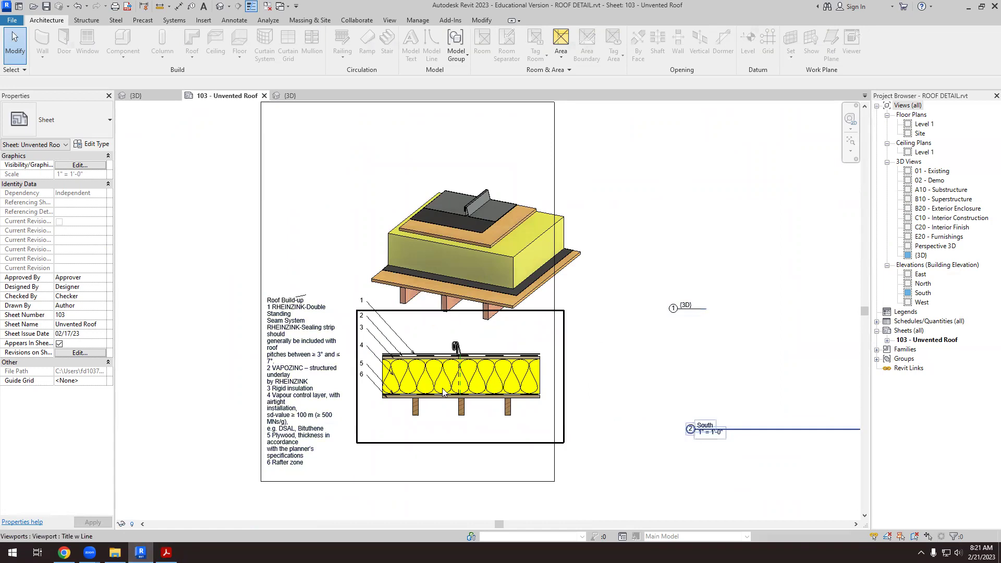
# - Examine the roof detail on the Unvented Roof sheet, in its 3D view and in the Level 1 floor plan
pyautogui.scroll(3, 443, 392)
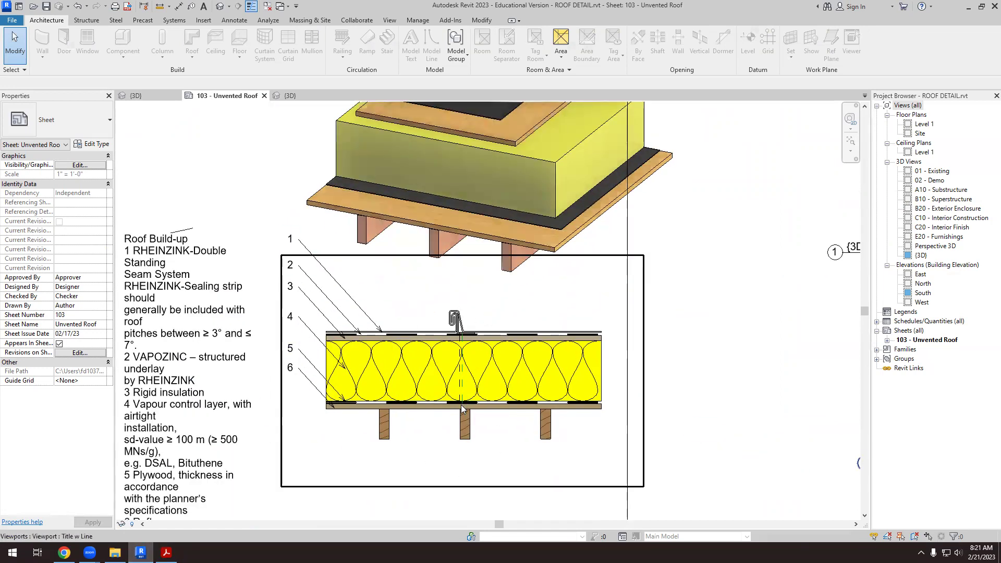
pyautogui.scroll(-3, 405, 396)
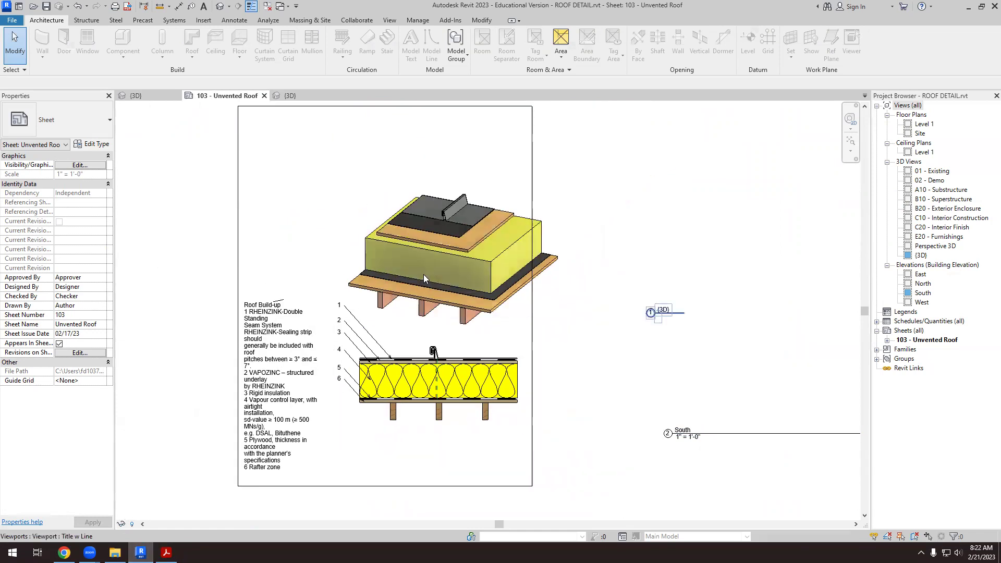
pyautogui.click(287, 95)
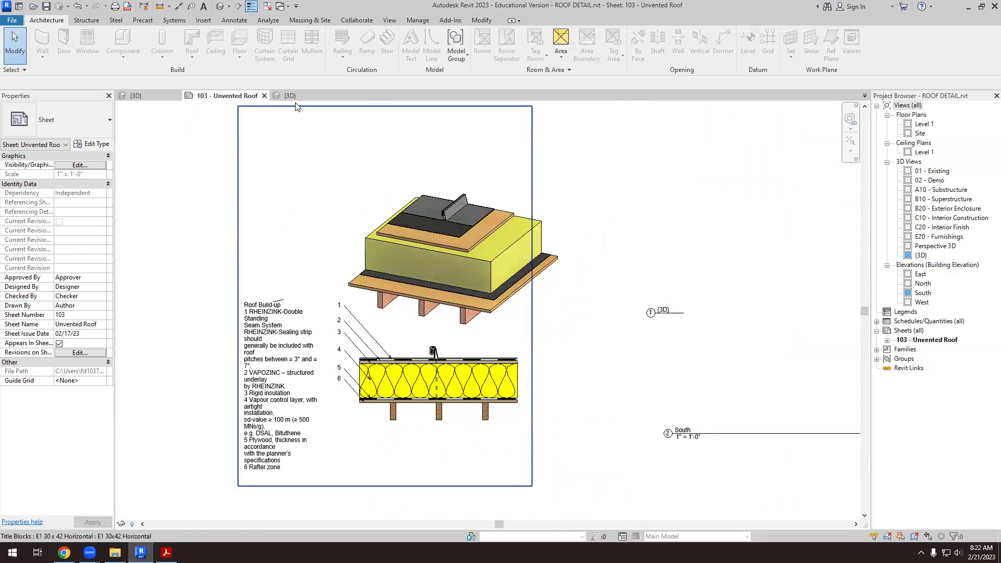
pyautogui.scroll(-4, 395, 430)
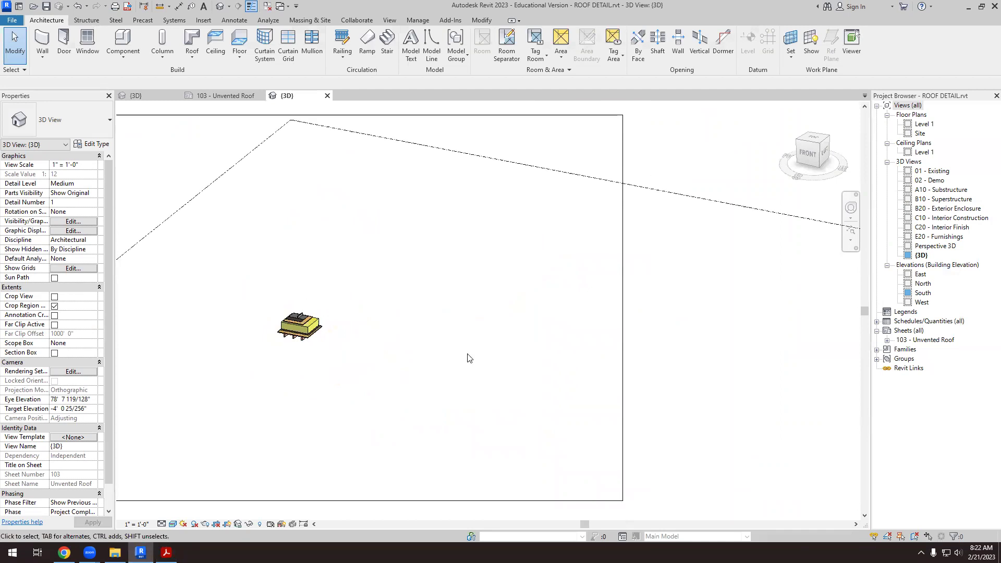
pyautogui.scroll(2, 387, 365)
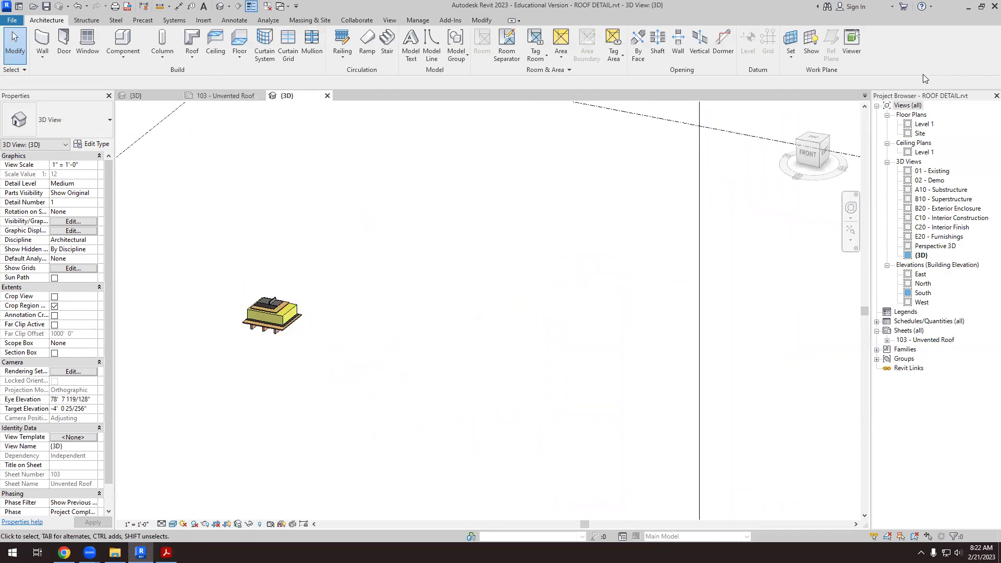
pyautogui.doubleClick(921, 125)
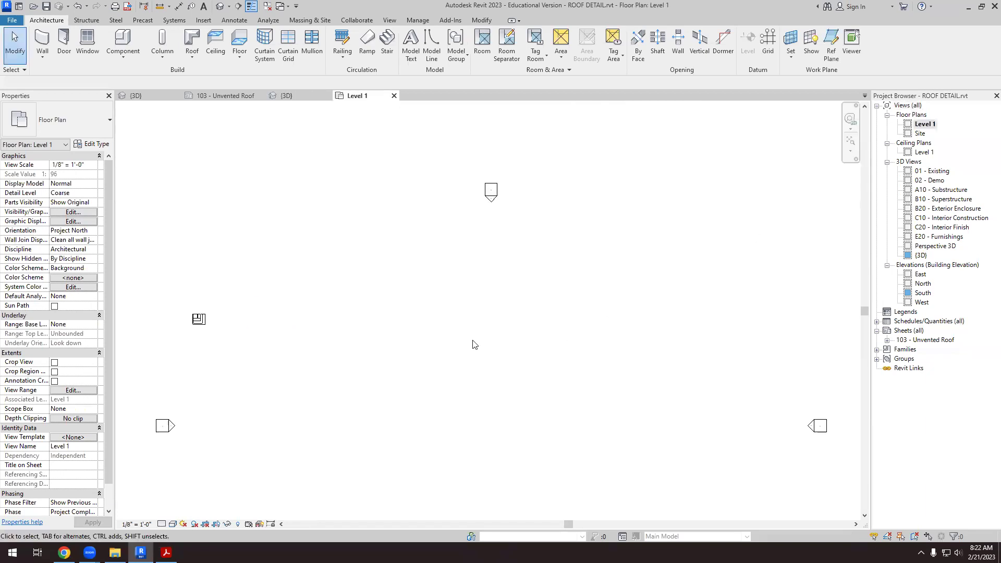
pyautogui.scroll(5, 269, 331)
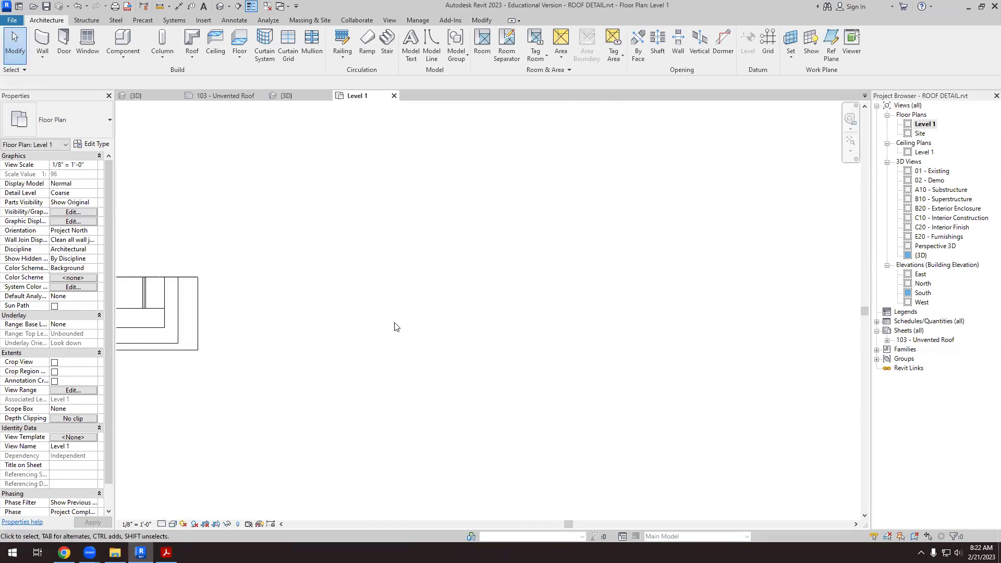
pyautogui.scroll(-2, 323, 370)
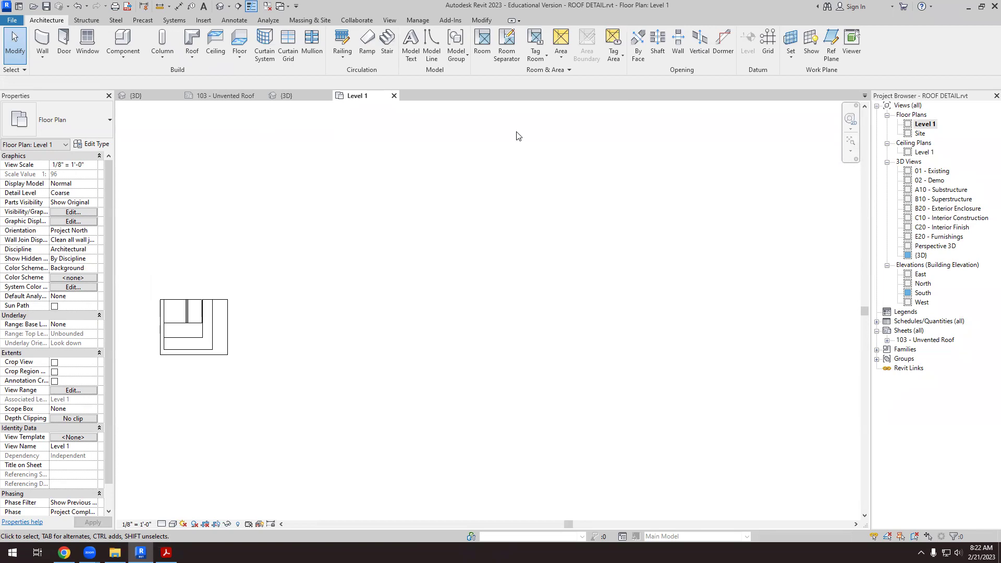
# - Open the East building elevation showing the roof assembly below Level 1
pyautogui.click(913, 275)
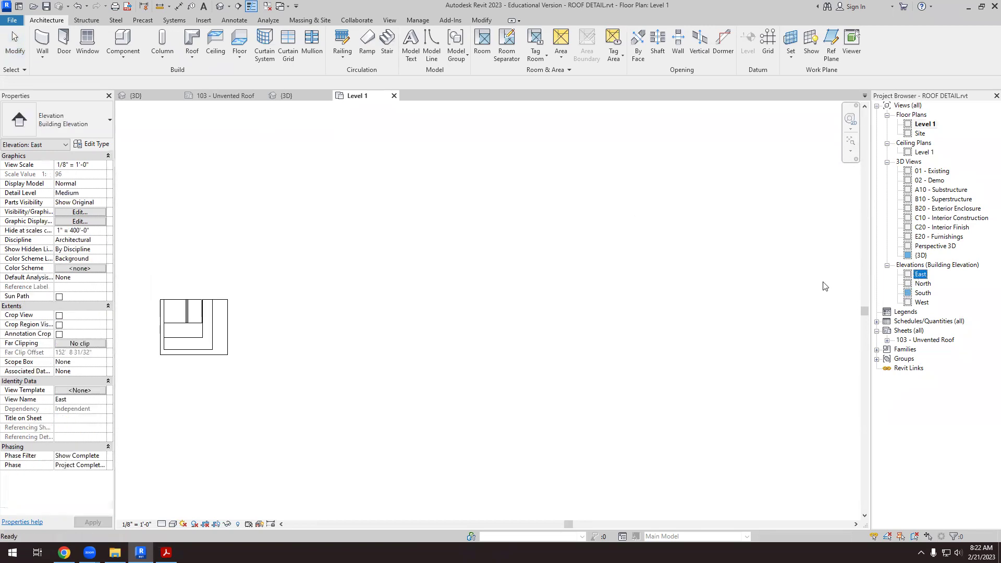
pyautogui.doubleClick(921, 276)
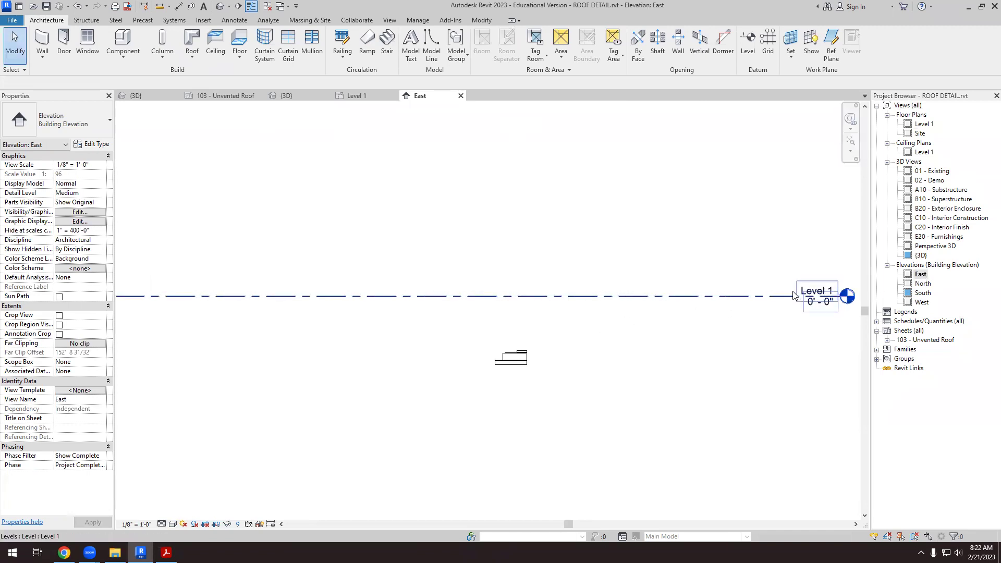
pyautogui.scroll(2, 577, 342)
pyautogui.scroll(-1, 273, 347)
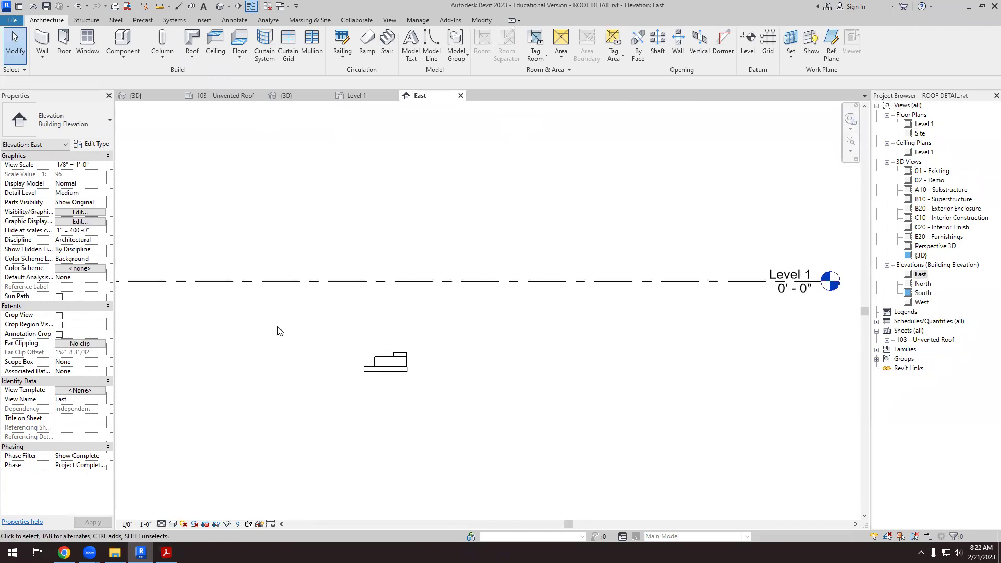
pyautogui.scroll(1, 392, 392)
# - Copy the Level 1 line straight down to the base of the roof assembly, at an elevation of about -9' 6"
pyautogui.click(476, 266)
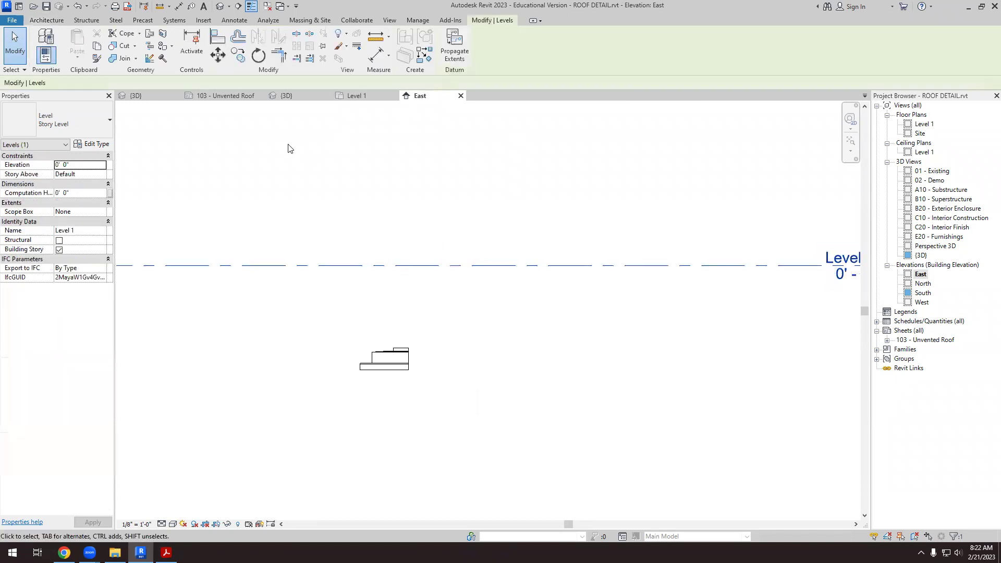
pyautogui.click(240, 58)
pyautogui.click(479, 267)
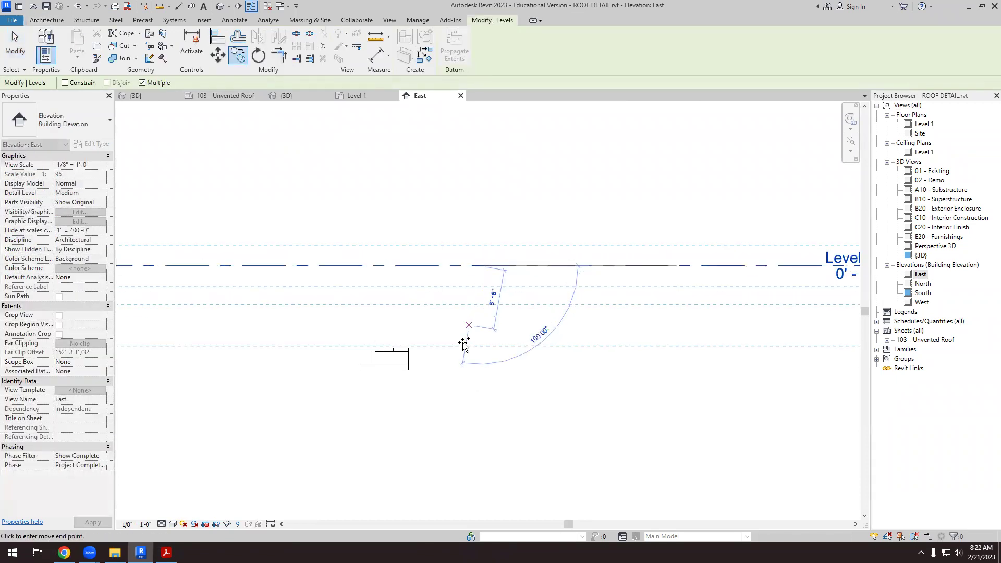
pyautogui.click(477, 371)
pyautogui.scroll(1, 477, 417)
pyautogui.press('Escape')
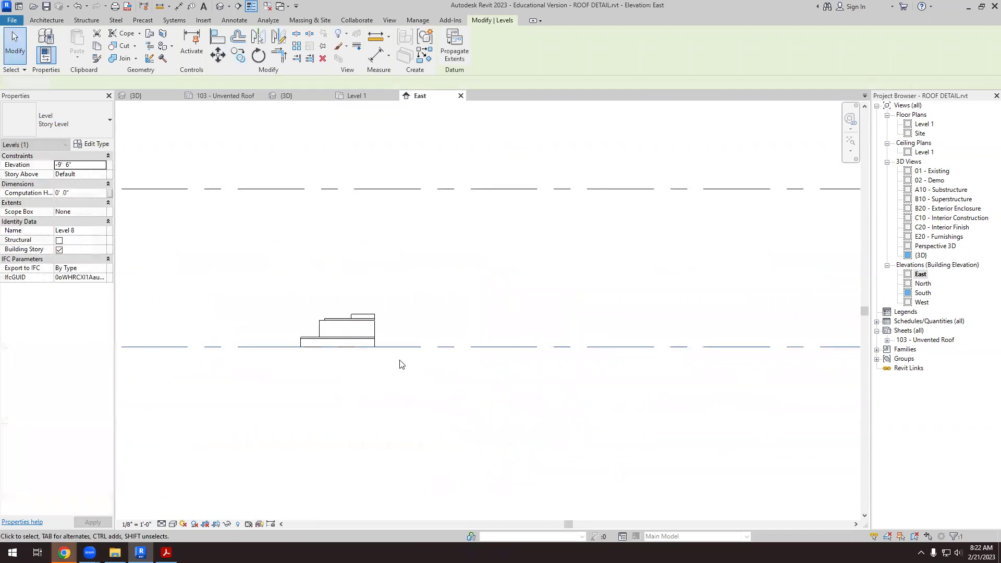
pyautogui.press('Escape')
# - Rename the copied level at the base of the roof assembly as Level -9
pyautogui.scroll(-1, 273, 234)
pyautogui.scroll(2, 767, 335)
pyautogui.scroll(1, 768, 335)
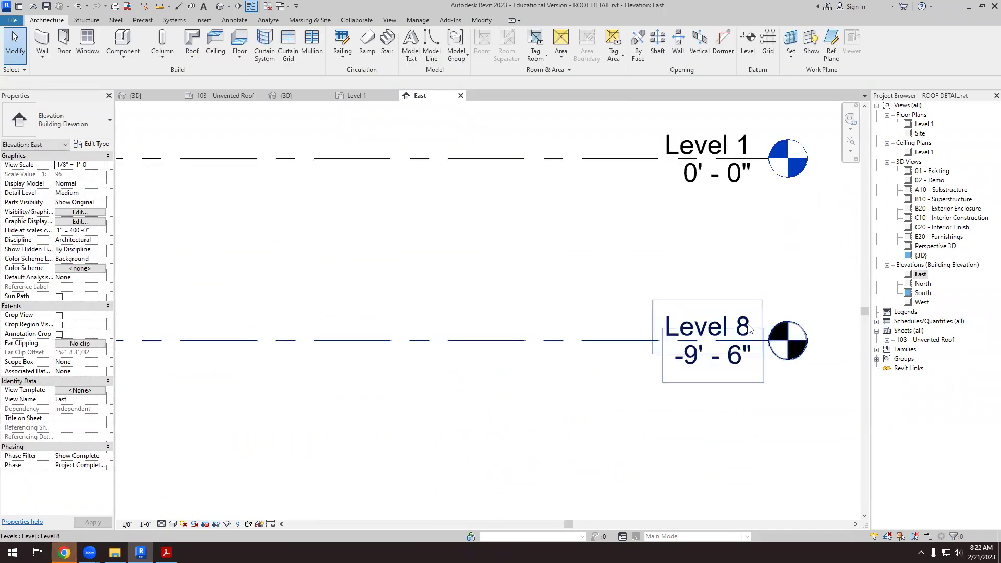
pyautogui.scroll(-3, 721, 257)
pyautogui.scroll(4, 741, 280)
pyautogui.scroll(1, 741, 280)
pyautogui.click(711, 284)
pyautogui.click(710, 284)
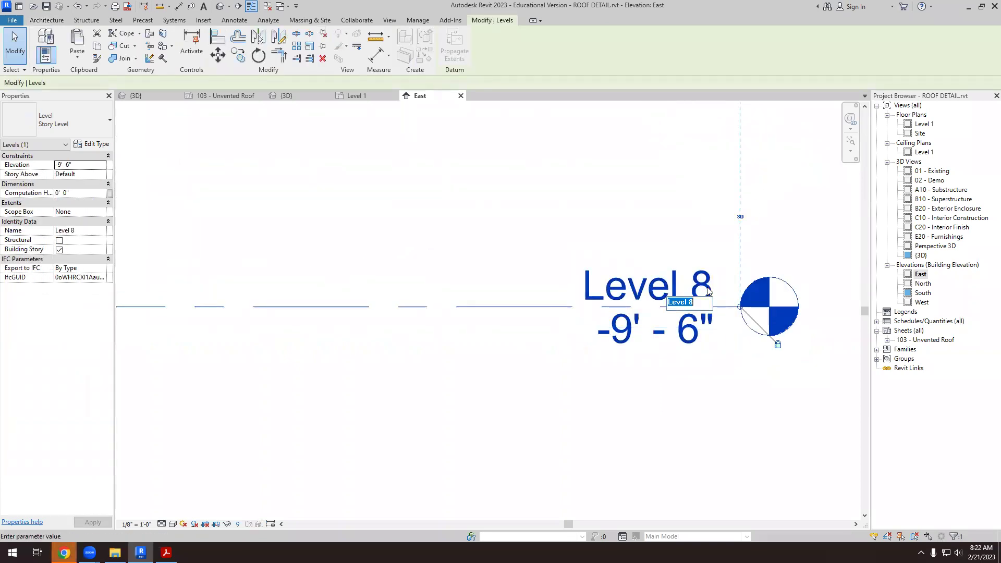
pyautogui.click(693, 303)
pyautogui.doubleClick(690, 306)
pyautogui.write('-9')
pyautogui.press('Return')
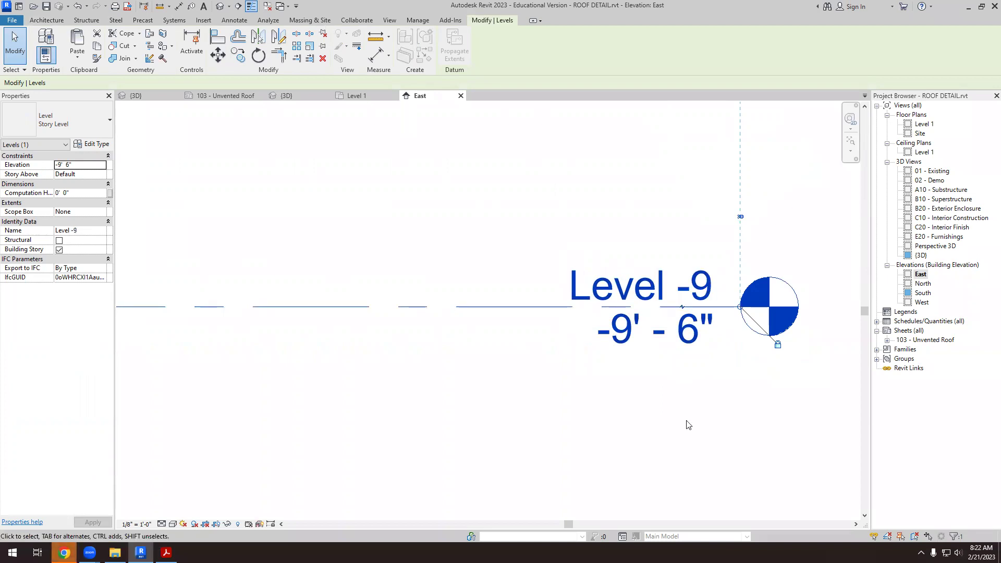
# - Check the roof assembly's position relative to Level 1 and Level -9 in the East elevation
pyautogui.scroll(-4, 686, 425)
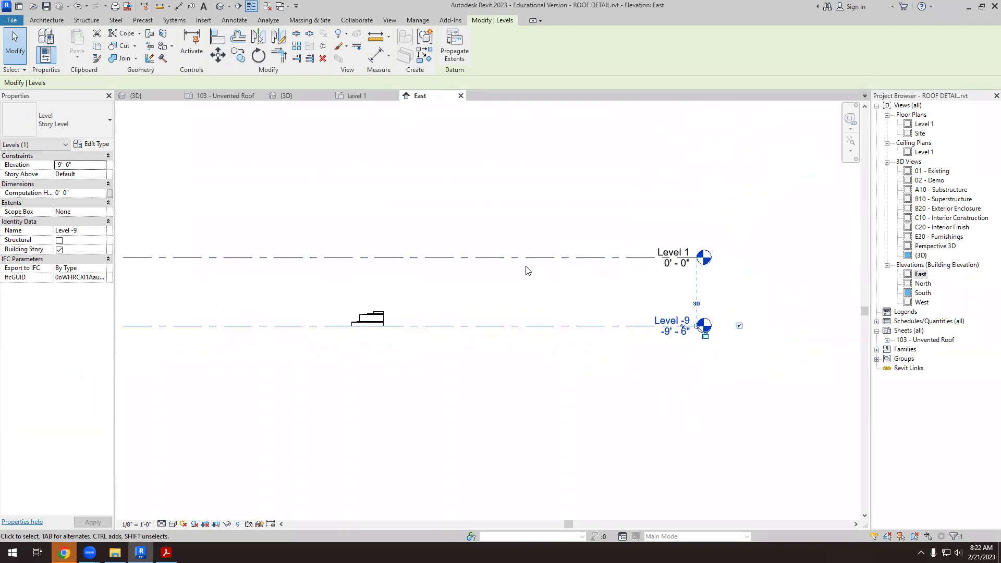
pyautogui.click(482, 257)
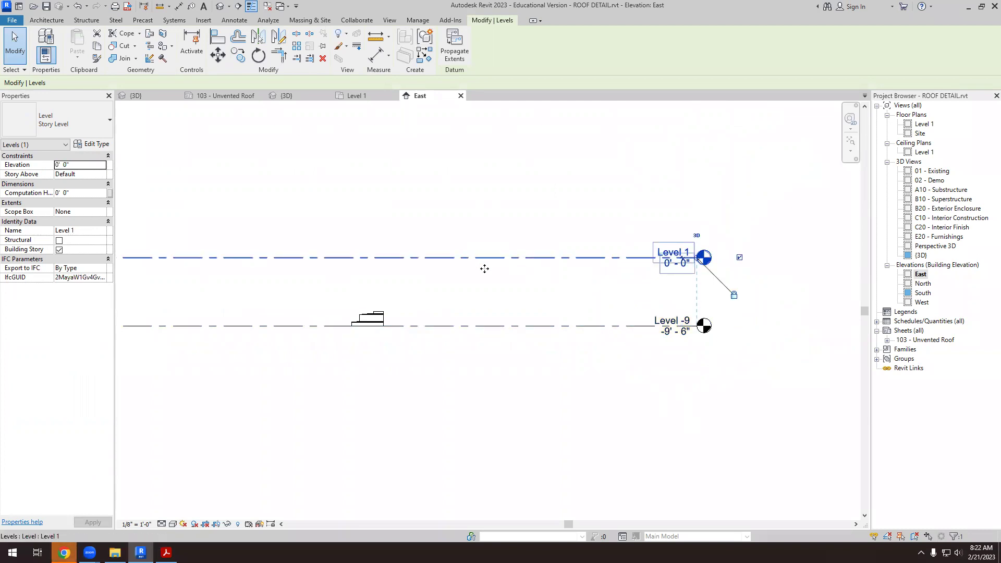
pyautogui.click(485, 272)
pyautogui.scroll(1, 386, 337)
pyautogui.scroll(3, 381, 338)
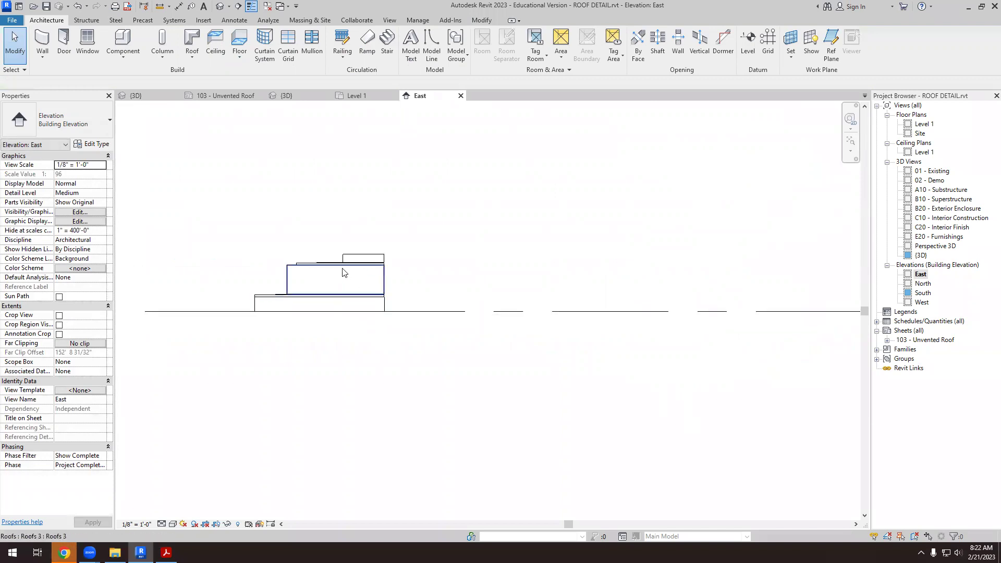
pyautogui.scroll(-4, 403, 313)
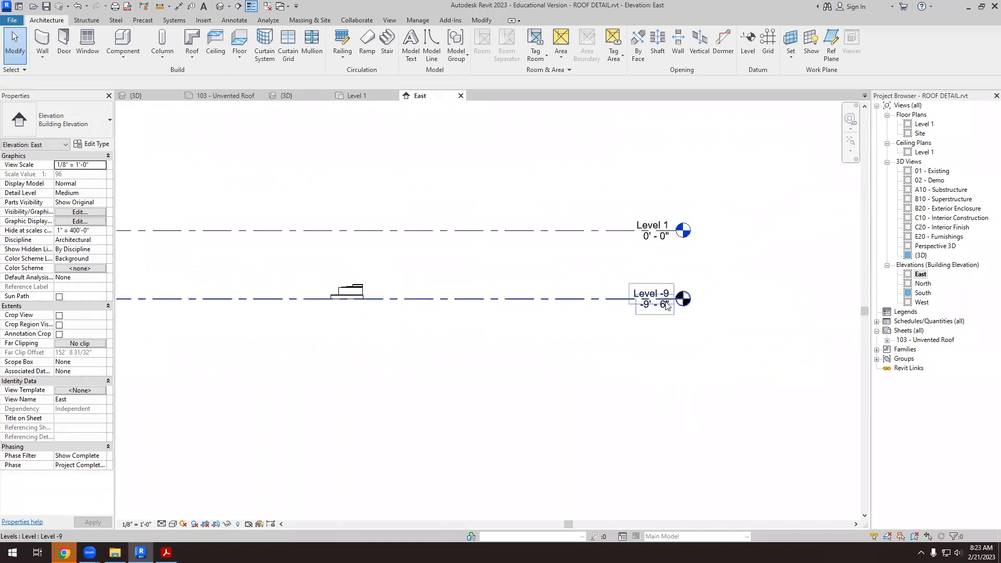
pyautogui.scroll(2, 666, 305)
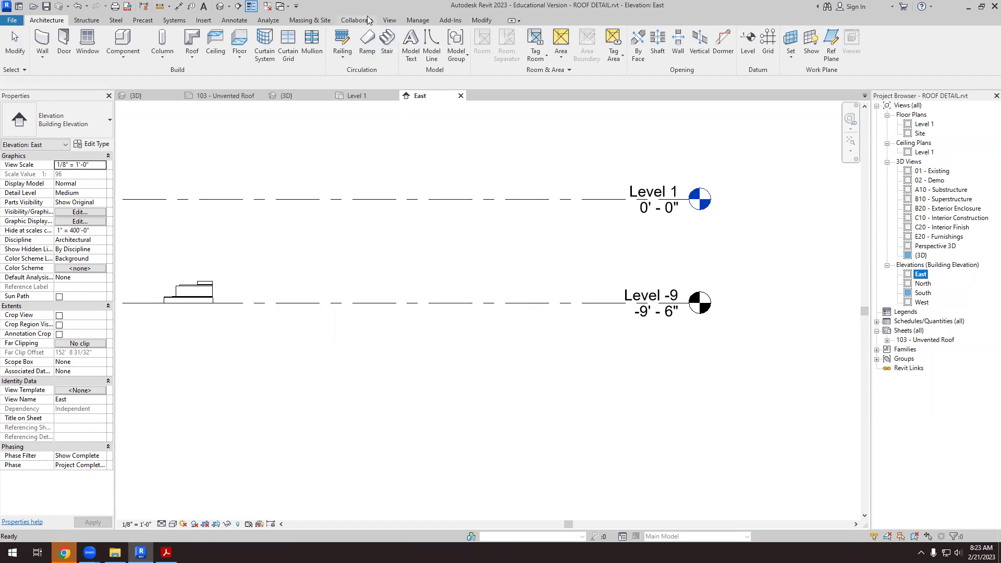
# - Create a new floor plan view for Level -9, without duplicating existing views
pyautogui.click(391, 21)
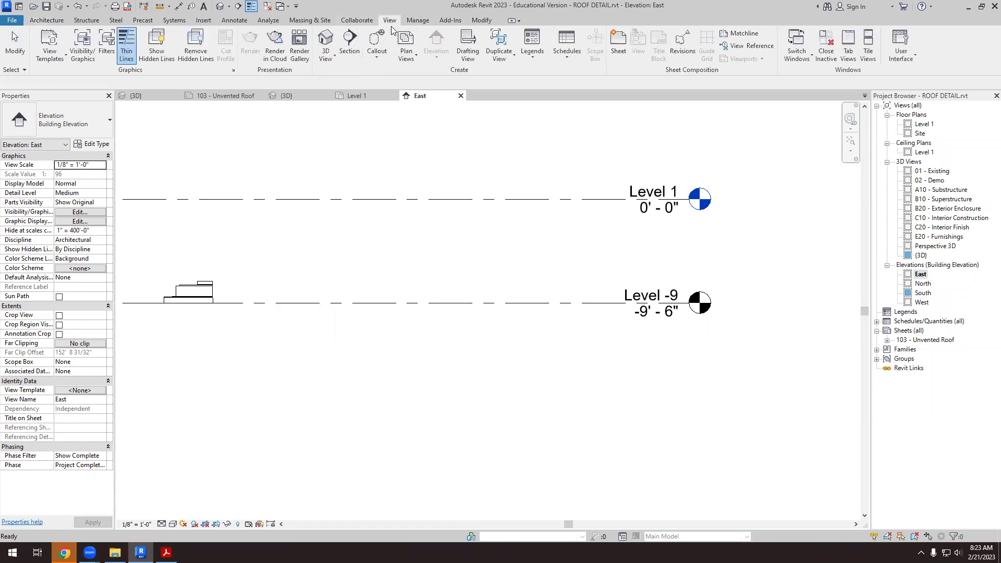
pyautogui.click(411, 60)
pyautogui.click(430, 73)
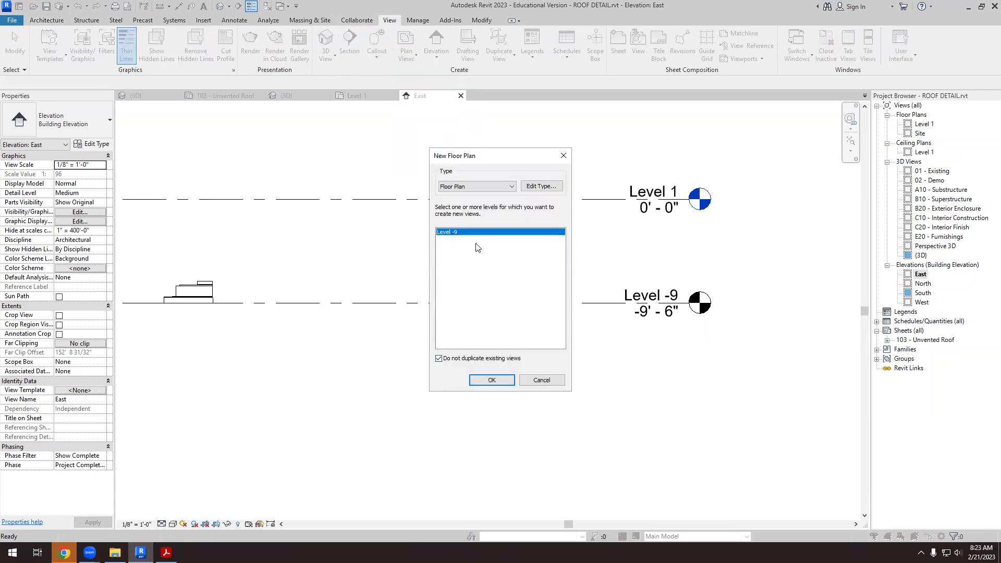
pyautogui.click(491, 381)
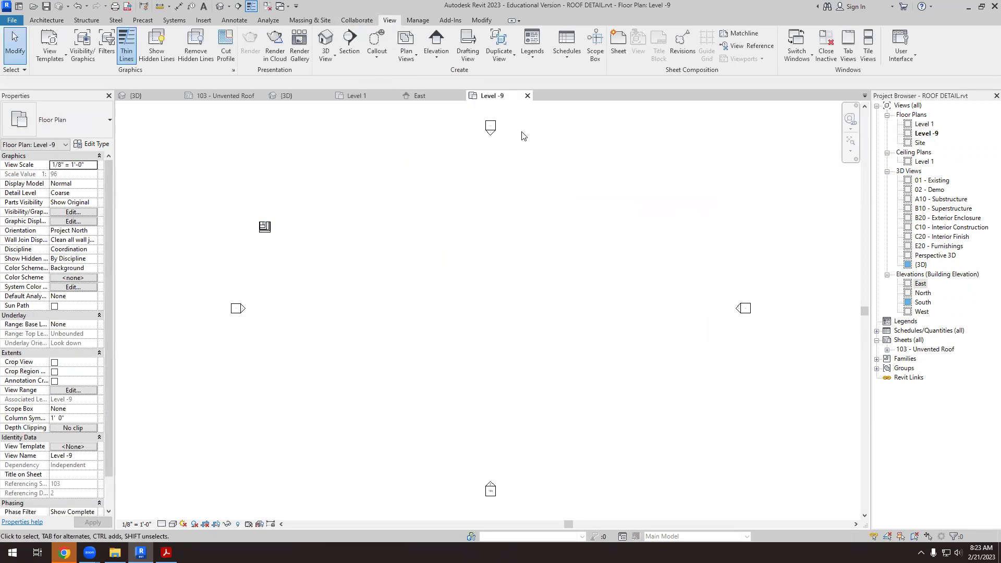
# - Review the loaded structural column types and place a vertical W10X49 column northwest of the roof assembly in the Level -9 plan
pyautogui.scroll(1, 323, 211)
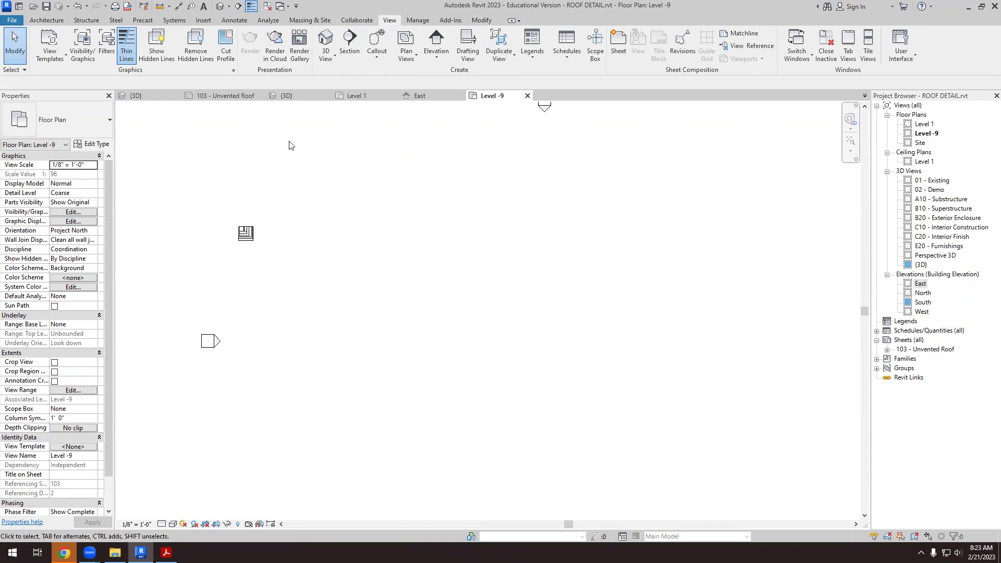
pyautogui.click(83, 21)
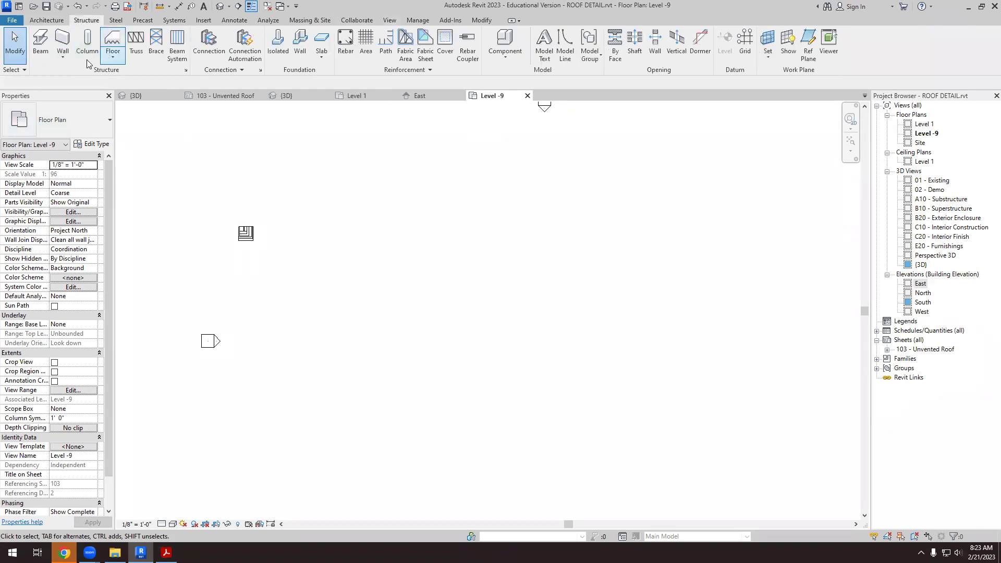
pyautogui.click(87, 42)
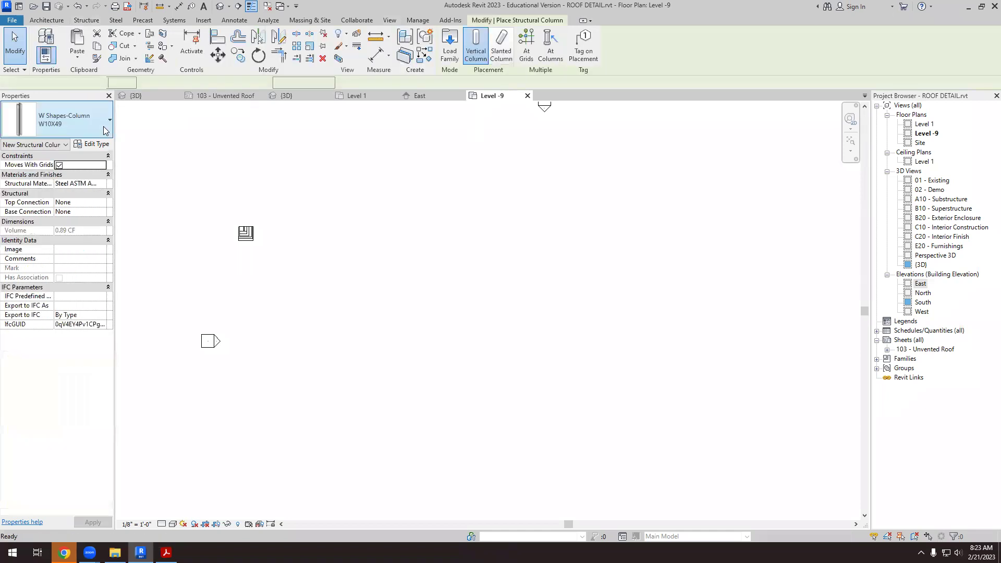
pyautogui.click(87, 130)
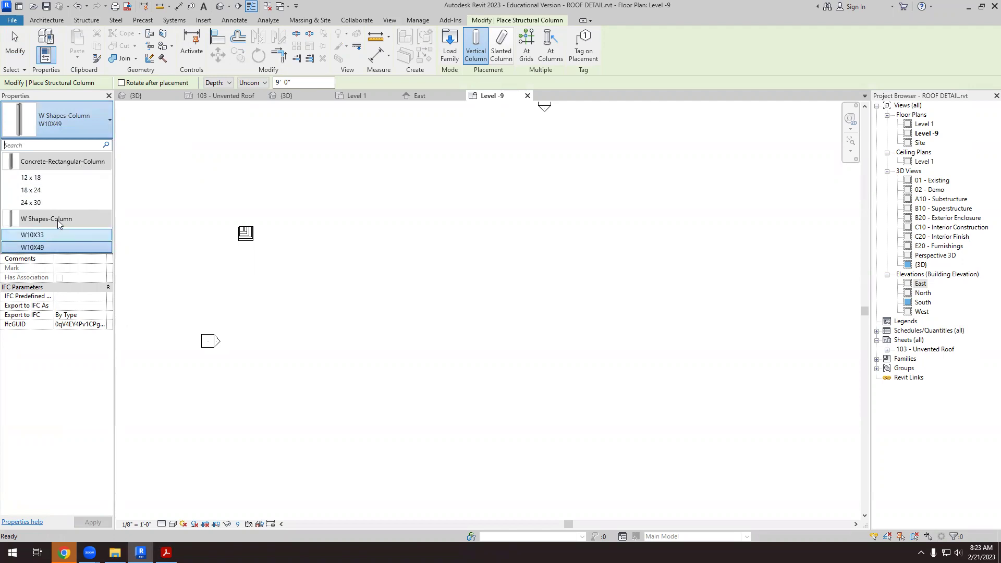
pyautogui.click(139, 182)
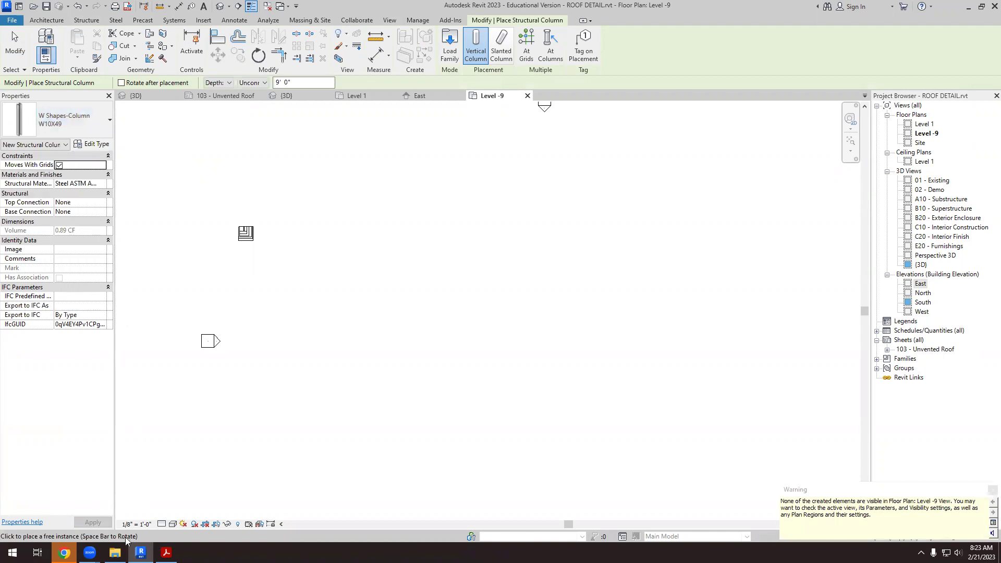
# - Copy the front corner 12X12 glulam column and its adjoining front beam from the wood template's 3D view
pyautogui.hotkey('alt', 'Tab')
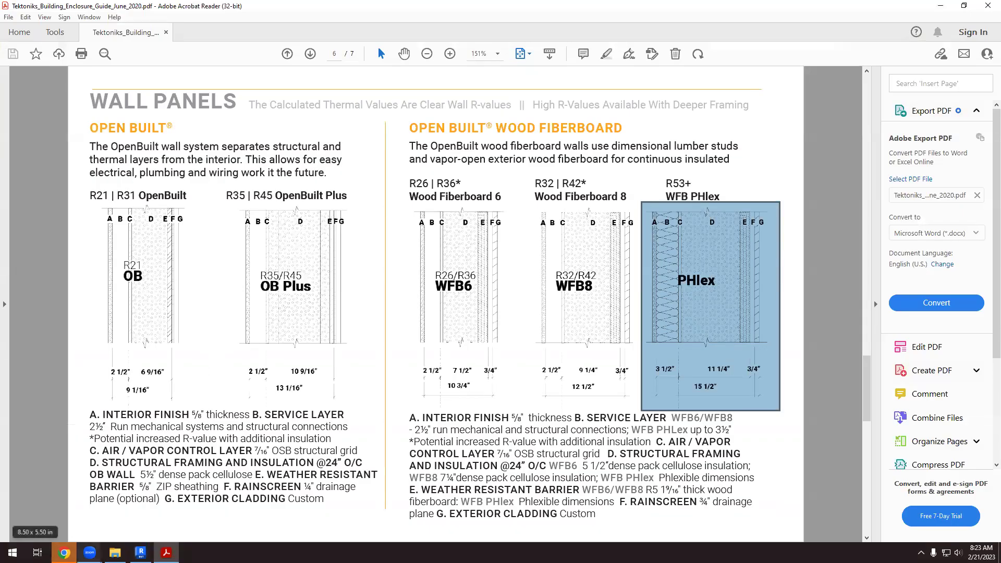
pyautogui.hotkey('alt', 'Tab')
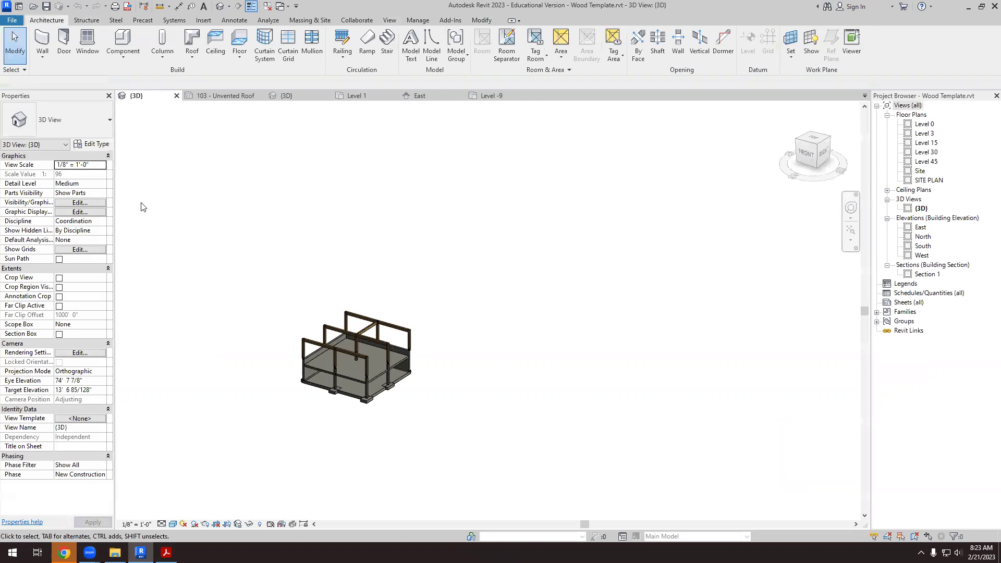
pyautogui.scroll(5, 401, 388)
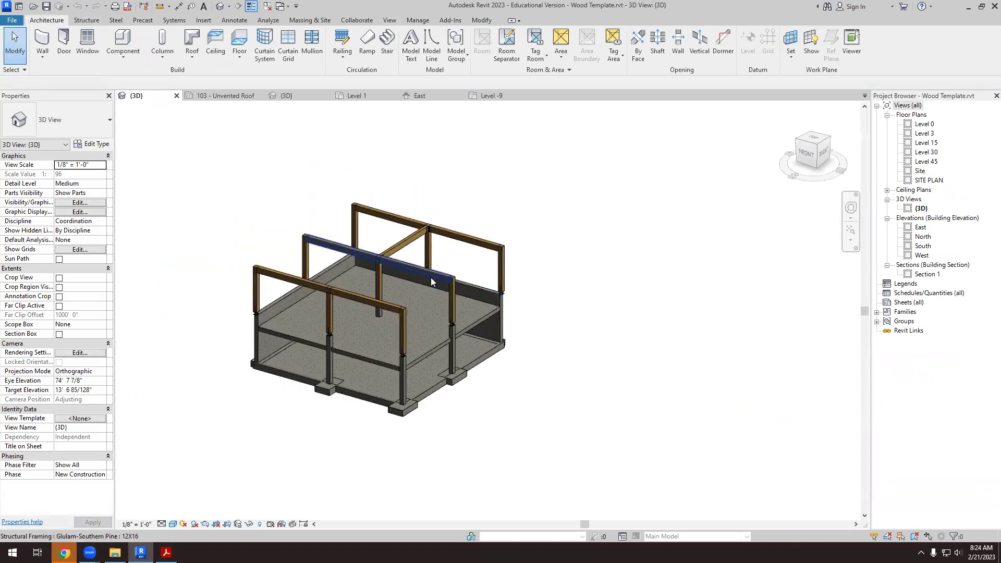
pyautogui.scroll(4, 410, 345)
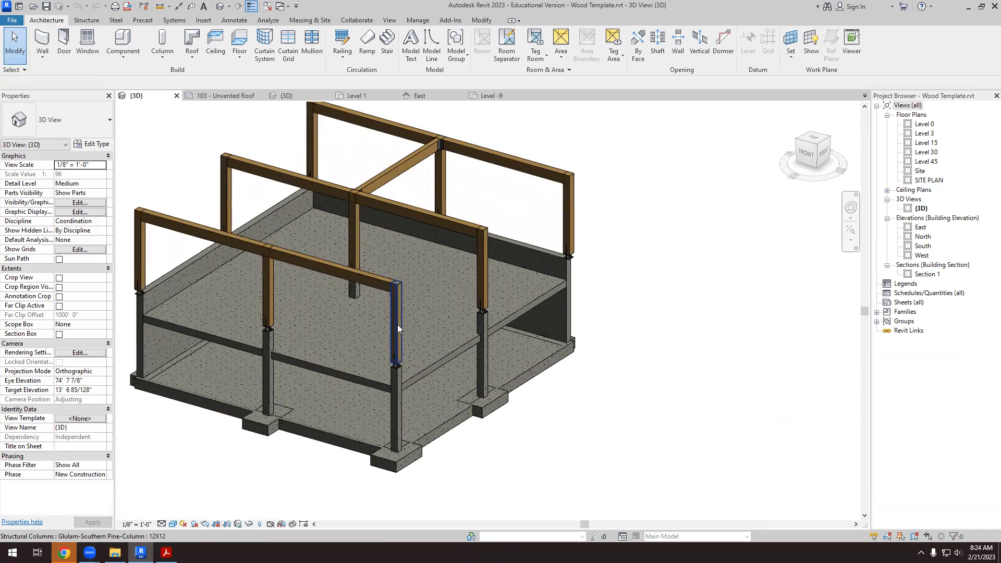
pyautogui.click(399, 344)
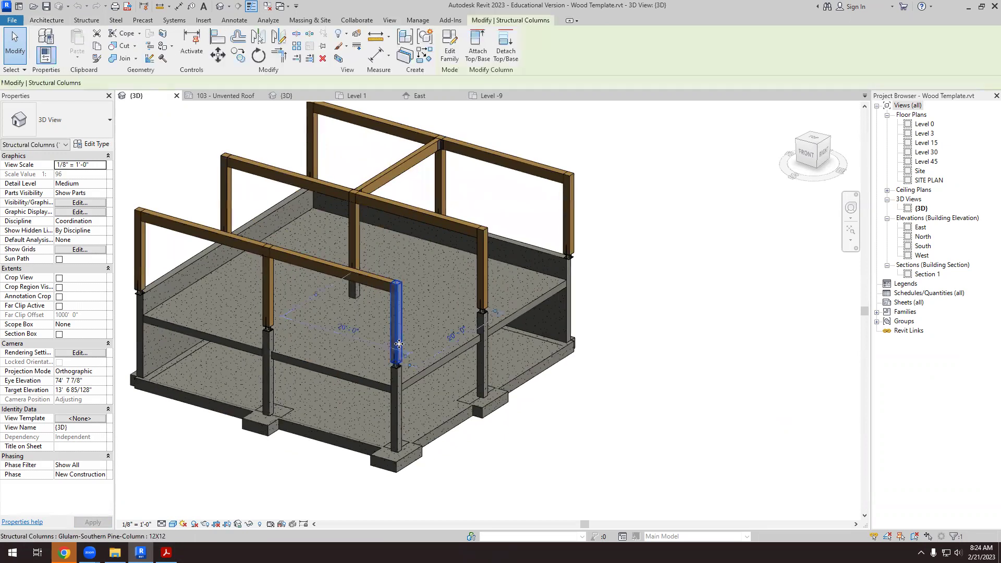
pyautogui.keyDown('ctrl'); pyautogui.click(364, 277); pyautogui.keyUp('ctrl')
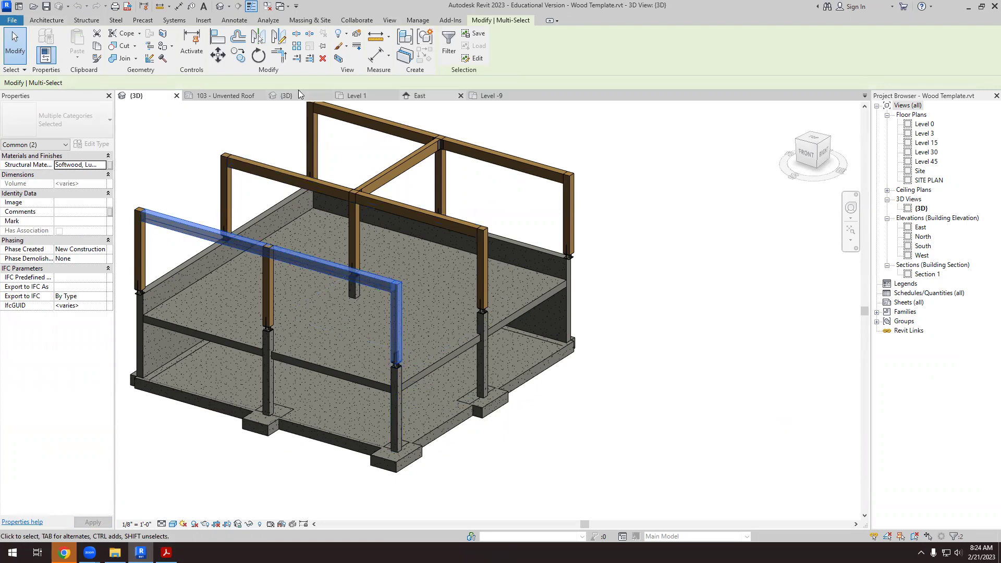
# - Try to paste the copied glulam column and beam into the Level -9 plan, accepting the duplicate types
pyautogui.click(492, 95)
pyautogui.hotkey('ctrl', 'v')
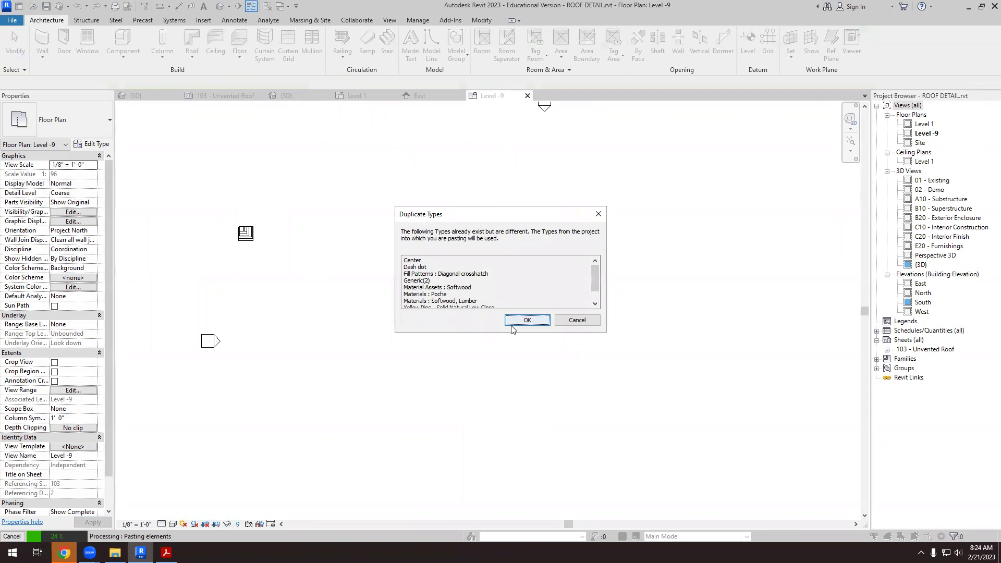
pyautogui.click(522, 320)
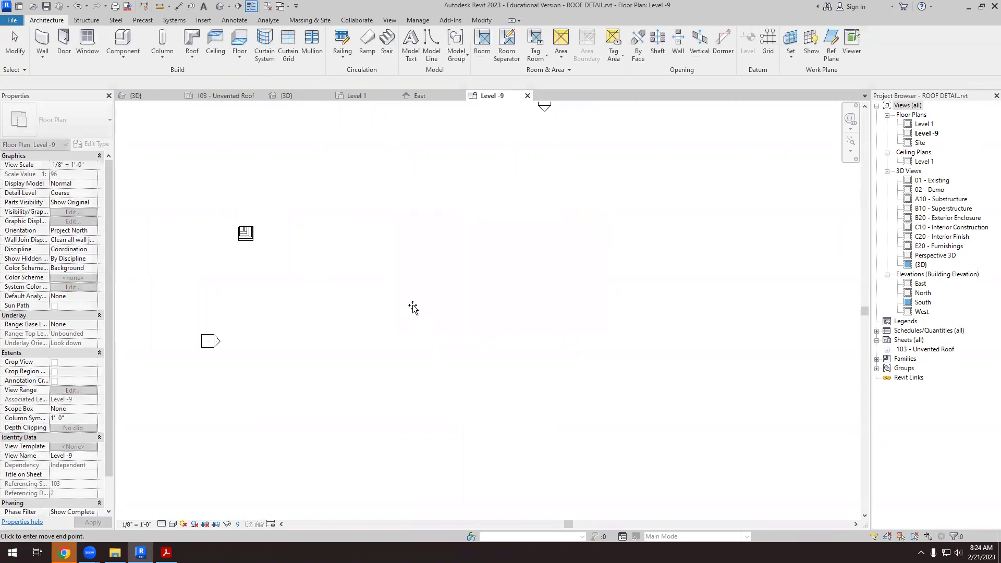
pyautogui.scroll(5, 282, 232)
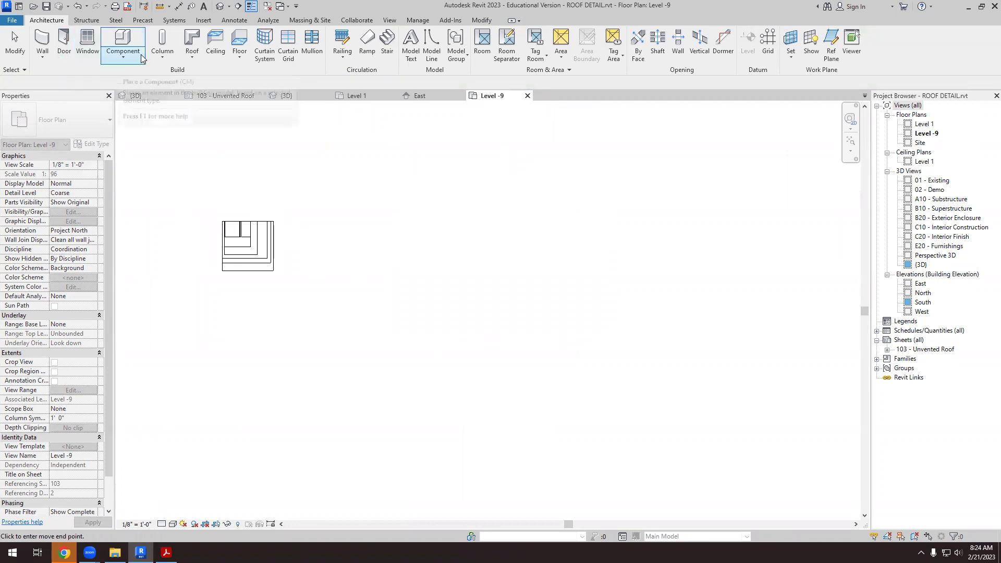
# - Place another vertical W10X49 structural column west of the roof assembly in the Level -9 plan
pyautogui.click(87, 21)
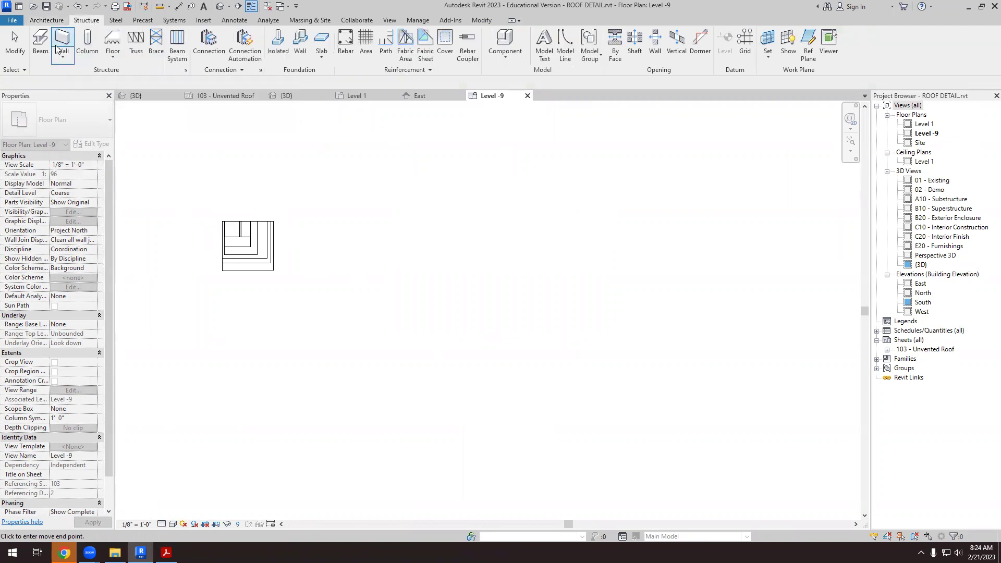
pyautogui.click(82, 52)
pyautogui.click(109, 120)
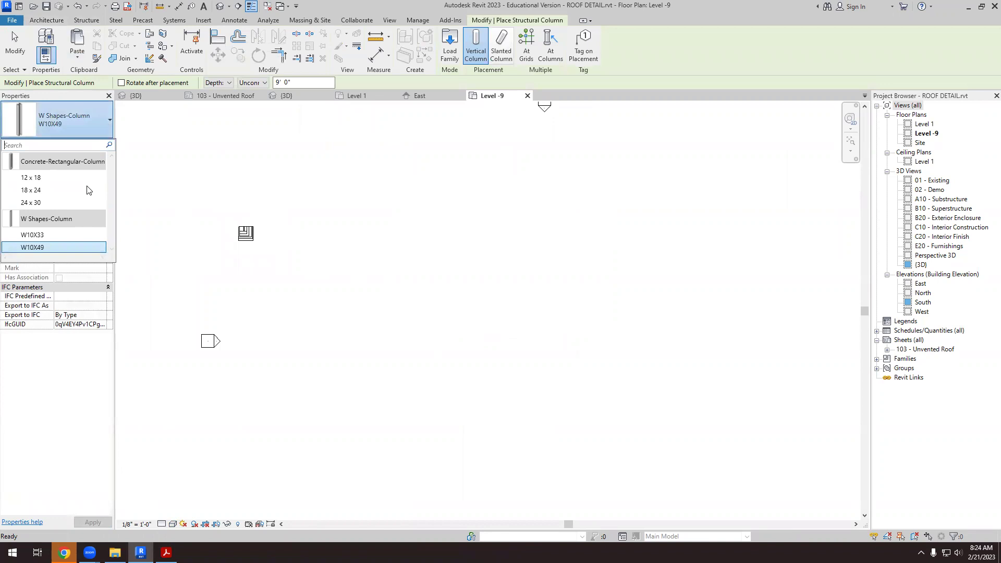
pyautogui.click(135, 210)
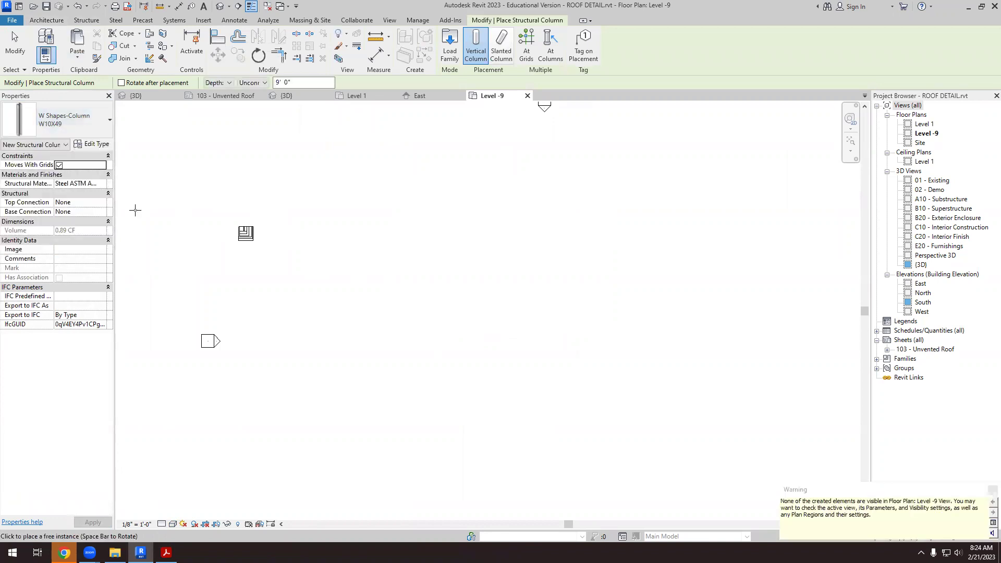
# - Check the loaded structural column types again for a wood column
pyautogui.scroll(2, 267, 255)
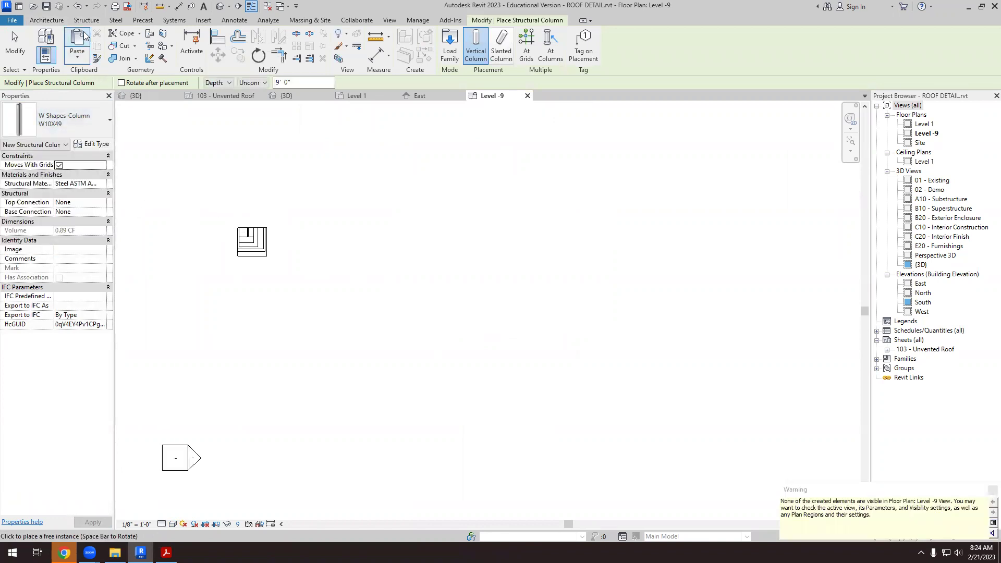
pyautogui.click(48, 22)
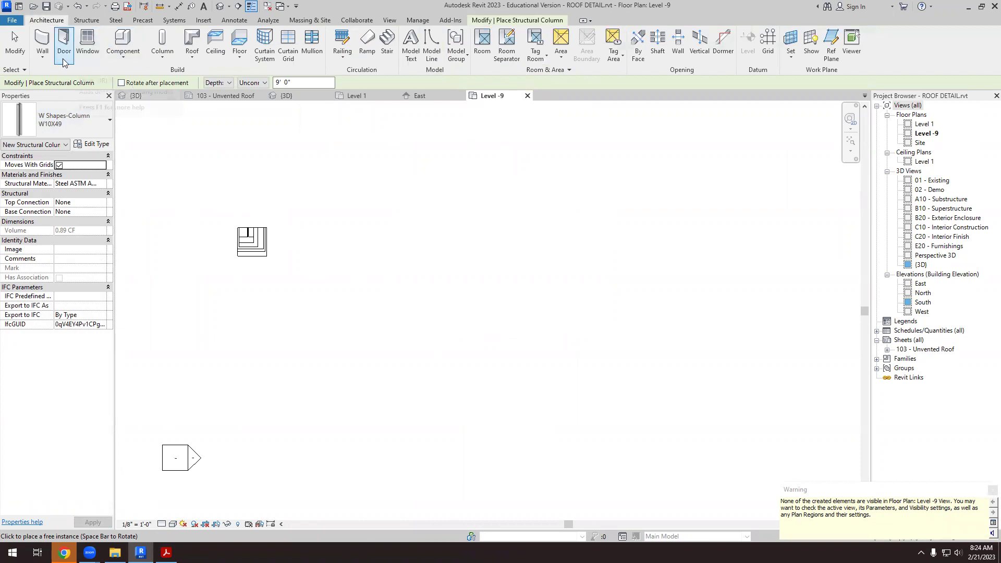
pyautogui.click(163, 56)
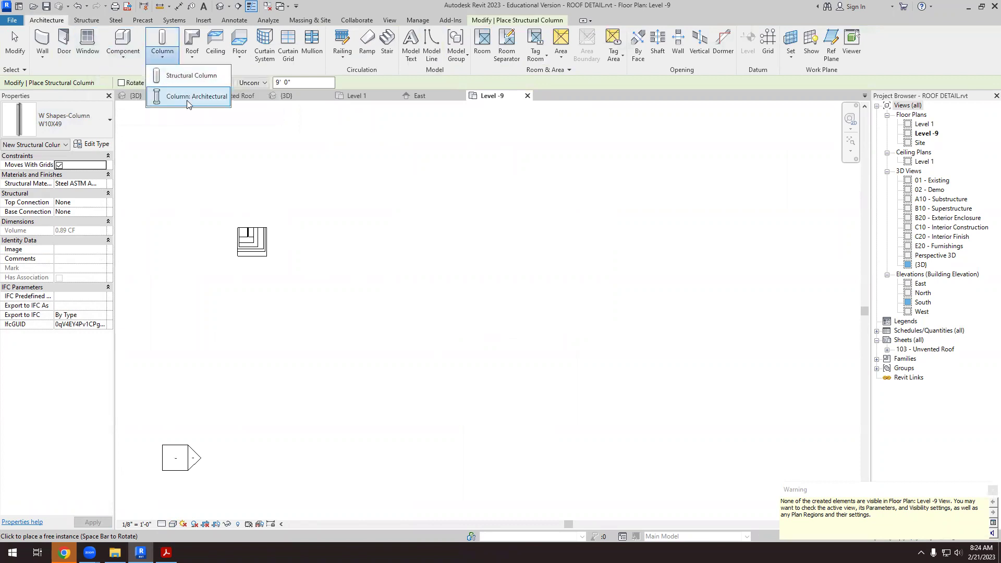
pyautogui.click(184, 75)
pyautogui.click(108, 121)
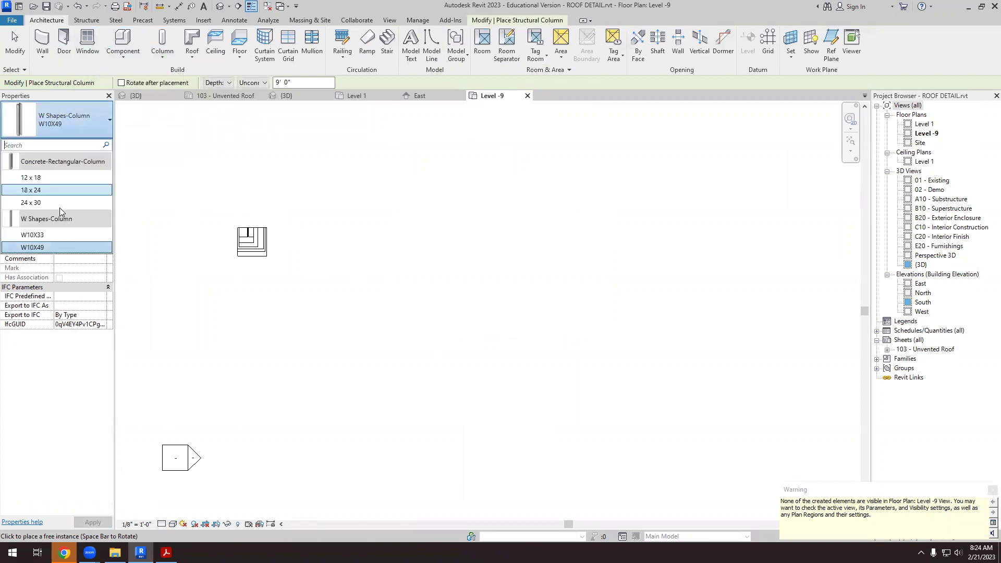
# - Try placing a 24" x 24" rectangular architectural column northwest of the roof assembly in the Level -9 plan
pyautogui.click(165, 58)
pyautogui.click(162, 57)
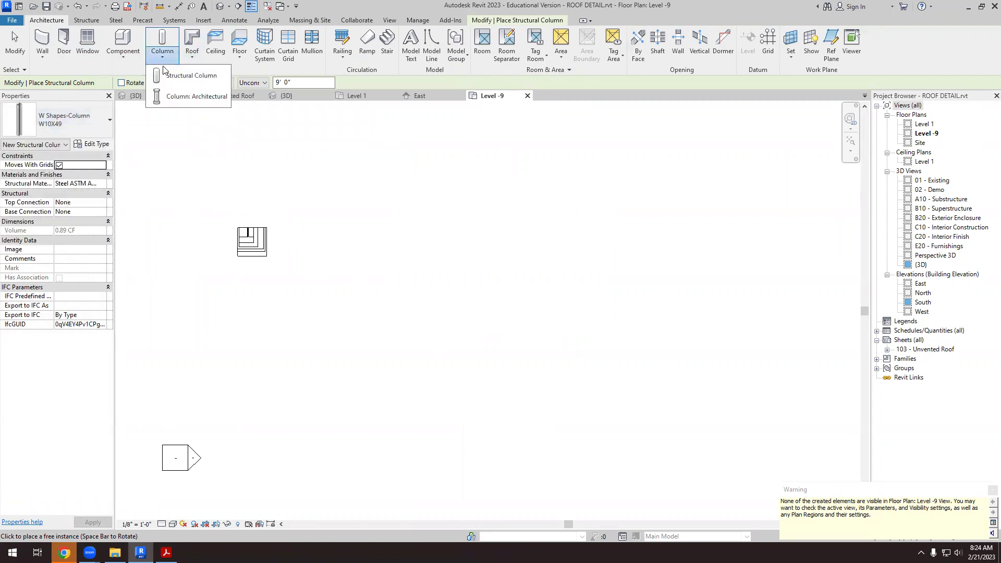
pyautogui.click(183, 97)
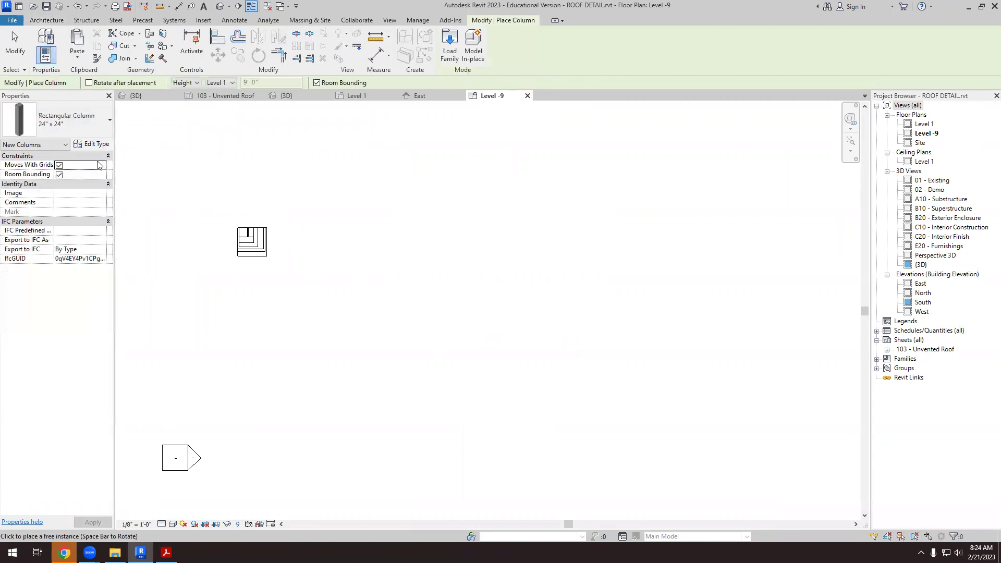
pyautogui.click(107, 121)
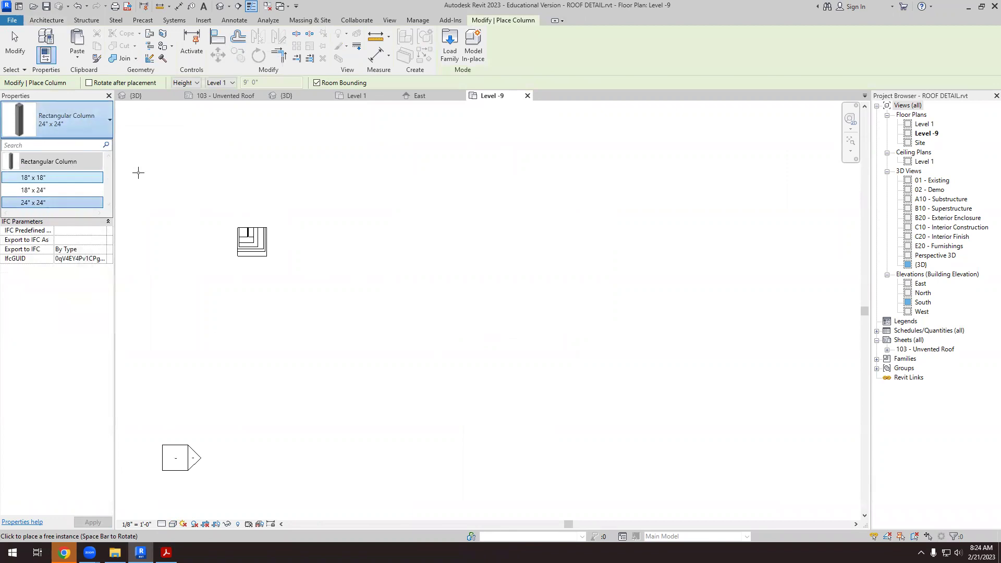
pyautogui.click(190, 157)
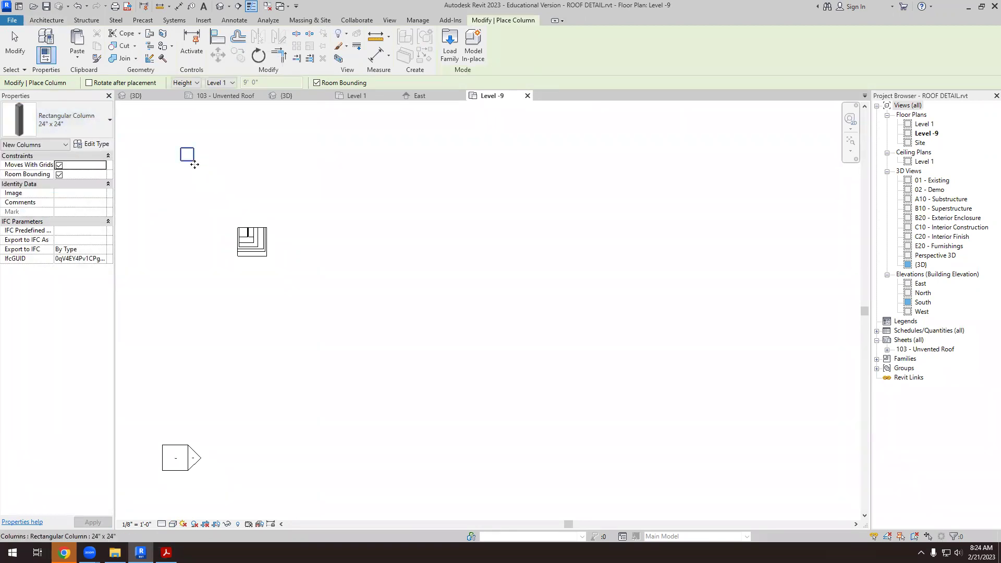
pyautogui.press('Escape')
pyautogui.press('Escape')
pyautogui.scroll(-1, 253, 202)
pyautogui.scroll(2, 243, 196)
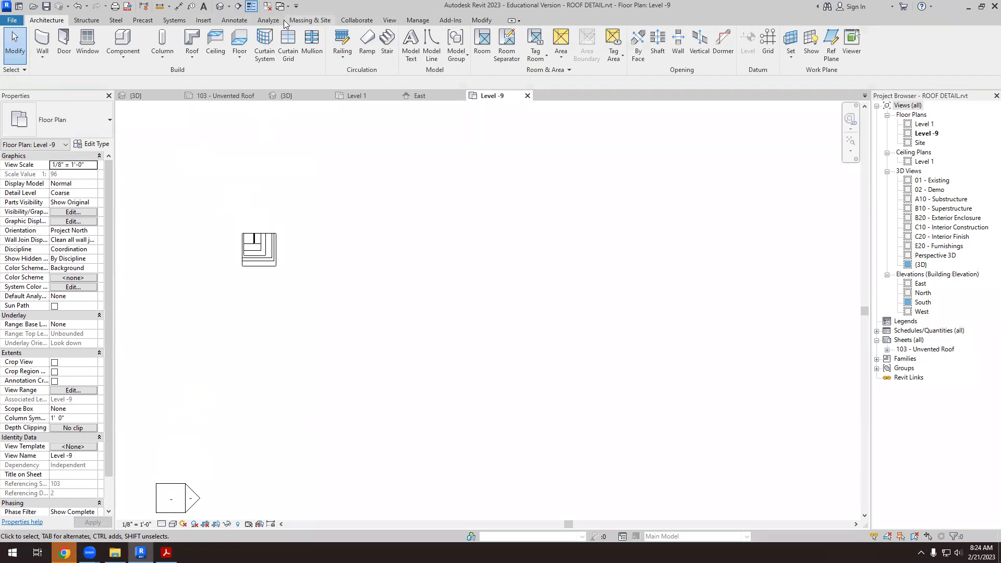
# - Start loading a family and browse to the Wood folder under Structural Columns in the English-Imperial library
pyautogui.click(203, 22)
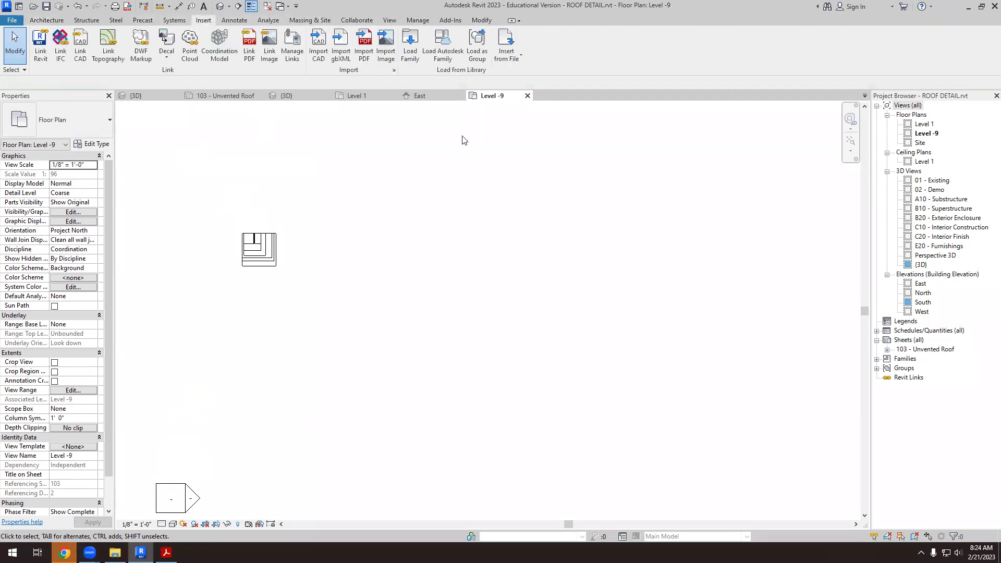
pyautogui.click(411, 48)
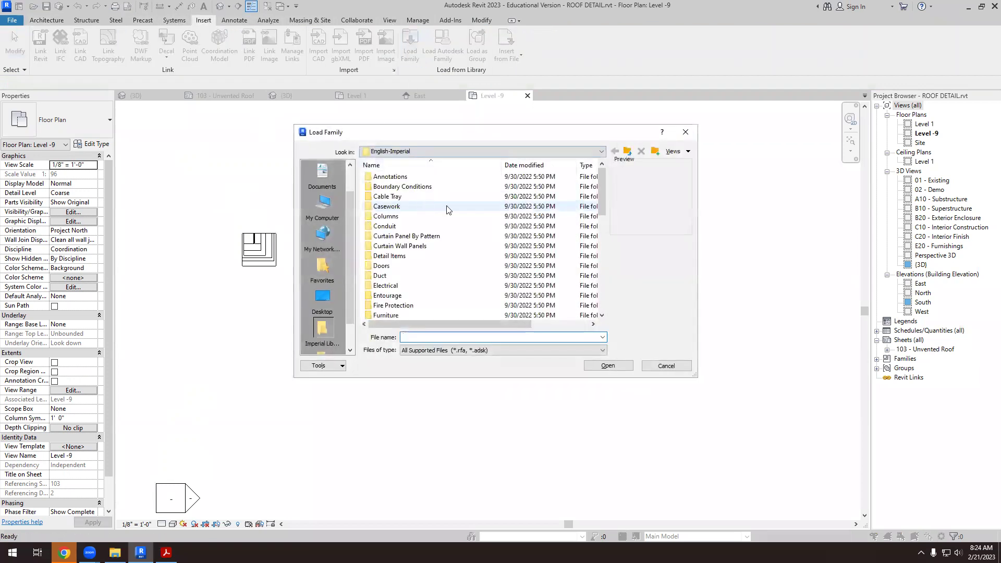
pyautogui.moveTo(602, 180); pyautogui.dragTo(582, 271)
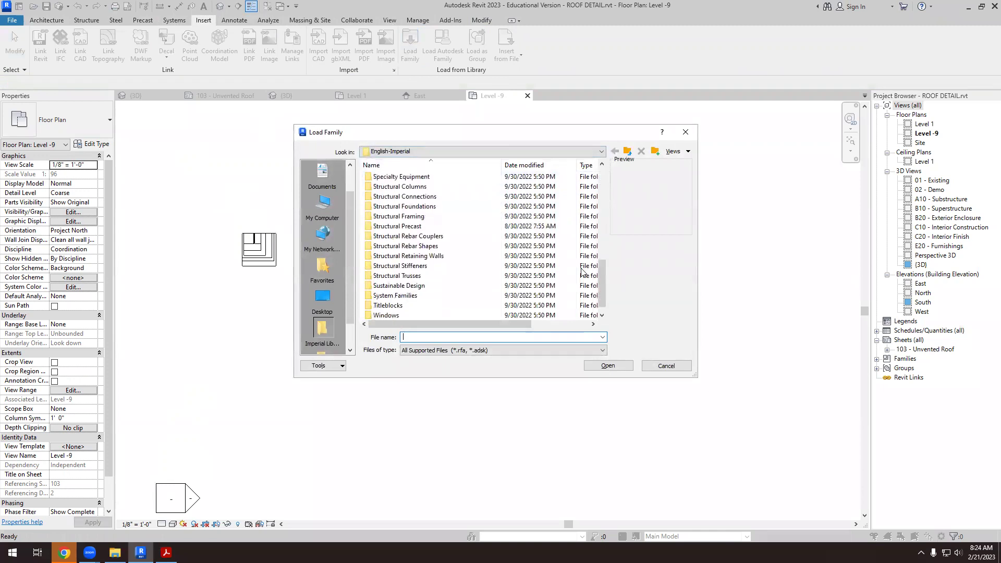
pyautogui.doubleClick(400, 186)
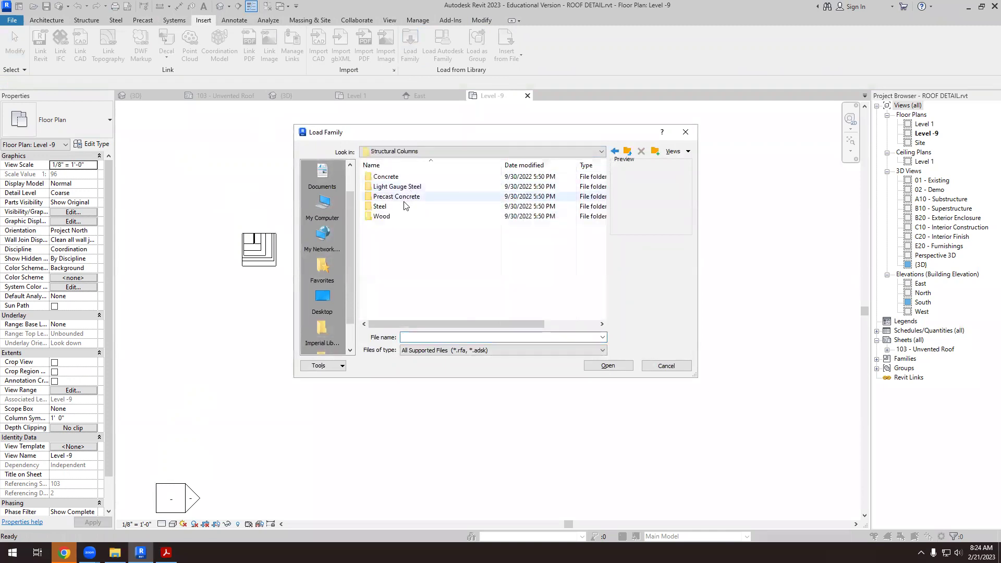
pyautogui.doubleClick(383, 216)
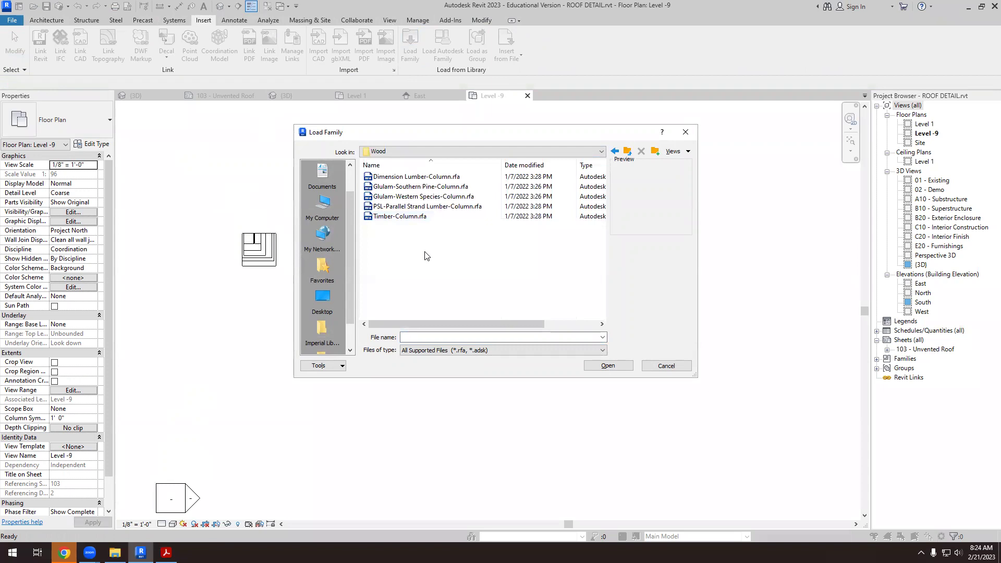
# - Preview the wood column families and open Dimension Lumber-Column.rfa and Timber-Column.rfa together for loading
pyautogui.click(409, 218)
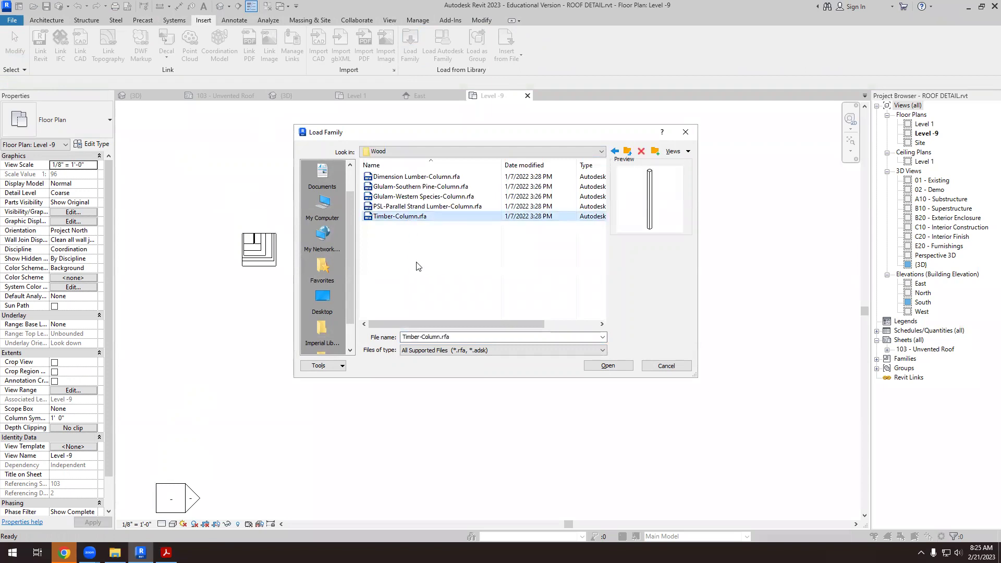
pyautogui.click(409, 197)
pyautogui.press('Up')
pyautogui.press('Up')
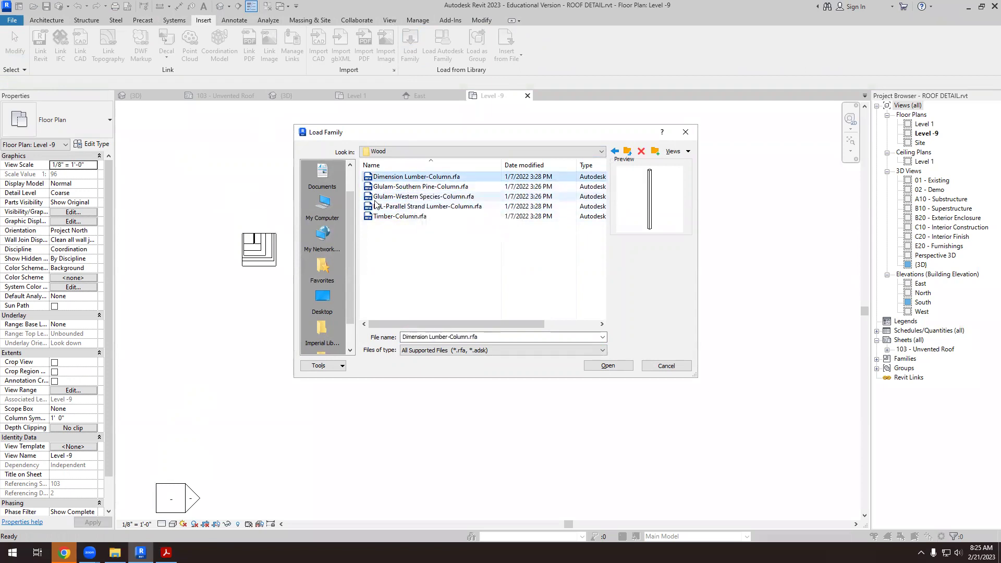
pyautogui.click(404, 216)
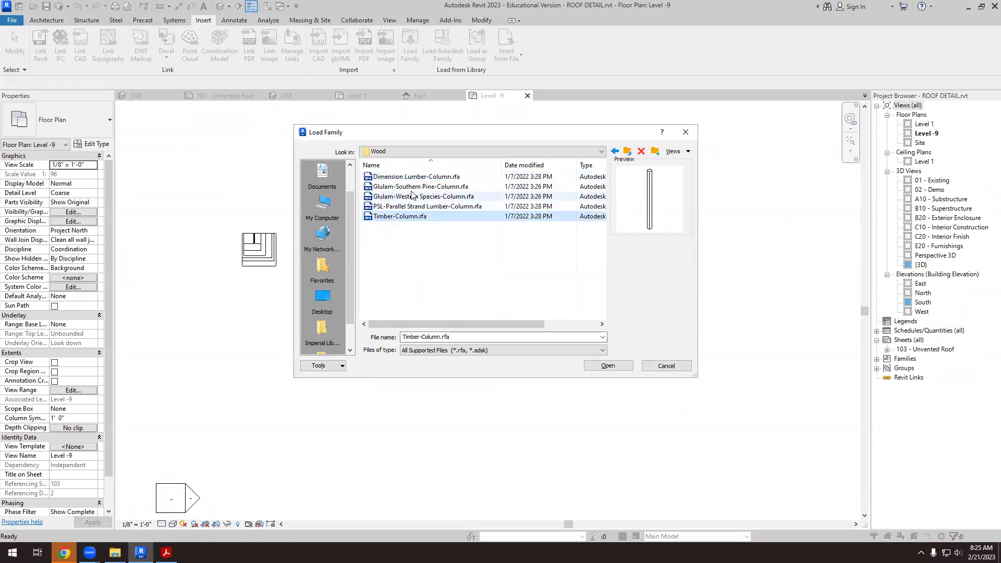
pyautogui.click(422, 177)
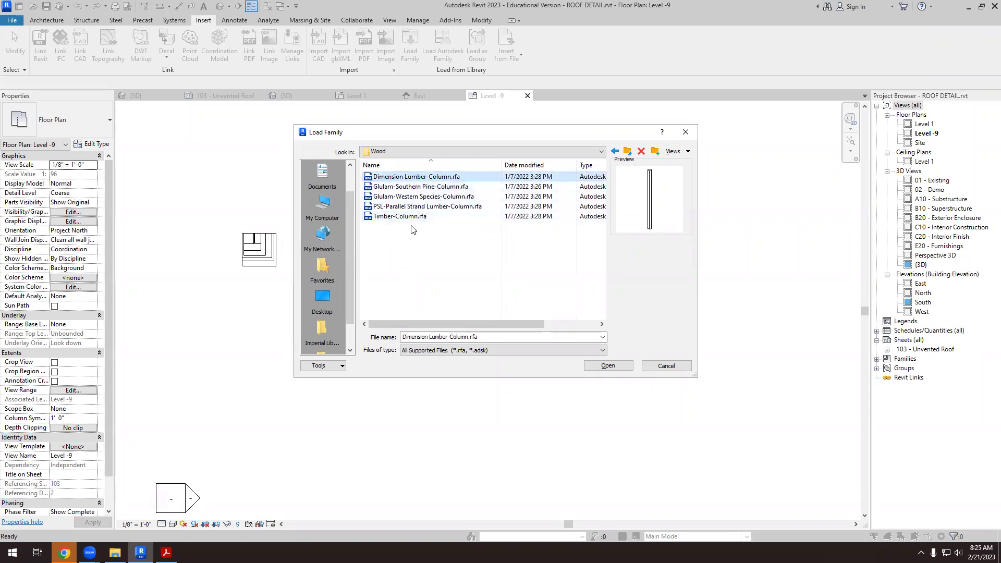
pyautogui.click(415, 217)
pyautogui.click(406, 180)
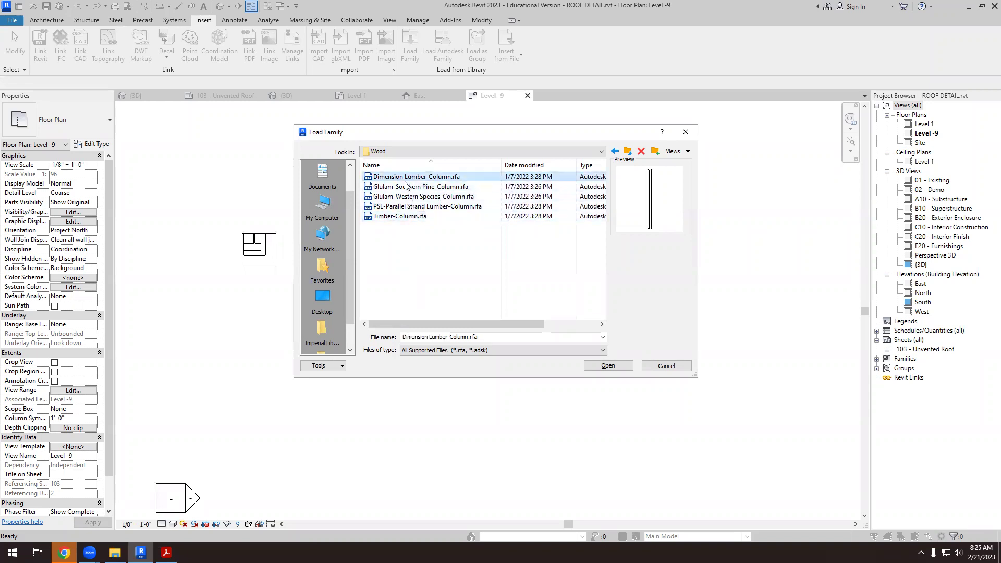
pyautogui.click(412, 216)
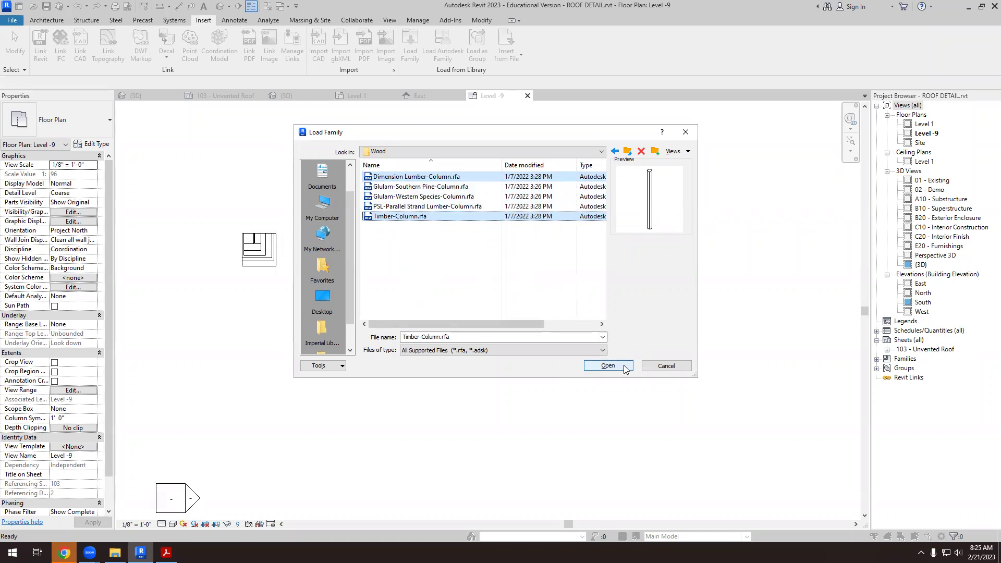
pyautogui.click(608, 366)
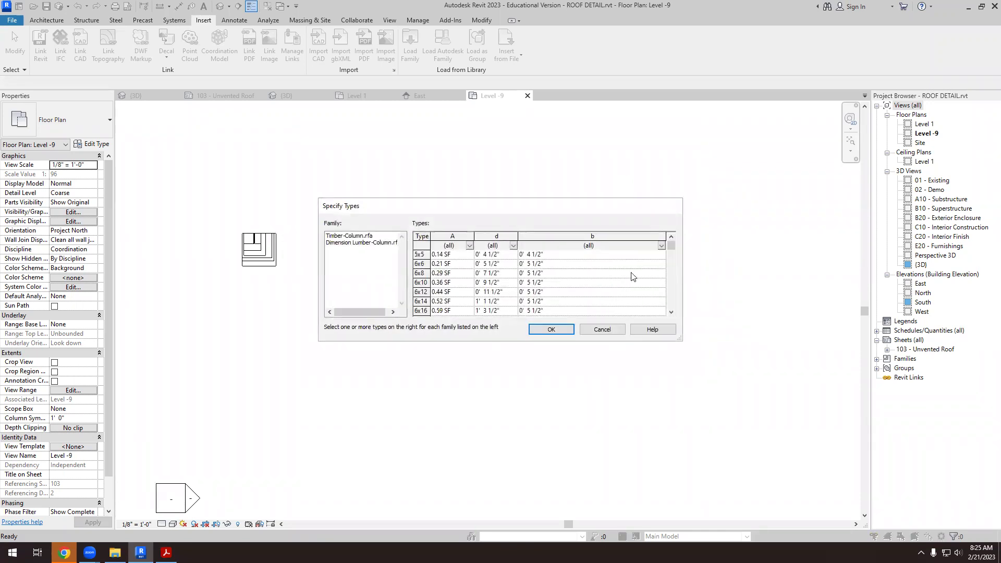
# - Review the sizes offered for Timber-Column.rfa in the type catalog
pyautogui.moveTo(672, 244)
pyautogui.mouseDown()
pyautogui.moveTo(666, 310)
pyautogui.moveTo(666, 237)
pyautogui.moveTo(671, 277)
pyautogui.moveTo(675, 249)
pyautogui.mouseUp()
pyautogui.scroll(-5, 490, 292)
pyautogui.scroll(-6, 493, 292)
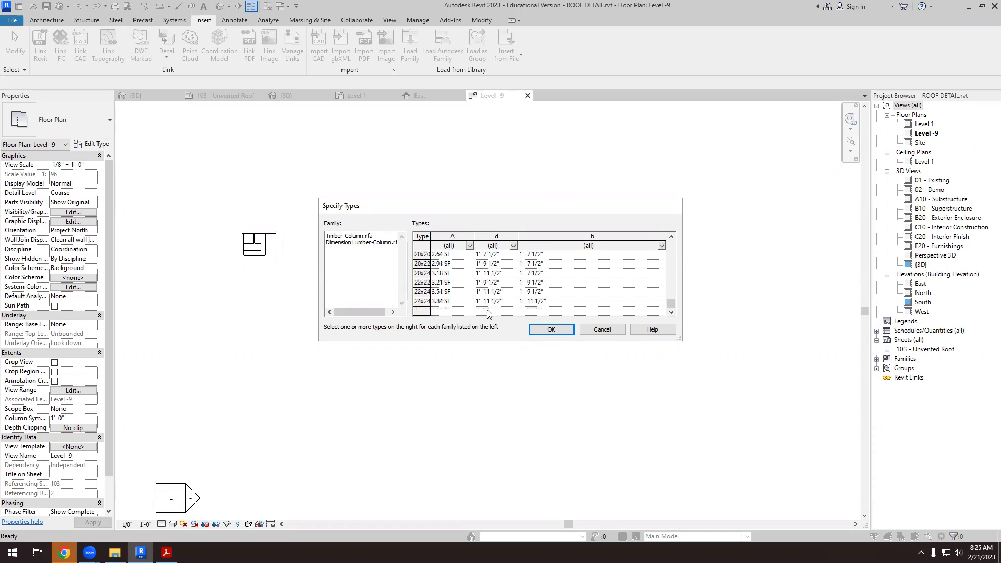
pyautogui.scroll(5, 447, 300)
pyautogui.scroll(4, 447, 300)
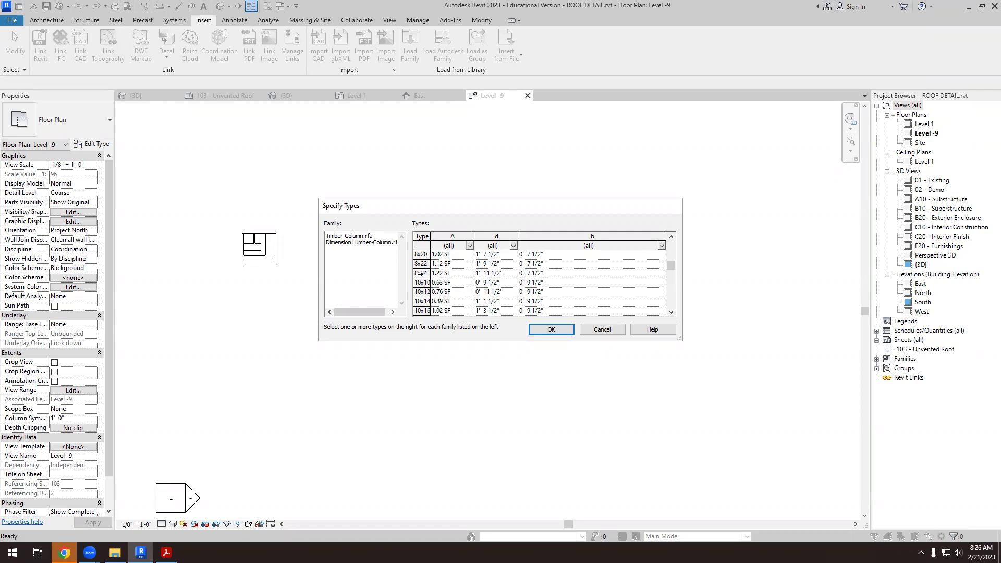
# - Switch to the Tektoniks enclosure guide in Acrobat Reader and check the WFB6 structural framing depth on the wall panels page
pyautogui.click(166, 552)
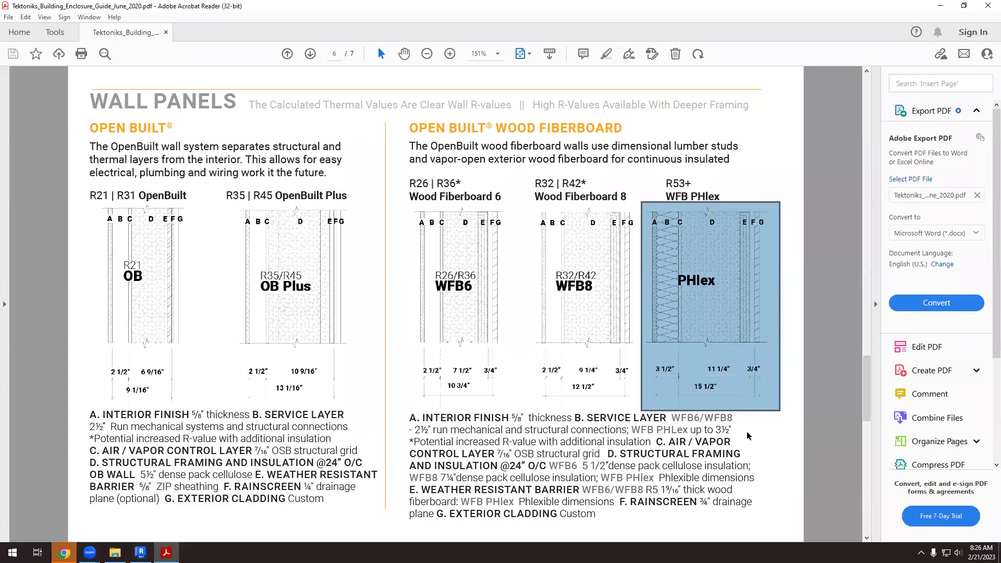
pyautogui.click(727, 400)
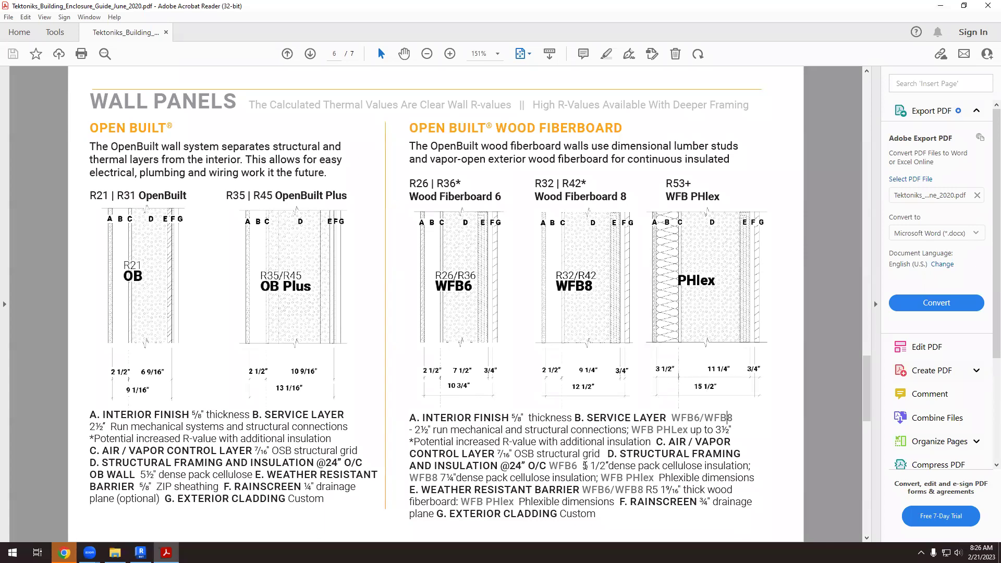
pyautogui.moveTo(588, 465); pyautogui.dragTo(608, 465)
pyautogui.click(140, 552)
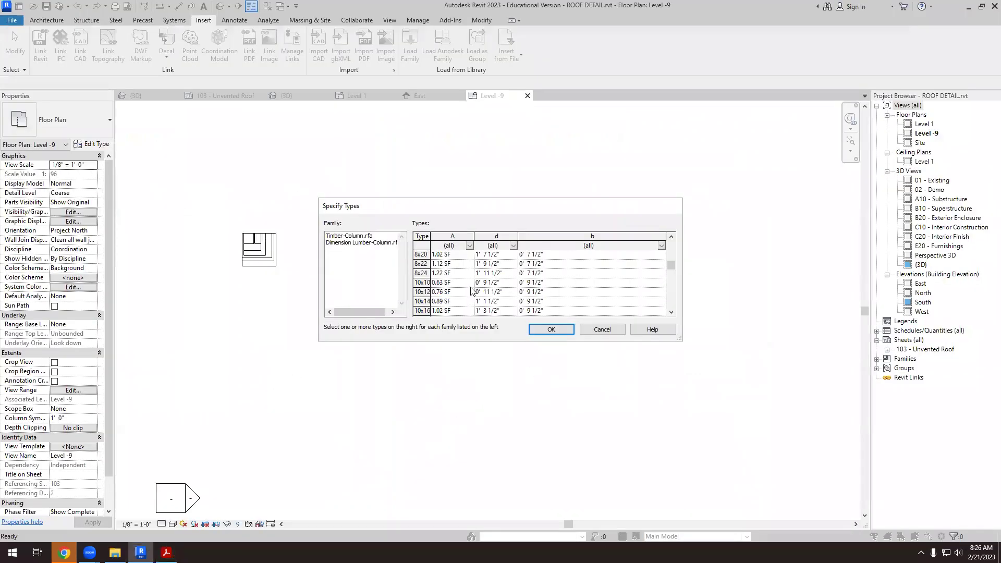
# - Switch back to Revit, choose the 10x22 type for Timber-Column.rfa and load the wood column families
pyautogui.scroll(-1, 500, 294)
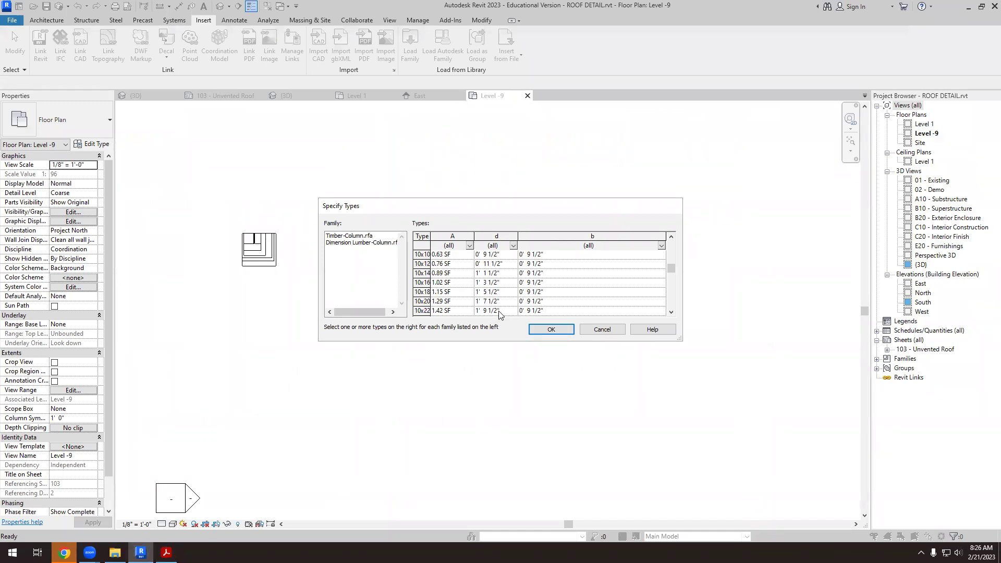
pyautogui.scroll(-6, 502, 288)
pyautogui.scroll(4, 503, 292)
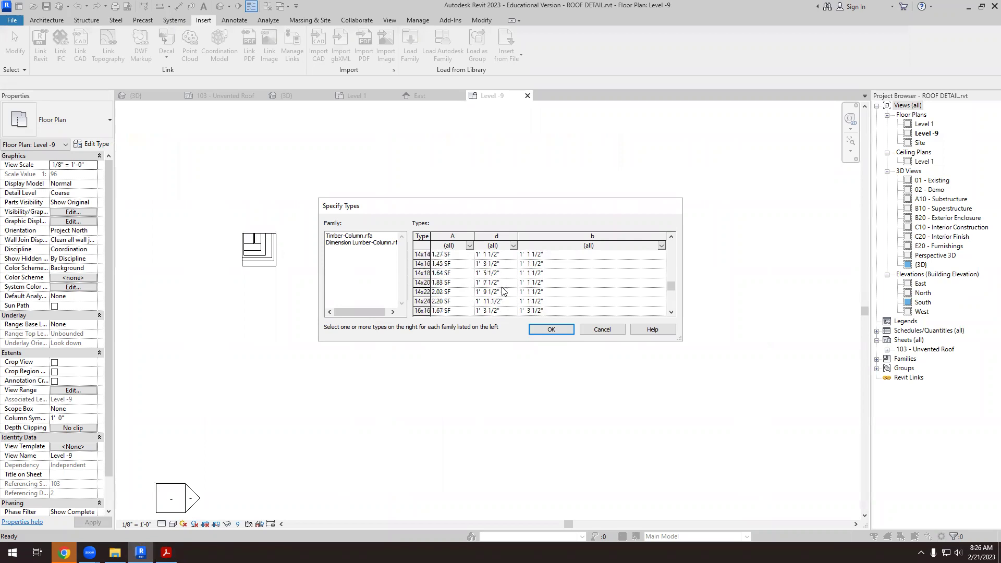
pyautogui.scroll(1, 502, 300)
pyautogui.click(436, 285)
pyautogui.click(544, 329)
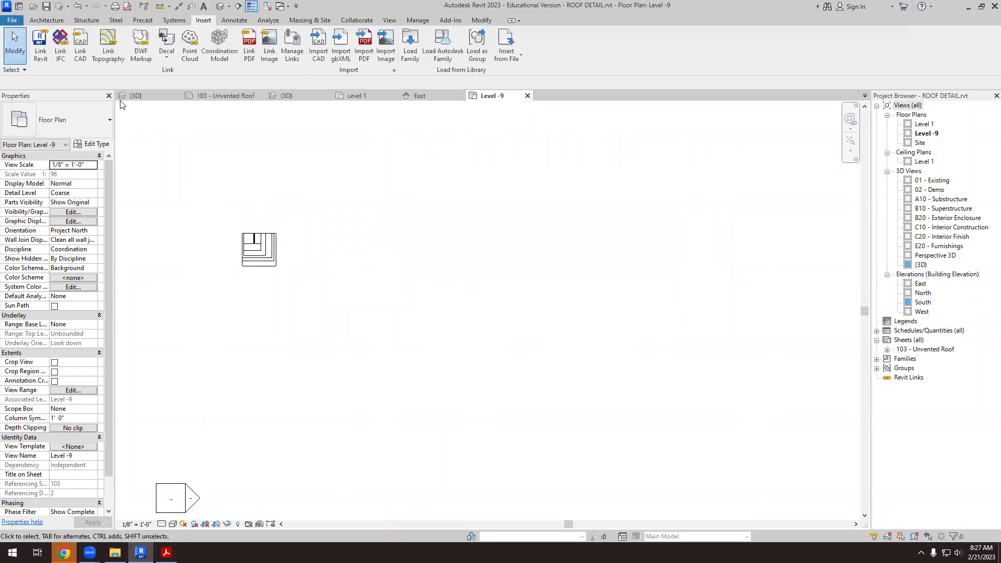
# - Start placing a structural column with the Timber-Column 10x22 type and begin duplicating that type
pyautogui.click(87, 20)
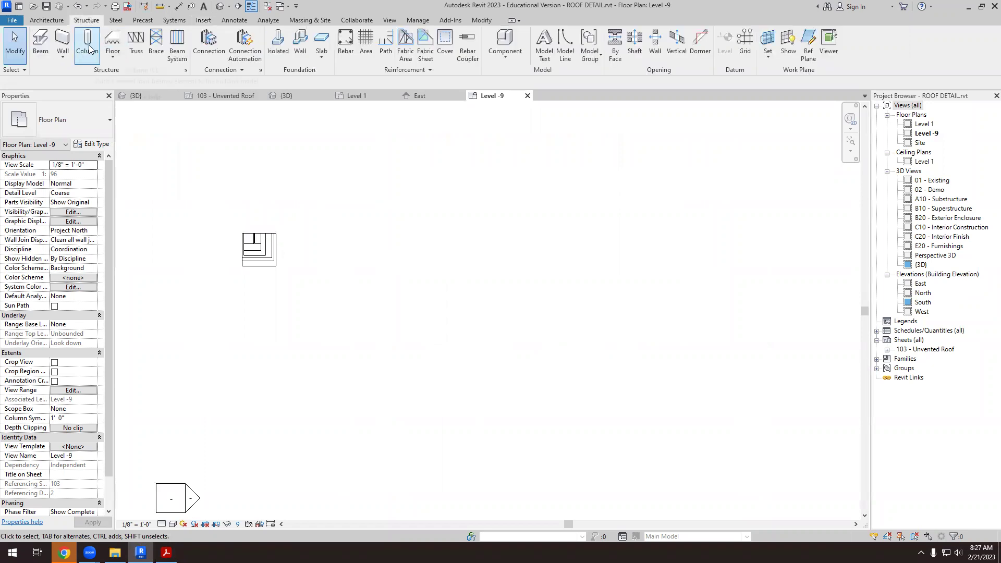
pyautogui.click(87, 46)
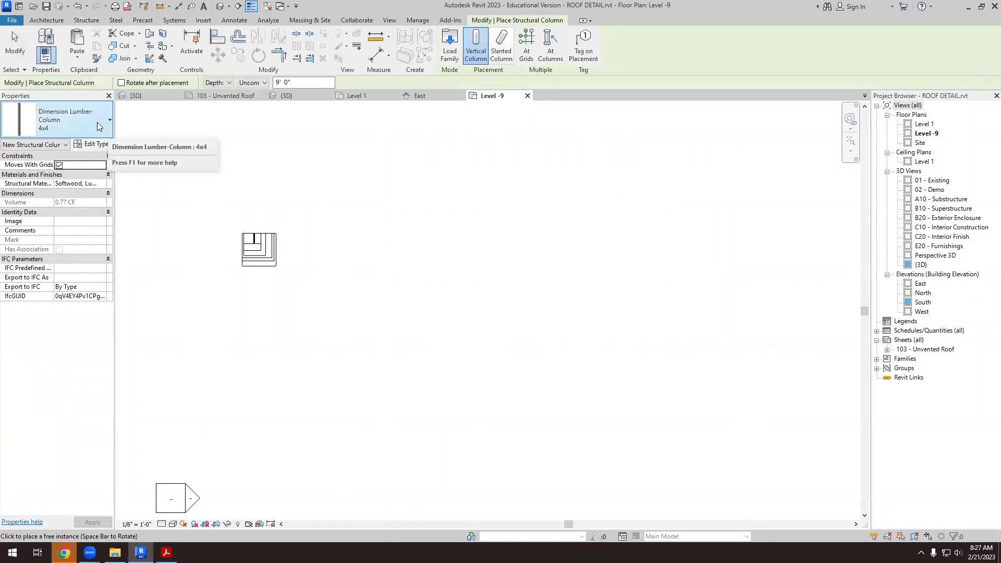
pyautogui.click(104, 125)
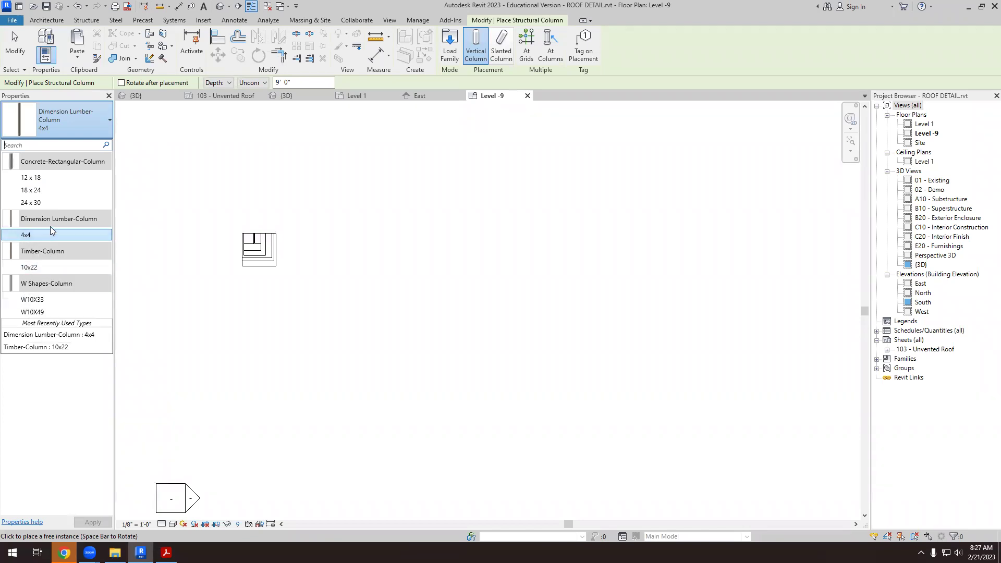
pyautogui.moveTo(53, 271)
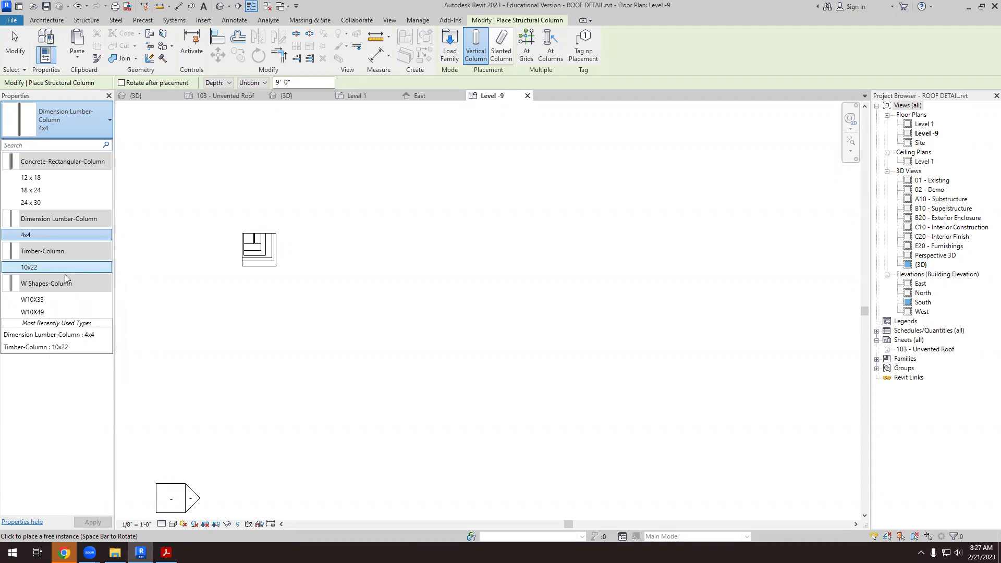
pyautogui.click(66, 269)
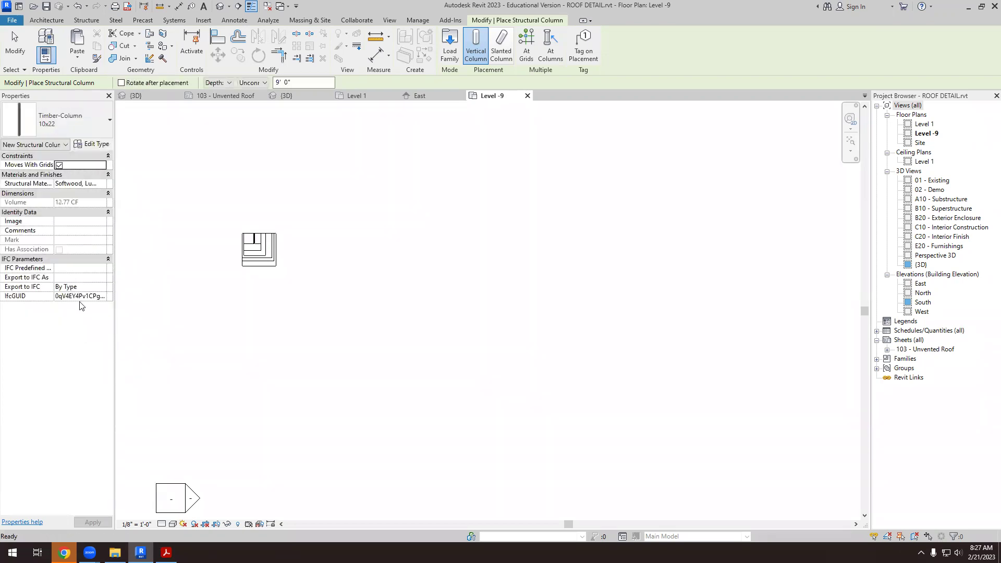
pyautogui.click(92, 144)
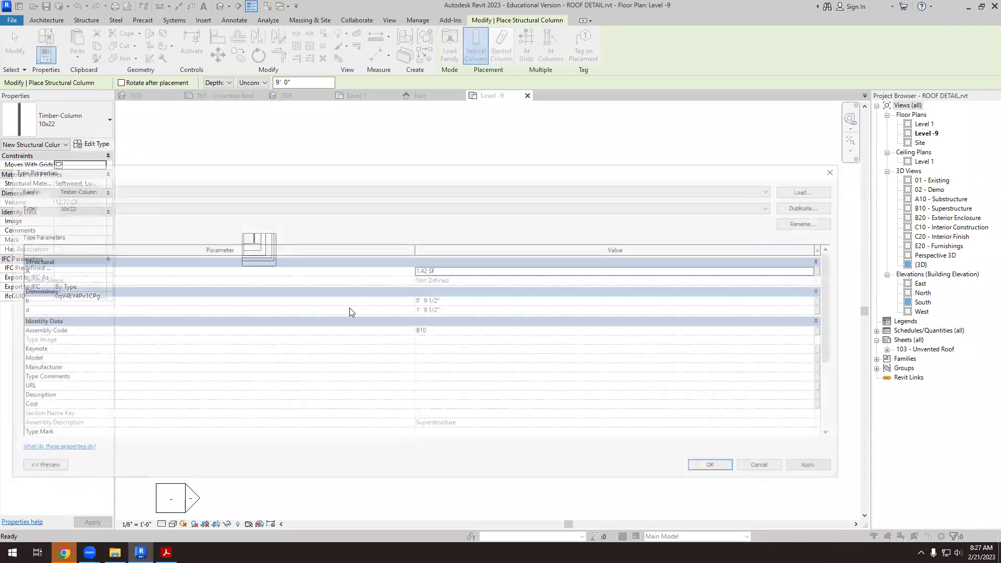
pyautogui.click(803, 206)
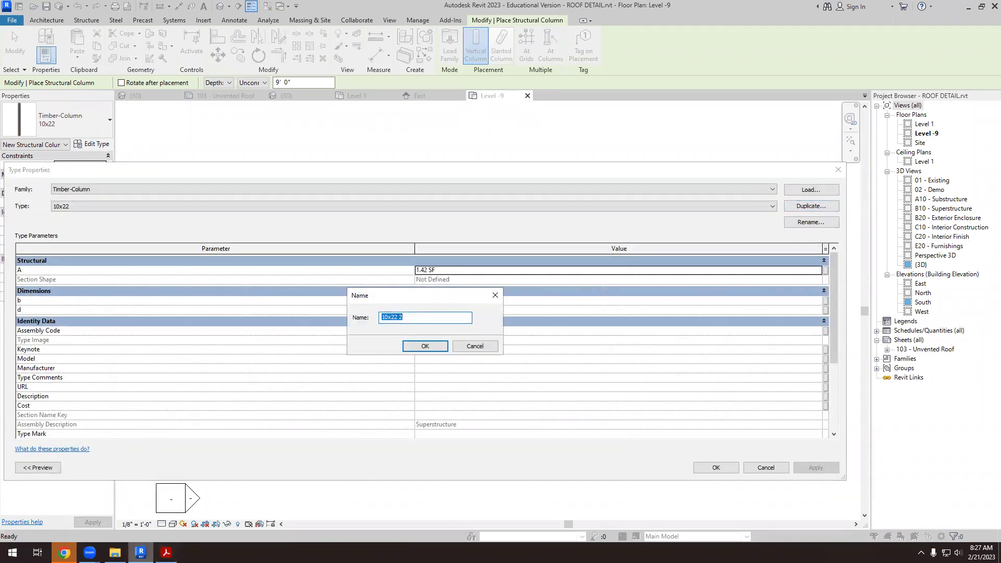
# - Switch to the enclosure guide in Acrobat Reader and examine the three wall and roof enclosure assemblies on page 4
pyautogui.click(167, 553)
pyautogui.scroll(-10, 441, 406)
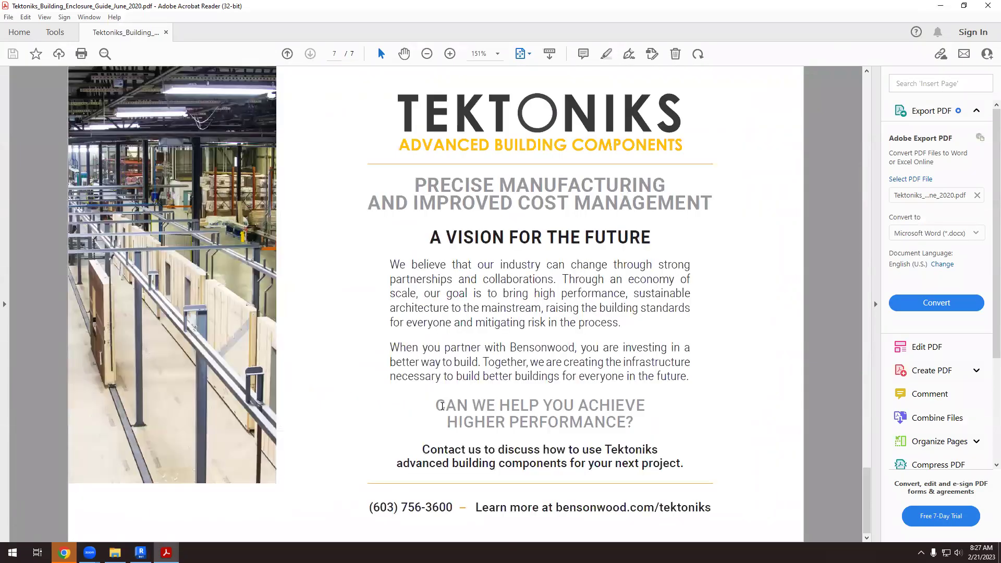
pyautogui.keyDown('ctrl'); pyautogui.scroll(-2, 442, 406); pyautogui.keyUp('ctrl')
pyautogui.scroll(10, 442, 406)
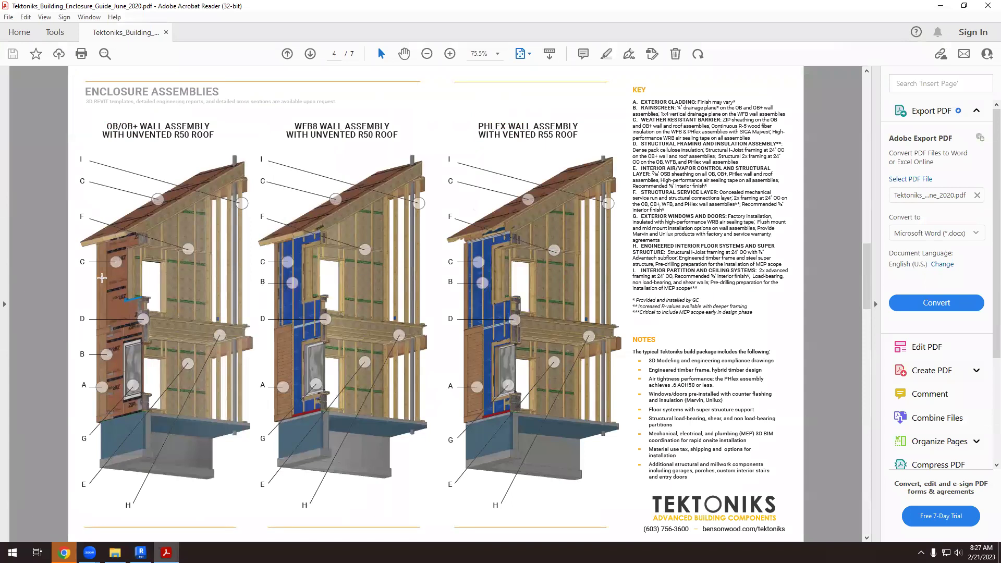
pyautogui.keyDown('ctrl'); pyautogui.scroll(1, 290, 276); pyautogui.keyUp('ctrl')
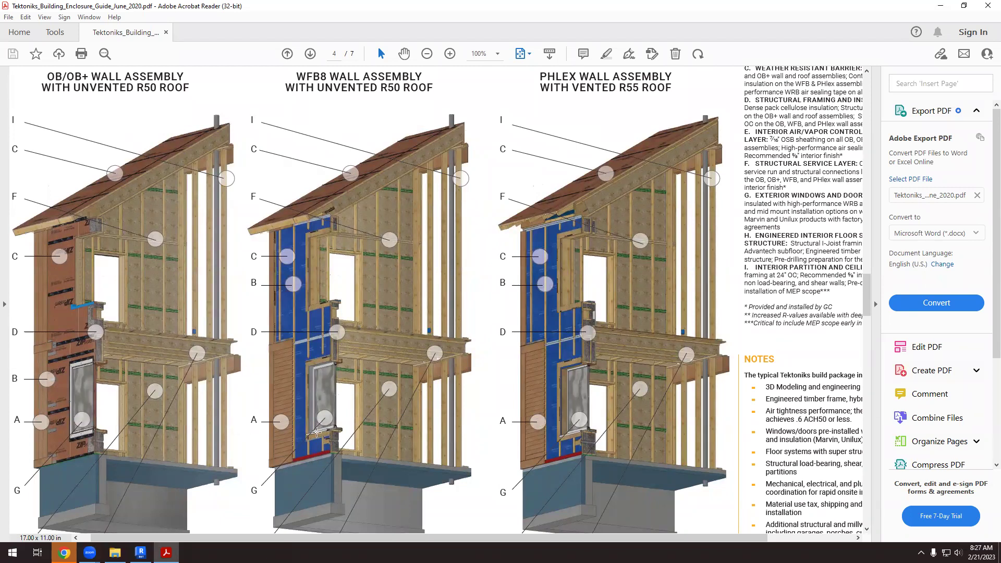
pyautogui.scroll(-1, 386, 407)
pyautogui.scroll(-3, 804, 365)
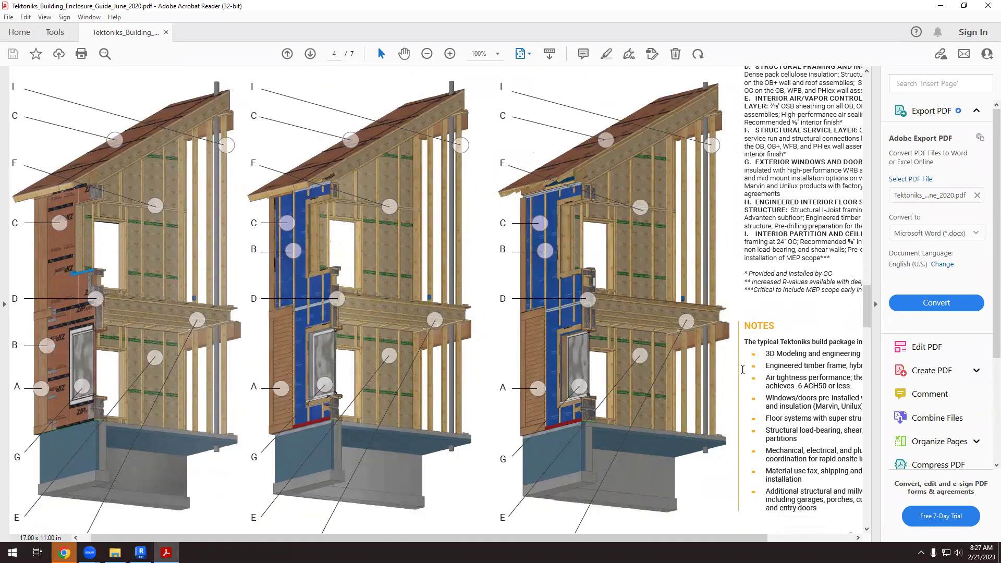
pyautogui.scroll(3, 736, 244)
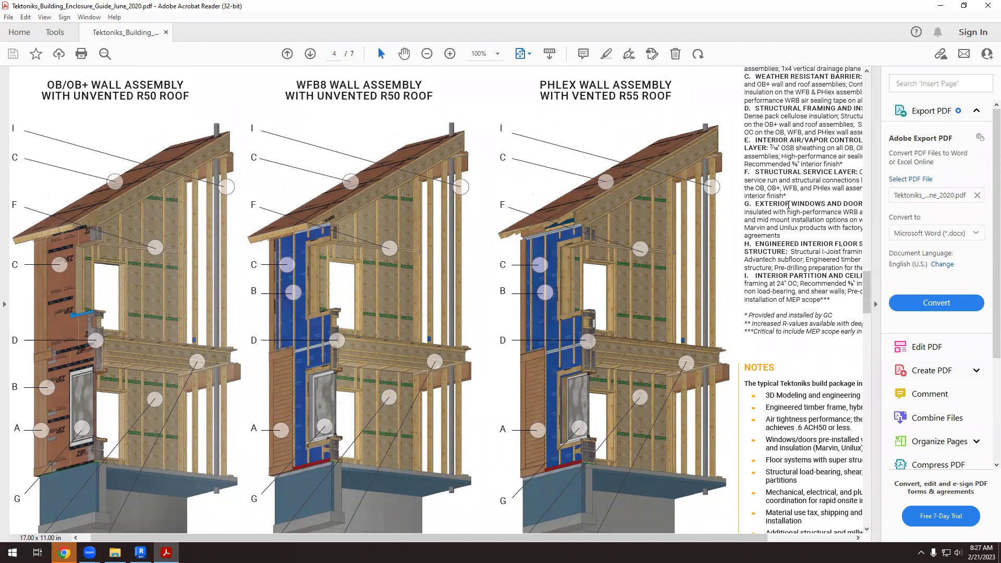
pyautogui.scroll(3, 773, 141)
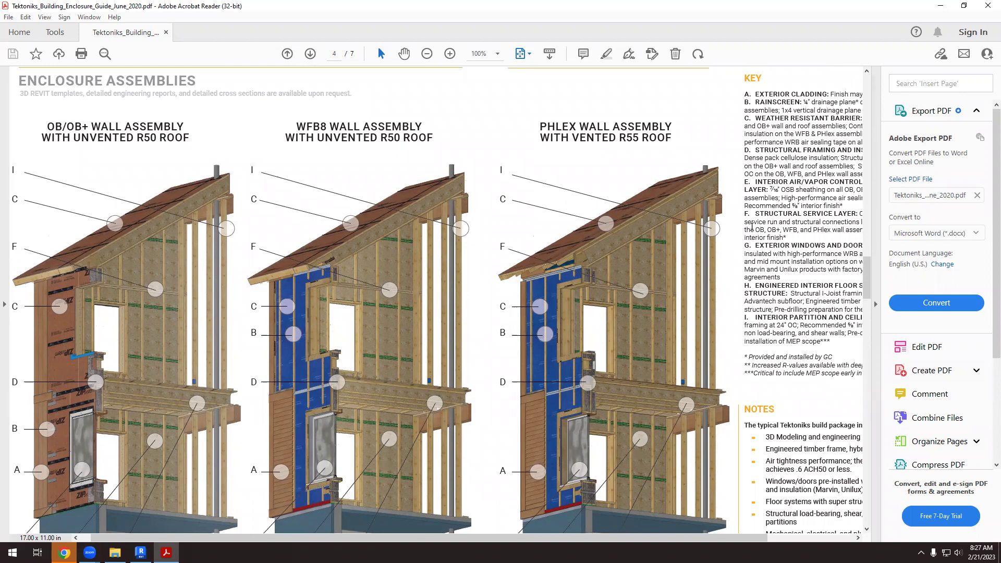
# - Read the structural framing and structural service layer entries in the key, and compare them with the wall panels page
pyautogui.keyDown('ctrl'); pyautogui.scroll(-1, 752, 228); pyautogui.keyUp('ctrl')
pyautogui.moveTo(673, 157); pyautogui.dragTo(819, 166)
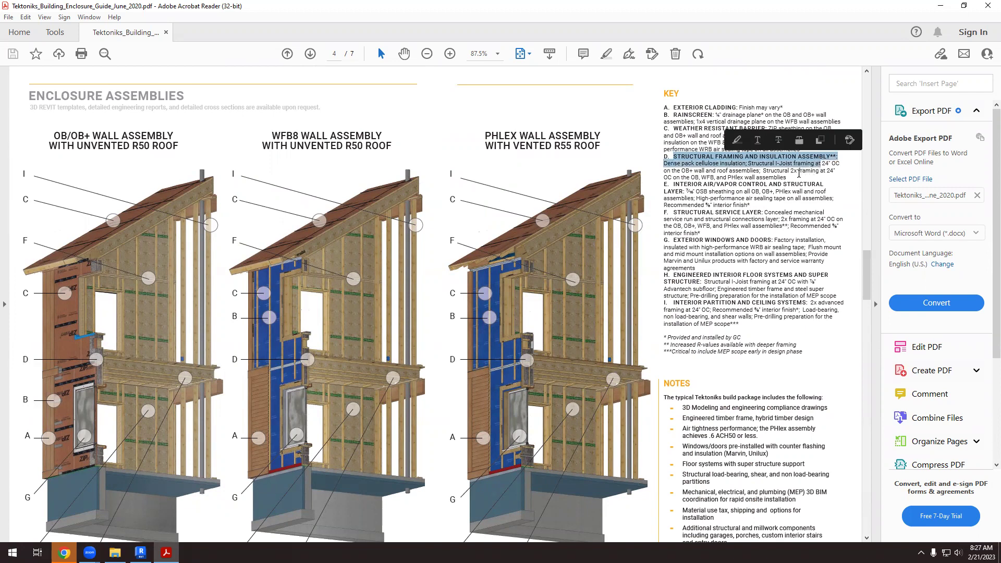
pyautogui.click(799, 173)
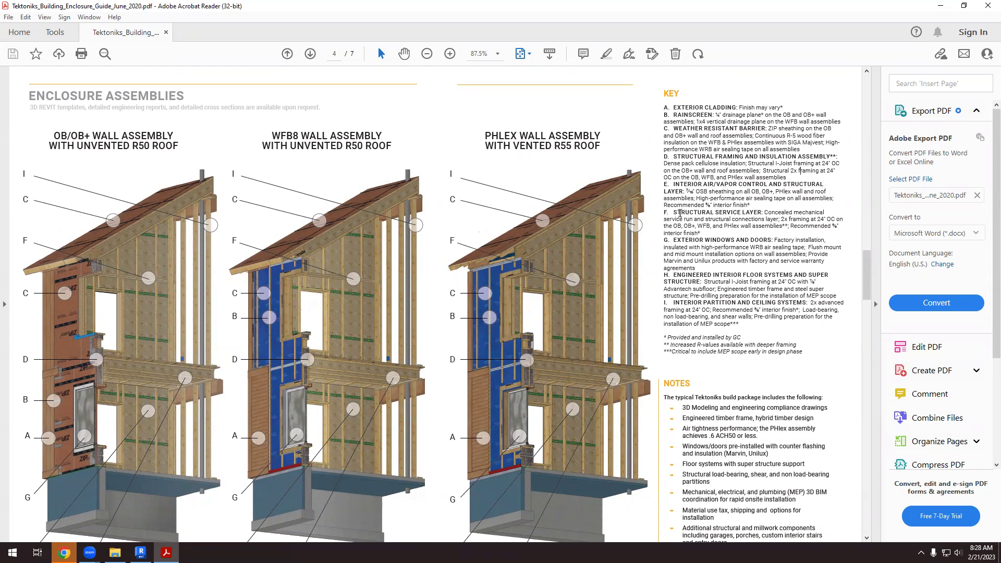
pyautogui.moveTo(781, 219); pyautogui.dragTo(842, 226)
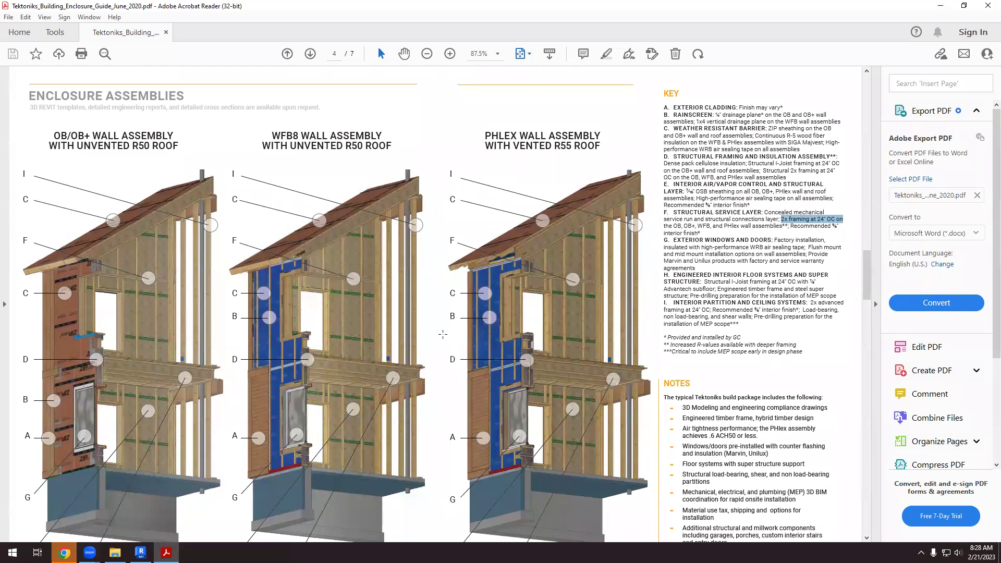
pyautogui.scroll(-2, 443, 334)
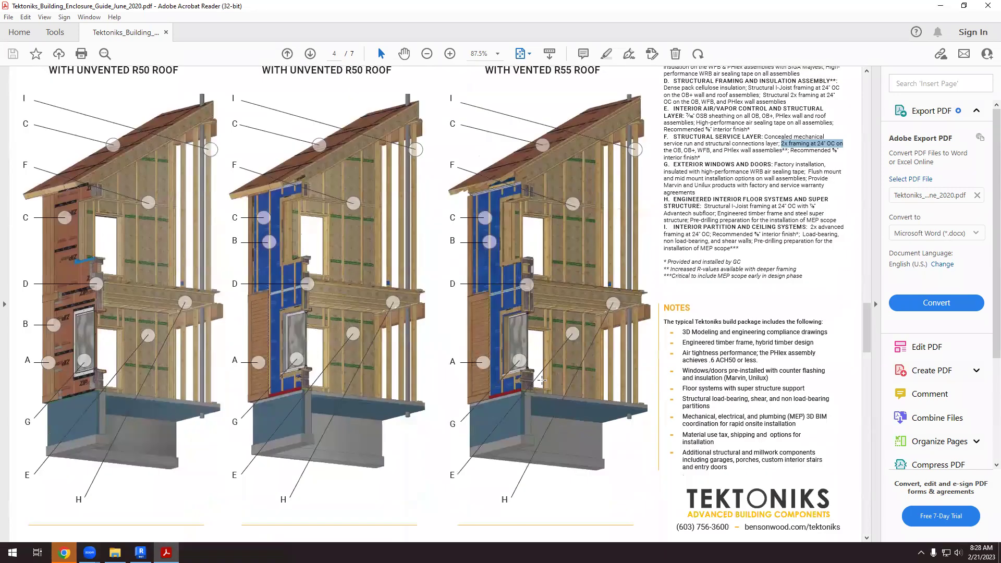
pyautogui.scroll(-3, 543, 381)
pyautogui.scroll(-3, 548, 368)
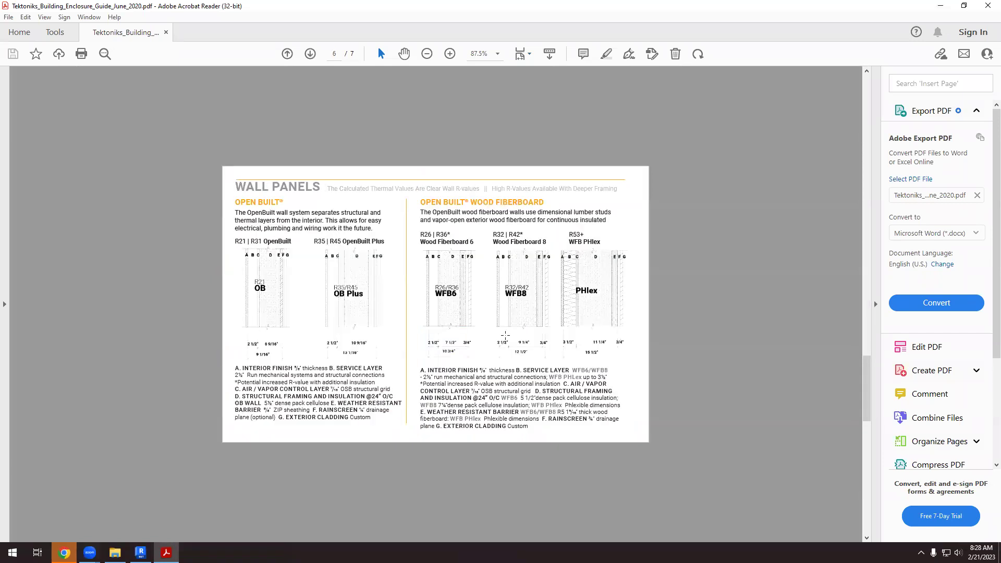
# - Return to Revit and name the duplicated timber column type 2x10
pyautogui.click(141, 553)
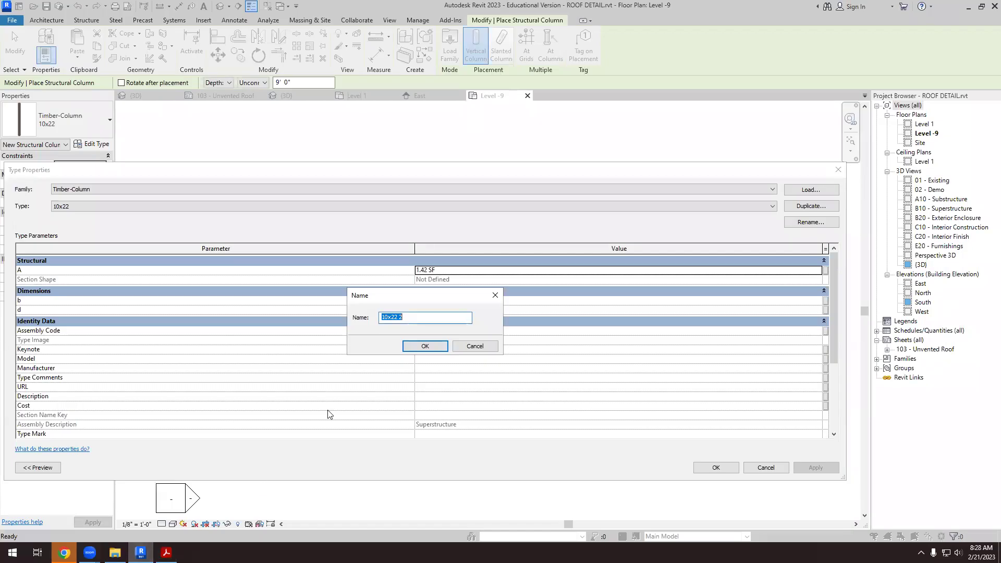
pyautogui.click(386, 318)
pyautogui.write('2x10')
pyautogui.click(433, 352)
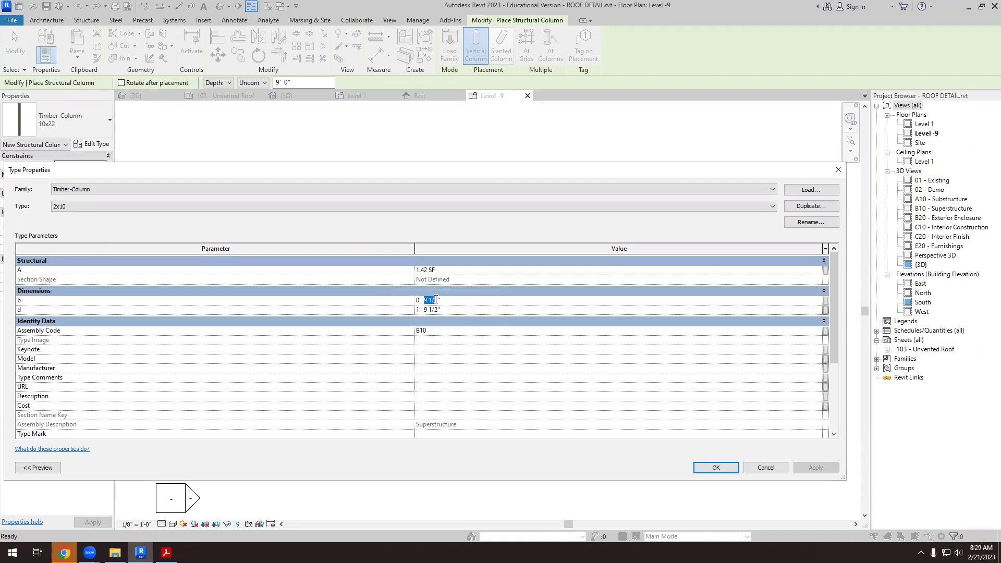
# - Set the 2x10 type's dimension b to 0' 2" and d to 0' 10", and accept the type properties
pyautogui.press('BackSpace')
pyautogui.doubleClick(425, 308)
pyautogui.moveTo(426, 308); pyautogui.dragTo(437, 309)
pyautogui.write('1')
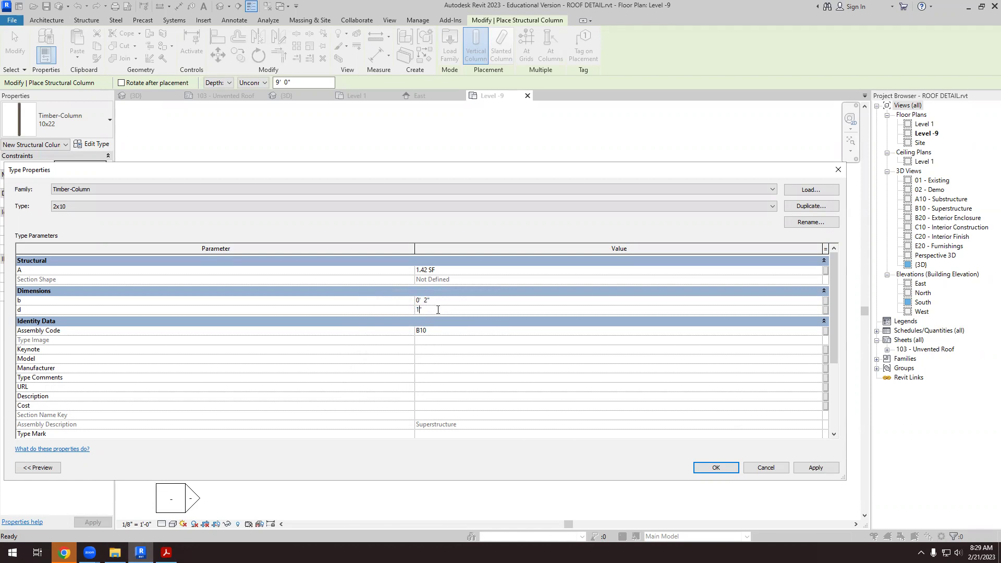
pyautogui.write('0')
pyautogui.click(815, 468)
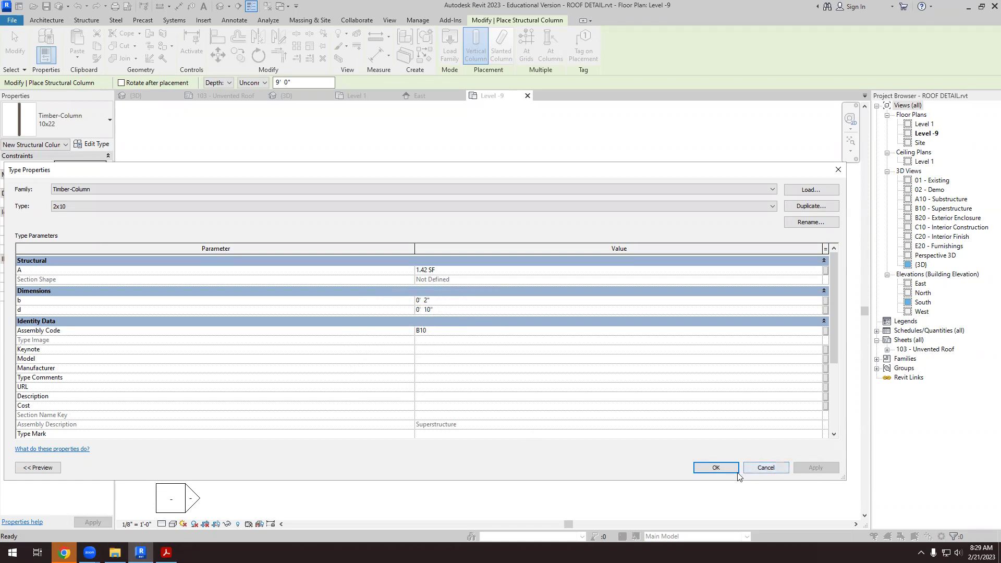
pyautogui.click(716, 468)
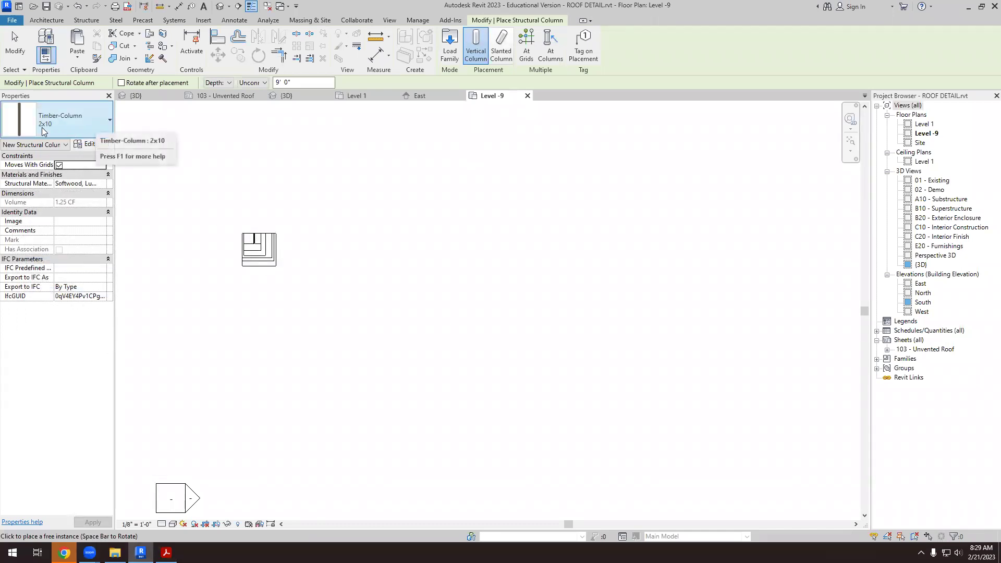
# - Place a 2x10 timber column east of the roof assembly in the Level -9 plan and inspect it in the 3D view
pyautogui.scroll(5, 307, 240)
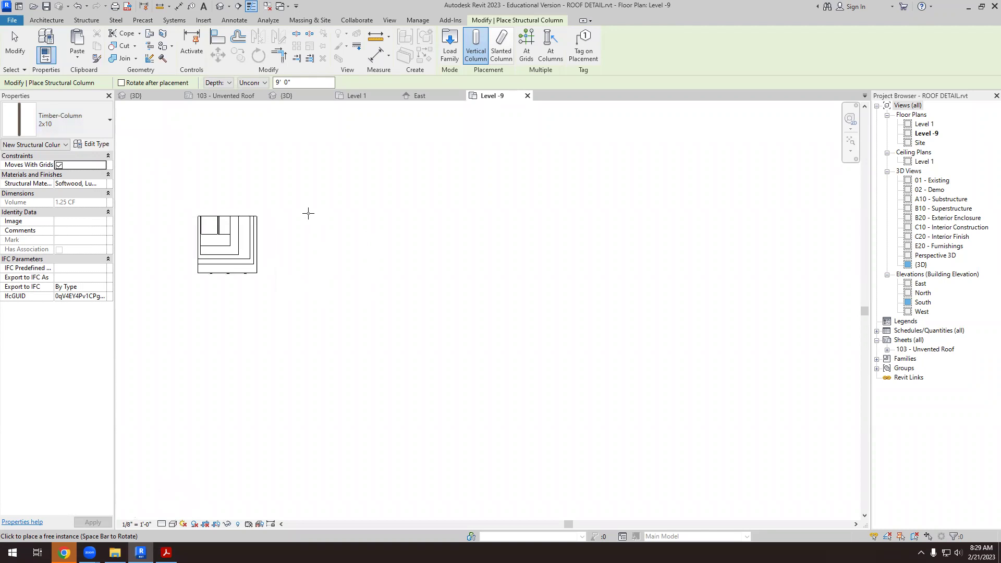
pyautogui.click(314, 256)
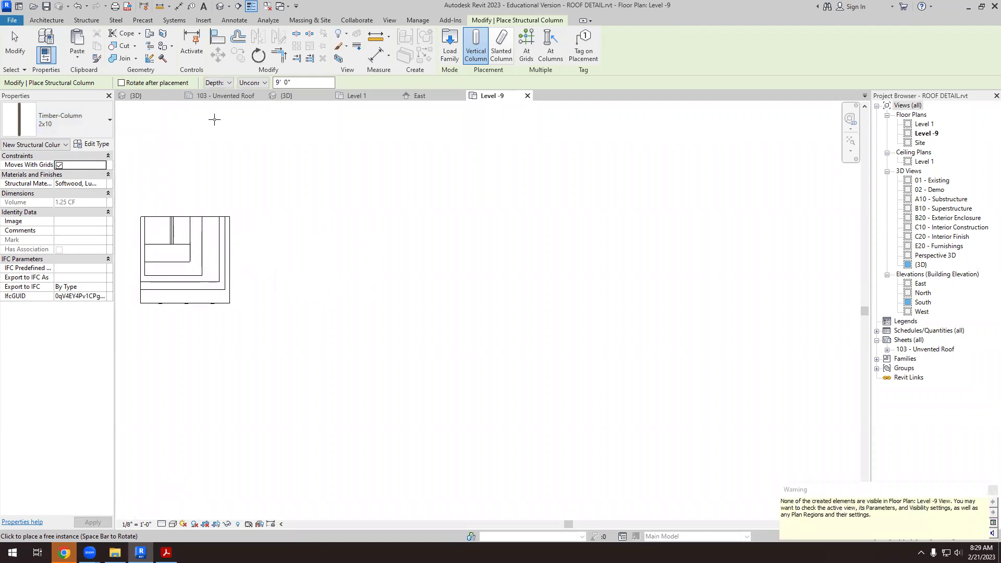
pyautogui.click(290, 96)
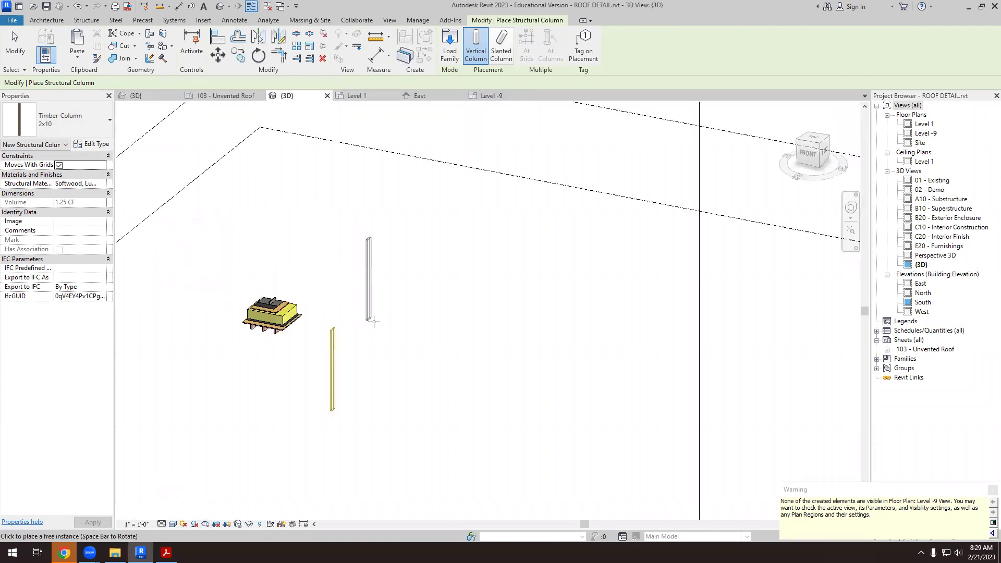
pyautogui.press('Escape')
pyautogui.press('Escape')
pyautogui.scroll(3, 339, 396)
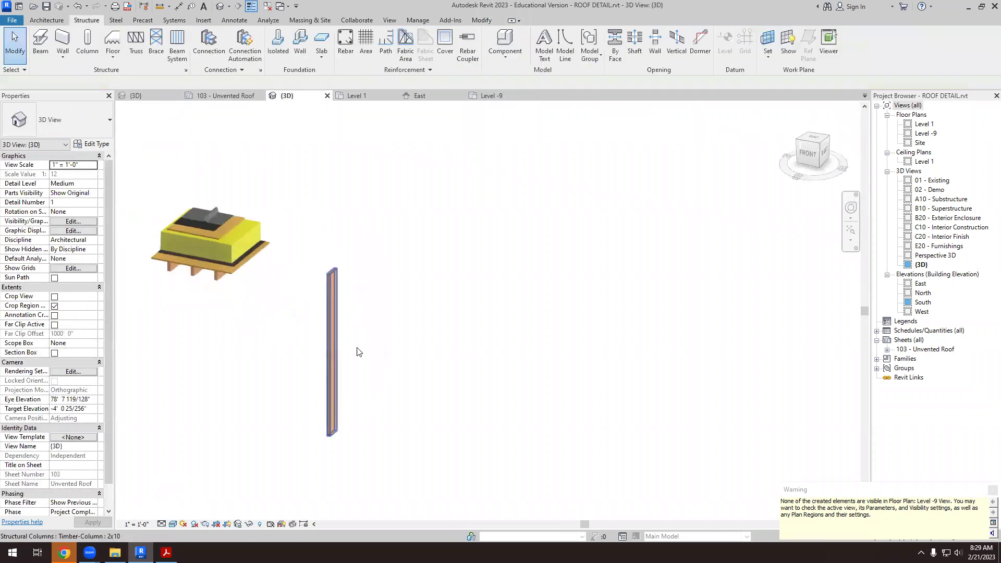
# - In the East elevation, set the three columns' top level to Level 1 and their base offset to 0
pyautogui.scroll(2, 357, 352)
pyautogui.click(463, 326)
pyautogui.scroll(-5, 648, 331)
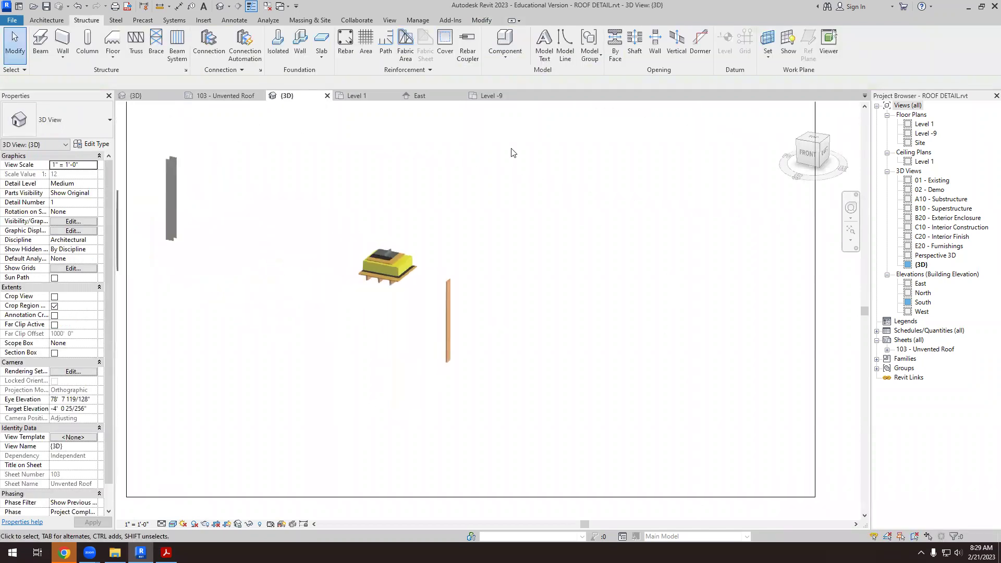
pyautogui.click(420, 95)
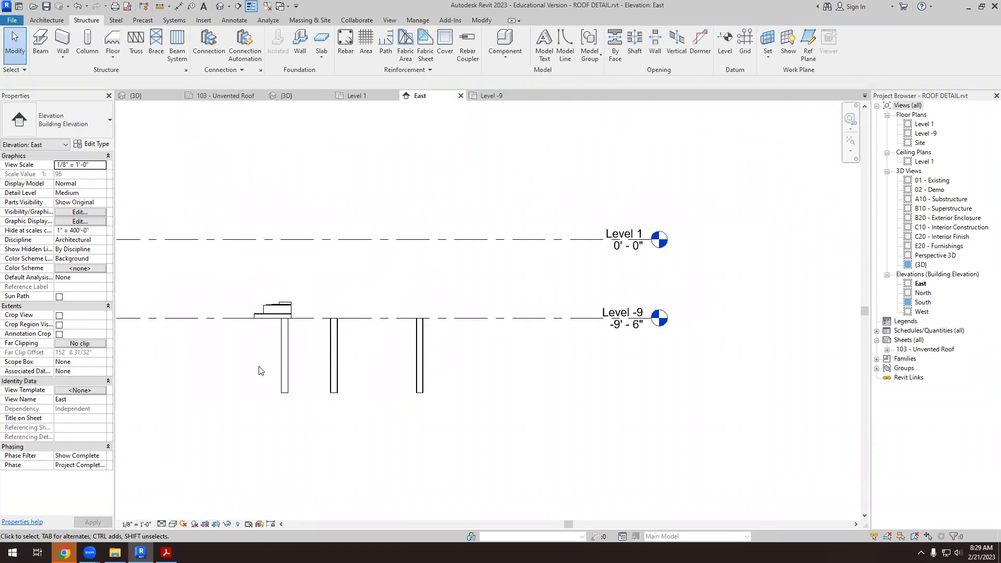
pyautogui.scroll(2, 425, 368)
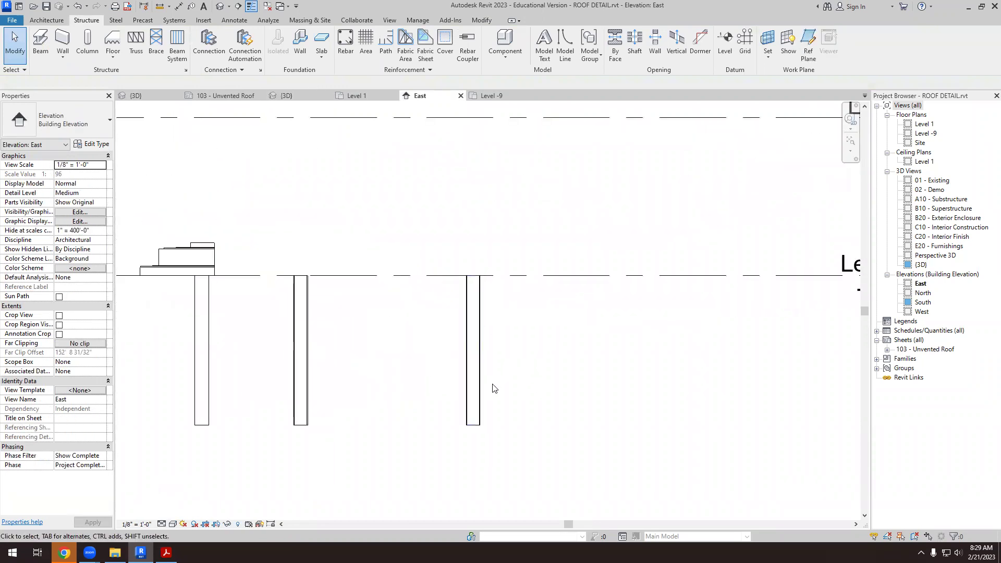
pyautogui.scroll(-1, 487, 380)
pyautogui.moveTo(542, 397); pyautogui.dragTo(165, 337)
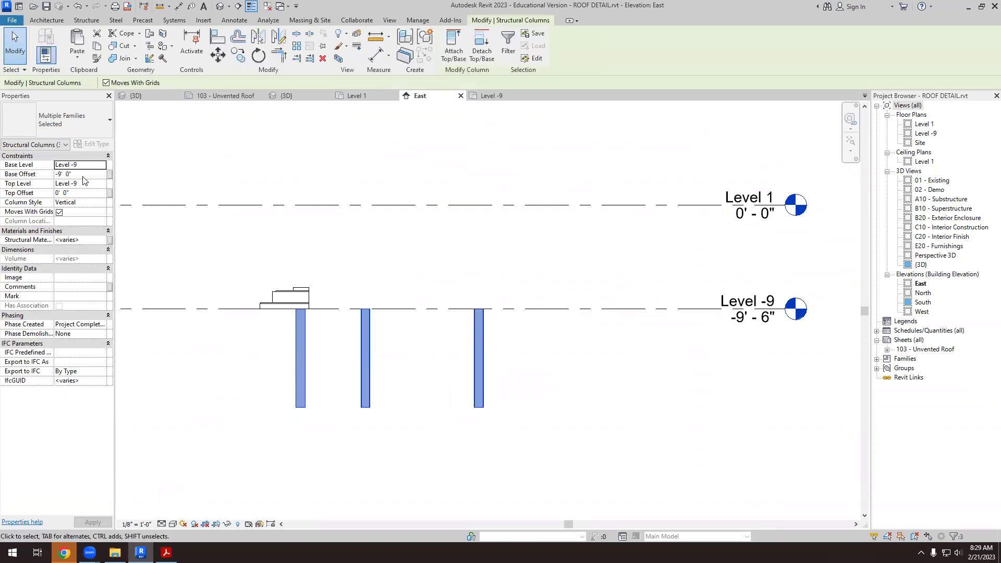
pyautogui.click(102, 184)
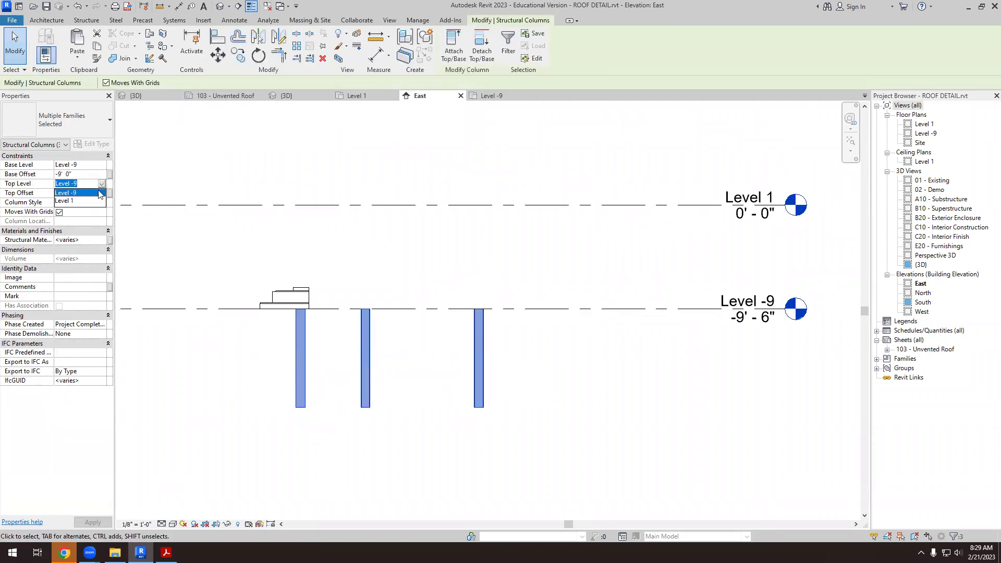
pyautogui.click(73, 201)
pyautogui.click(84, 174)
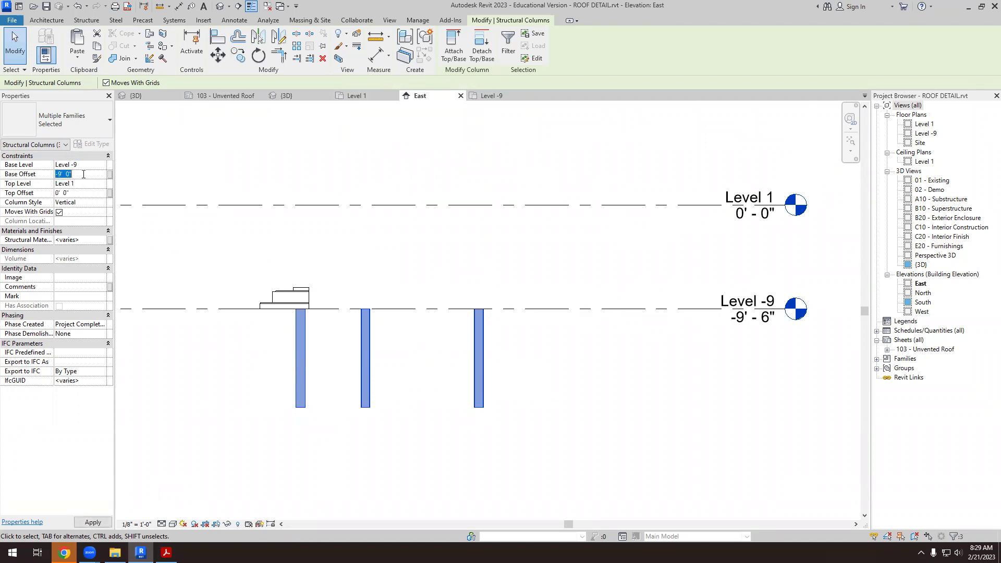
pyautogui.write('0')
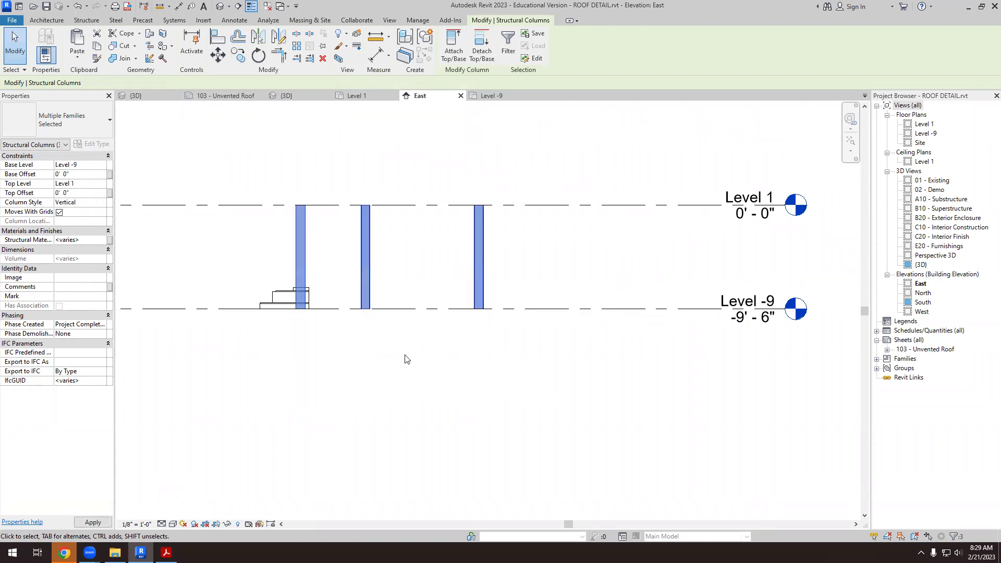
pyautogui.press('Escape')
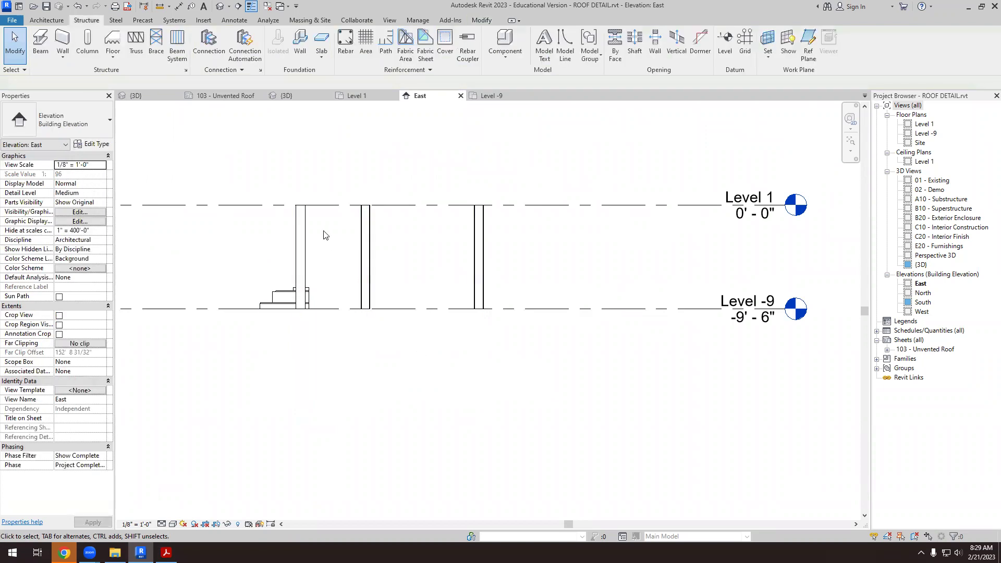
# - Delete the two W10X49 steel columns in the 3D view and inspect the top of the 2x10 timber column
pyautogui.click(294, 95)
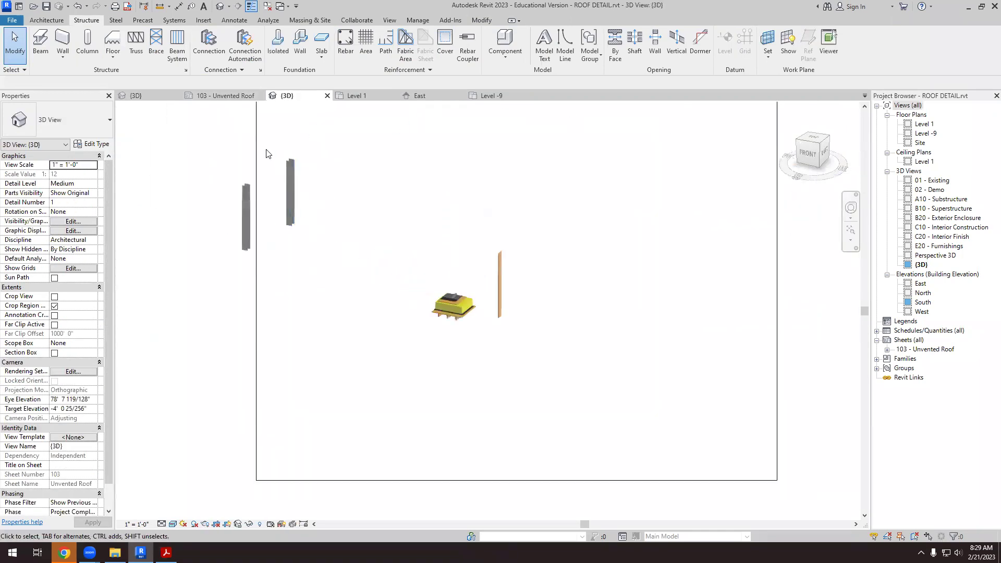
pyautogui.moveTo(197, 290); pyautogui.dragTo(320, 129)
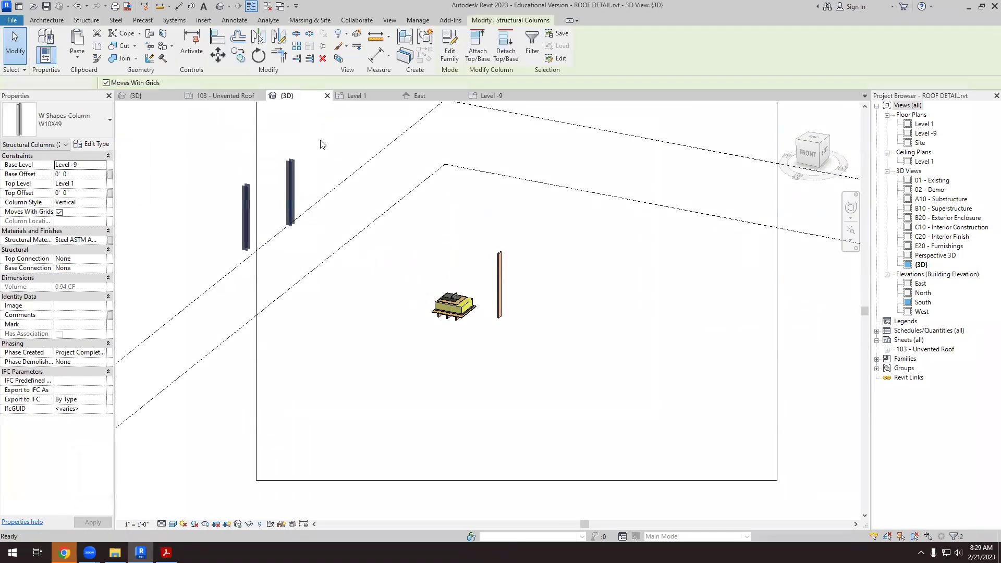
pyautogui.press('Escape')
pyautogui.scroll(6, 501, 251)
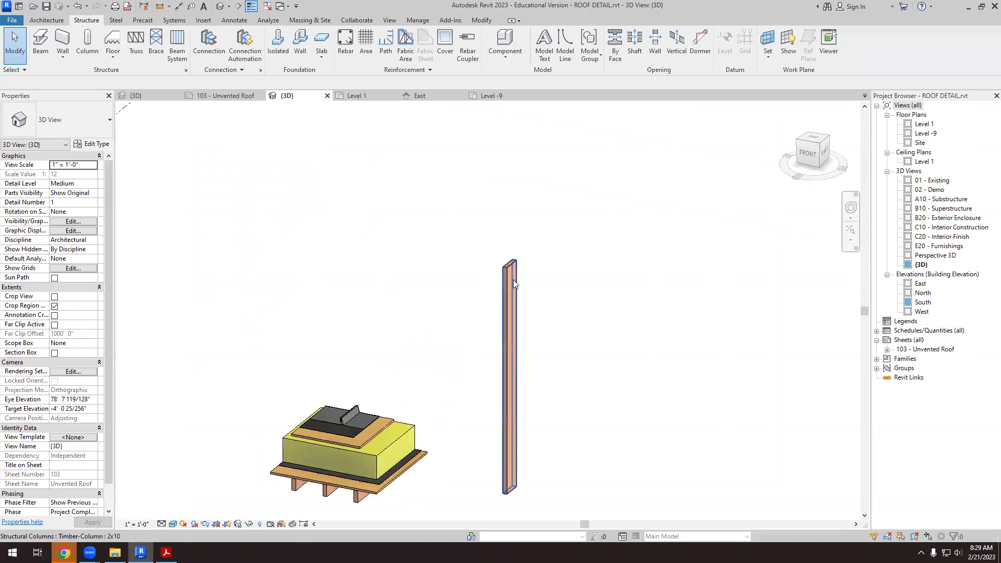
pyautogui.scroll(5, 514, 284)
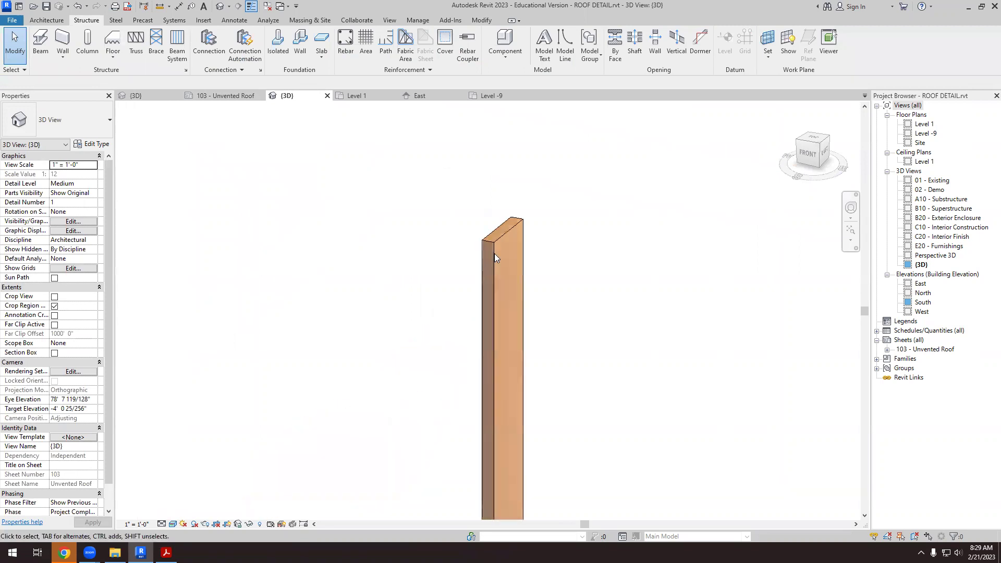
pyautogui.scroll(2, 513, 243)
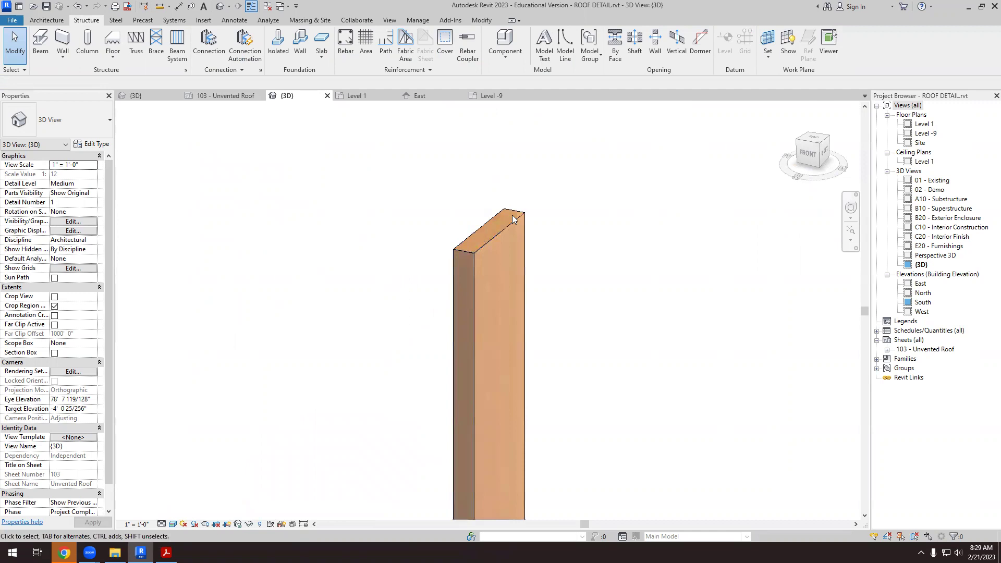
pyautogui.scroll(-4, 360, 225)
# - In the Level 1 plan, copy the 2x10 column 2' to the east with multiple copies enabled
pyautogui.hotkey('ctrl', 'Tab')
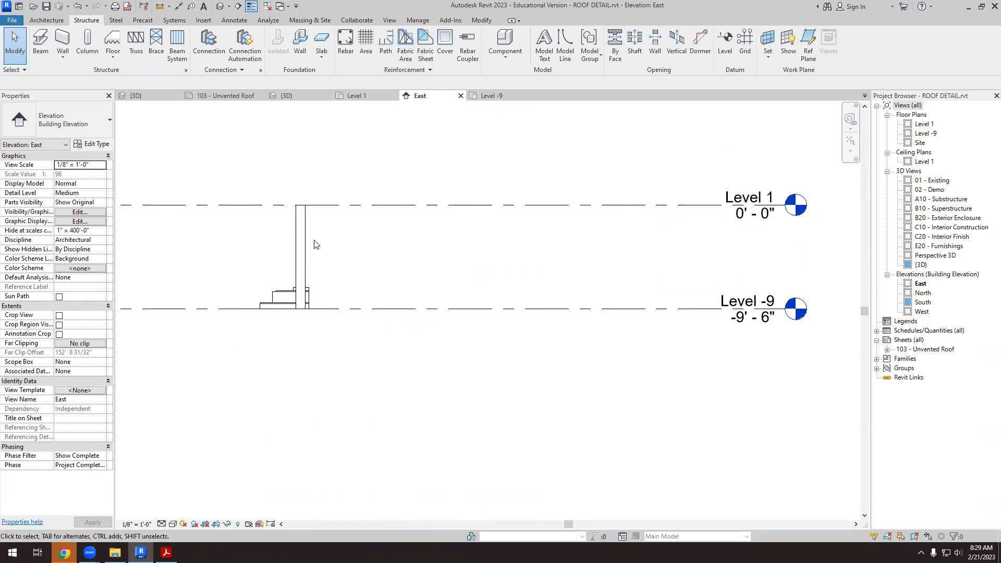
pyautogui.scroll(-1, 314, 244)
pyautogui.hotkey('ctrl', 'Tab')
pyautogui.scroll(4, 313, 292)
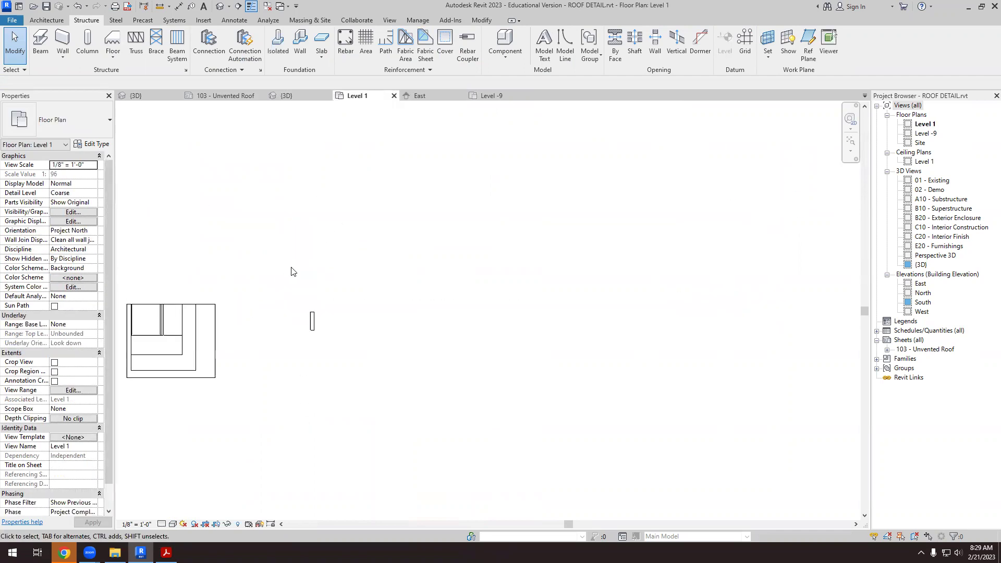
pyautogui.scroll(1, 311, 295)
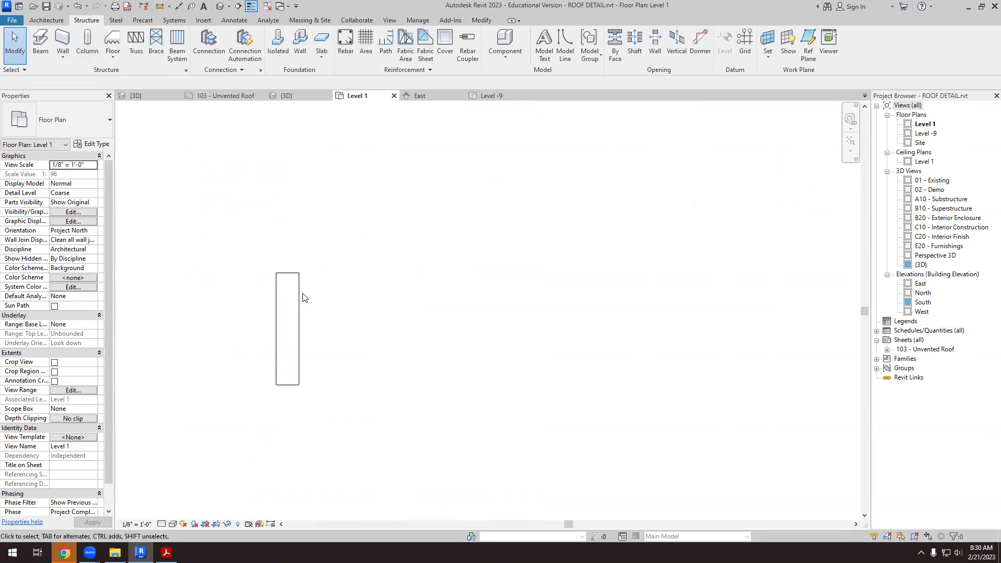
pyautogui.click(302, 313)
pyautogui.click(238, 54)
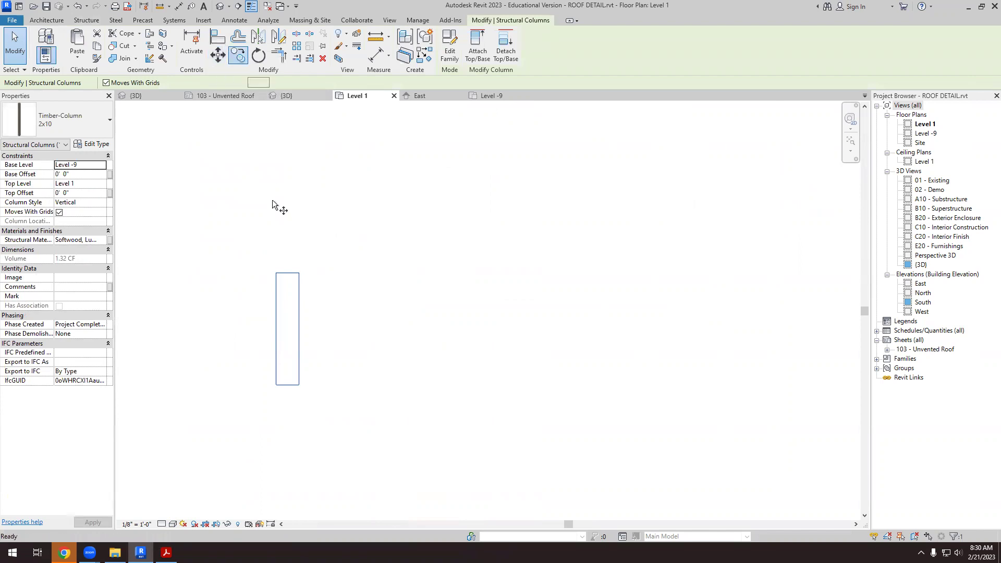
pyautogui.click(288, 272)
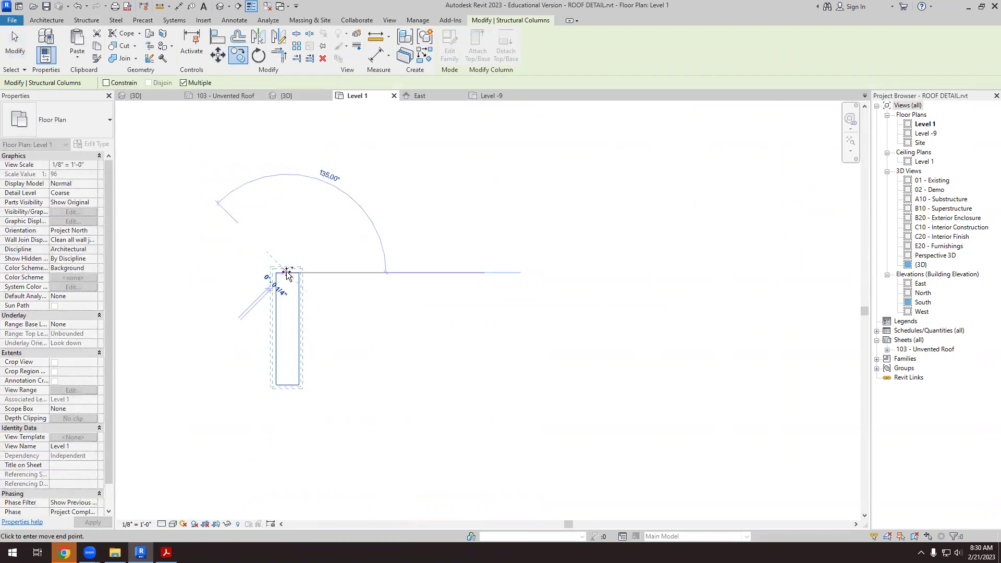
pyautogui.press('BackSpace')
pyautogui.write('2')
pyautogui.press('Return')
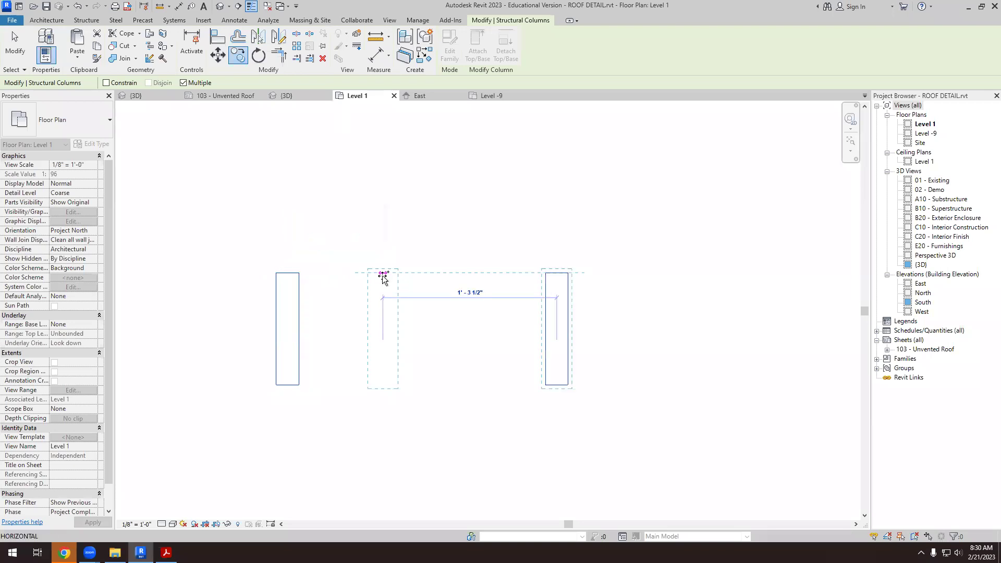
# - Add two more copies of the 2x10 column eastward at 2' spacing and end the copy operation
pyautogui.scroll(-2, 338, 273)
pyautogui.scroll(-1, 338, 273)
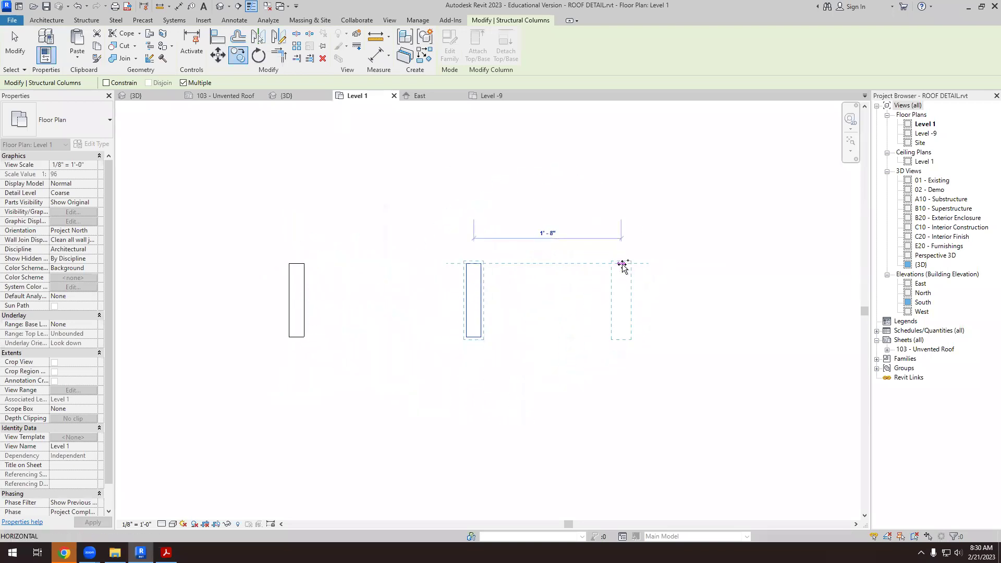
pyautogui.write('2')
pyautogui.press('Return')
pyautogui.scroll(-3, 380, 286)
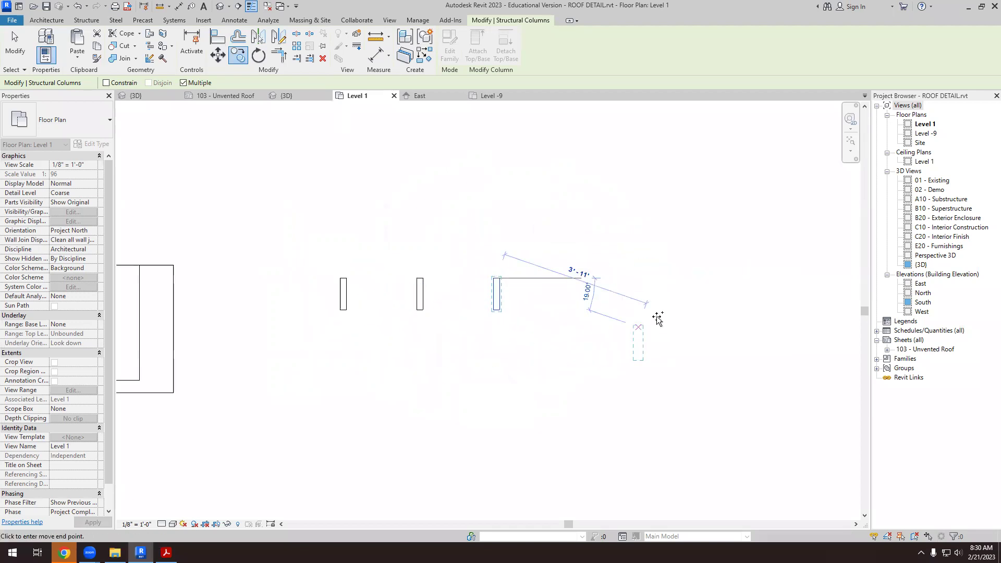
pyautogui.write('2')
pyautogui.press('Return')
pyautogui.press('Escape')
pyautogui.press('Escape')
pyautogui.scroll(-3, 473, 262)
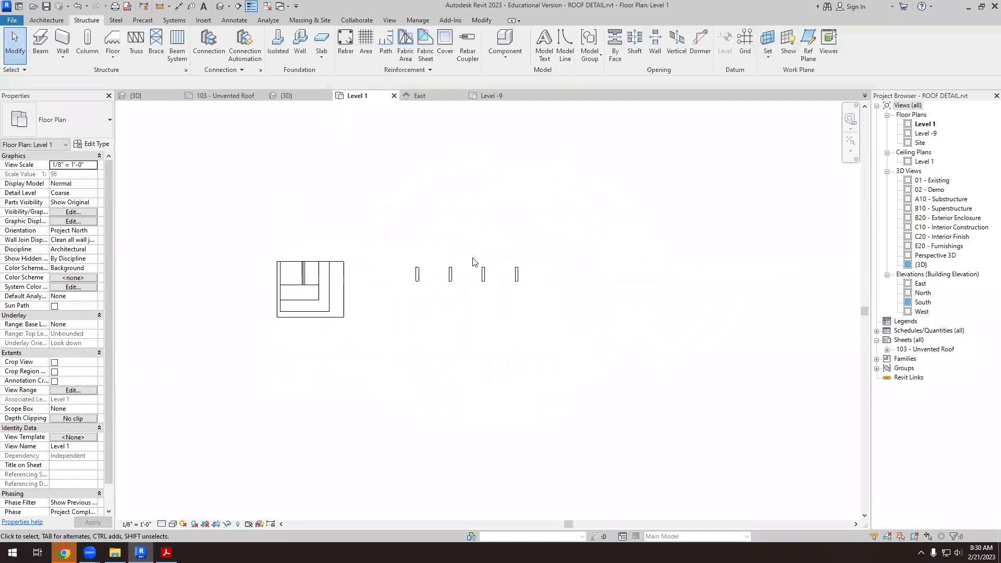
# - Inspect the row of 2x10 columns in 3D, check the wall panels page in Acrobat Reader, and return to Revit
pyautogui.scroll(3, 473, 261)
pyautogui.click(286, 96)
pyautogui.keyDown('shift'); pyautogui.moveTo(384, 280); pyautogui.dragTo(500, 405, button='middle'); pyautogui.keyUp('shift')
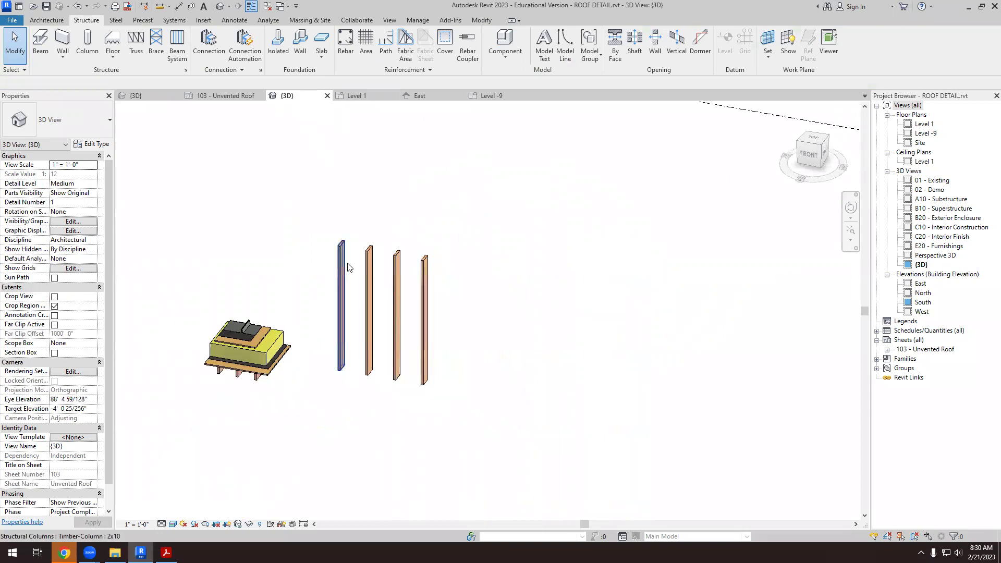
pyautogui.scroll(5, 360, 260)
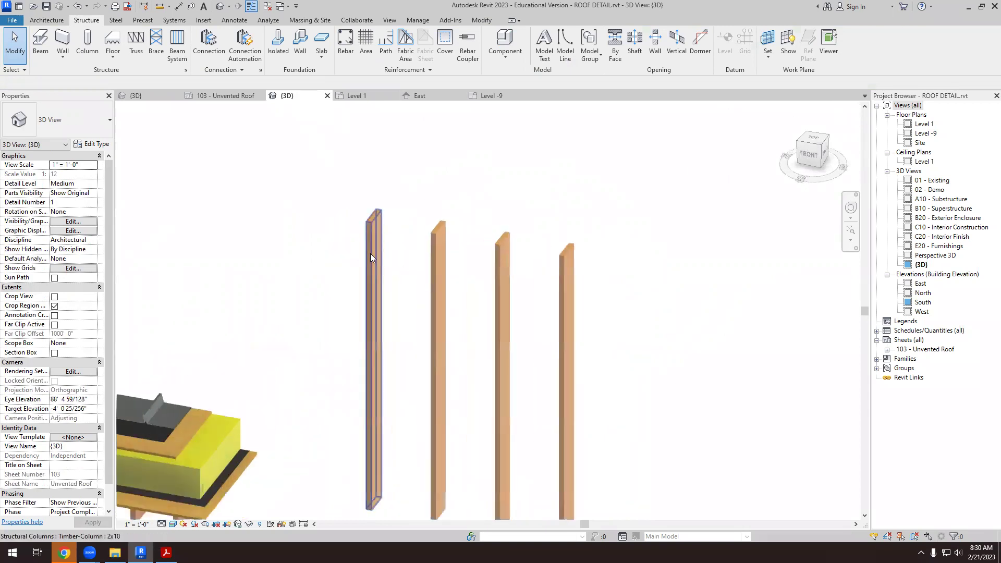
pyautogui.click(441, 252)
pyautogui.click(509, 269)
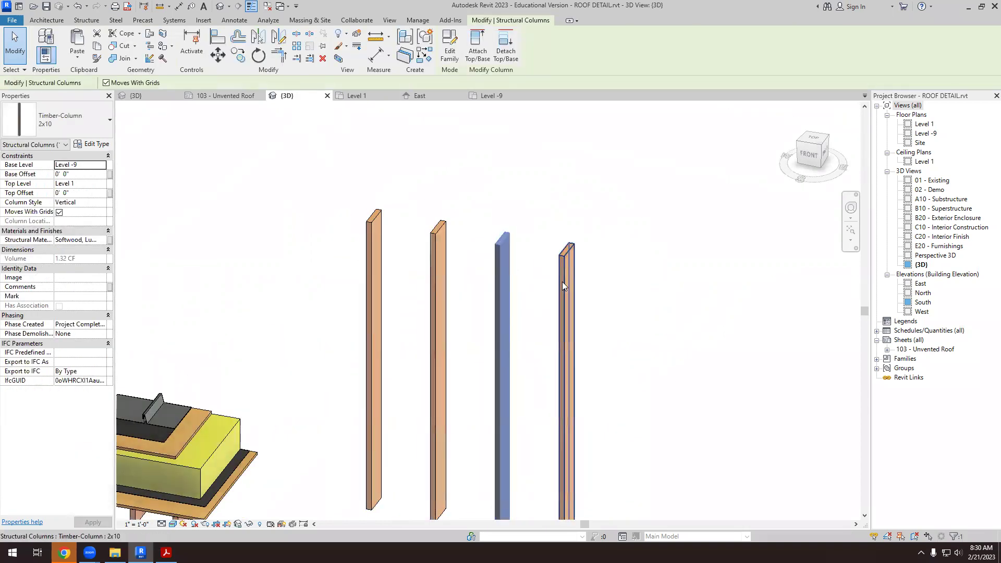
pyautogui.click(566, 288)
pyautogui.click(378, 261)
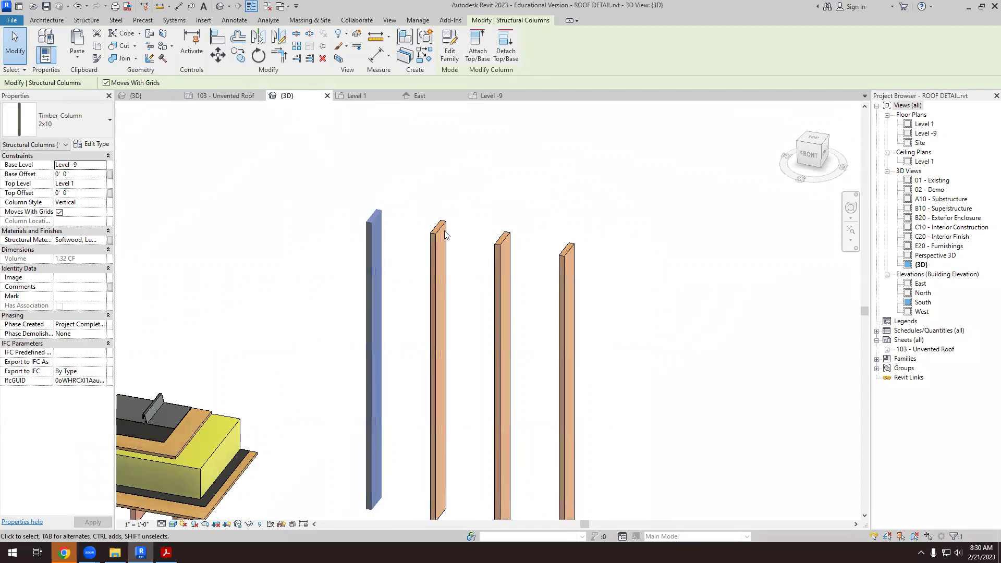
pyautogui.click(478, 188)
pyautogui.scroll(-2, 423, 177)
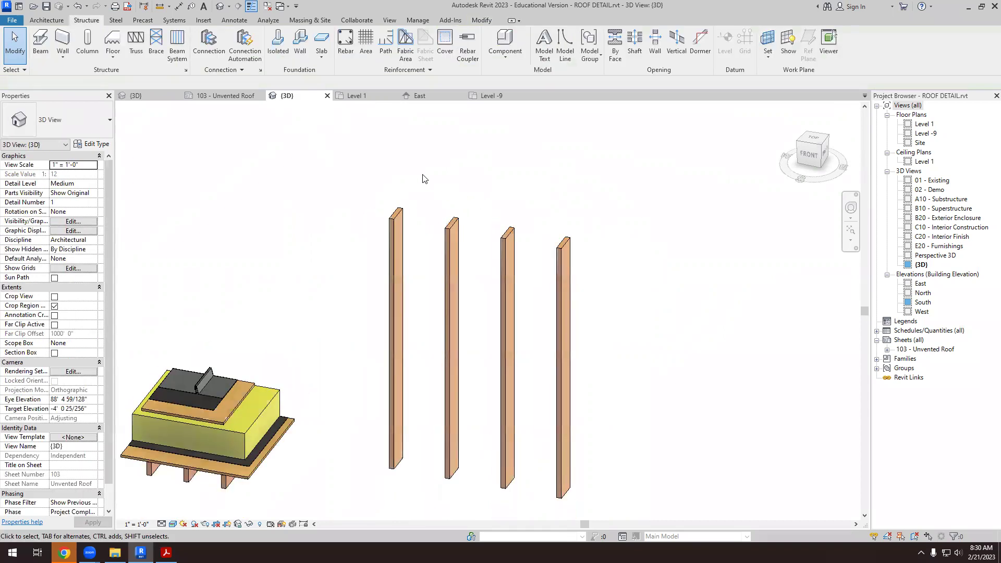
pyautogui.click(166, 553)
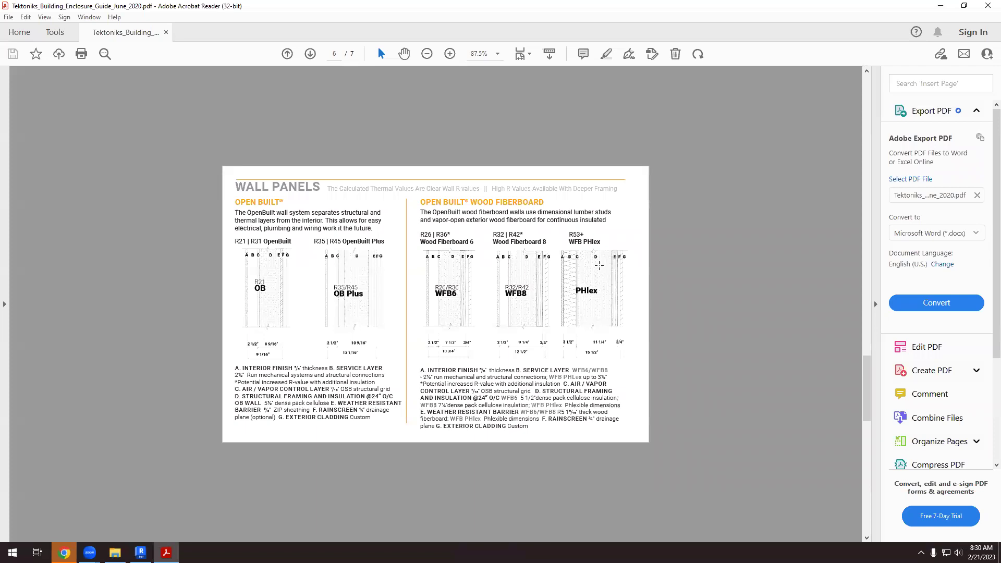
pyautogui.click(140, 553)
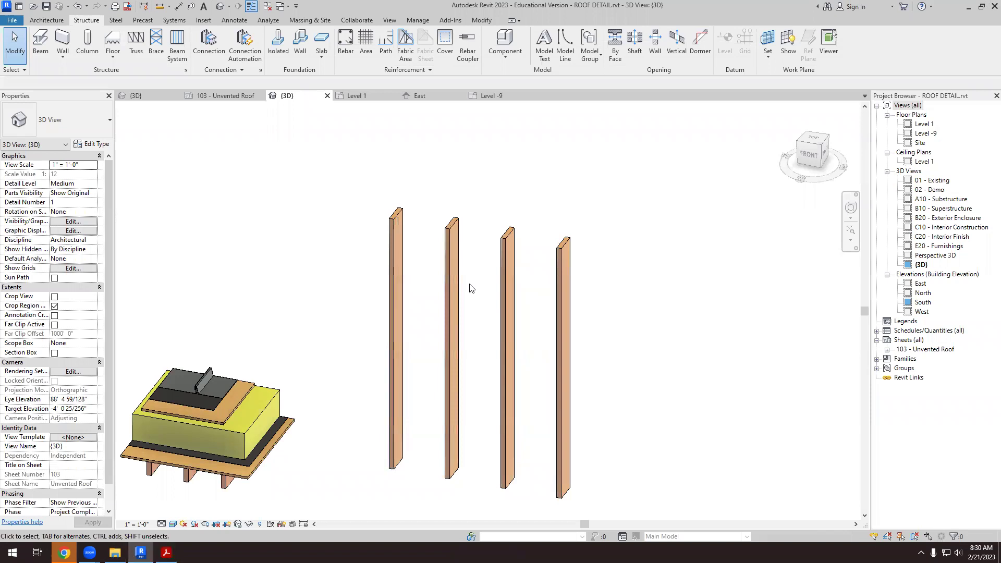
# - Create an in-place model in the Walls category, keeping the name Walls 1
pyautogui.click(46, 20)
pyautogui.click(123, 55)
pyautogui.click(138, 99)
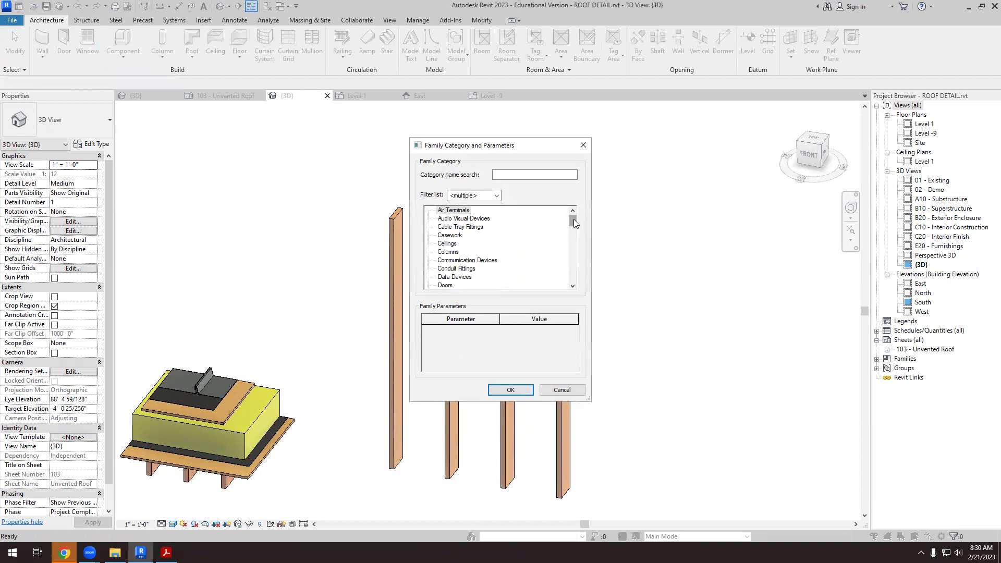
pyautogui.moveTo(574, 223); pyautogui.dragTo(574, 281)
pyautogui.click(446, 277)
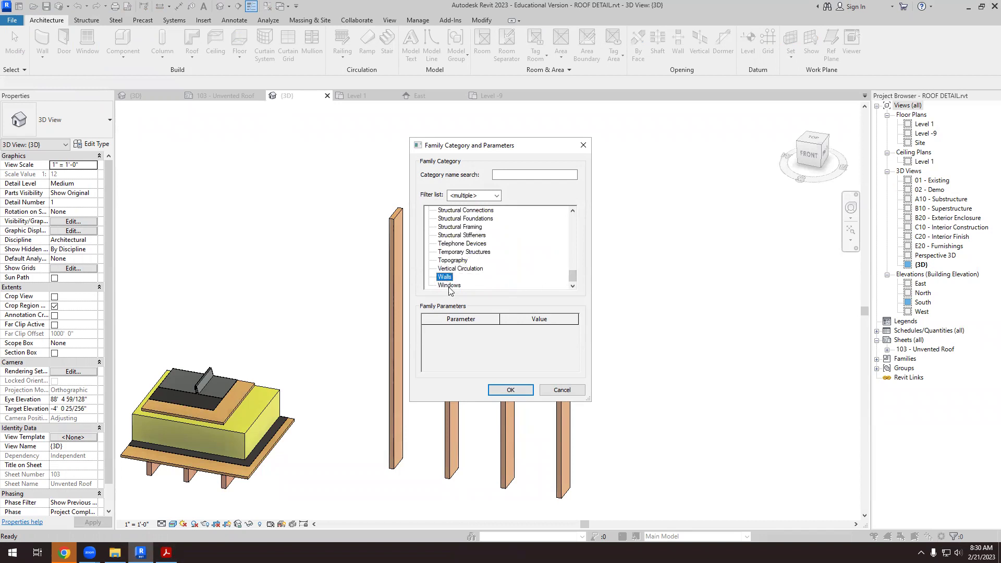
pyautogui.click(513, 390)
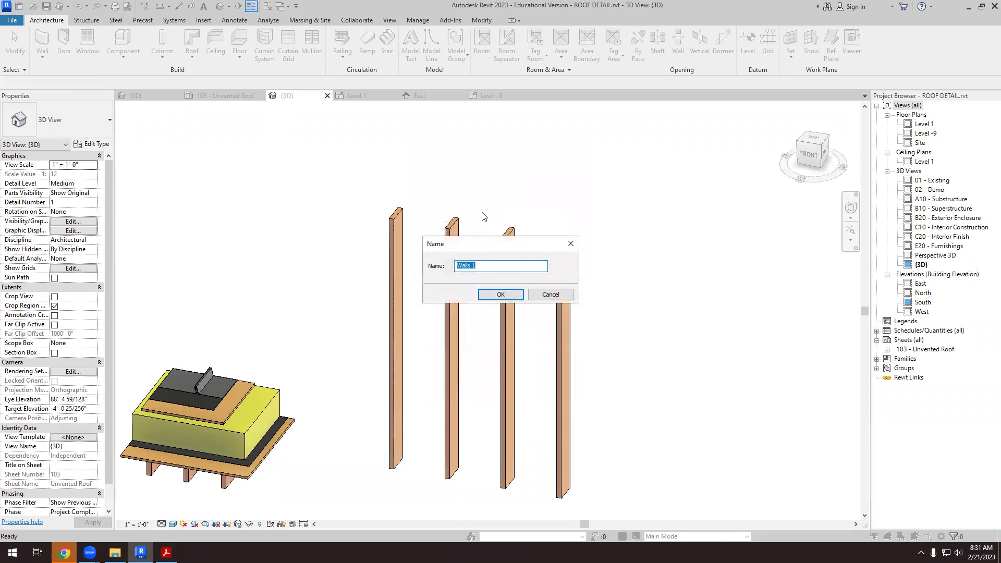
pyautogui.click(499, 294)
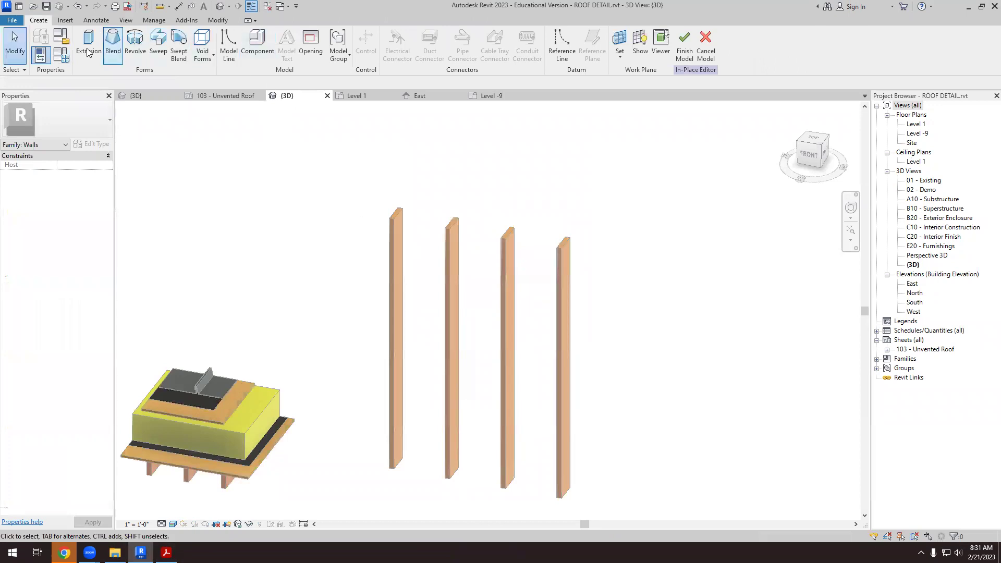
# - Start a rectangular extrusion sketch in the in-place wall and set its work plane to Level : Level -9
pyautogui.click(89, 46)
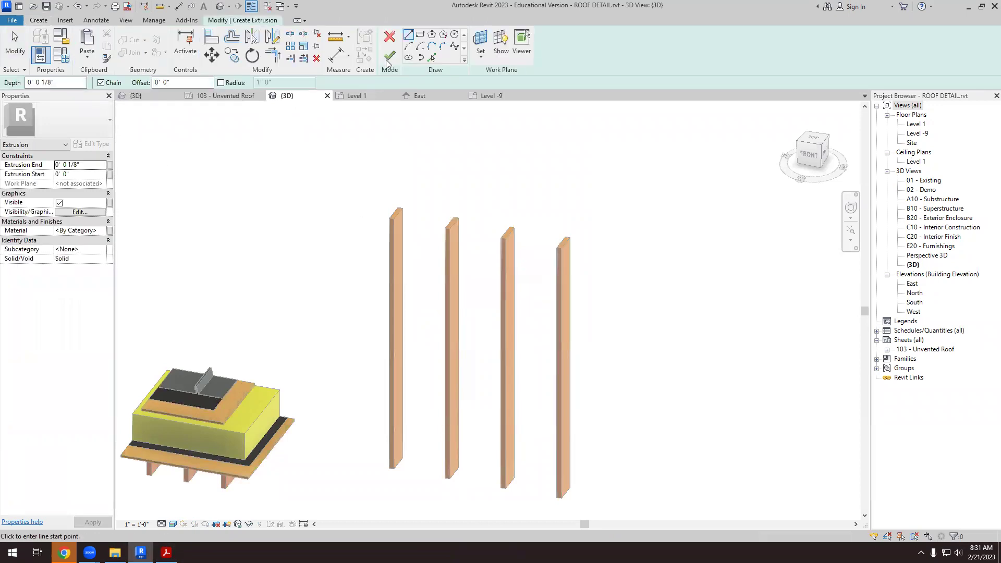
pyautogui.click(420, 35)
pyautogui.scroll(5, 417, 483)
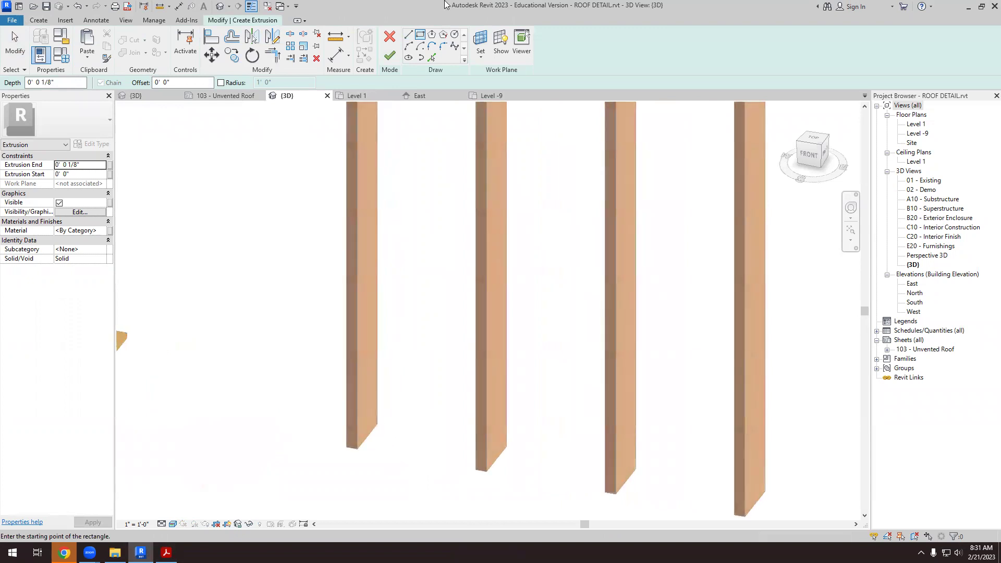
pyautogui.click(481, 55)
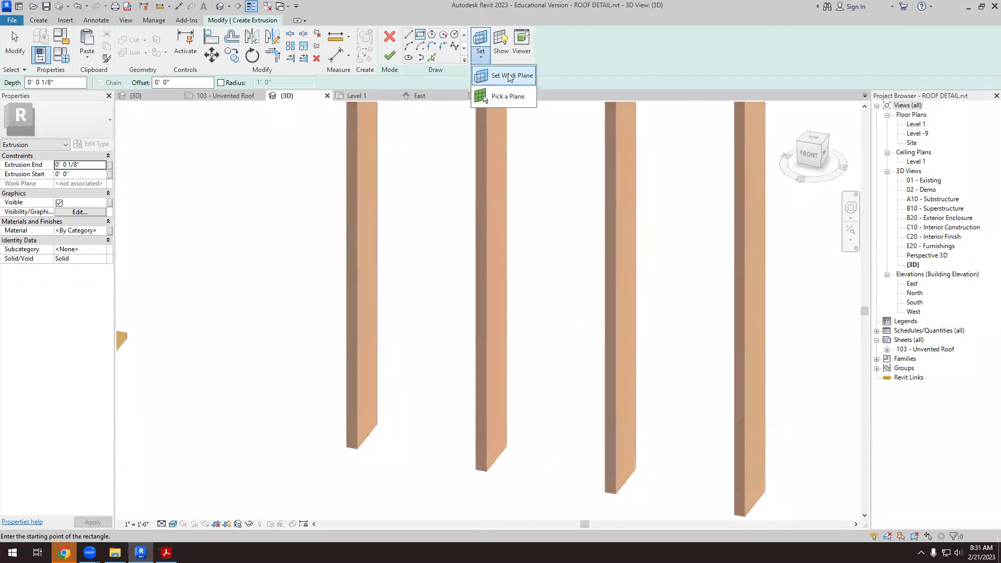
pyautogui.click(493, 78)
pyautogui.click(586, 275)
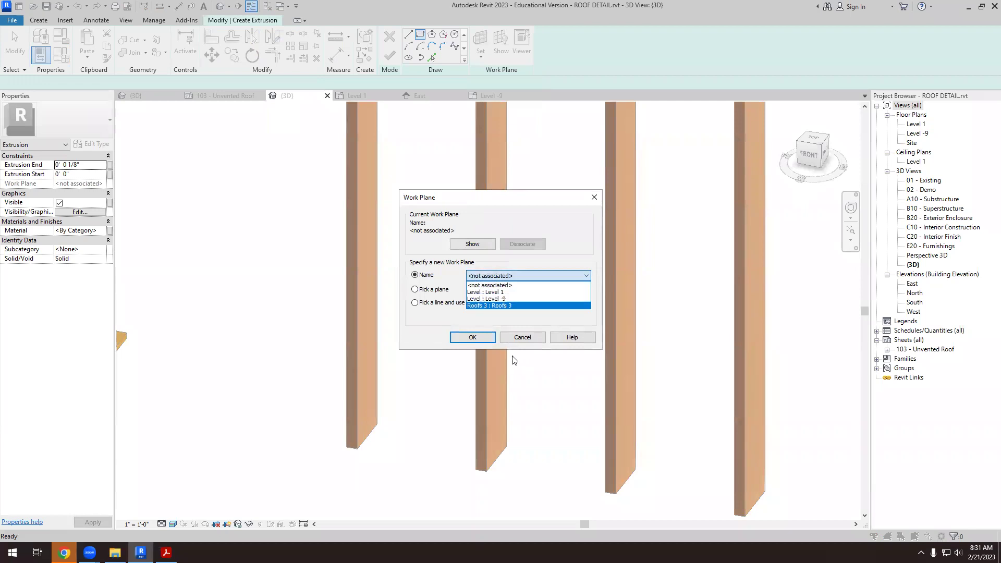
pyautogui.click(488, 299)
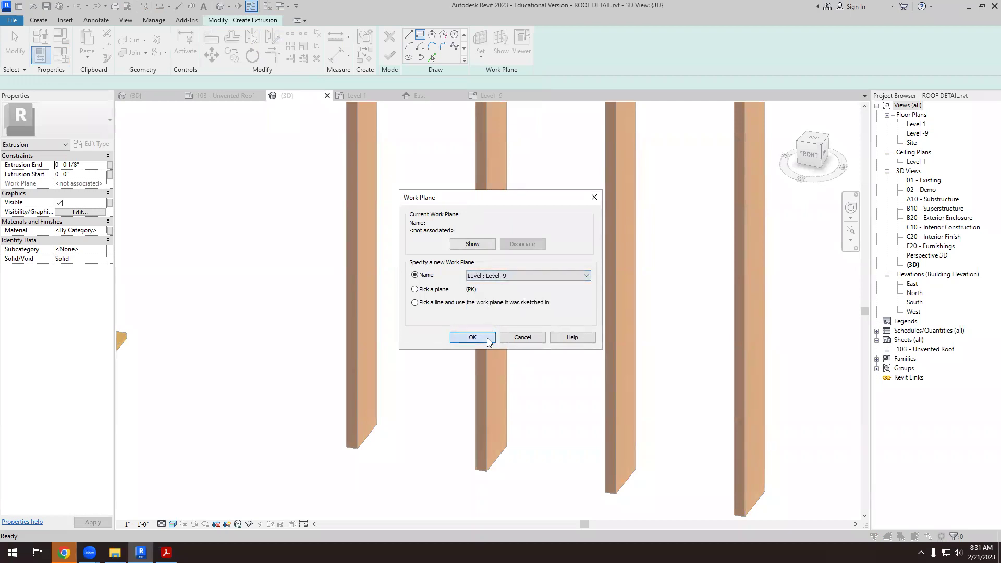
pyautogui.click(473, 338)
# - Sketch a rectangle about 1'-10" by 0'-10" filling the gap between the bases of the first two columns and finish the extrusion
pyautogui.click(377, 424)
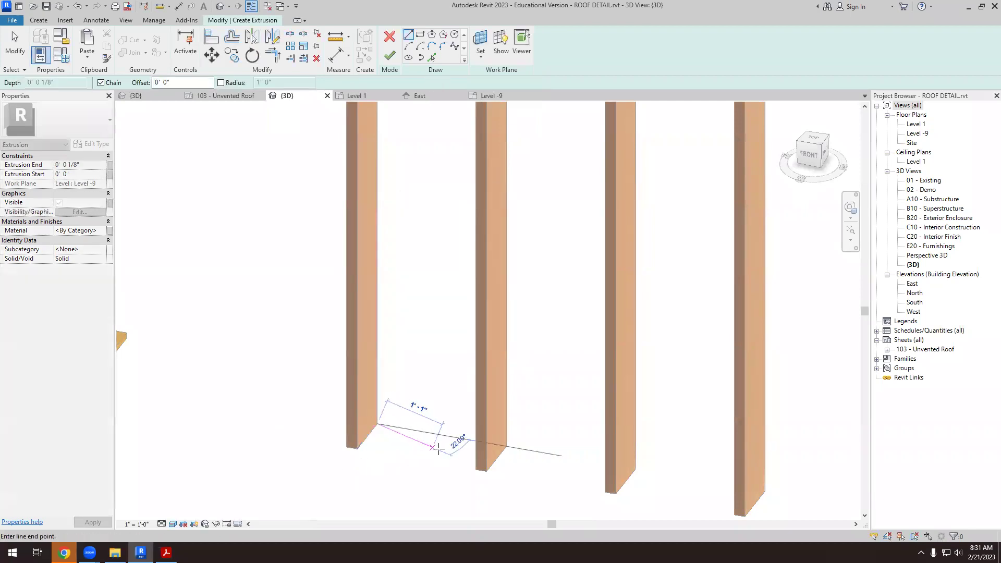
pyautogui.click(420, 35)
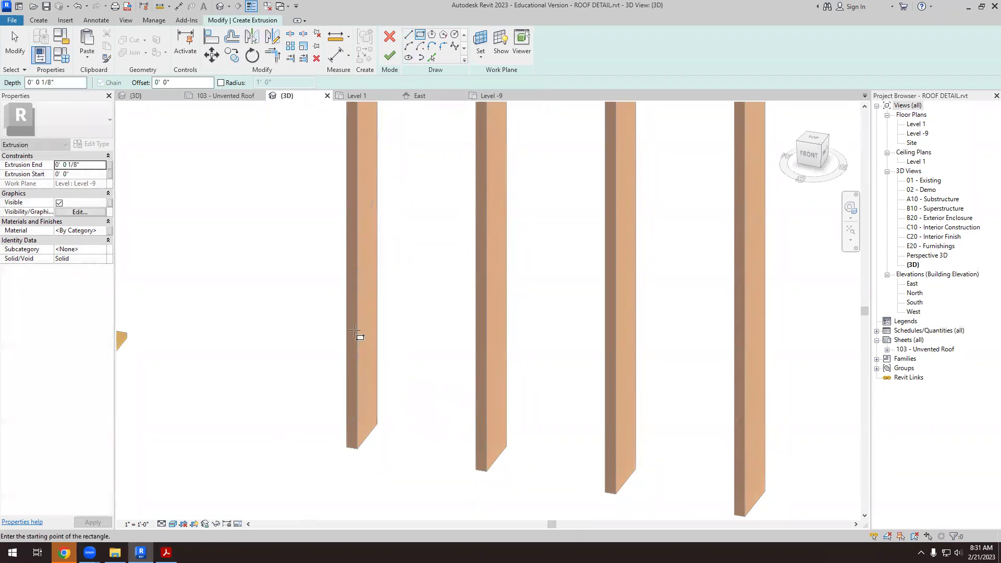
pyautogui.click(377, 424)
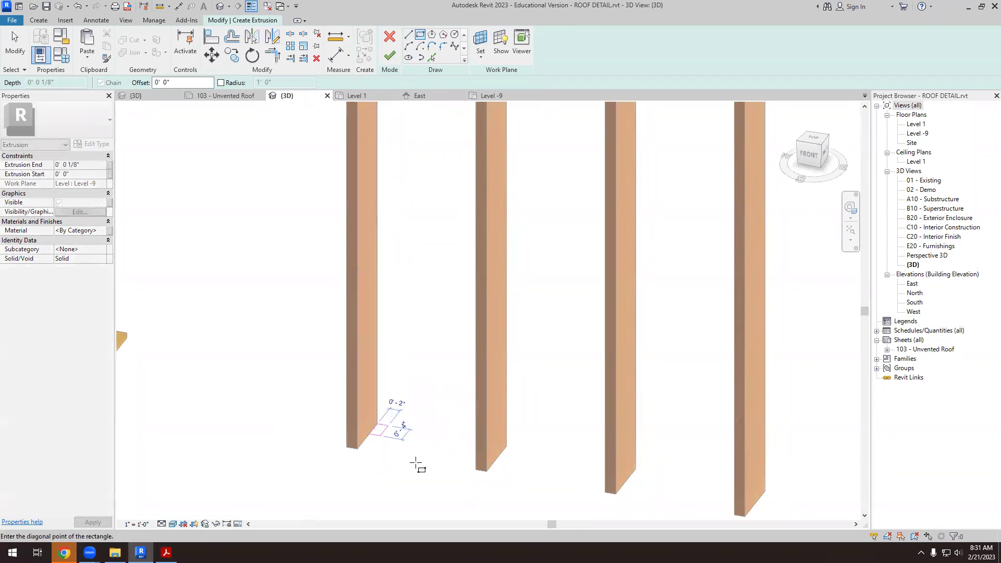
pyautogui.click(476, 470)
pyautogui.scroll(-3, 476, 470)
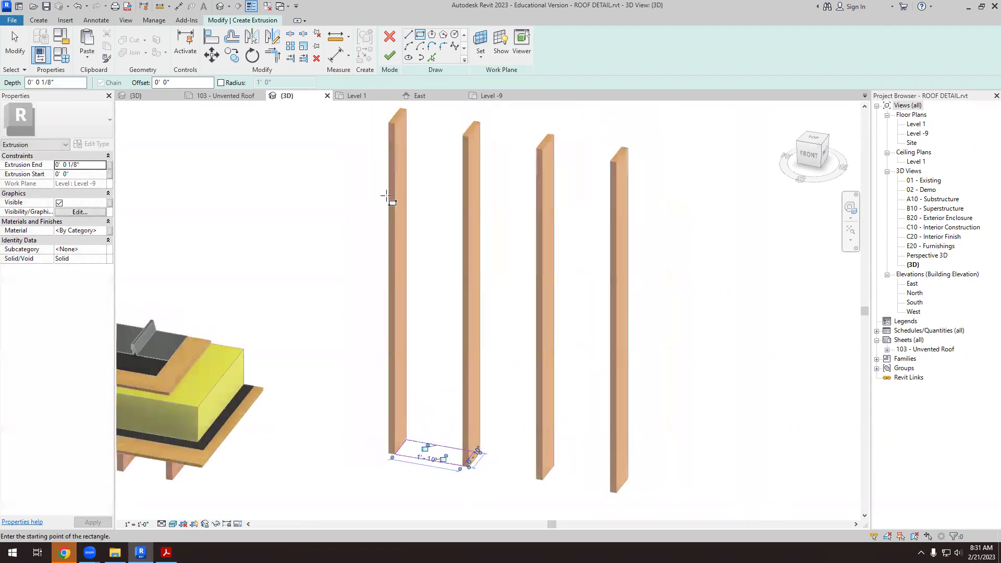
pyautogui.click(389, 55)
# - Stretch the extrusion between the first two columns to about 6'-4" high and finish the in-place model
pyautogui.moveTo(434, 450); pyautogui.dragTo(427, 236)
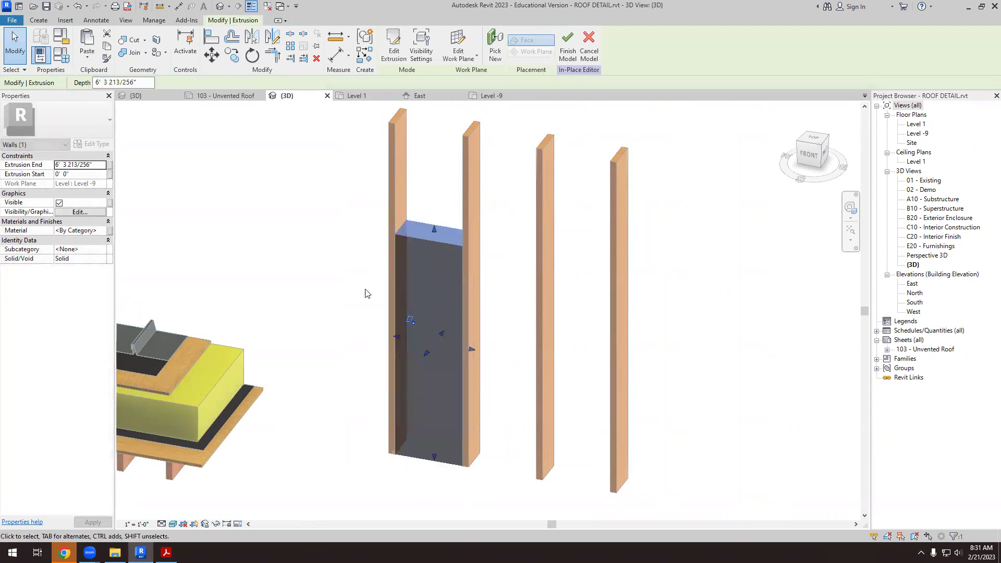
pyautogui.click(287, 246)
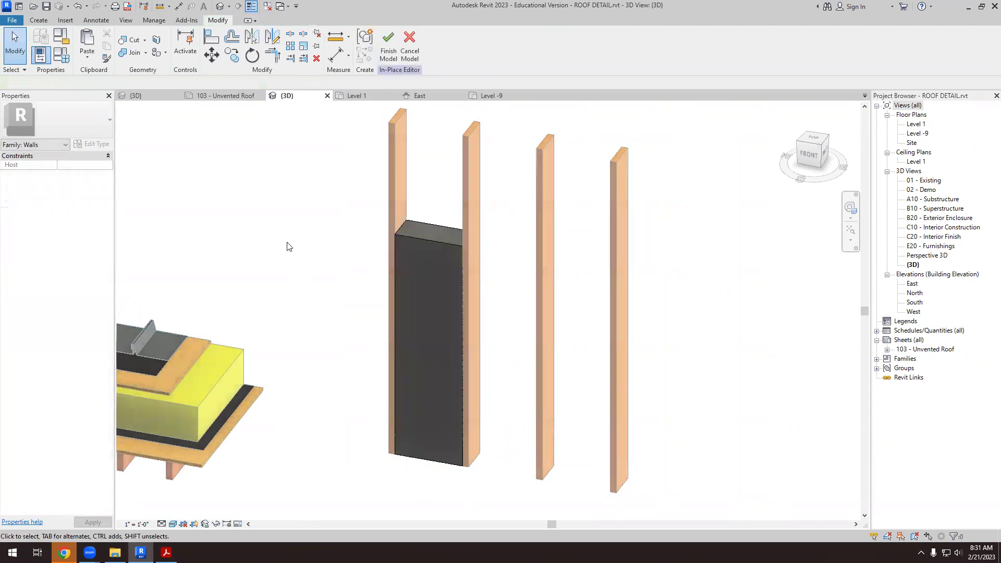
pyautogui.keyDown('shift'); pyautogui.moveTo(432, 231); pyautogui.dragTo(451, 281, button='middle'); pyautogui.keyUp('shift')
pyautogui.scroll(3, 475, 269)
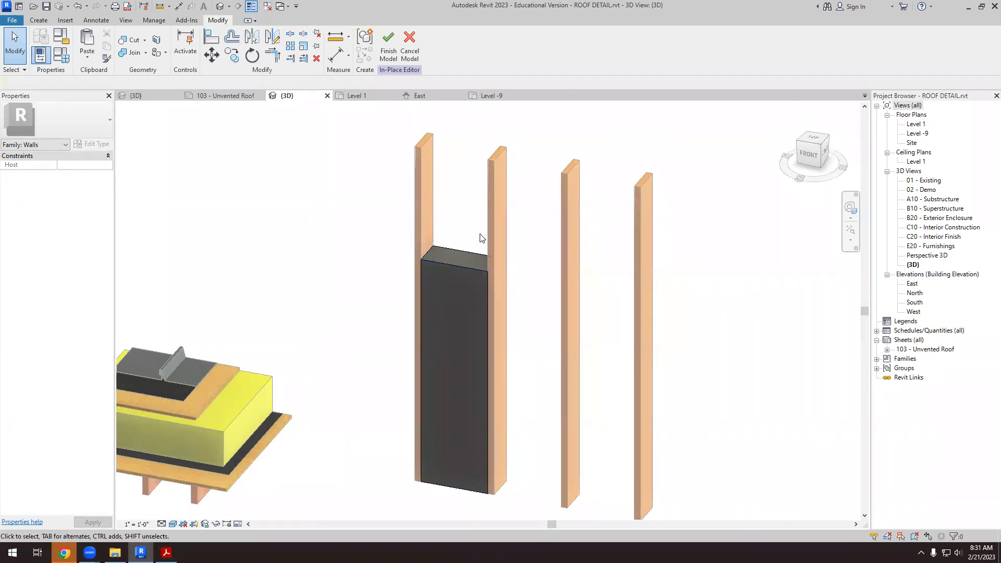
pyautogui.scroll(-2, 467, 248)
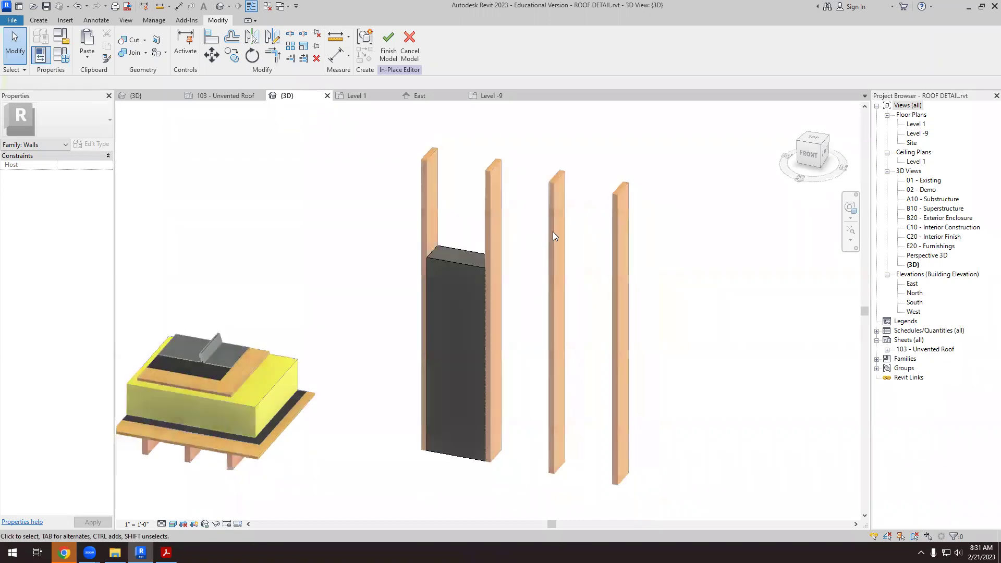
pyautogui.click(389, 42)
# - Edit the in-place wall to assign the Cellulose Fill material from the AEC Materials library to its extrusion, and finish the model
pyautogui.click(454, 300)
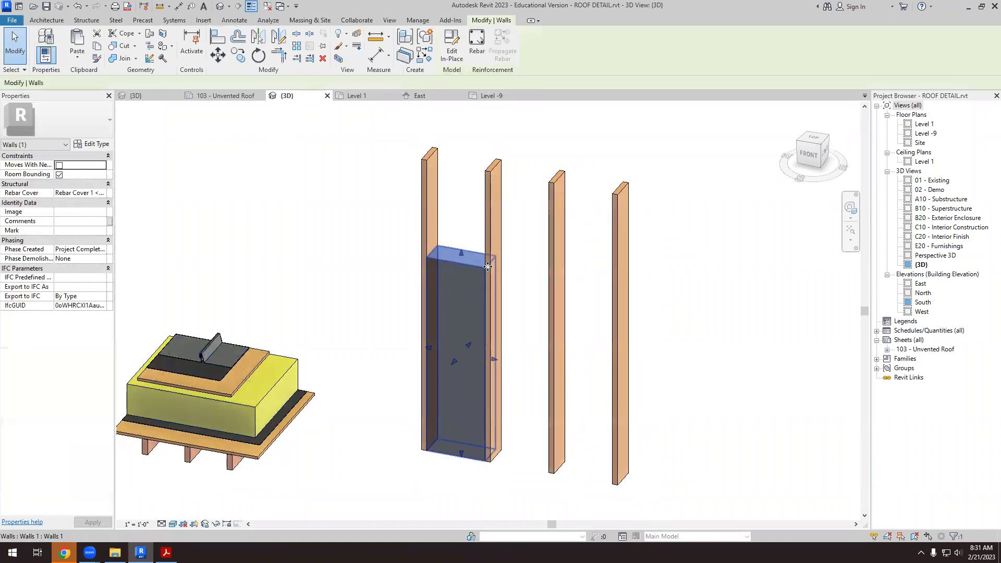
pyautogui.click(452, 44)
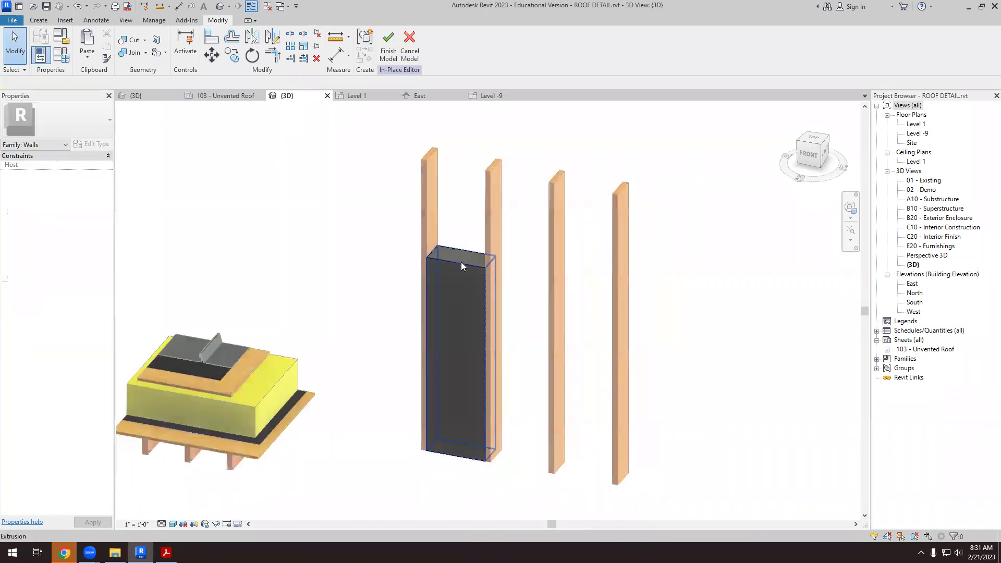
pyautogui.click(462, 263)
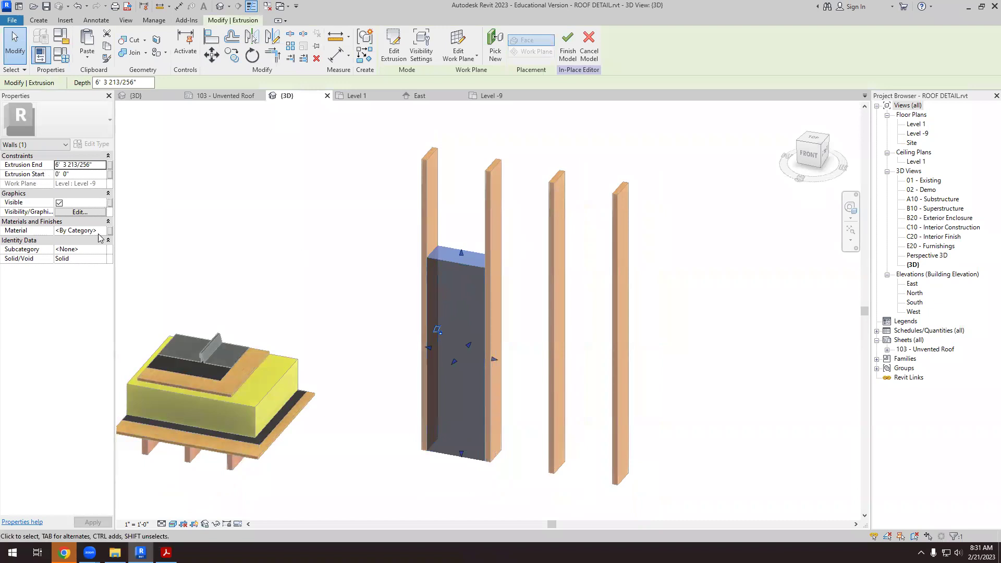
pyautogui.click(103, 231)
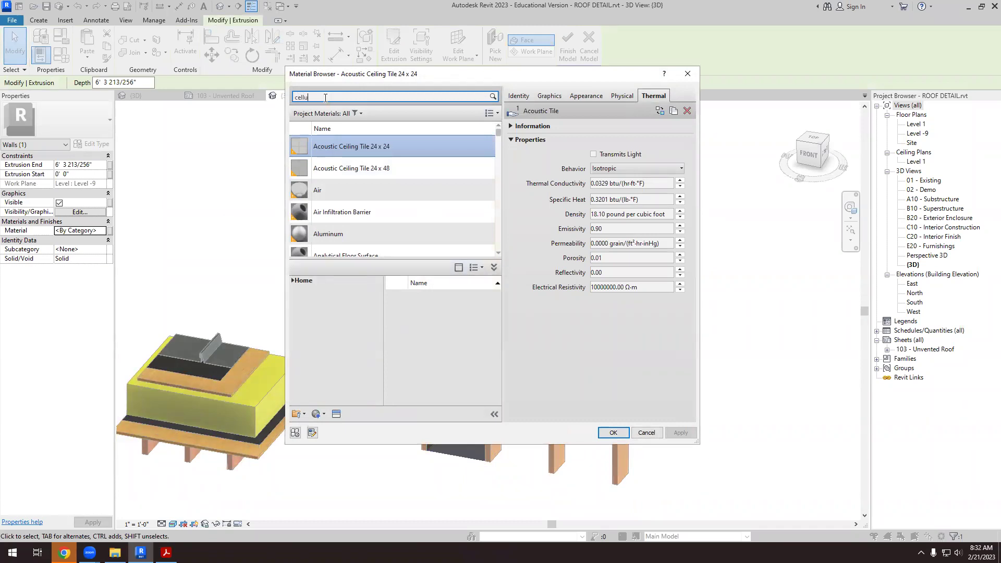
pyautogui.moveTo(423, 307)
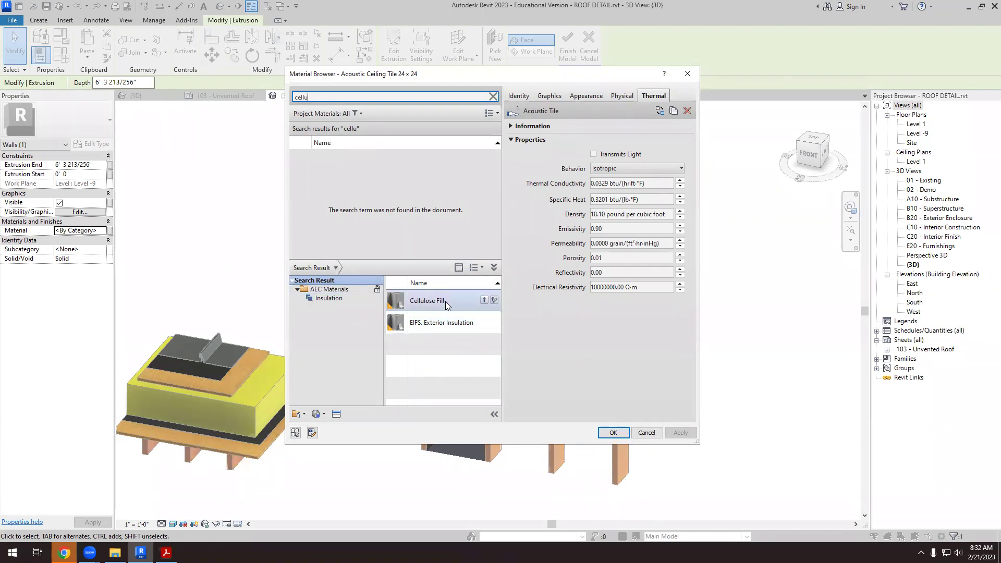
pyautogui.click(485, 301)
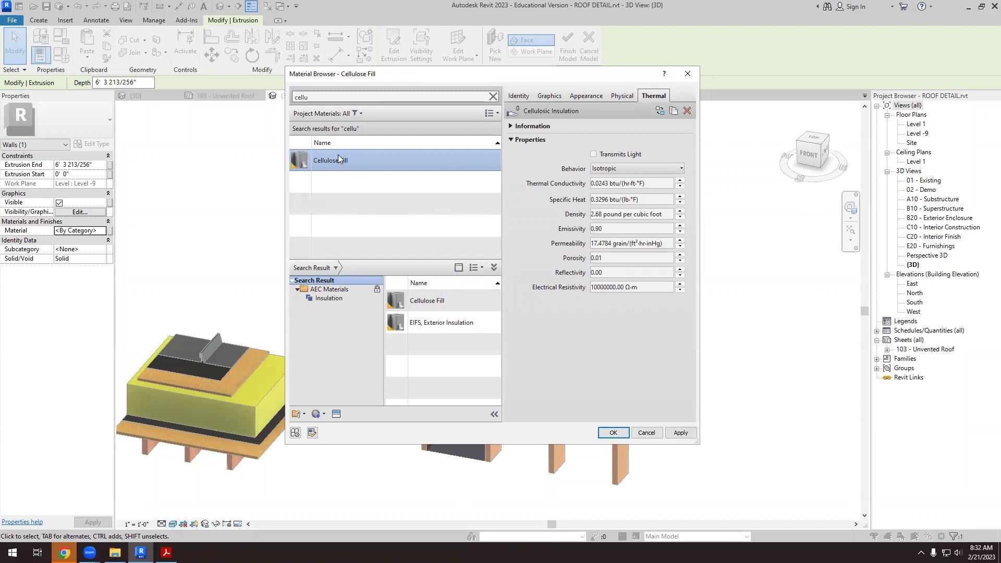
pyautogui.click(680, 433)
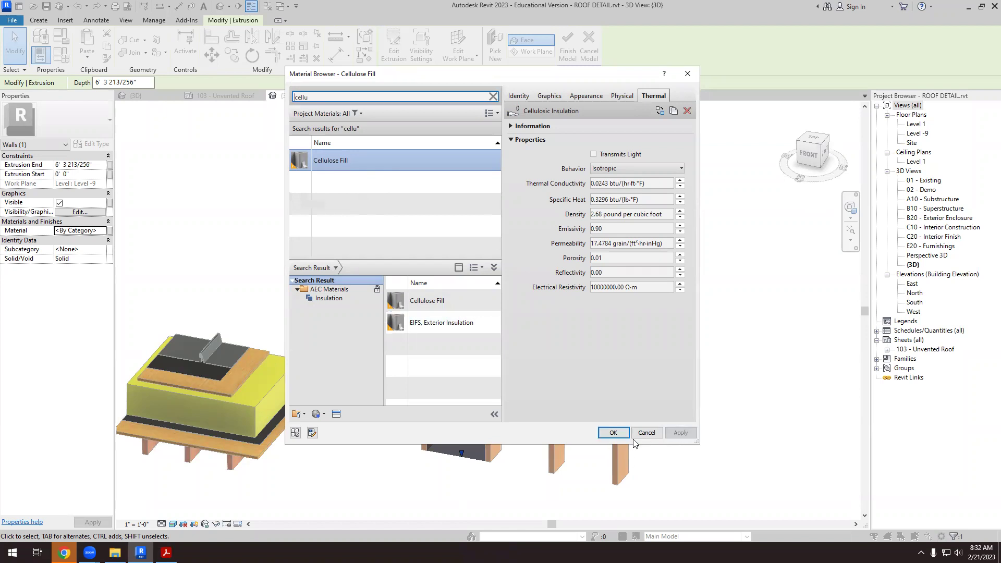
pyautogui.click(614, 433)
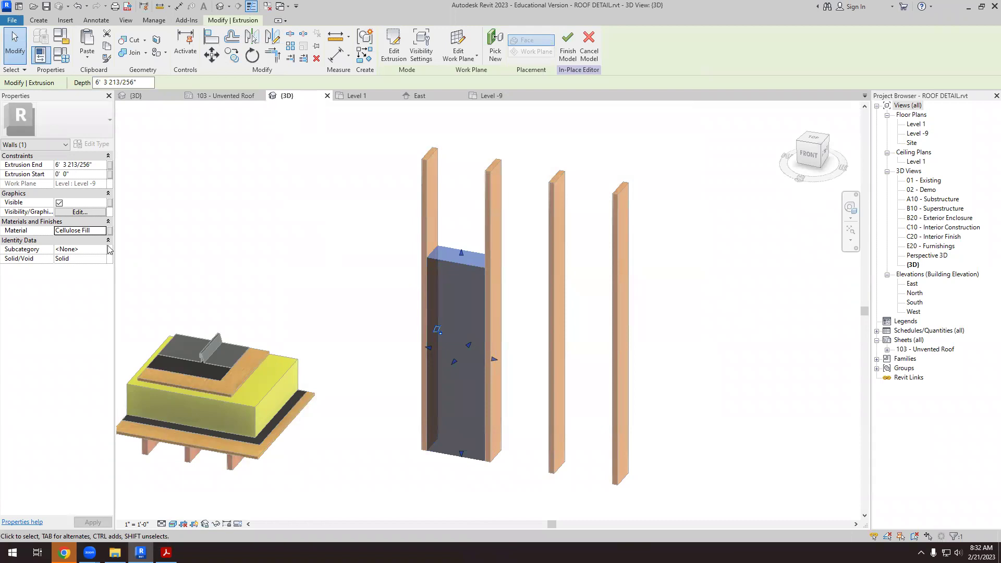
pyautogui.click(316, 257)
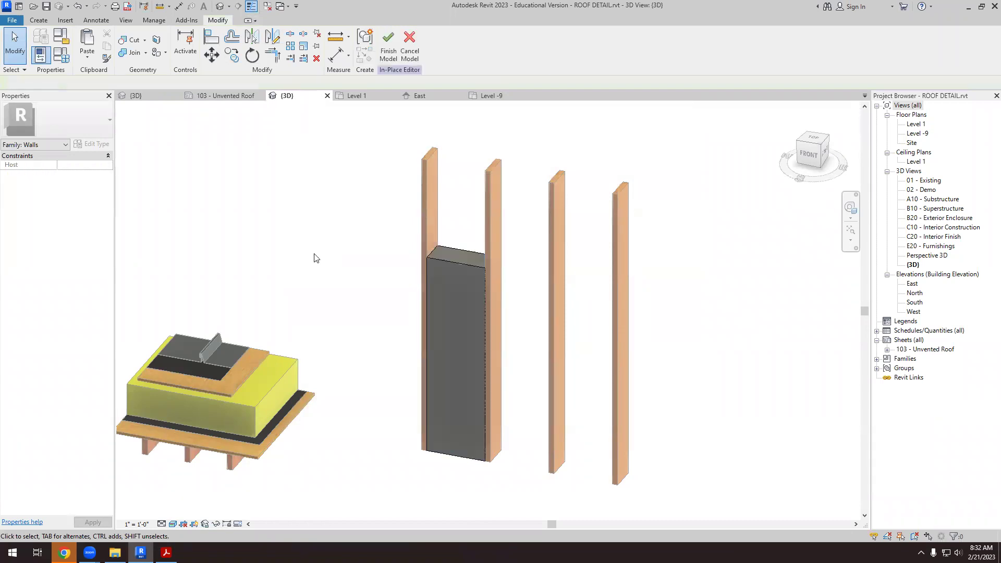
pyautogui.click(389, 47)
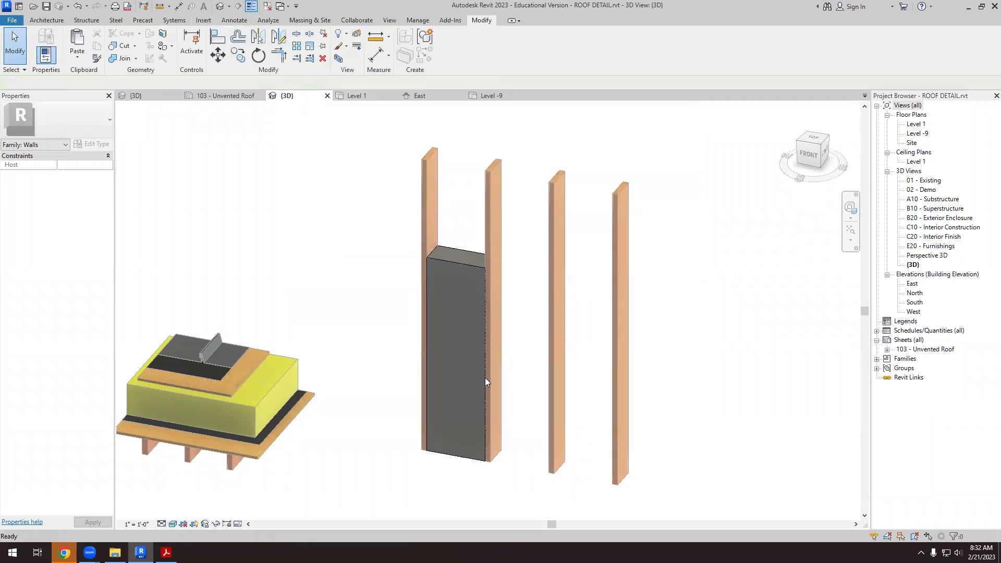
# - Examine the surface appearance of the insulation block between the first two columns up close in the 3D view
pyautogui.scroll(3, 453, 231)
pyautogui.scroll(6, 454, 231)
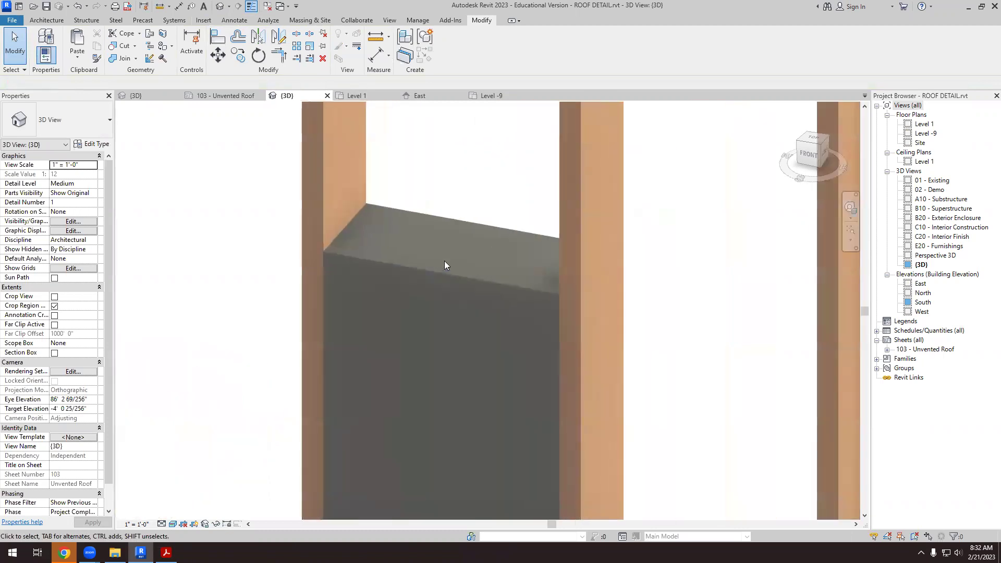
pyautogui.scroll(3, 500, 360)
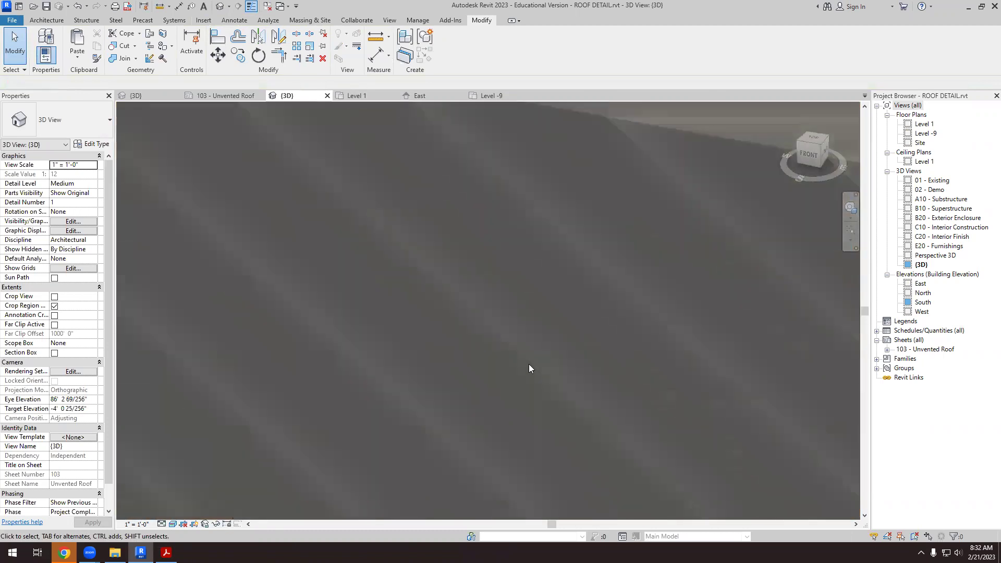
pyautogui.scroll(-6, 532, 368)
pyautogui.scroll(-5, 513, 309)
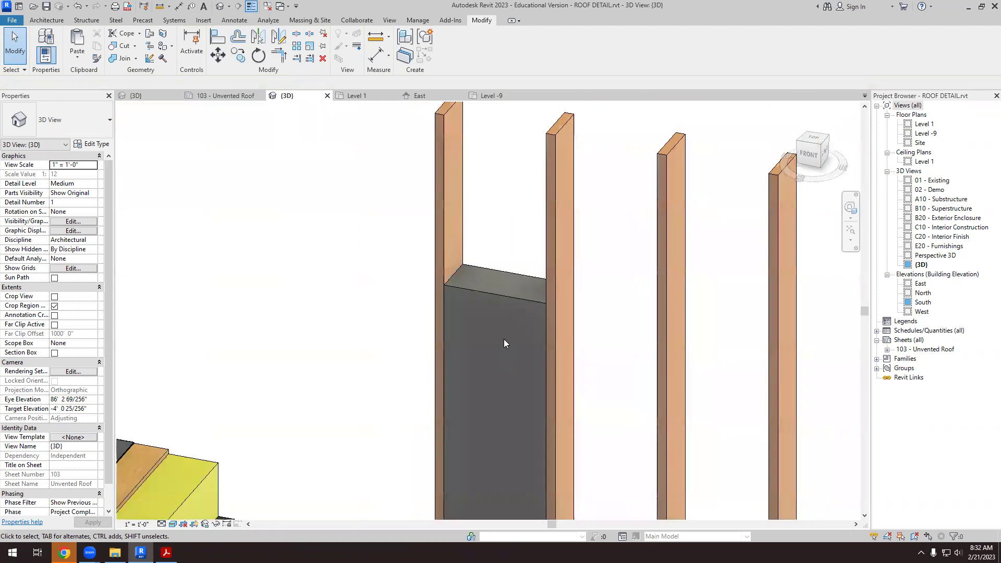
pyautogui.scroll(2, 506, 324)
pyautogui.click(500, 285)
pyautogui.scroll(-5, 500, 285)
pyautogui.scroll(1, 340, 262)
# - Switch to Acrobat Reader and look through the Tektoniks enclosure guide, including the wall assembly details, back to its cover
pyautogui.click(340, 262)
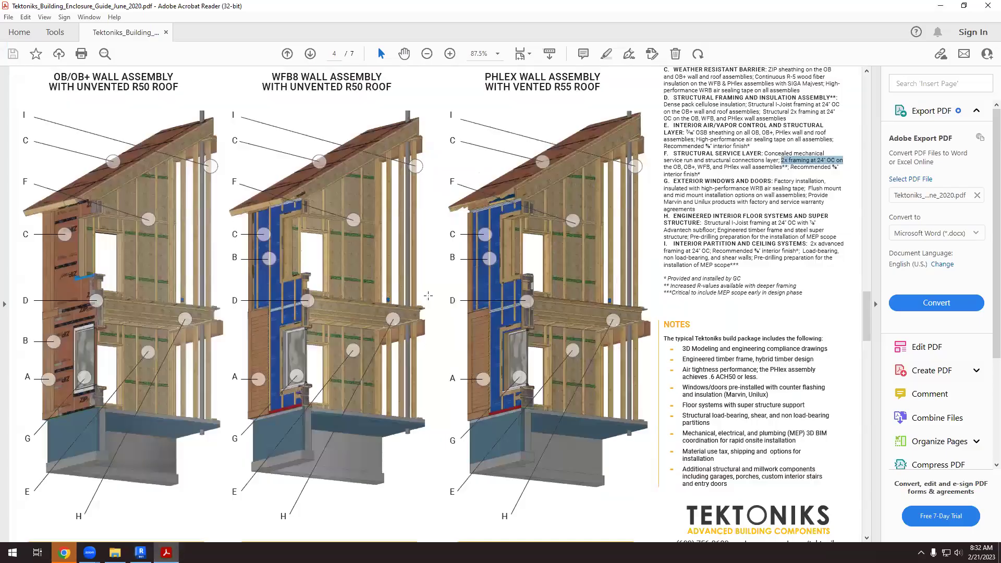
pyautogui.scroll(2, 446, 304)
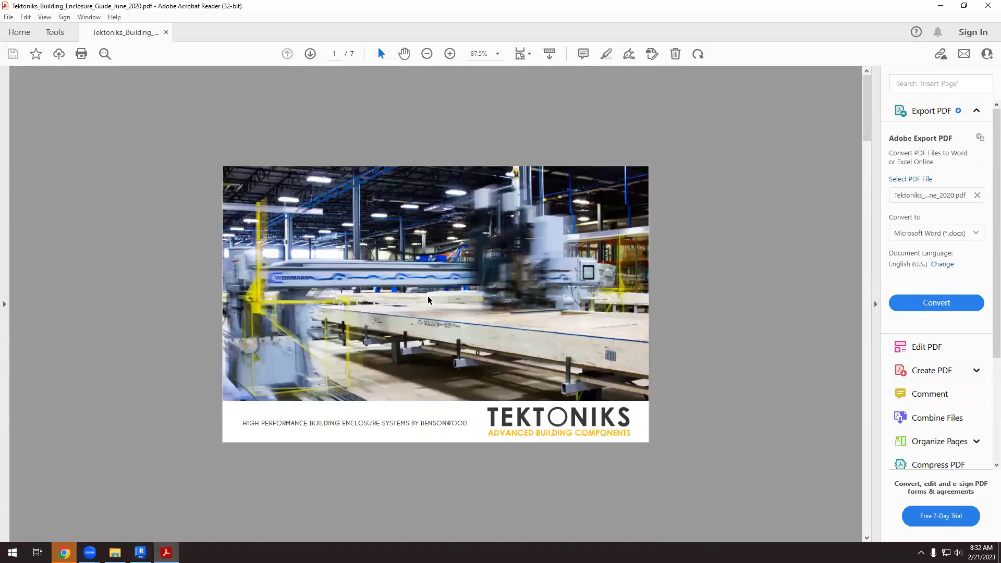
pyautogui.scroll(-6, 428, 300)
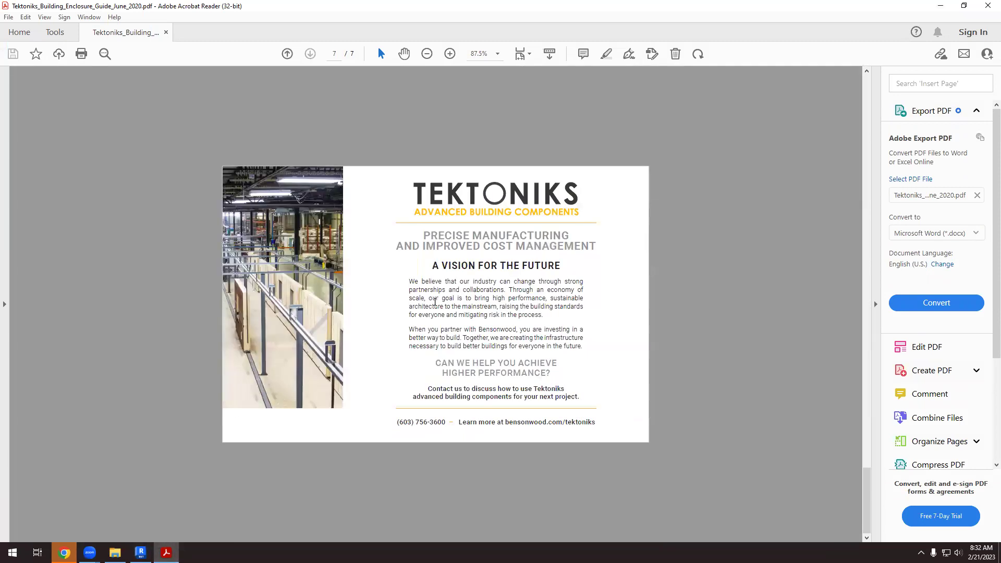
pyautogui.scroll(10, 472, 374)
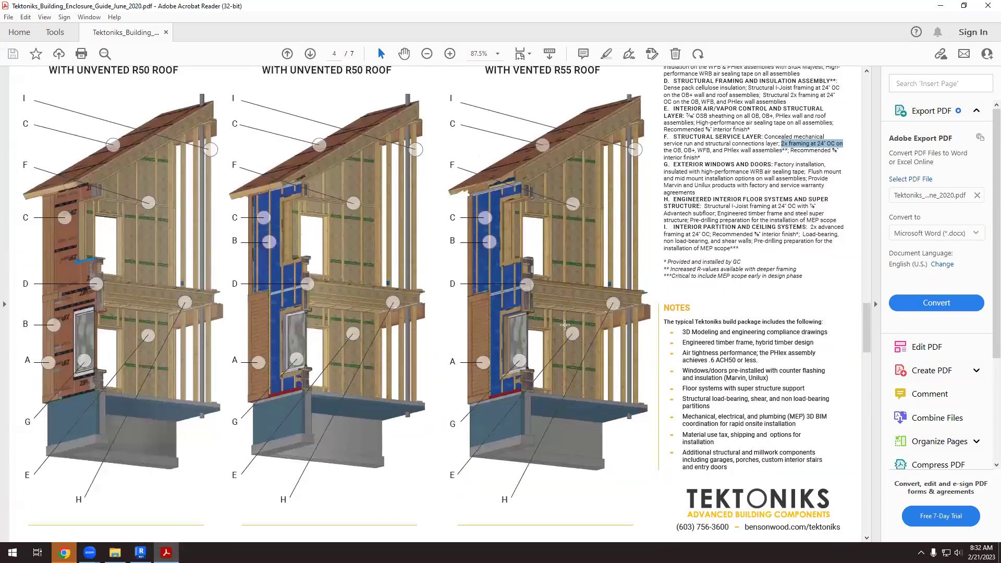
pyautogui.moveTo(869, 309); pyautogui.dragTo(876, 87)
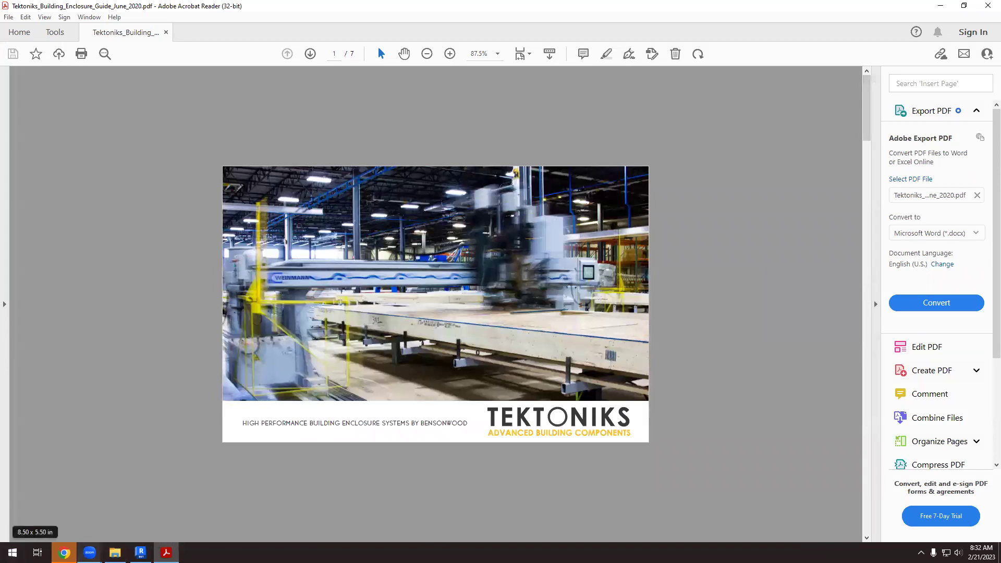
# - Switch to Chrome and search Google Images for "bensonwood wall details"
pyautogui.click(64, 552)
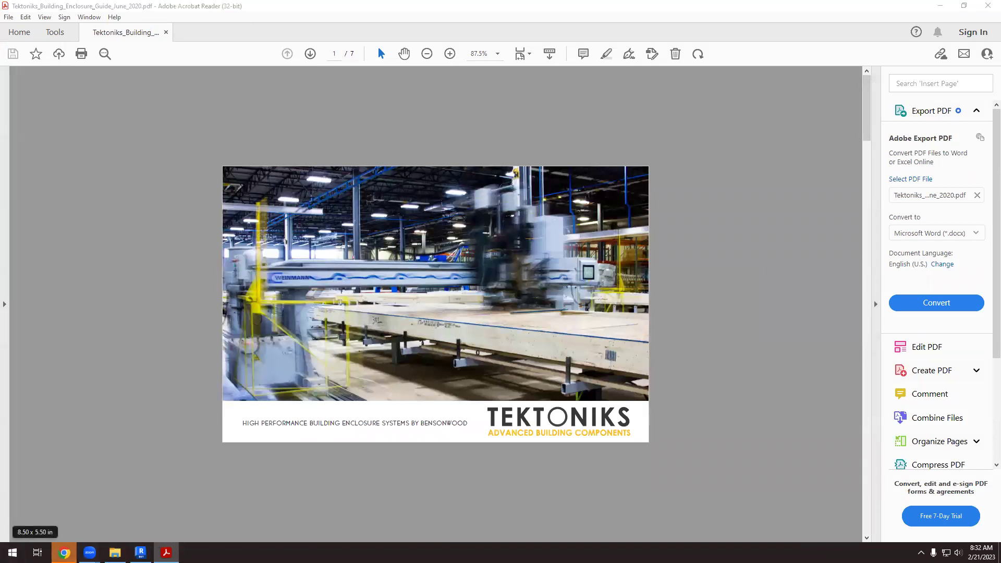
pyautogui.click(764, 11)
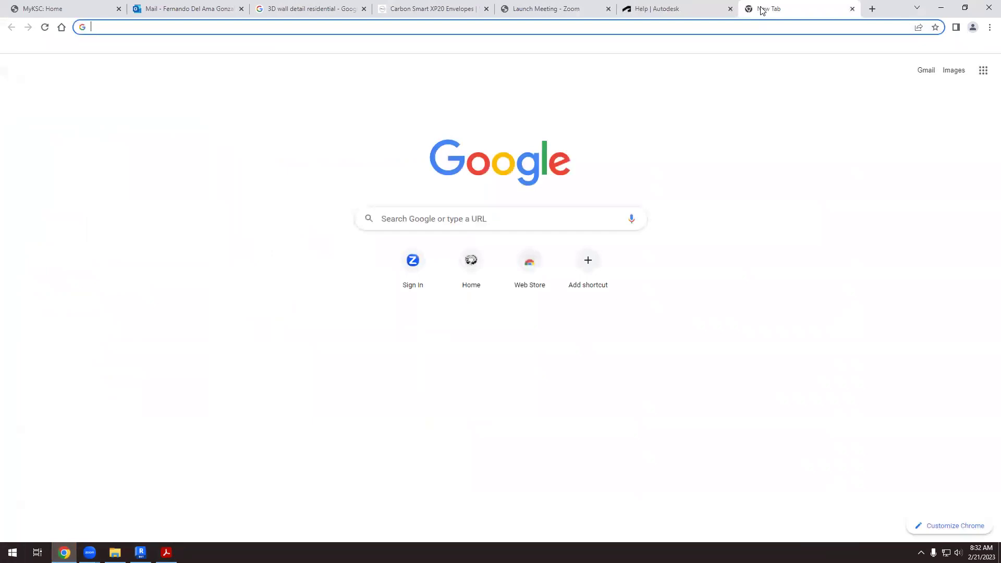
pyautogui.write('bensonwoo')
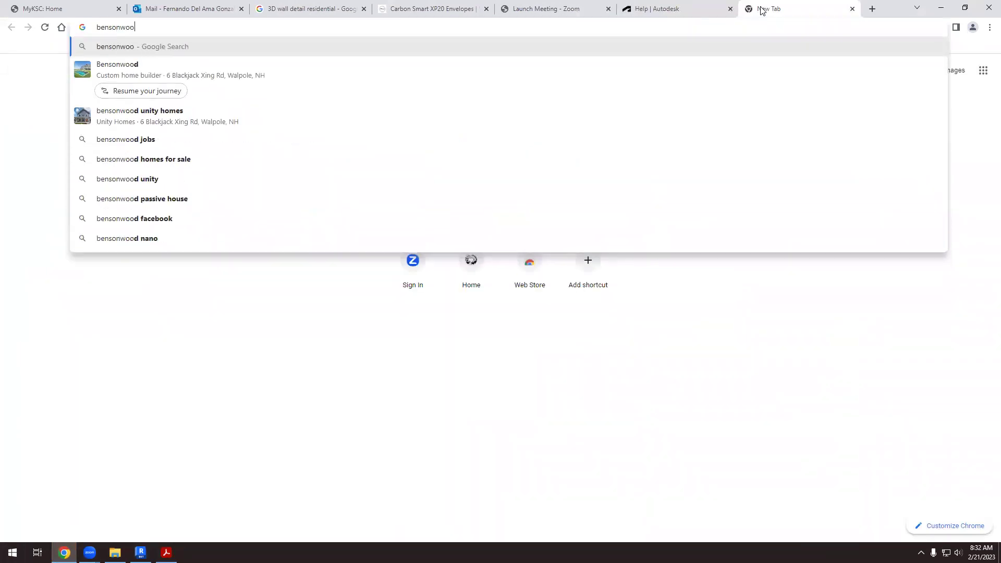
pyautogui.write('d wall details')
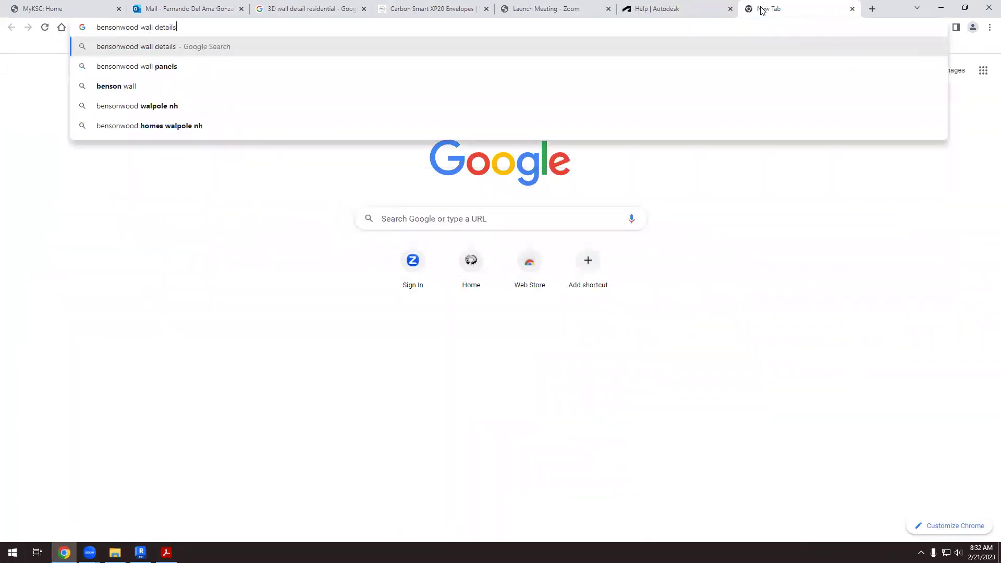
pyautogui.press('Return')
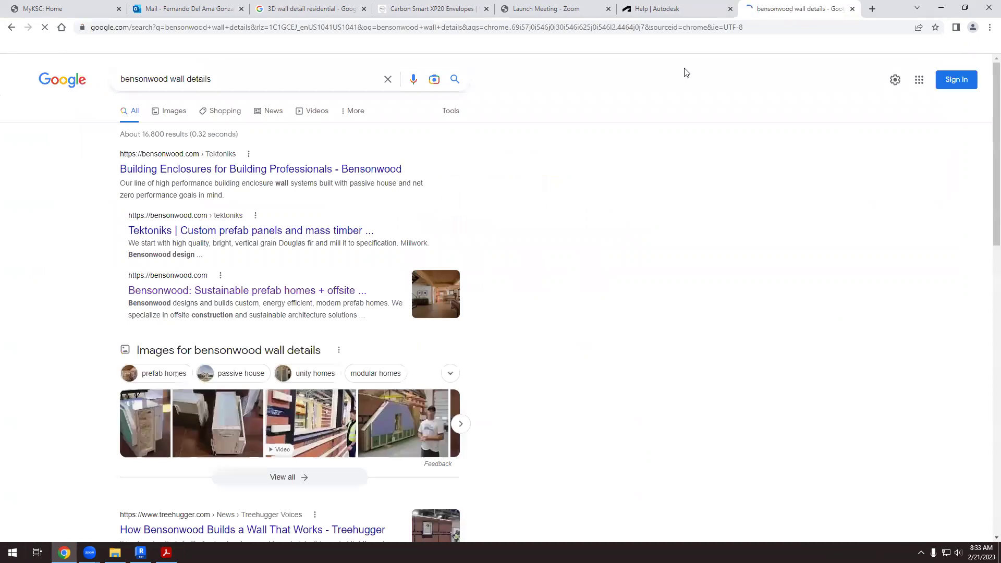
pyautogui.click(175, 111)
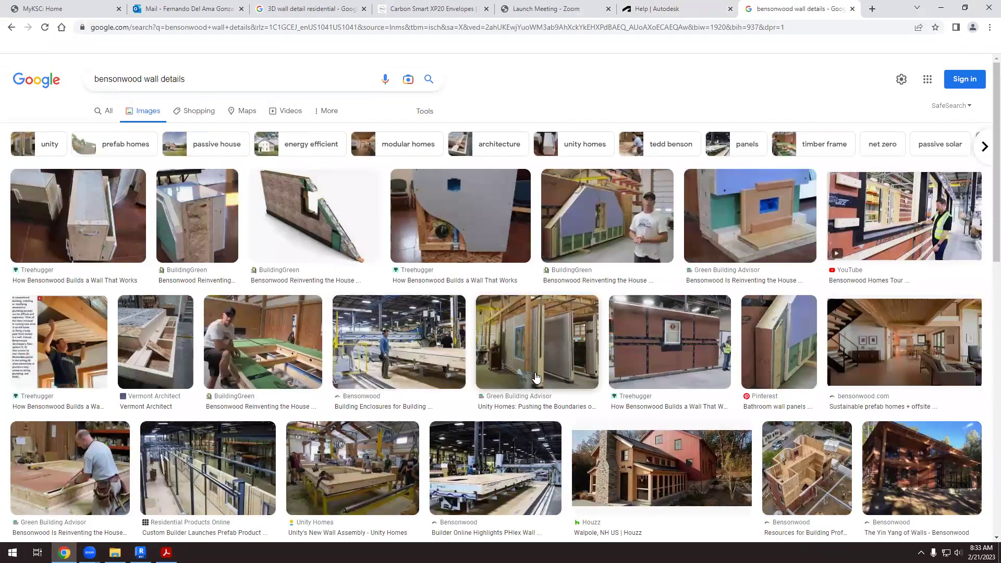
# - Examine the Vermont Architect, YouTube factory tour and Pinterest service cavity images for the layering of the Bensonwood wall panels
pyautogui.click(141, 325)
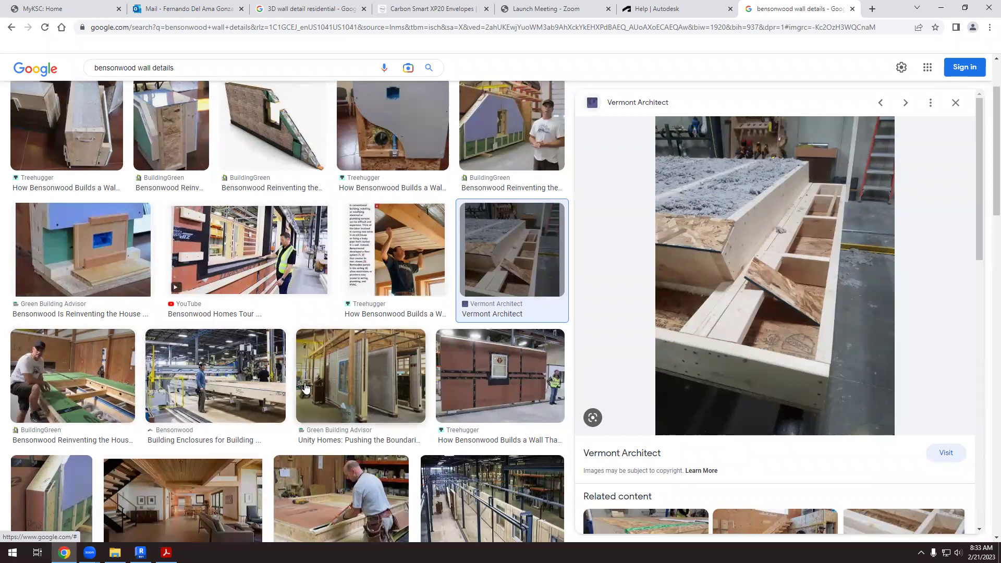
pyautogui.scroll(-3, 319, 391)
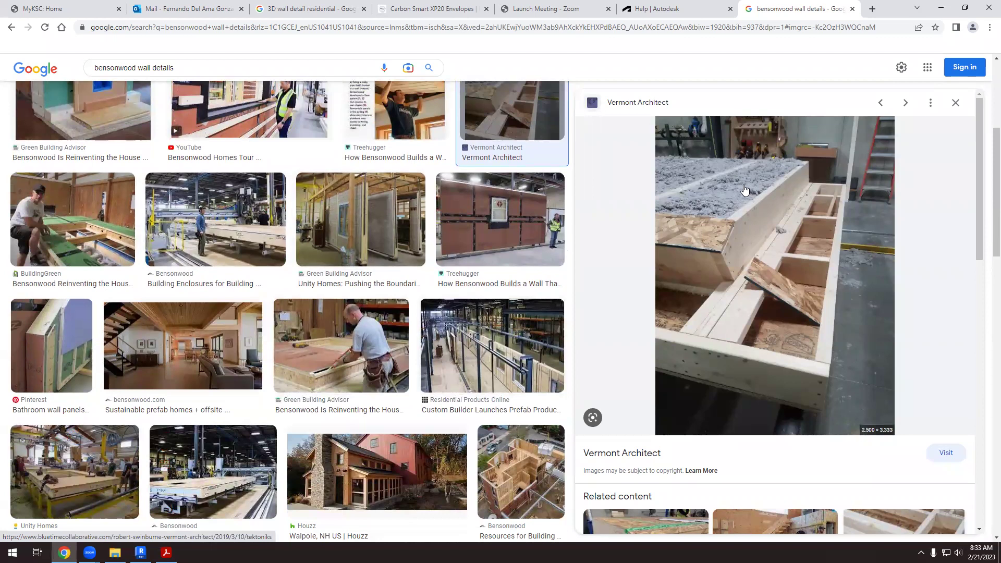
pyautogui.scroll(1, 255, 415)
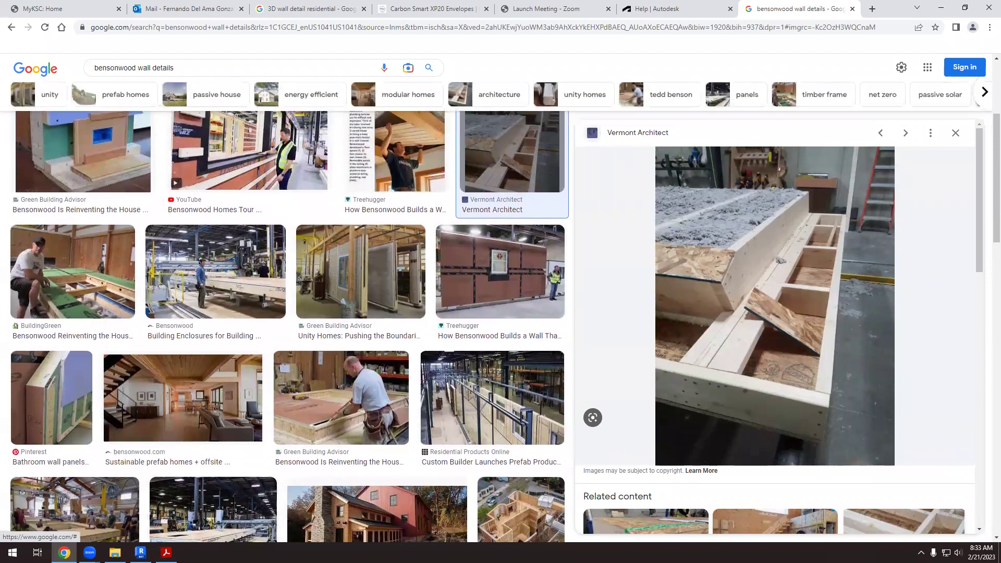
pyautogui.click(241, 179)
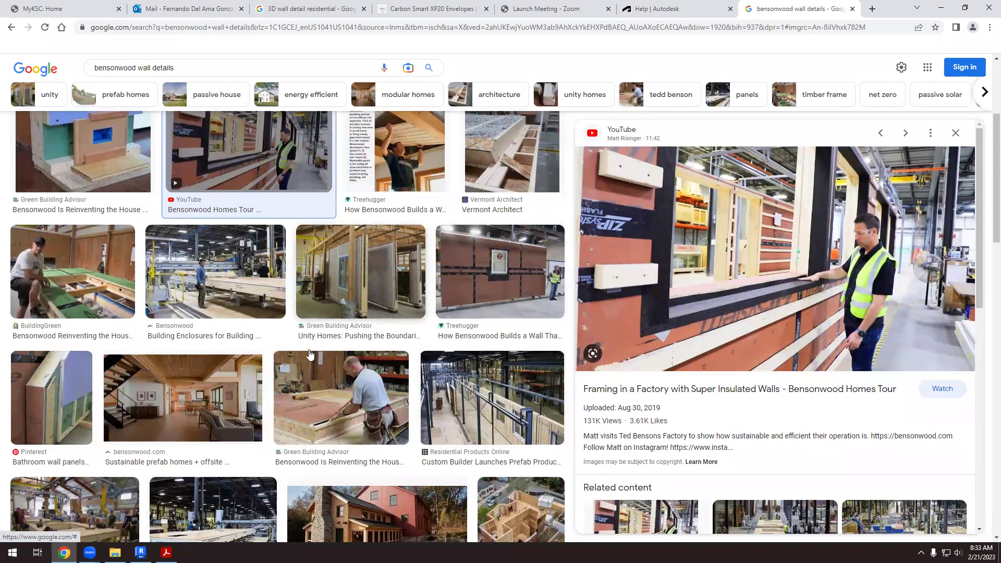
pyautogui.click(51, 399)
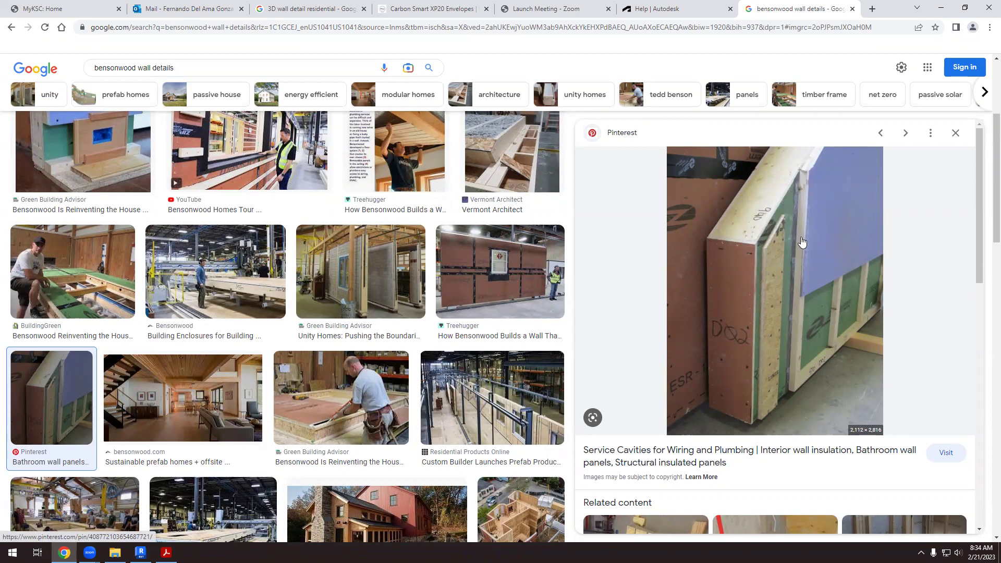
# - Switch to Revit and start a new wall, duplicating the Generic - 8" basic wall type as "indoorfinish"
pyautogui.click(141, 553)
pyautogui.scroll(-3, 424, 268)
pyautogui.keyDown('shift'); pyautogui.moveTo(425, 268); pyautogui.dragTo(608, 246, button='middle'); pyautogui.keyUp('shift')
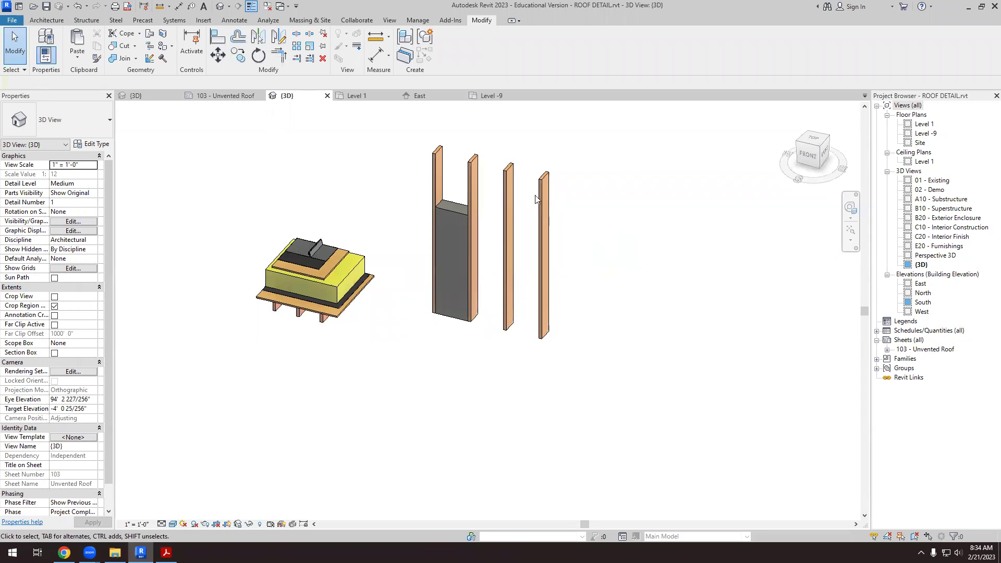
pyautogui.scroll(3, 495, 174)
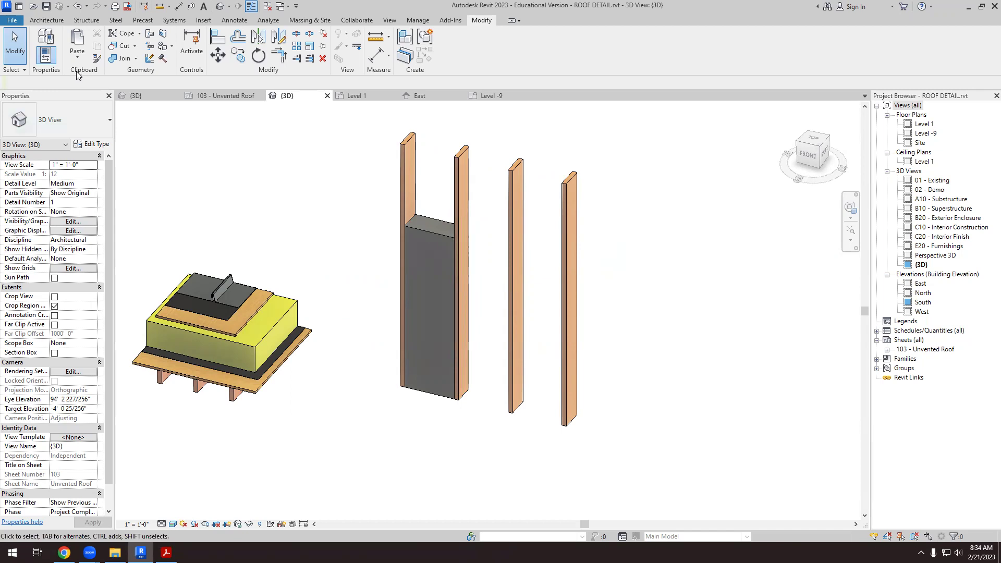
pyautogui.click(47, 21)
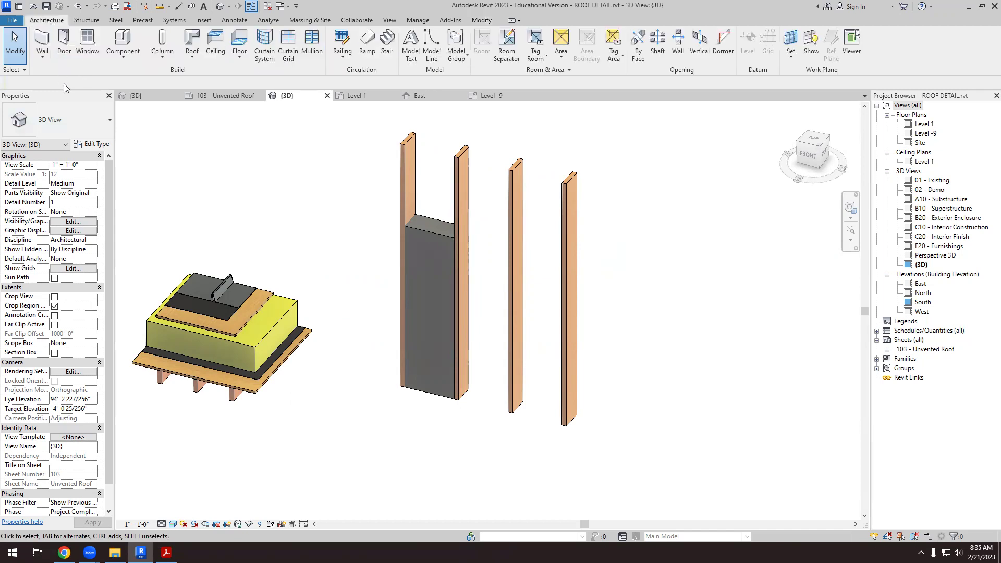
pyautogui.click(45, 43)
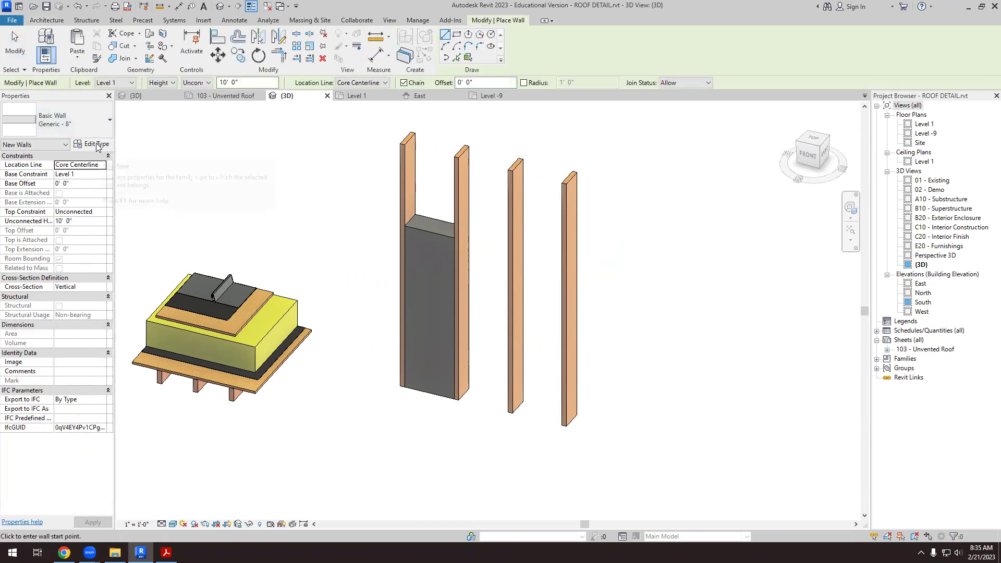
pyautogui.click(93, 144)
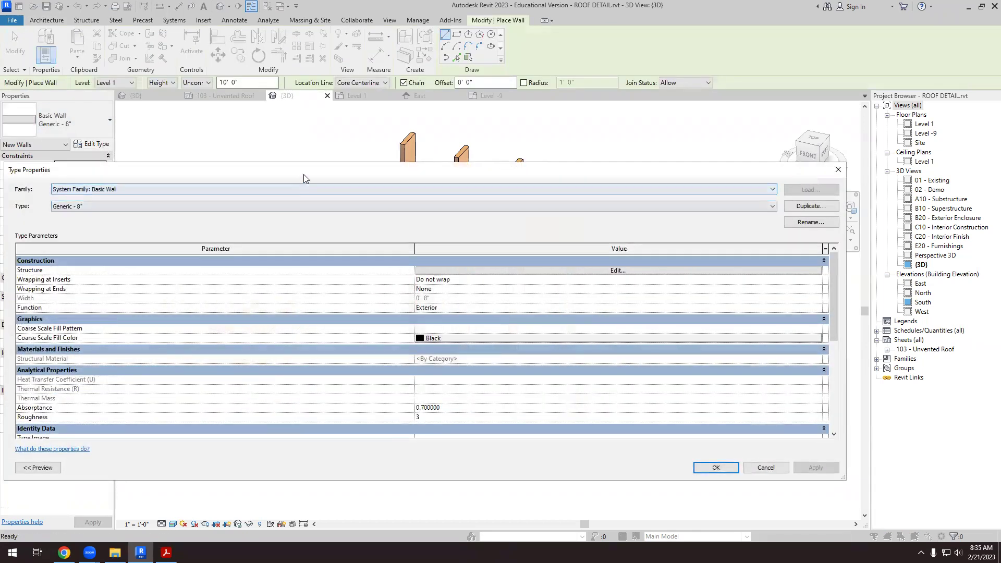
pyautogui.moveTo(302, 180); pyautogui.dragTo(322, 166)
pyautogui.click(832, 192)
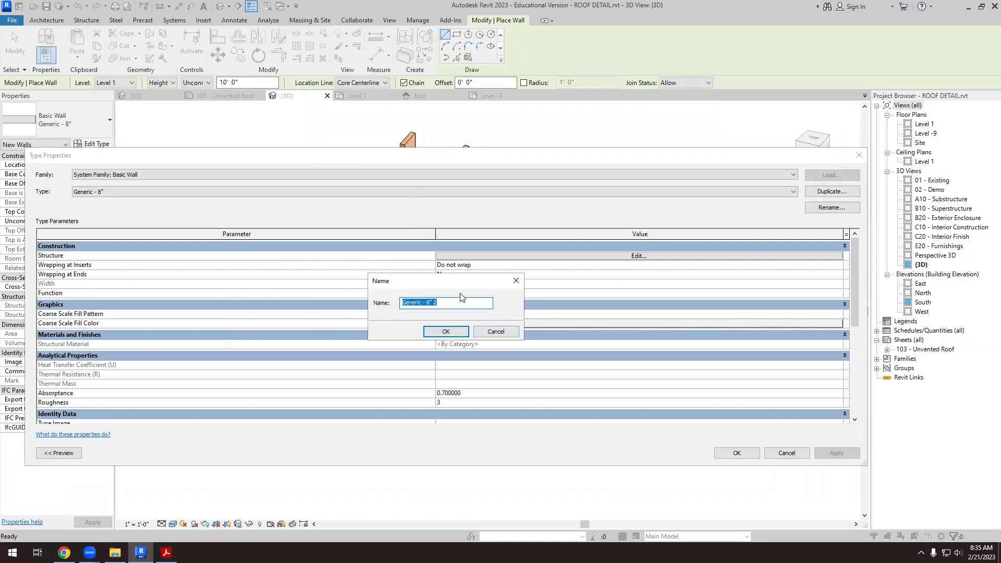
pyautogui.write('indoo')
pyautogui.click(458, 333)
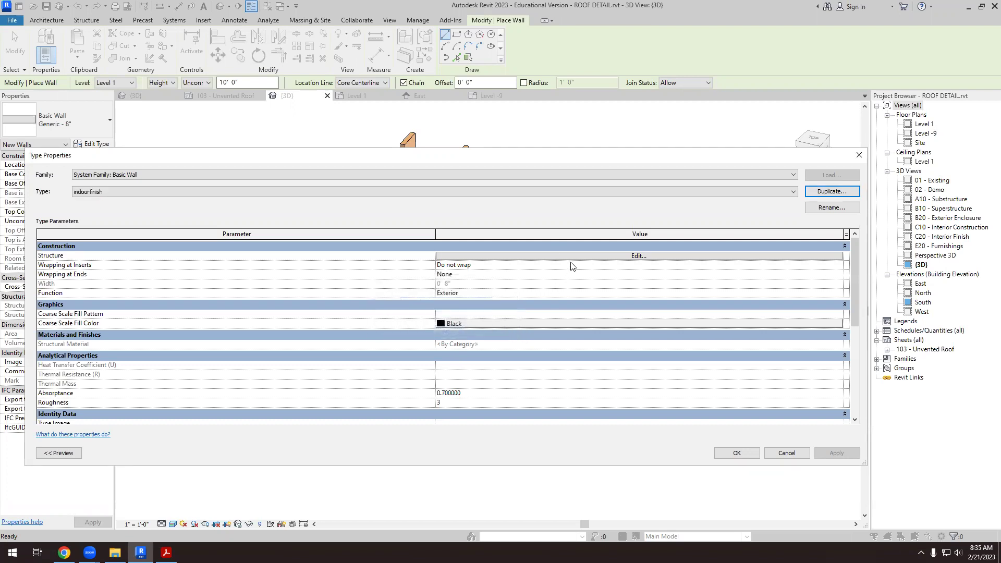
# - Set the function of the indoorfinish wall's structure layer to Thermal/Air Layer [3] and open the material browser for that layer
pyautogui.click(572, 257)
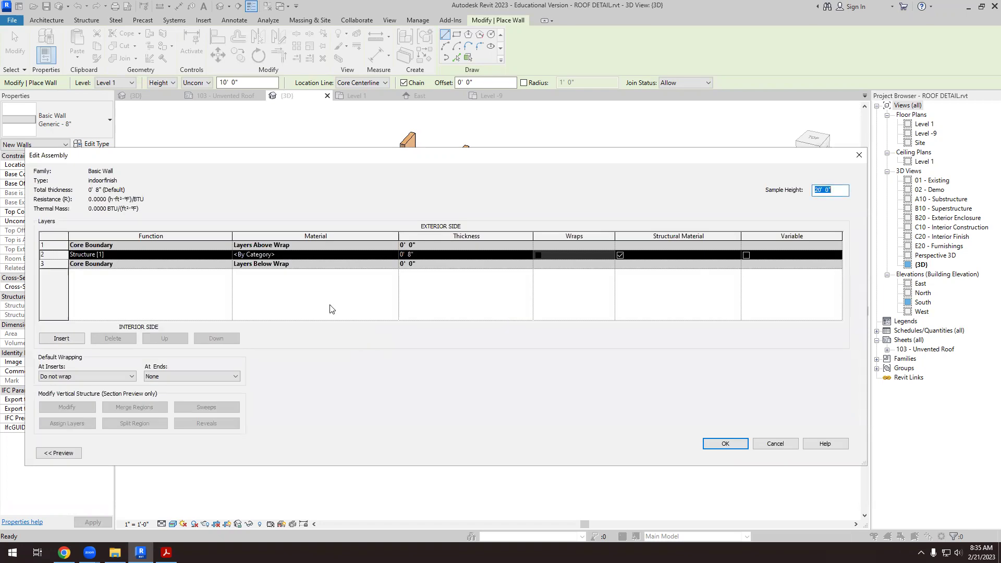
pyautogui.click(228, 254)
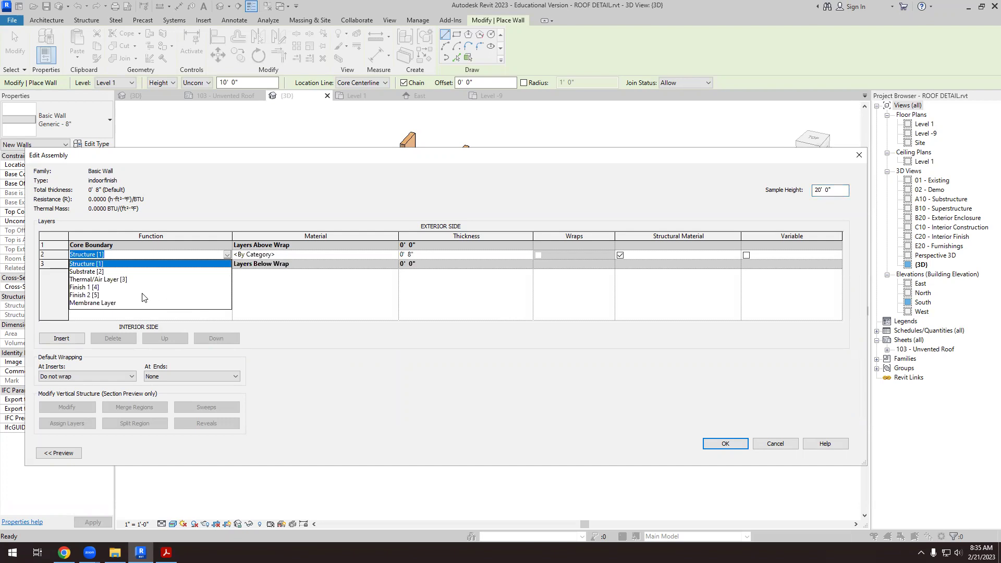
pyautogui.click(109, 280)
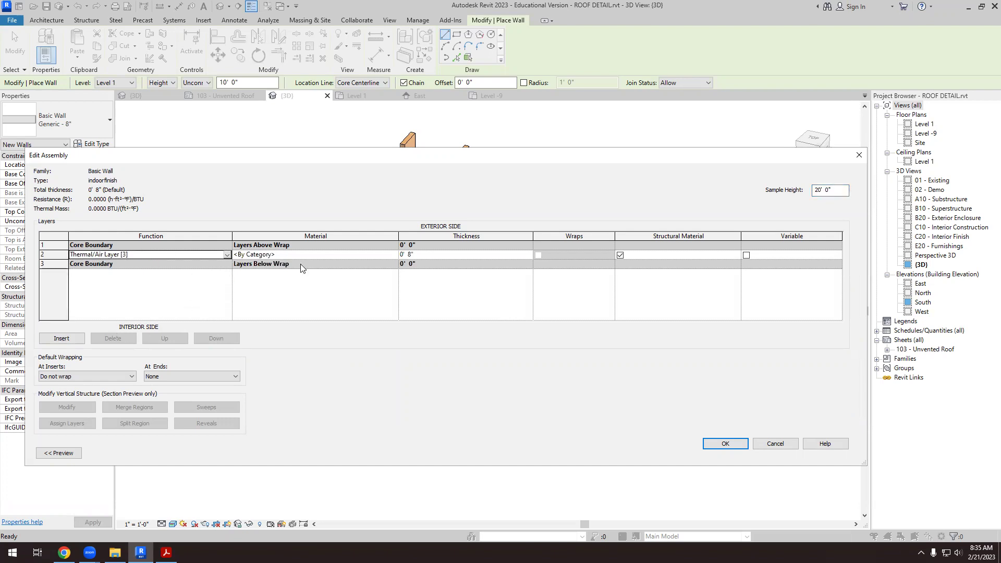
pyautogui.click(391, 256)
pyautogui.click(395, 255)
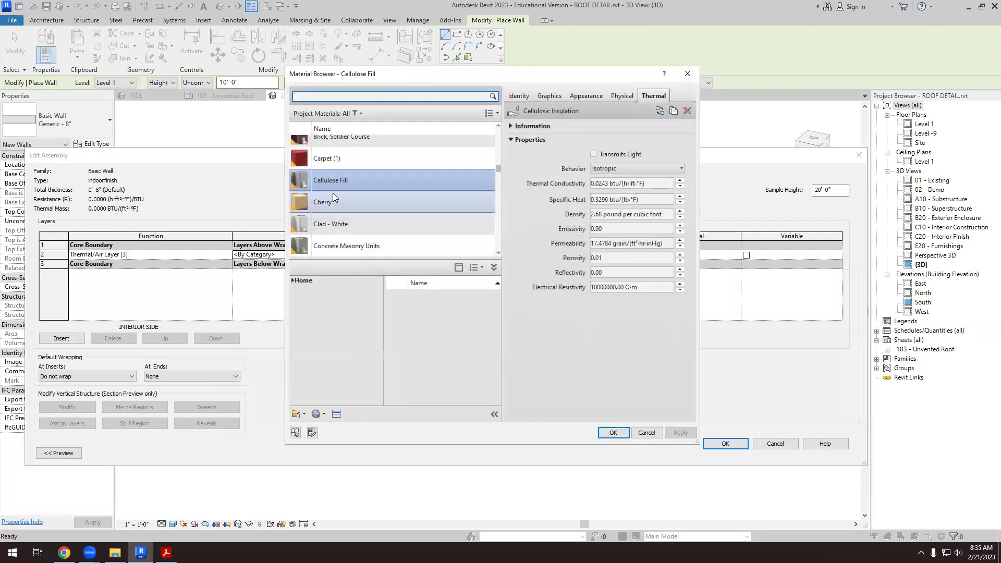
pyautogui.scroll(5, 386, 225)
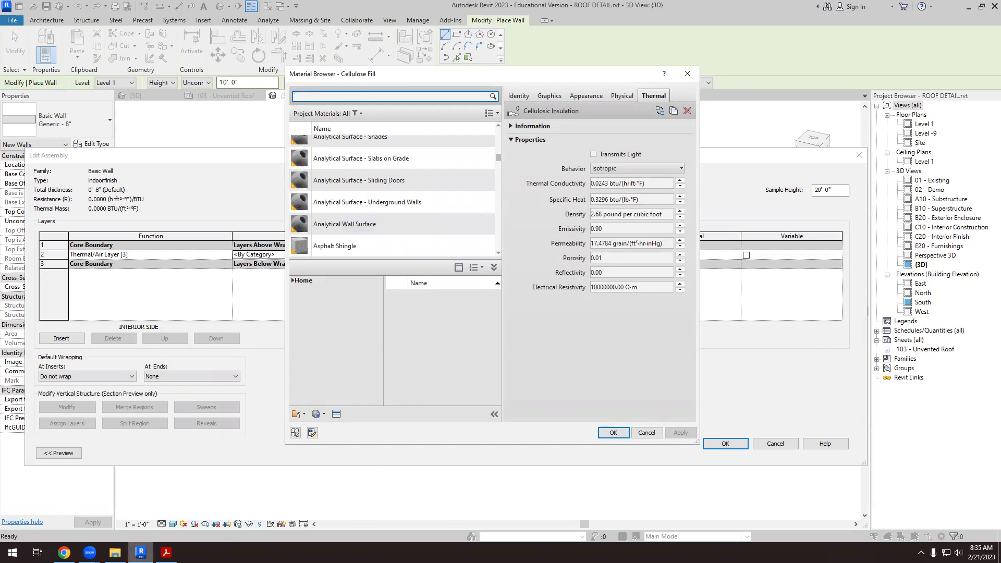
# - Switch to Acrobat Reader and consult the Wall Panels page of the Tektoniks guide for the layer build-up and thicknesses
pyautogui.click(166, 553)
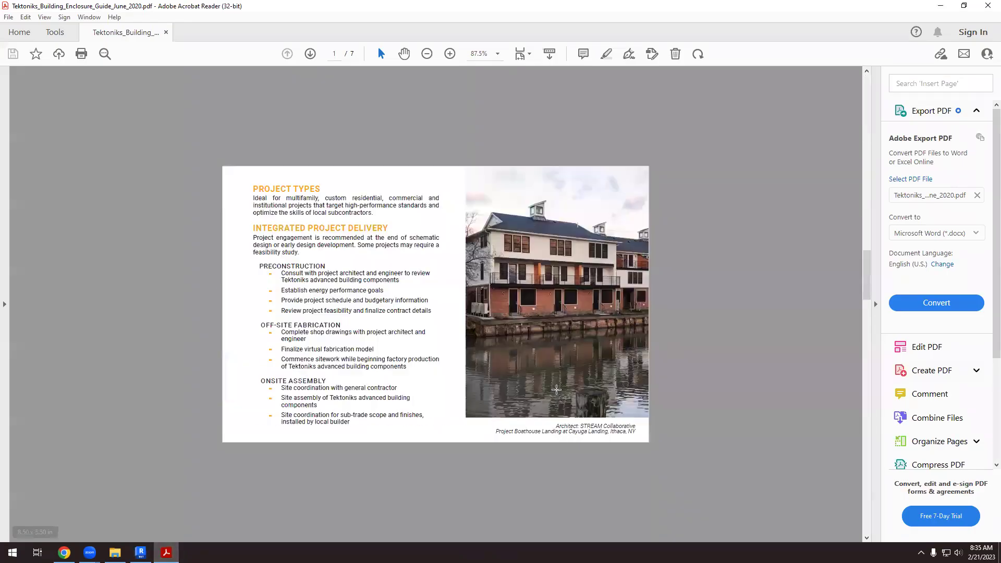
pyautogui.scroll(-10, 556, 390)
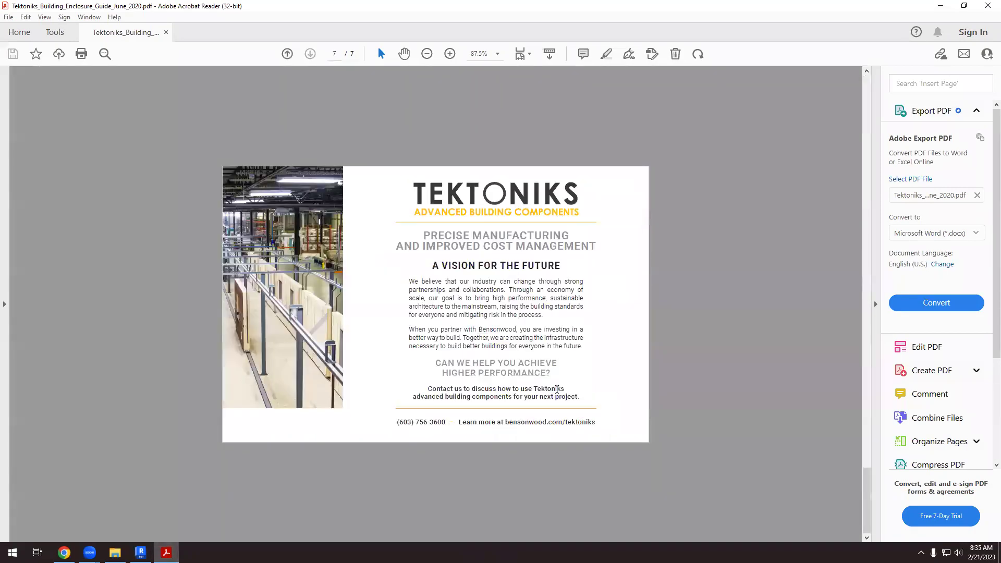
pyautogui.scroll(1, 557, 390)
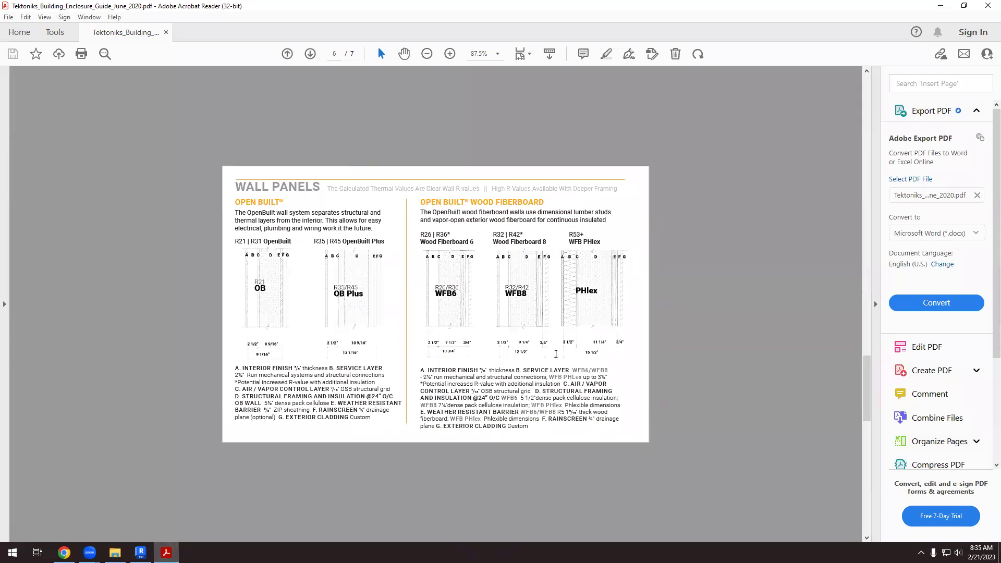
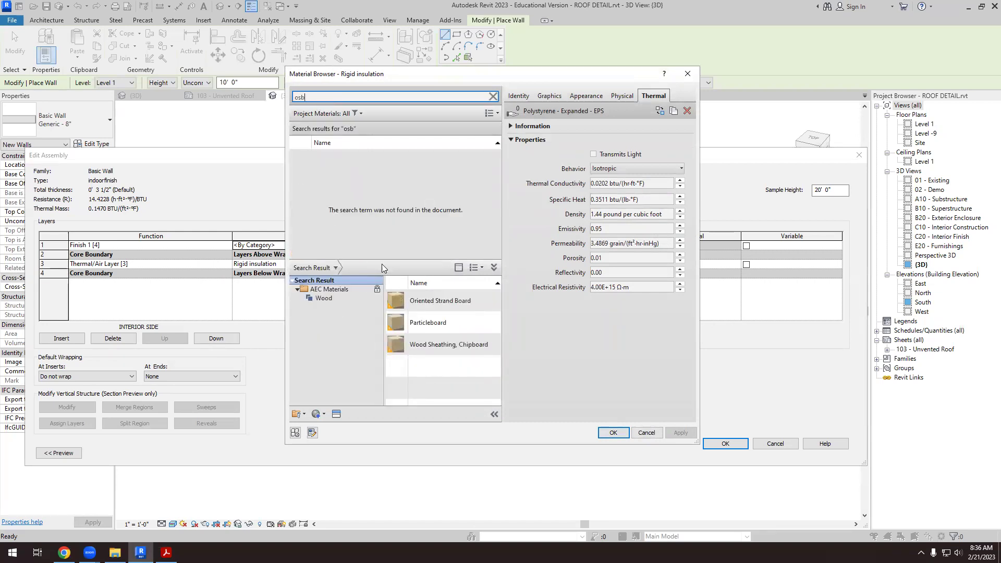
# - Add Oriented Strand Board from the AEC Materials library to the project and assign it to the Finish 1 [4] layer
pyautogui.click(444, 304)
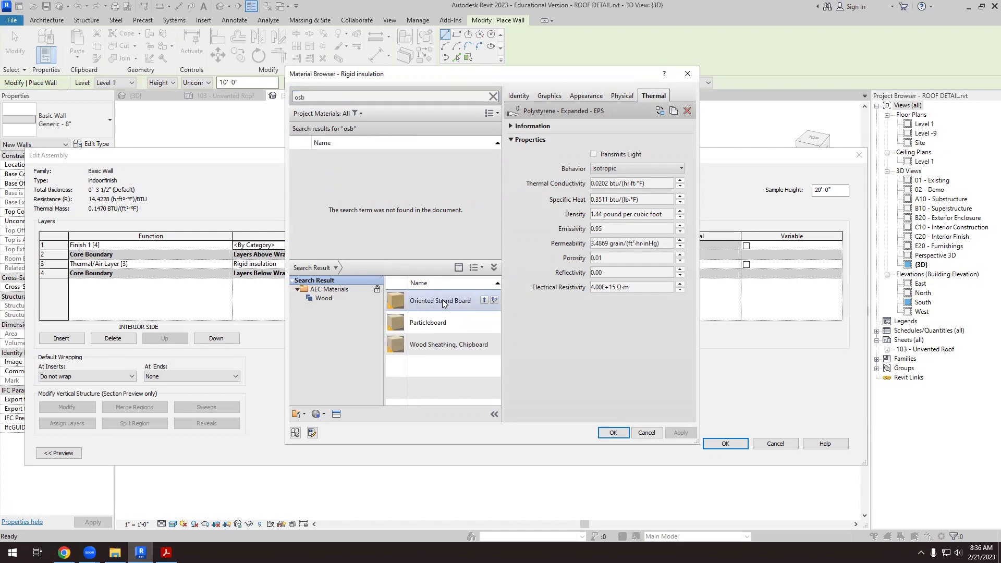
pyautogui.click(484, 301)
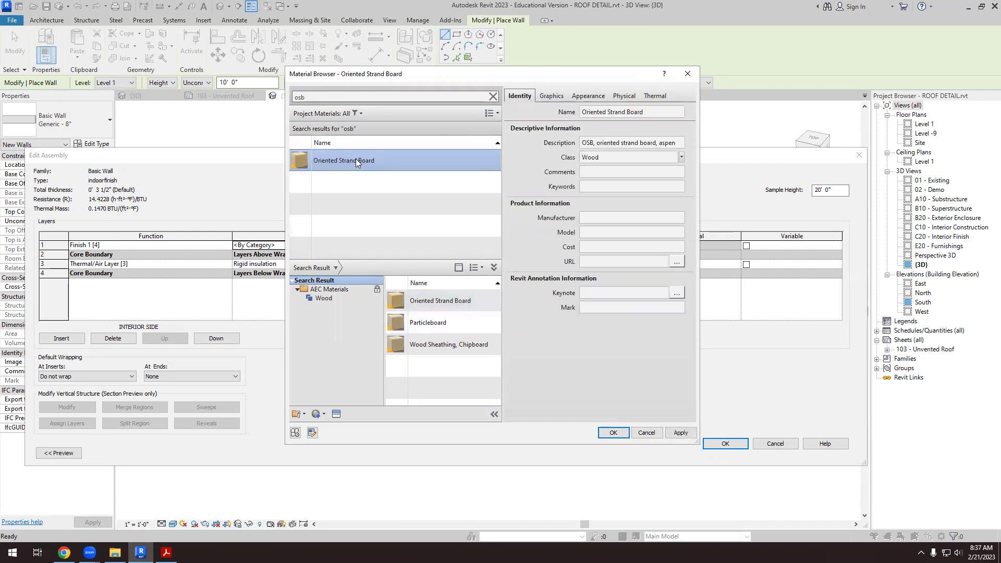
pyautogui.click(684, 434)
pyautogui.click(614, 433)
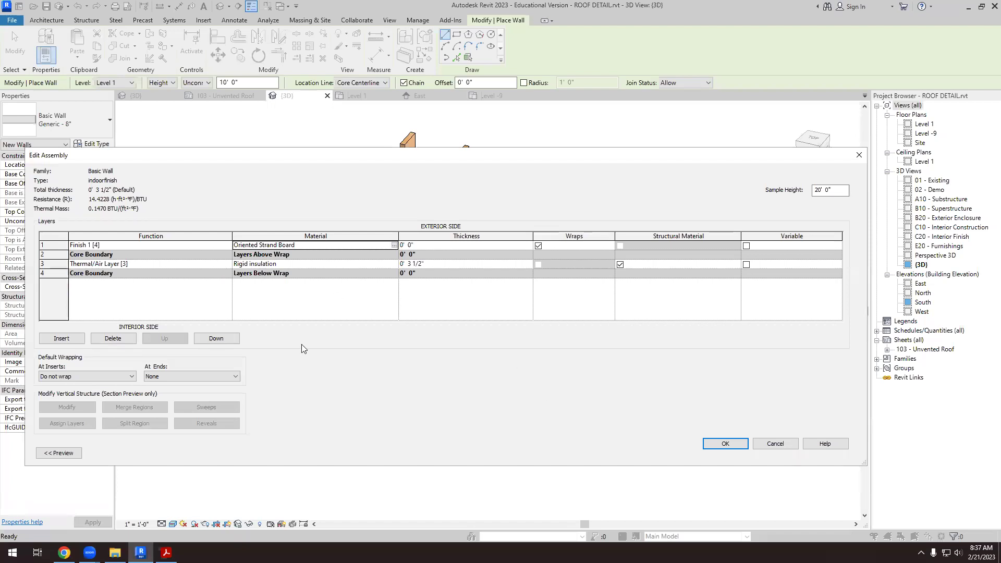
# - Check the OSB thickness in the Tektoniks guide in Acrobat Reader, and back in Revit set the Oriented Strand Board layer's thickness to 1/2"
pyautogui.click(167, 552)
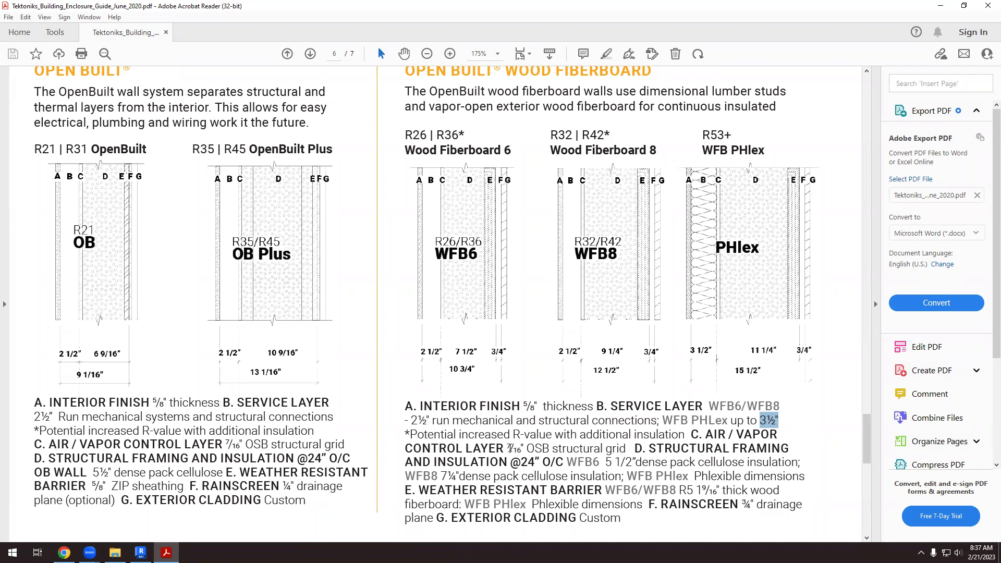
pyautogui.moveTo(509, 448); pyautogui.dragTo(521, 449)
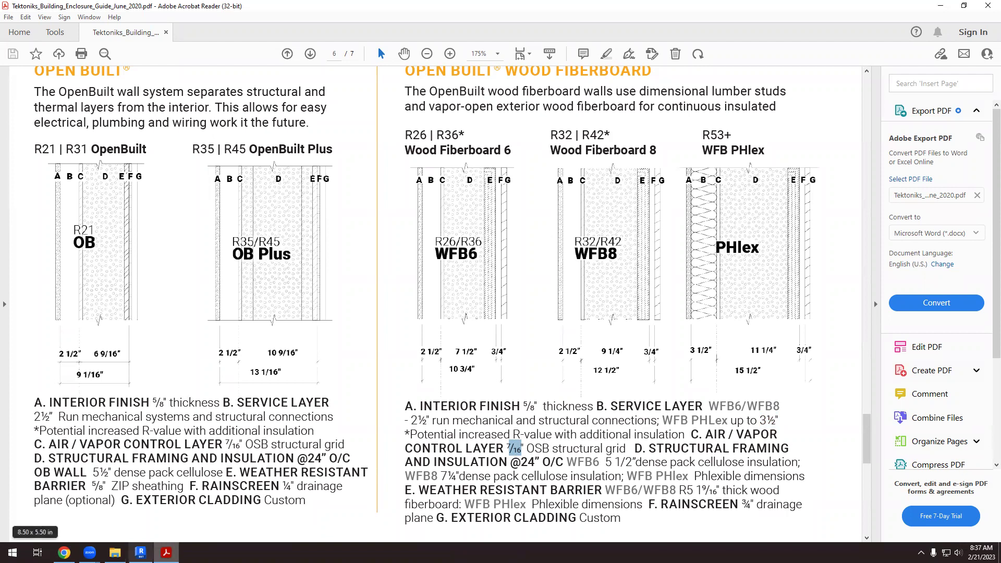
pyautogui.click(141, 553)
pyautogui.click(407, 247)
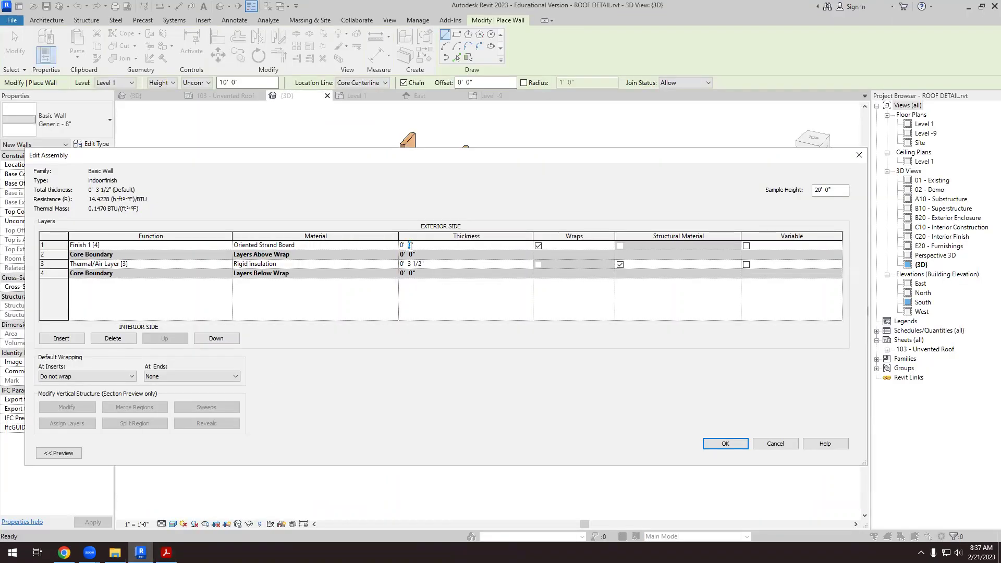
pyautogui.click(431, 290)
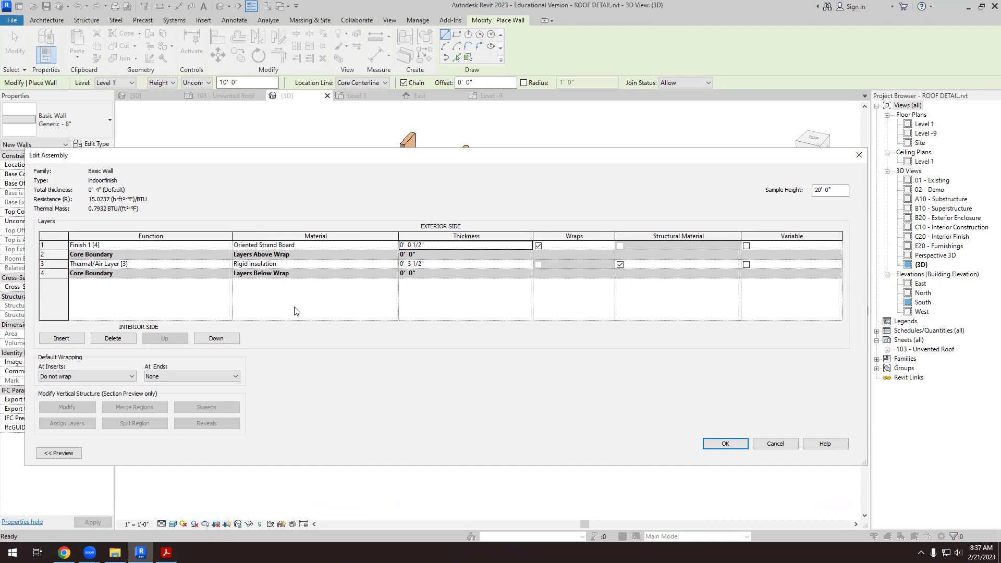
# - Insert a new layer in the indoorfinish assembly and place it below the lower core boundary on the interior side
pyautogui.click(62, 339)
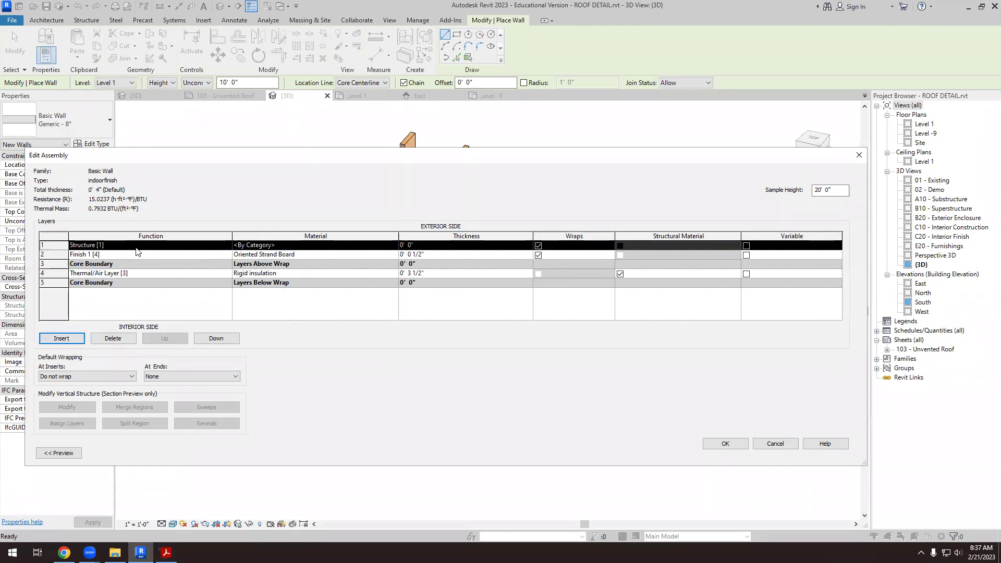
pyautogui.click(228, 338)
pyautogui.click(229, 337)
pyautogui.click(228, 338)
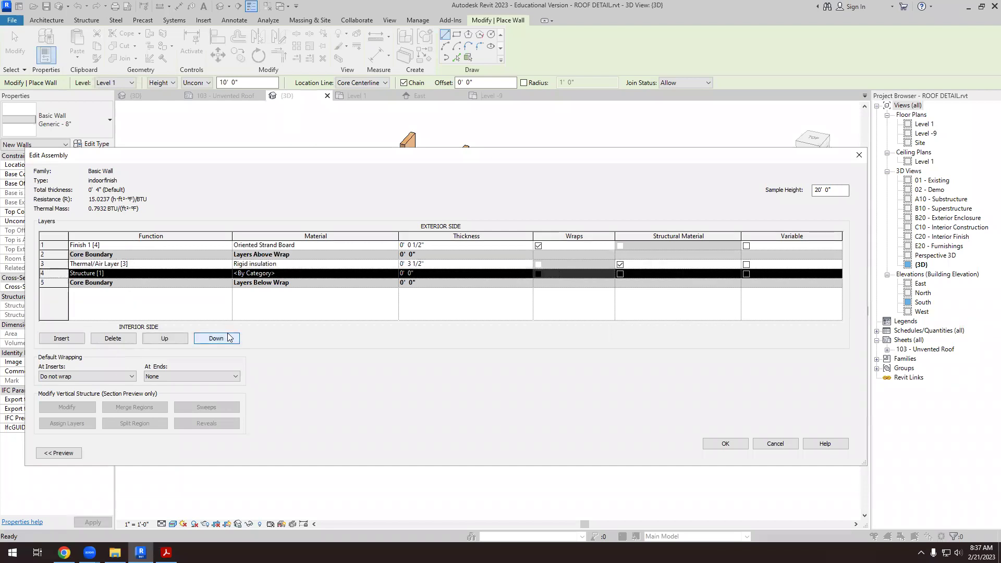
pyautogui.click(228, 338)
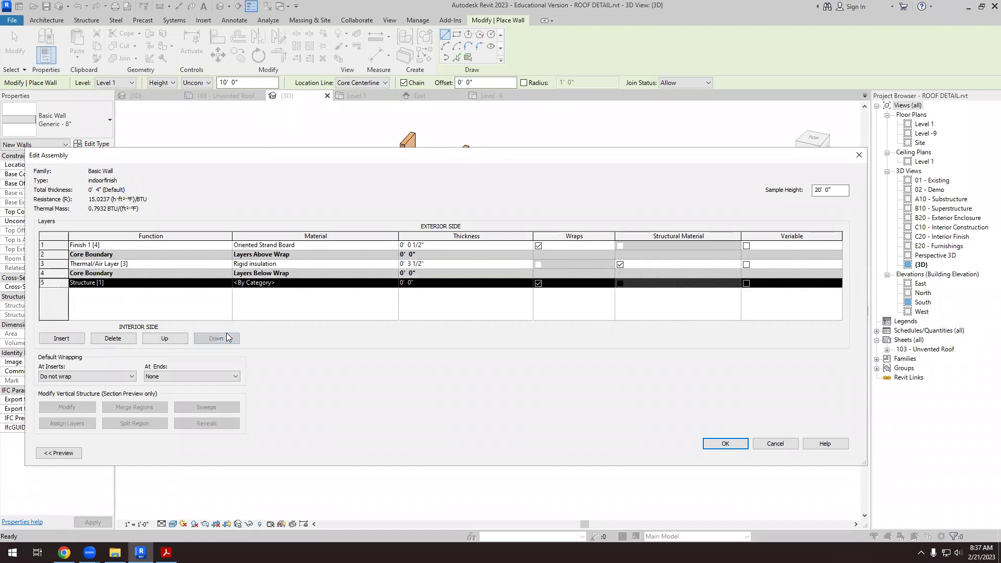
# - Assign Oriented Strand Board to the new interior layer, set its thickness to 1/2", and accept the wall type
pyautogui.click(395, 284)
pyautogui.click(396, 285)
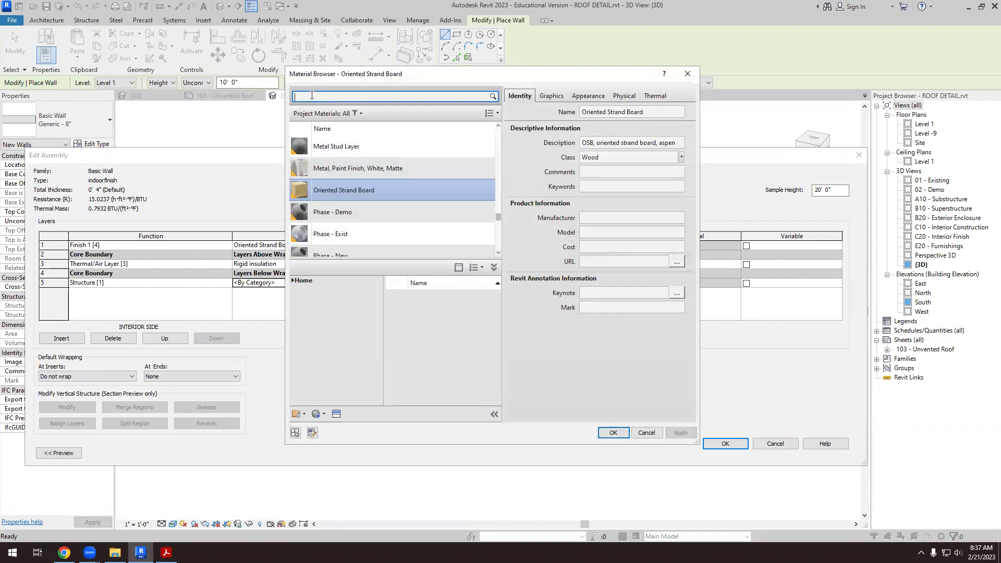
pyautogui.write('osb')
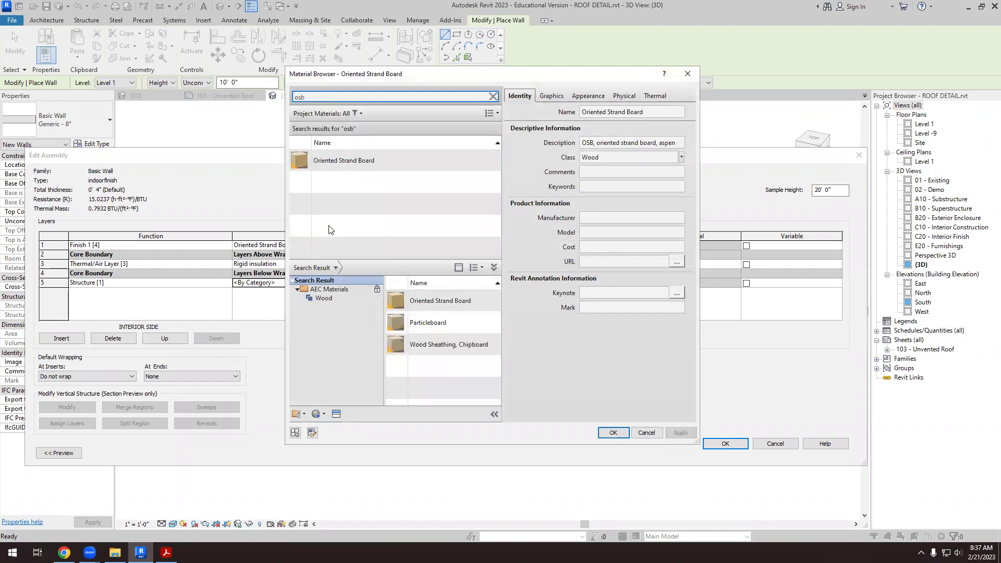
pyautogui.doubleClick(345, 161)
pyautogui.click(410, 282)
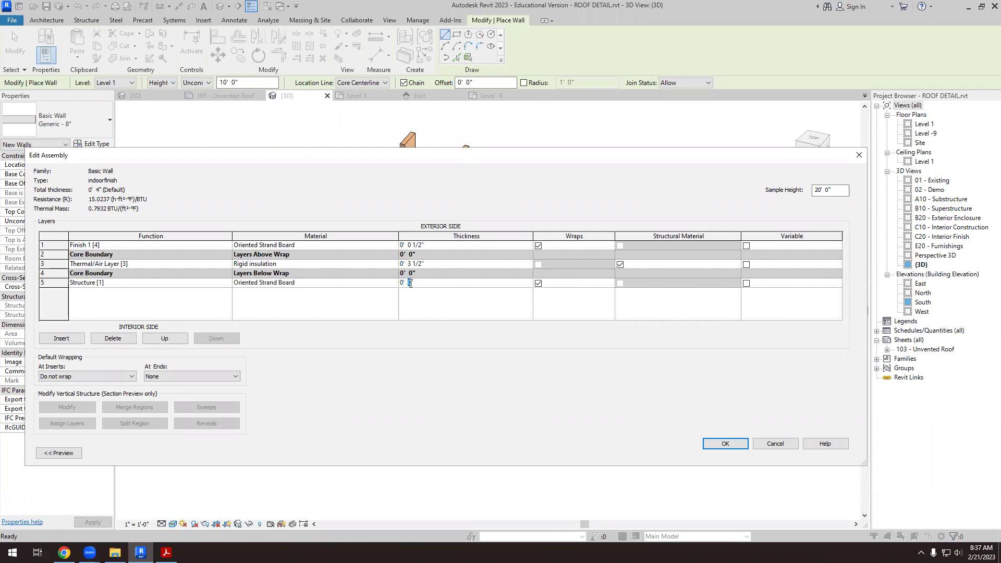
pyautogui.click(726, 443)
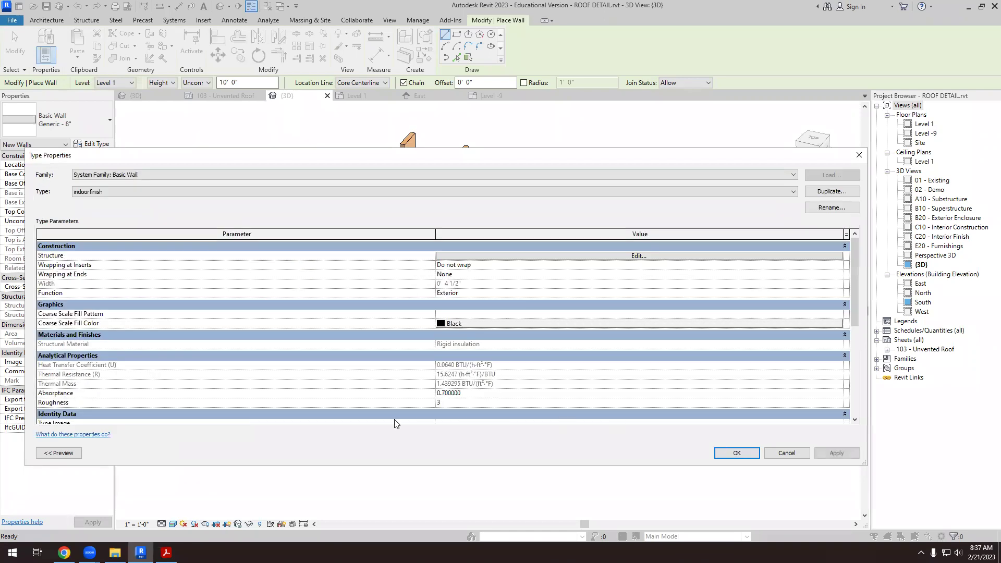
pyautogui.click(737, 453)
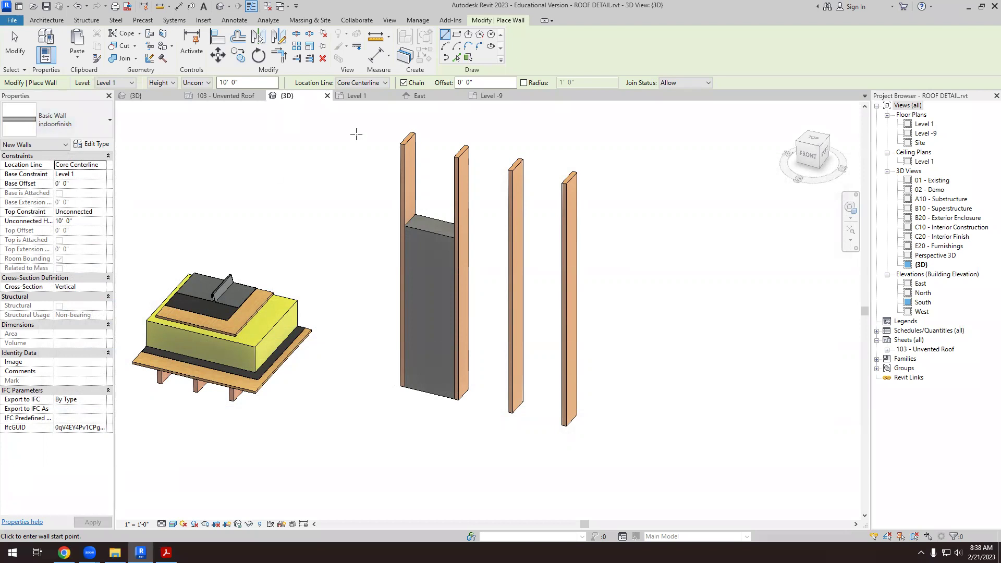
# - In the Level 1 plan, draw a 6'-2" indoorfinish wall along the columns' lower ends and change the visual style to see the columns through it
pyautogui.hotkey('ctrl', 'Tab')
pyautogui.click(310, 325)
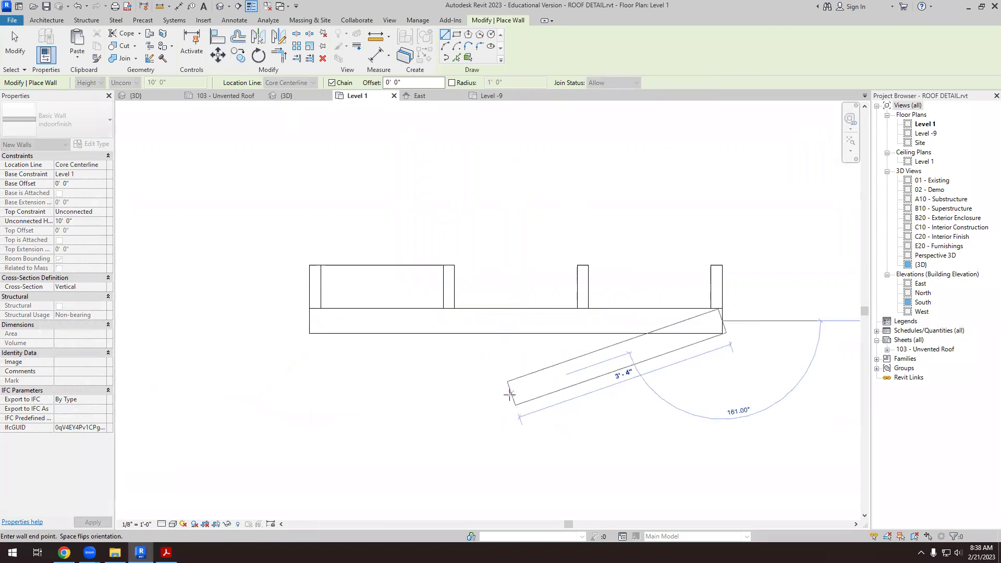
pyautogui.press('Escape')
pyautogui.press('Escape')
pyautogui.click(172, 524)
pyautogui.click(201, 472)
pyautogui.scroll(1, 426, 290)
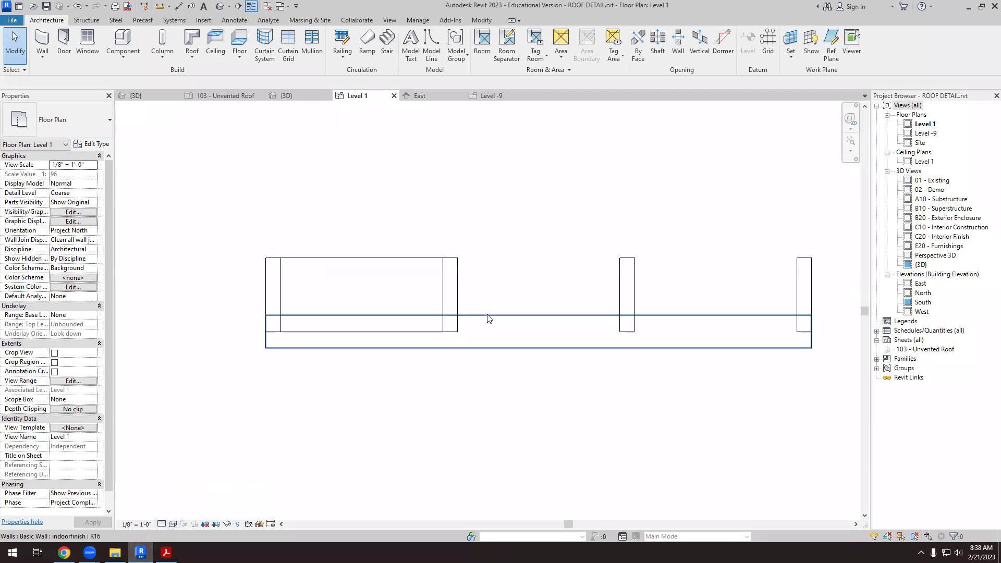
pyautogui.click(487, 316)
pyautogui.click(217, 36)
pyautogui.scroll(1, 459, 347)
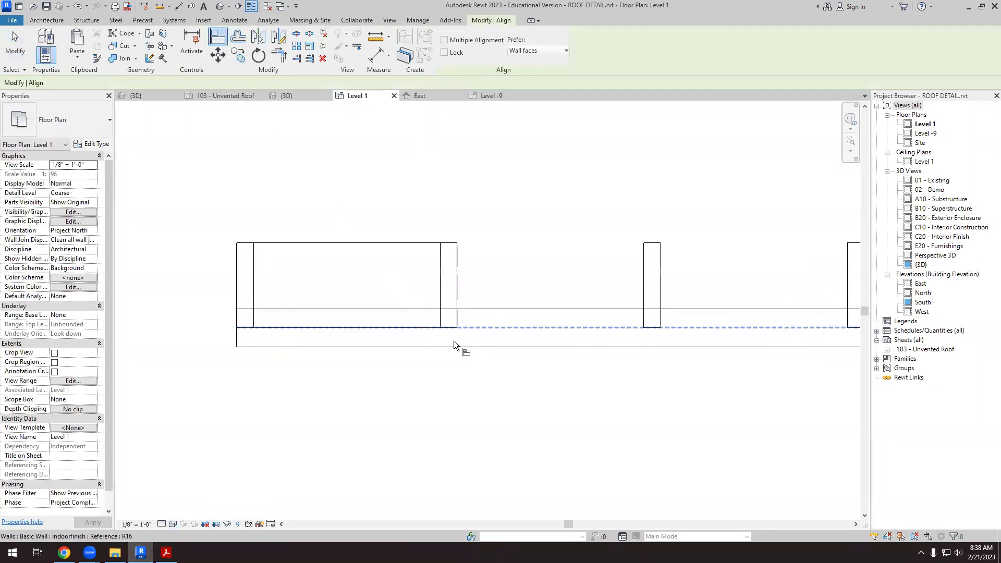
pyautogui.click(460, 336)
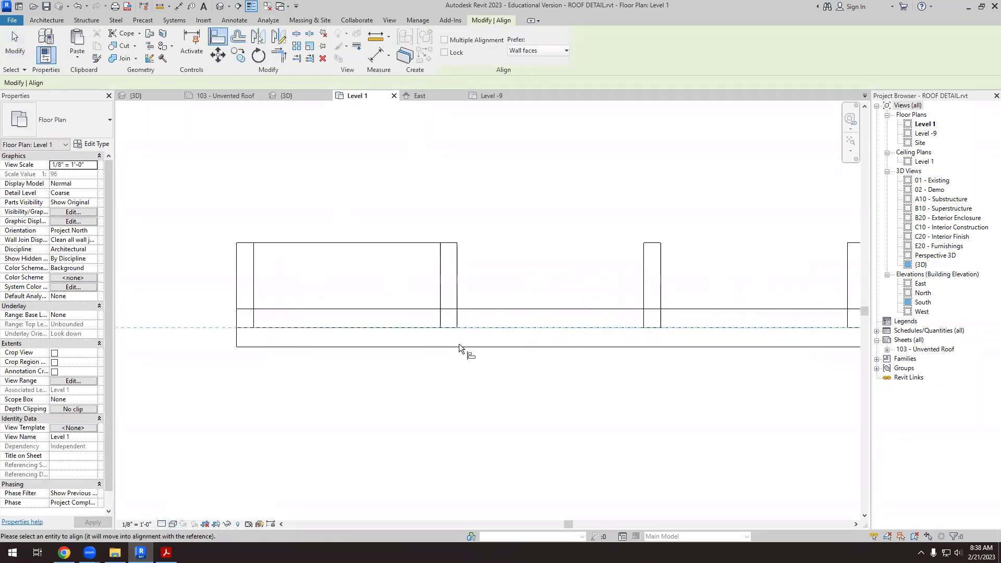
pyautogui.press('Escape')
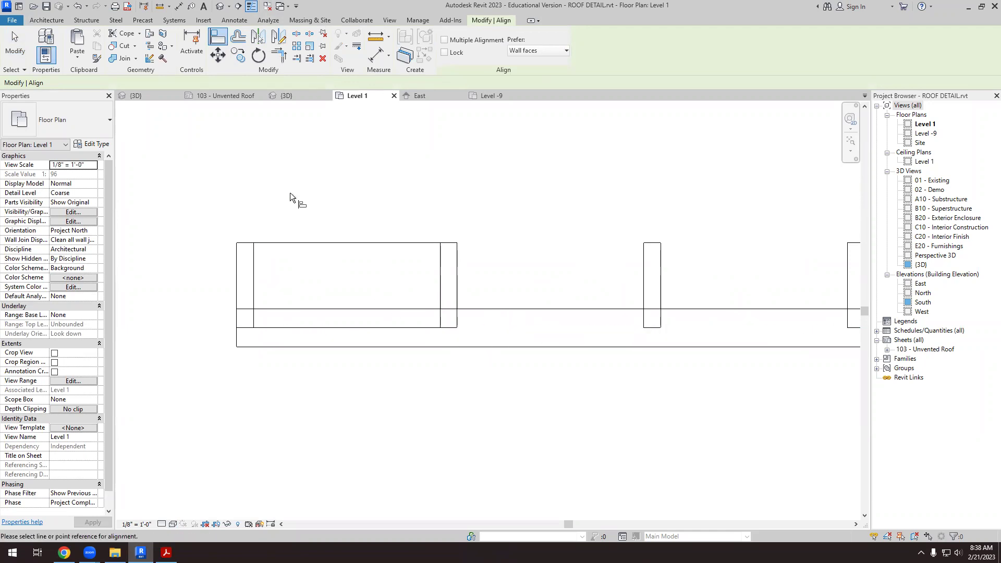
pyautogui.press('Escape')
# - Set the indoorfinish wall's location line to Finish Face: Interior
pyautogui.click(497, 310)
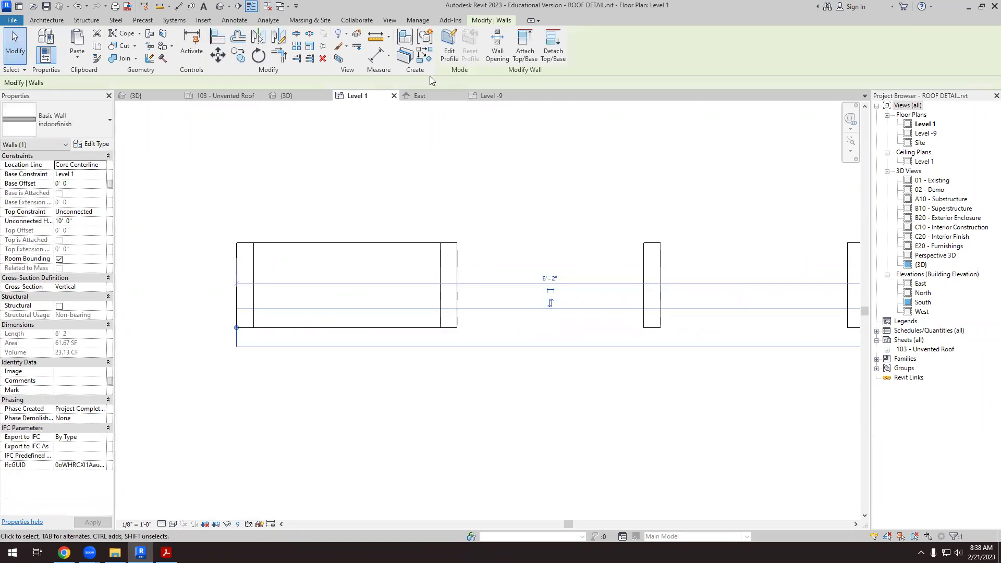
pyautogui.click(102, 165)
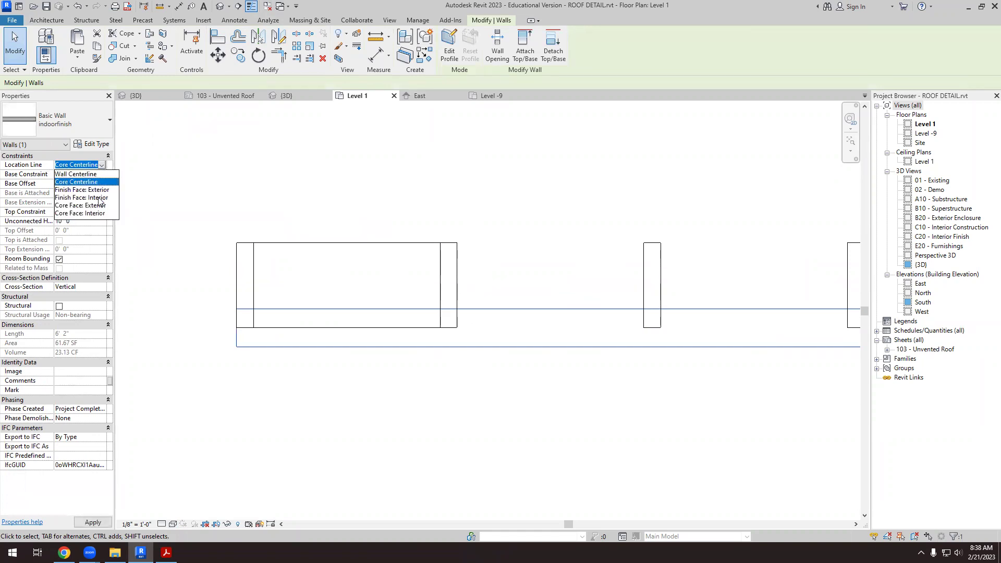
pyautogui.click(99, 198)
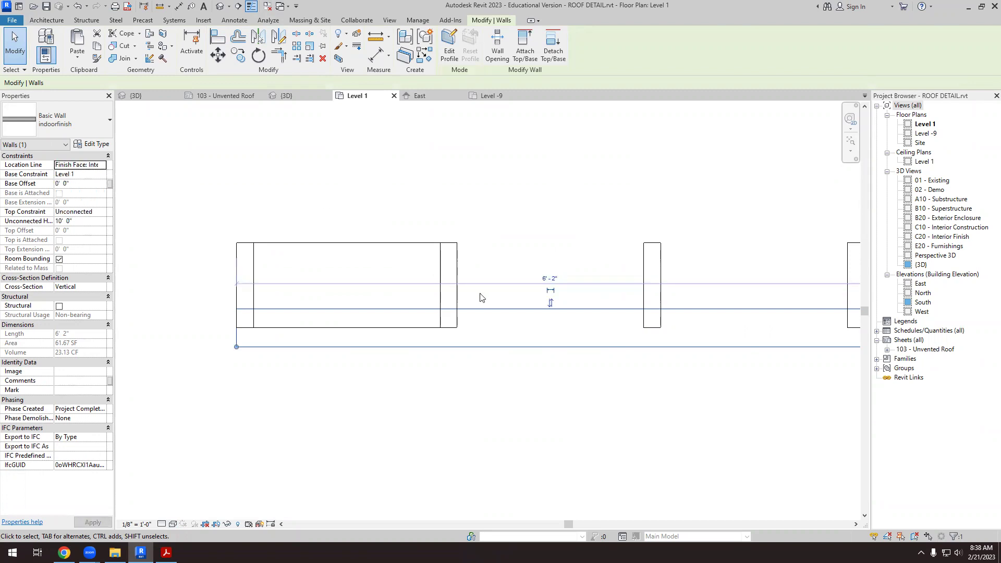
pyautogui.click(482, 236)
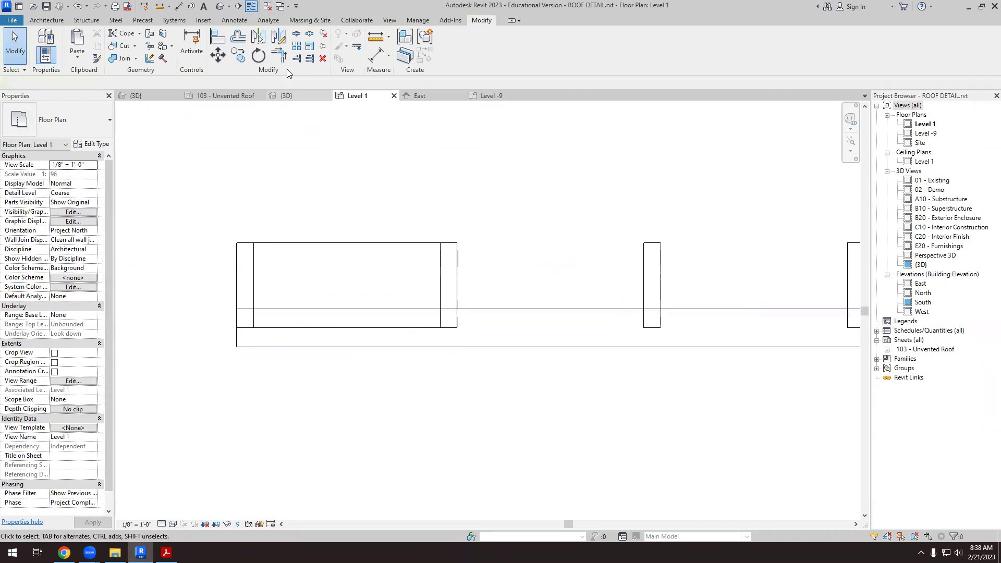
pyautogui.click(219, 38)
pyautogui.click(444, 328)
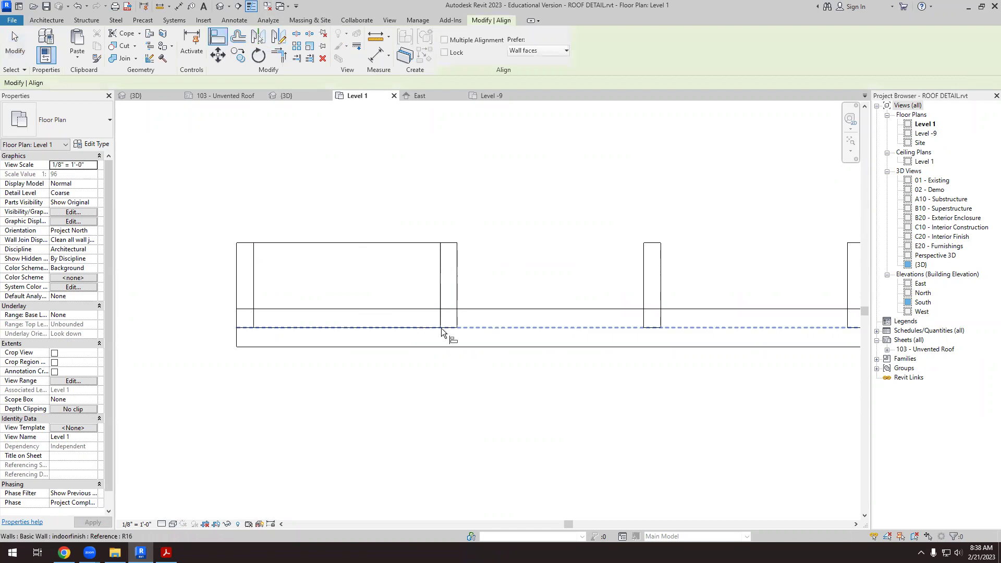
pyautogui.press('Escape')
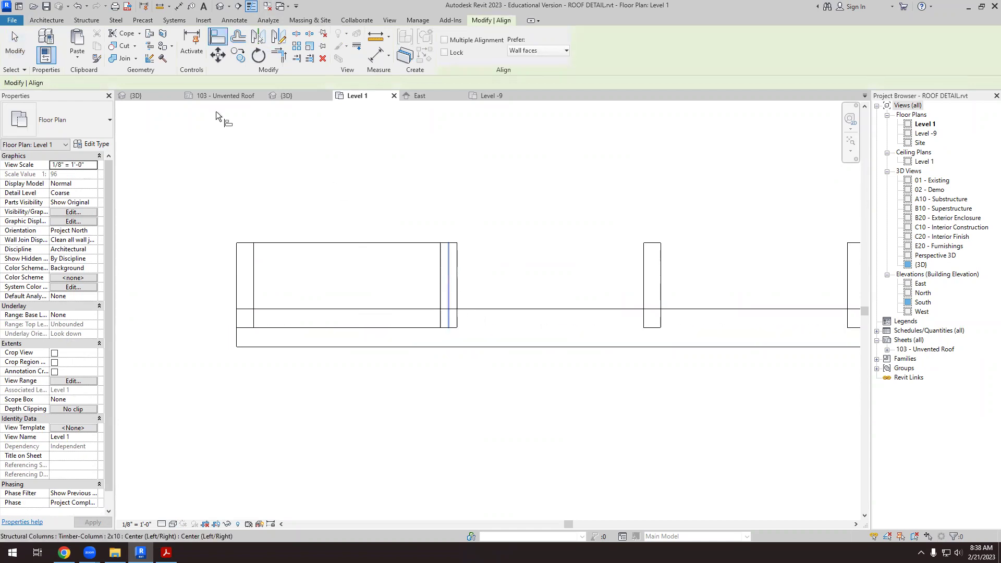
pyautogui.press('Escape')
# - Move the indoorfinish wall so its column-side face sits flush against the ends of the 2x10 columns
pyautogui.click(568, 309)
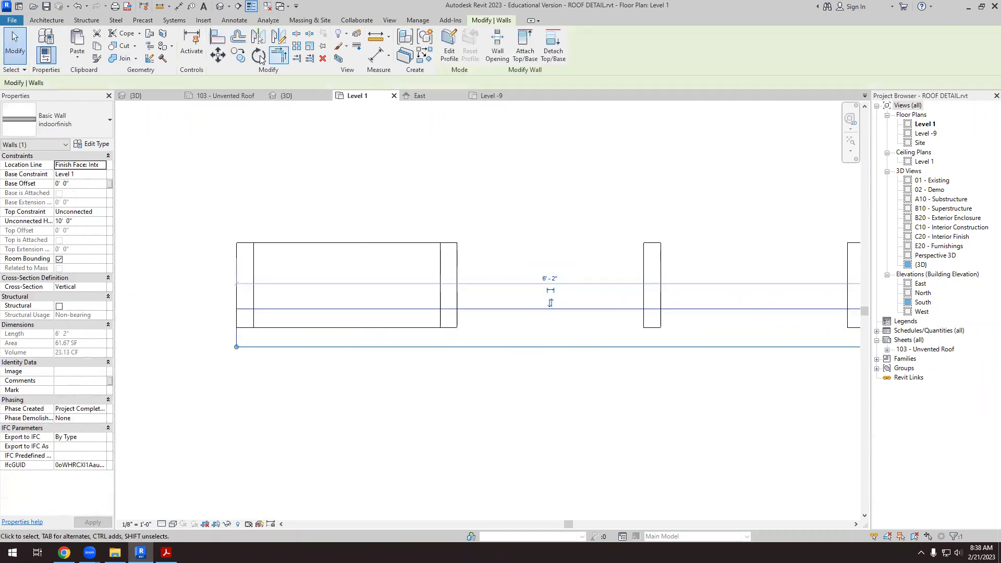
pyautogui.click(223, 56)
pyautogui.scroll(3, 461, 310)
pyautogui.click(457, 294)
pyautogui.click(454, 331)
pyautogui.scroll(-5, 405, 272)
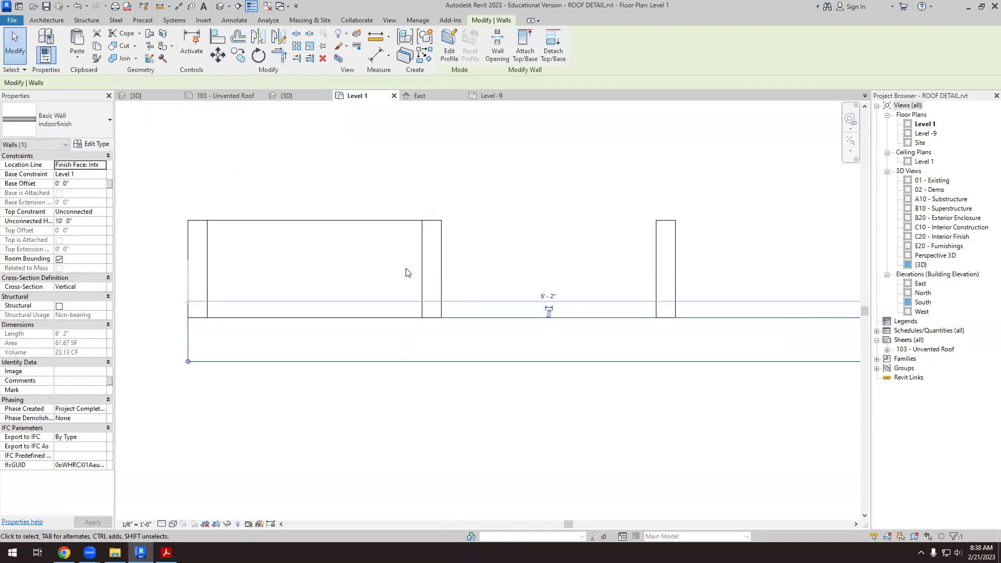
pyautogui.press('Escape')
pyautogui.scroll(2, 417, 276)
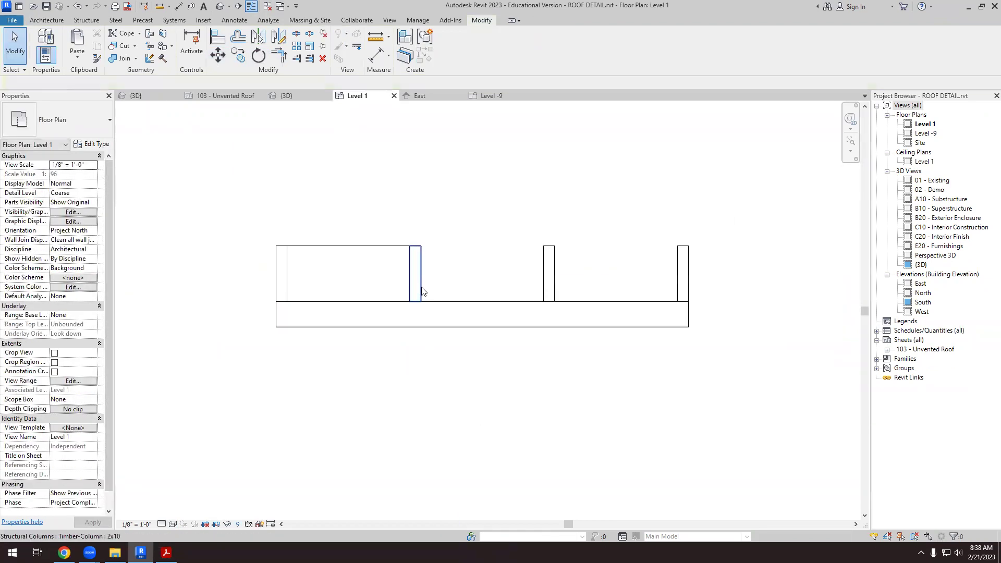
pyautogui.click(422, 277)
pyautogui.press('Escape')
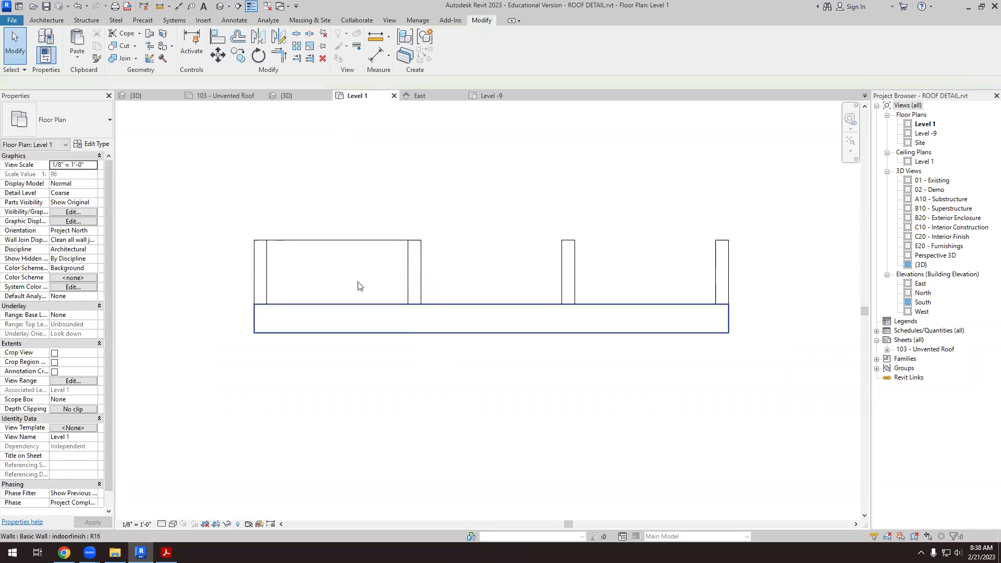
pyautogui.click(356, 246)
pyautogui.press('Escape')
pyautogui.click(404, 337)
pyautogui.press('Escape')
# - Set the Level 1 plan's detail level to Fine to show the wall's layers
pyautogui.click(162, 525)
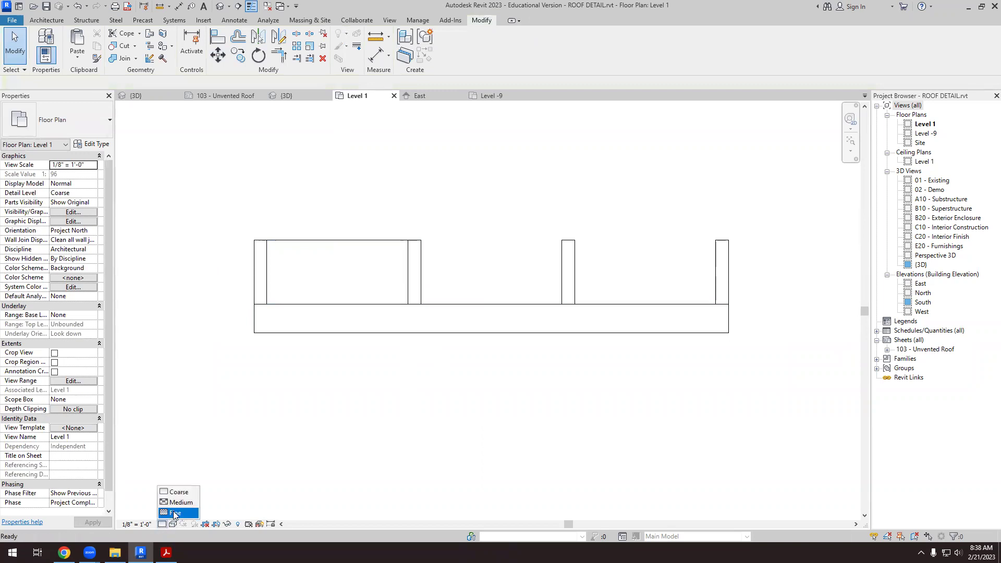
pyautogui.click(174, 514)
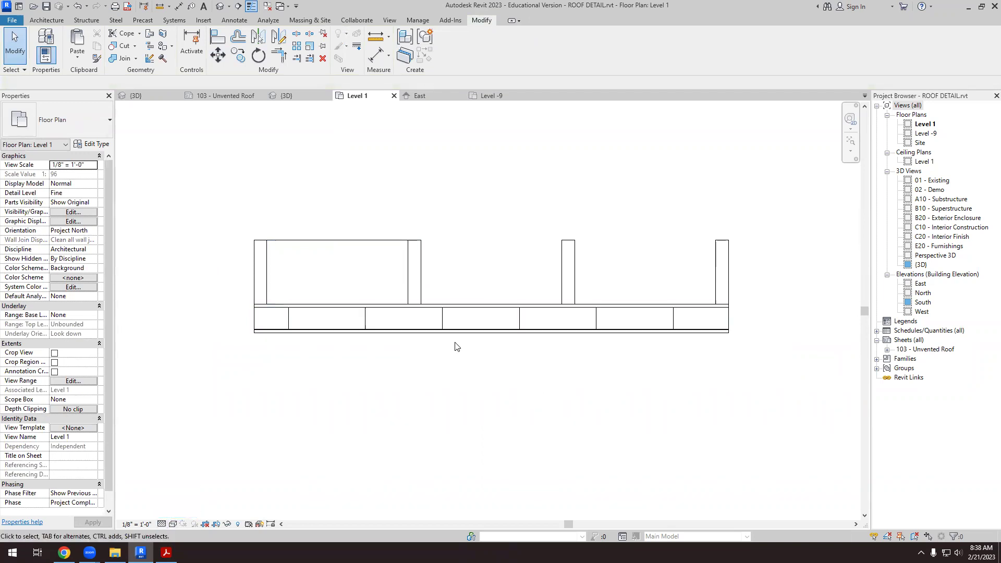
# - Switch to the 3D view and examine the wall's layers at its edges and its height relative to the columns
pyautogui.click(286, 96)
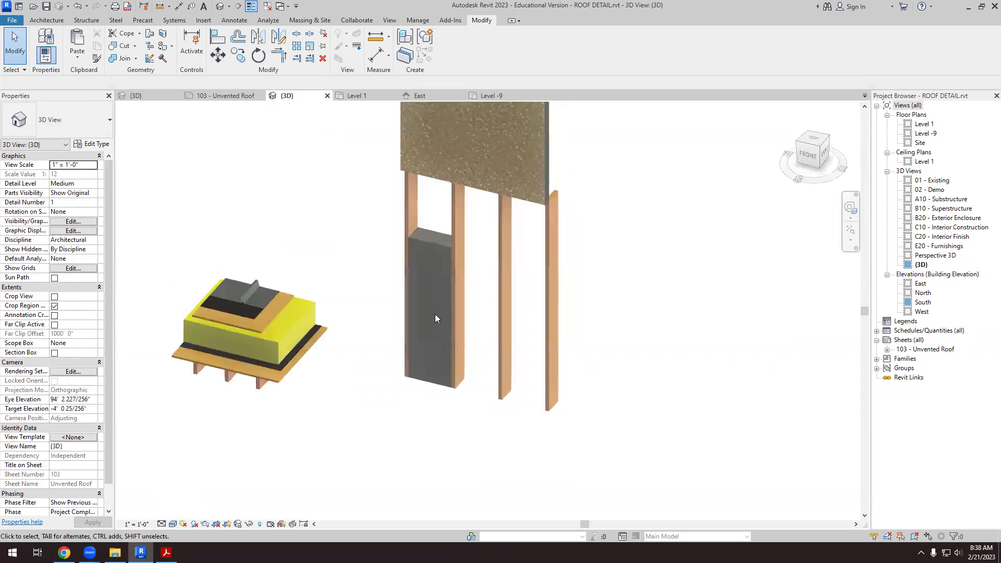
pyautogui.scroll(-3, 543, 245)
pyautogui.scroll(6, 485, 170)
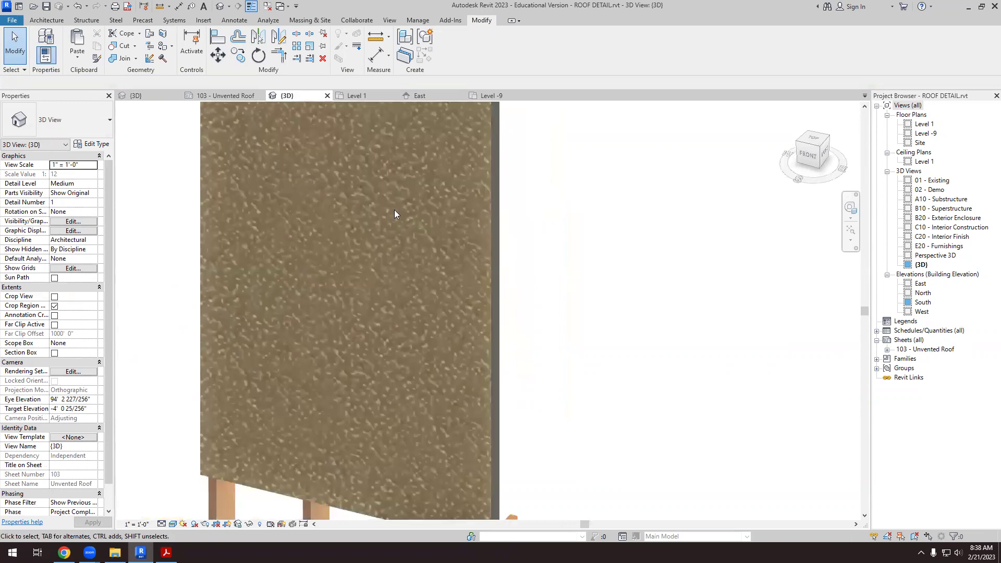
pyautogui.scroll(2, 394, 214)
pyautogui.scroll(-3, 443, 240)
pyautogui.scroll(2, 497, 267)
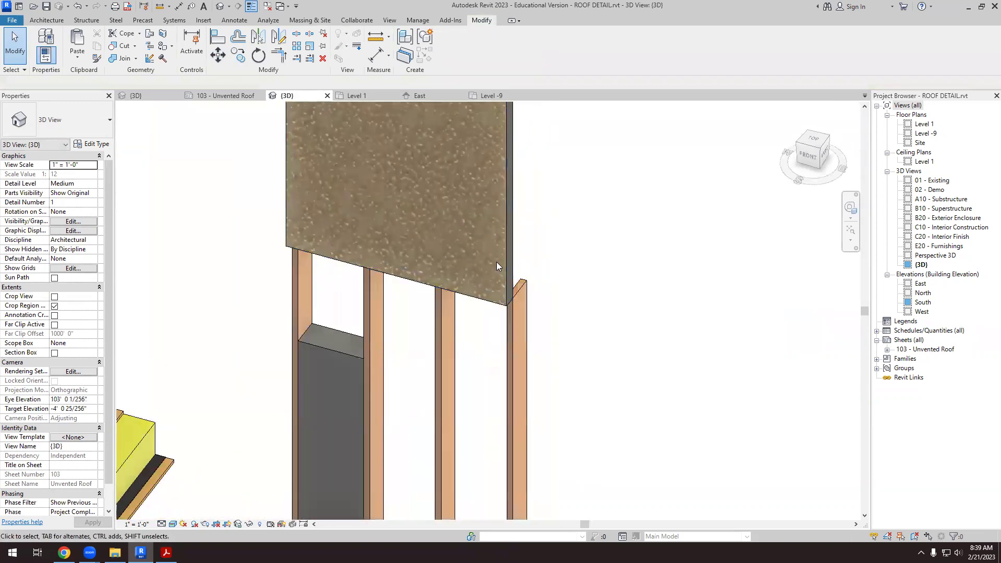
pyautogui.scroll(-4, 497, 267)
pyautogui.scroll(5, 573, 235)
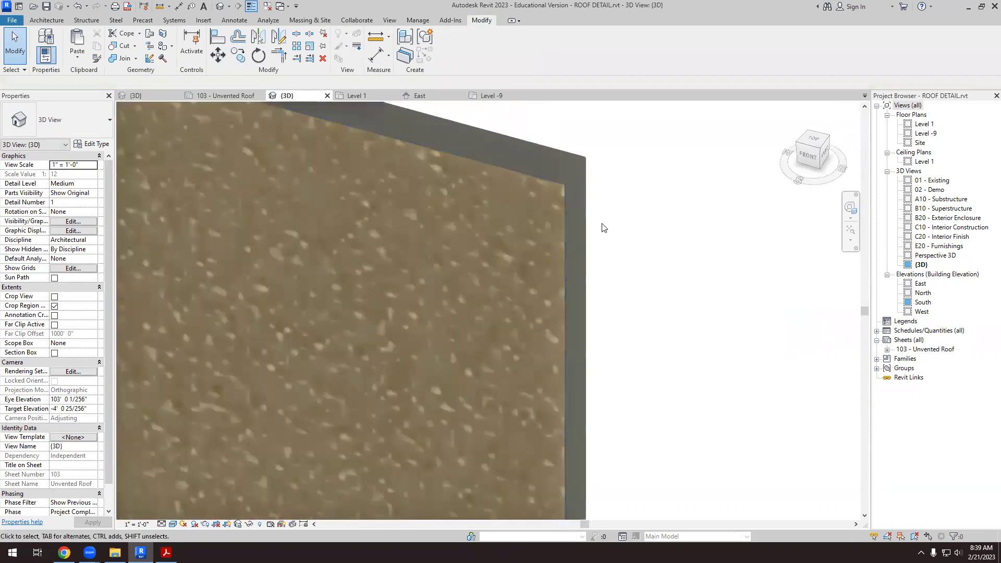
pyautogui.scroll(-1, 628, 255)
pyautogui.scroll(3, 574, 292)
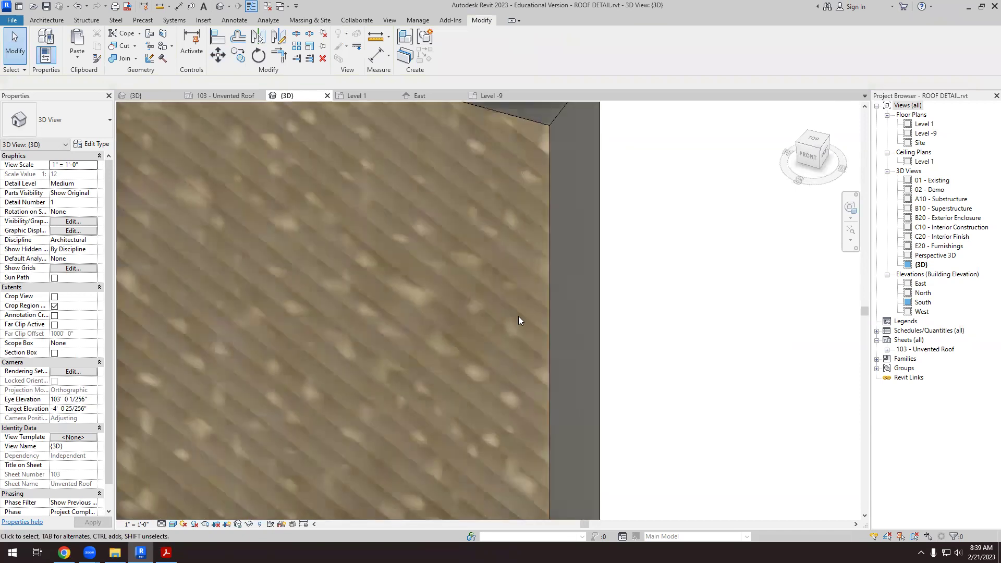
pyautogui.scroll(-5, 519, 320)
# - Set the indoorfinish wall's base constraint to Level -9 and its top constraint to Up to level: Level 1
pyautogui.click(313, 261)
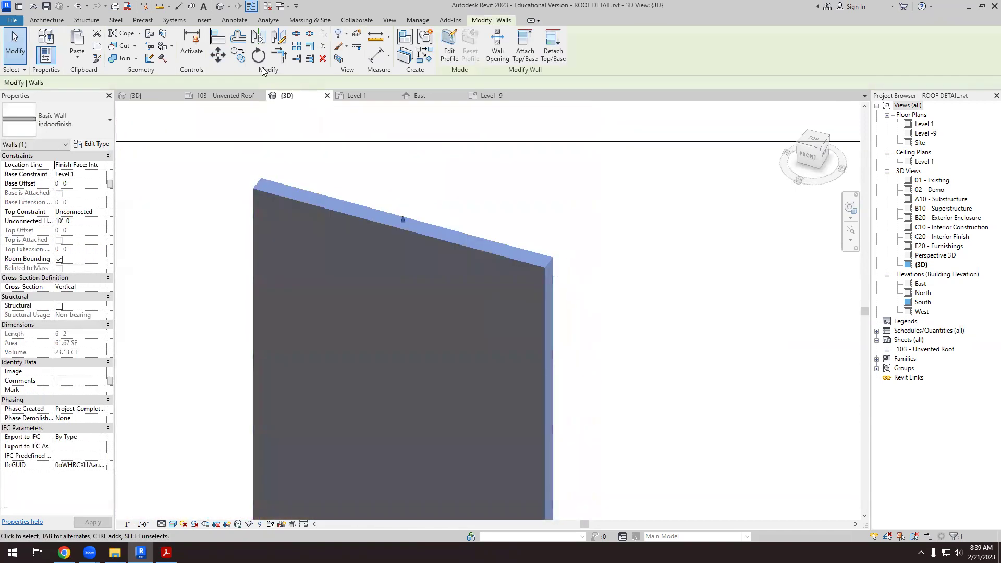
pyautogui.scroll(-2, 365, 125)
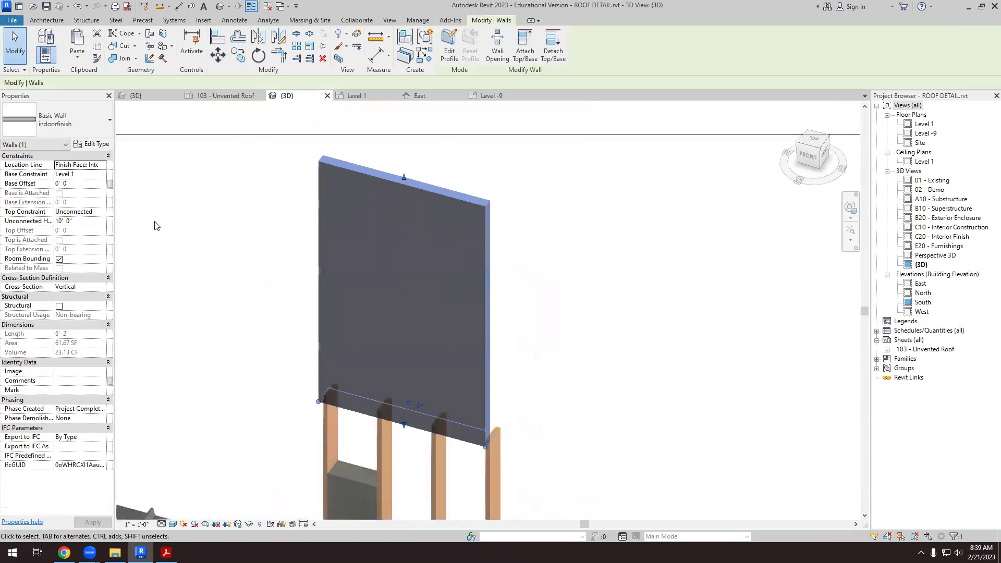
pyautogui.click(102, 174)
pyautogui.click(102, 174)
pyautogui.click(89, 196)
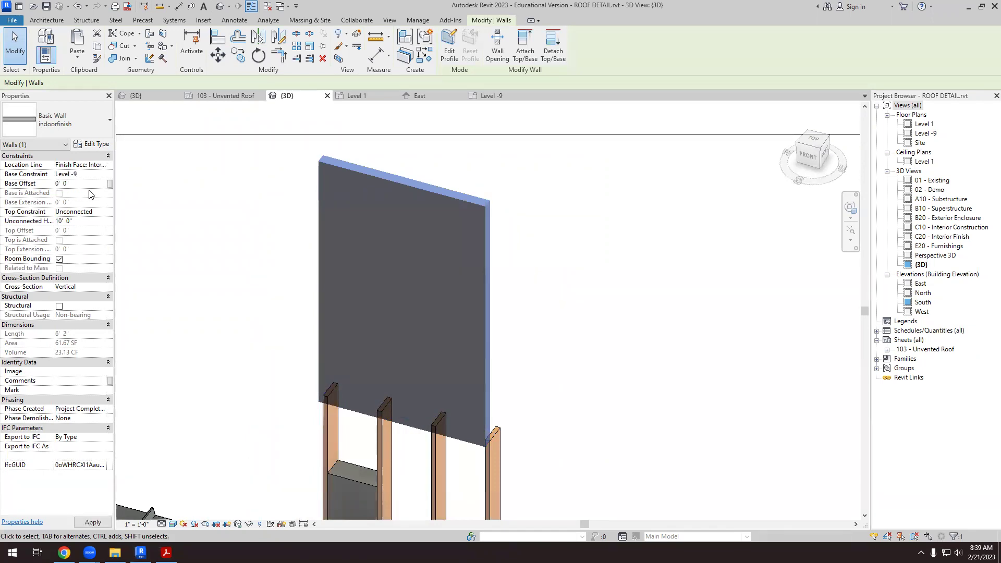
pyautogui.click(103, 213)
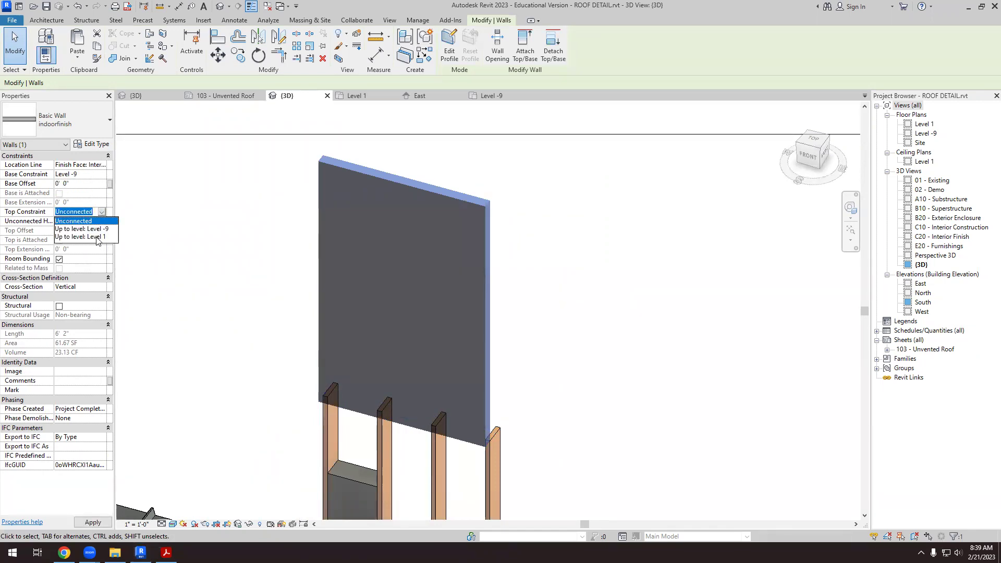
pyautogui.click(96, 237)
pyautogui.scroll(-5, 547, 277)
pyautogui.press('Escape')
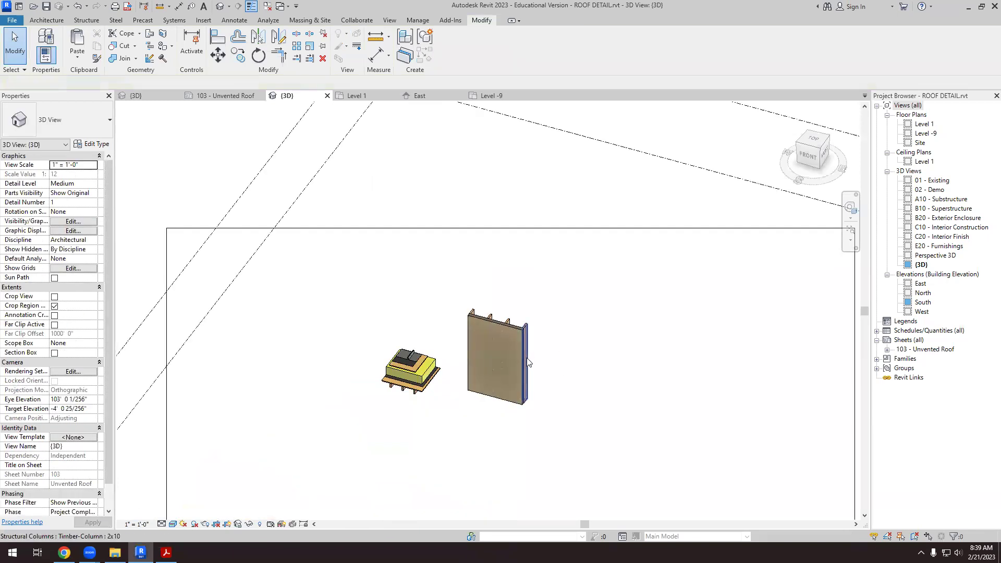
# - Set the 3D view's detail level to Fine and inspect the indoorfinish wall's top edge against the 2x10 columns
pyautogui.scroll(2, 528, 361)
pyautogui.keyDown('shift'); pyautogui.moveTo(528, 362); pyautogui.dragTo(615, 326, button='middle'); pyautogui.keyUp('shift')
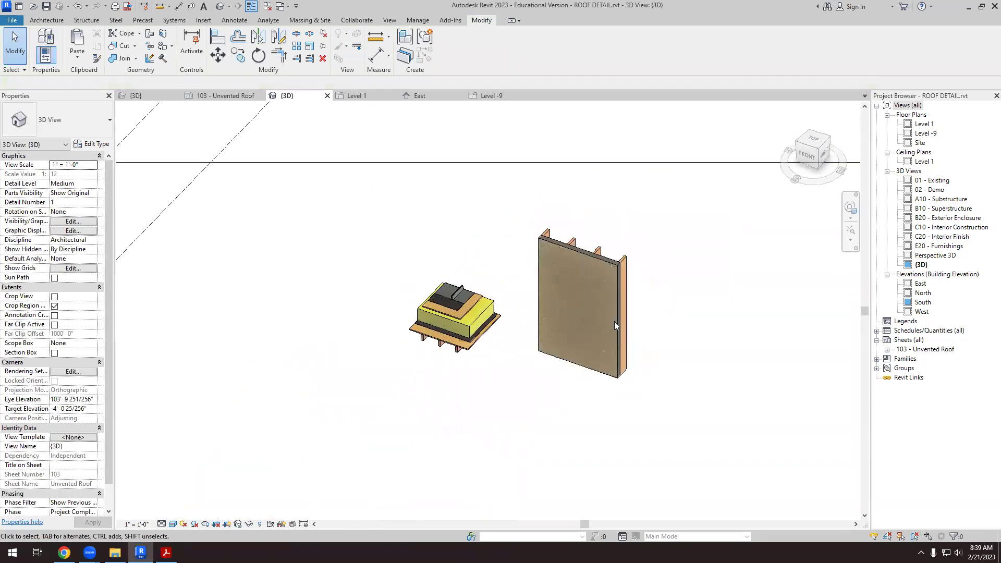
pyautogui.scroll(5, 644, 242)
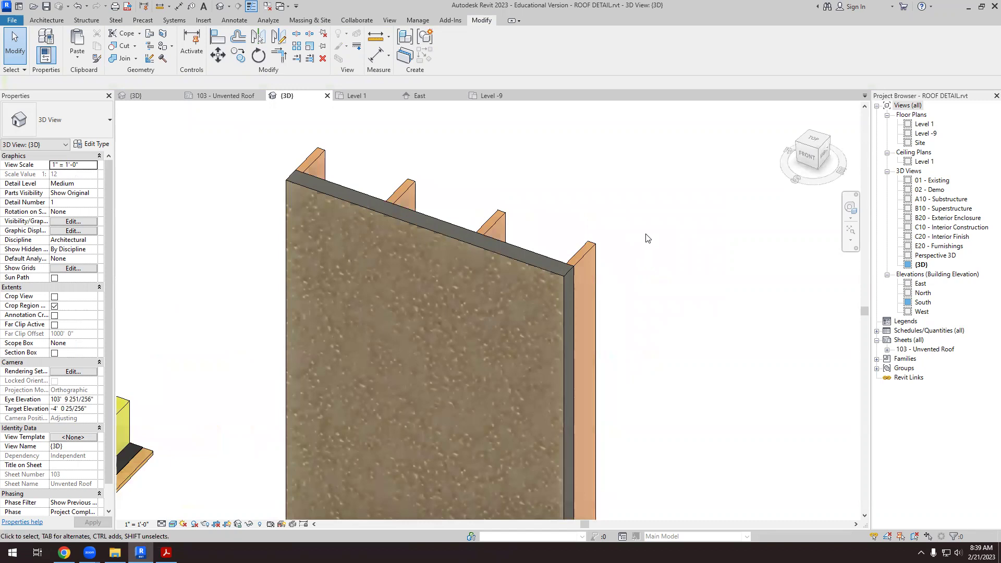
pyautogui.scroll(-3, 373, 230)
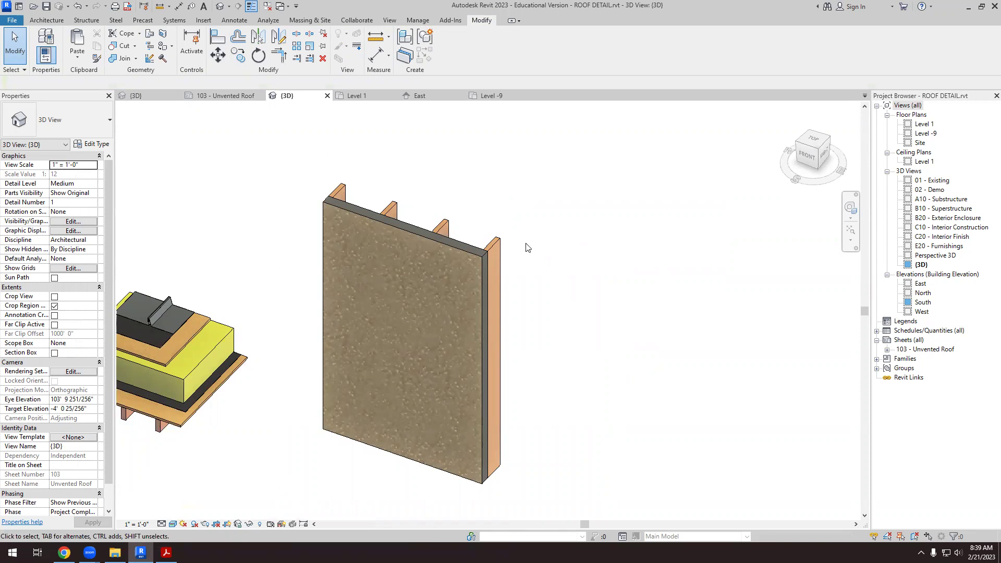
pyautogui.scroll(5, 426, 248)
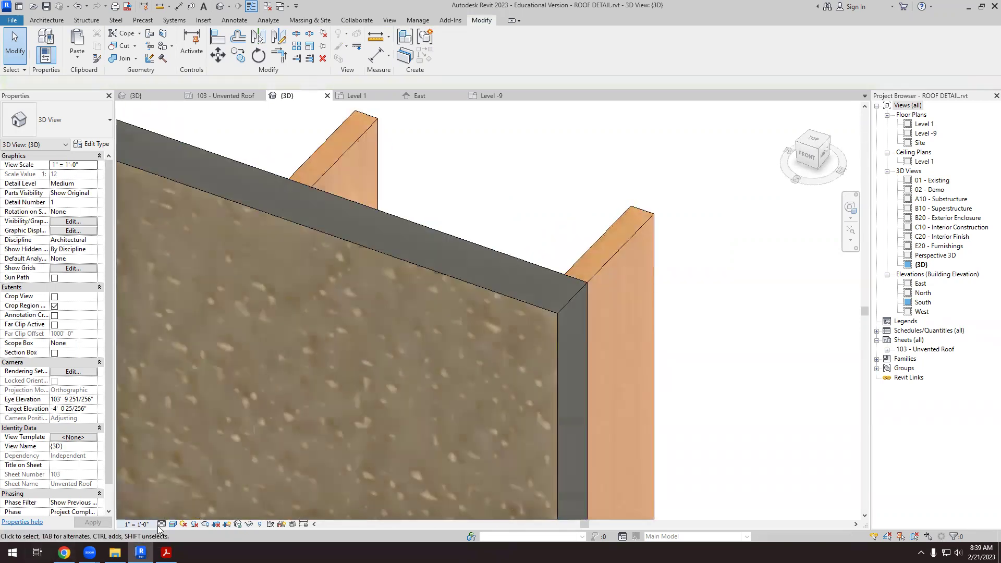
pyautogui.click(162, 524)
pyautogui.click(181, 514)
pyautogui.scroll(-2, 547, 215)
pyautogui.click(542, 292)
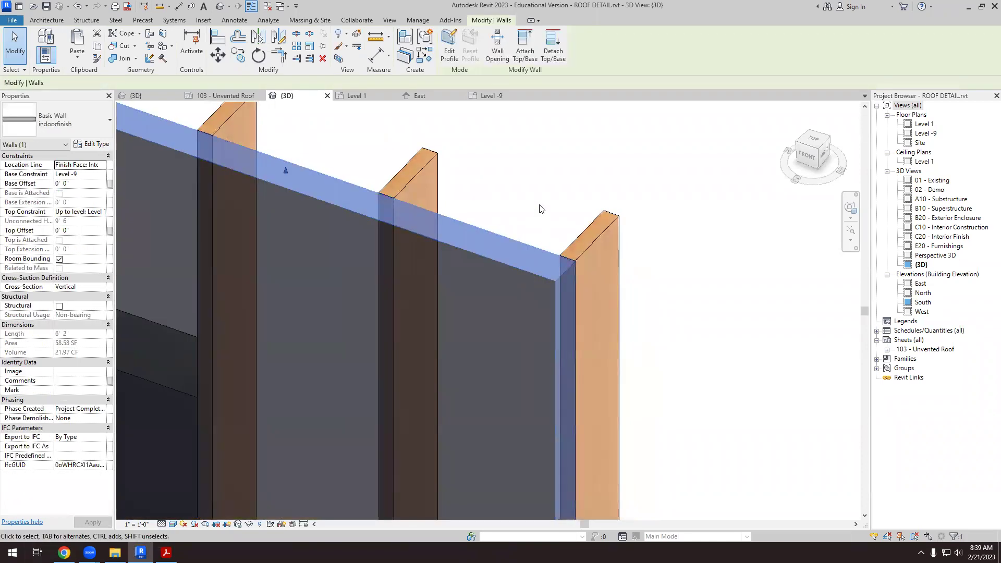
pyautogui.scroll(-3, 540, 208)
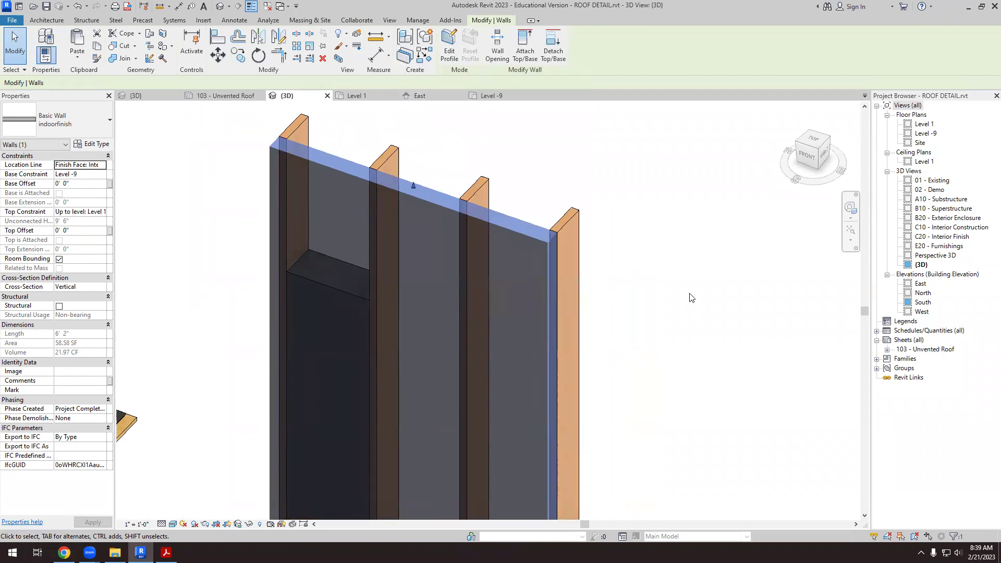
pyautogui.scroll(-3, 673, 324)
pyautogui.click(679, 354)
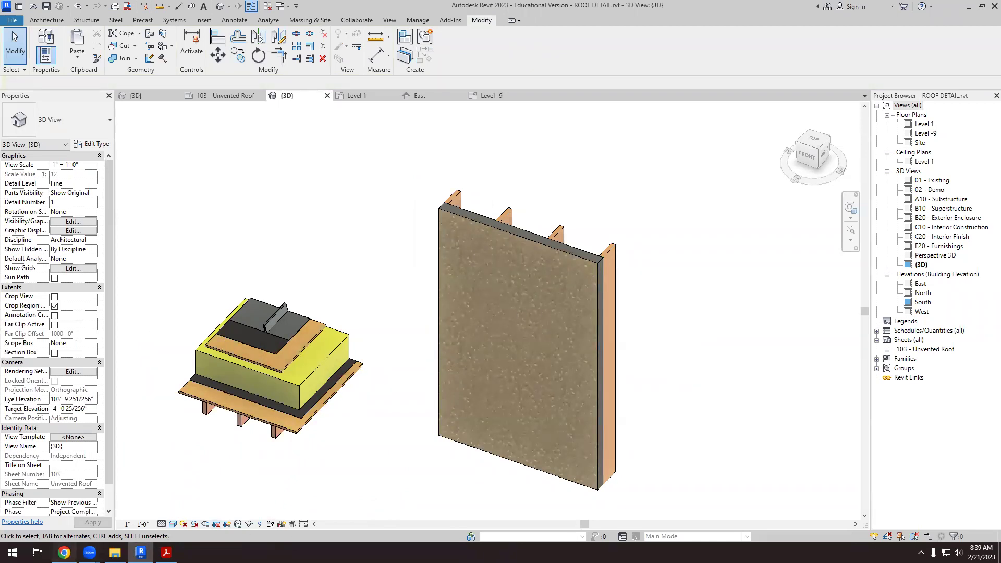
# - Switch to the browser to view the Bensonwood wall photo and the residential 3D wall detail images, and return to Revit's 3D view
pyautogui.click(64, 552)
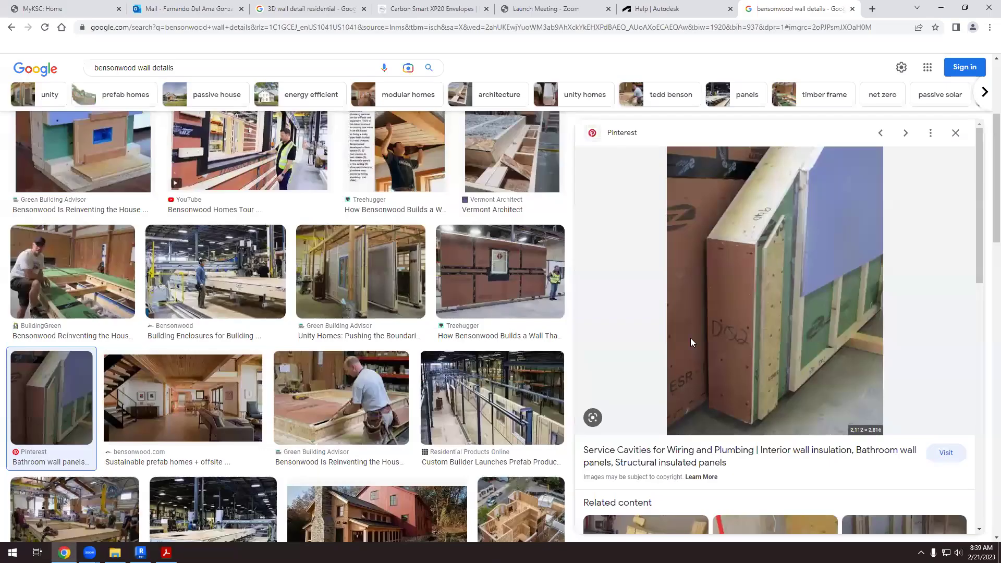
pyautogui.click(290, 10)
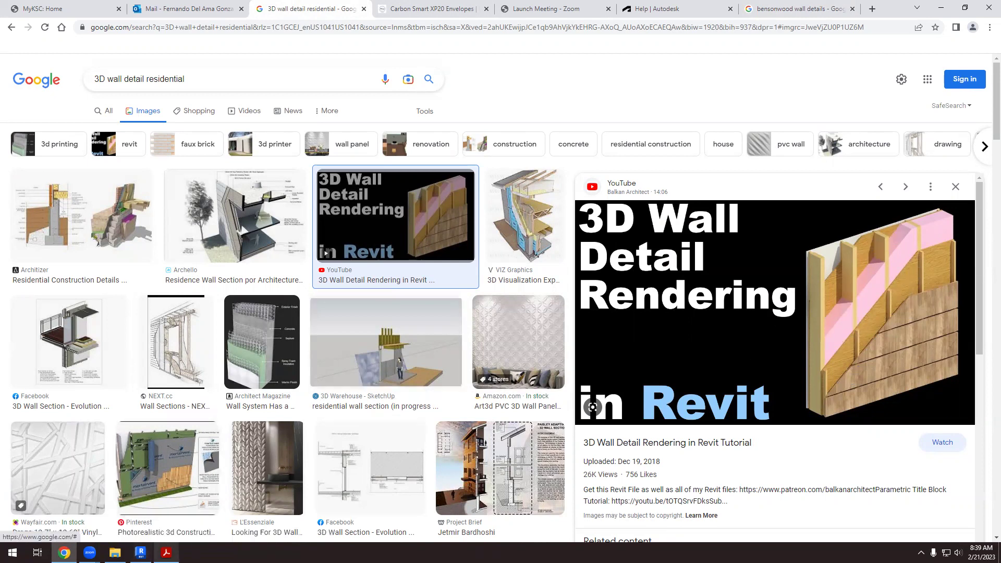
pyautogui.click(140, 553)
pyautogui.keyDown('shift'); pyautogui.moveTo(592, 212); pyautogui.dragTo(624, 288, button='middle'); pyautogui.keyUp('shift')
pyautogui.scroll(5, 587, 193)
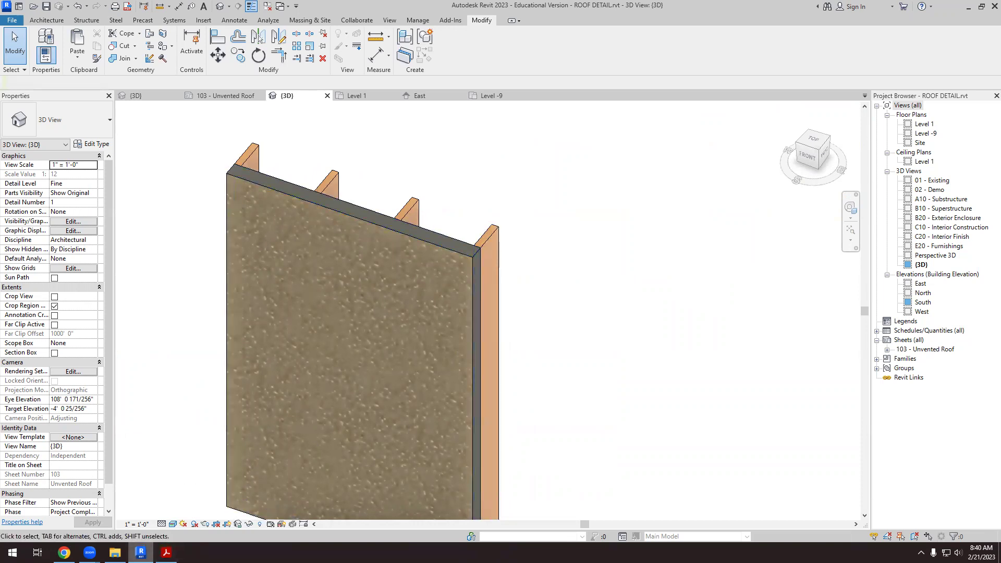
# - Switch to the Tektoniks guide PDF and read the weather resistant barrier specification for the wood fiberboard walls, highlighting the PHlex dimensions note
pyautogui.click(166, 553)
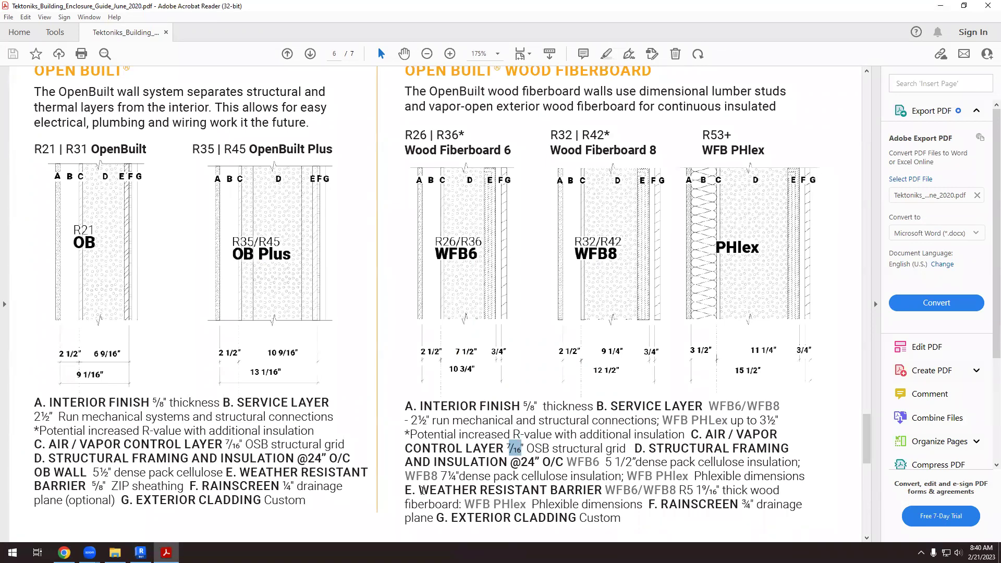
pyautogui.moveTo(421, 491); pyautogui.dragTo(628, 504)
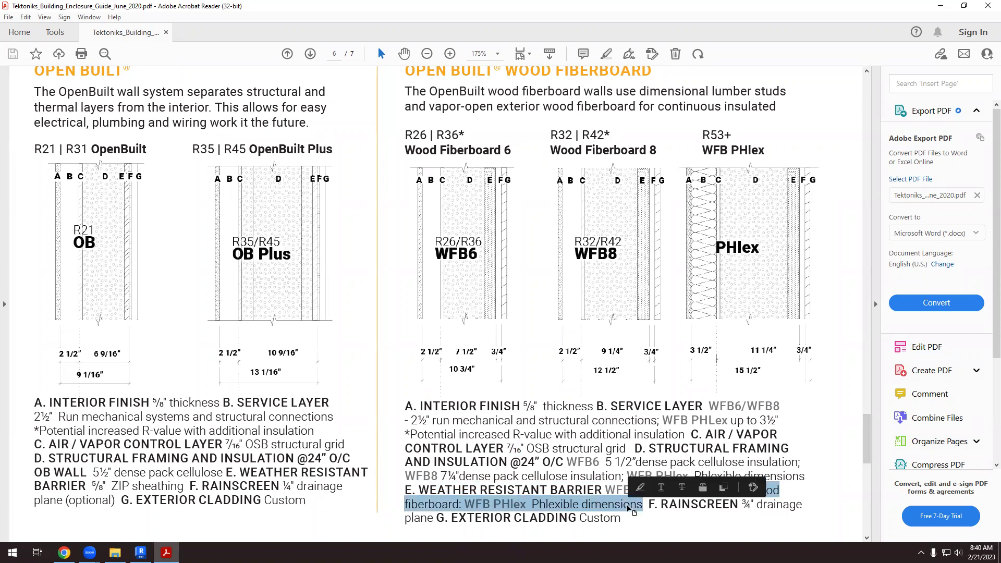
pyautogui.click(609, 505)
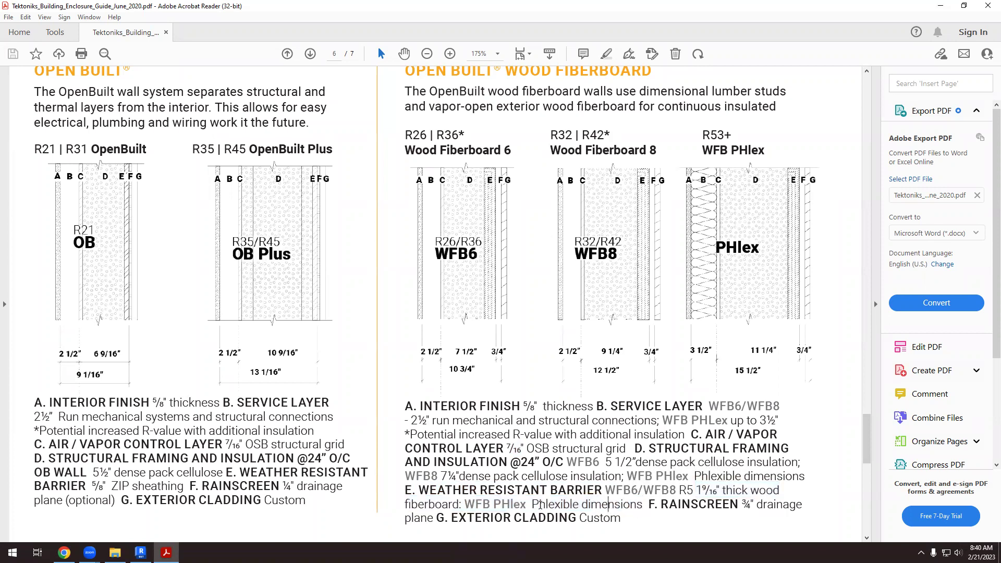
pyautogui.moveTo(533, 505); pyautogui.dragTo(628, 504)
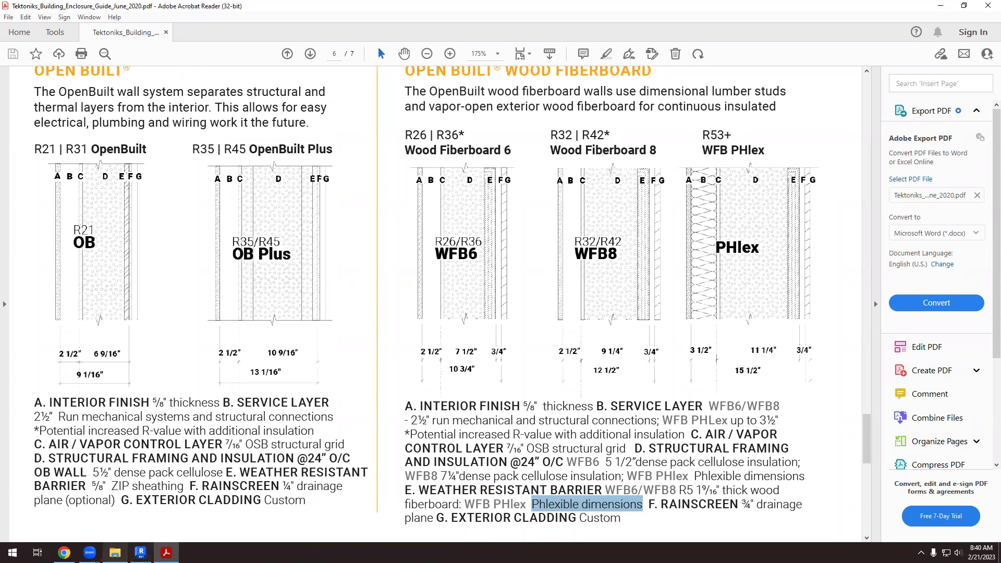
# - Examine the page 4 building cutaways in the guide, comparing the ZIP-sheathed wall with the blue-membrane wall and its cladding strips
pyautogui.scroll(3, 317, 399)
pyautogui.scroll(15, 317, 399)
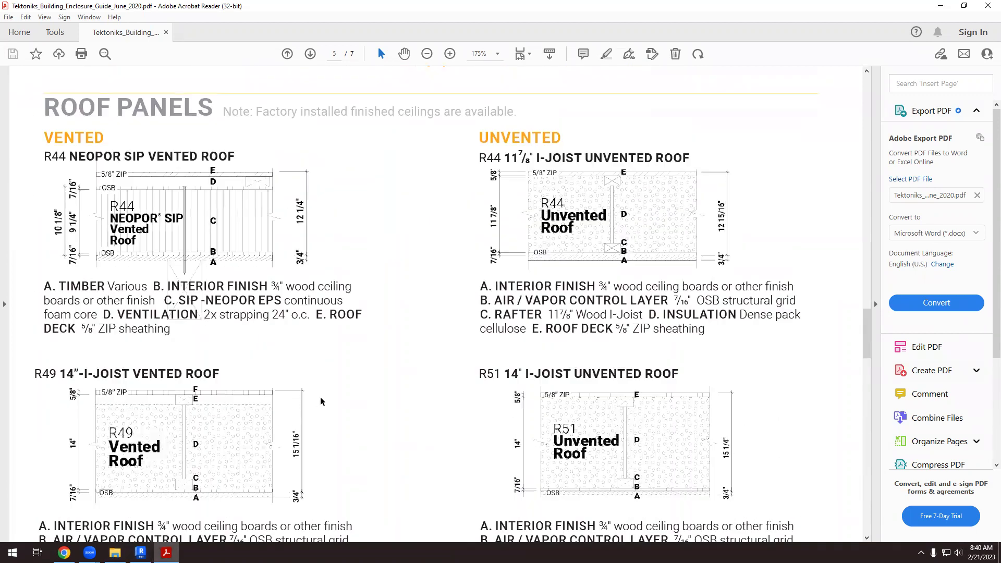
pyautogui.scroll(2, 223, 398)
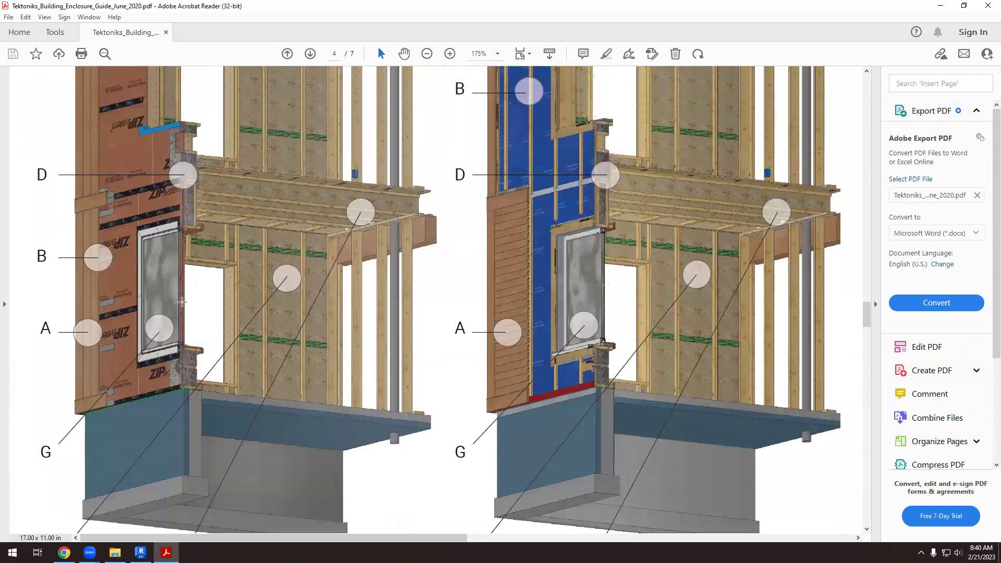
pyautogui.scroll(3, 119, 157)
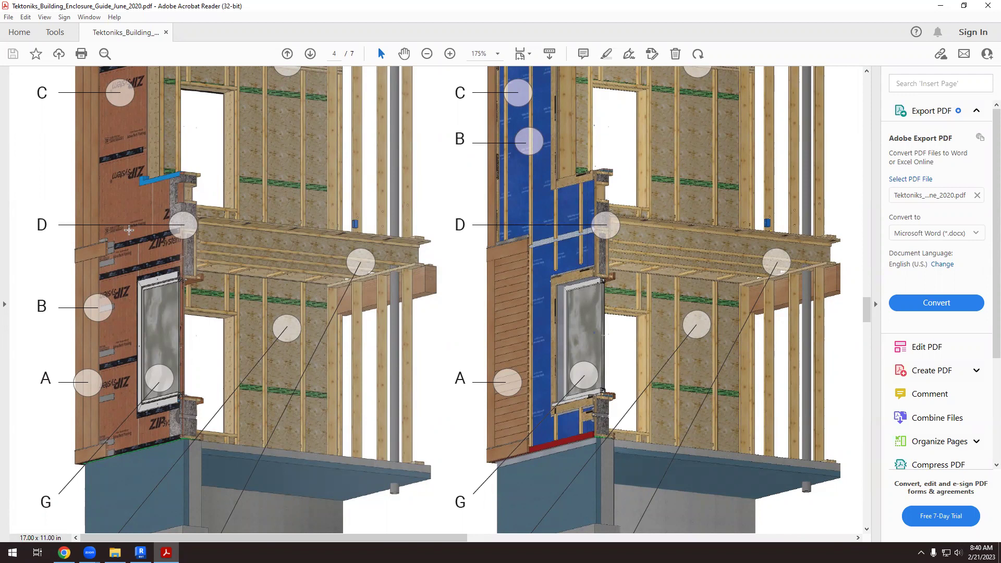
pyautogui.scroll(1, 175, 193)
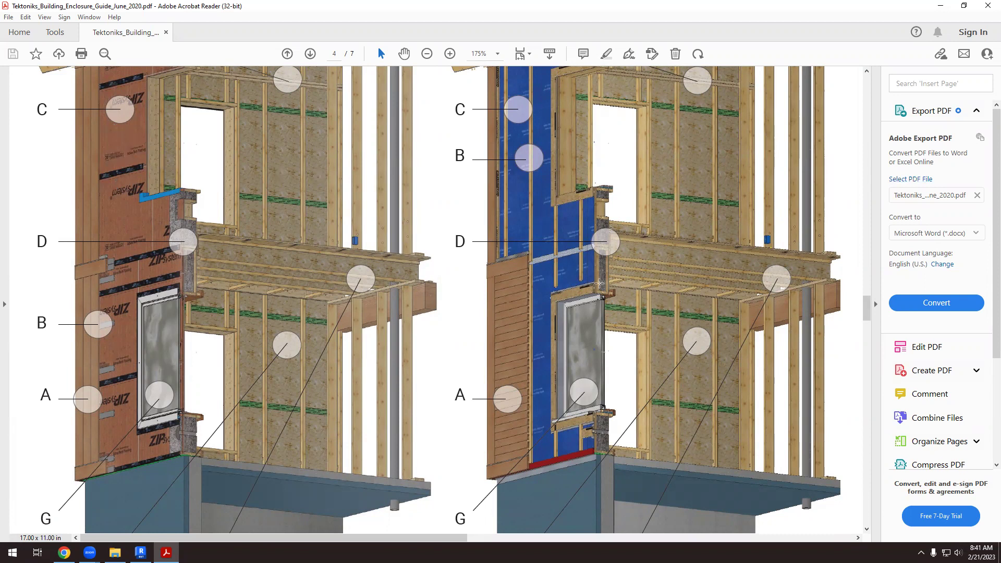
pyautogui.scroll(1, 596, 283)
pyautogui.scroll(3, 597, 283)
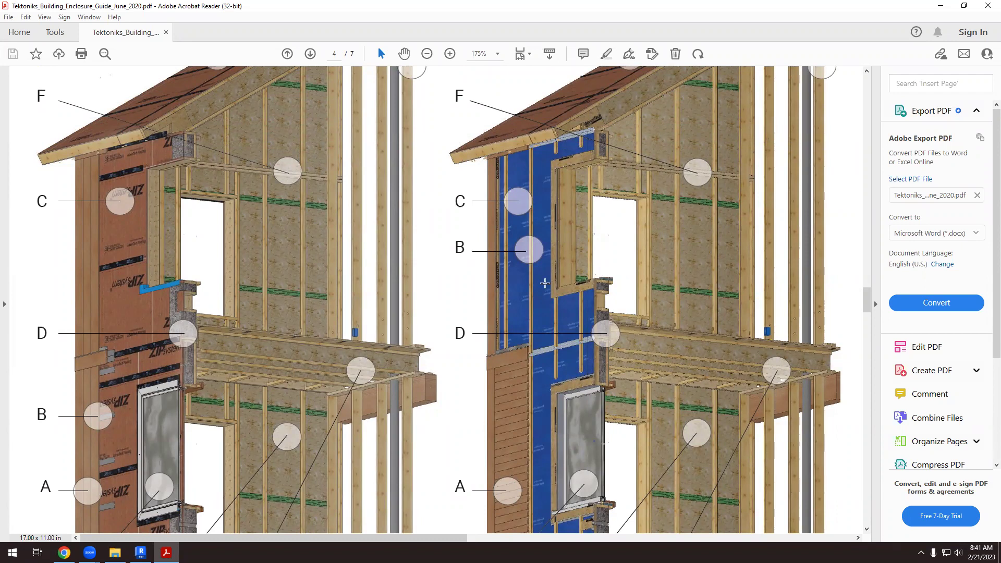
pyautogui.click(140, 552)
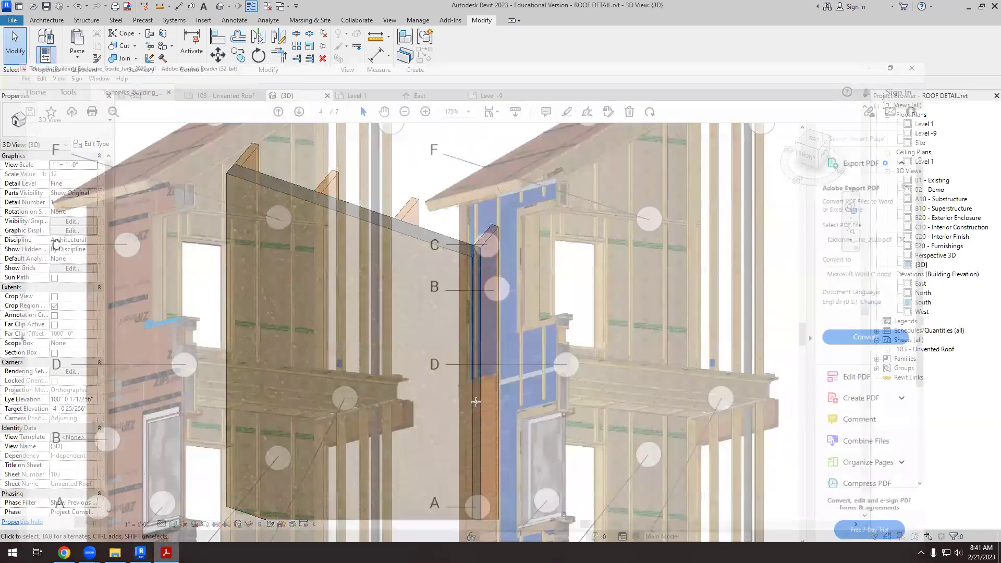
# - Read the rainscreen thickness and exterior cladding entries for the wood fiberboard walls on the guide's Wall Panels page
pyautogui.keyDown('ctrl'); pyautogui.scroll(-4, 614, 370); pyautogui.keyUp('ctrl')
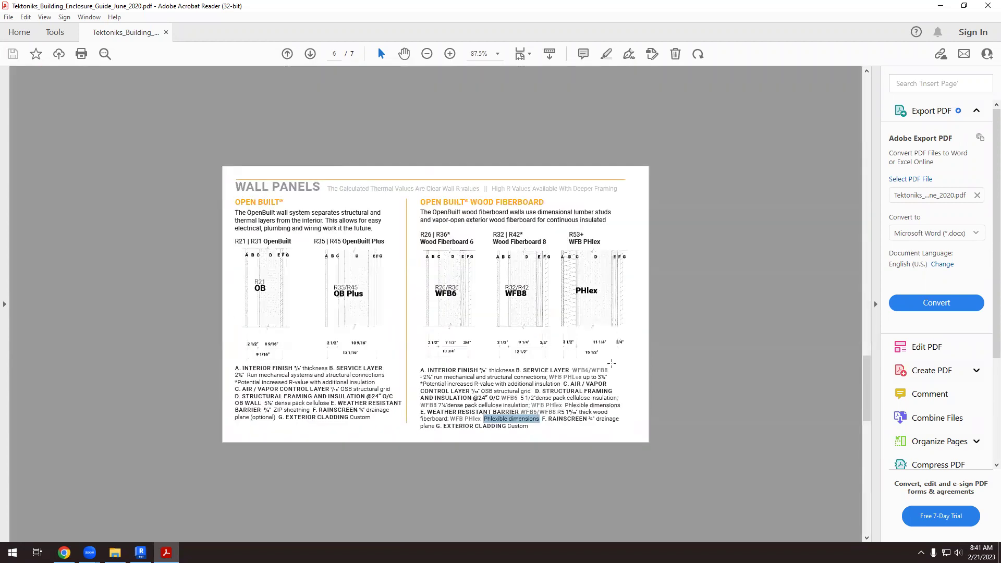
pyautogui.keyDown('ctrl'); pyautogui.scroll(3, 612, 364); pyautogui.keyUp('ctrl')
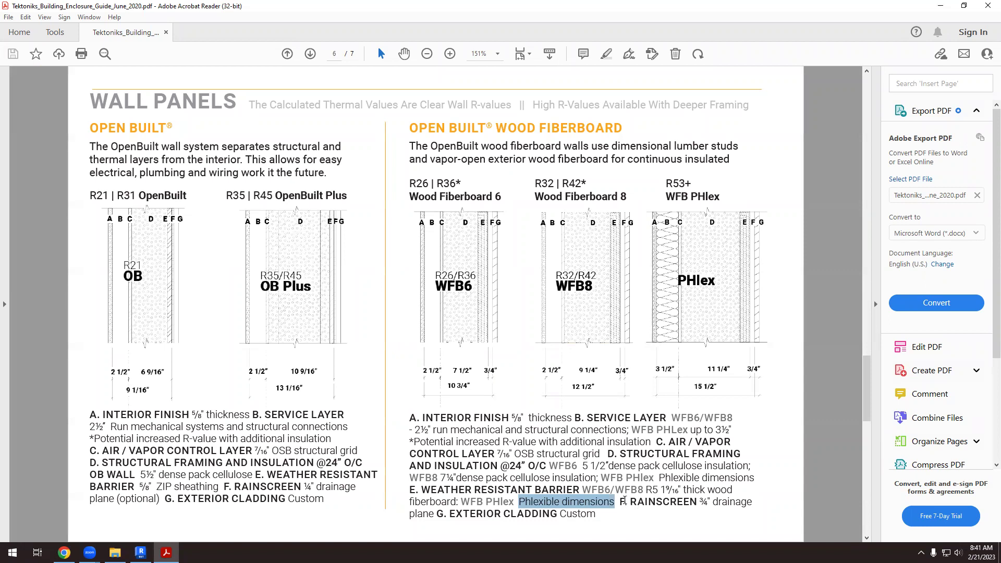
pyautogui.moveTo(700, 501); pyautogui.dragTo(711, 504)
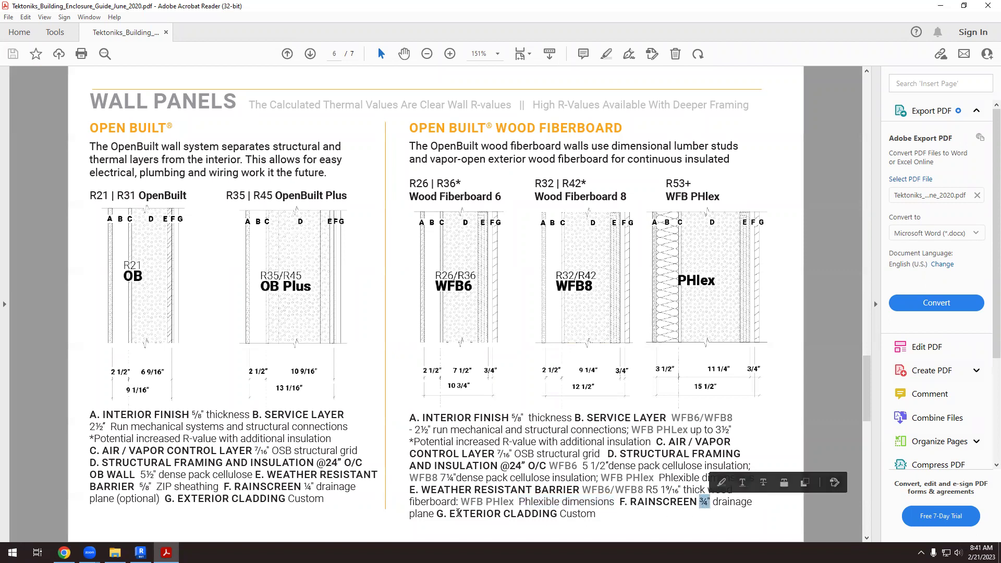
pyautogui.moveTo(450, 513); pyautogui.dragTo(589, 517)
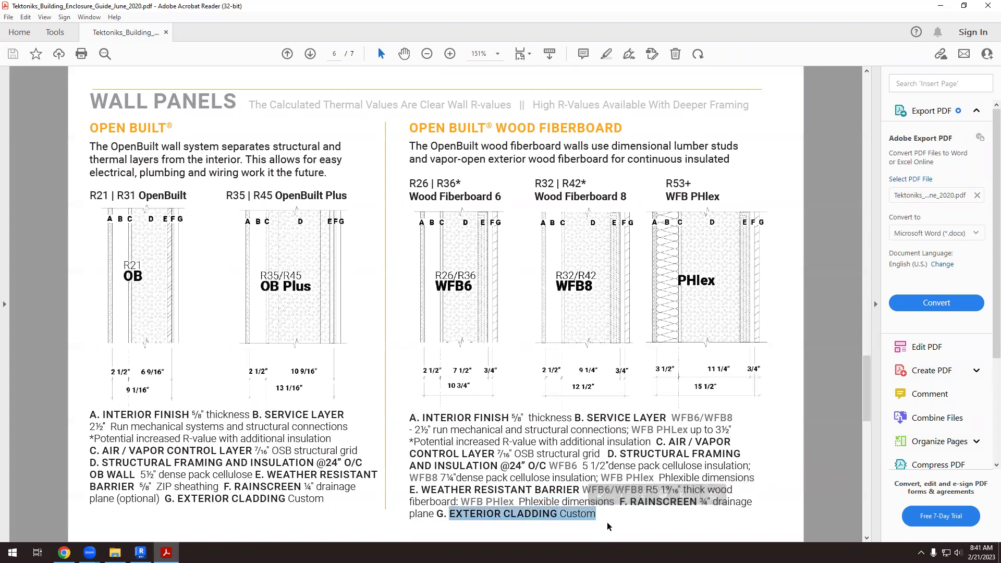
pyautogui.click(714, 429)
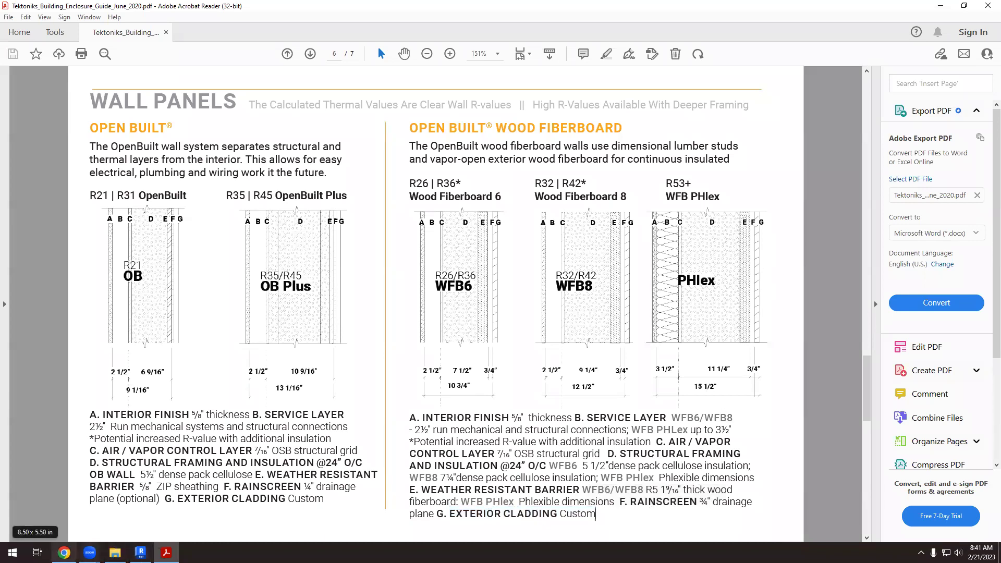
# - Switch to the browser's Bensonwood wall details image results, look through the panel photos and open the Bensonwood Homes Tour preview
pyautogui.click(64, 552)
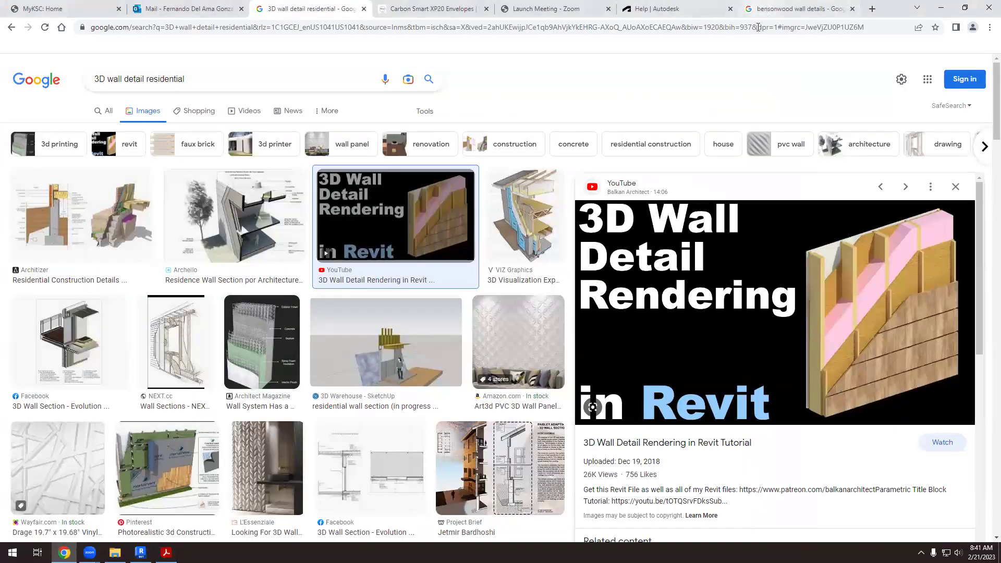
pyautogui.click(767, 9)
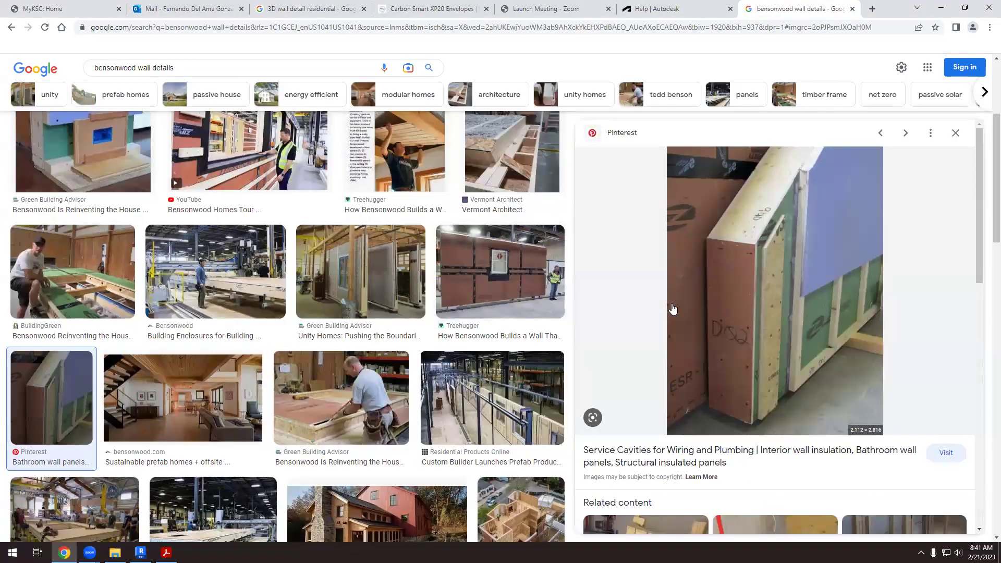
pyautogui.scroll(4, 300, 332)
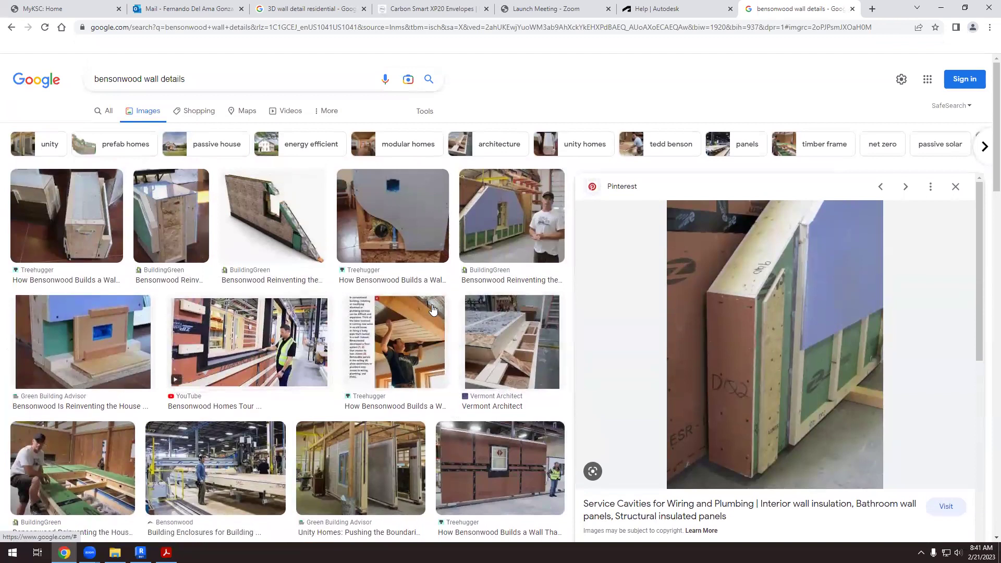
pyautogui.scroll(-7, 430, 317)
pyautogui.scroll(-5, 677, 393)
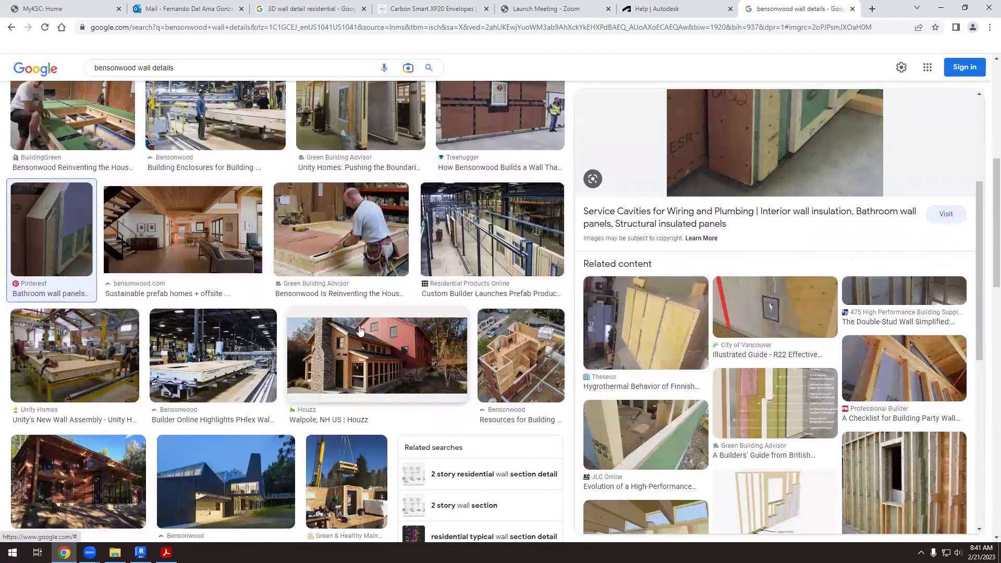
pyautogui.scroll(2, 360, 324)
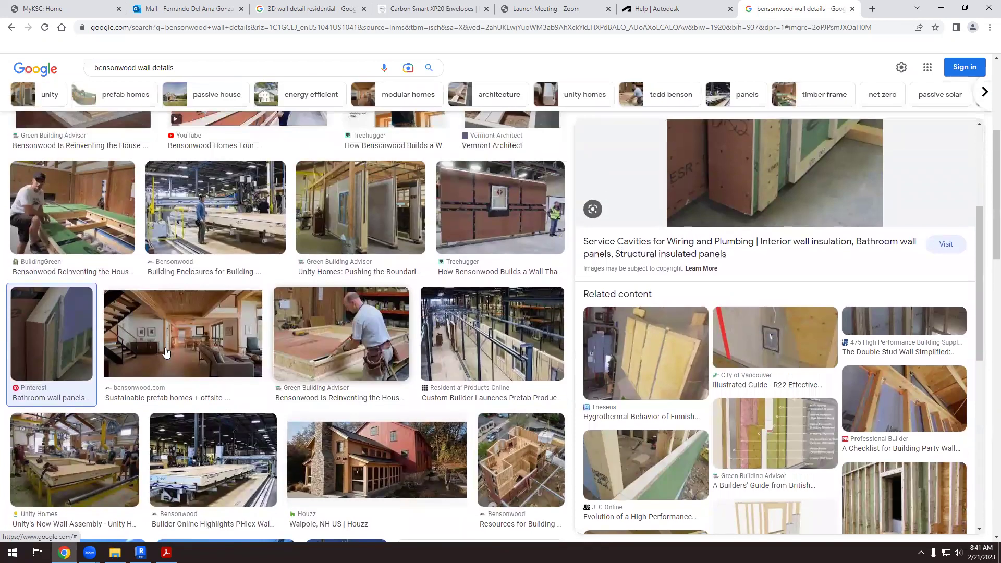
pyautogui.scroll(2, 412, 314)
pyautogui.scroll(3, 412, 313)
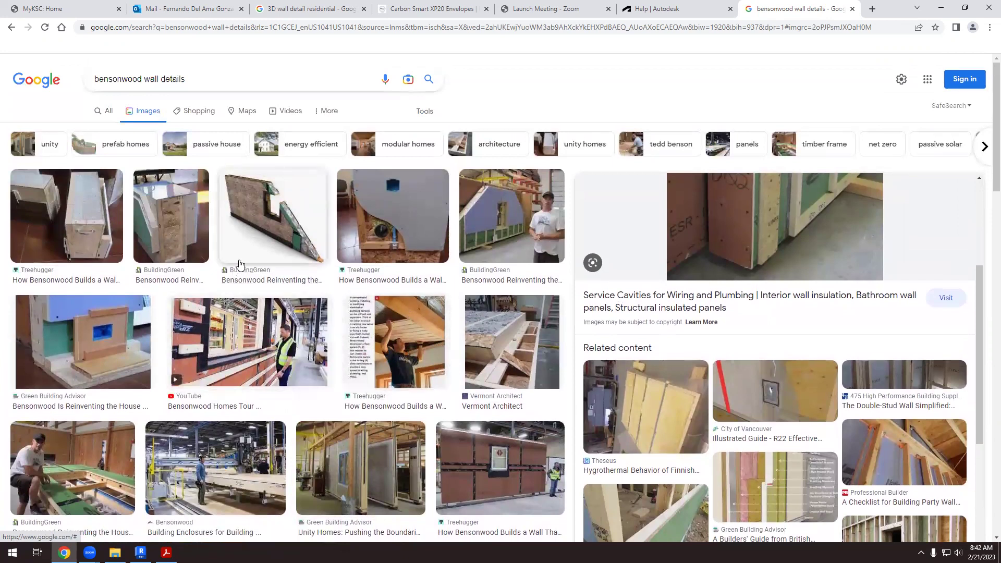
pyautogui.scroll(-3, 239, 264)
pyautogui.click(225, 207)
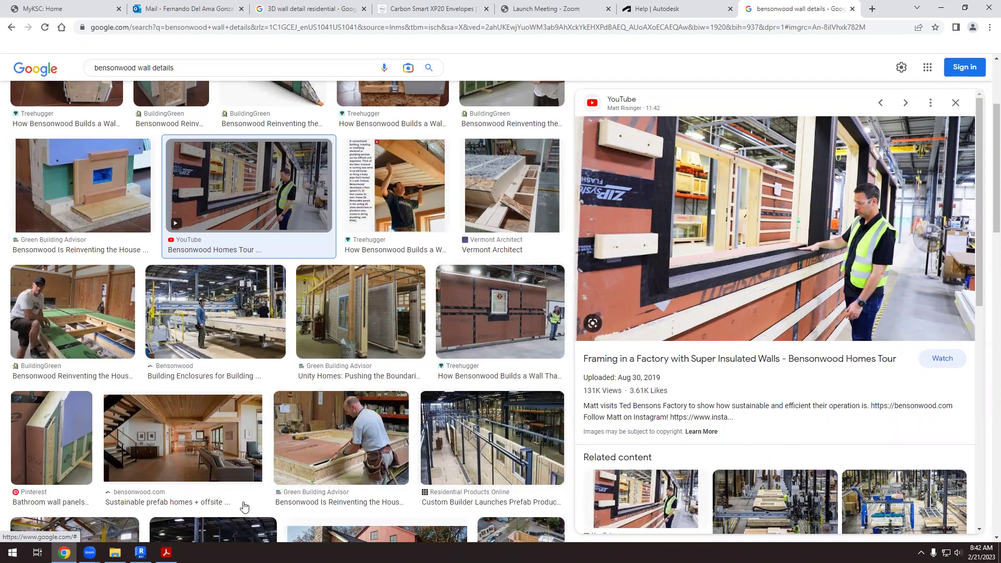
# - Switch back to Revit, select the indoorfinish wall and examine the assembly from the exposed side of the 2x10 columns
pyautogui.moveTo(167, 553)
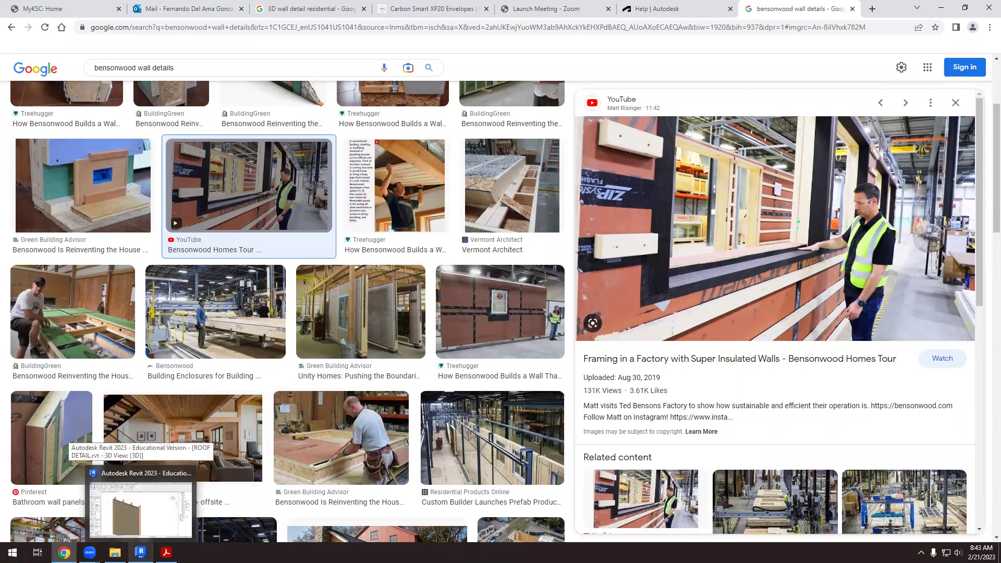
pyautogui.click(141, 508)
pyautogui.keyDown('shift'); pyautogui.moveTo(600, 218); pyautogui.dragTo(599, 349, button='middle'); pyautogui.keyUp('shift')
pyautogui.scroll(-5, 418, 287)
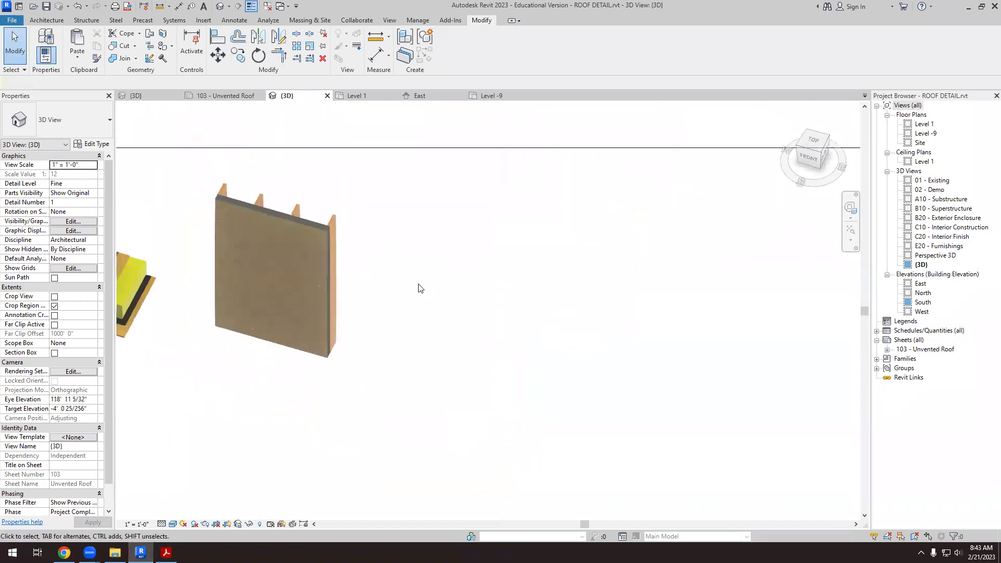
pyautogui.click(381, 277)
pyautogui.scroll(-3, 438, 263)
pyautogui.keyDown('shift'); pyautogui.moveTo(438, 263); pyautogui.dragTo(282, 264, button='middle'); pyautogui.keyUp('shift')
pyautogui.scroll(4, 449, 292)
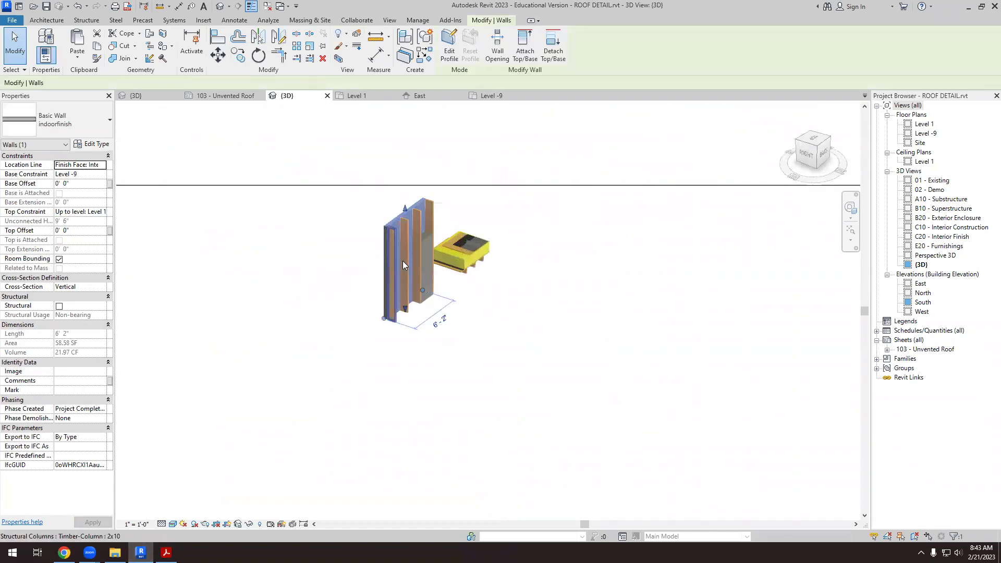
# - Deselect the indoorfinish wall and create an in-place model component in the Walls category with the default name
pyautogui.scroll(5, 448, 245)
pyautogui.click(486, 185)
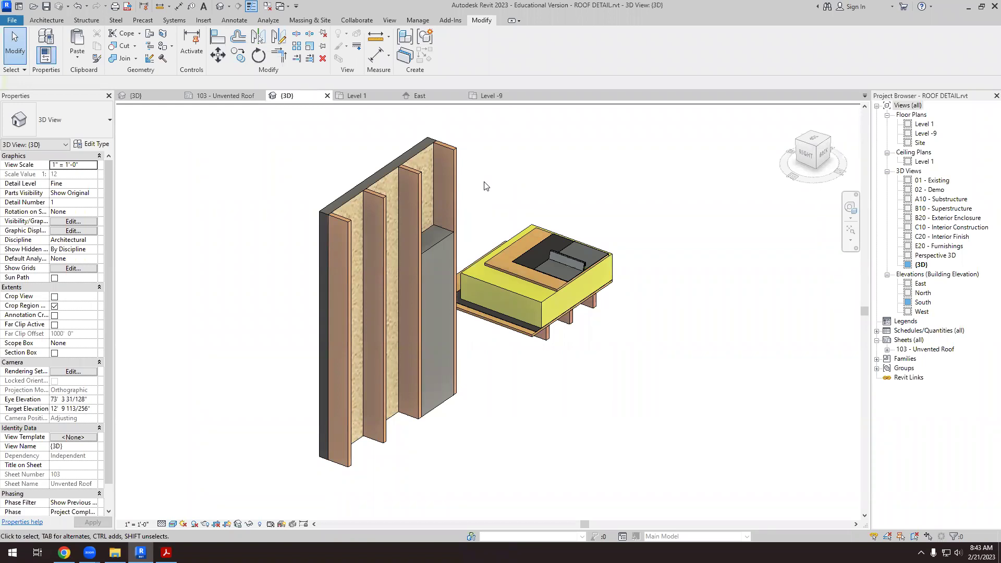
pyautogui.moveTo(396, 235); pyautogui.dragTo(380, 250, button='middle')
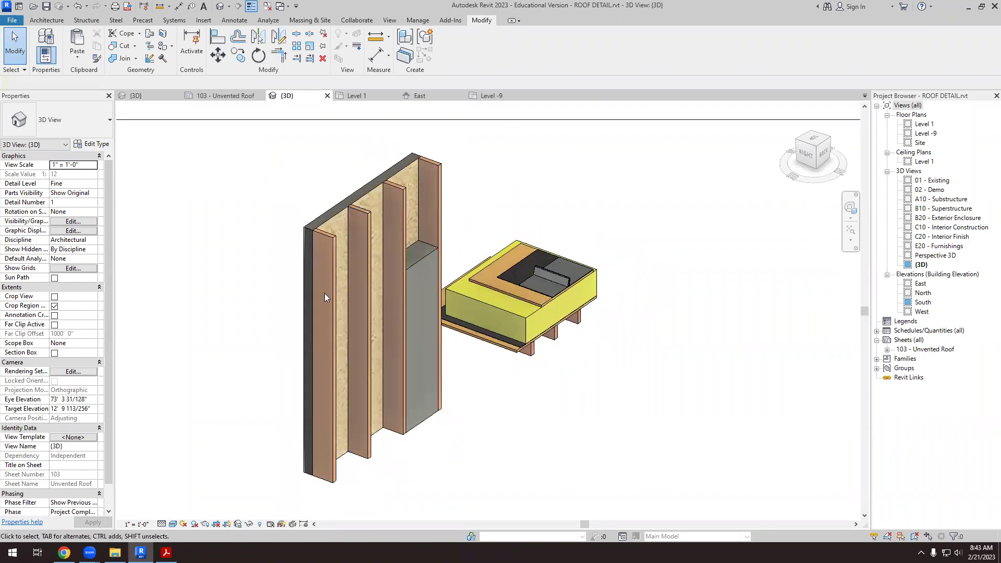
pyautogui.keyDown('shift'); pyautogui.moveTo(325, 297); pyautogui.dragTo(333, 331, button='middle'); pyautogui.keyUp('shift')
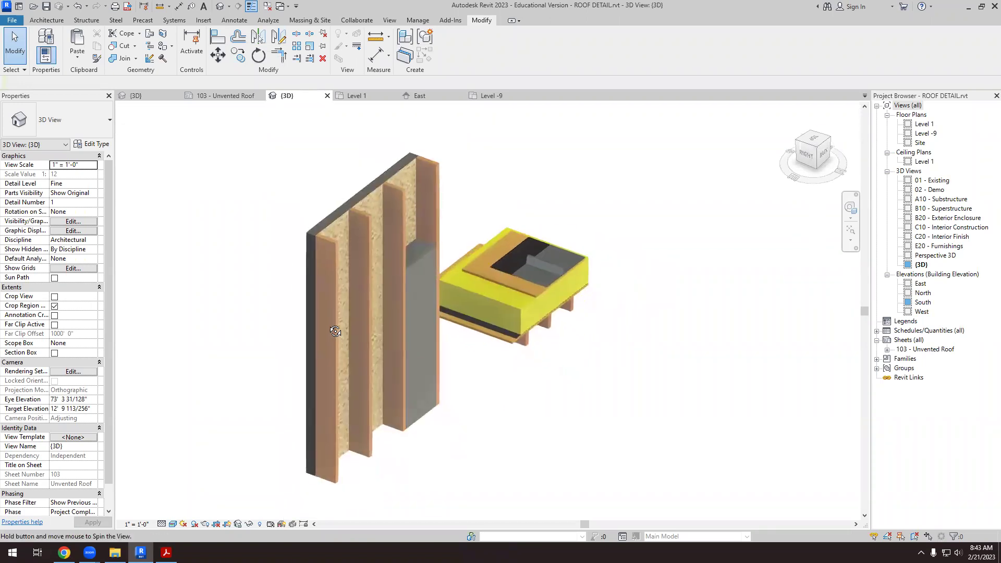
pyautogui.click(49, 20)
pyautogui.click(123, 53)
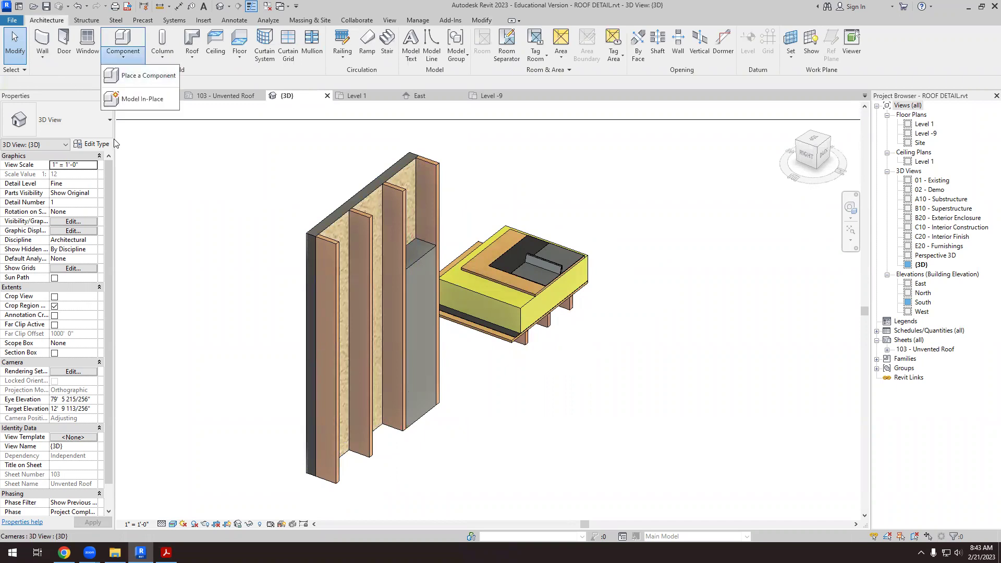
pyautogui.click(131, 99)
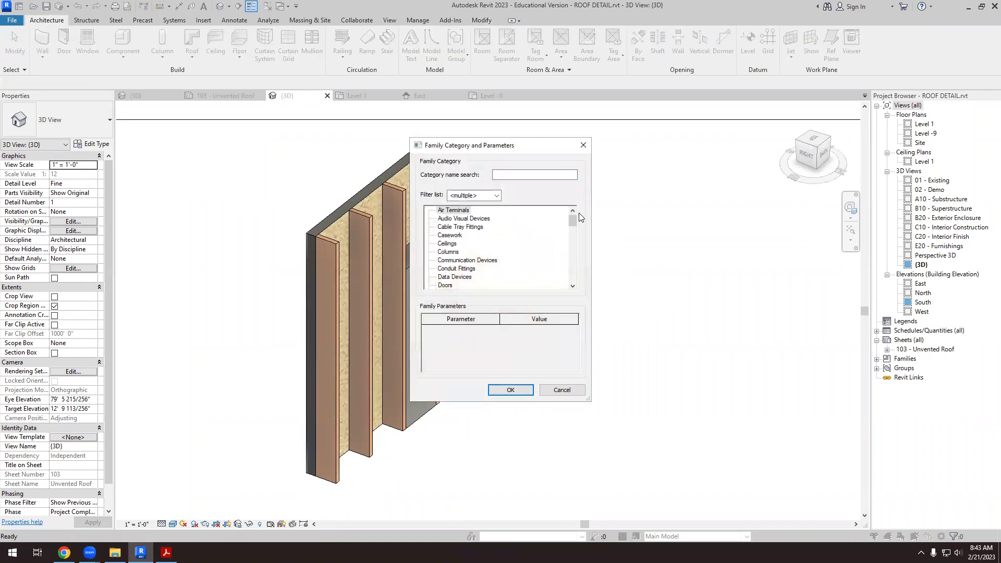
pyautogui.moveTo(573, 221); pyautogui.dragTo(573, 281)
pyautogui.click(445, 277)
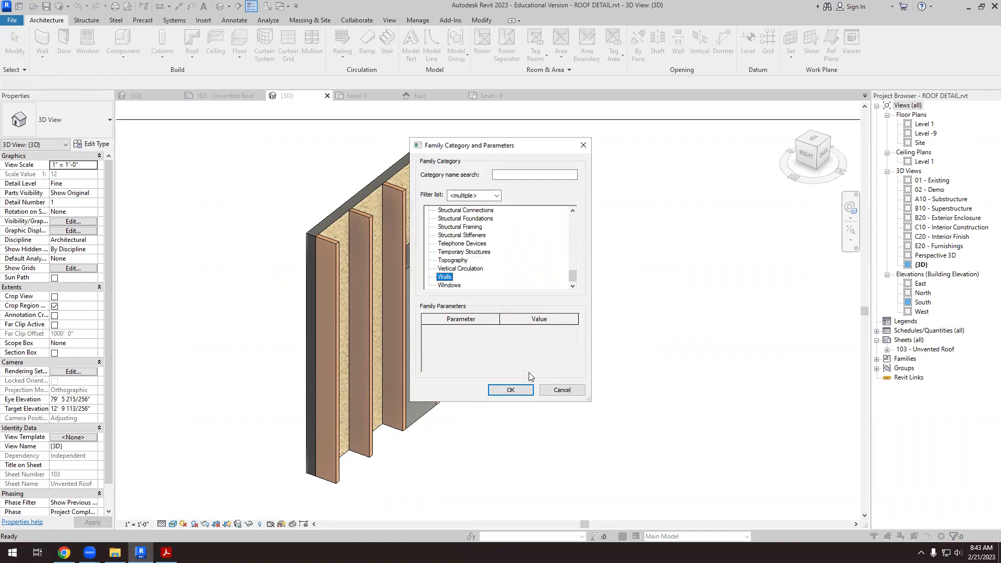
pyautogui.click(511, 390)
pyautogui.click(513, 297)
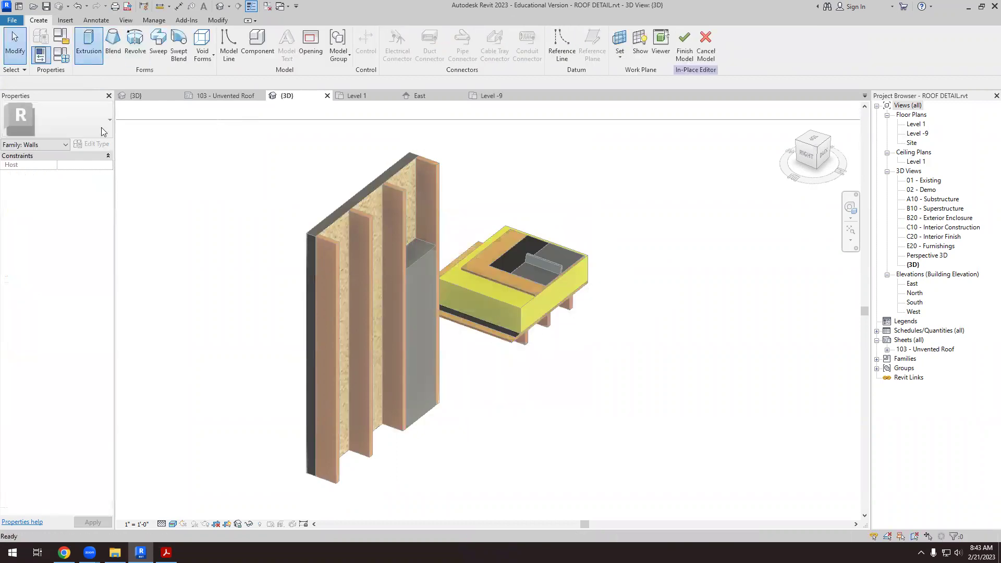
# - Start an extrusion for the in-place wall and set its work plane to Level : Level -9
pyautogui.click(88, 45)
pyautogui.scroll(3, 414, 412)
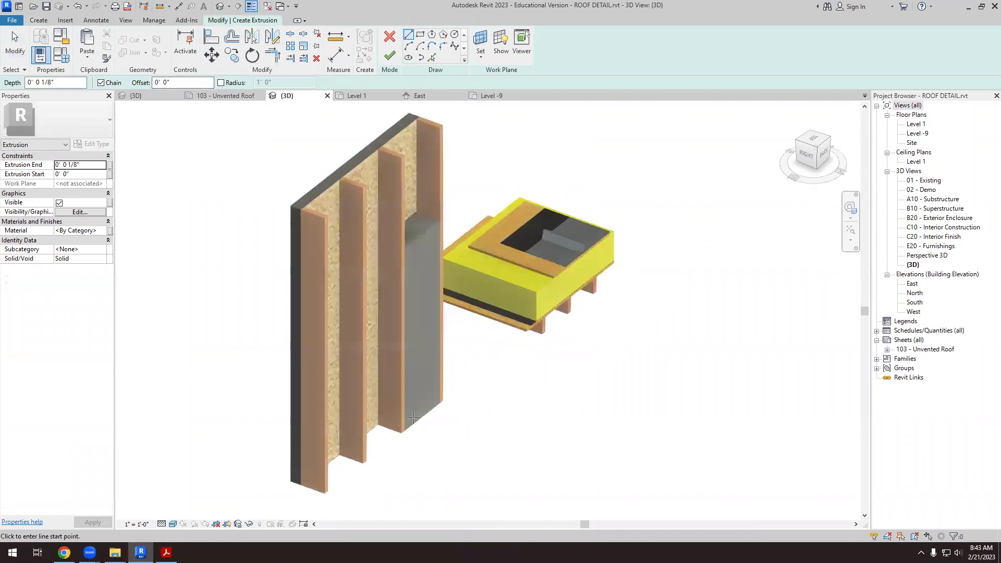
pyautogui.click(484, 56)
pyautogui.click(498, 77)
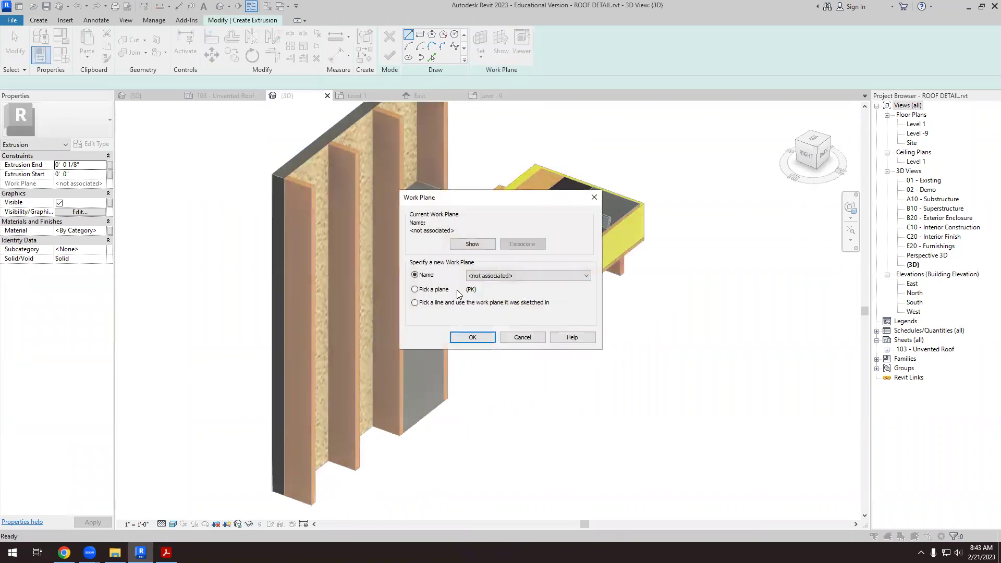
pyautogui.click(548, 276)
pyautogui.click(498, 299)
pyautogui.click(473, 338)
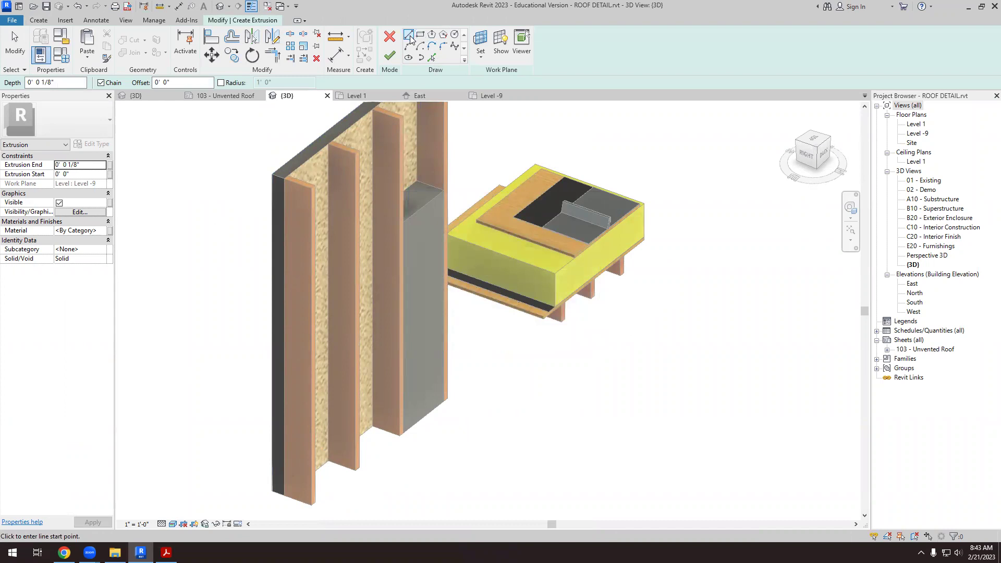
# - Sketch the profile's first line, about 6' 3" long, along the base of the 2x10 columns' exposed faces, from the insulation-side end column to the opposite end column
pyautogui.scroll(3, 436, 459)
pyautogui.click(452, 363)
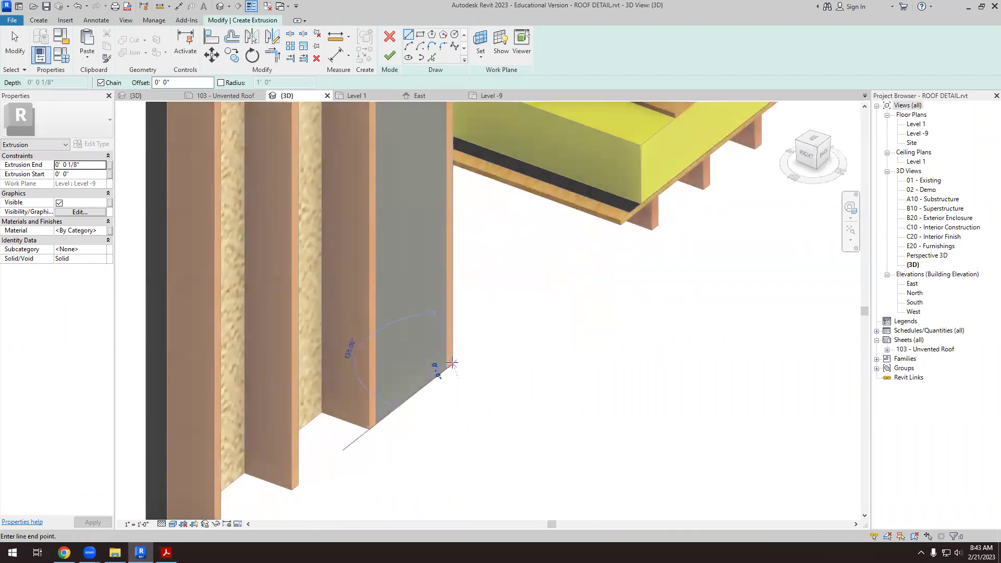
pyautogui.scroll(-4, 443, 381)
pyautogui.scroll(4, 333, 464)
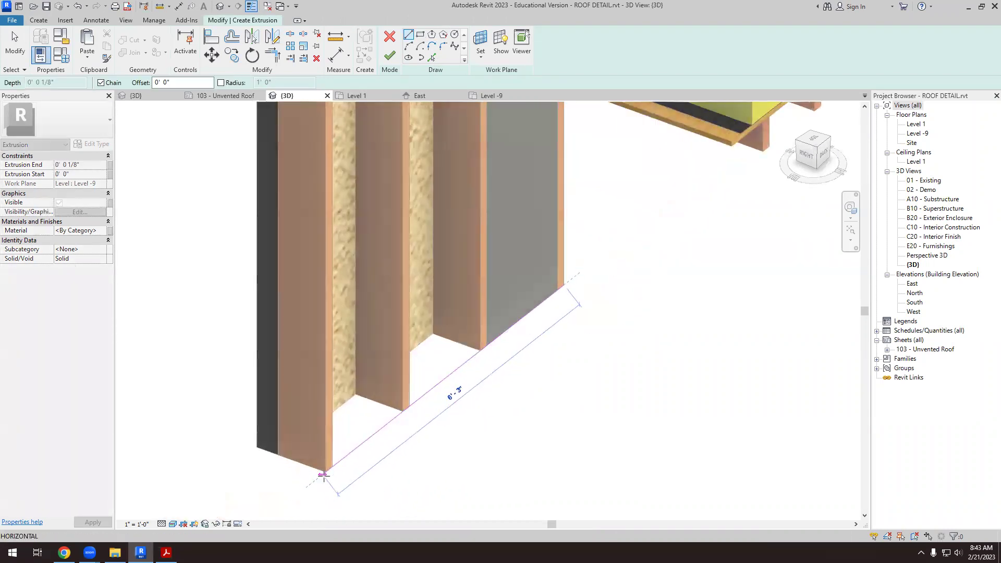
pyautogui.scroll(3, 323, 474)
pyautogui.click(325, 468)
pyautogui.scroll(3, 330, 475)
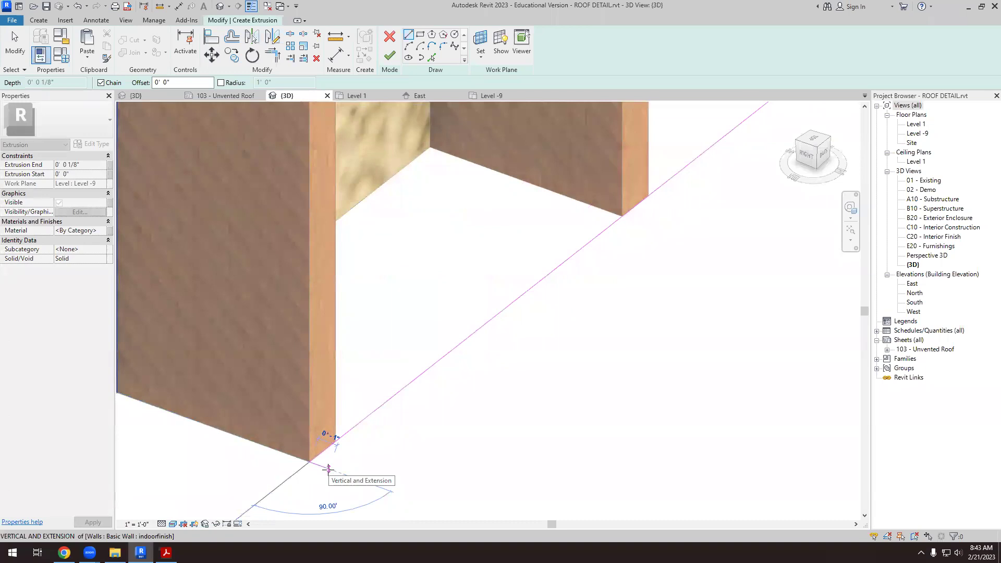
pyautogui.write('0')
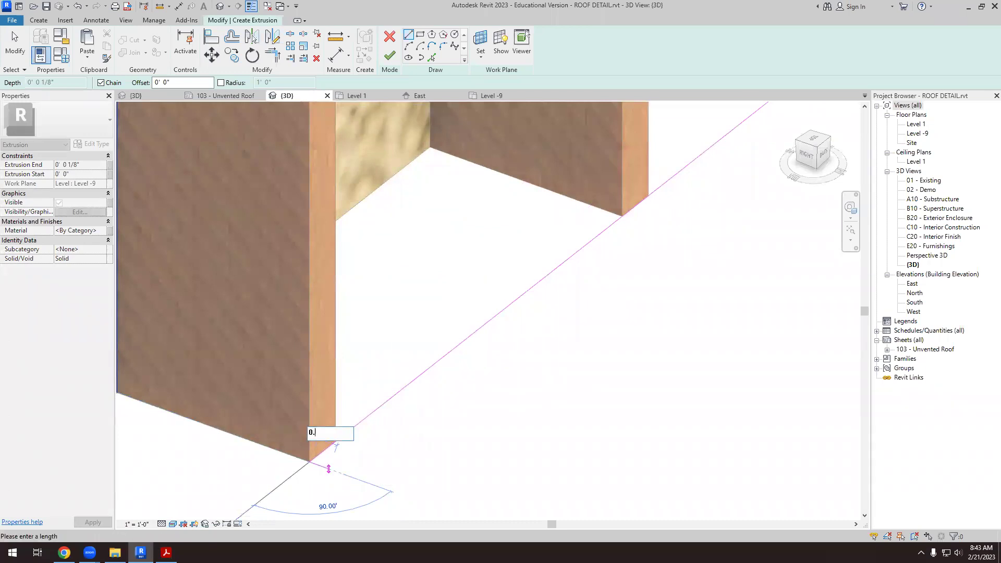
pyautogui.write('.75')
pyautogui.press('Return')
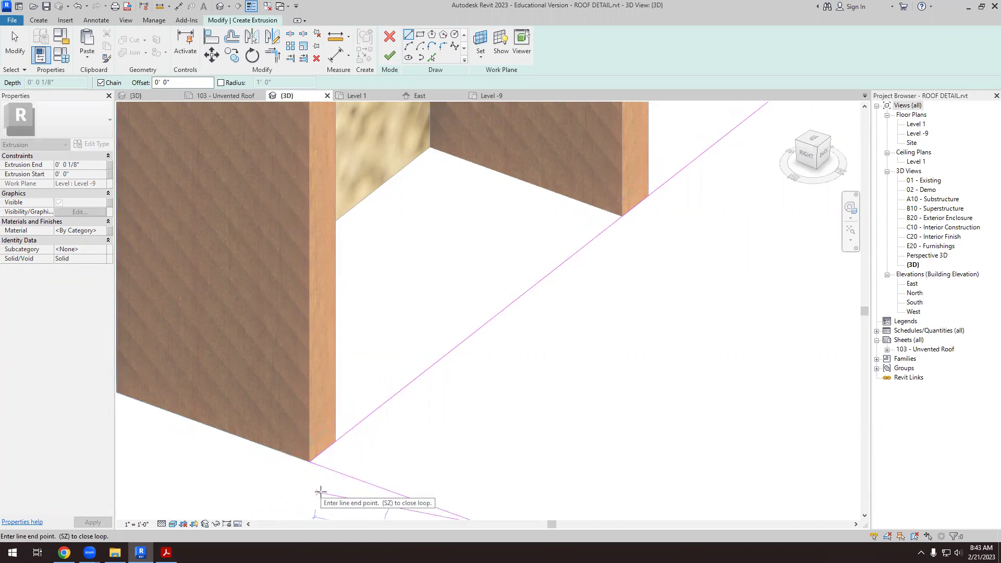
pyautogui.press('Escape')
pyautogui.press('Escape')
pyautogui.scroll(-3, 369, 459)
pyautogui.click(393, 483)
pyautogui.press('Delete')
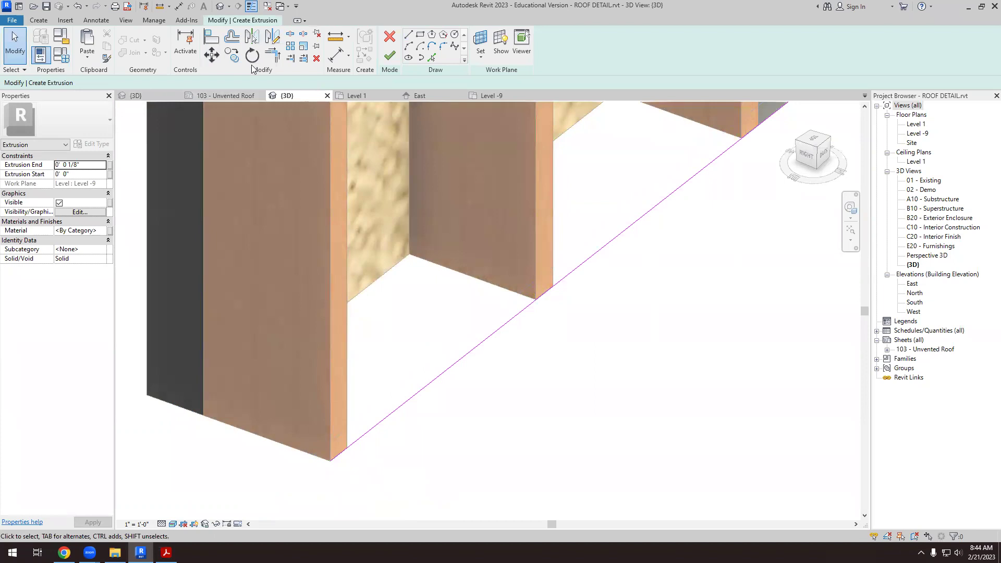
# - Sketch a 0.75" line outward from the bottom corner of the end stud, perpendicular to the existing long sketch line
pyautogui.click(409, 34)
pyautogui.scroll(2, 331, 461)
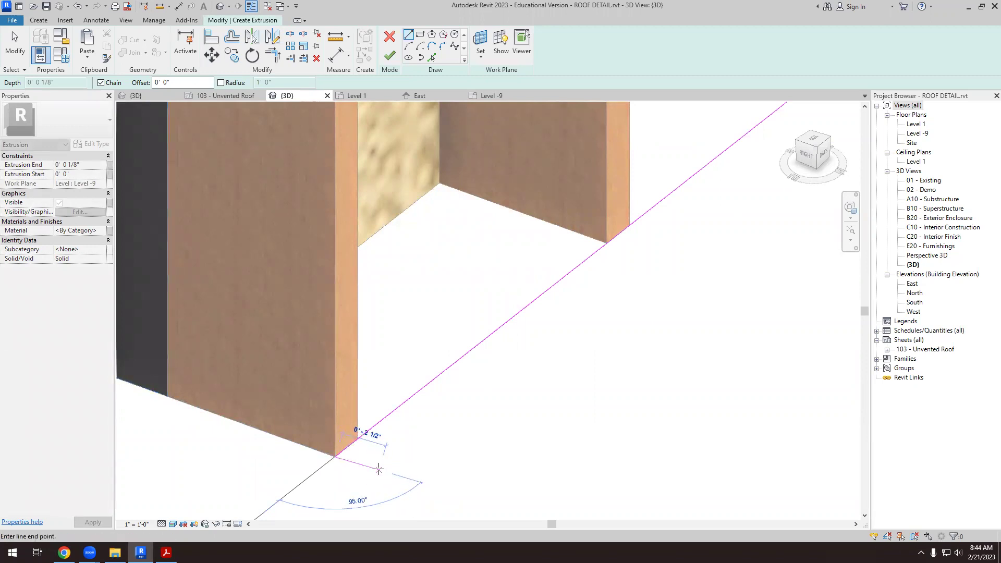
pyautogui.write('.')
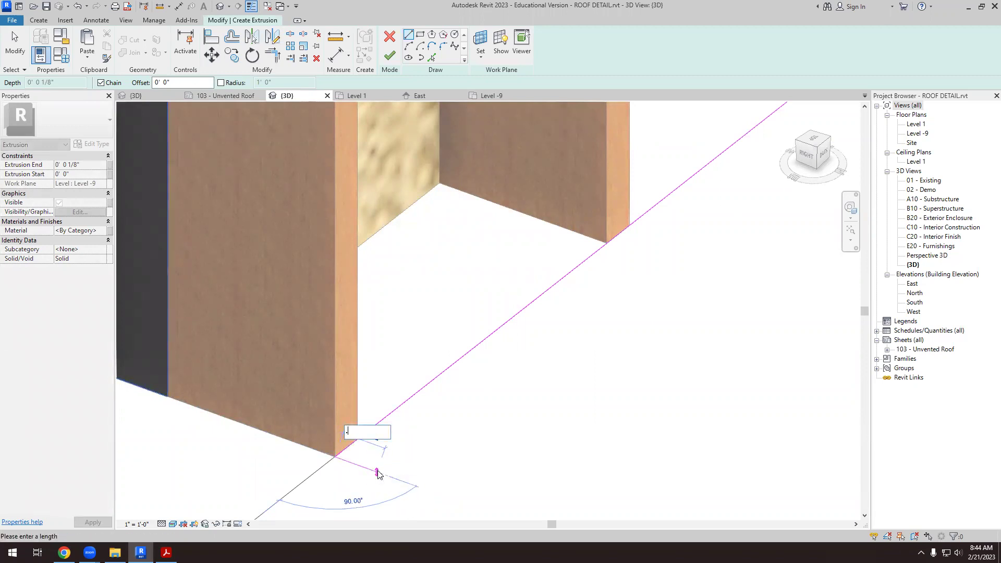
pyautogui.write('75')
pyautogui.press('Return')
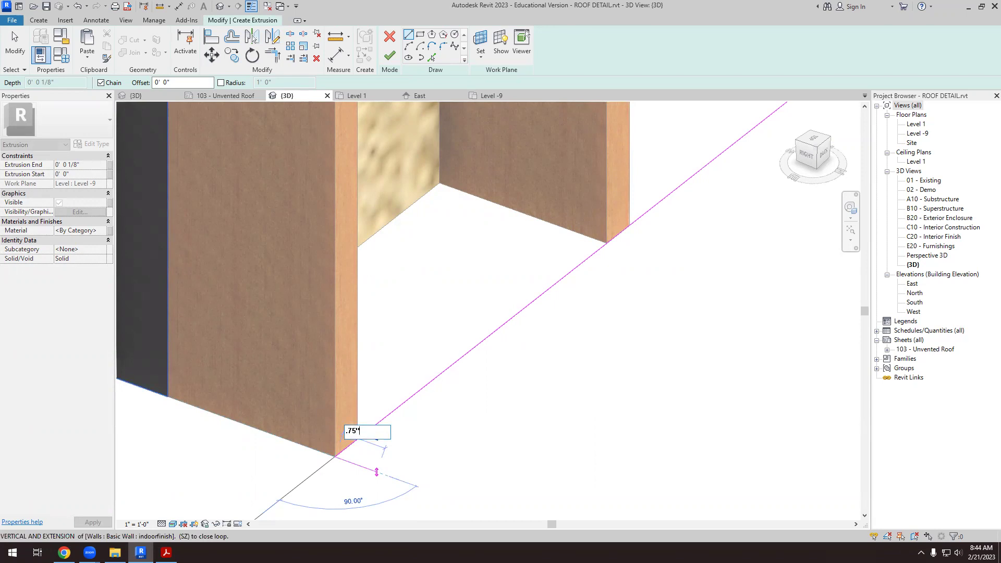
# - Close the thin rectangular outline with a long edge parallel to the stud faces, ending at the far stud, and finish the sketch
pyautogui.scroll(-3, 381, 470)
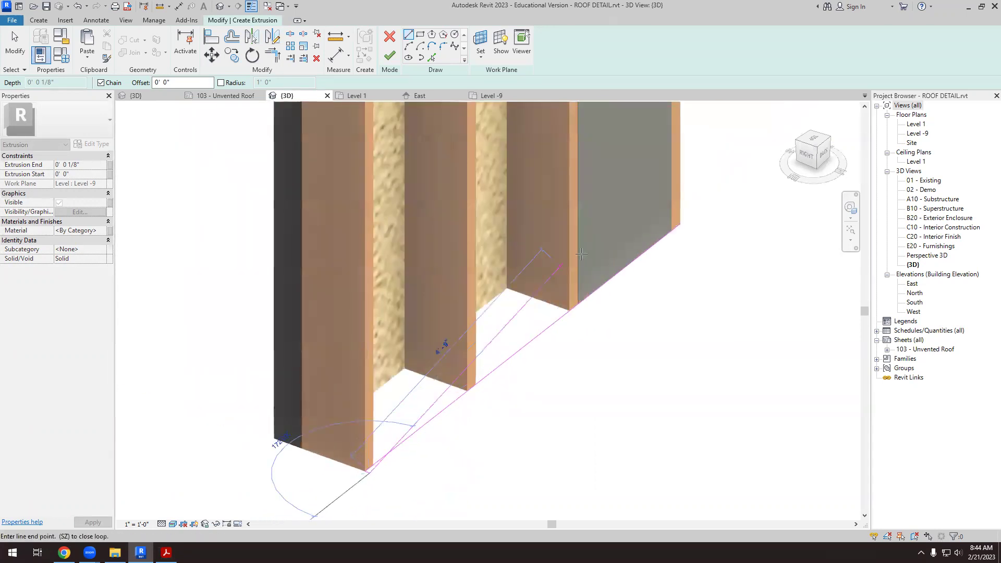
pyautogui.scroll(2, 730, 214)
pyautogui.click(680, 212)
pyautogui.press('Escape')
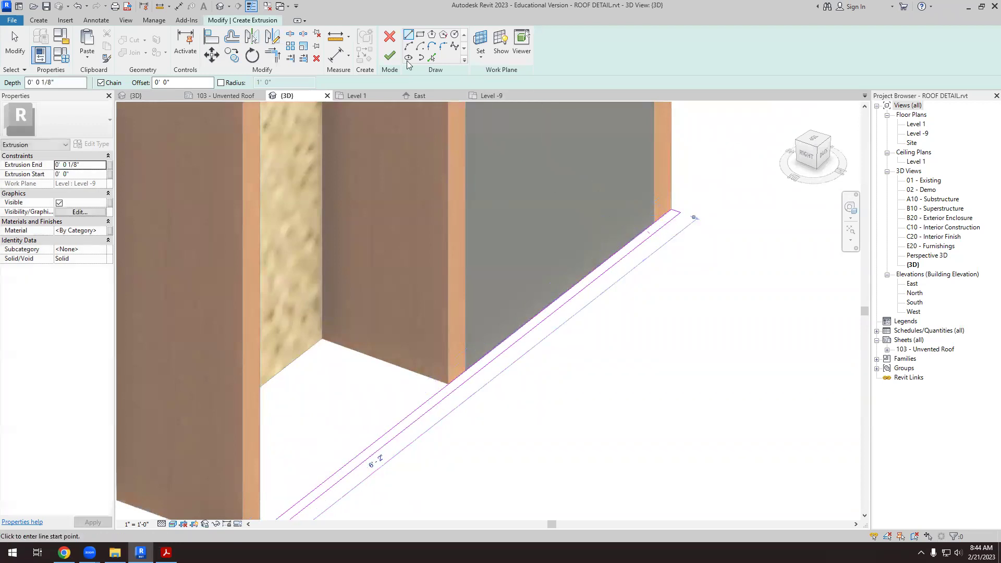
pyautogui.click(390, 56)
# - Stretch the thin panel extrusion up to the top of the studs, giving it a depth of 9' 6"
pyautogui.scroll(-2, 678, 414)
pyautogui.scroll(-1, 684, 409)
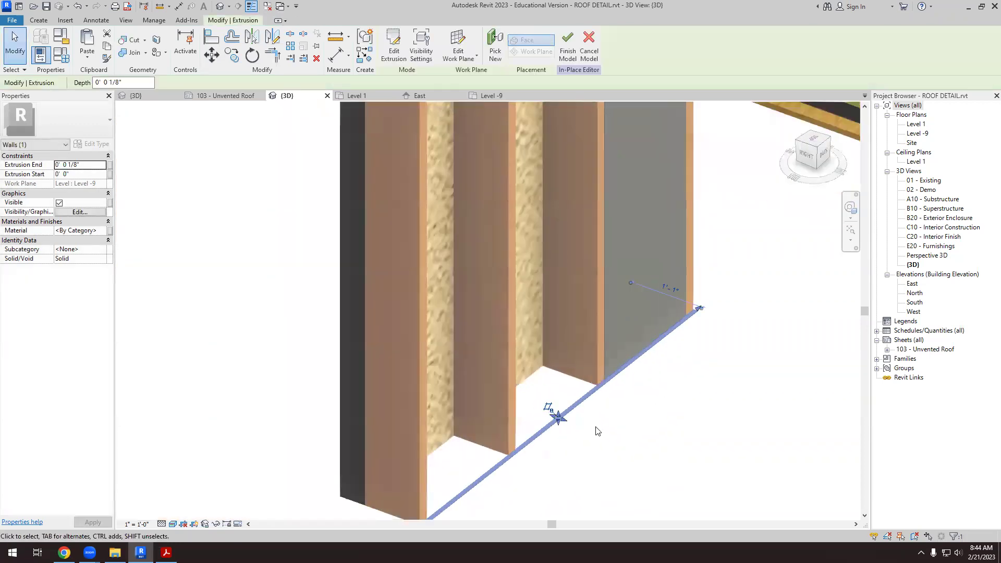
pyautogui.moveTo(558, 417); pyautogui.dragTo(568, 245)
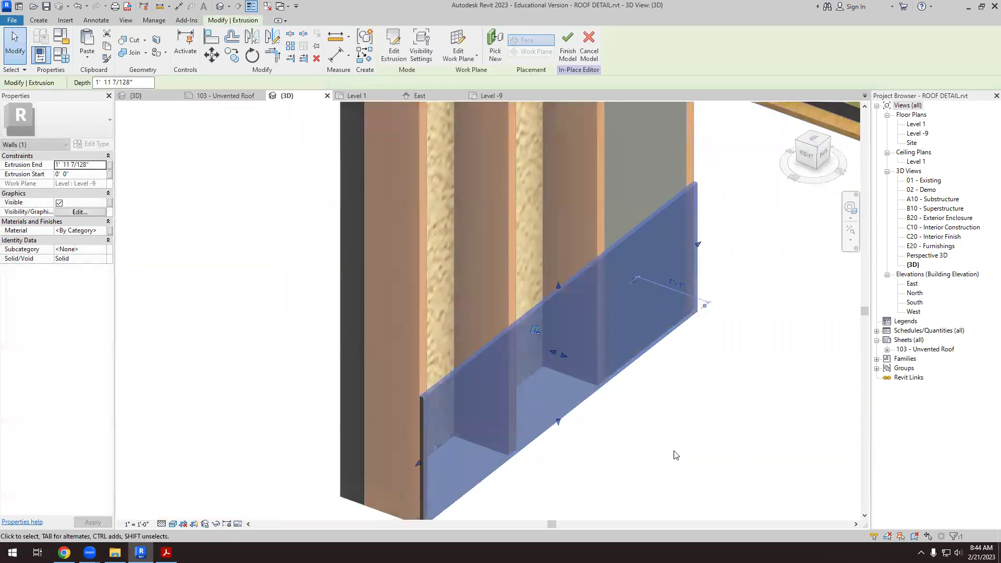
pyautogui.scroll(-2, 642, 308)
pyautogui.scroll(3, 600, 366)
pyautogui.moveTo(594, 367); pyautogui.dragTo(590, 232)
pyautogui.scroll(-2, 586, 313)
pyautogui.scroll(1, 591, 290)
pyautogui.moveTo(584, 280); pyautogui.dragTo(568, 138)
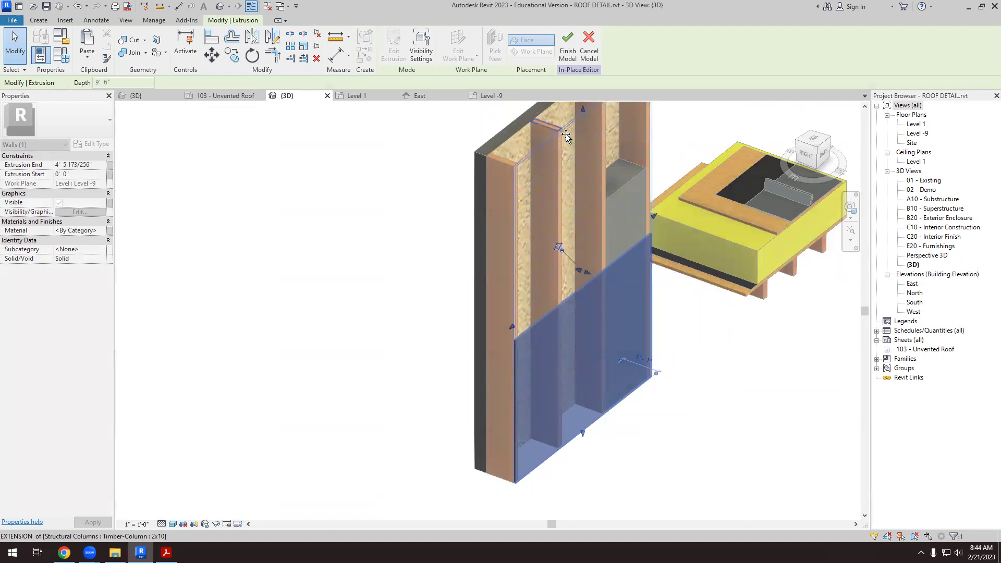
pyautogui.press('Escape')
pyautogui.scroll(-2, 515, 430)
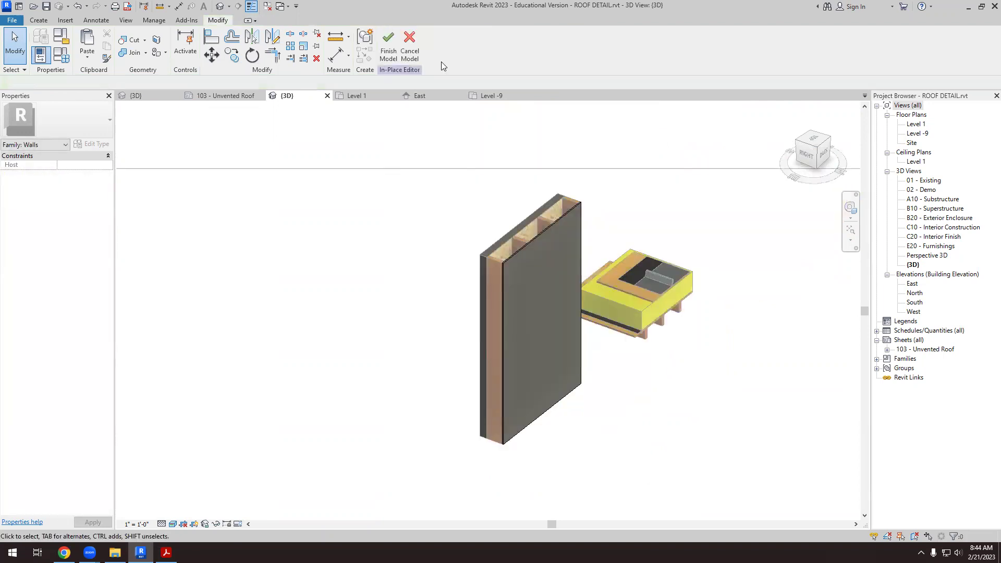
# - Assign the Oriented Strand Board material to the panel extrusion and finish the in-place model
pyautogui.click(537, 235)
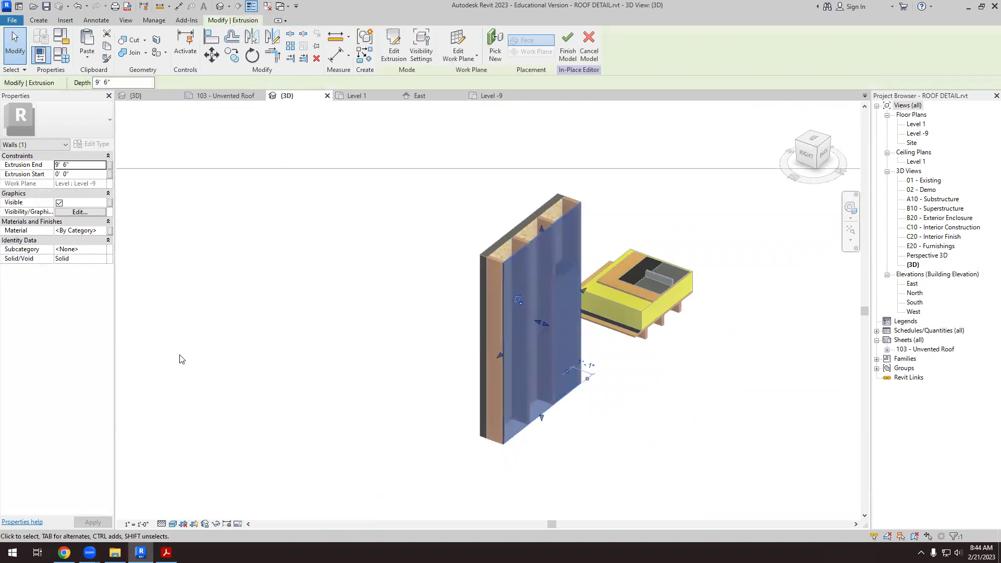
pyautogui.click(102, 231)
pyautogui.scroll(1, 347, 146)
pyautogui.write('osb')
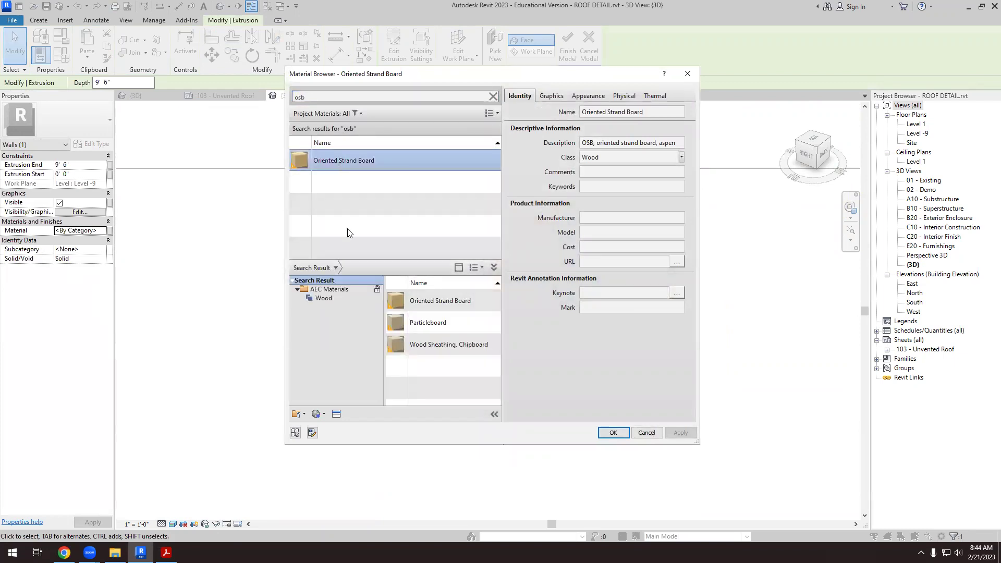
pyautogui.click(613, 432)
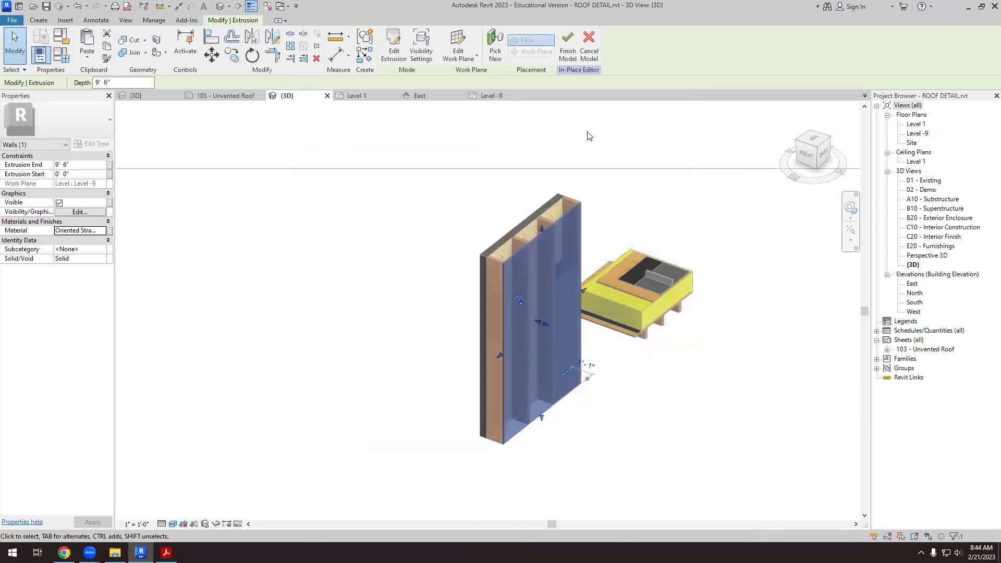
pyautogui.click(568, 45)
# - Examine the sheathed wall assembly and its layers in the 3D view
pyautogui.keyDown('shift'); pyautogui.moveTo(621, 450); pyautogui.dragTo(415, 302, button='middle'); pyautogui.keyUp('shift')
pyautogui.scroll(4, 557, 226)
pyautogui.scroll(2, 544, 256)
pyautogui.scroll(3, 488, 306)
pyautogui.scroll(-3, 487, 248)
pyautogui.scroll(-2, 414, 302)
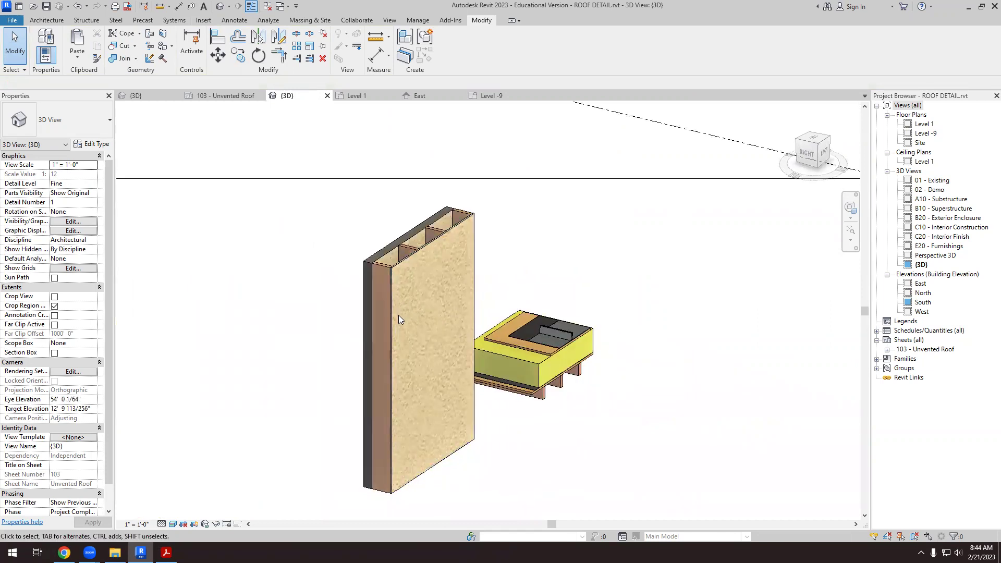
pyautogui.scroll(2, 427, 301)
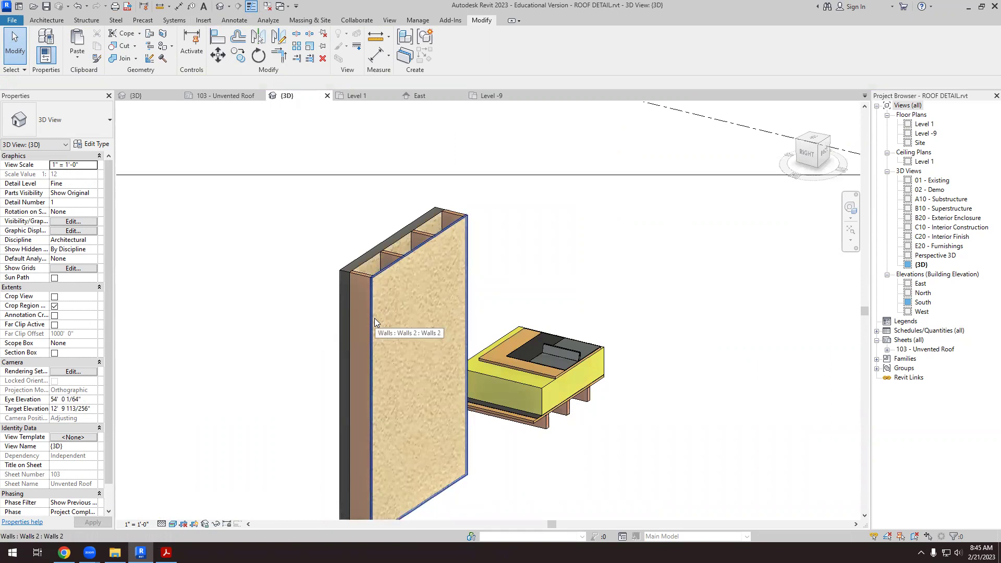
# - Start a new in-place model in the Walls category from the East elevation, accepting the suggested name
pyautogui.click(420, 95)
pyautogui.scroll(5, 316, 214)
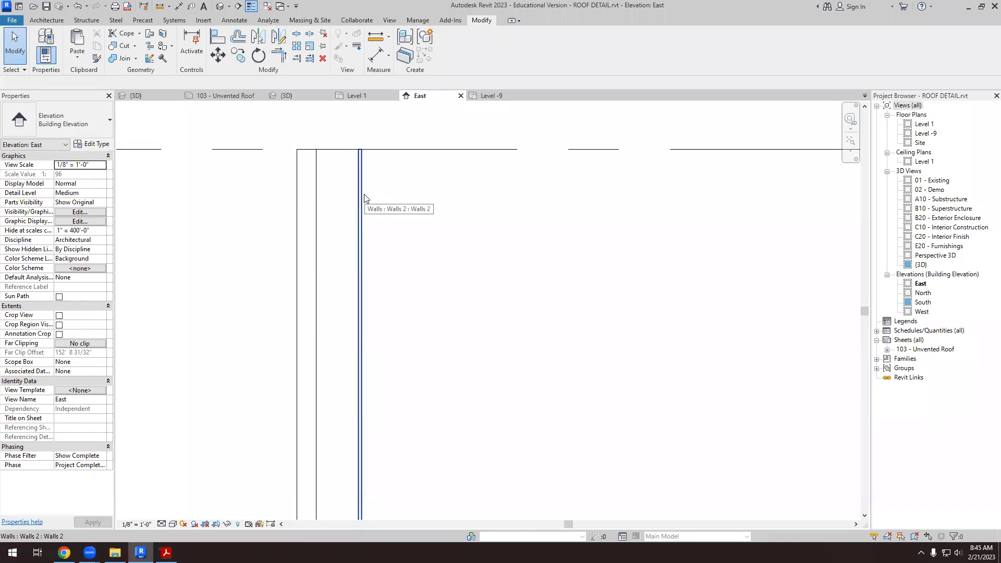
pyautogui.click(47, 20)
pyautogui.click(121, 59)
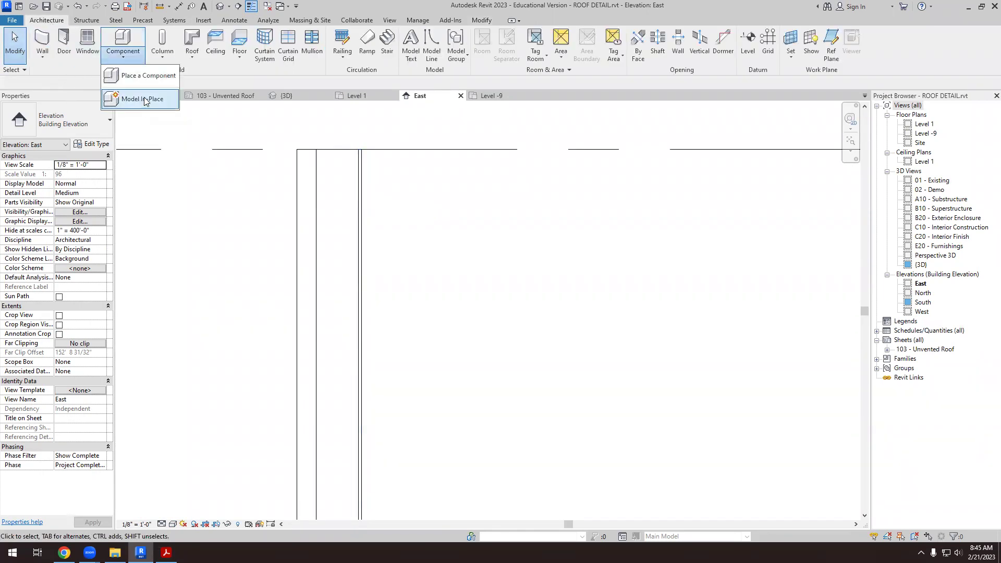
pyautogui.click(143, 99)
pyautogui.click(569, 318)
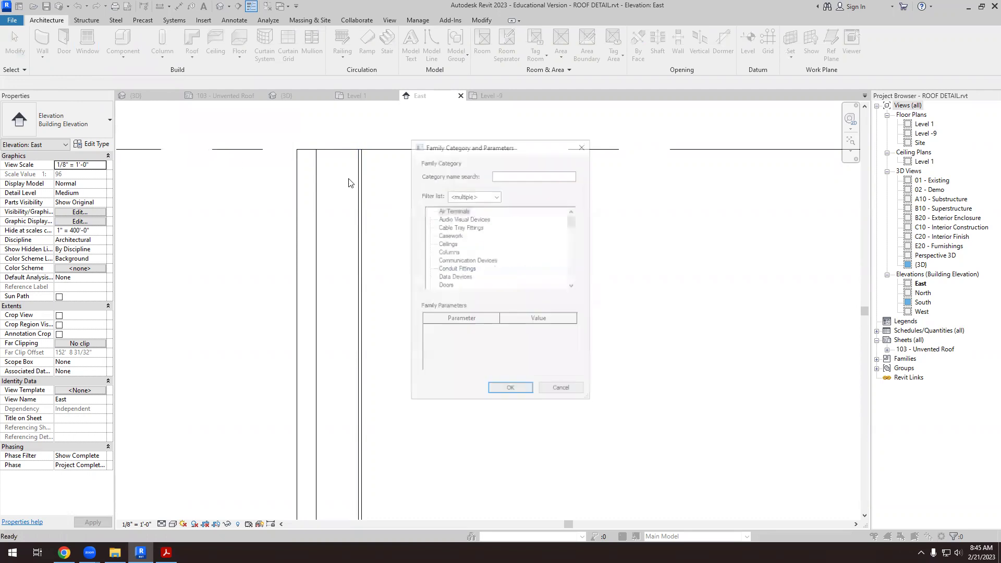
pyautogui.moveTo(573, 221); pyautogui.dragTo(574, 288)
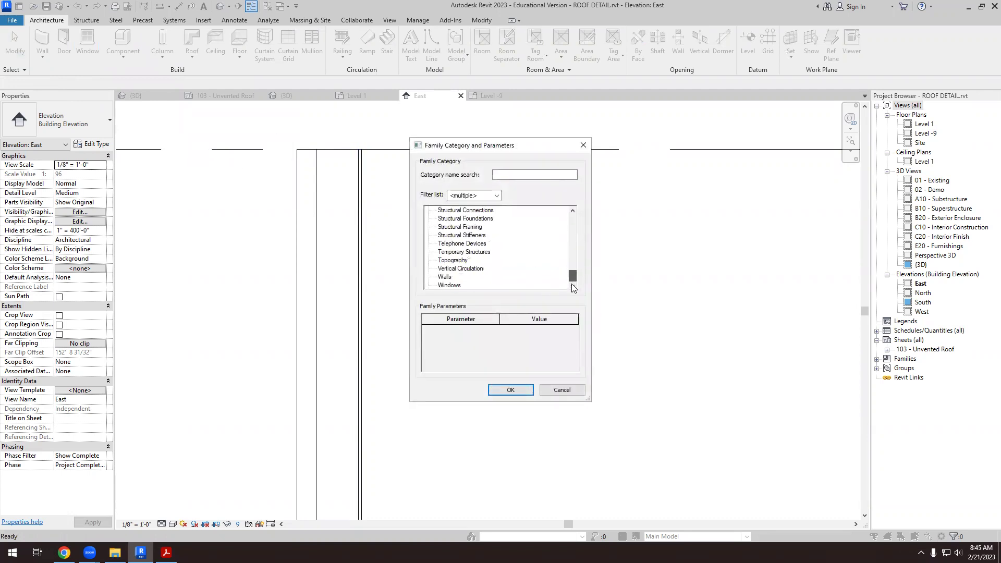
pyautogui.click(448, 277)
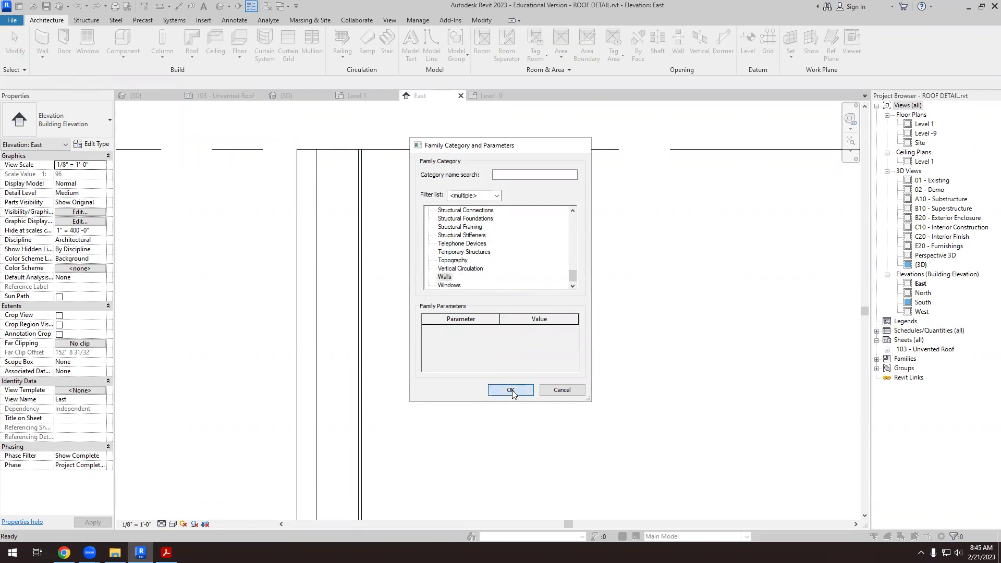
pyautogui.click(508, 389)
pyautogui.click(501, 294)
# - Start an extrusion with its work plane picked from the 2x10 timber column at the top of the wall
pyautogui.click(89, 44)
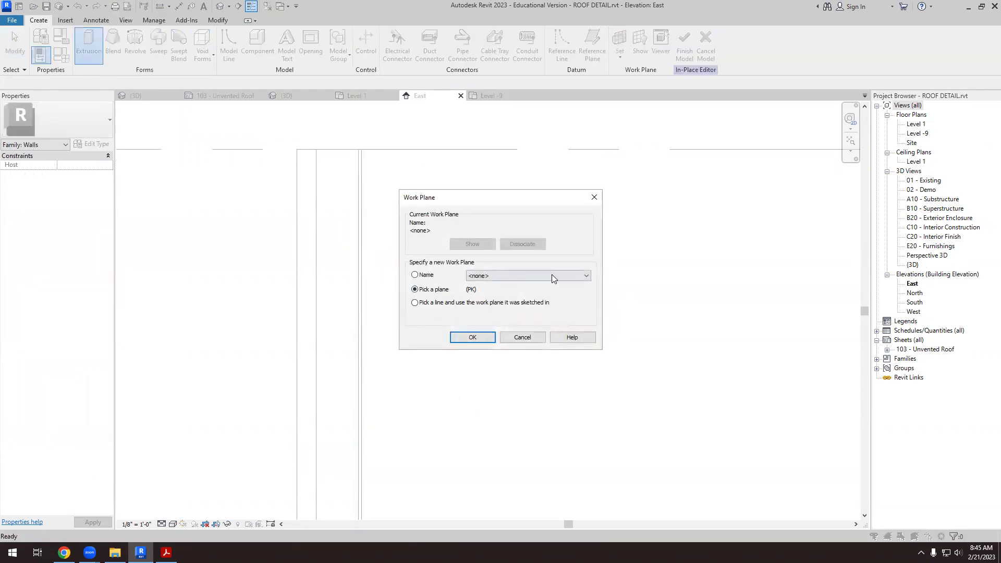
pyautogui.click(472, 337)
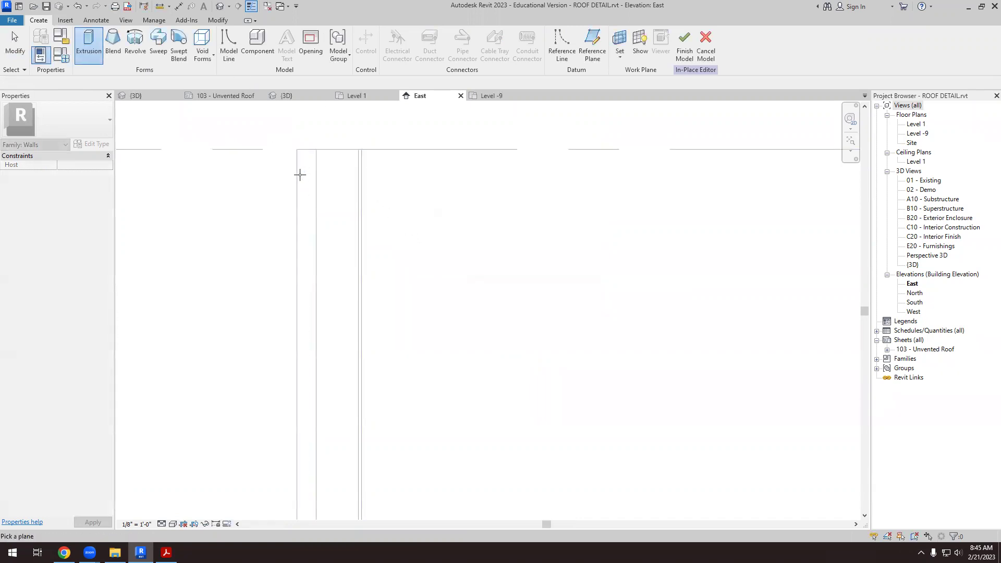
pyautogui.scroll(2, 364, 177)
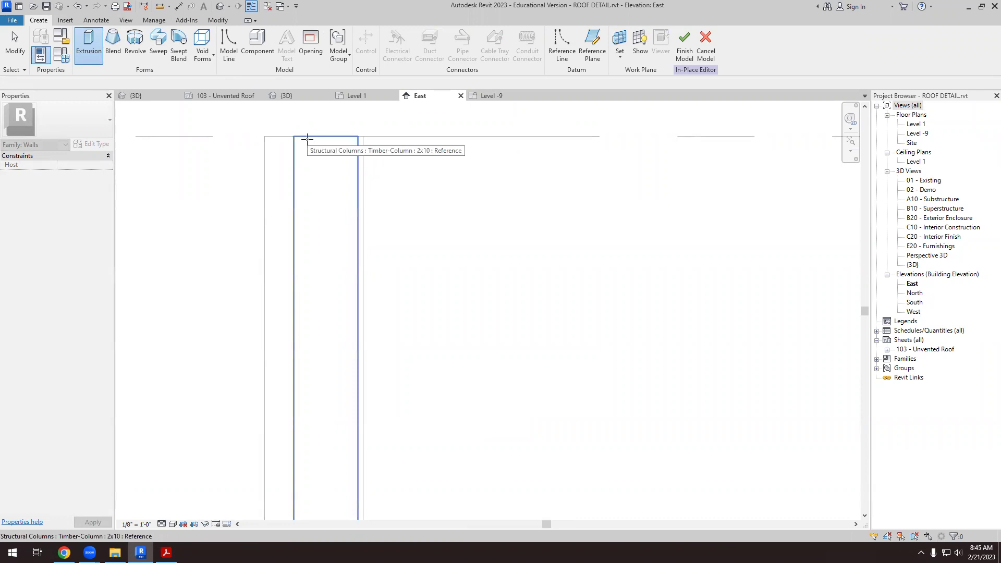
pyautogui.click(308, 138)
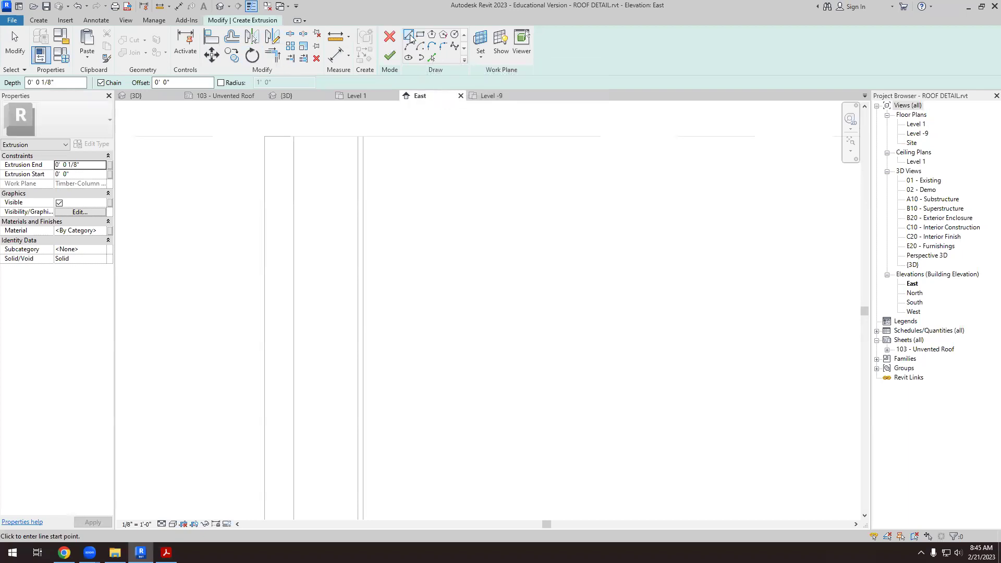
# - Sketch a 2" by 2" square against the outer face of the sheathing near the wall's top and finish the sketch
pyautogui.scroll(3, 361, 219)
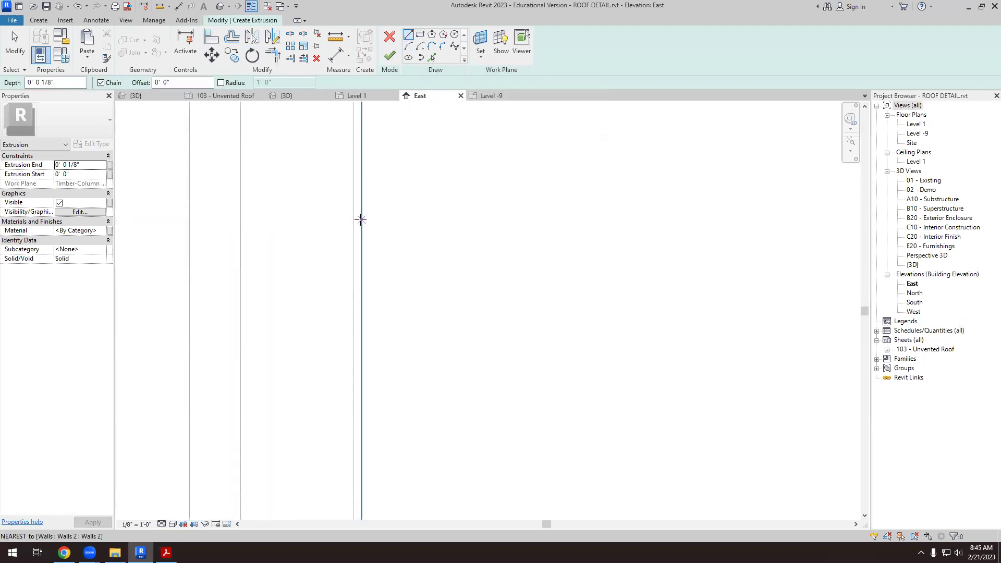
pyautogui.click(360, 220)
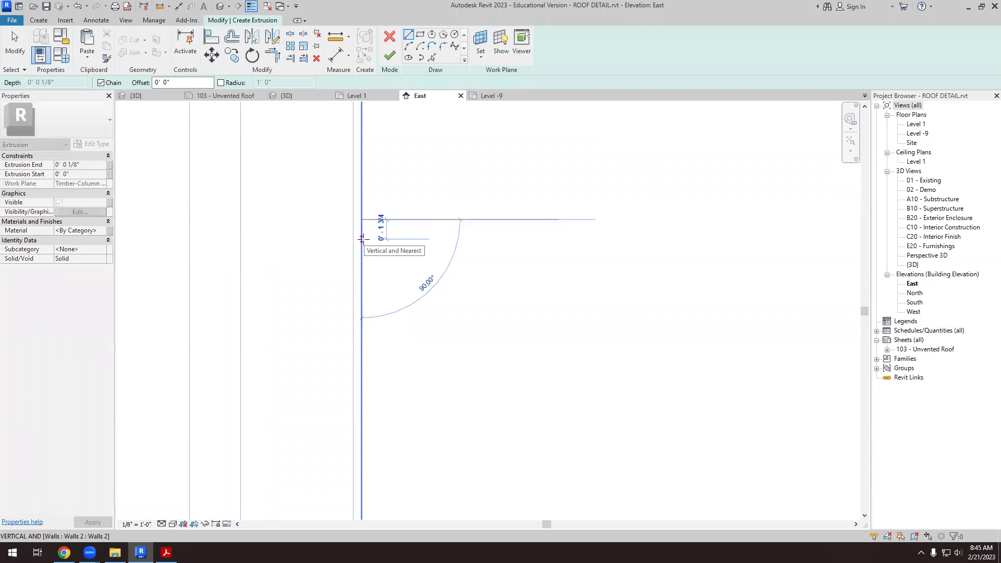
pyautogui.write('2"')
pyautogui.press('Return')
pyautogui.scroll(2, 386, 240)
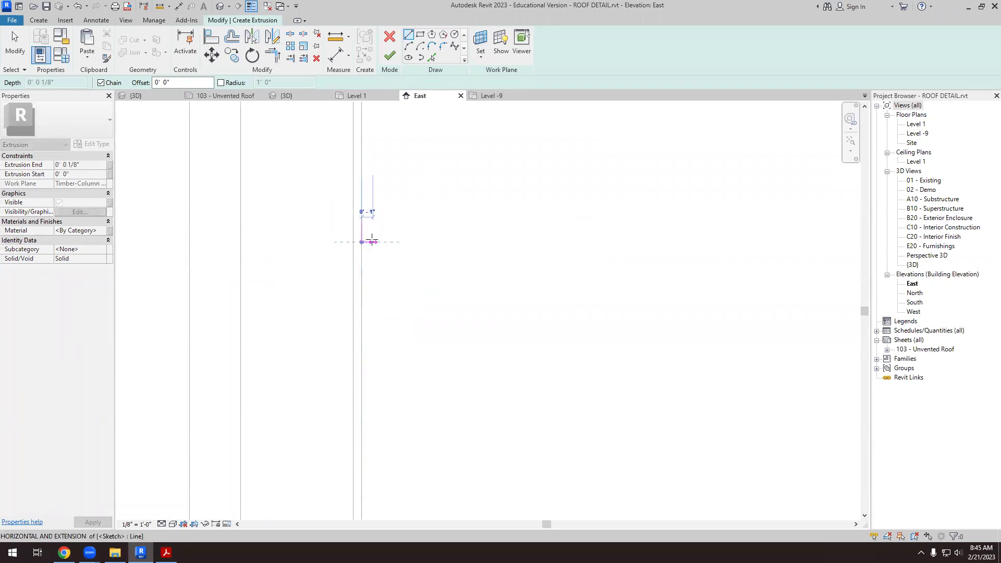
pyautogui.click(386, 242)
pyautogui.scroll(2, 387, 242)
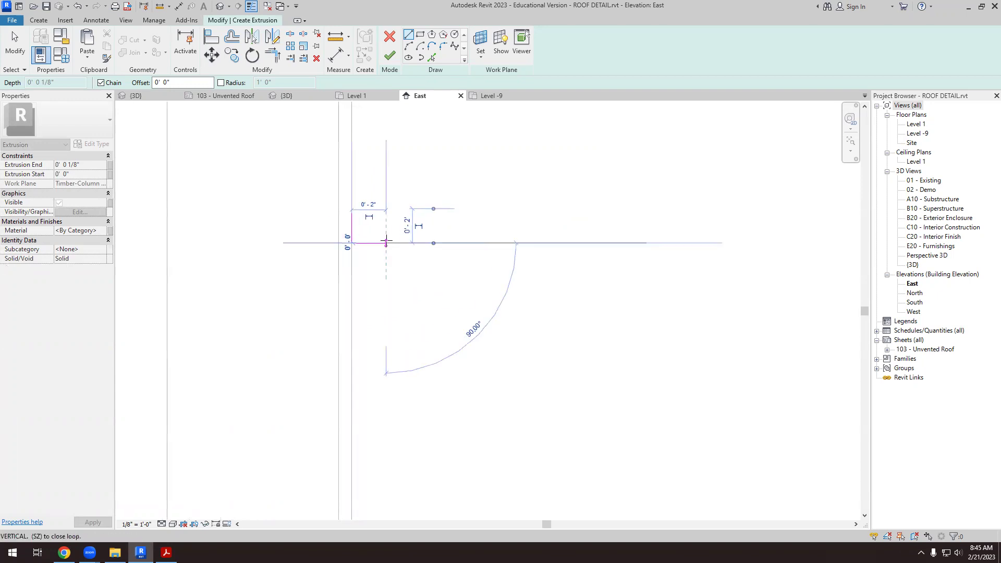
pyautogui.click(386, 209)
pyautogui.click(352, 208)
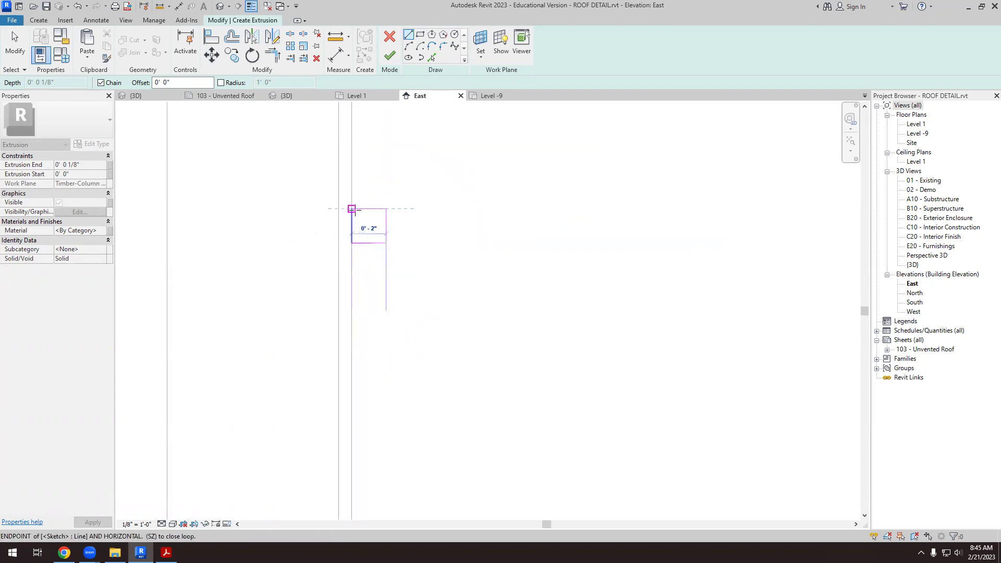
pyautogui.click(391, 54)
# - In the 3D view, stretch the square strip extrusion along the sheathing face to a depth of about 1' 11"
pyautogui.scroll(-3, 443, 261)
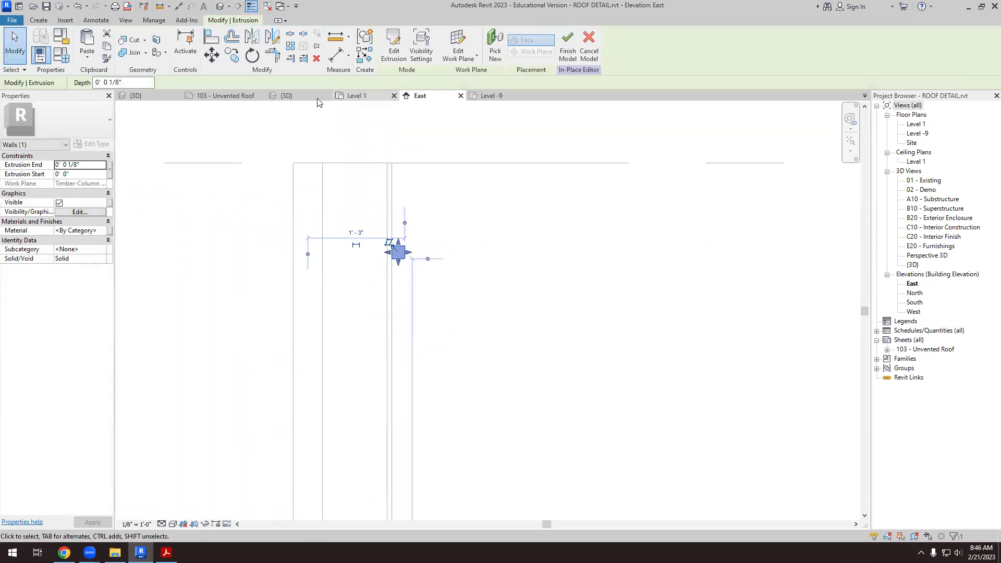
pyautogui.click(287, 96)
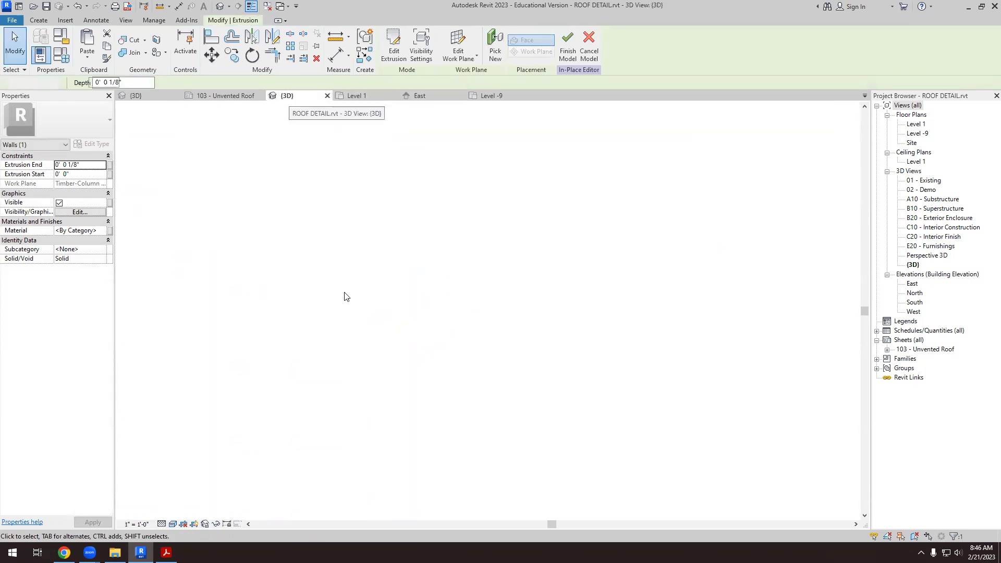
pyautogui.press('Escape')
pyautogui.scroll(4, 346, 320)
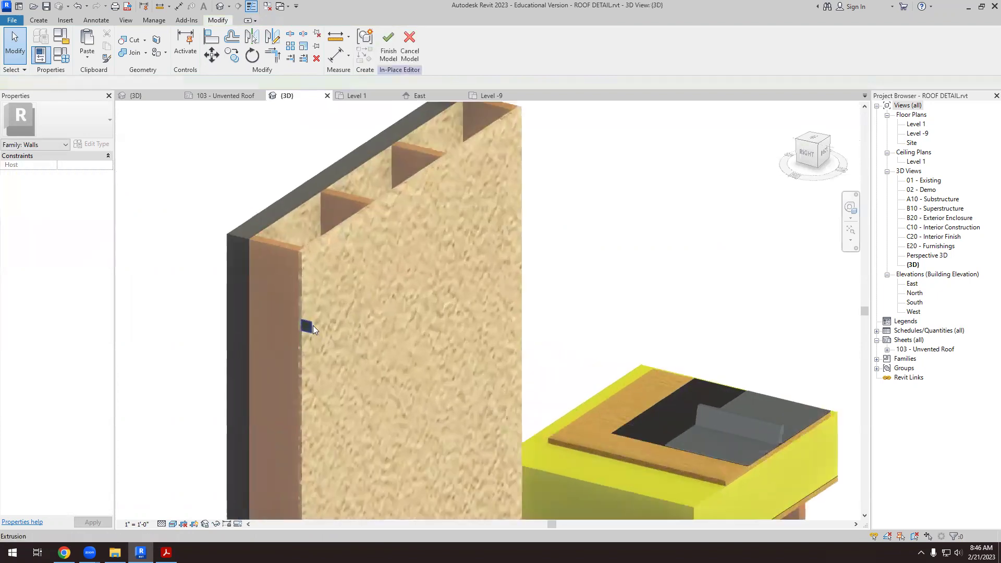
pyautogui.click(313, 326)
pyautogui.scroll(5, 321, 327)
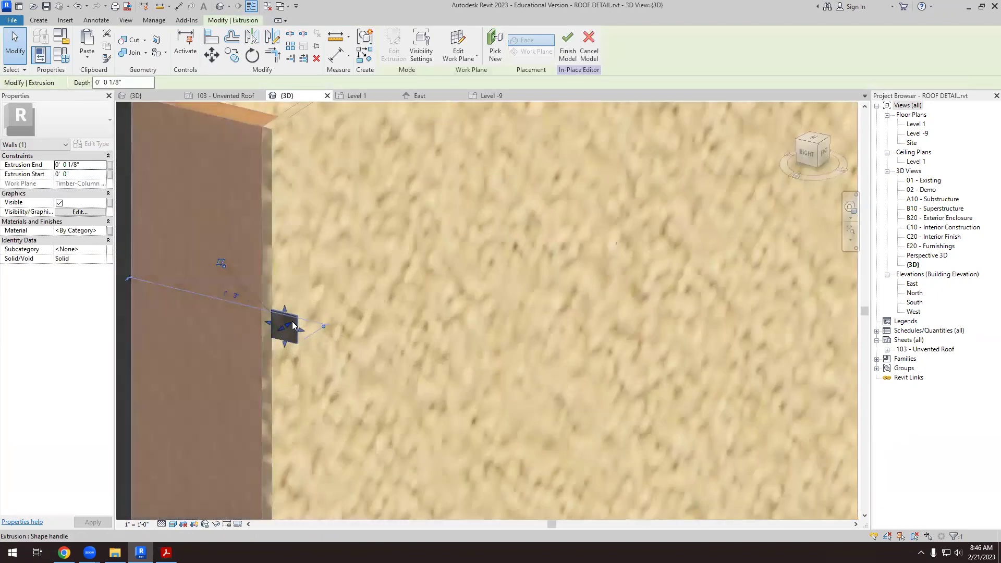
pyautogui.moveTo(291, 326); pyautogui.dragTo(249, 414)
pyautogui.scroll(-4, 249, 414)
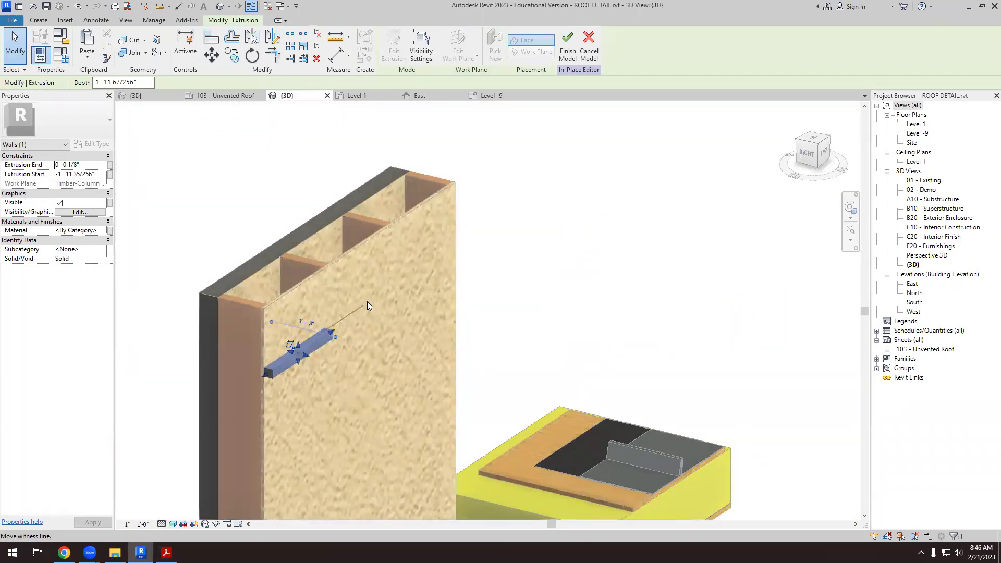
# - Extend the strip to the sheathing's far edge for a depth of 6' 2 1/8" and finish the in-place model
pyautogui.click(349, 334)
pyautogui.scroll(2, 339, 334)
pyautogui.click(327, 336)
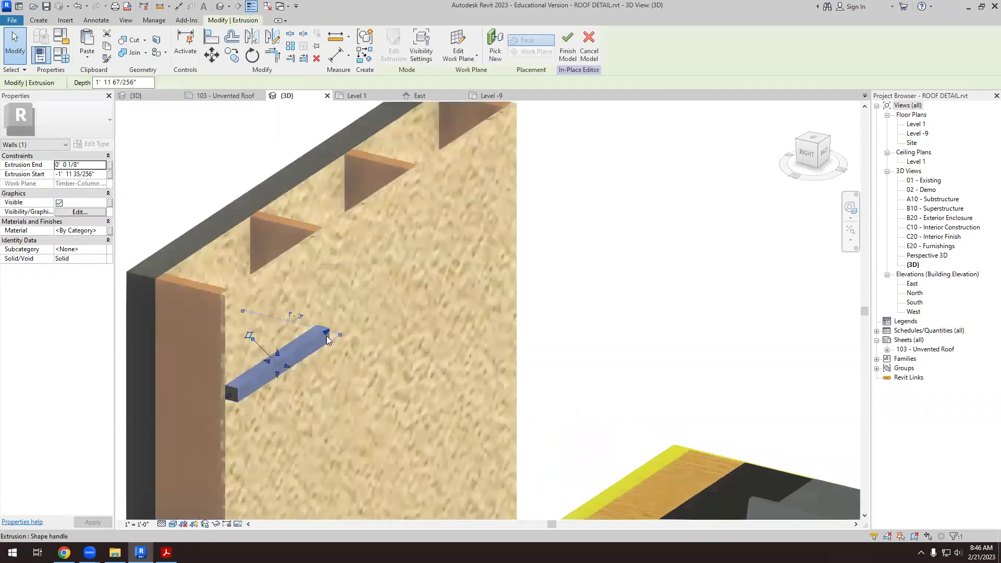
pyautogui.scroll(3, 326, 336)
pyautogui.moveTo(384, 290); pyautogui.dragTo(587, 156)
pyautogui.scroll(-1, 520, 270)
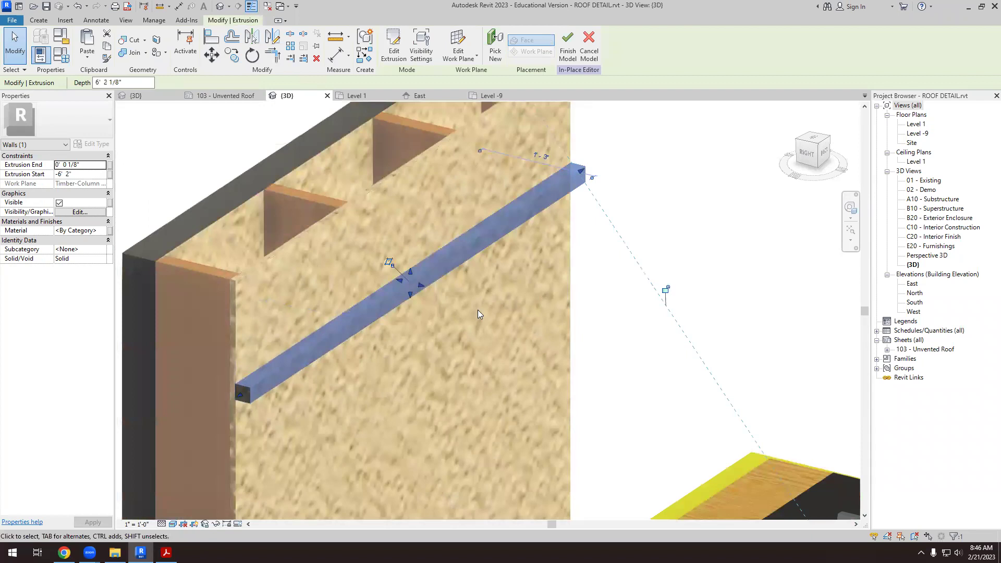
pyautogui.click(603, 363)
pyautogui.scroll(-2, 521, 267)
pyautogui.click(389, 46)
# - Reopen the strip's in-place model for editing and assign its extrusion the Softwood, Lumber (1) material
pyautogui.scroll(-3, 494, 280)
pyautogui.keyDown('shift'); pyautogui.moveTo(505, 300); pyautogui.dragTo(524, 270, button='middle'); pyautogui.keyUp('shift')
pyautogui.scroll(2, 523, 269)
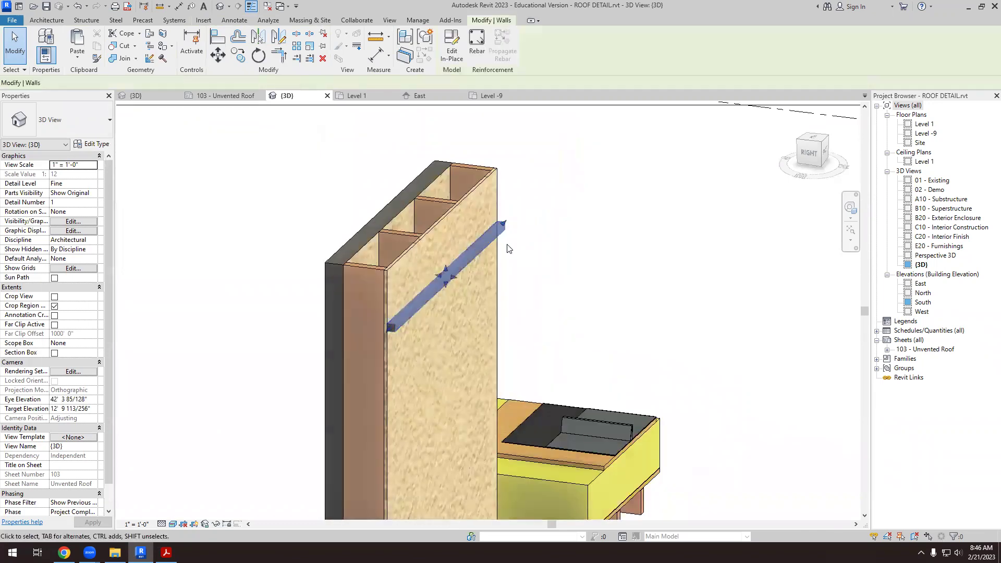
pyautogui.click(472, 253)
pyautogui.click(451, 54)
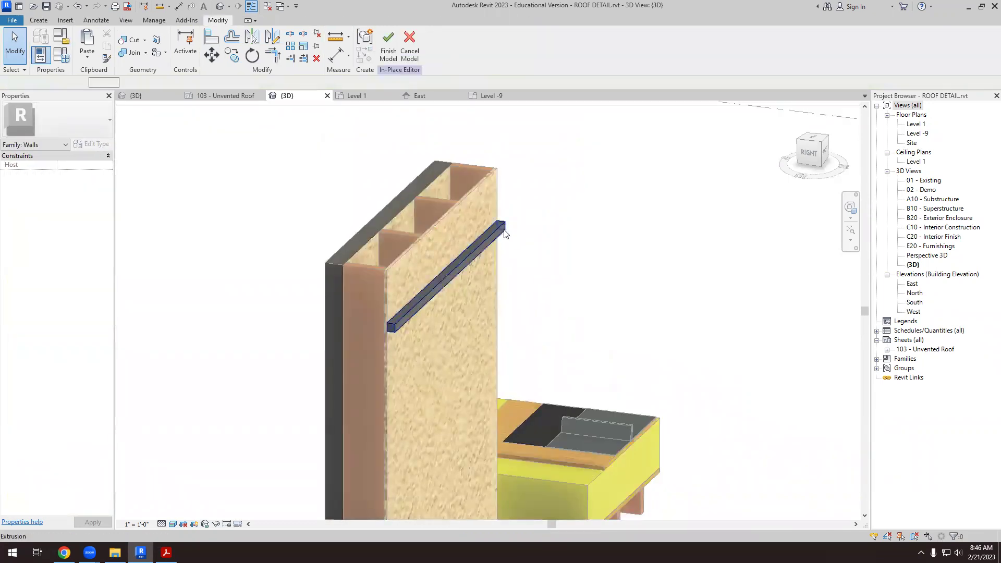
pyautogui.click(504, 230)
pyautogui.click(97, 231)
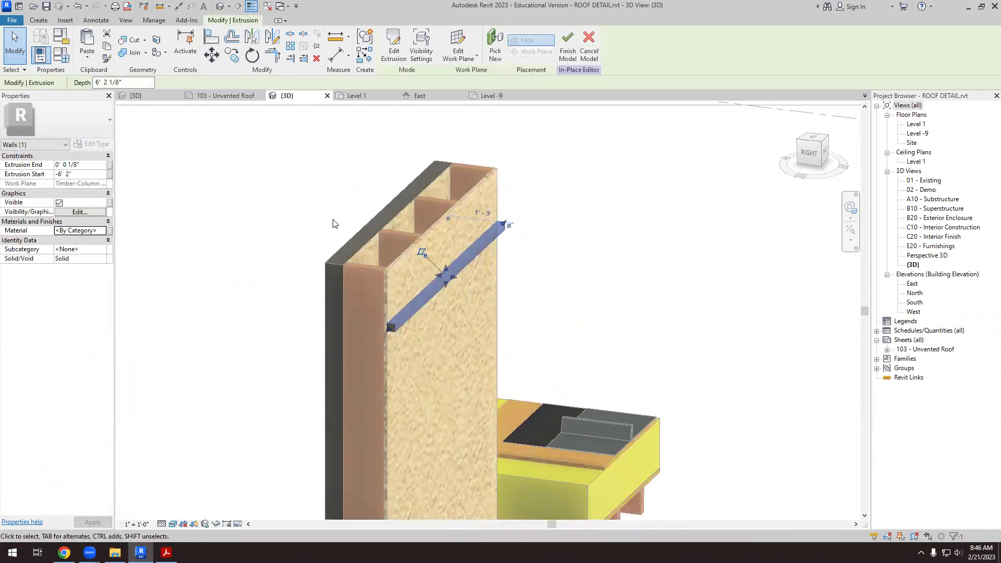
pyautogui.click(102, 231)
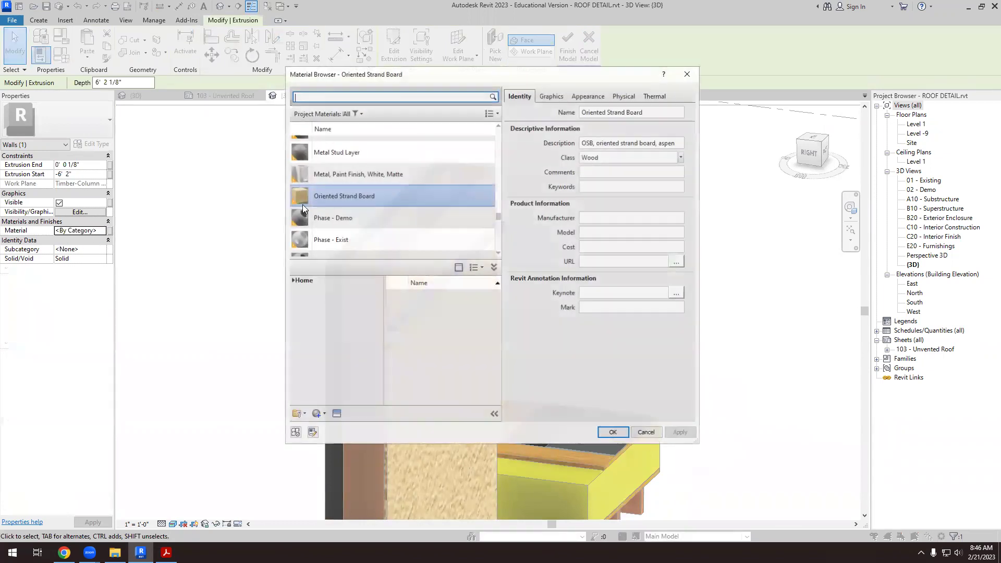
pyautogui.write('wood')
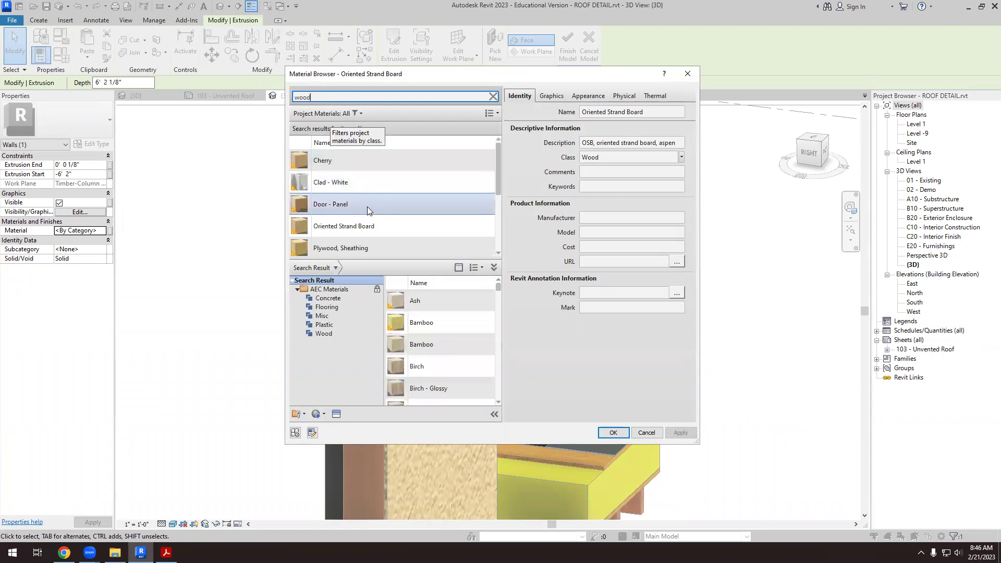
pyautogui.scroll(-3, 365, 230)
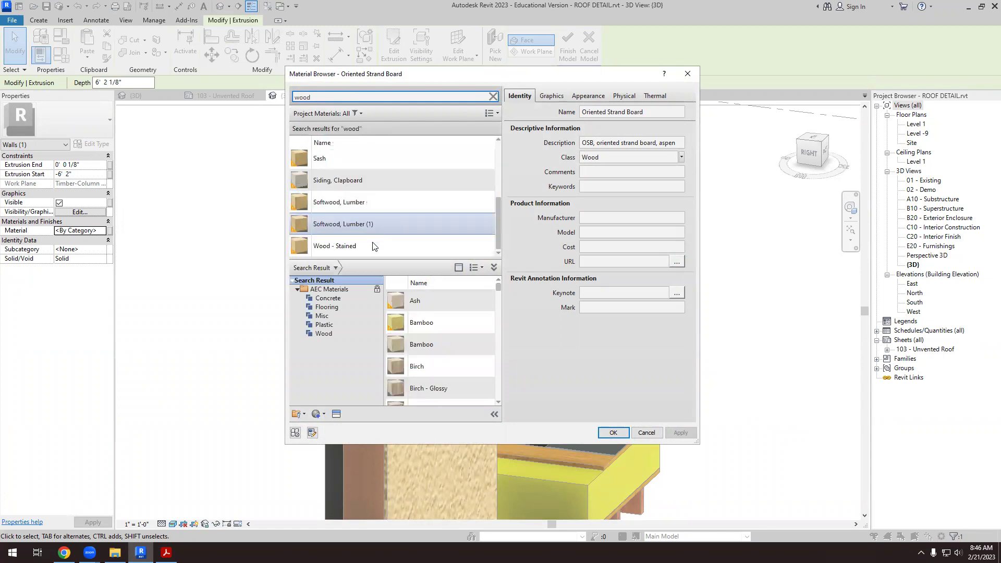
pyautogui.click(340, 225)
pyautogui.click(615, 432)
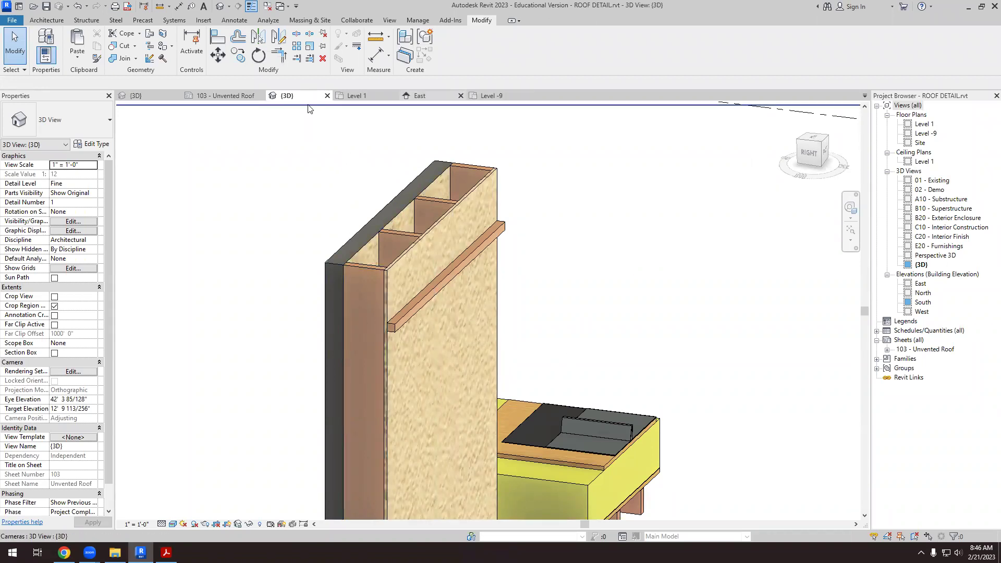
# - In the East elevation, copy the strip straight up so its corner meets the top of the sheathing
pyautogui.click(420, 96)
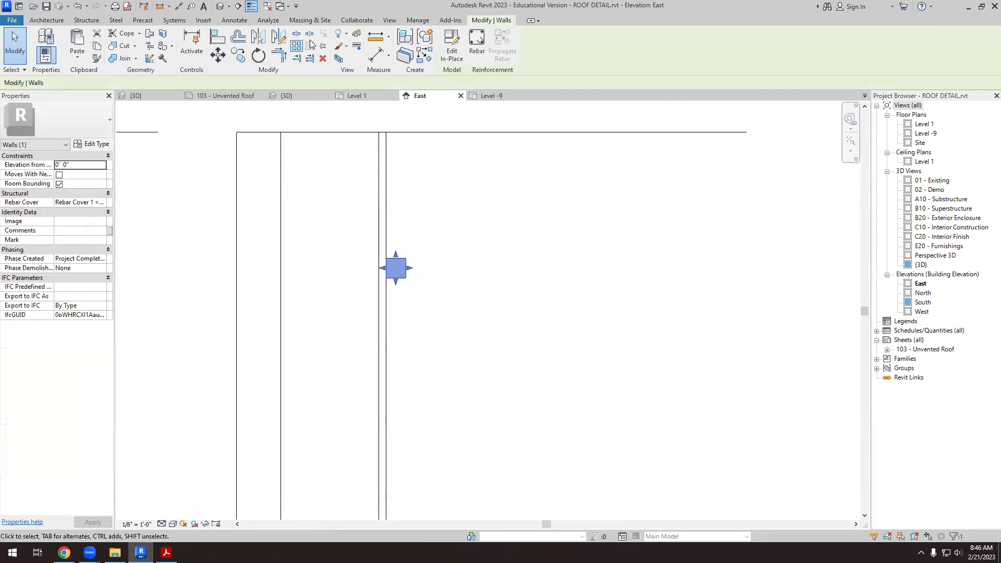
pyautogui.click(241, 57)
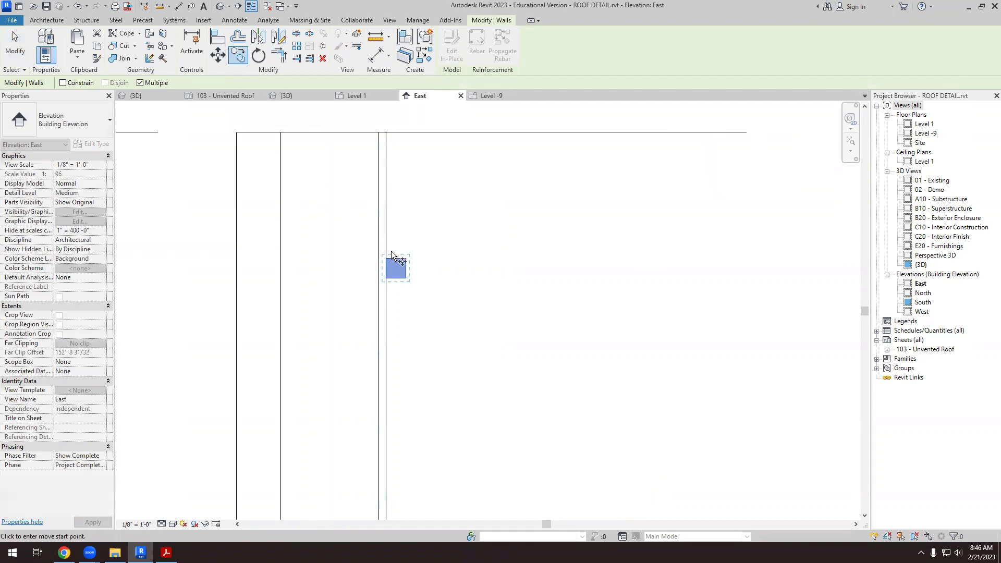
pyautogui.click(388, 256)
pyautogui.click(388, 138)
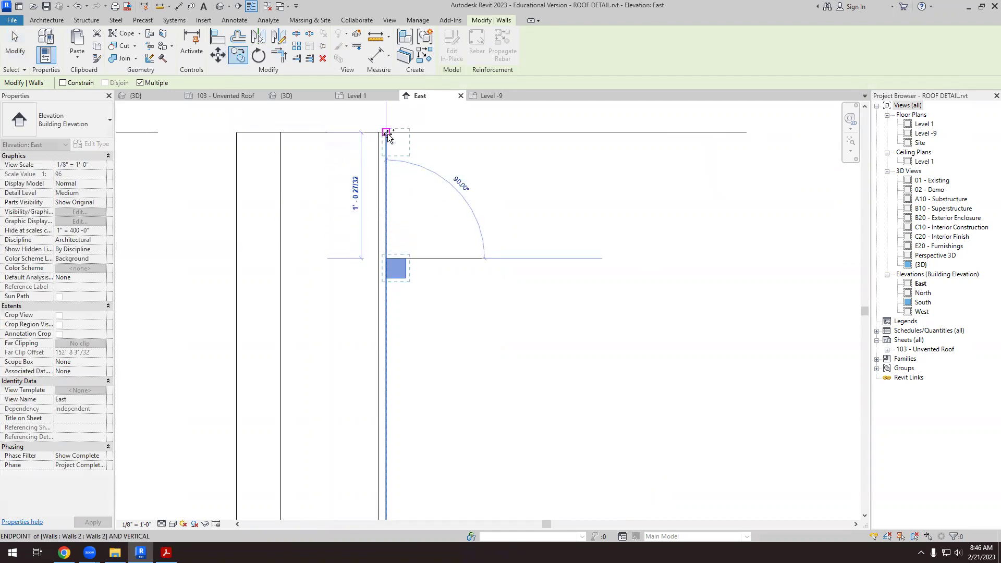
pyautogui.press('Escape')
pyautogui.press('Escape')
# - Delete the original lower strip from the sheathing face in the East elevation
pyautogui.scroll(-5, 447, 264)
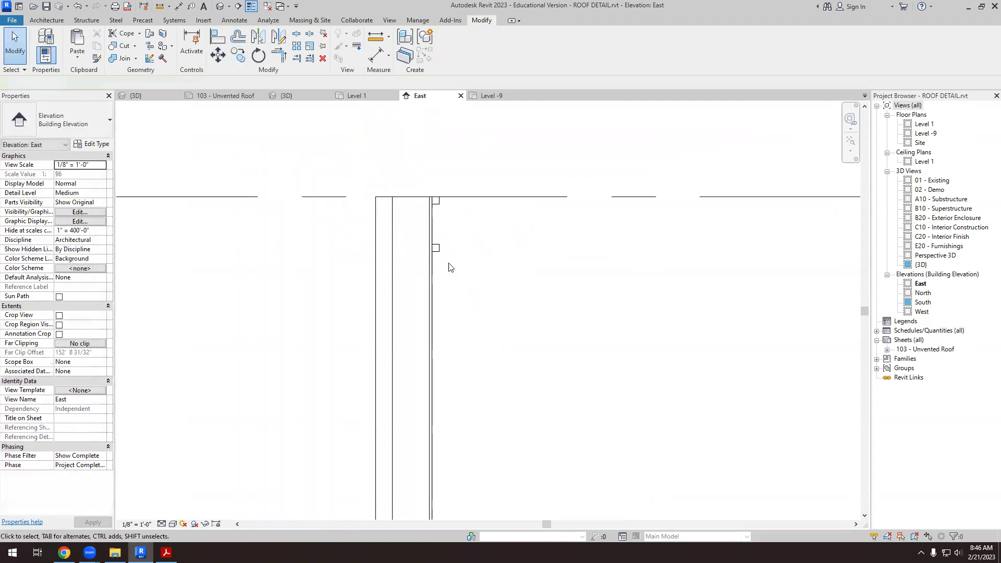
pyautogui.scroll(3, 444, 422)
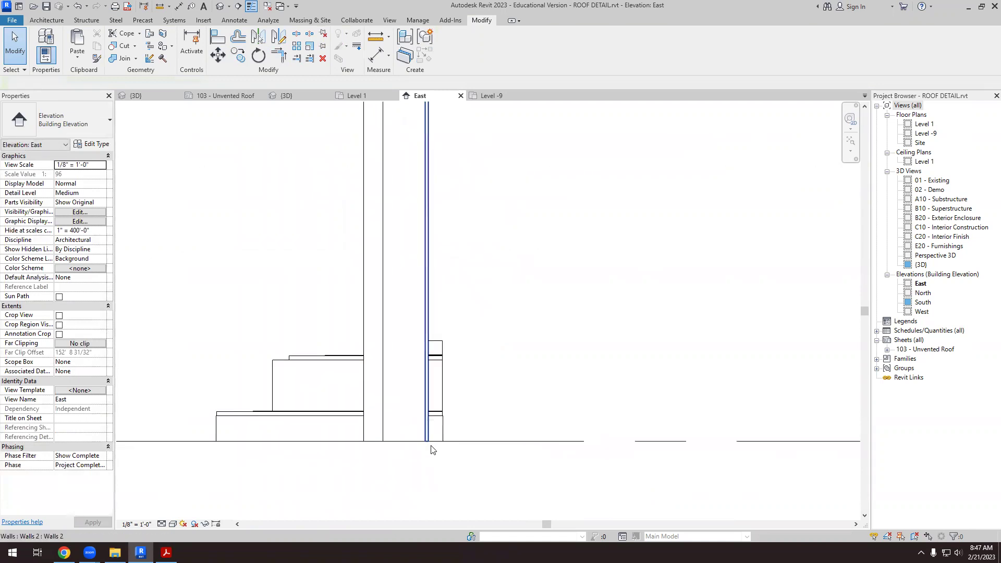
pyautogui.scroll(-1, 431, 444)
pyautogui.scroll(-2, 438, 369)
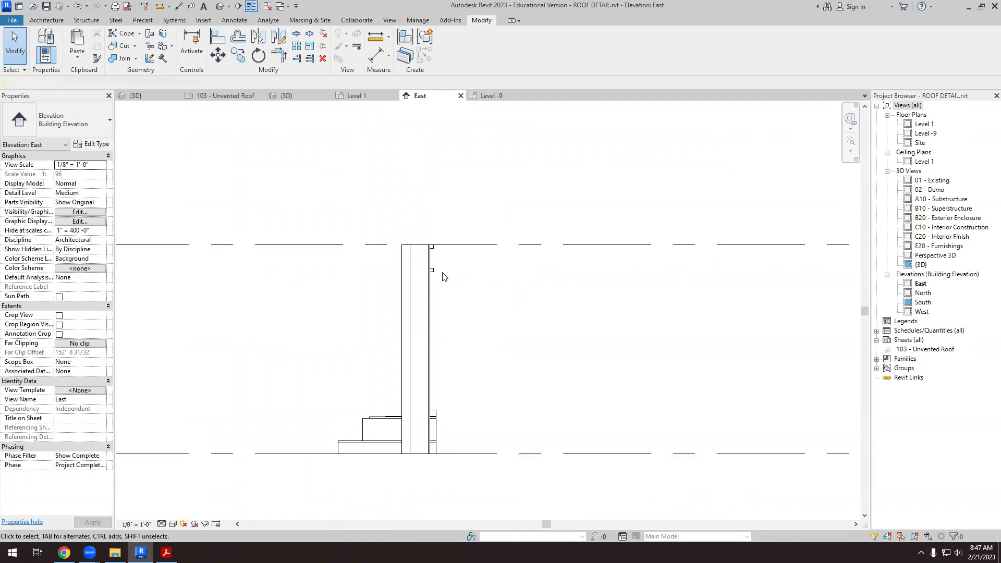
pyautogui.scroll(1, 444, 277)
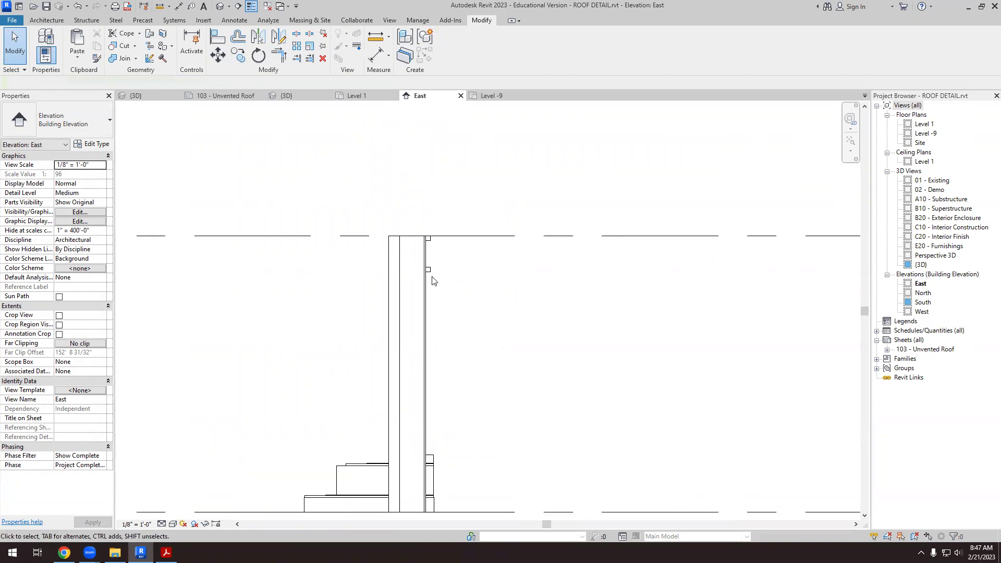
pyautogui.click(427, 272)
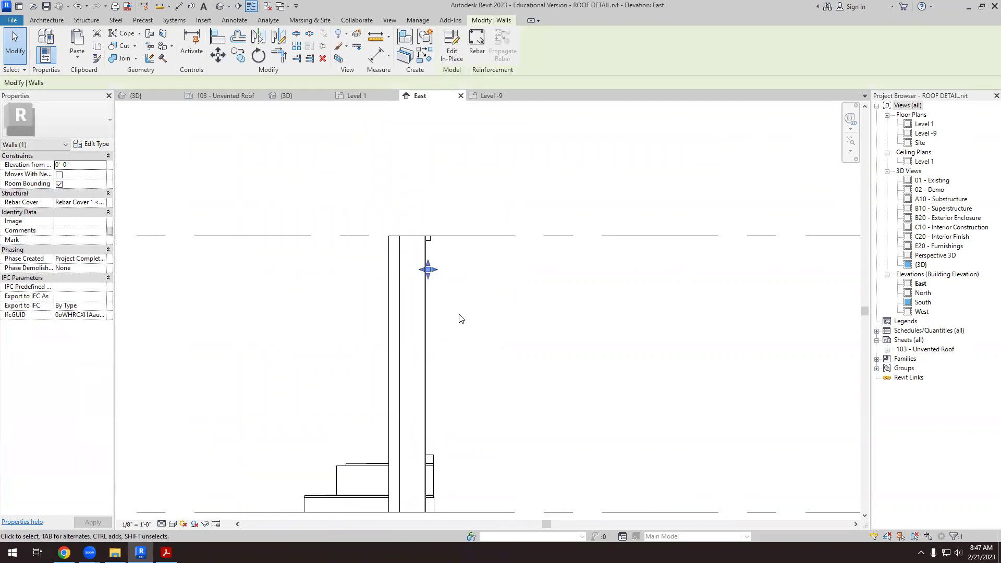
pyautogui.click(466, 317)
# - Array the top strip linearly down the sheathing as 12 members, with the last one ending at the wall's base
pyautogui.scroll(-4, 490, 445)
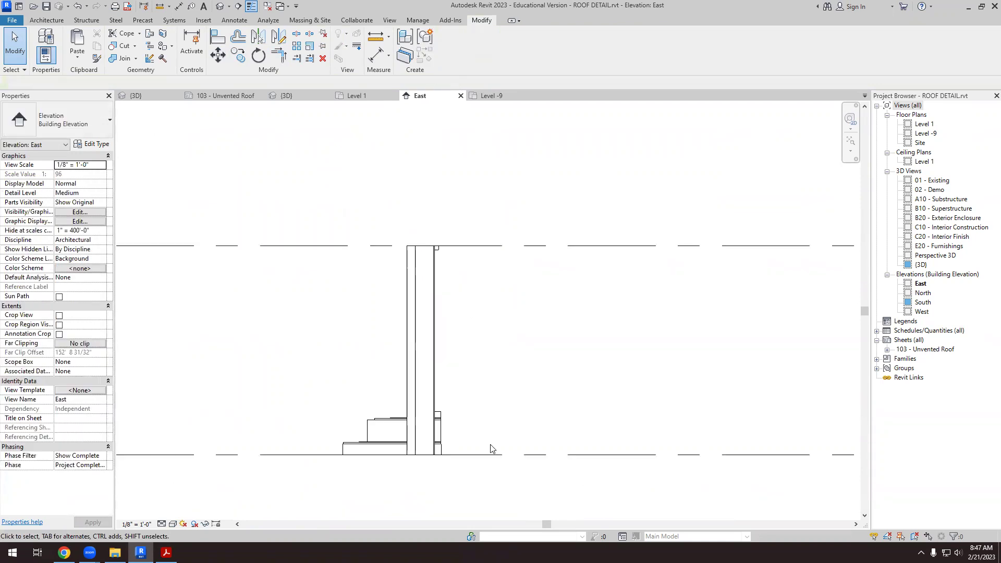
pyautogui.scroll(1, 694, 392)
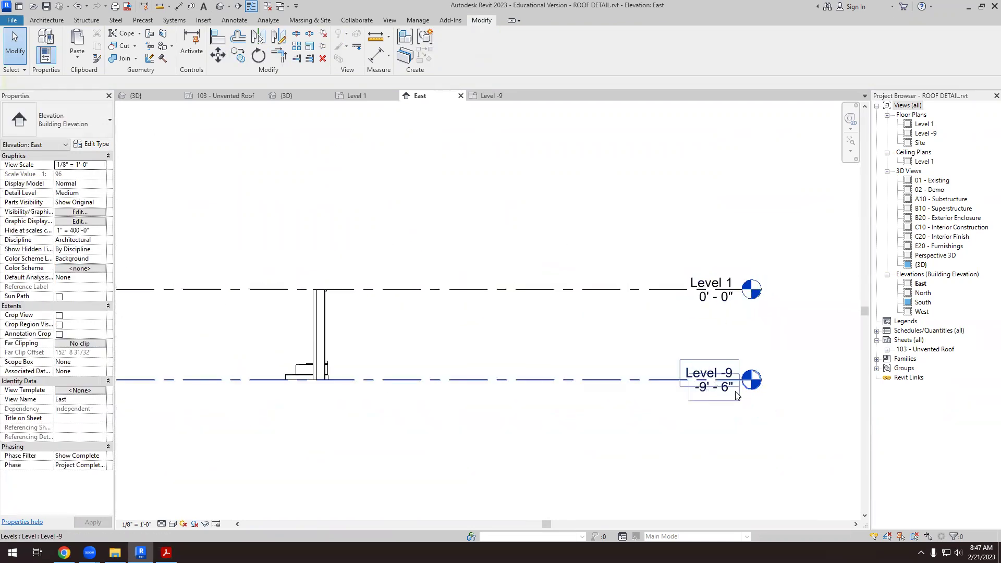
pyautogui.scroll(3, 304, 308)
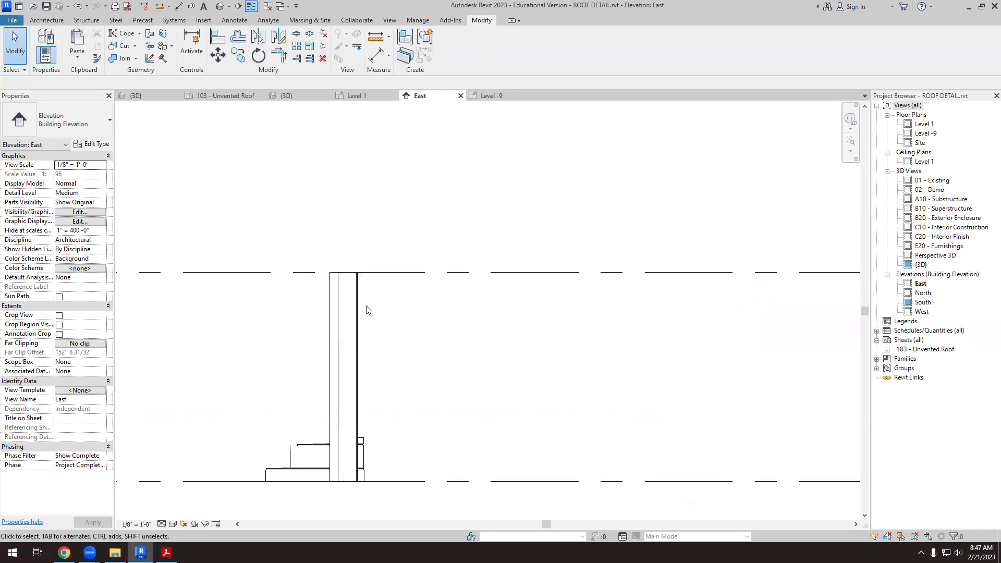
pyautogui.scroll(2, 365, 292)
pyautogui.click(356, 264)
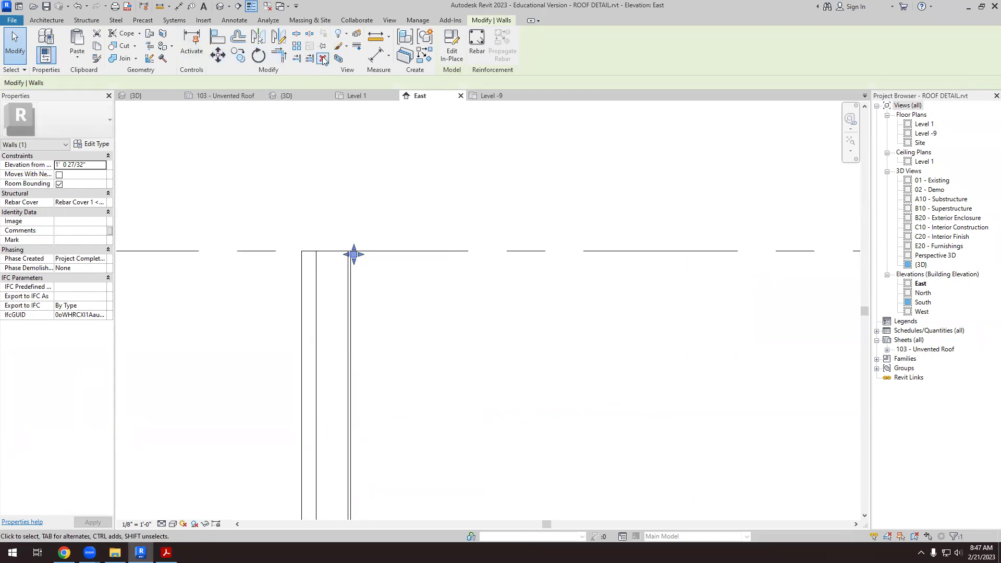
pyautogui.click(297, 47)
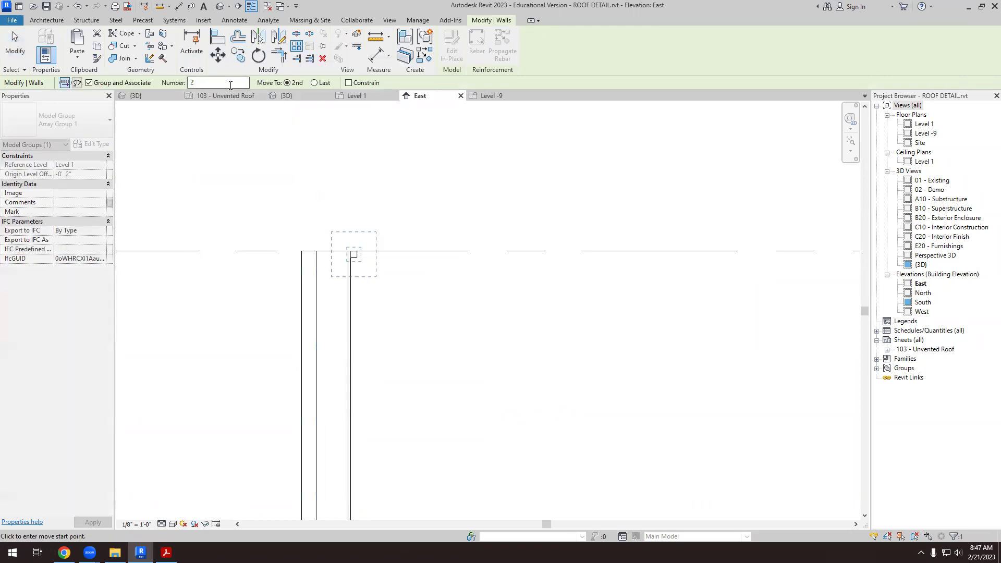
pyautogui.click(314, 83)
pyautogui.doubleClick(191, 83)
pyautogui.scroll(3, 351, 271)
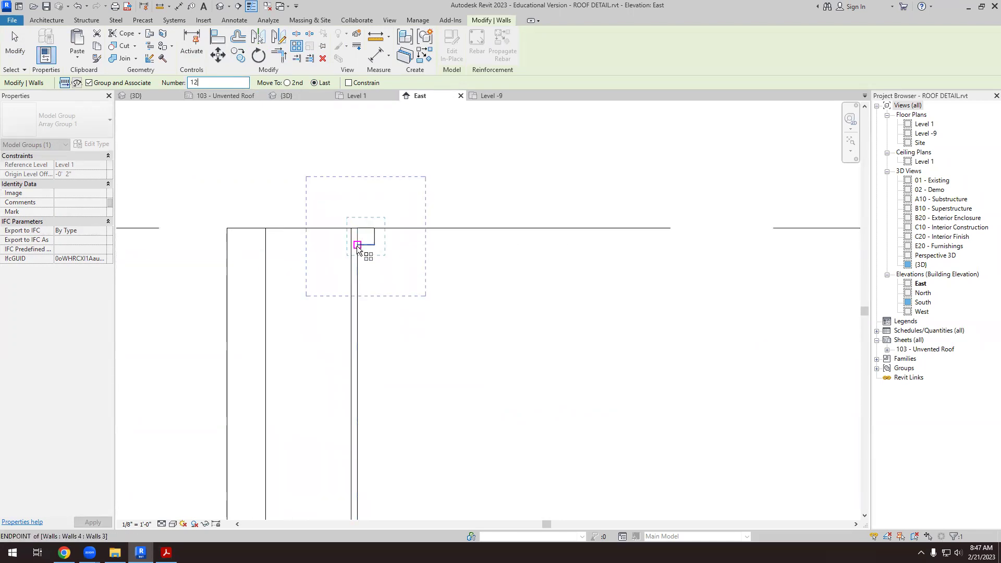
pyautogui.scroll(2, 358, 247)
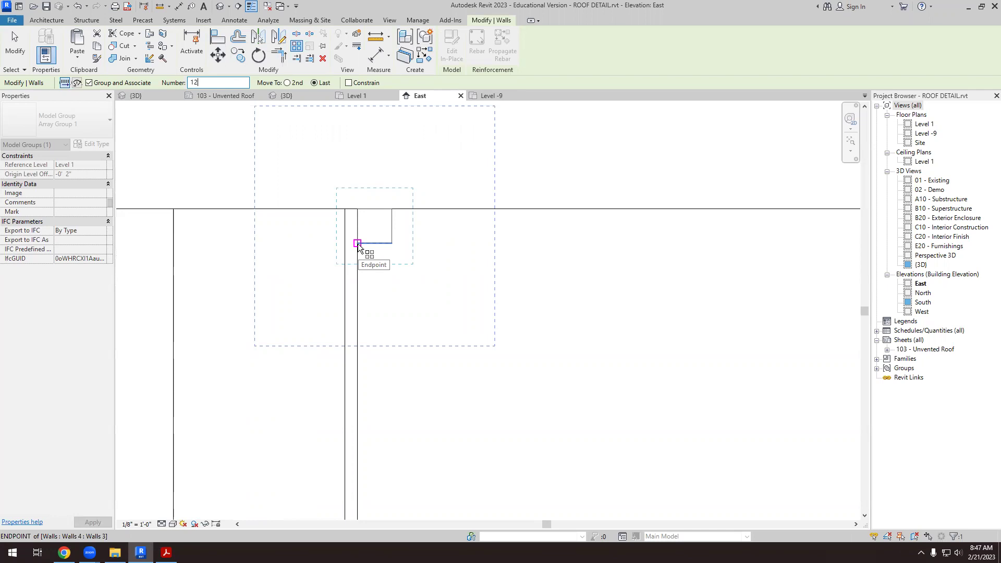
pyautogui.click(358, 244)
pyautogui.scroll(-3, 376, 233)
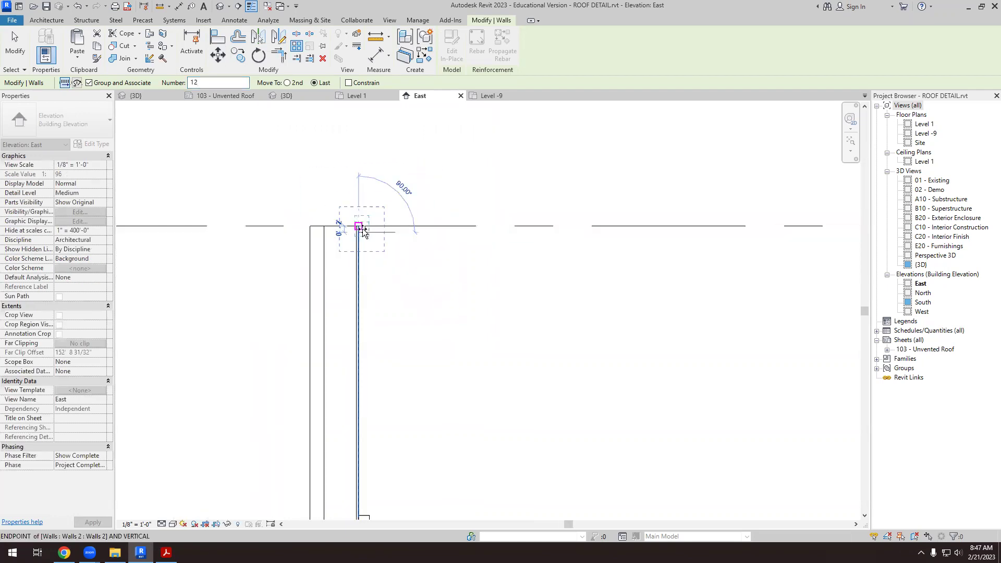
pyautogui.scroll(3, 363, 461)
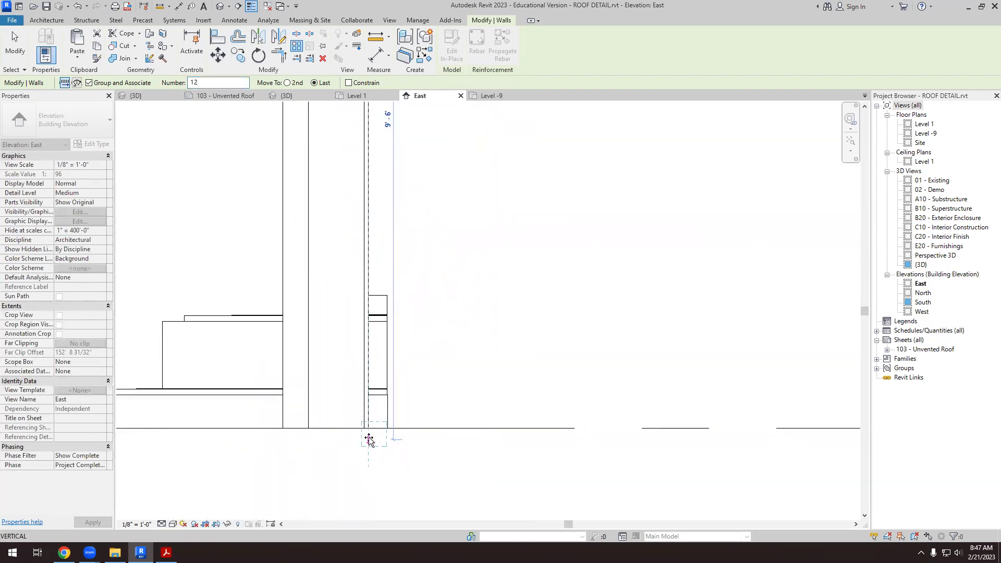
pyautogui.click(370, 428)
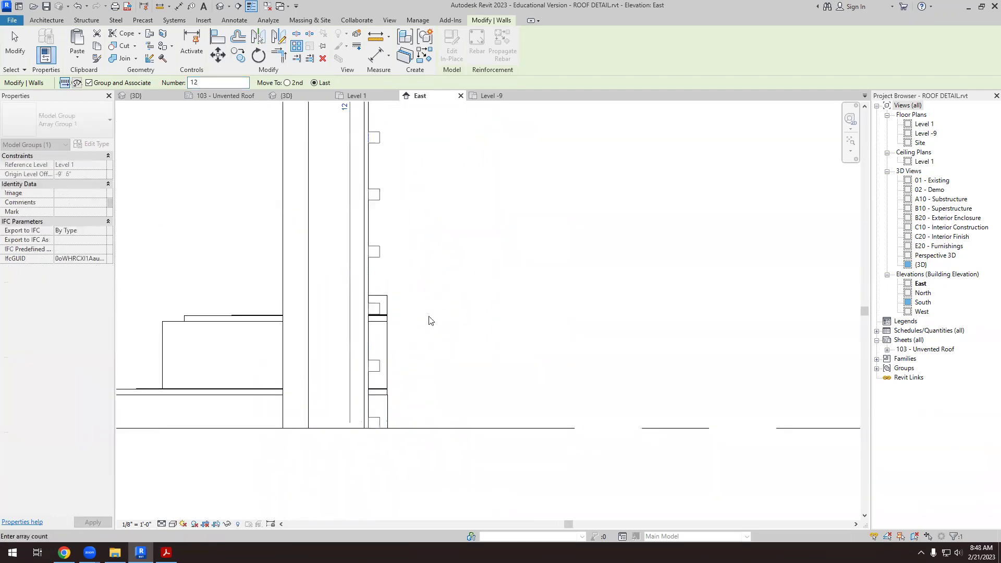
# - Keep the array count of 12 and examine the arrayed strips on the wall in the 3D view
pyautogui.scroll(-3, 429, 320)
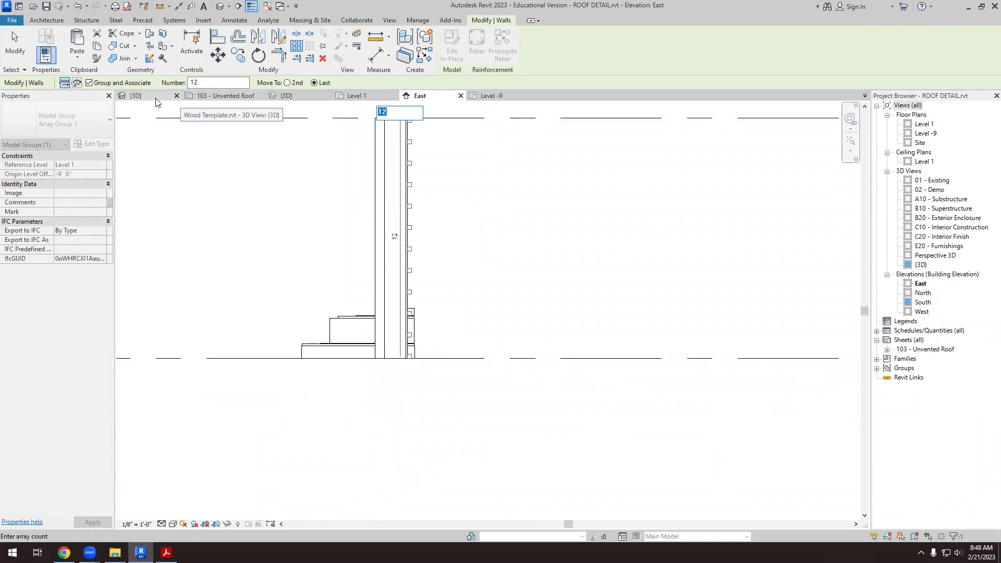
pyautogui.click(288, 97)
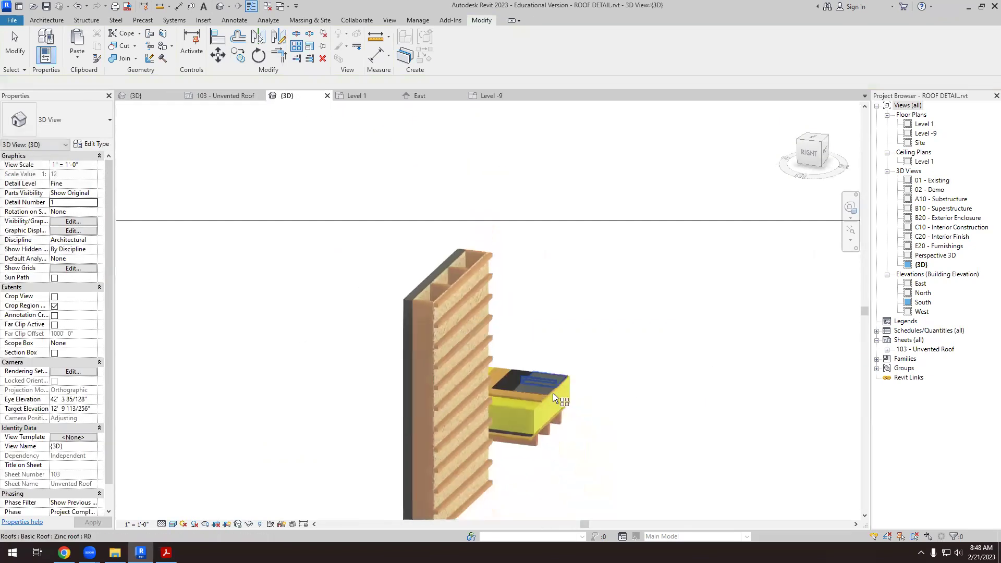
pyautogui.scroll(4, 533, 460)
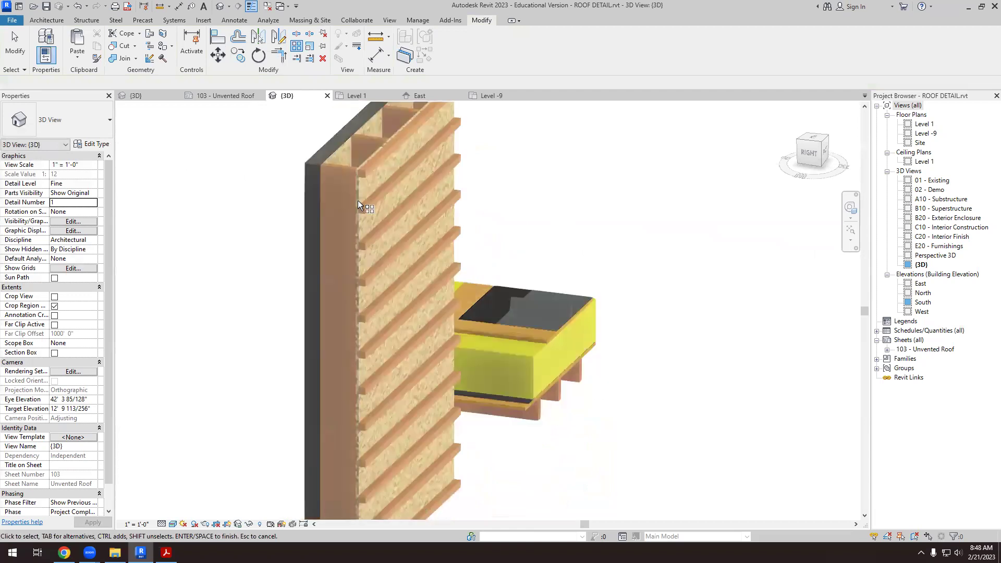
# - Examine the arrayed strips on the wall in the 3D view and compare them with the Bensonwood wall photo in the Chrome browser
pyautogui.scroll(-3, 358, 200)
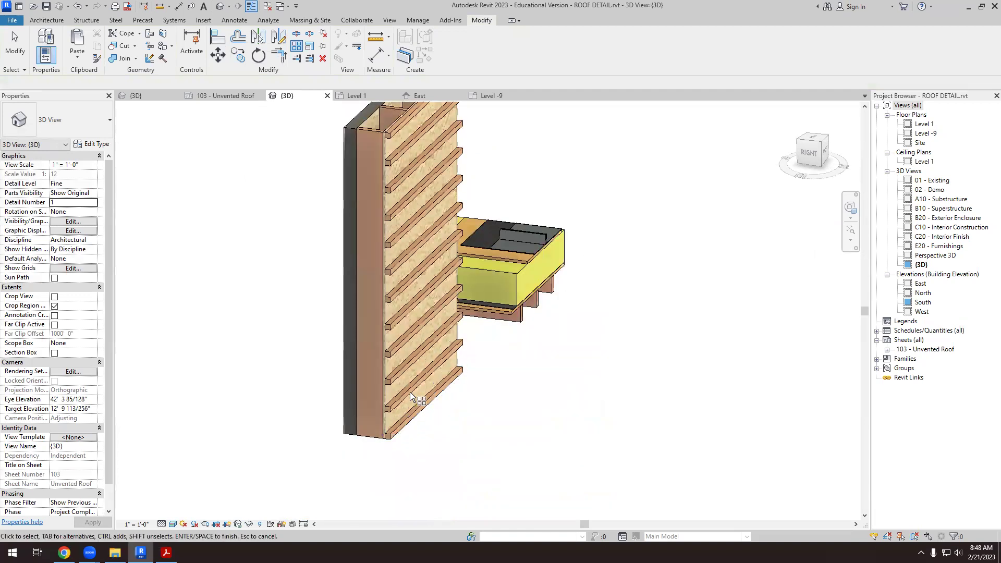
pyautogui.keyDown('shift'); pyautogui.moveTo(406, 365); pyautogui.dragTo(461, 427, button='middle'); pyautogui.keyUp('shift')
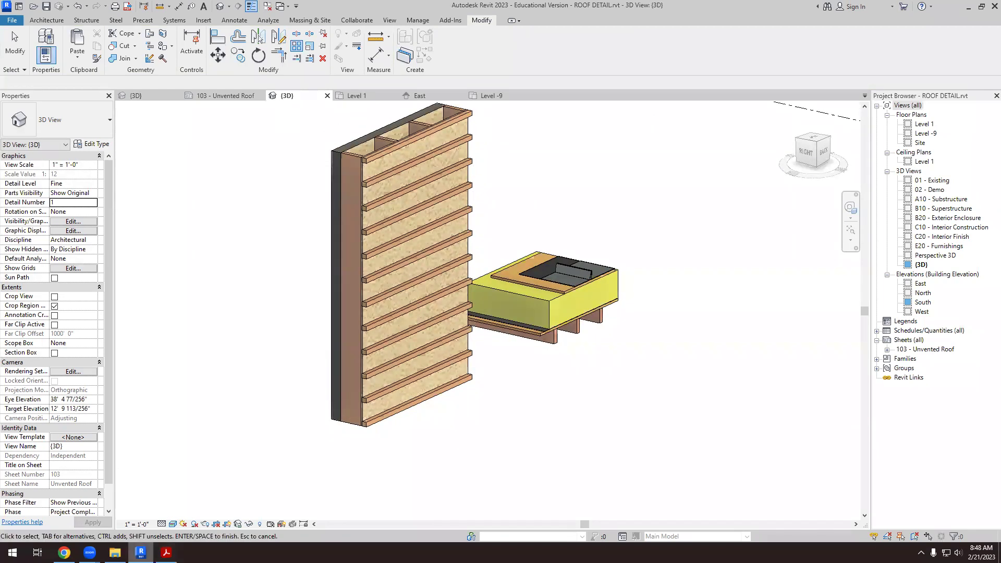
pyautogui.click(64, 552)
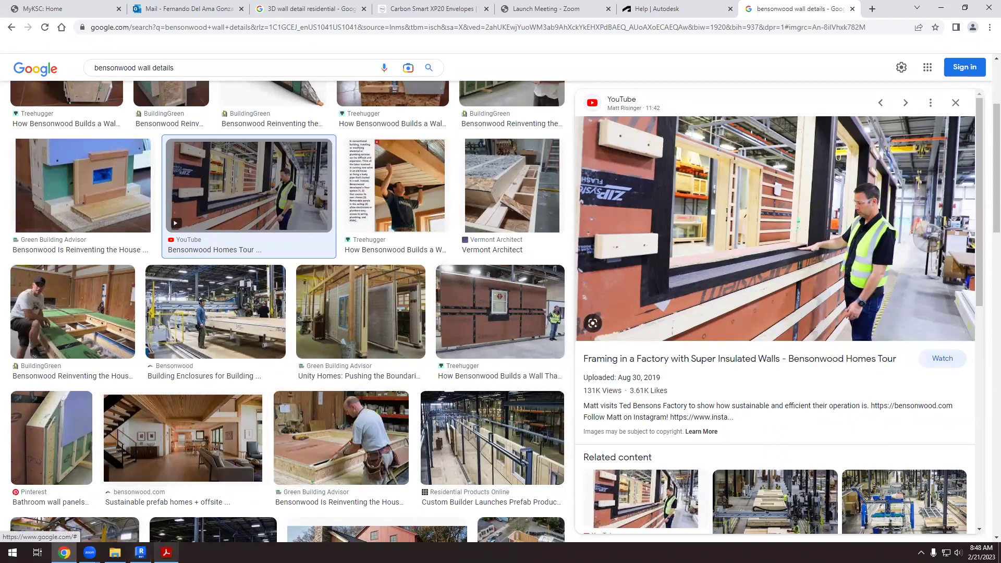
pyautogui.click(140, 552)
# - Undo the strip array in the Revit 3D view and return to the top strip in the East elevation
pyautogui.keyDown('shift'); pyautogui.moveTo(454, 516); pyautogui.dragTo(527, 462, button='middle'); pyautogui.keyUp('shift')
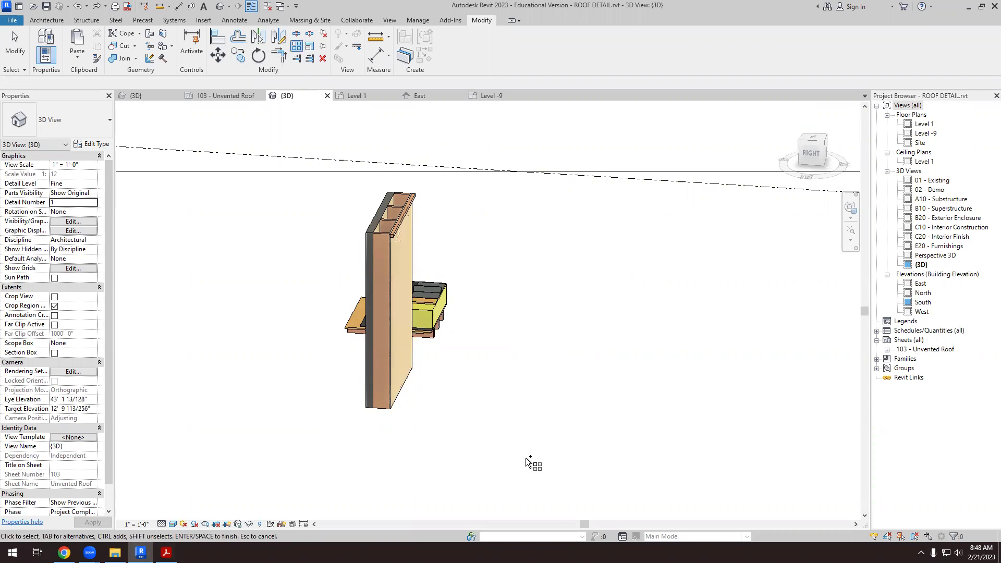
pyautogui.scroll(2, 402, 231)
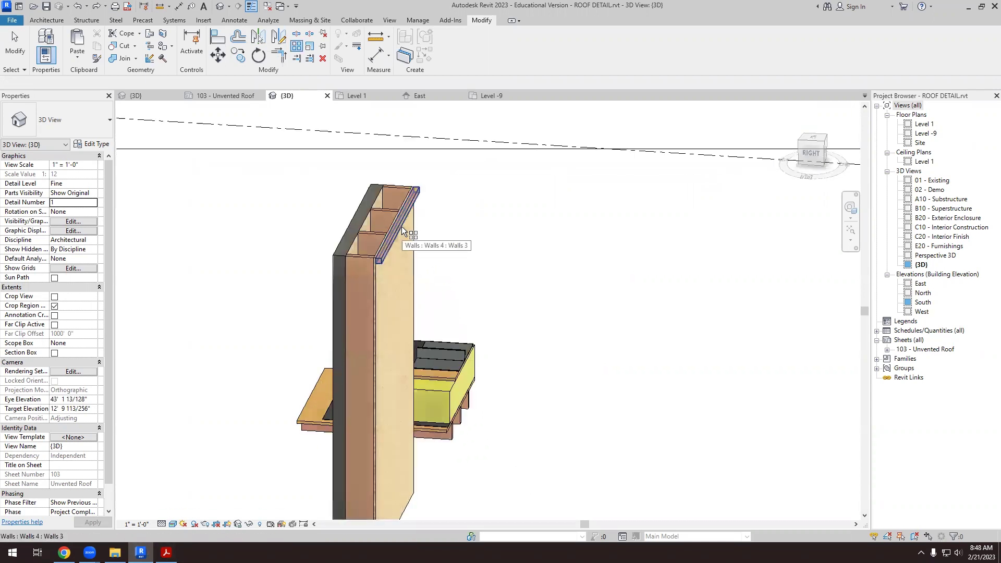
pyautogui.scroll(2, 335, 230)
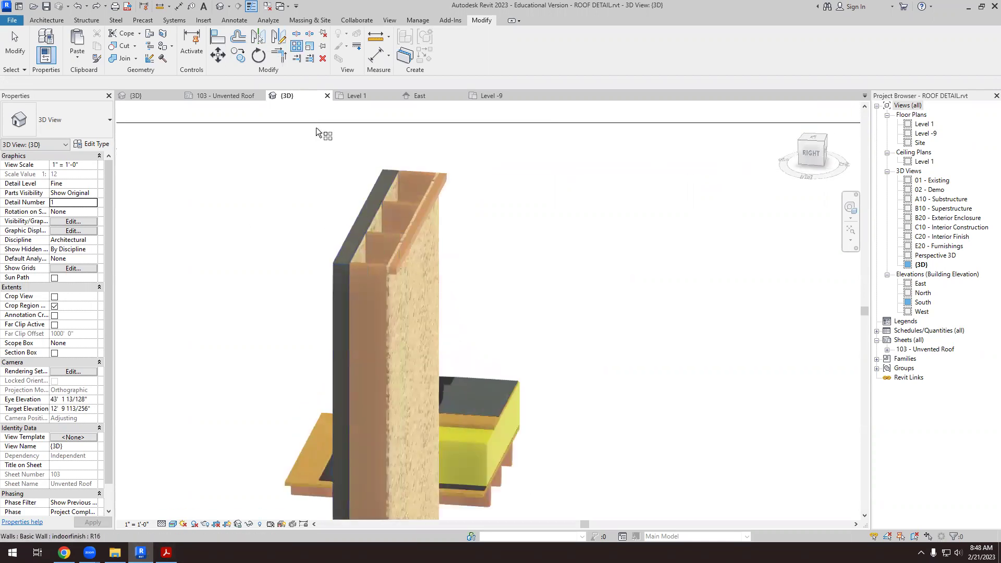
pyautogui.hotkey('ctrl', 'Tab')
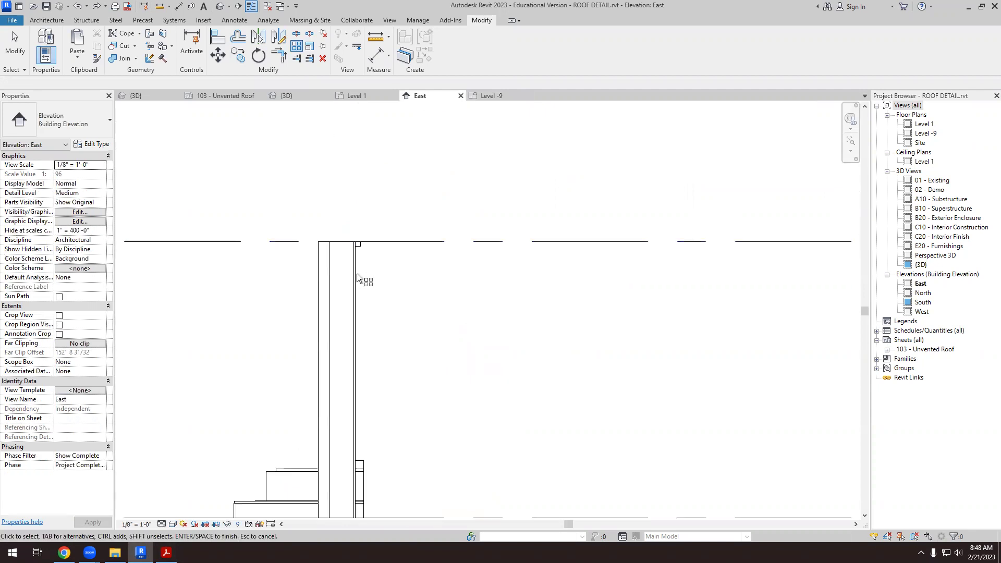
pyautogui.scroll(-1, 361, 233)
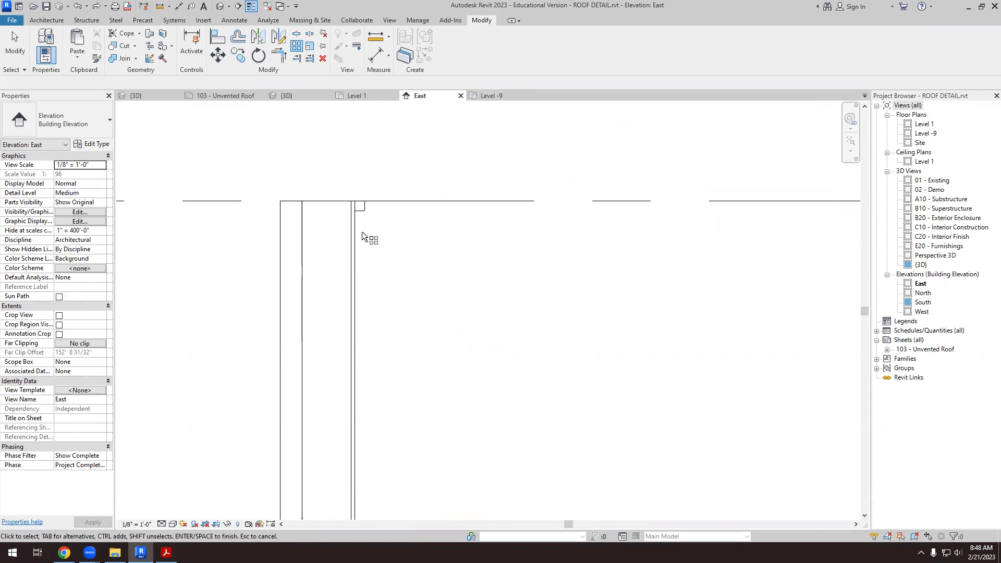
pyautogui.scroll(5, 375, 220)
pyautogui.scroll(-4, 345, 203)
pyautogui.scroll(4, 350, 360)
pyautogui.scroll(6, 351, 308)
pyautogui.scroll(-5, 354, 318)
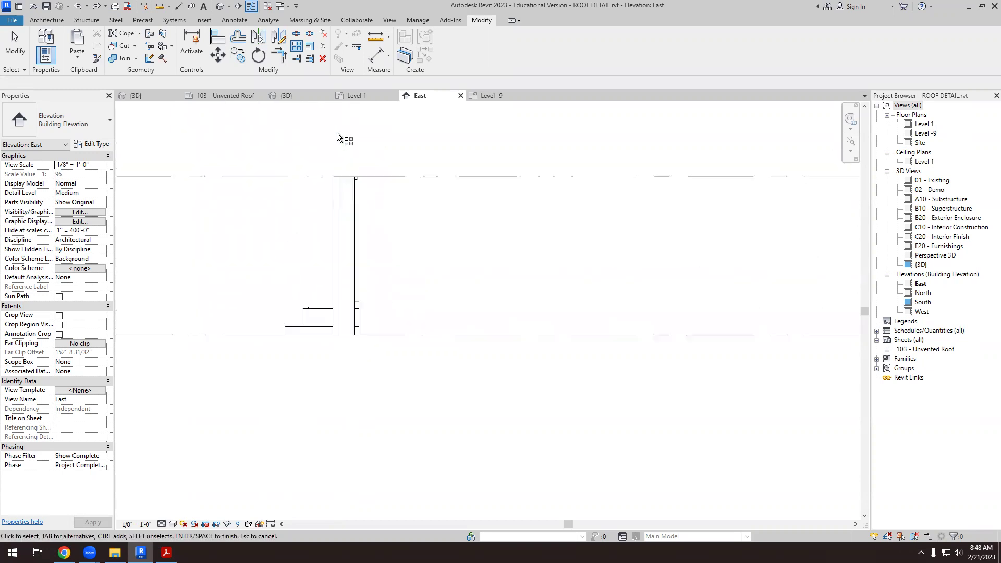
pyautogui.scroll(2, 337, 137)
# - Try to array the top strip as 12 members, with the last one located from its upper outer corner to the Level -9 line
pyautogui.click(11, 21)
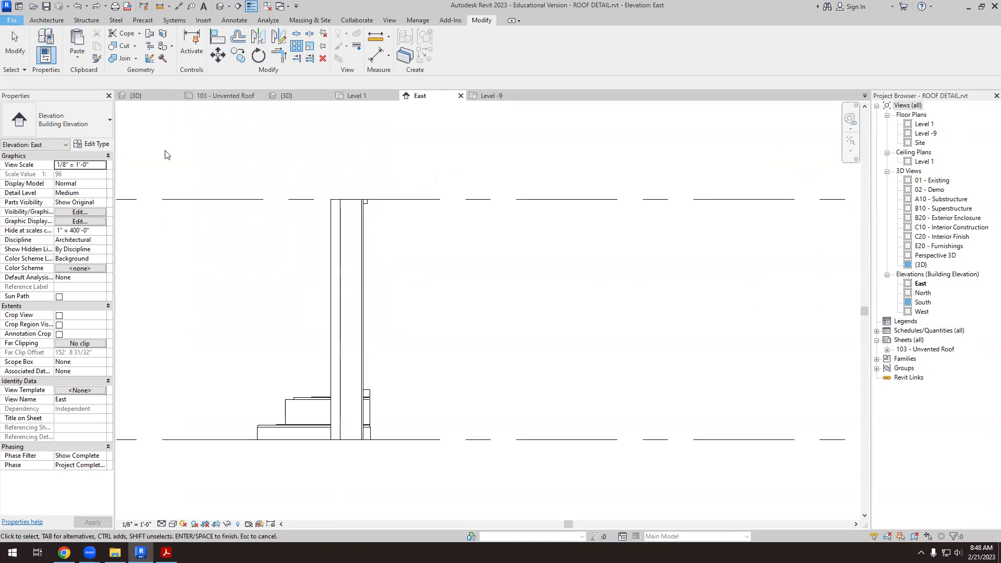
pyautogui.click(296, 64)
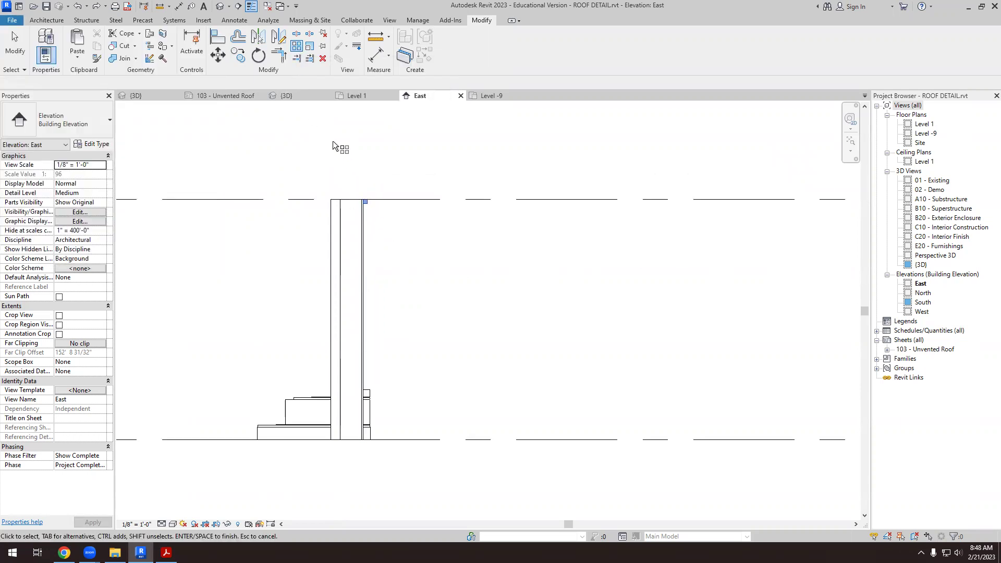
pyautogui.moveTo(334, 145); pyautogui.dragTo(389, 213)
pyautogui.press('Return')
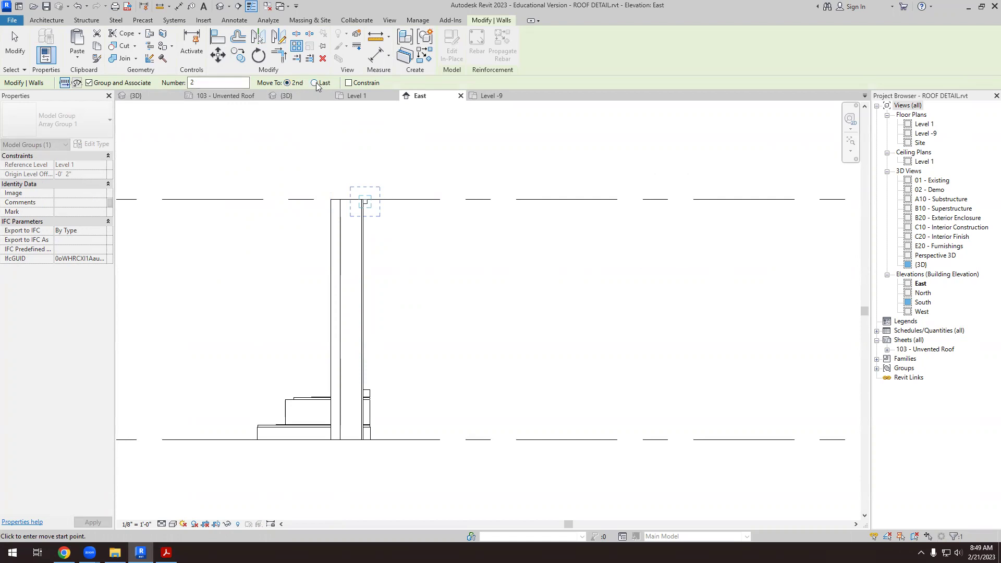
pyautogui.scroll(1, 381, 208)
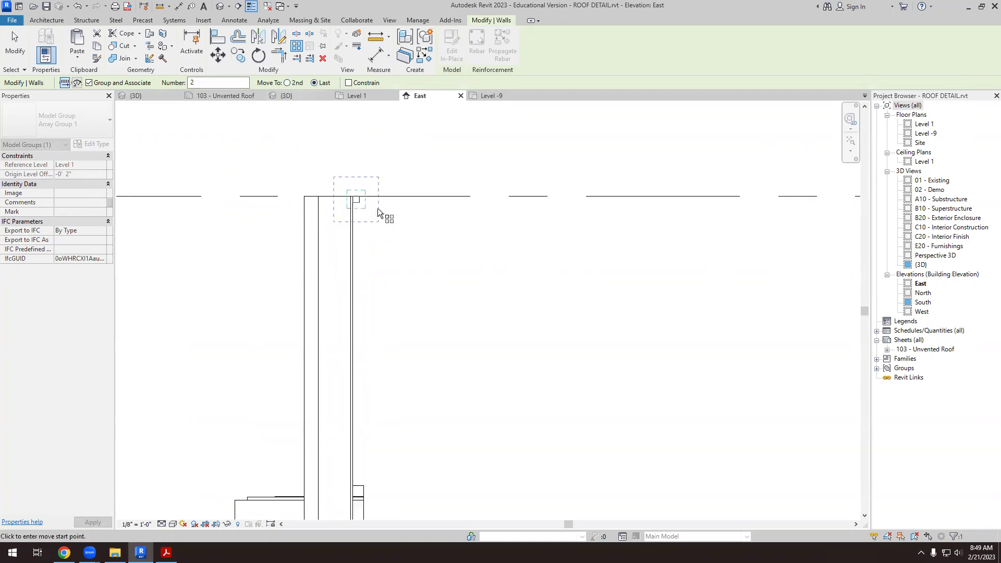
pyautogui.scroll(-2, 358, 206)
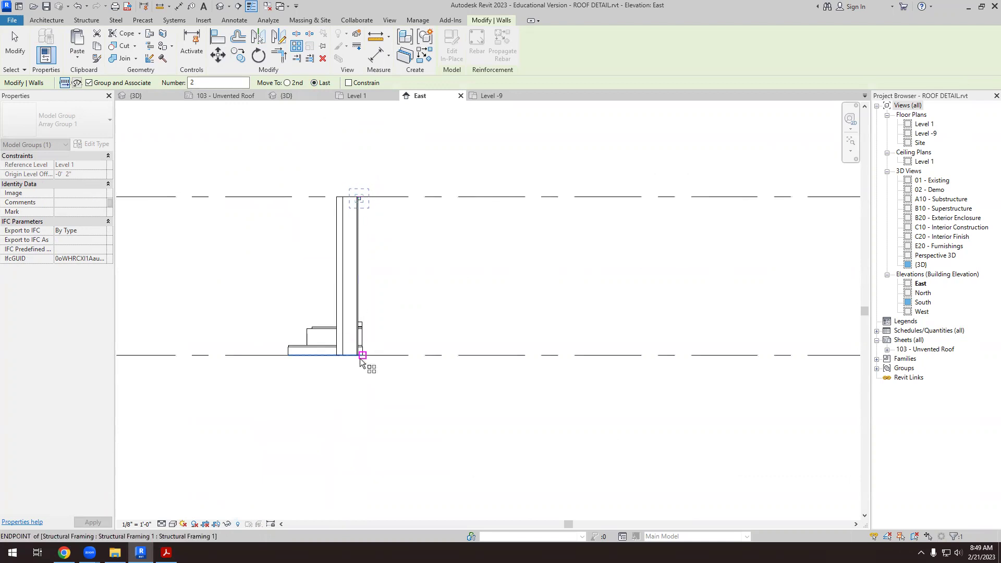
pyautogui.doubleClick(189, 82)
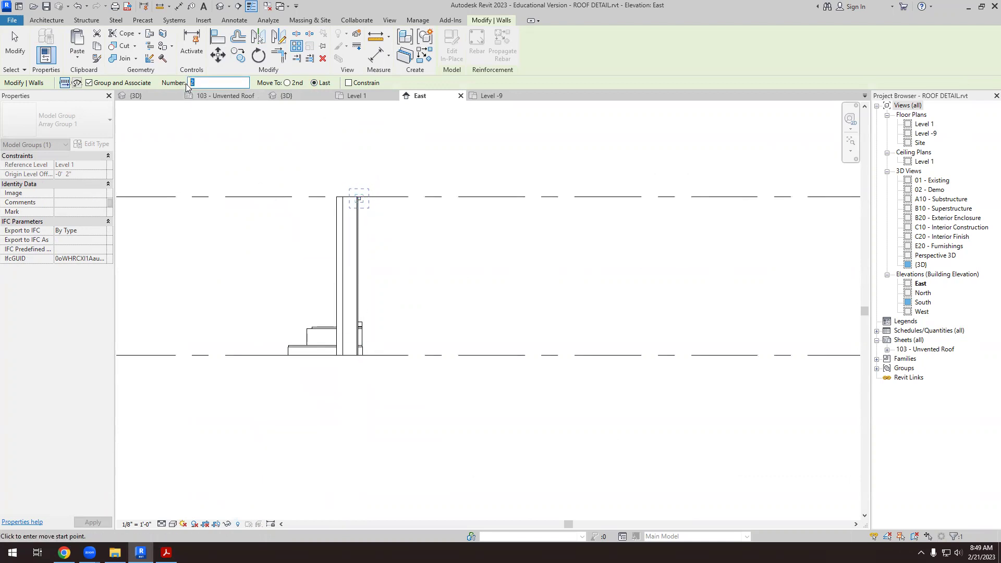
pyautogui.write('12')
pyautogui.scroll(2, 331, 146)
pyautogui.scroll(4, 350, 199)
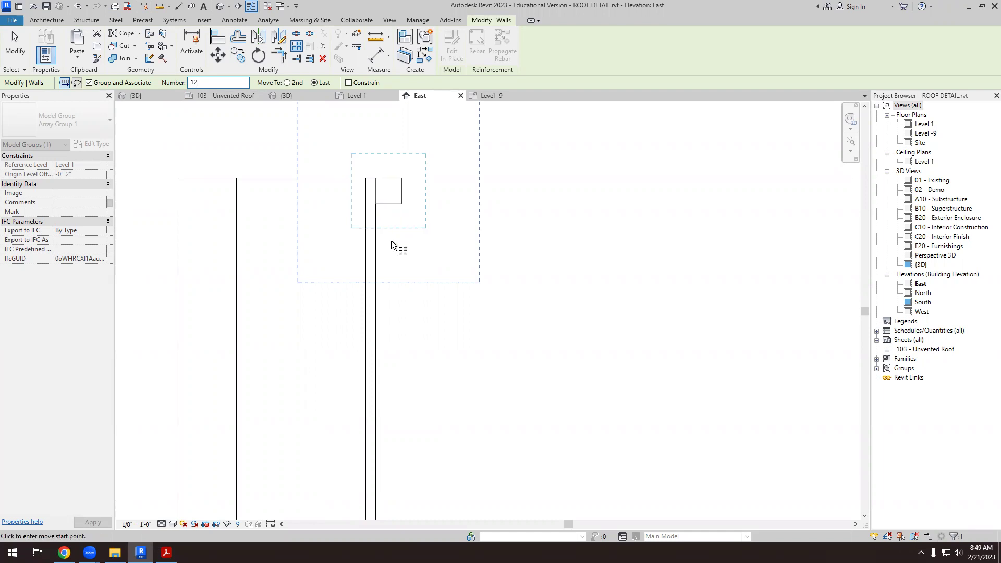
pyautogui.click(401, 205)
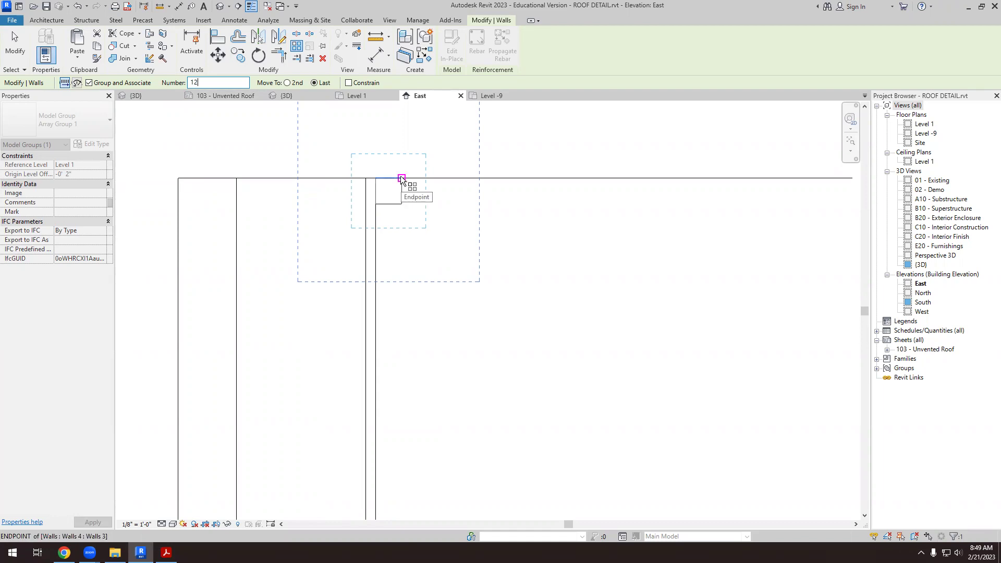
pyautogui.click(402, 179)
pyautogui.scroll(-3, 401, 178)
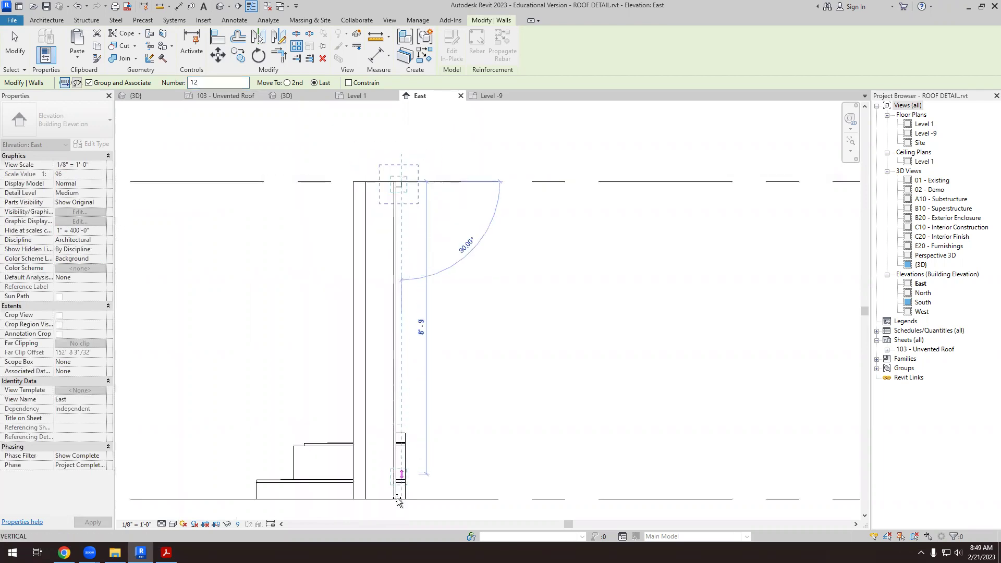
pyautogui.scroll(2, 397, 501)
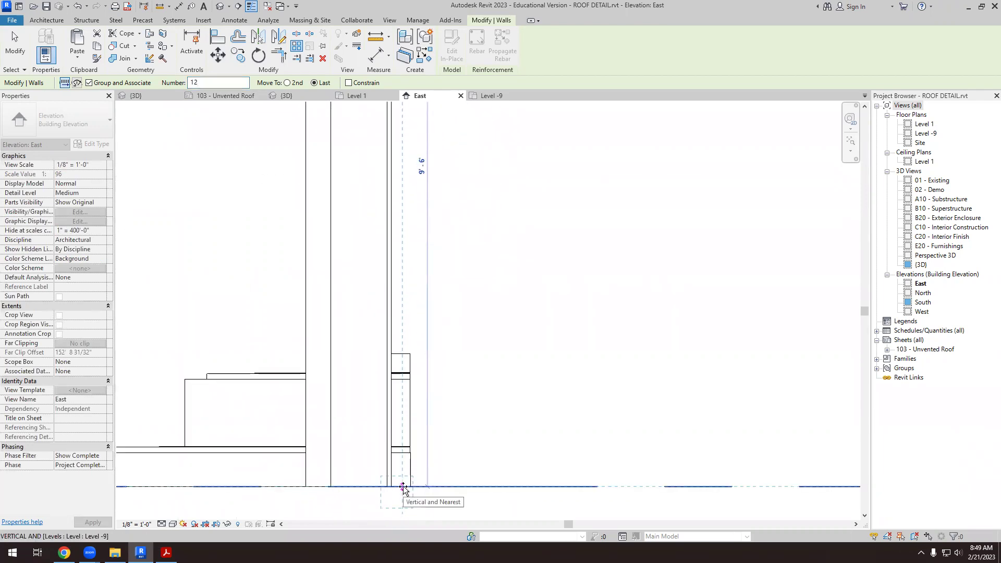
pyautogui.click(404, 486)
pyautogui.scroll(3, 391, 477)
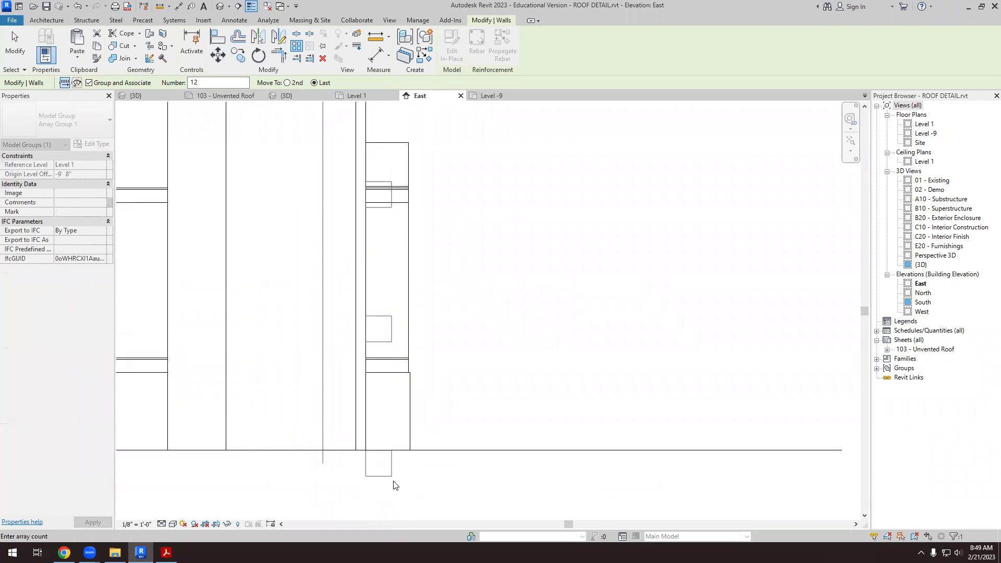
pyautogui.scroll(-1, 454, 391)
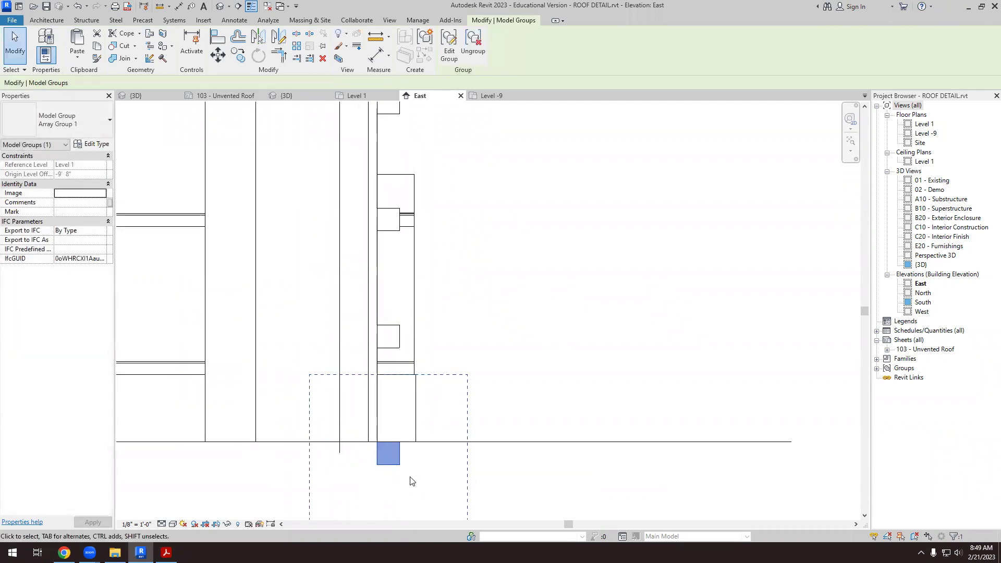
# - Check the lowest arrayed strip at the wall's base in the 3D view and undo the array
pyautogui.click(288, 97)
pyautogui.scroll(5, 431, 434)
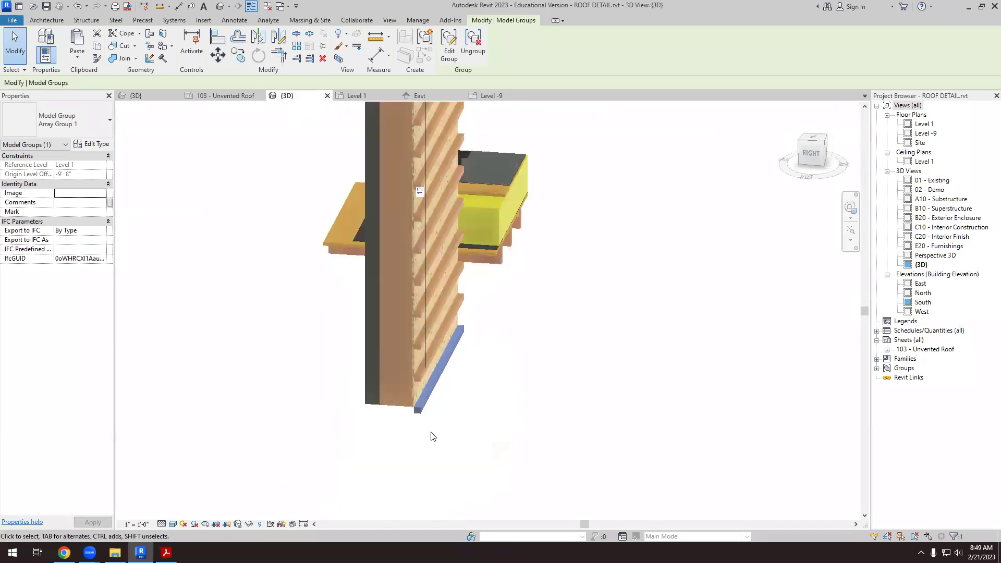
pyautogui.click(428, 437)
pyautogui.keyDown('shift'); pyautogui.moveTo(517, 419); pyautogui.dragTo(515, 405, button='middle'); pyautogui.keyUp('shift')
pyautogui.scroll(-4, 523, 349)
# - In the East elevation, array the top strip as 12 members, with the last one located from its lower outer corner to the wall's base line
pyautogui.click(492, 292)
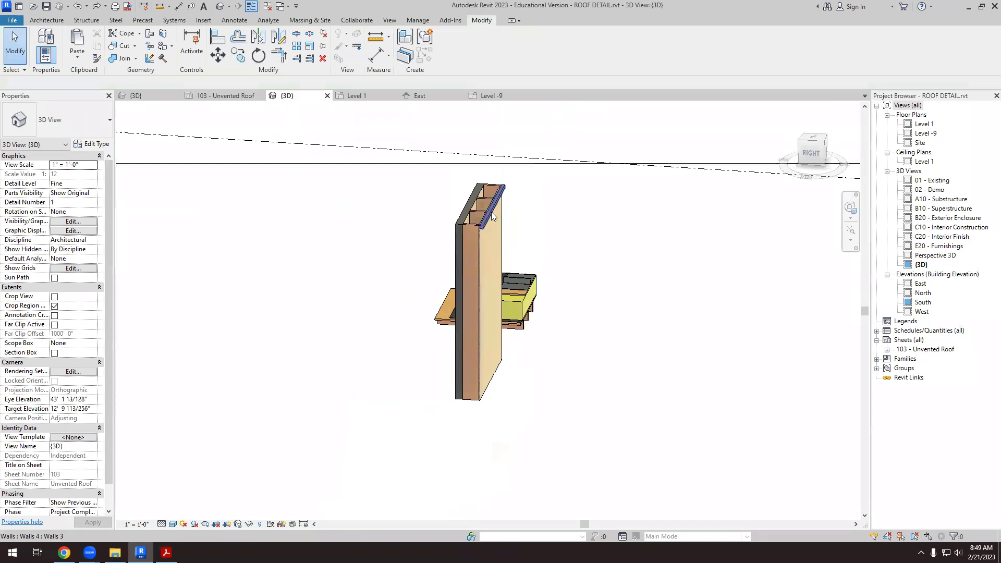
pyautogui.click(420, 96)
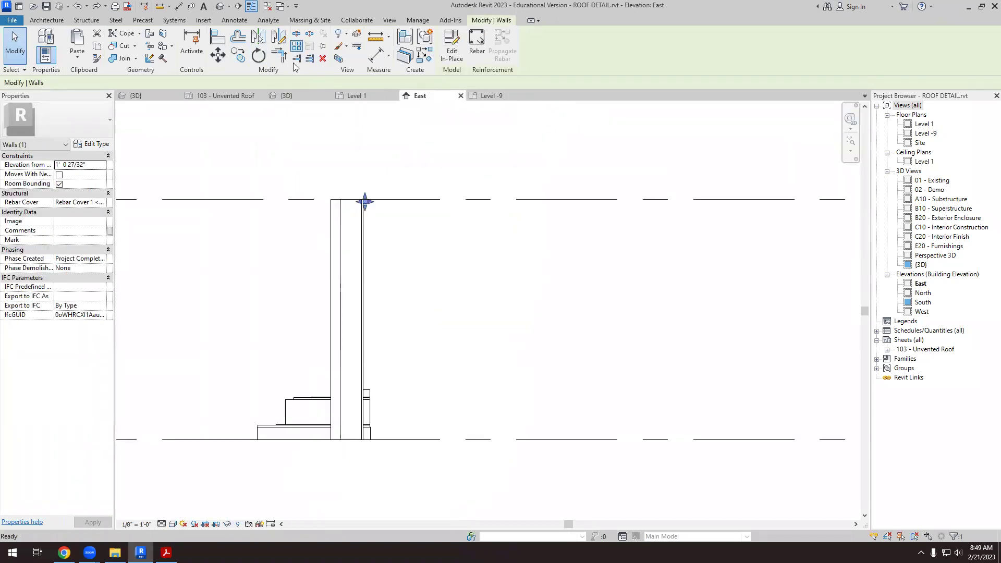
pyautogui.click(297, 45)
pyautogui.scroll(5, 365, 208)
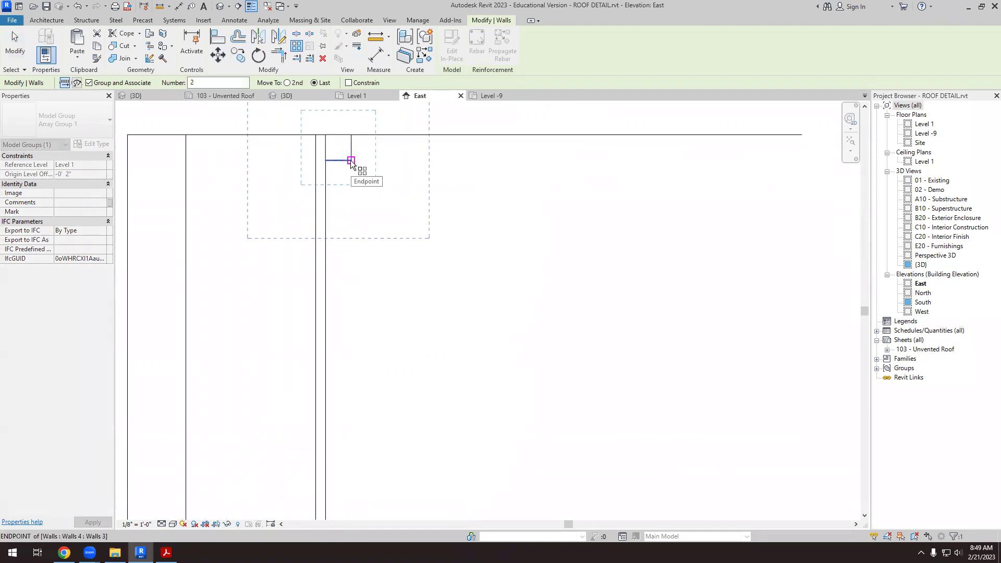
pyautogui.click(351, 162)
pyautogui.scroll(-3, 351, 163)
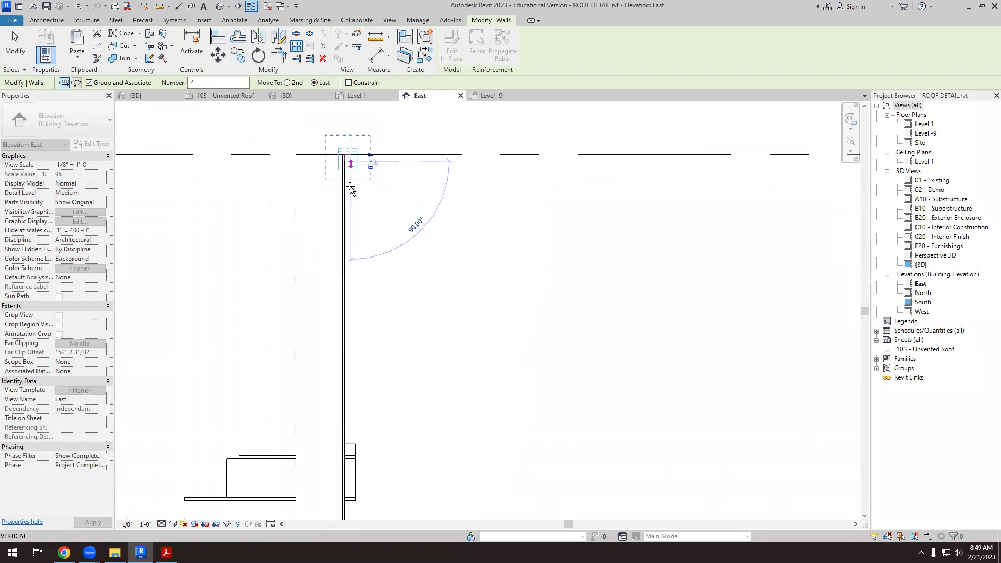
pyautogui.doubleClick(189, 83)
pyautogui.write('12')
pyautogui.scroll(-3, 386, 240)
pyautogui.scroll(4, 376, 309)
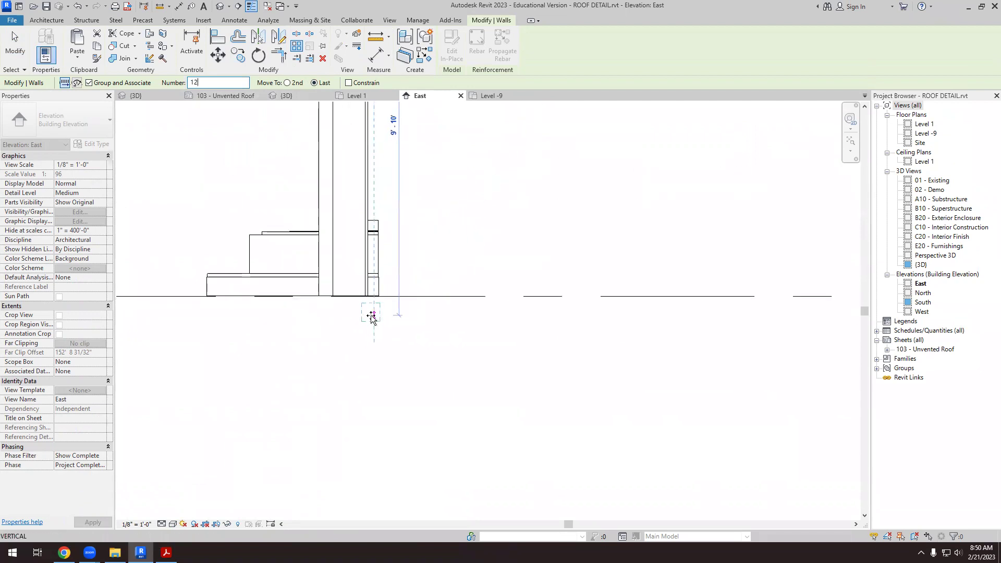
pyautogui.scroll(1, 372, 317)
pyautogui.click(374, 289)
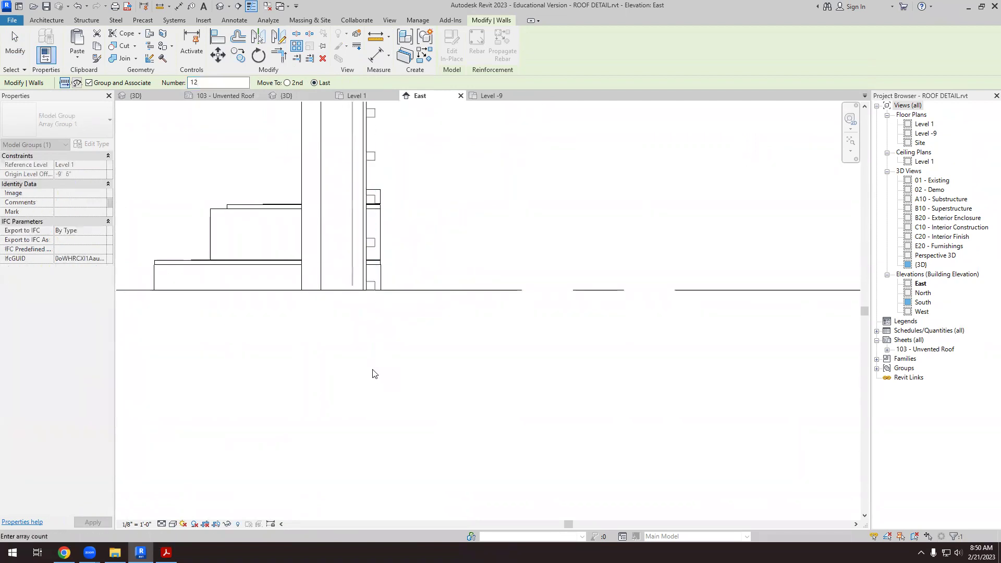
pyautogui.scroll(-2, 374, 349)
pyautogui.press('Return')
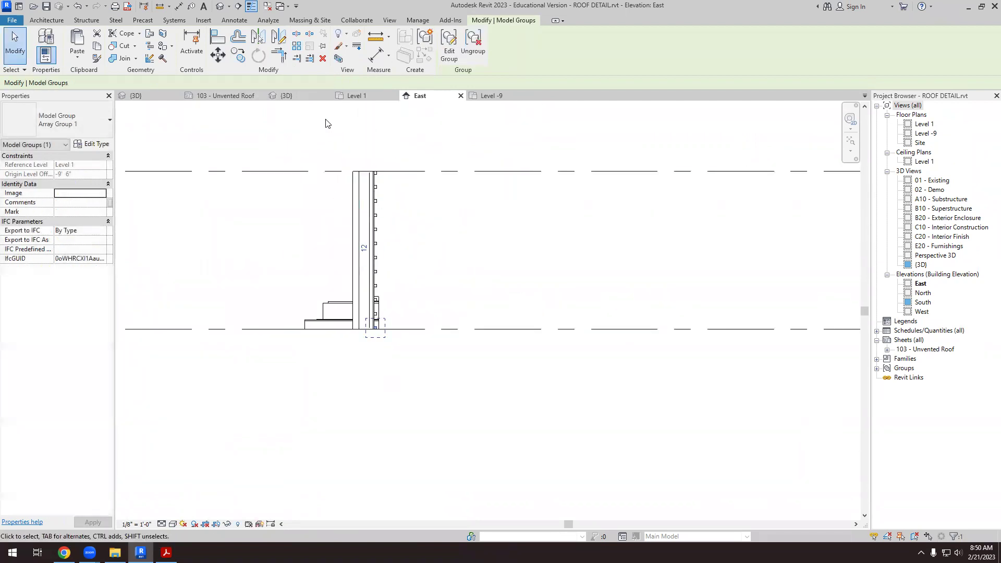
# - Examine the strips across the wall in the 3D view, and switch to the Tektoniks guide's Wall Panels page in Acrobat Reader
pyautogui.click(303, 95)
pyautogui.scroll(5, 473, 356)
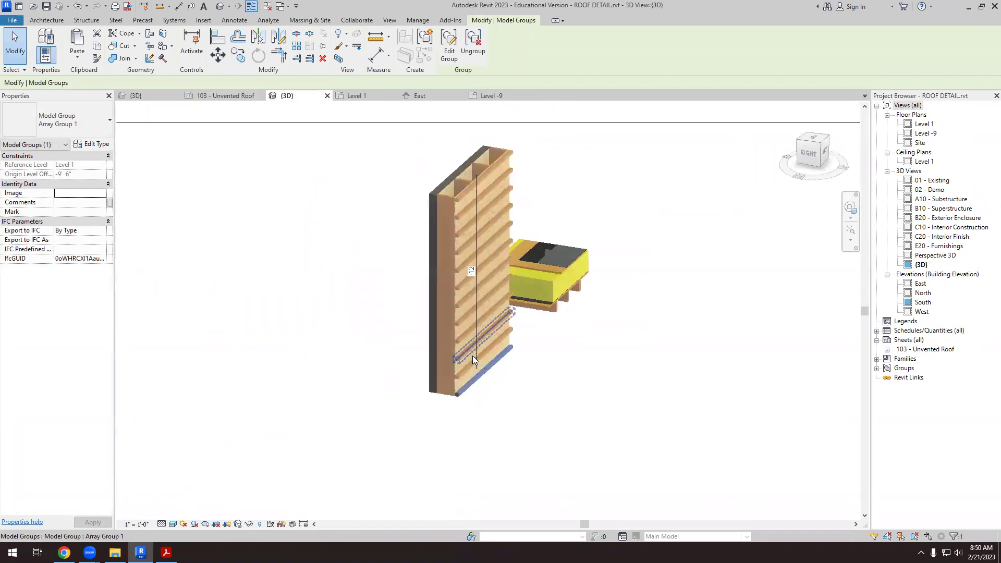
pyautogui.click(513, 409)
pyautogui.scroll(-2, 519, 402)
pyautogui.moveTo(525, 400)
pyautogui.keyDown('shift'); pyautogui.mouseDown(button='middle')
pyautogui.moveTo(555, 420)
pyautogui.moveTo(535, 413)
pyautogui.moveTo(617, 431)
pyautogui.moveTo(687, 384)
pyautogui.moveTo(622, 409)
pyautogui.moveTo(519, 407)
pyautogui.mouseUp(button='middle'); pyautogui.keyUp('shift')
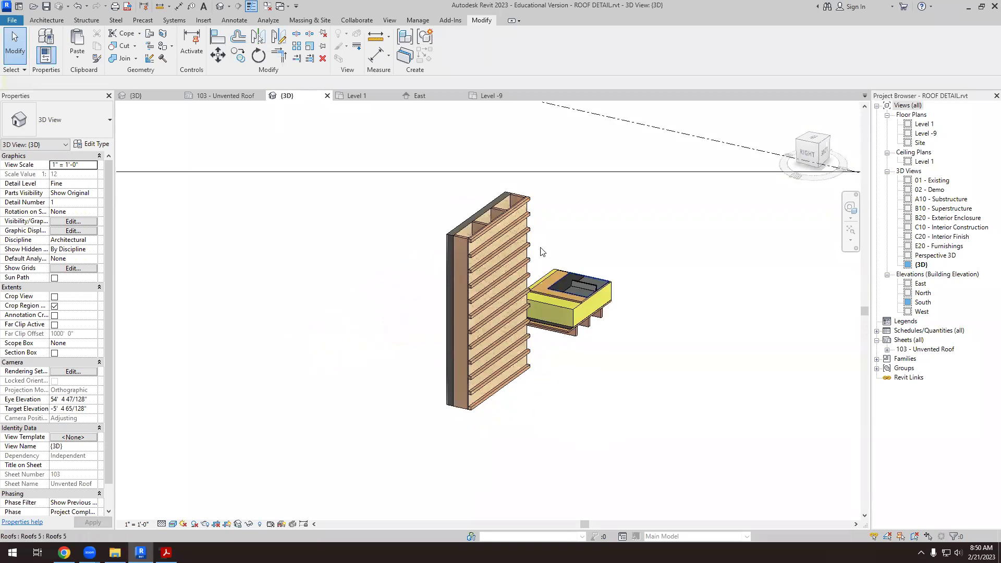
pyautogui.scroll(4, 540, 251)
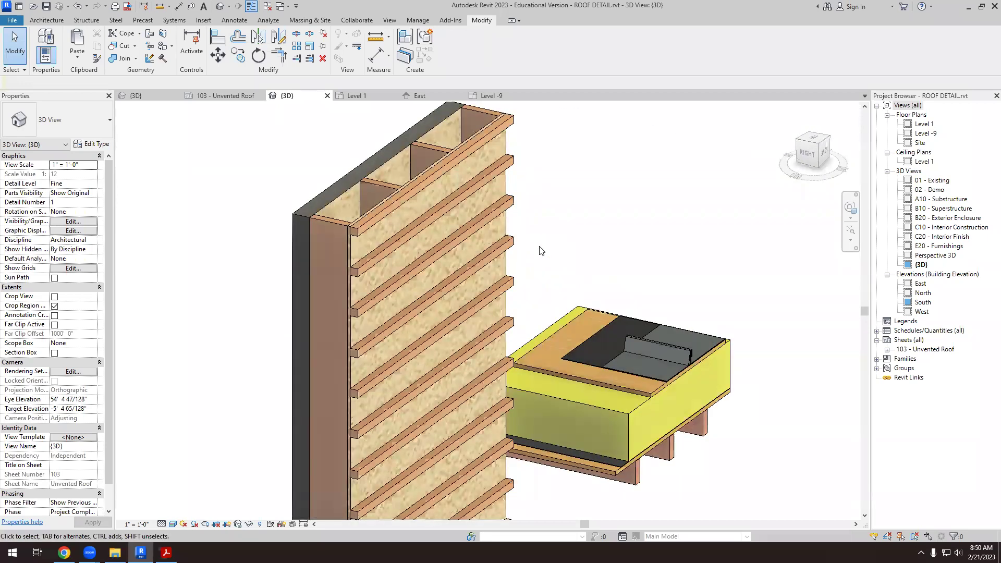
pyautogui.scroll(3, 420, 242)
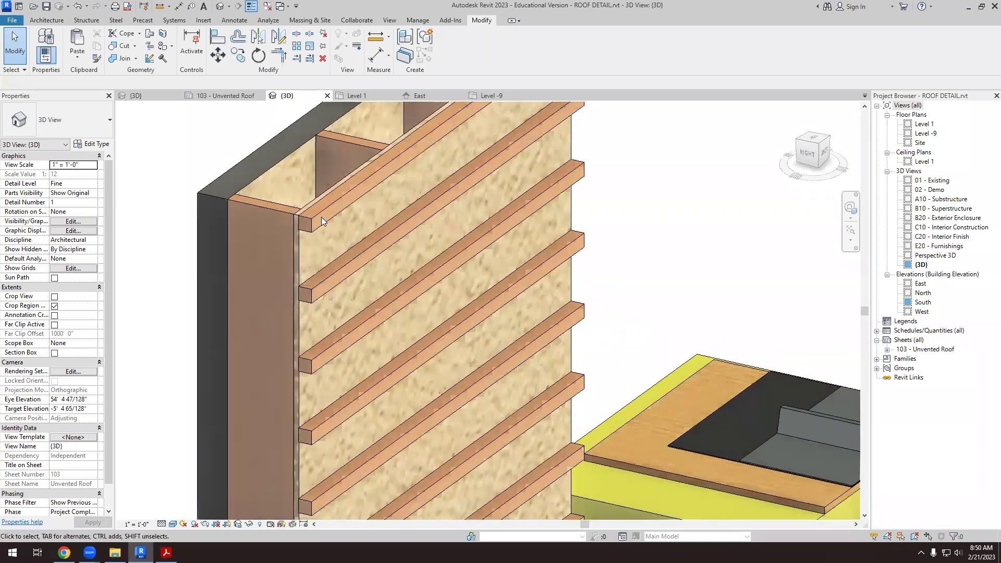
pyautogui.scroll(-6, 322, 217)
pyautogui.keyDown('shift'); pyautogui.moveTo(377, 343); pyautogui.dragTo(373, 369, button='middle'); pyautogui.keyUp('shift')
pyautogui.scroll(2, 344, 332)
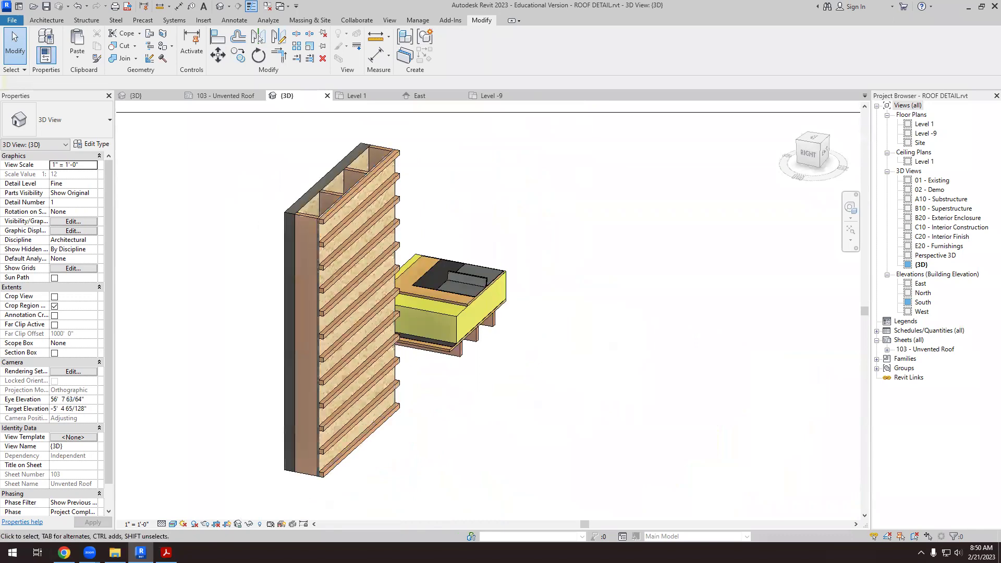
pyautogui.click(166, 553)
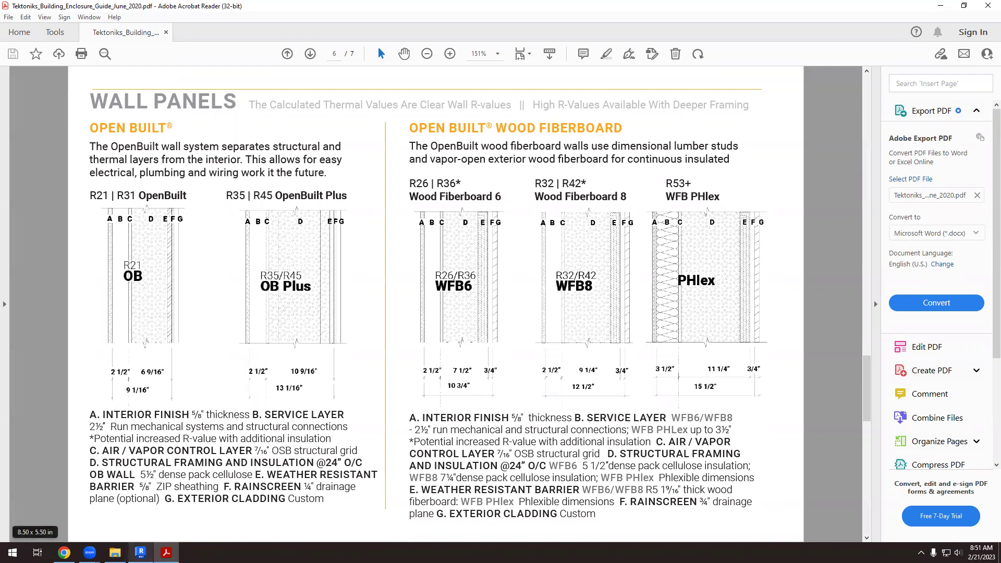
# - Switch back to Revit and examine the softwood strips and wall layers from several angles in the 3D view
pyautogui.moveTo(141, 552)
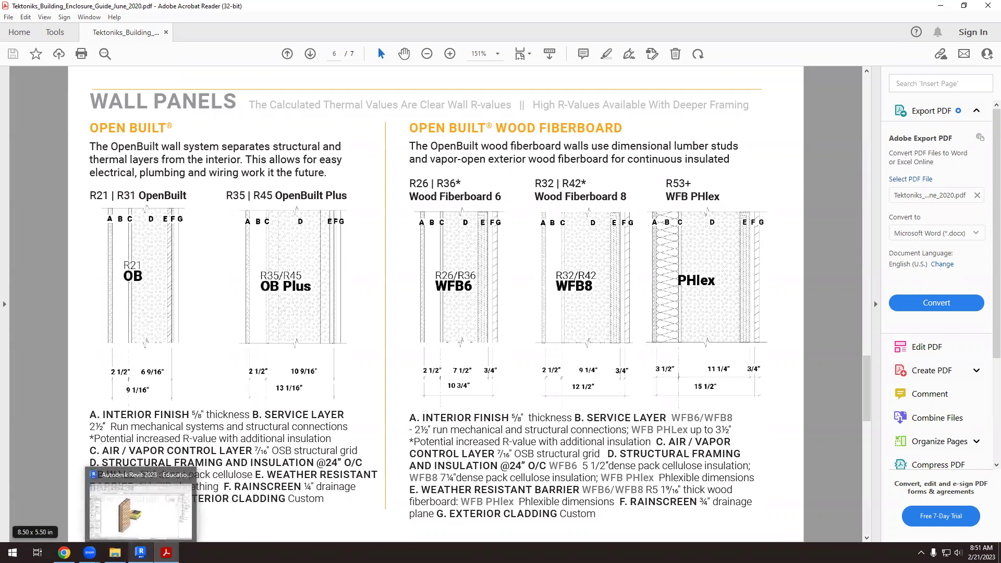
pyautogui.click(141, 506)
pyautogui.scroll(-4, 520, 382)
pyautogui.keyDown('shift'); pyautogui.moveTo(520, 383); pyautogui.dragTo(432, 313, button='middle'); pyautogui.keyUp('shift')
pyautogui.scroll(5, 433, 309)
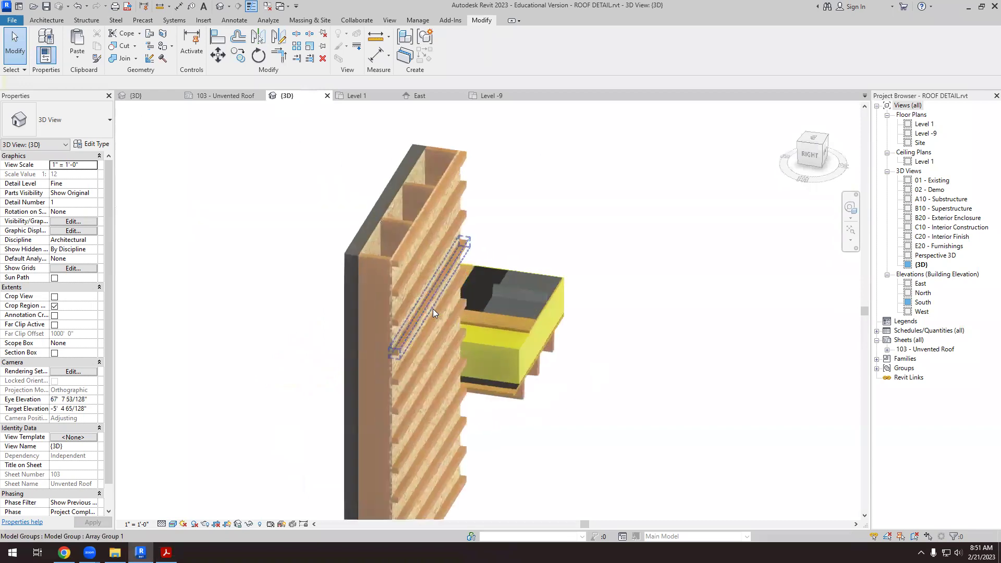
pyautogui.keyDown('shift'); pyautogui.moveTo(381, 287); pyautogui.dragTo(476, 237, button='middle'); pyautogui.keyUp('shift')
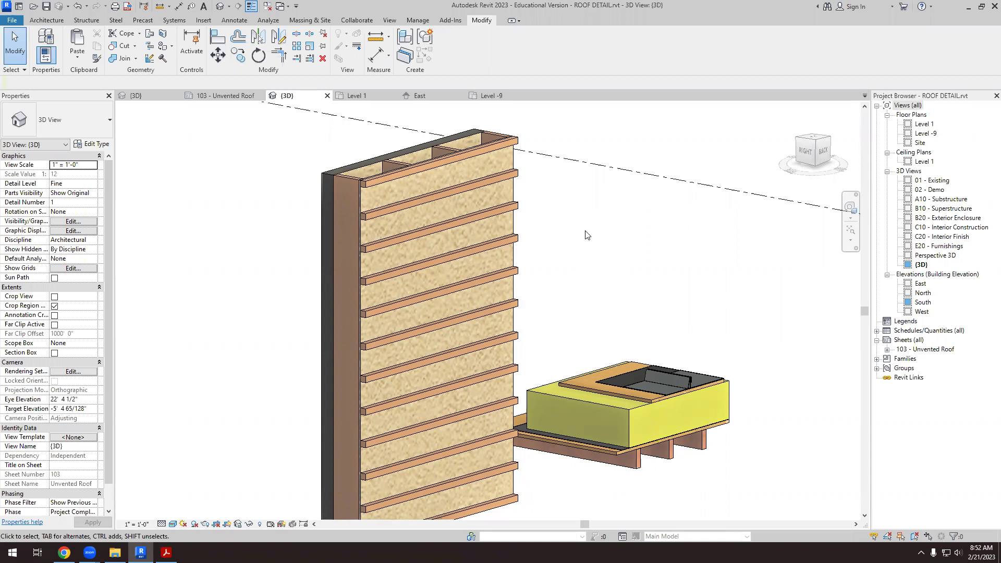
pyautogui.scroll(6, 348, 193)
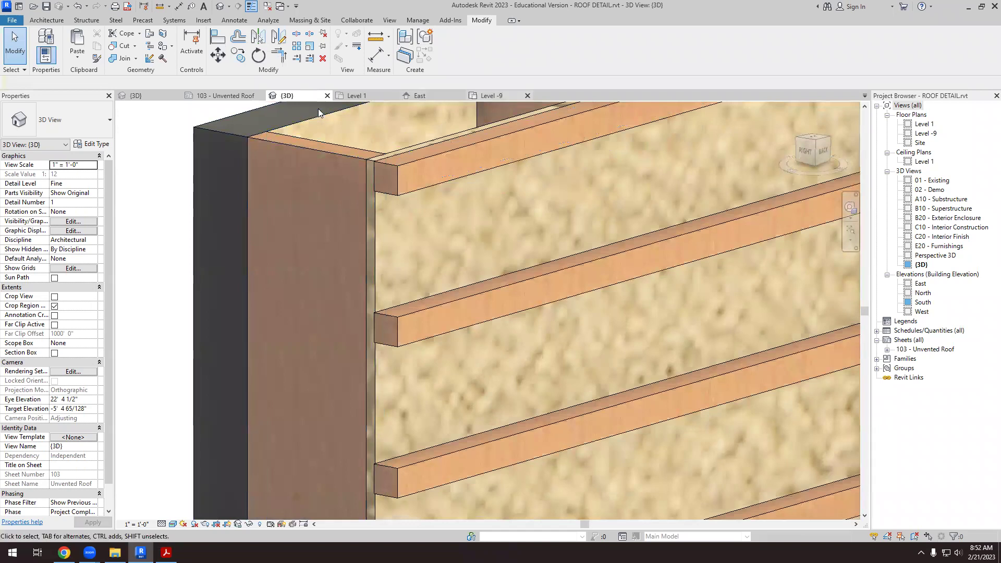
# - In the East elevation, create a new in-place component in the Walls category and accept its default name
pyautogui.hotkey('ctrl', 'Tab')
pyautogui.scroll(5, 410, 209)
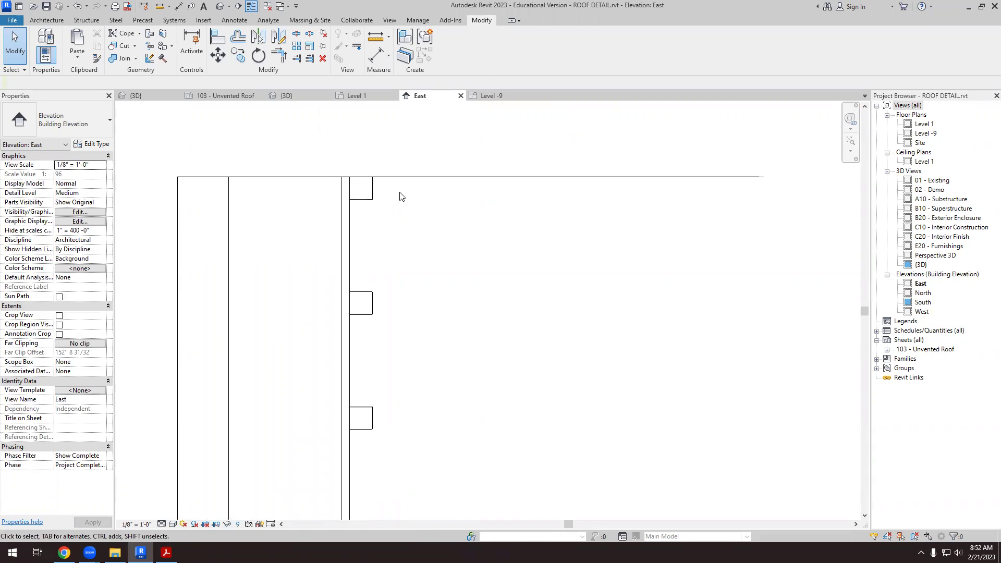
pyautogui.click(55, 23)
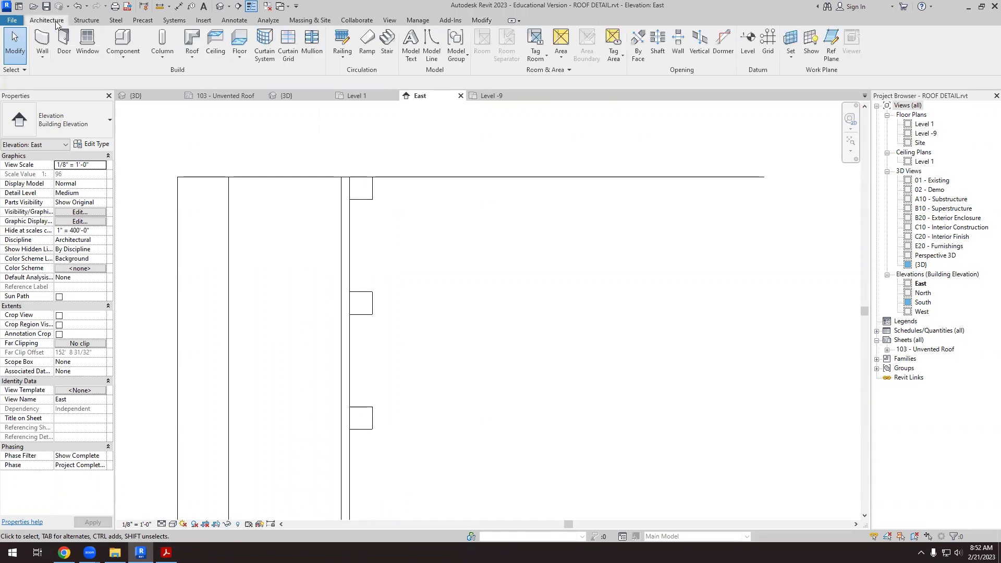
pyautogui.click(124, 58)
pyautogui.click(139, 107)
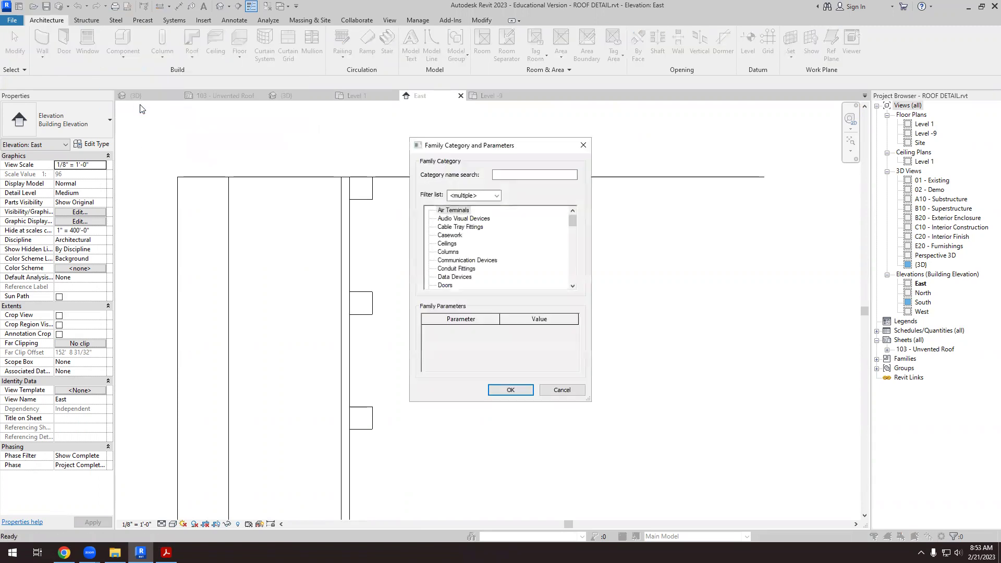
pyautogui.scroll(-15, 500, 250)
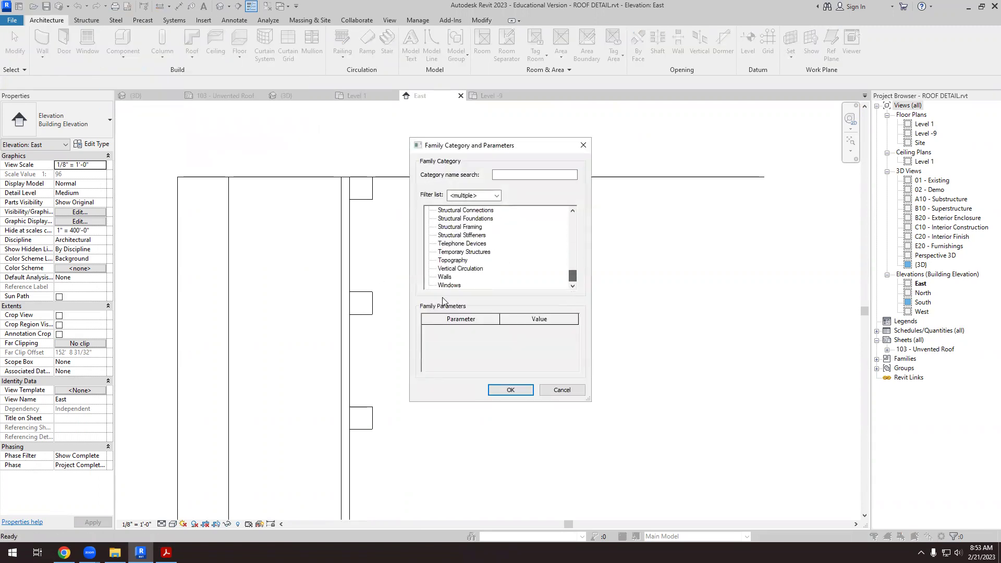
pyautogui.click(445, 277)
pyautogui.click(508, 390)
pyautogui.click(497, 295)
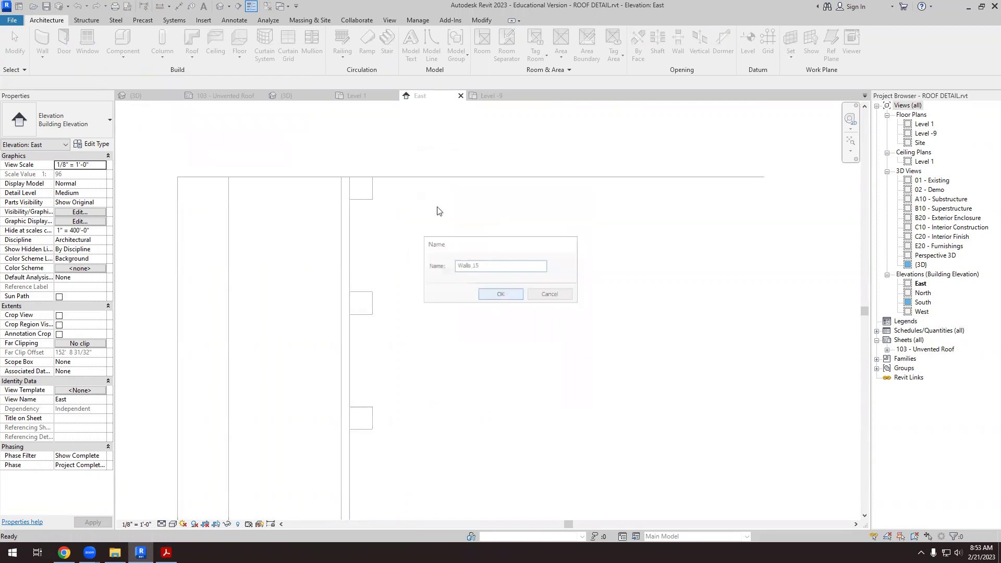
# - Start an extrusion and pick the end face of the top strip as its work plane
pyautogui.click(88, 43)
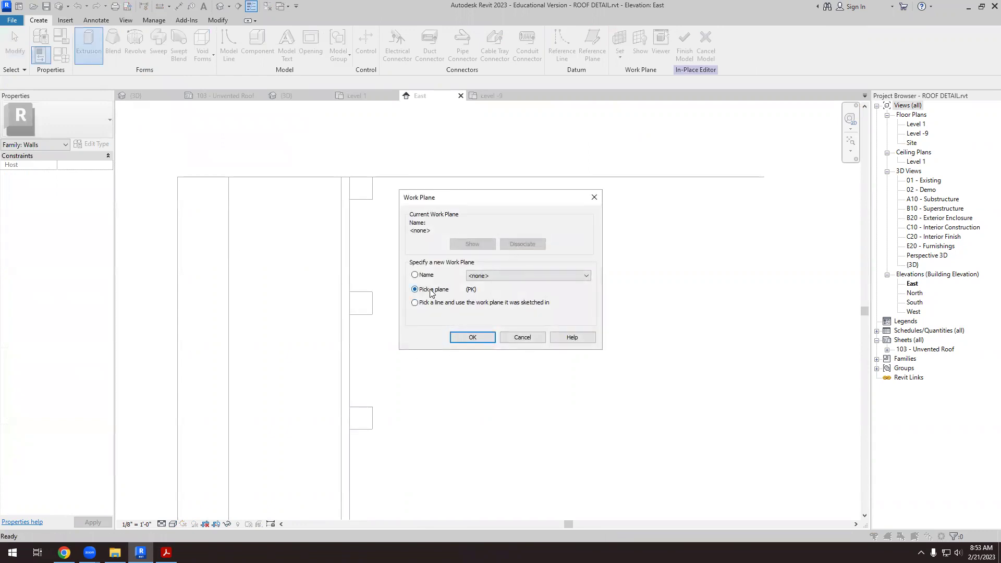
pyautogui.click(473, 338)
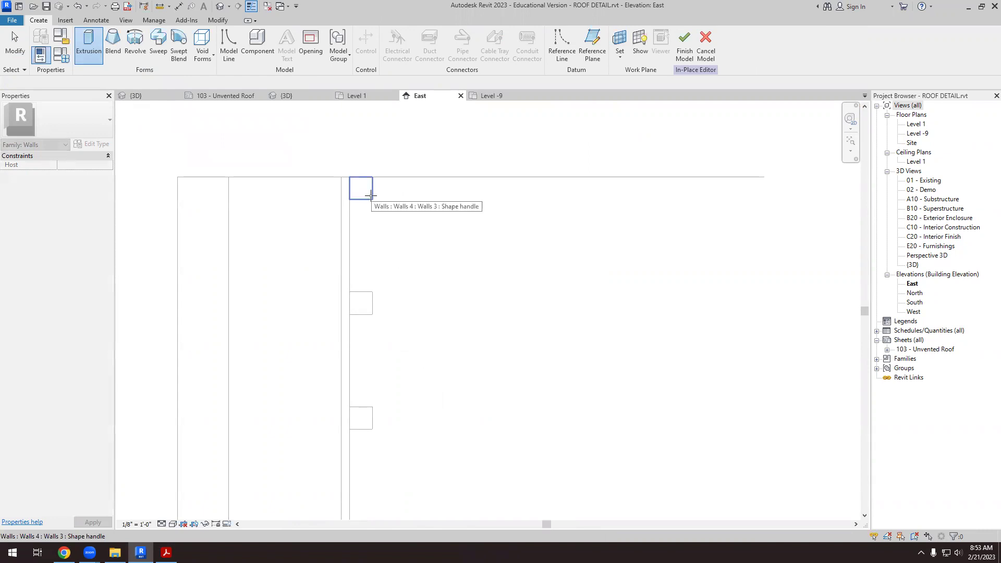
pyautogui.click(371, 195)
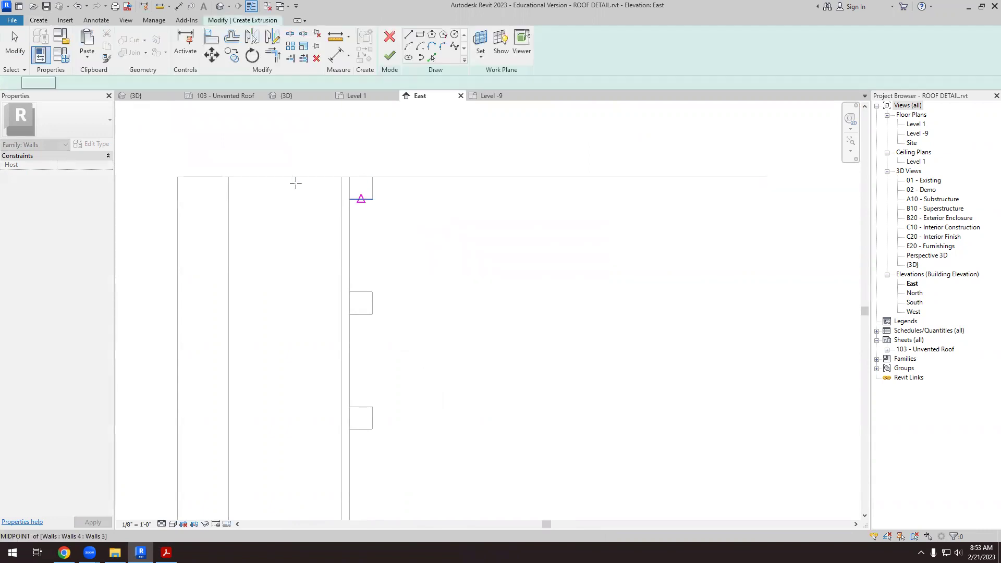
# - Sketch a vertical helper line from the top strip's upper outer corner to the second strip's upper outer corner, plus a 1 inch horizontal line outward
pyautogui.click(373, 178)
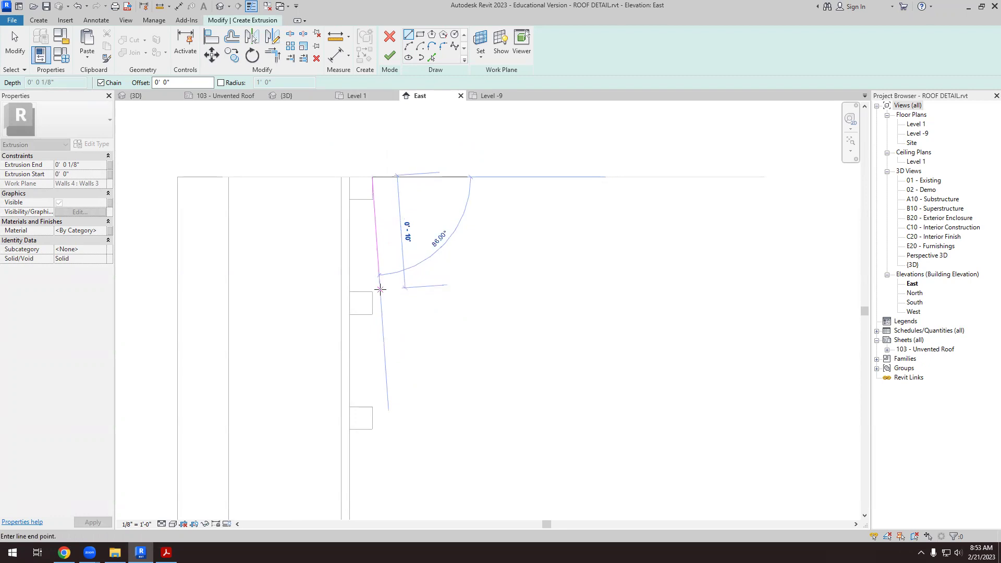
pyautogui.scroll(1, 372, 292)
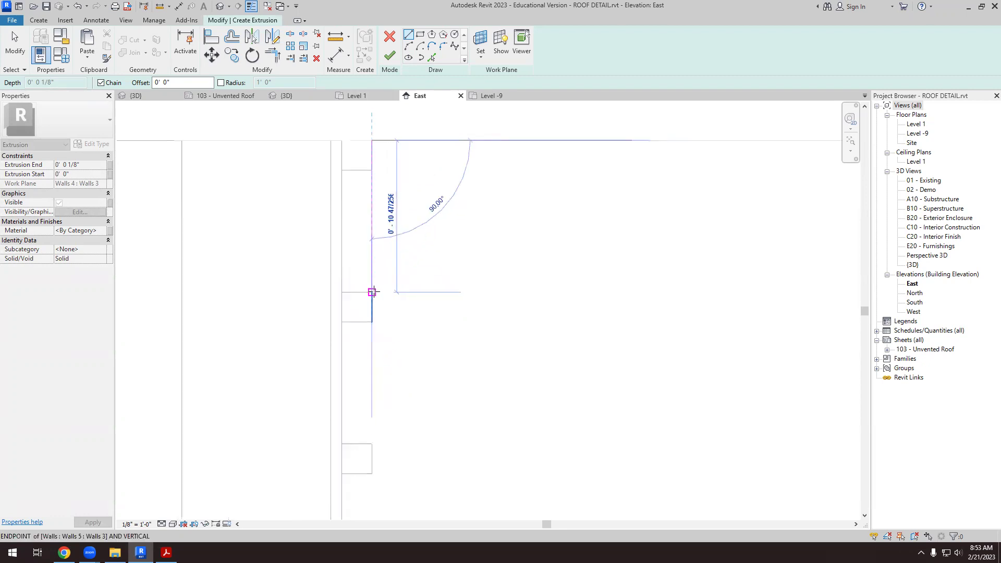
pyautogui.click(372, 292)
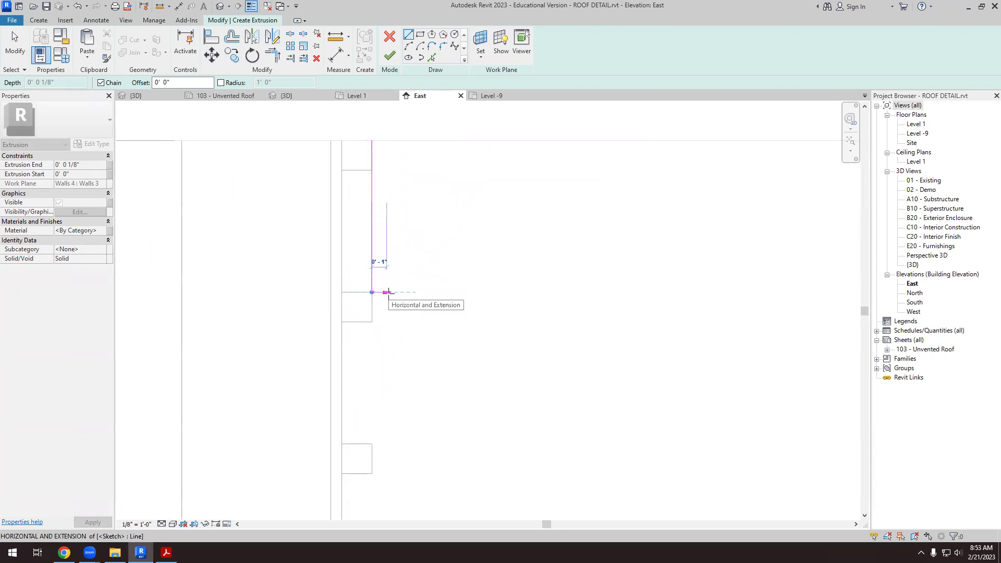
pyautogui.click(387, 292)
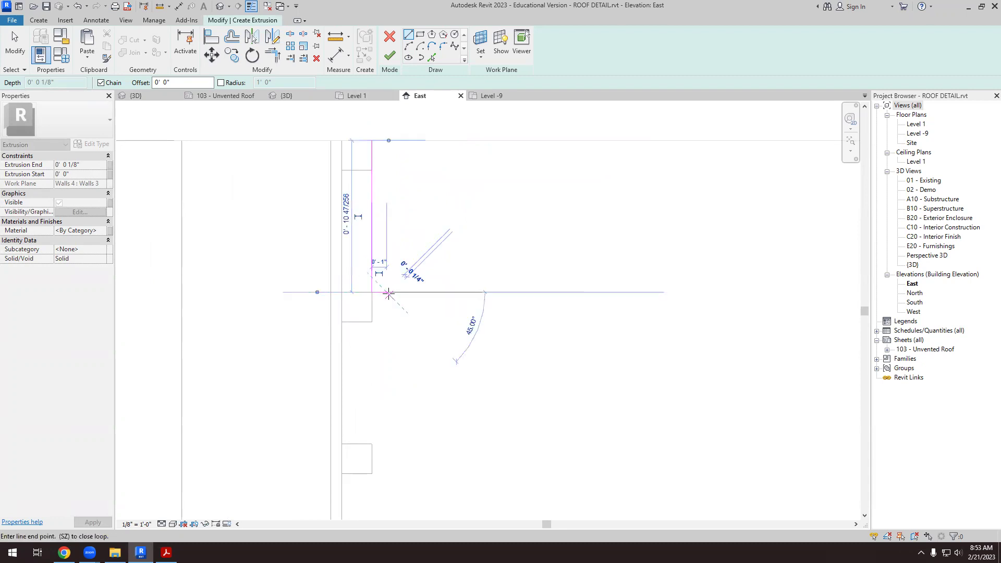
pyautogui.press('Escape')
pyautogui.press('Escape')
pyautogui.scroll(1, 427, 281)
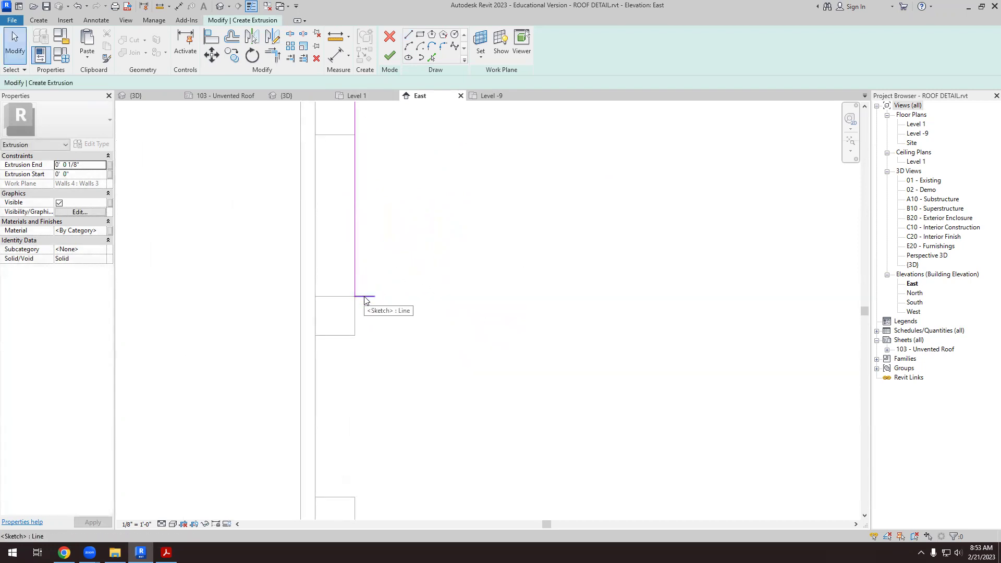
pyautogui.scroll(-1, 375, 296)
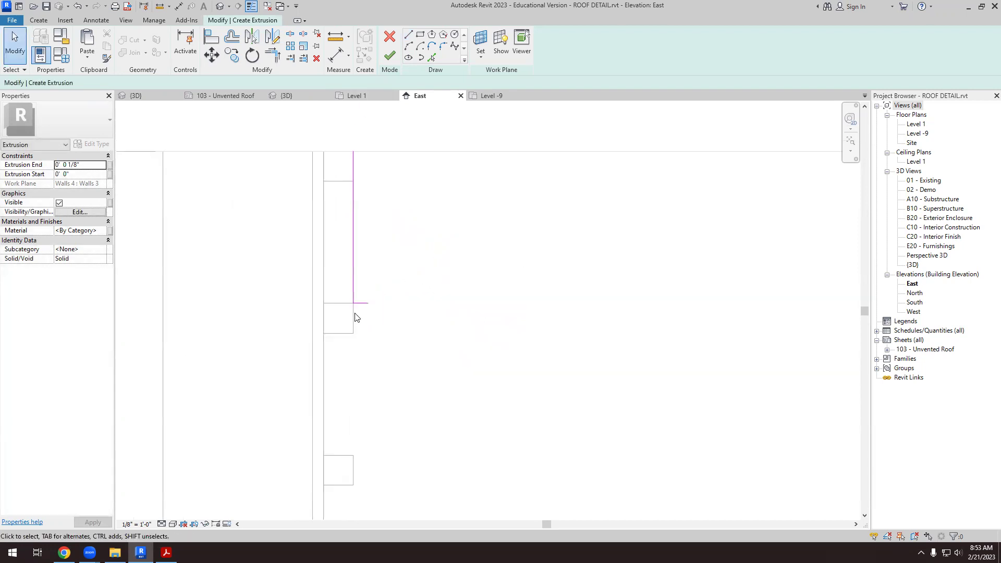
# - Draw a sloped line from the top strip's upper outer corner to the outer end of the 1 inch helper line
pyautogui.click(354, 251)
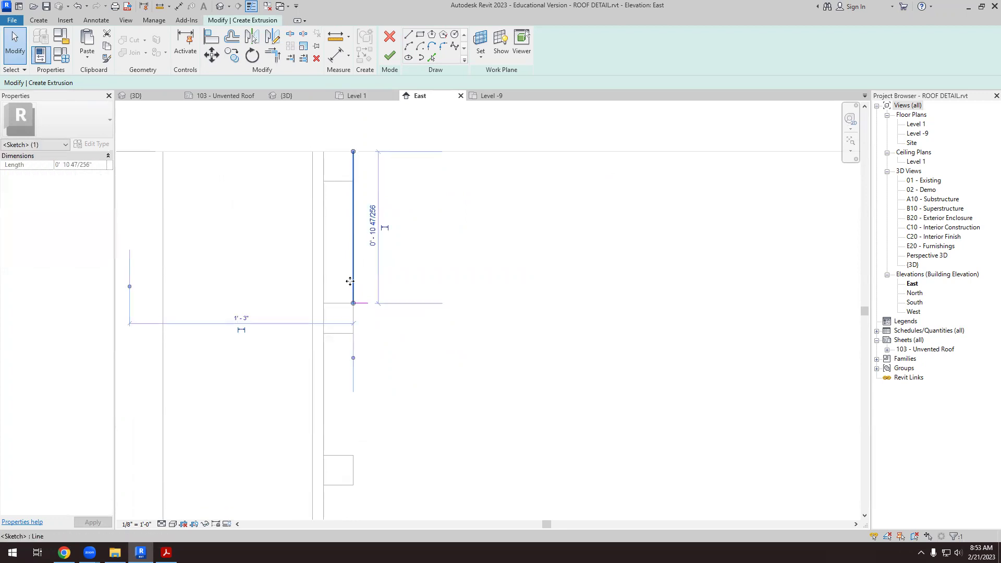
pyautogui.scroll(1, 365, 334)
pyautogui.click(365, 304)
pyautogui.click(362, 293)
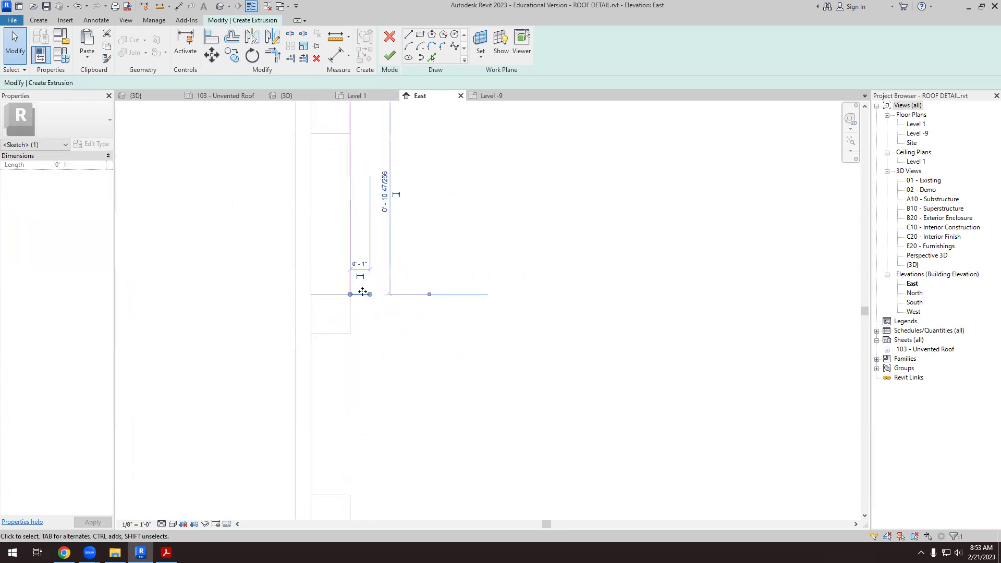
pyautogui.click(382, 339)
pyautogui.scroll(-1, 342, 284)
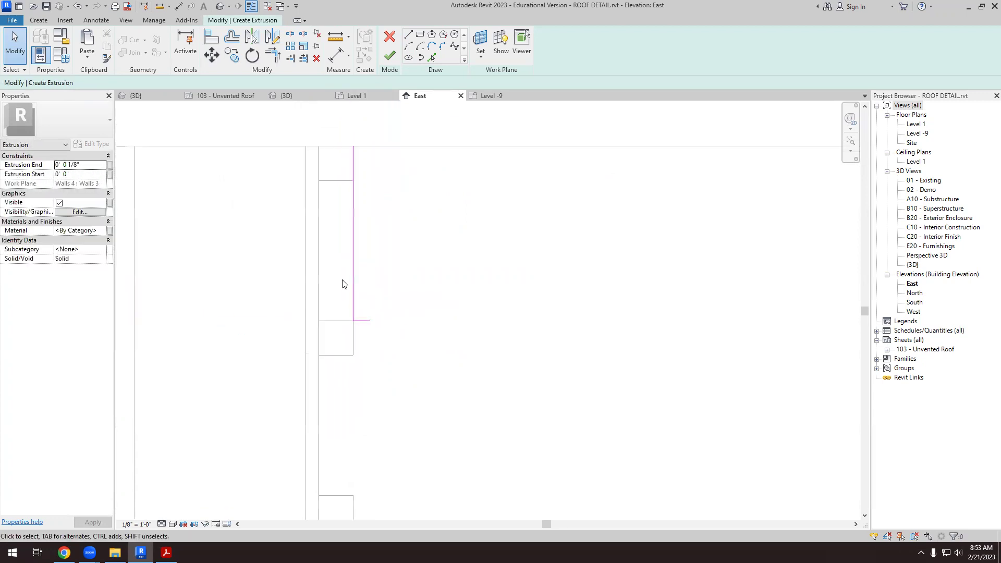
pyautogui.click(409, 34)
pyautogui.click(353, 146)
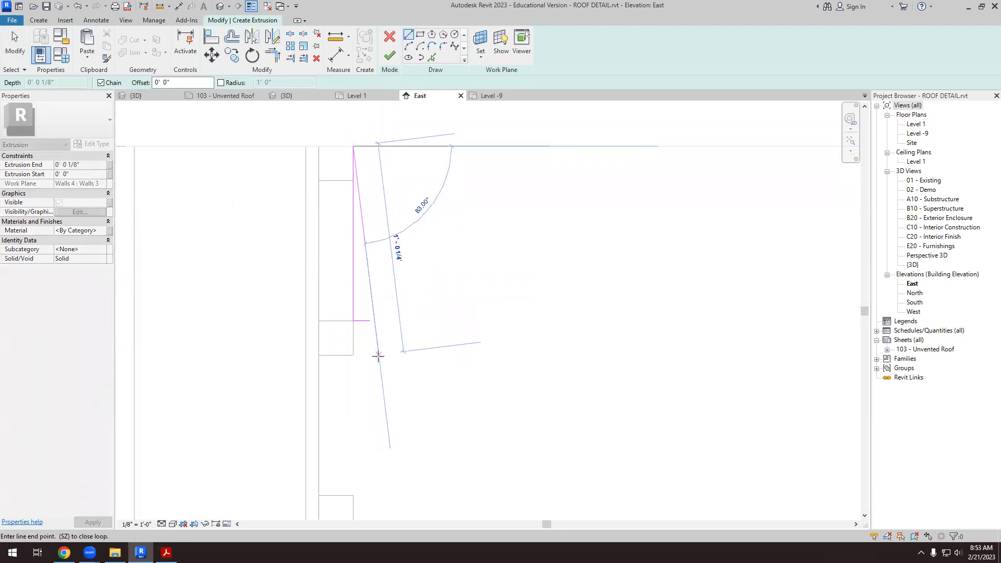
pyautogui.click(371, 321)
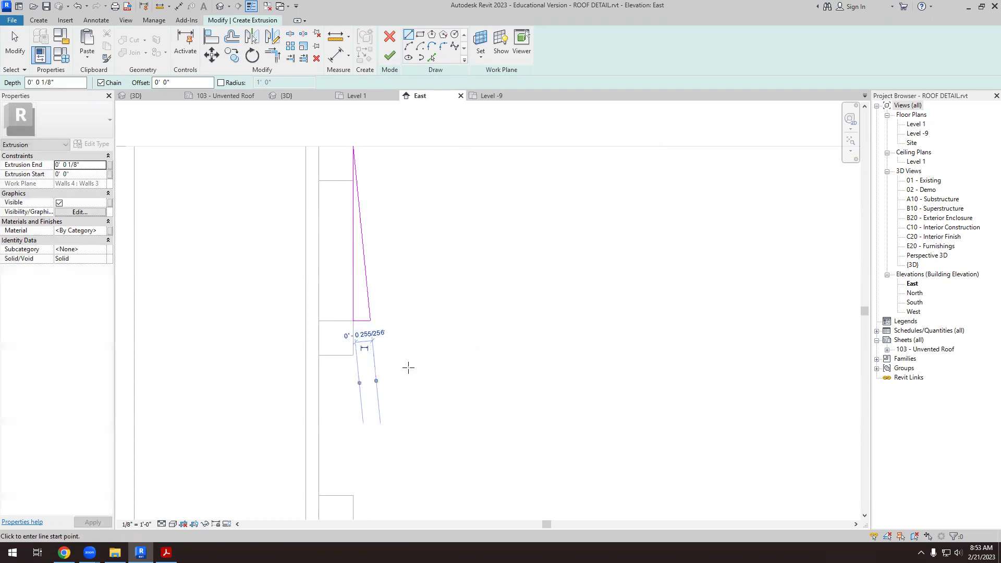
pyautogui.press('Escape')
pyautogui.press('Escape')
# - Extend the sloped line's lower end past the second strip to a length of 1' 4"
pyautogui.click(369, 313)
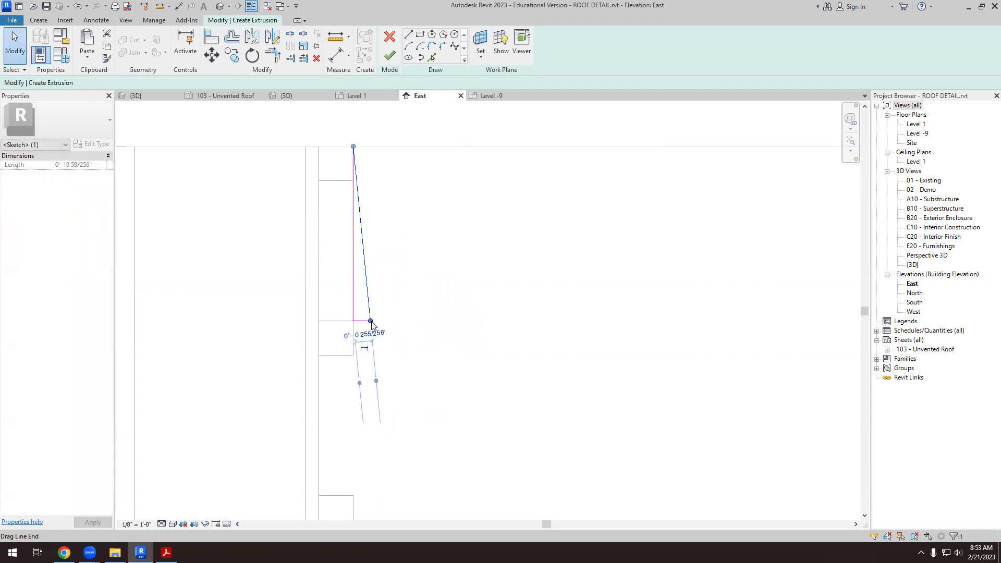
pyautogui.scroll(1, 374, 340)
pyautogui.moveTo(369, 318); pyautogui.dragTo(381, 432)
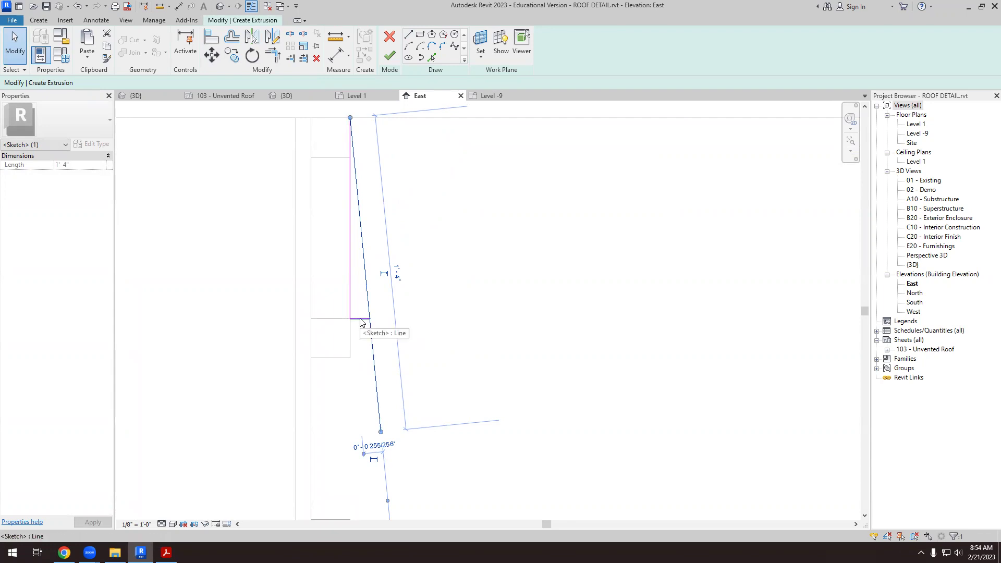
pyautogui.click(438, 348)
pyautogui.scroll(-1, 425, 297)
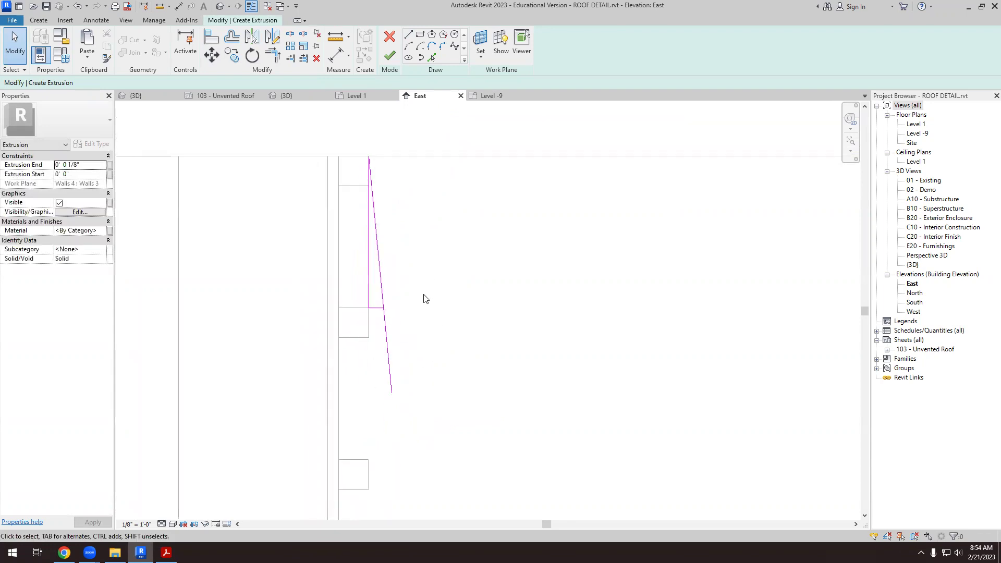
# - Complete the sloped siding board profile with a horizontal bottom edge, a parallel outer edge and a top edge closing at the strip's corner
pyautogui.click(408, 33)
pyautogui.scroll(1, 409, 395)
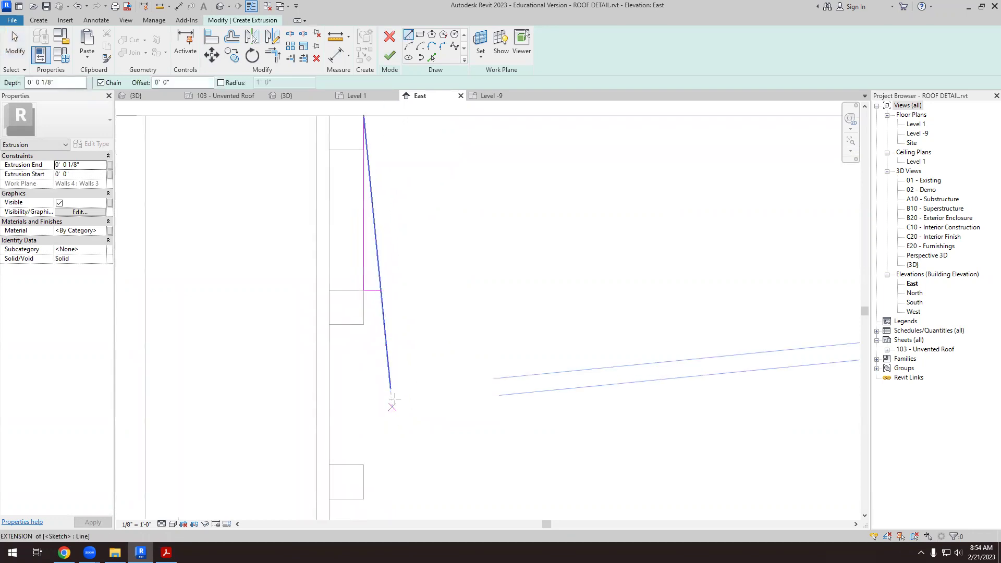
pyautogui.click(391, 388)
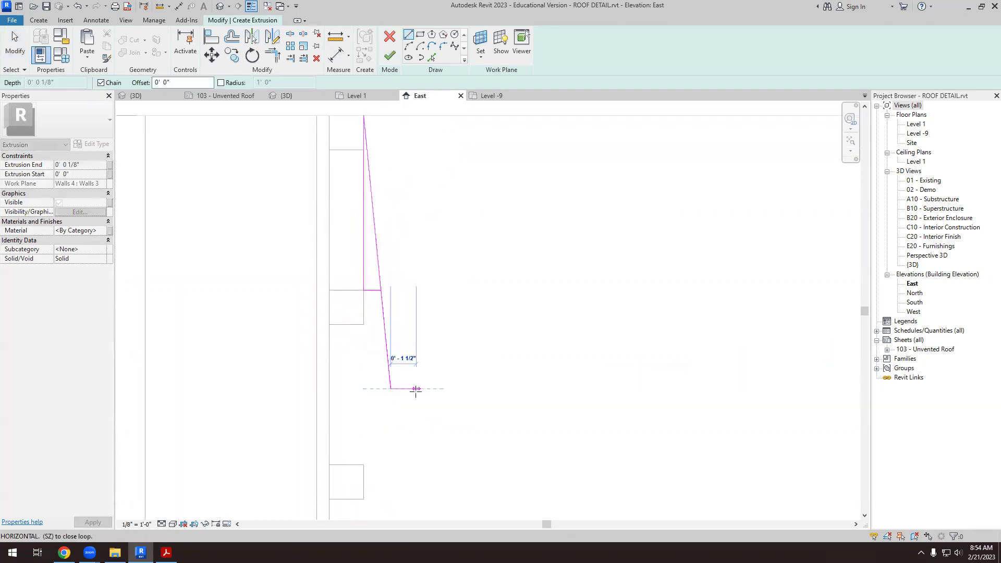
pyautogui.click(409, 389)
pyautogui.scroll(-1, 410, 416)
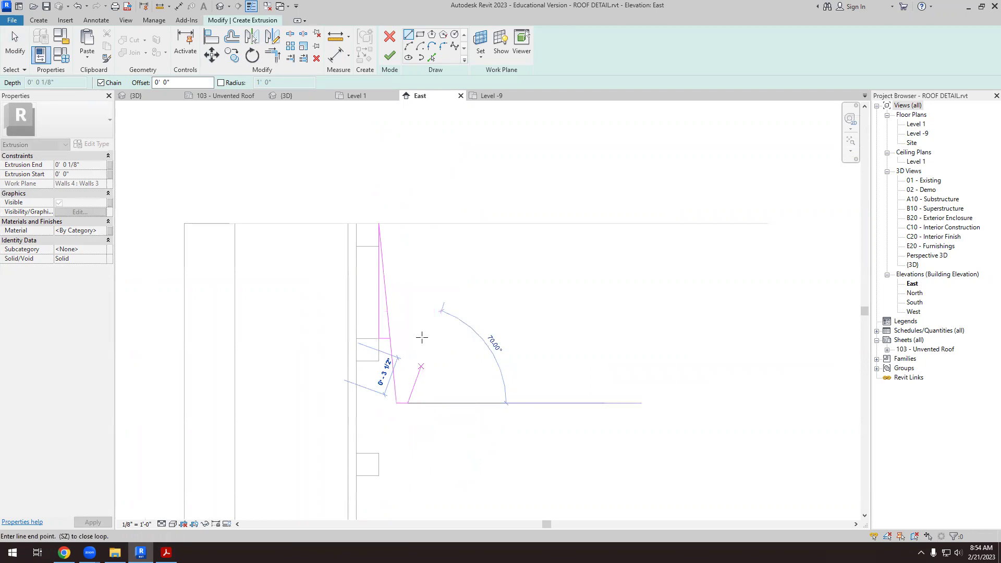
pyautogui.click(390, 224)
pyautogui.click(379, 223)
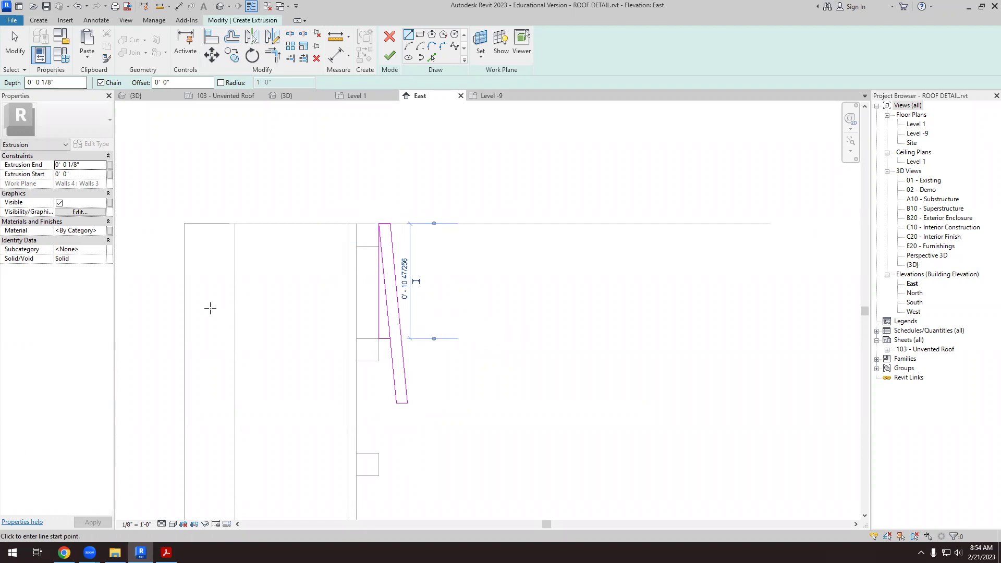
pyautogui.press('Escape')
pyautogui.scroll(1, 250, 284)
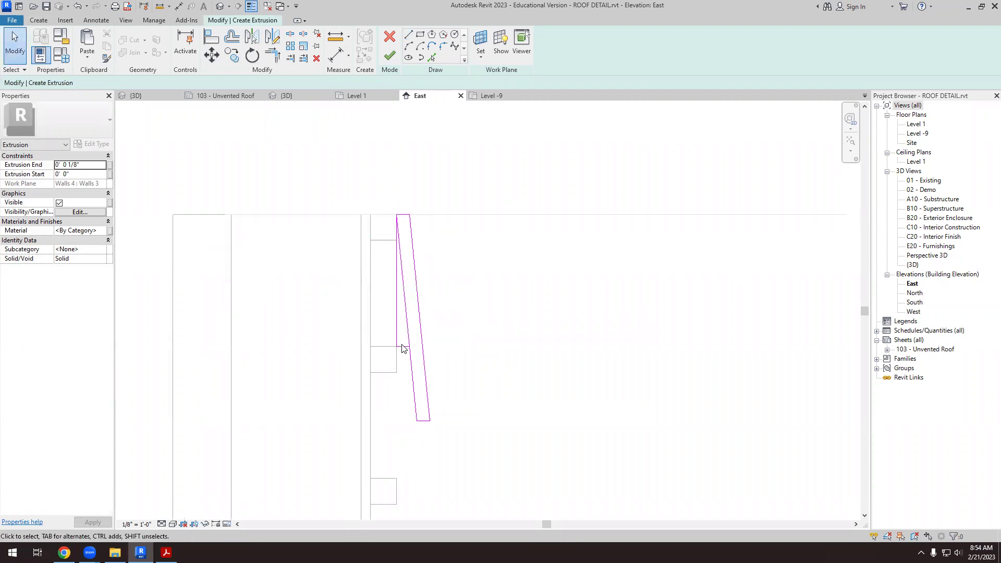
# - Delete the horizontal and vertical helper lines from the sketch, keeping only the sloped board profile
pyautogui.click(402, 346)
pyautogui.press('Delete')
pyautogui.click(412, 383)
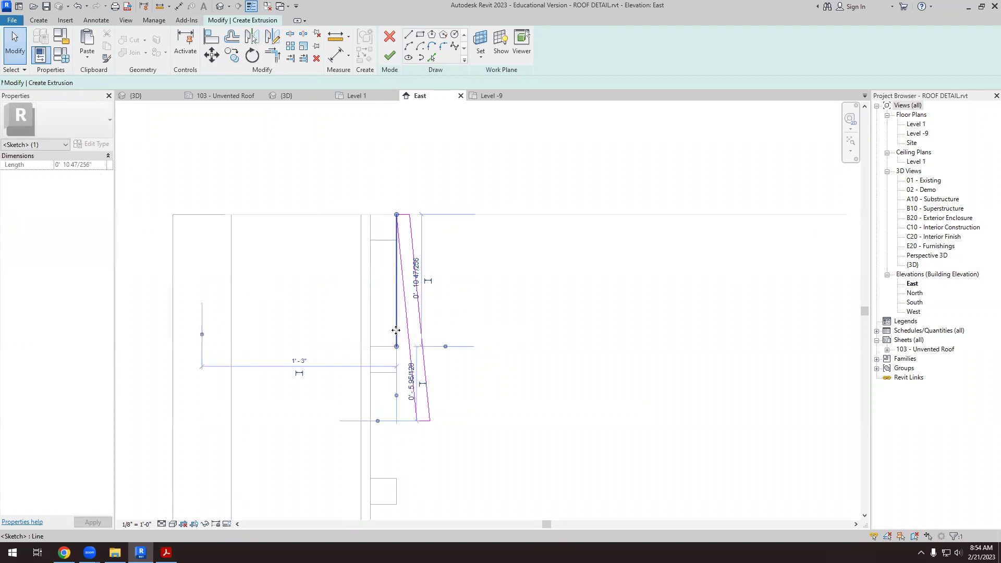
pyautogui.moveTo(410, 346); pyautogui.dragTo(396, 214)
pyautogui.click(510, 317)
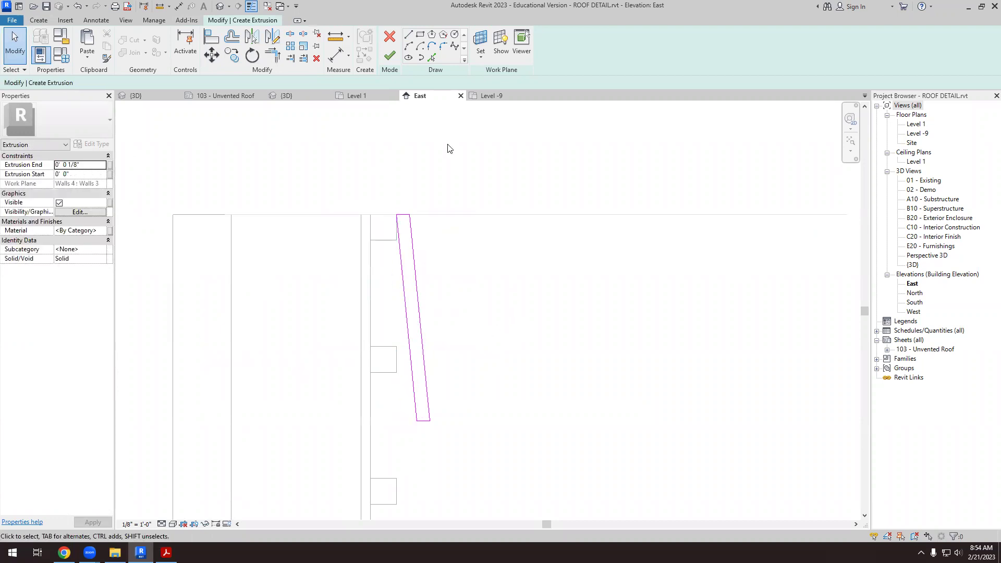
# - Finish the siding board's extrusion sketch and search the material options for oak
pyautogui.click(390, 56)
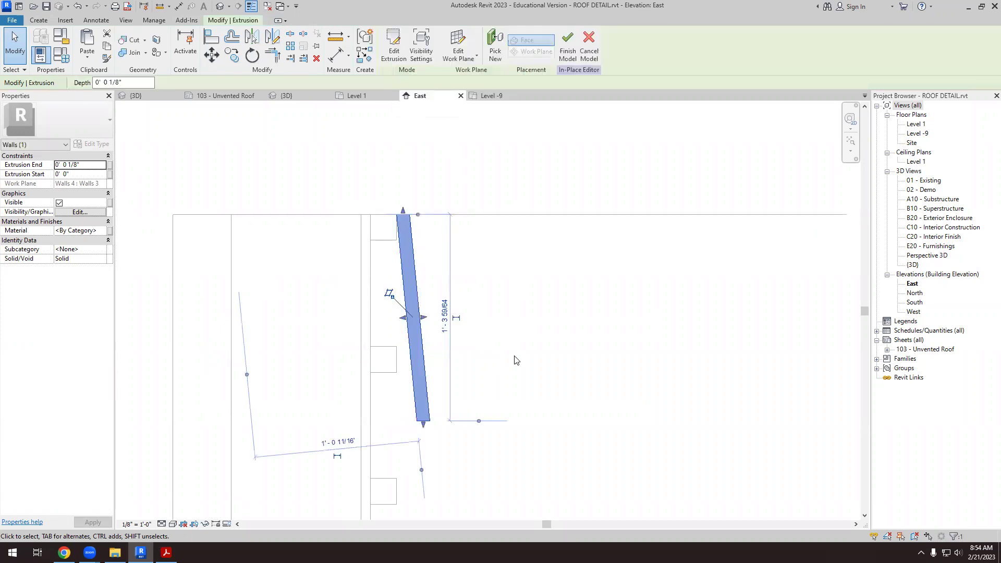
pyautogui.click(102, 231)
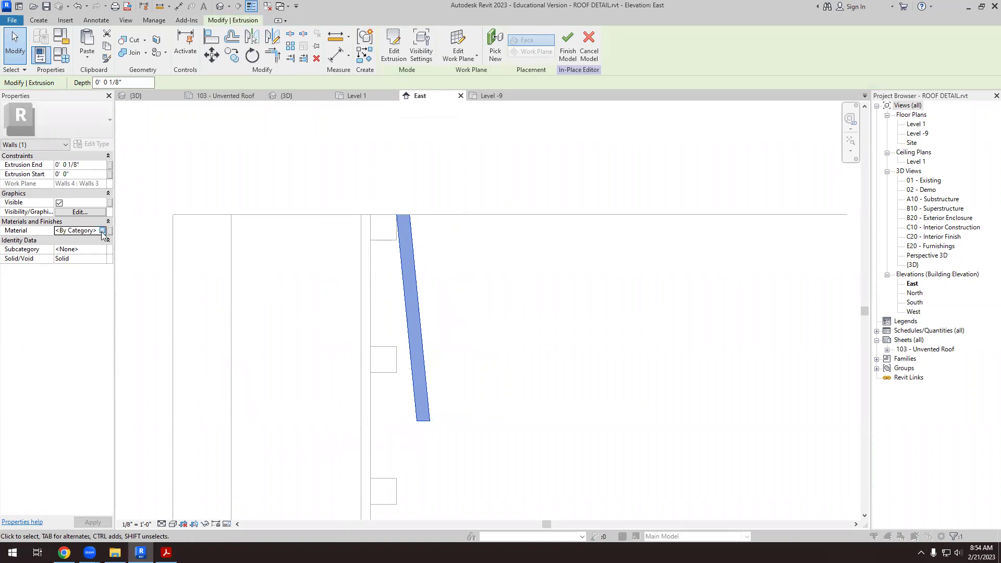
pyautogui.click(103, 231)
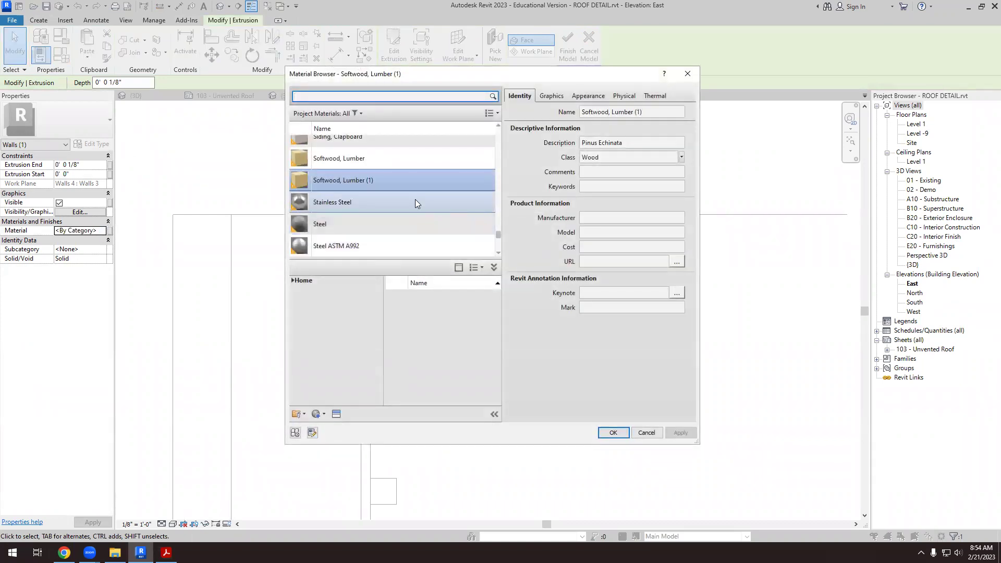
pyautogui.scroll(-3, 415, 200)
pyautogui.scroll(10, 387, 225)
pyautogui.scroll(10, 387, 221)
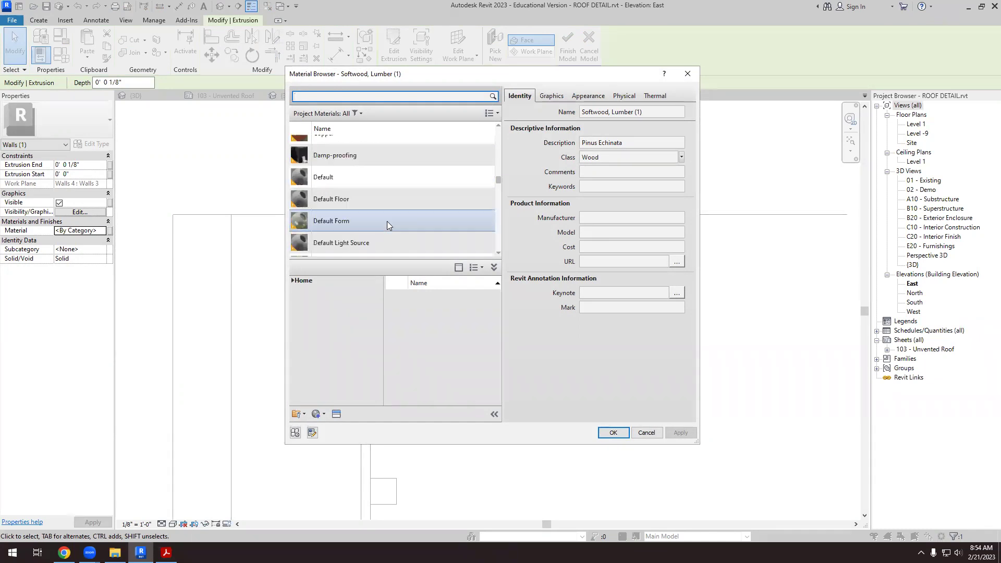
pyautogui.scroll(-2, 387, 221)
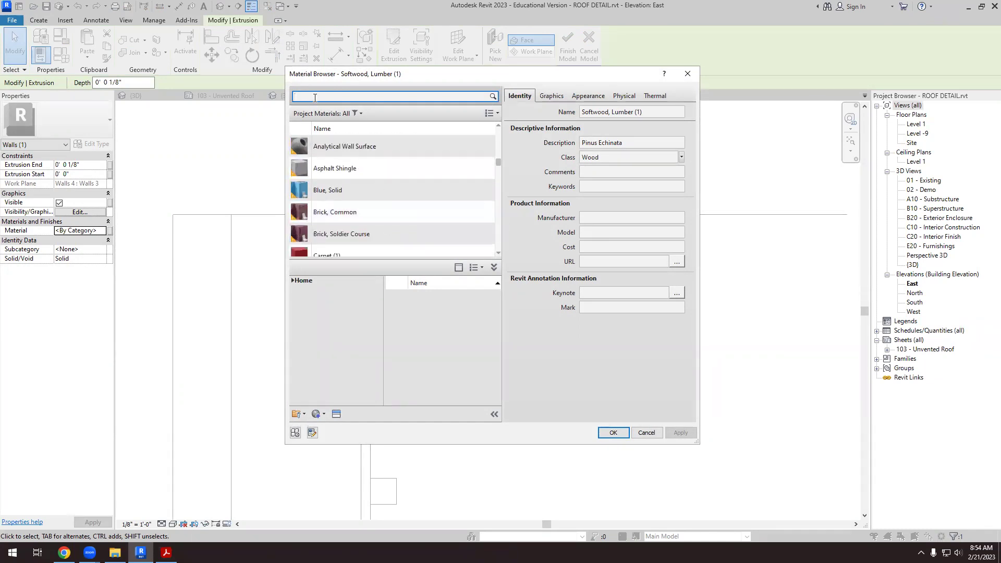
pyautogui.write('oak')
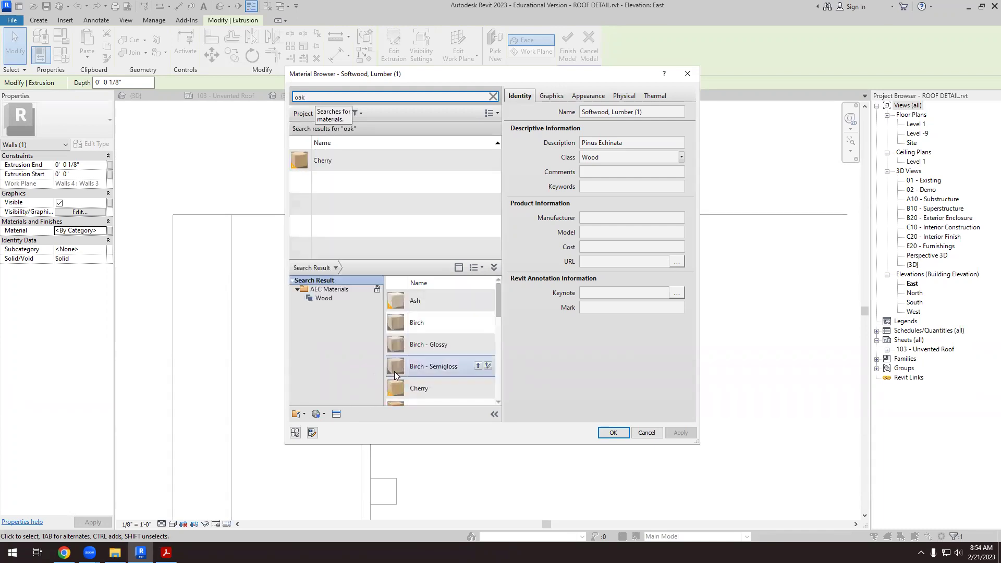
# - Add Oak, White from the library to the project materials and assign it to the siding board
pyautogui.scroll(-3, 422, 363)
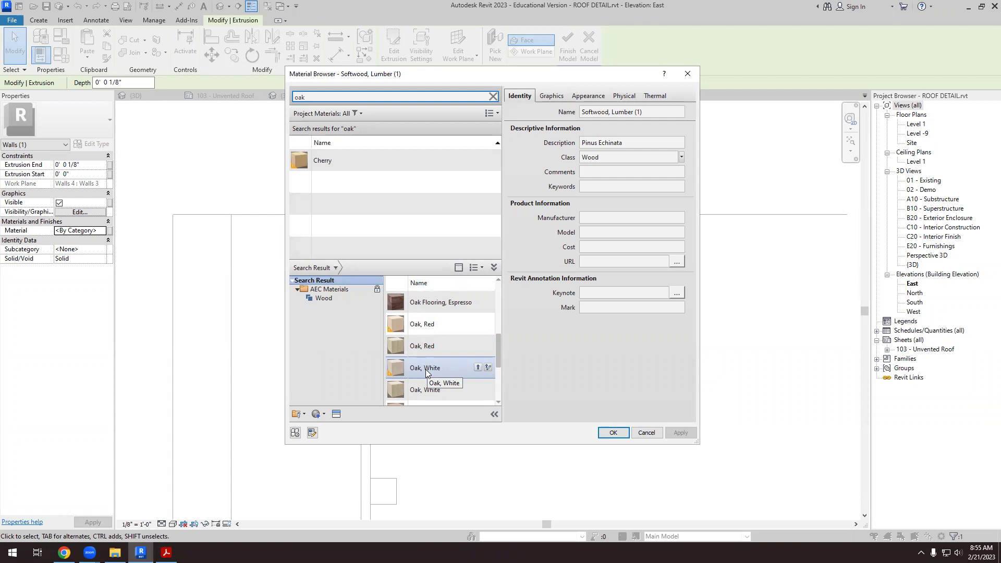
pyautogui.scroll(-3, 439, 357)
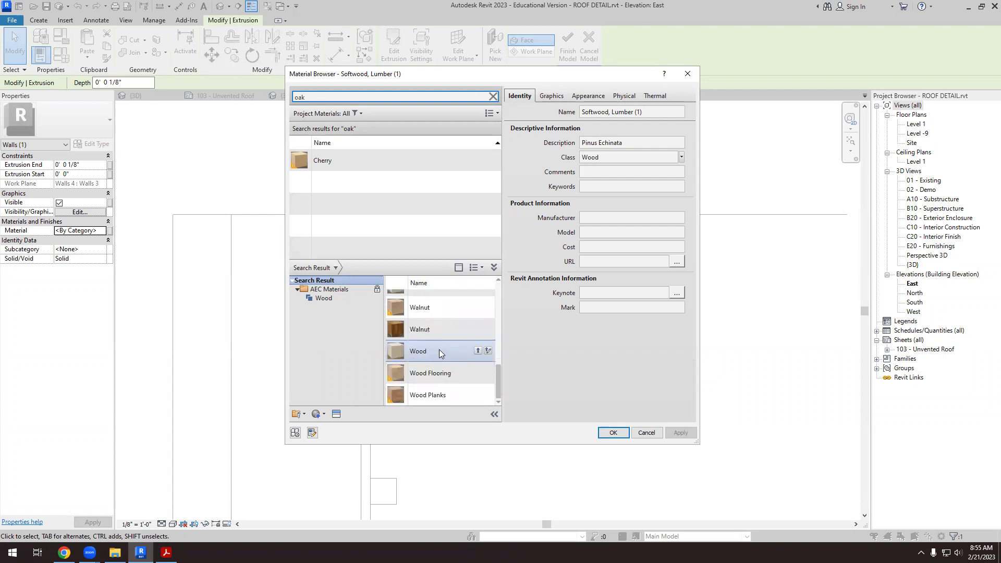
pyautogui.scroll(3, 433, 360)
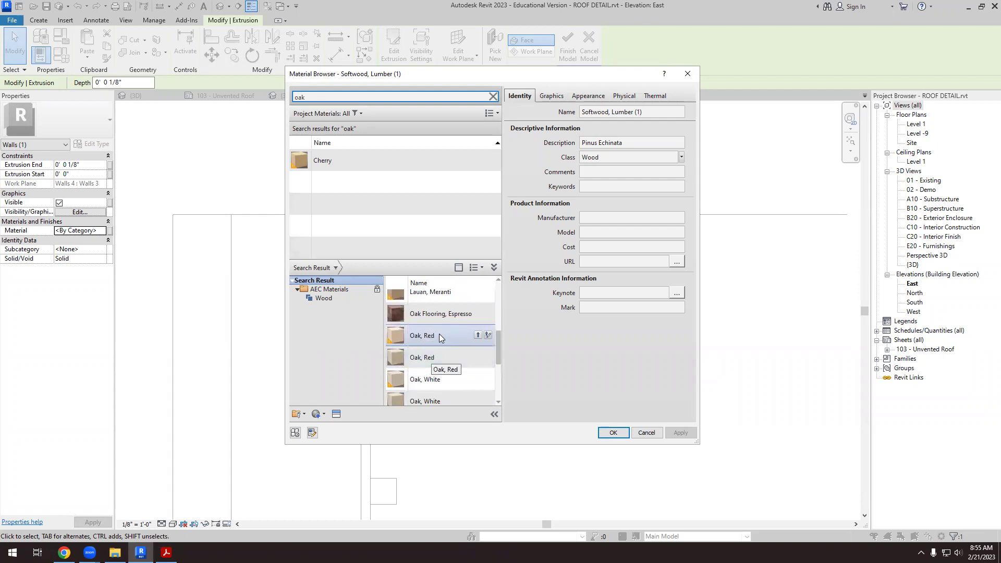
pyautogui.scroll(1, 432, 357)
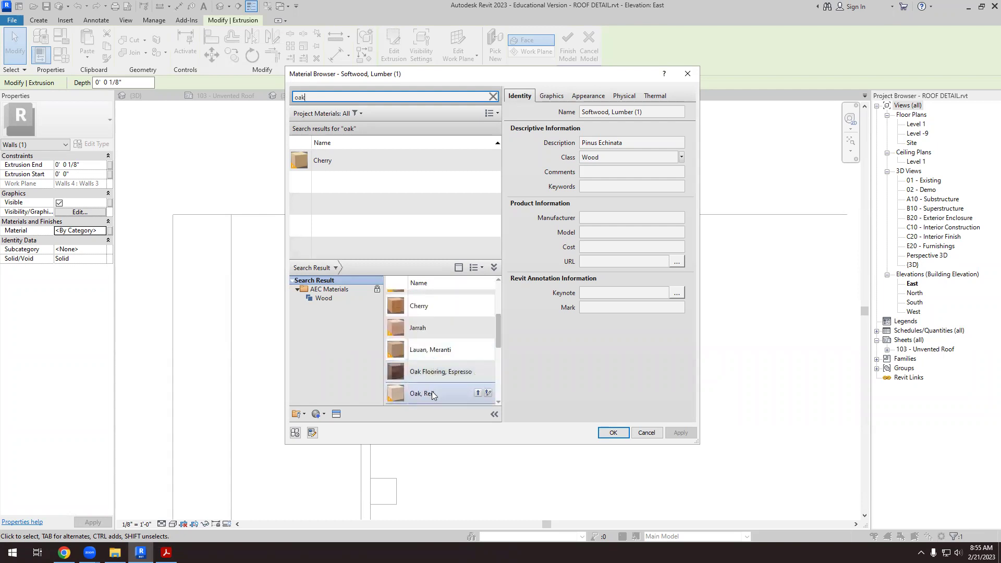
pyautogui.scroll(-1, 438, 350)
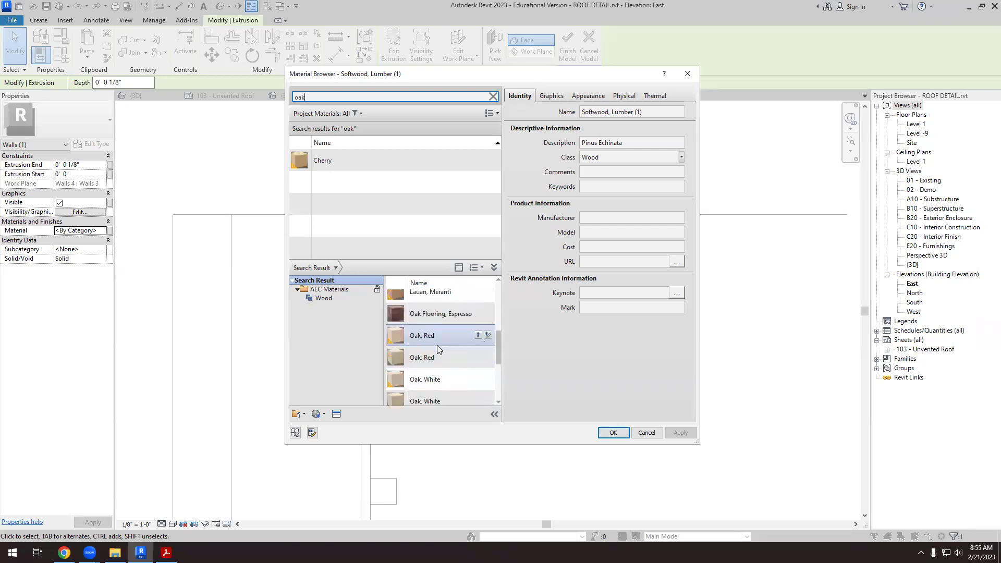
pyautogui.click(426, 381)
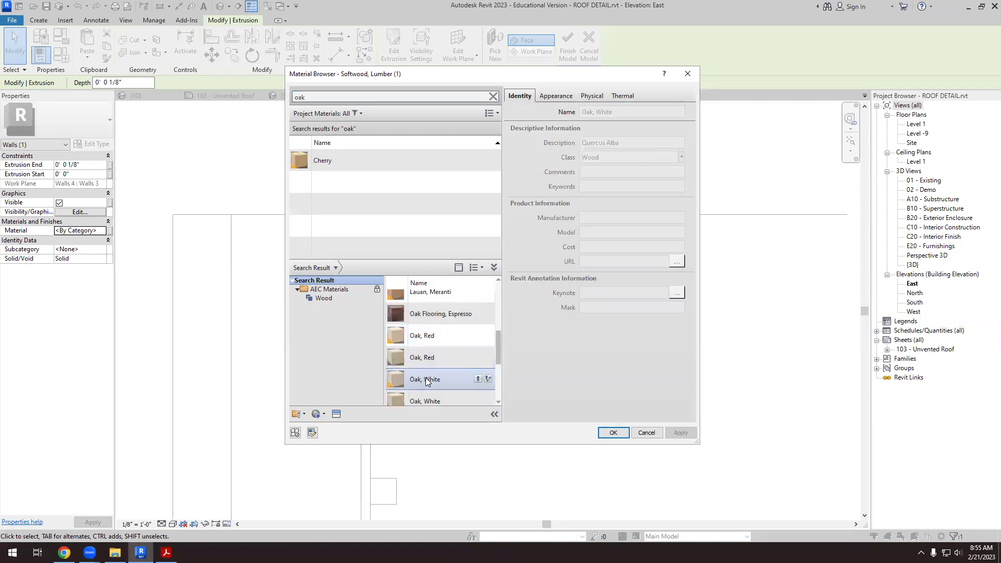
pyautogui.click(478, 380)
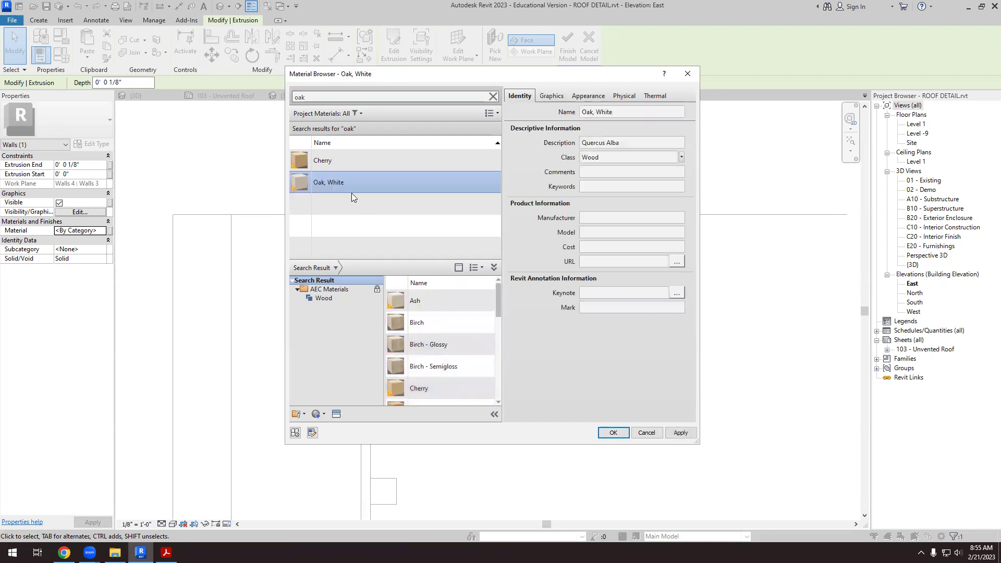
pyautogui.click(681, 433)
pyautogui.click(614, 433)
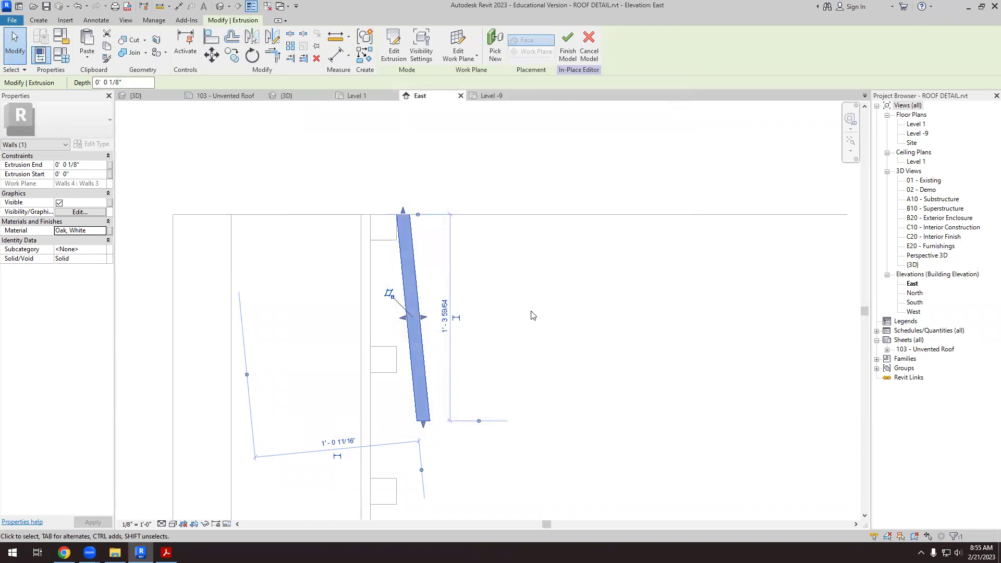
# - In the 3D view, stretch the siding board extrusion across the full wall width, to a depth of about 6' 2 1/4"
pyautogui.press('Escape')
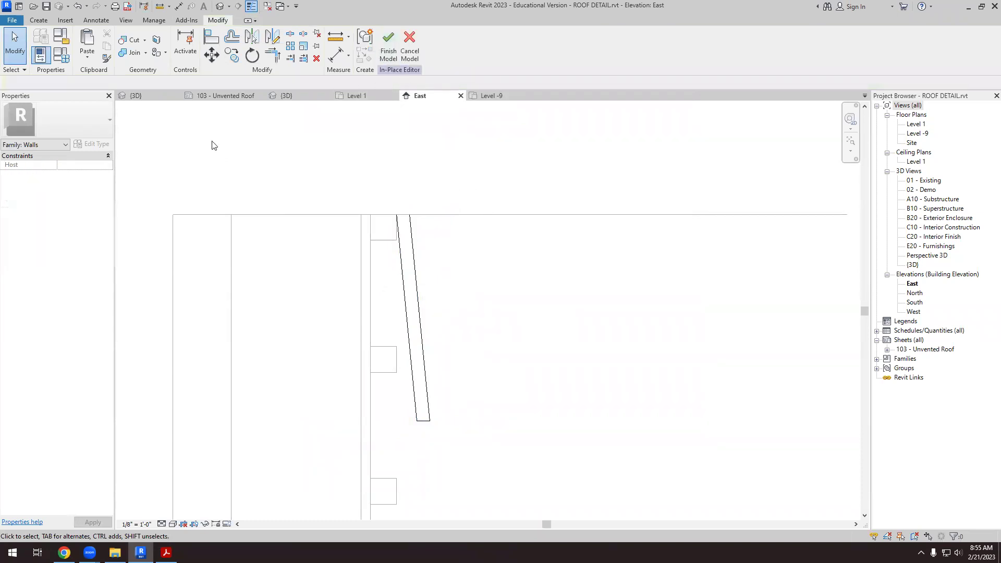
pyautogui.click(289, 94)
pyautogui.scroll(-2, 418, 345)
pyautogui.click(401, 360)
pyautogui.scroll(2, 418, 319)
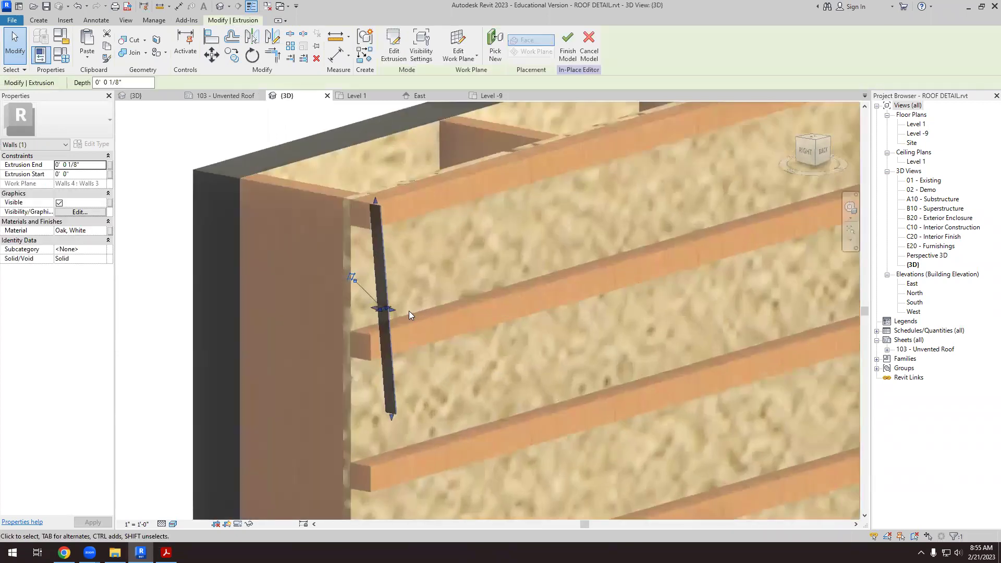
pyautogui.scroll(2, 433, 324)
pyautogui.keyDown('shift'); pyautogui.moveTo(455, 348); pyautogui.dragTo(297, 410, button='middle'); pyautogui.keyUp('shift')
pyautogui.moveTo(376, 312); pyautogui.dragTo(334, 323)
pyautogui.scroll(-4, 469, 360)
pyautogui.moveTo(415, 334); pyautogui.dragTo(802, 389)
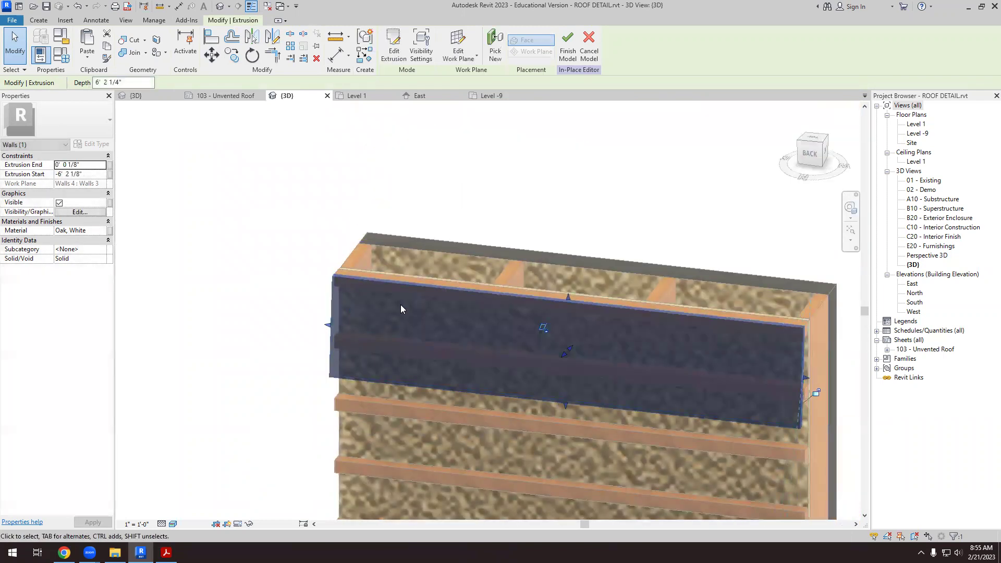
# - Finish the in-place siding board model and check the board against the strips from the wall's side
pyautogui.scroll(-2, 403, 307)
pyautogui.click(568, 46)
pyautogui.press('Escape')
pyautogui.keyDown('shift'); pyautogui.moveTo(245, 340); pyautogui.dragTo(472, 292, button='middle'); pyautogui.keyUp('shift')
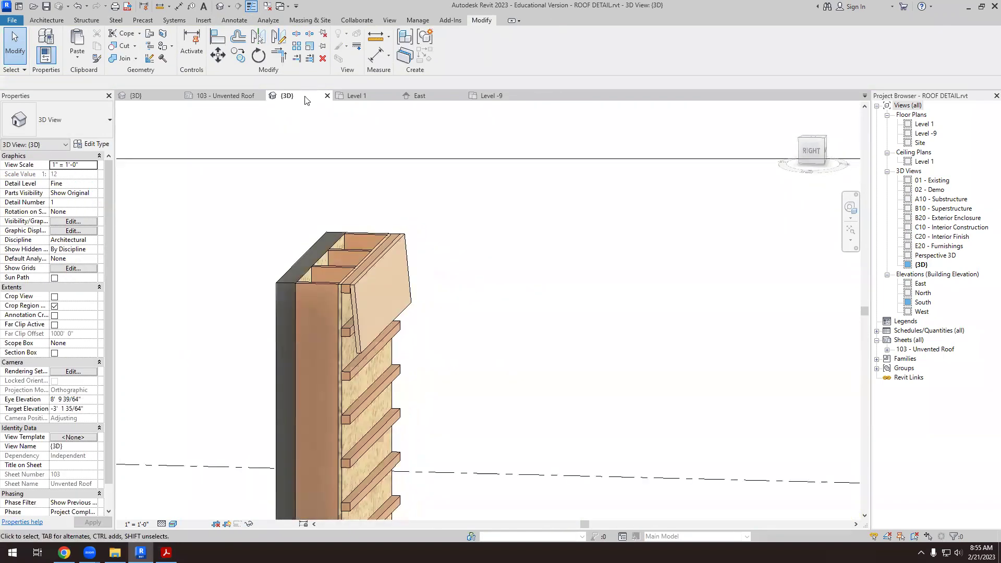
pyautogui.scroll(-4, 405, 172)
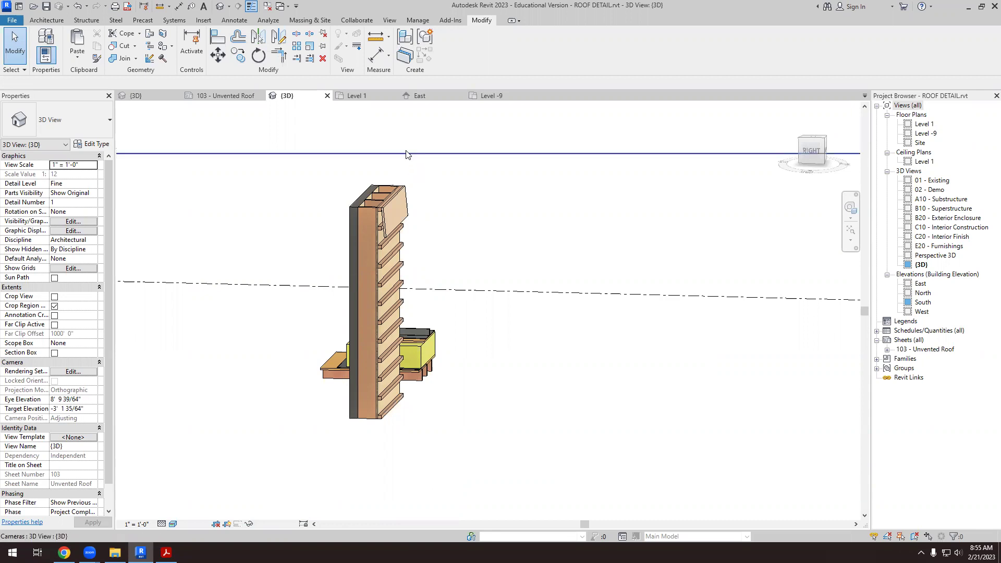
pyautogui.scroll(2, 380, 229)
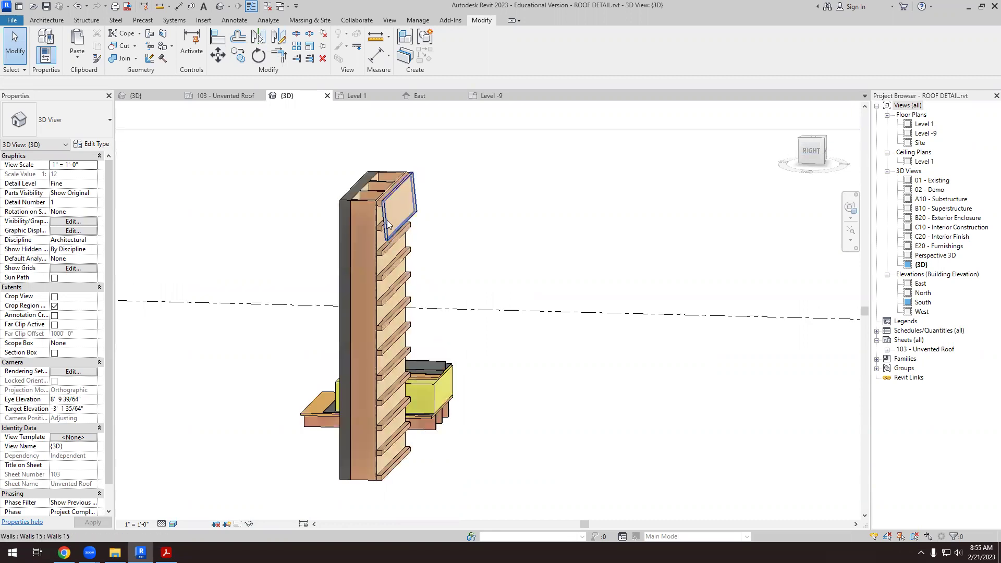
# - In the East elevation, set up a grouped linear array of the siding board with 11 items, spaced by the last item
pyautogui.hotkey('ctrl', 'Tab')
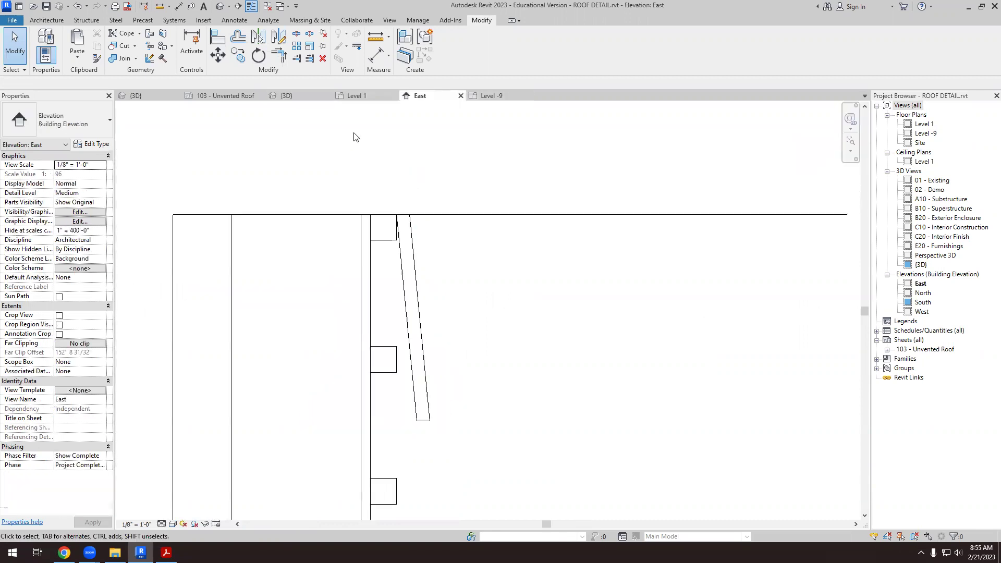
pyautogui.scroll(-4, 489, 320)
pyautogui.scroll(1, 474, 399)
pyautogui.scroll(1, 473, 399)
pyautogui.scroll(2, 472, 402)
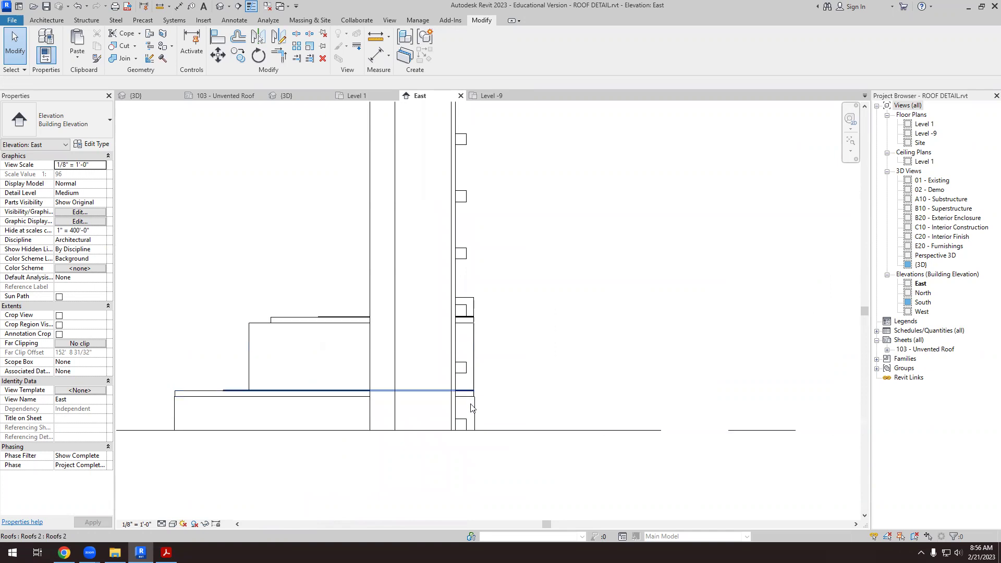
pyautogui.scroll(-3, 471, 448)
pyautogui.scroll(3, 470, 310)
pyautogui.click(455, 261)
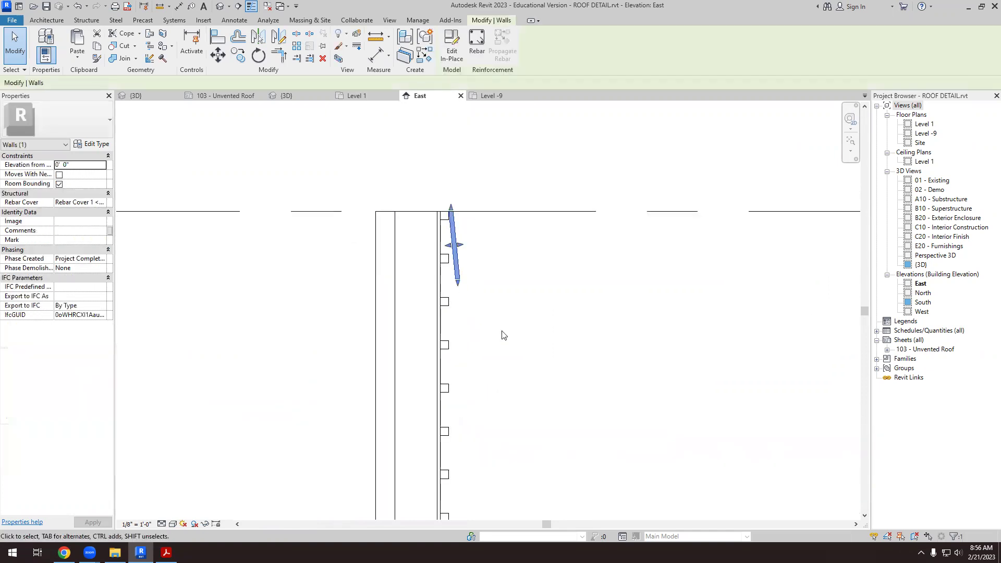
pyautogui.click(297, 46)
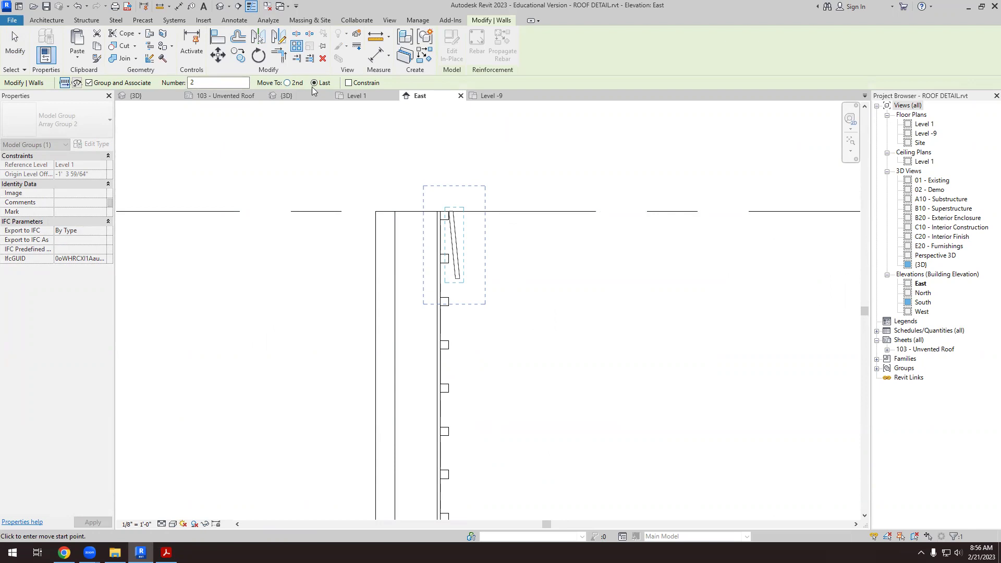
pyautogui.scroll(-3, 469, 209)
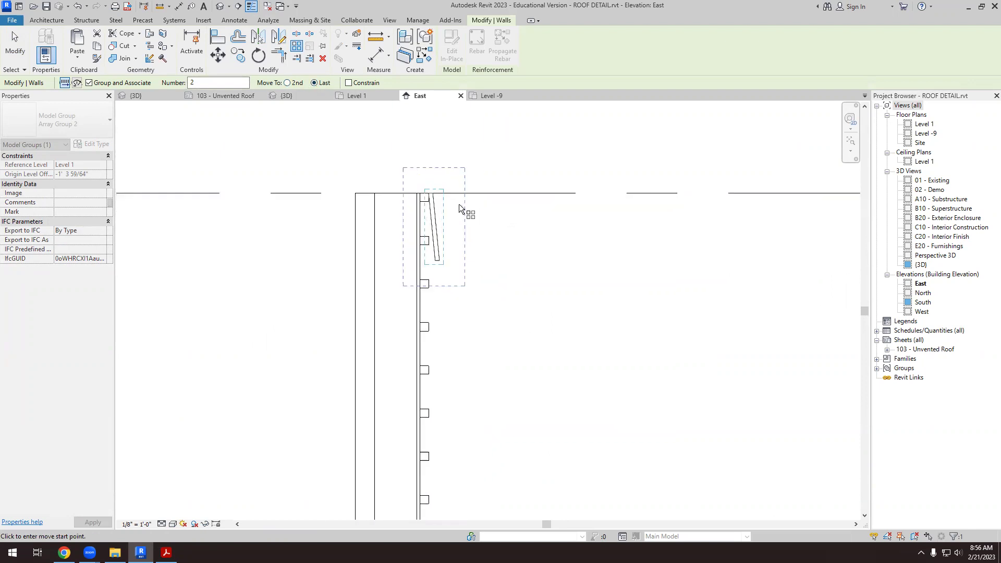
pyautogui.scroll(2, 448, 243)
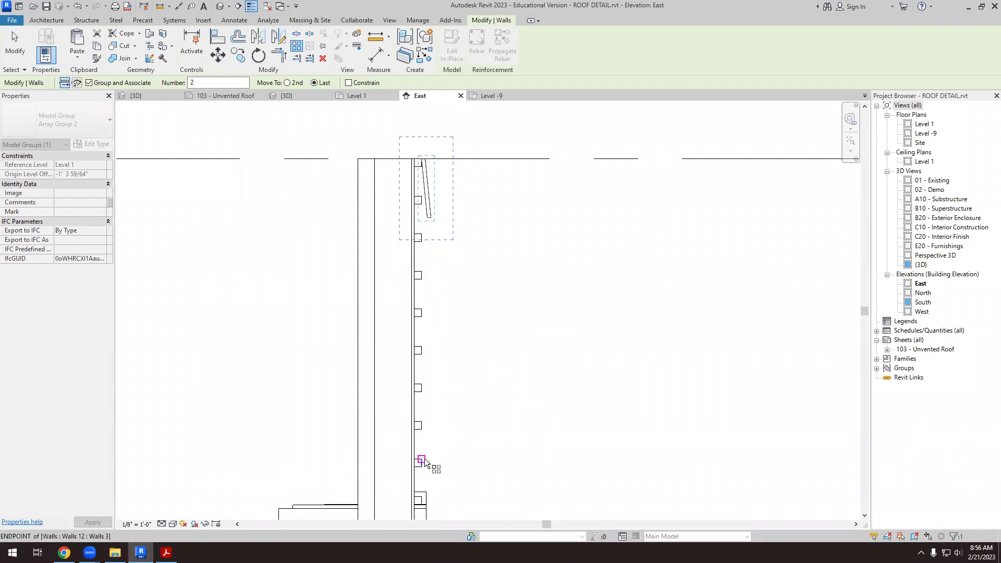
pyautogui.scroll(-1, 452, 349)
pyautogui.scroll(-1, 454, 346)
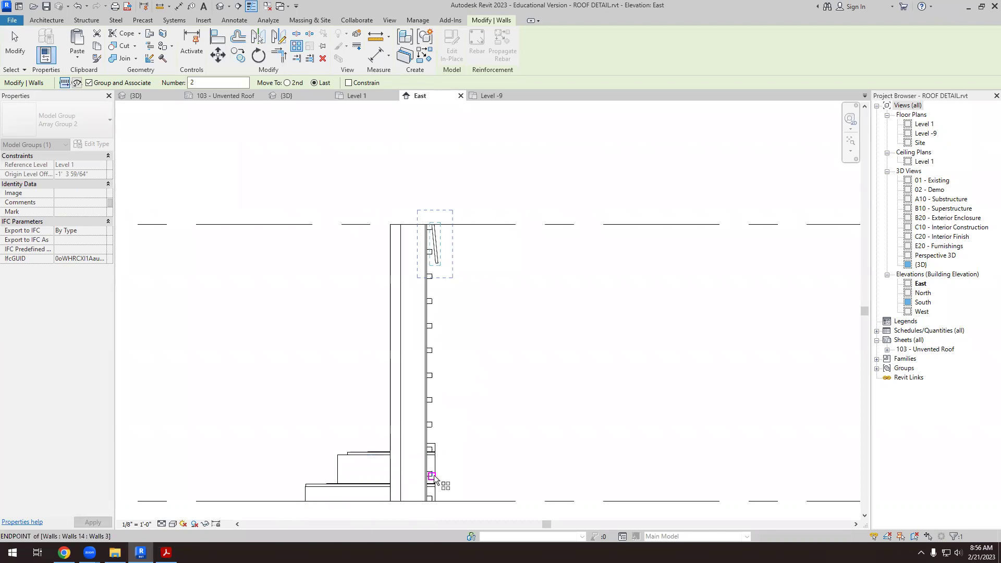
pyautogui.click(198, 81)
pyautogui.moveTo(198, 81); pyautogui.dragTo(179, 87)
pyautogui.write('11')
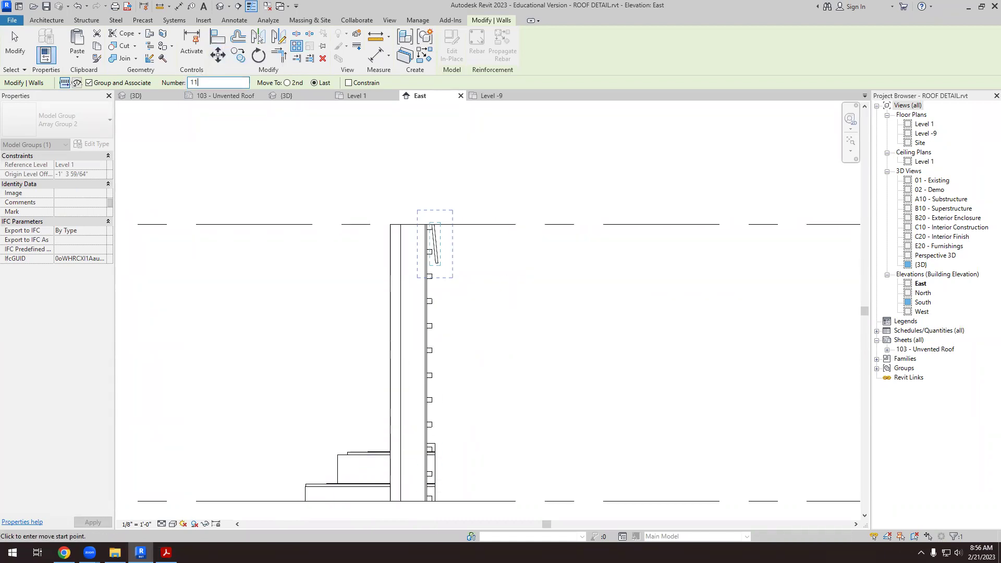
# - Place the 11-board array from the top strip's upper outer corner straight down to the second-lowest strip's upper outer corner
pyautogui.scroll(2, 420, 237)
pyautogui.scroll(2, 438, 218)
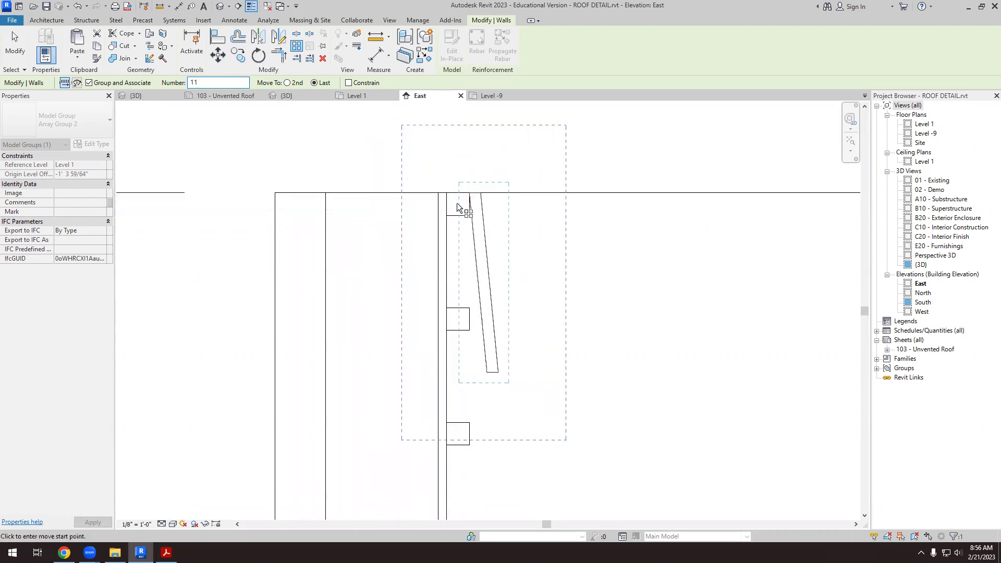
pyautogui.click(469, 194)
pyautogui.scroll(-5, 469, 204)
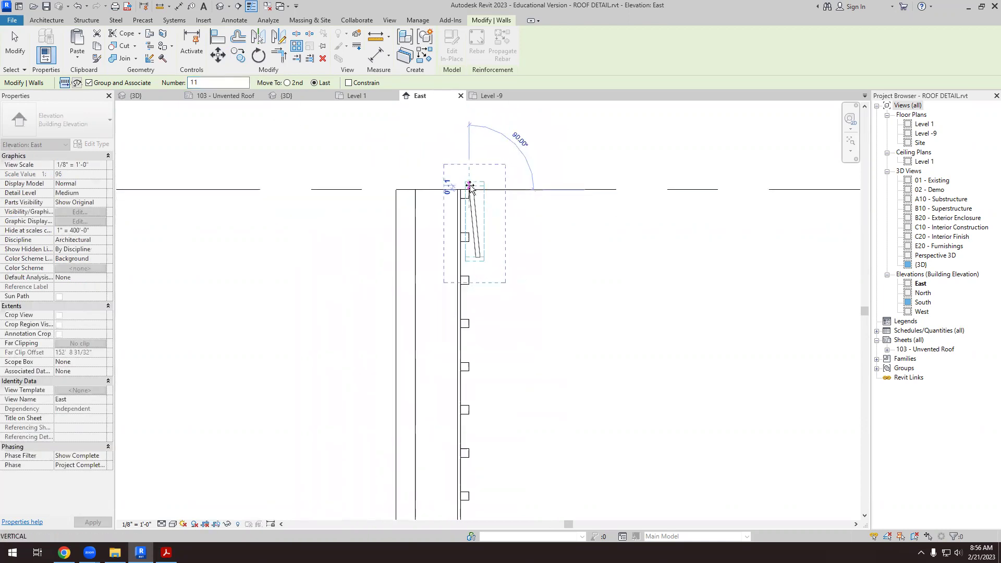
pyautogui.scroll(3, 466, 423)
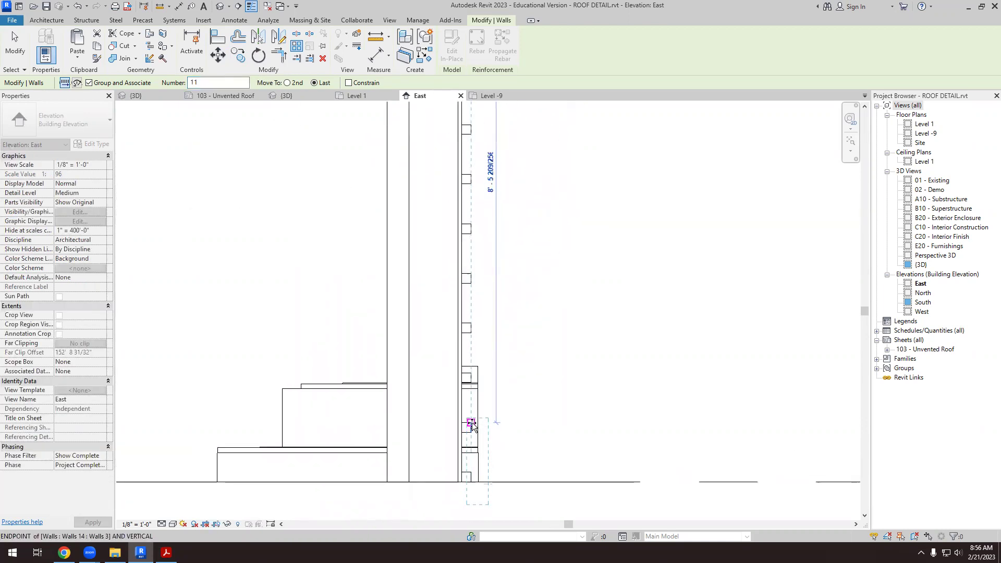
pyautogui.click(468, 421)
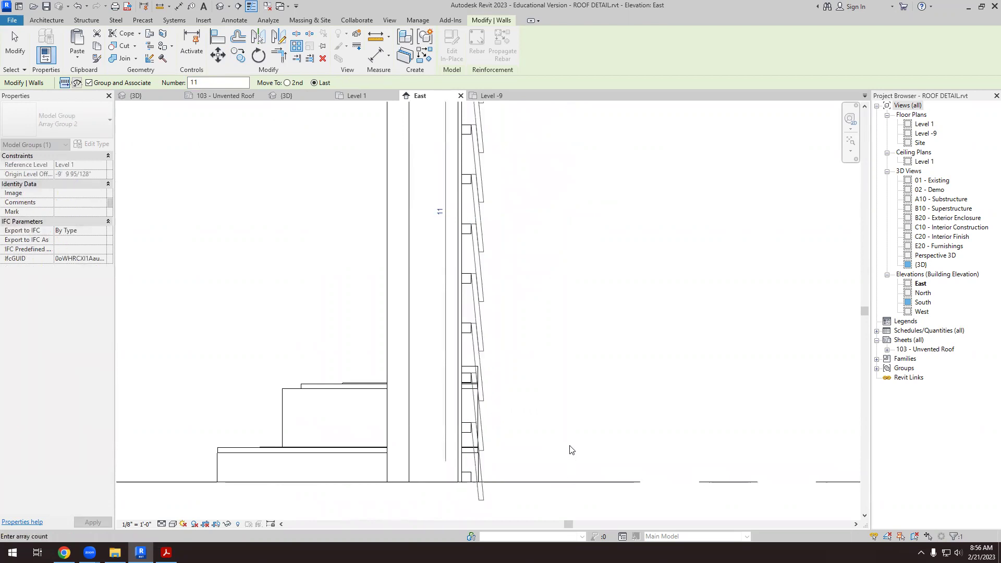
pyautogui.scroll(2, 487, 246)
pyautogui.scroll(2, 469, 333)
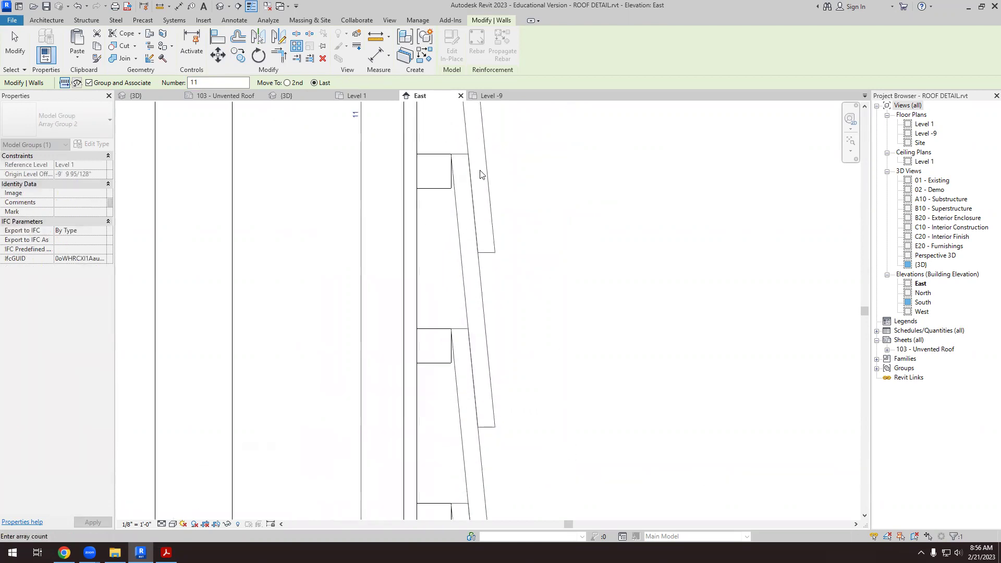
pyautogui.scroll(2, 461, 162)
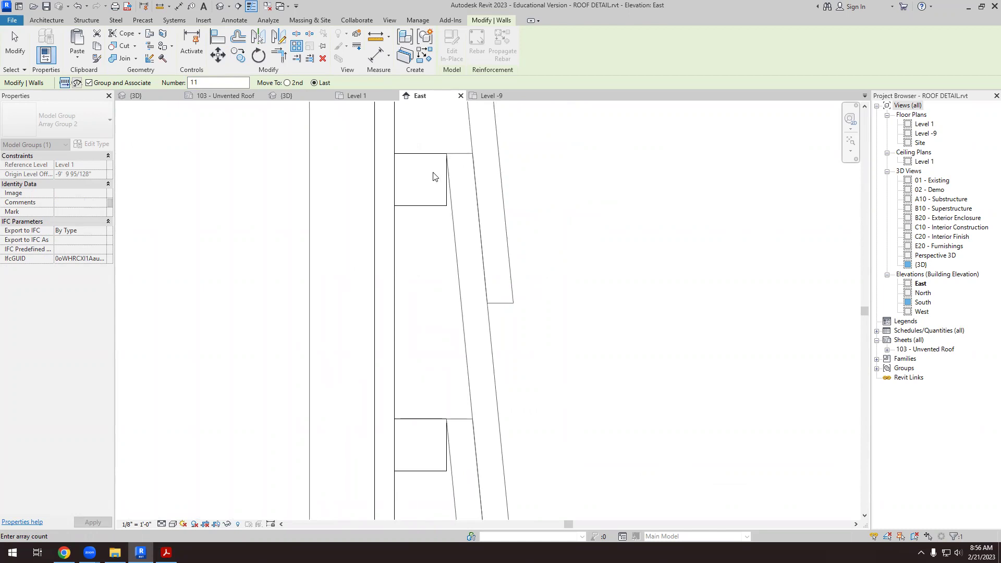
pyautogui.press('Return')
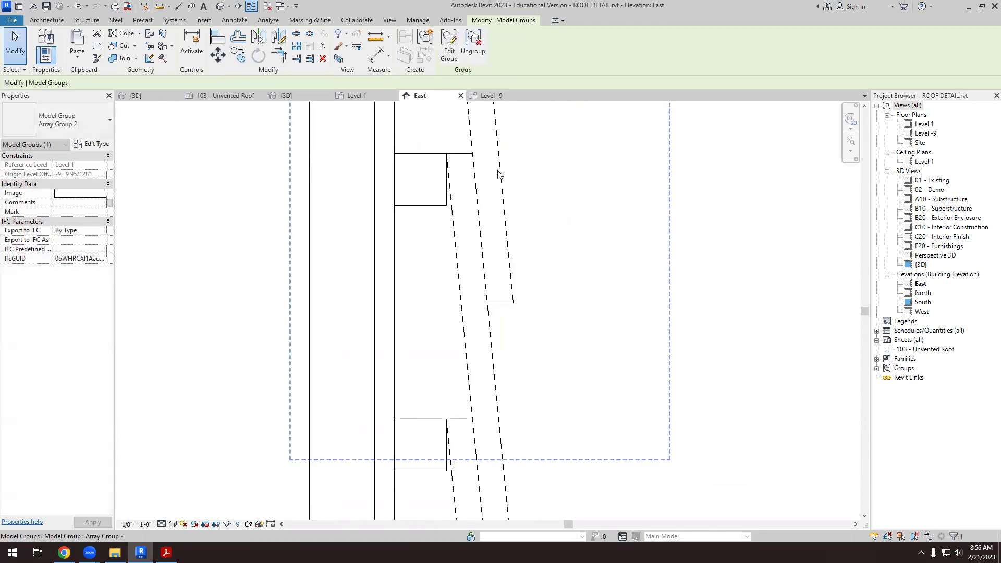
# - Inspect the arrayed siding boards in the East elevation, from the strip overlaps down to the wall's base and over its full height
pyautogui.scroll(-3, 498, 256)
pyautogui.click(529, 276)
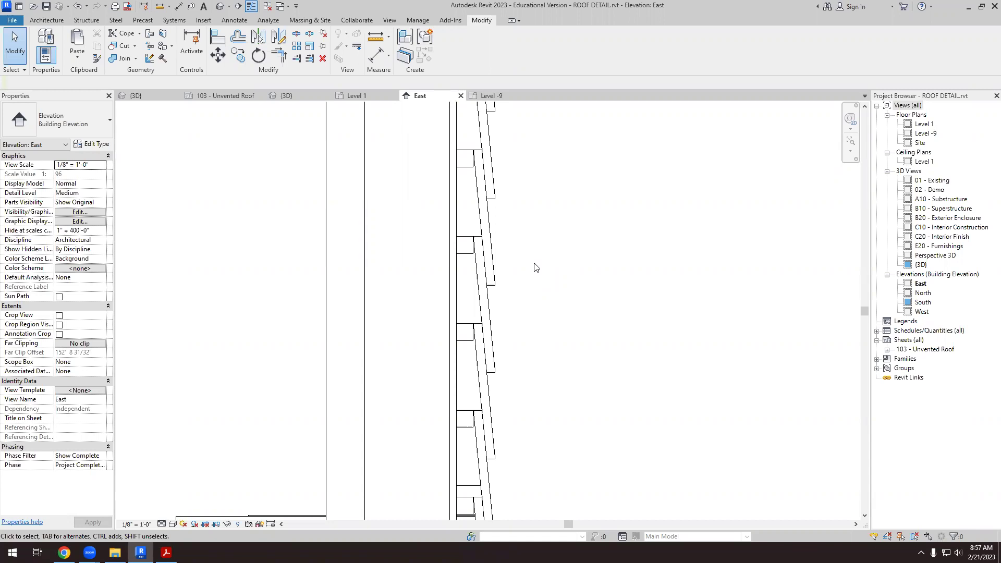
pyautogui.scroll(1, 348, 302)
pyautogui.scroll(-2, 385, 438)
pyautogui.scroll(-1, 370, 416)
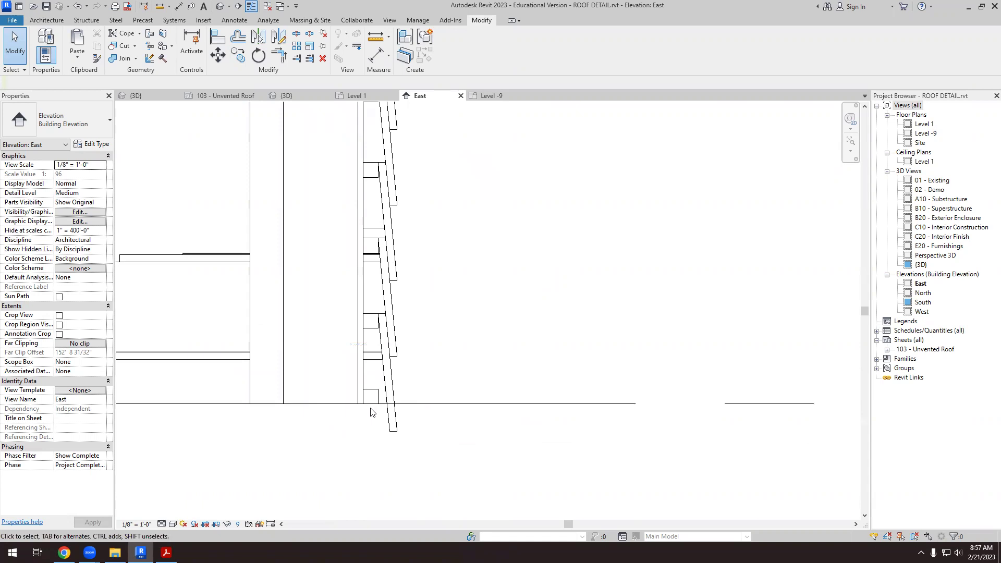
pyautogui.scroll(2, 385, 409)
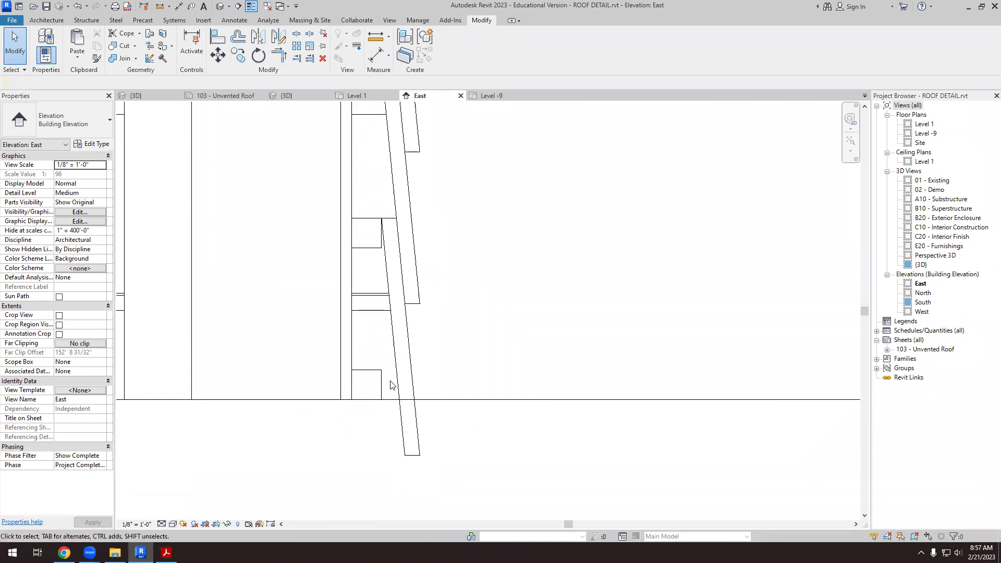
pyautogui.scroll(-2, 391, 386)
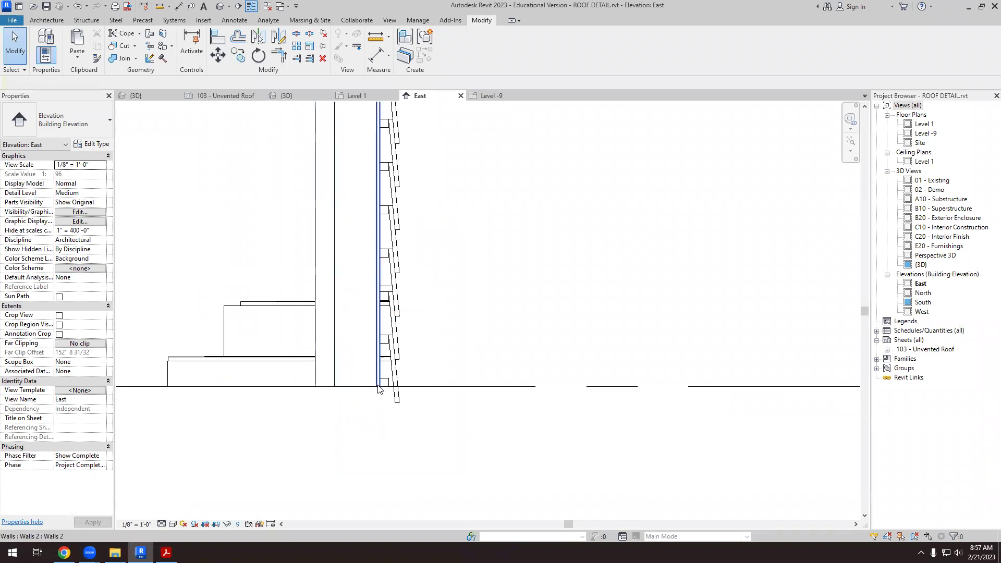
pyautogui.scroll(2, 385, 392)
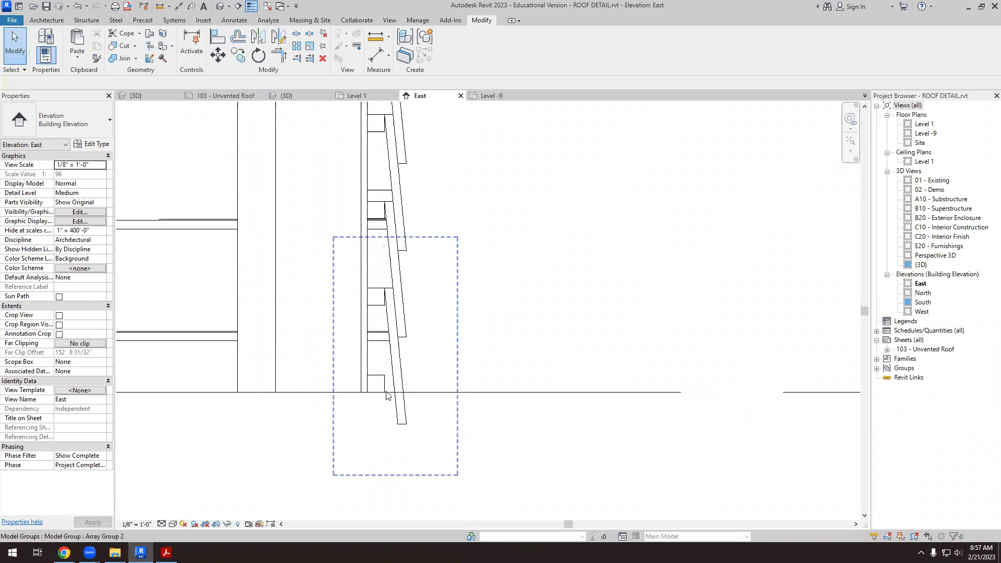
pyautogui.scroll(-3, 389, 391)
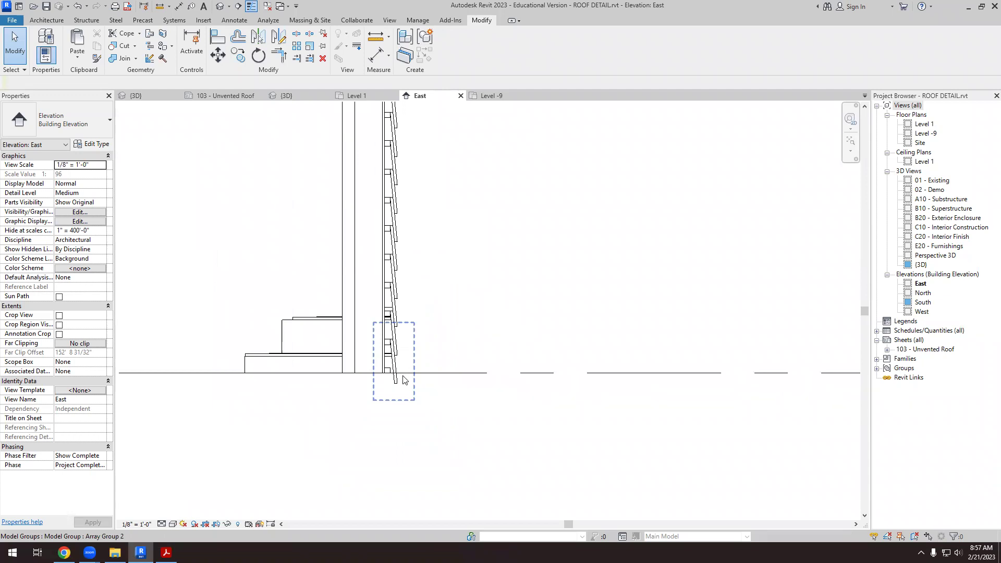
pyautogui.scroll(-2, 396, 378)
pyautogui.scroll(2, 396, 385)
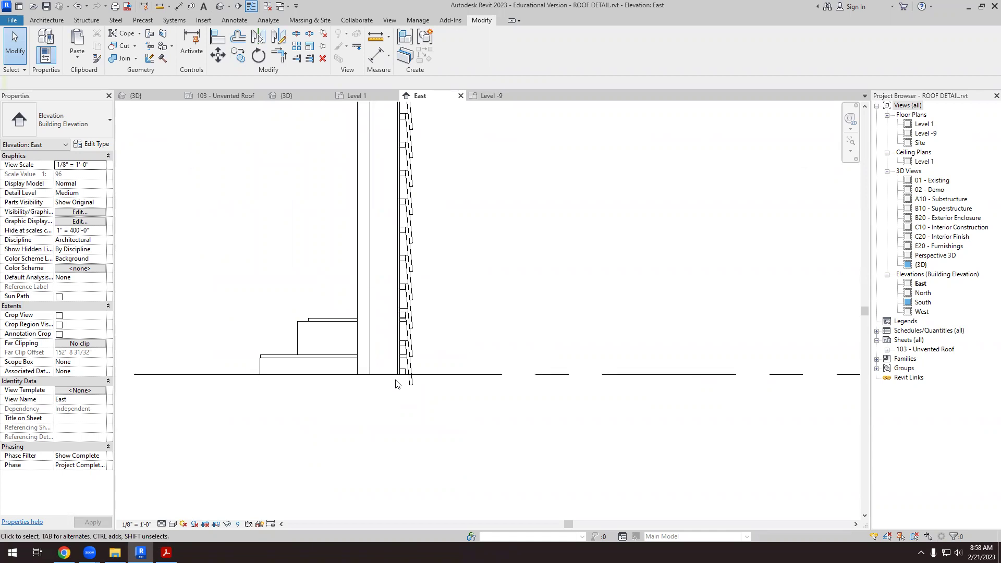
pyautogui.scroll(-3, 396, 384)
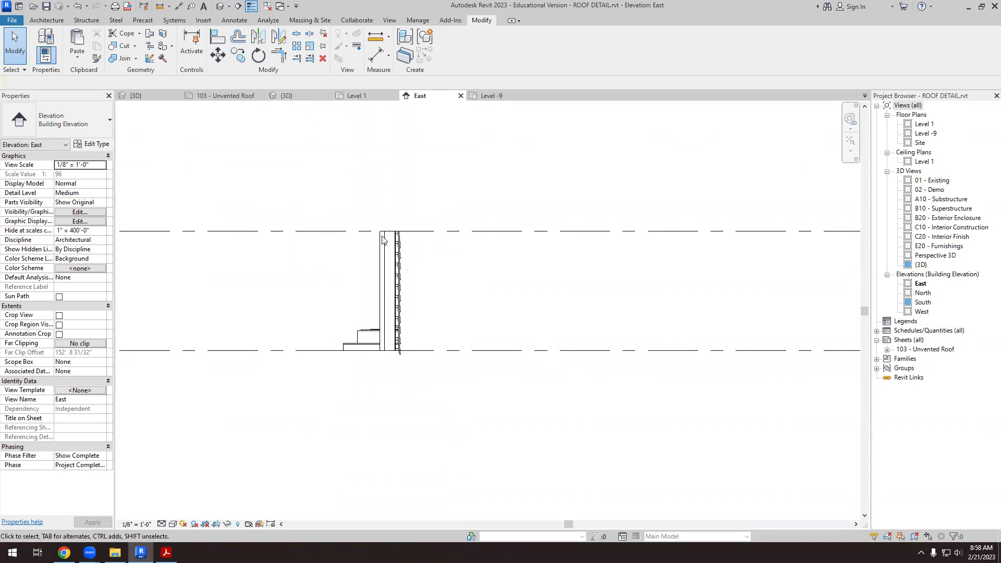
# - Open the wall's 3D view, and review the 3D wall detail reference image in the Chrome browser before returning to Revit
pyautogui.click(317, 99)
pyautogui.keyDown('shift'); pyautogui.moveTo(552, 327); pyautogui.dragTo(440, 316, button='middle'); pyautogui.keyUp('shift')
pyautogui.scroll(3, 358, 266)
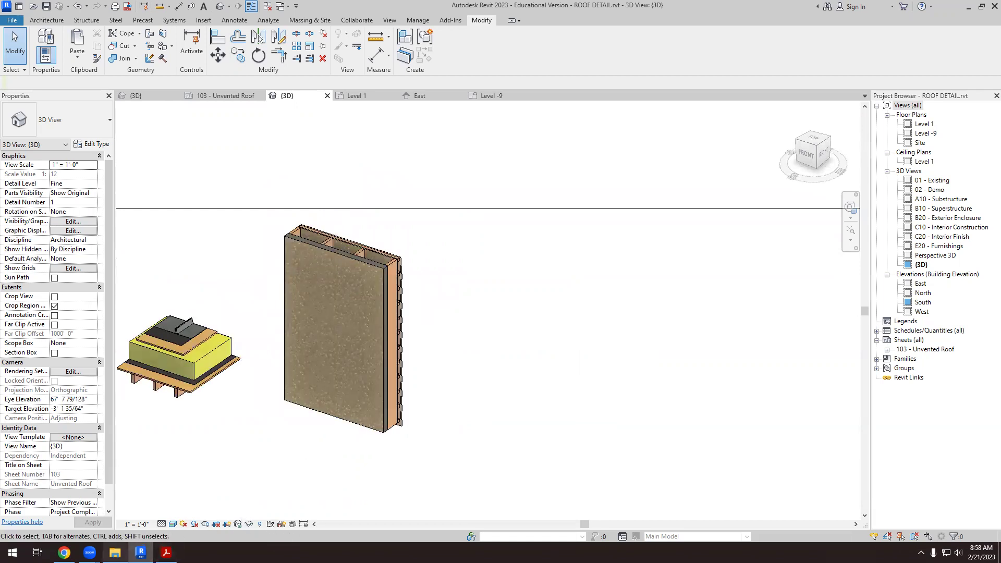
pyautogui.click(63, 553)
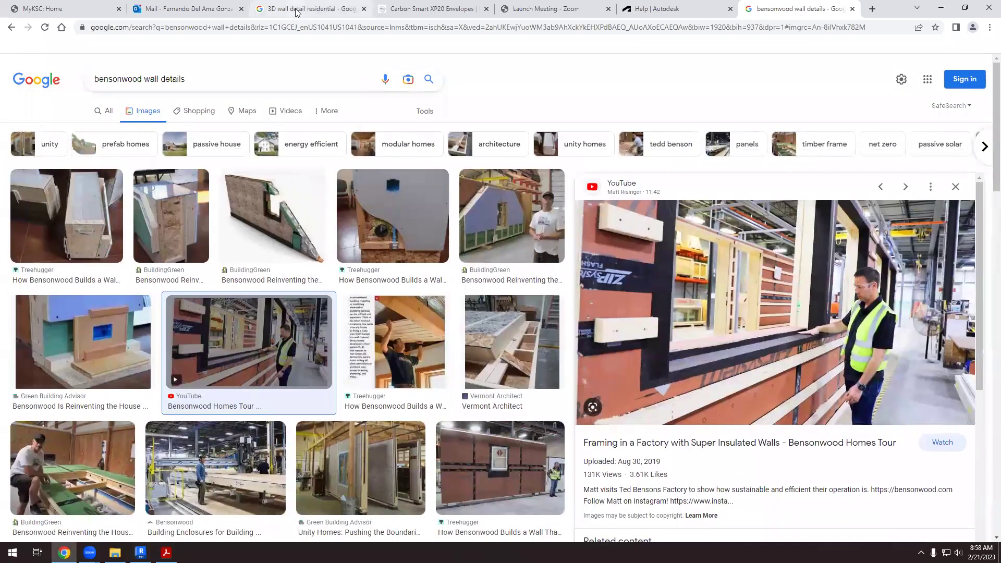
pyautogui.click(295, 9)
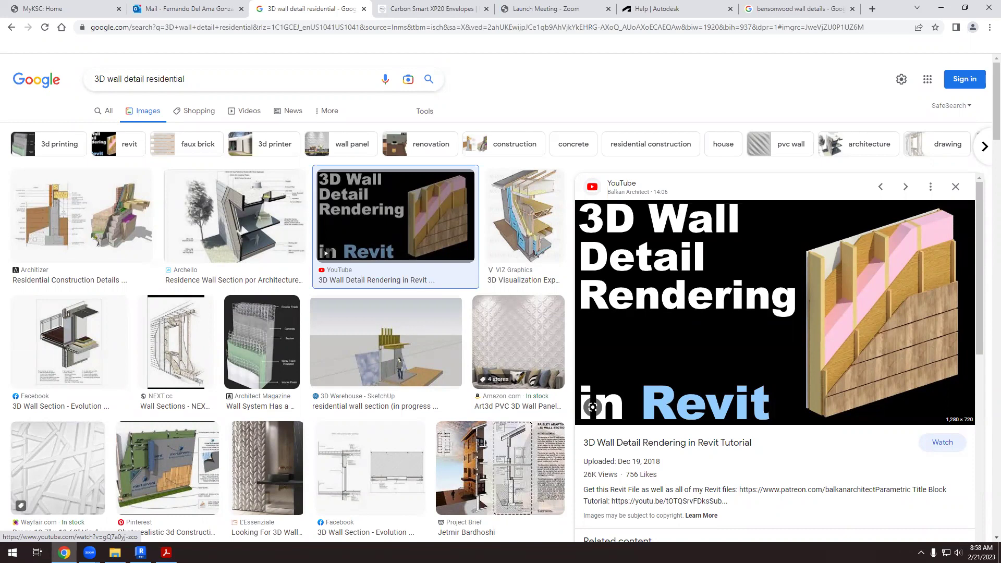
pyautogui.click(140, 552)
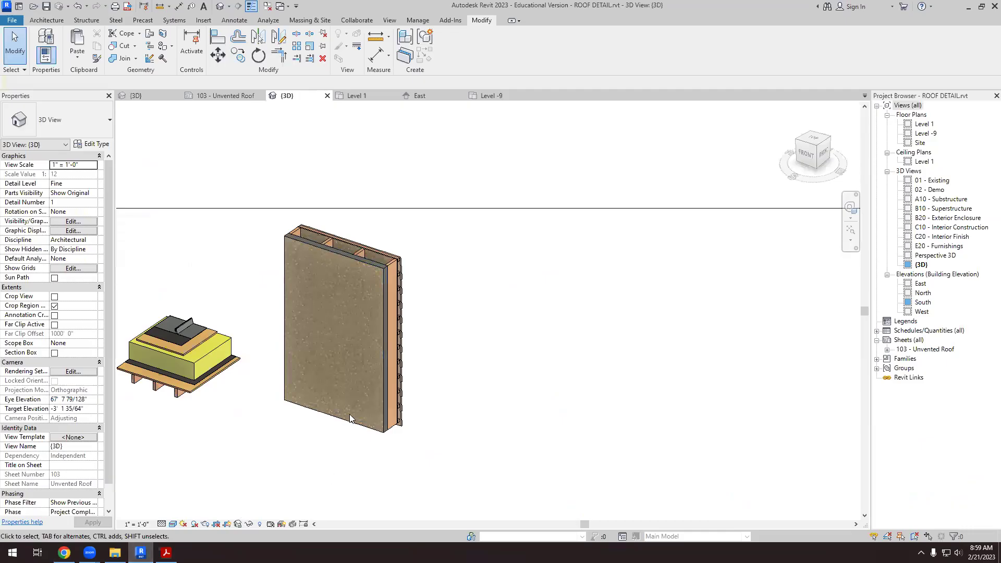
# - In the 3D view, create parts from the indoorfinish wall on the interior side of the studs
pyautogui.keyDown('shift'); pyautogui.moveTo(415, 379); pyautogui.dragTo(411, 327, button='middle'); pyautogui.keyUp('shift')
pyautogui.scroll(2, 392, 258)
pyautogui.scroll(2, 412, 292)
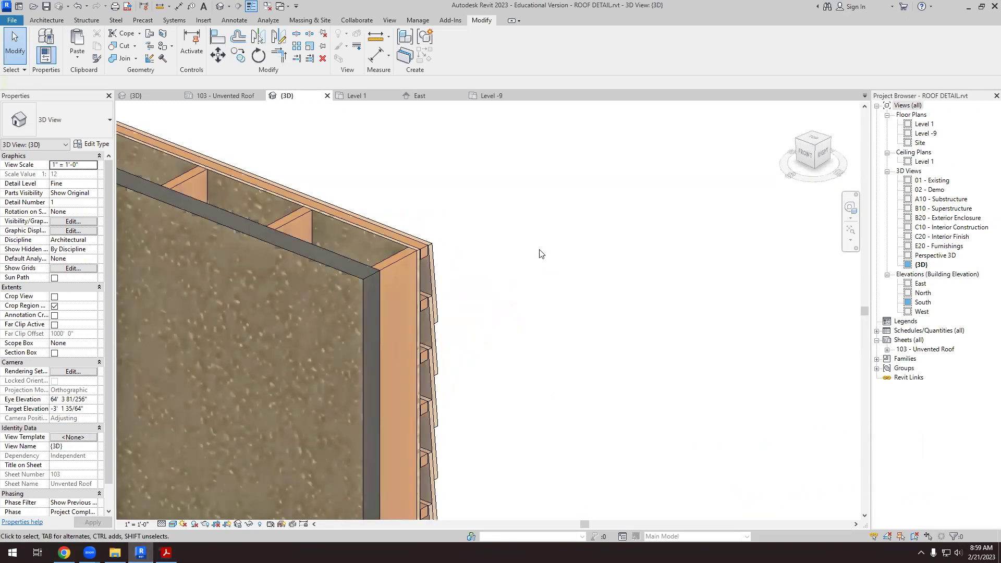
pyautogui.scroll(-2, 422, 280)
pyautogui.scroll(1, 416, 276)
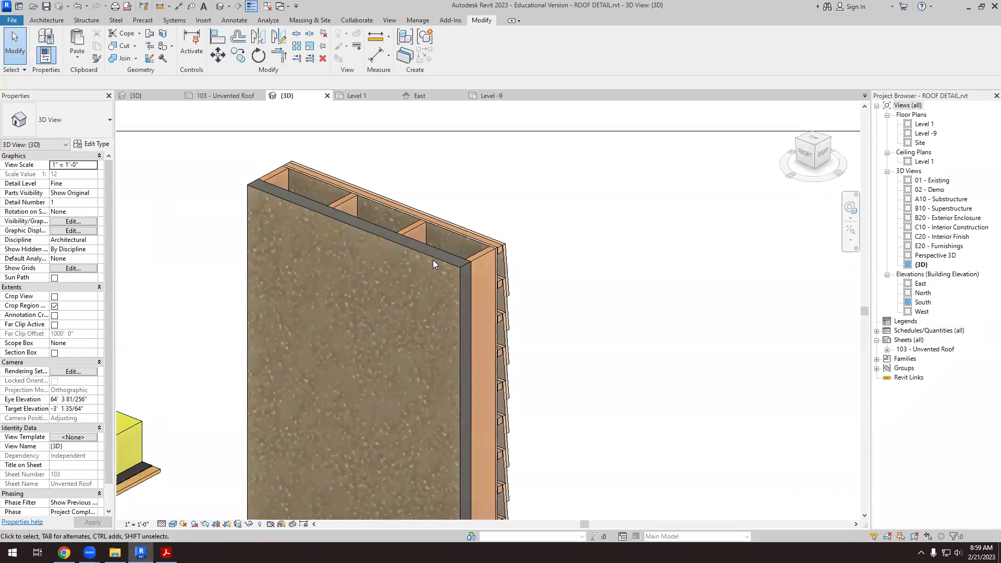
pyautogui.click(245, 238)
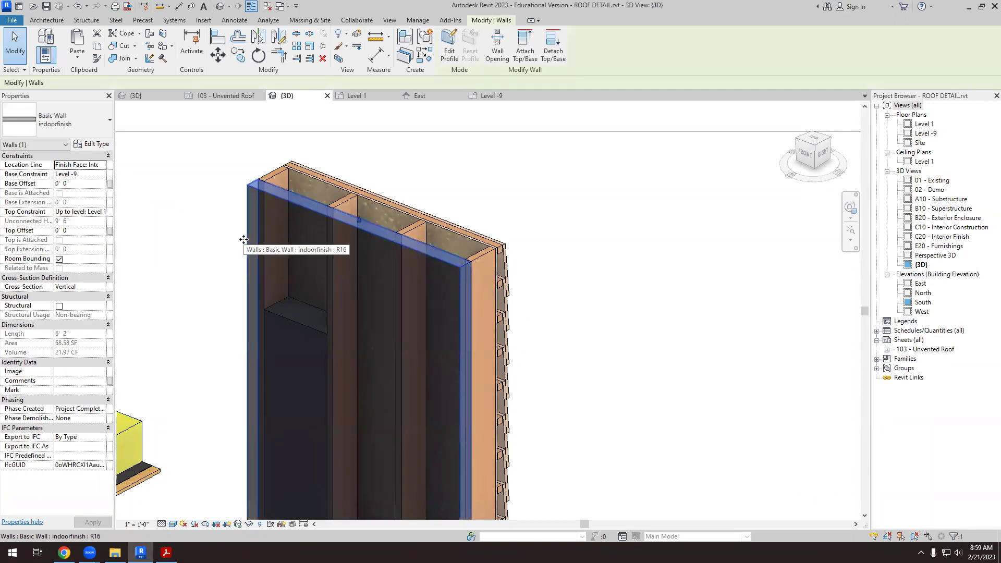
pyautogui.click(405, 57)
# - Select the new wall parts one by one to inspect the outer OSB, rigid insulation and inner OSB layers
pyautogui.scroll(3, 273, 193)
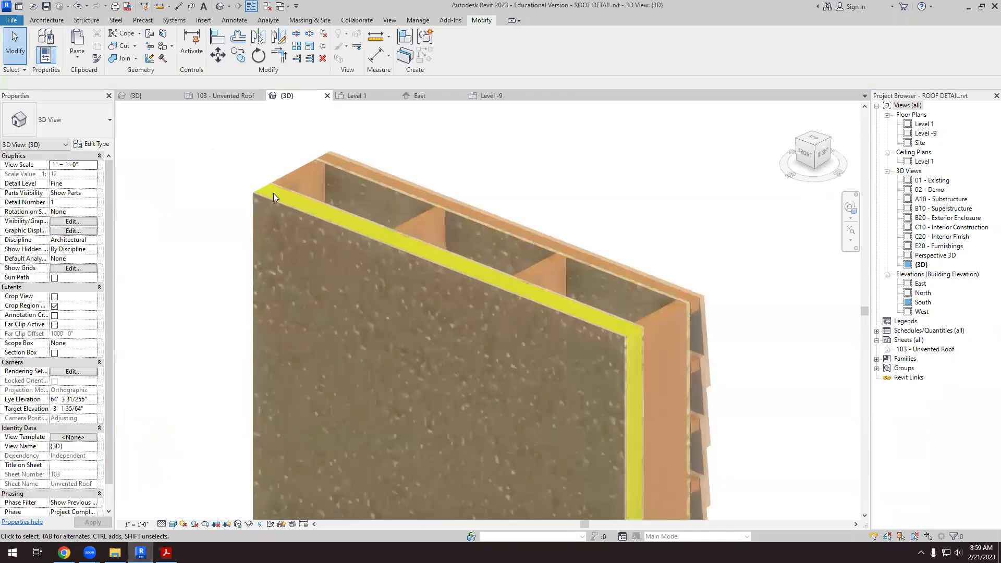
pyautogui.scroll(5, 352, 271)
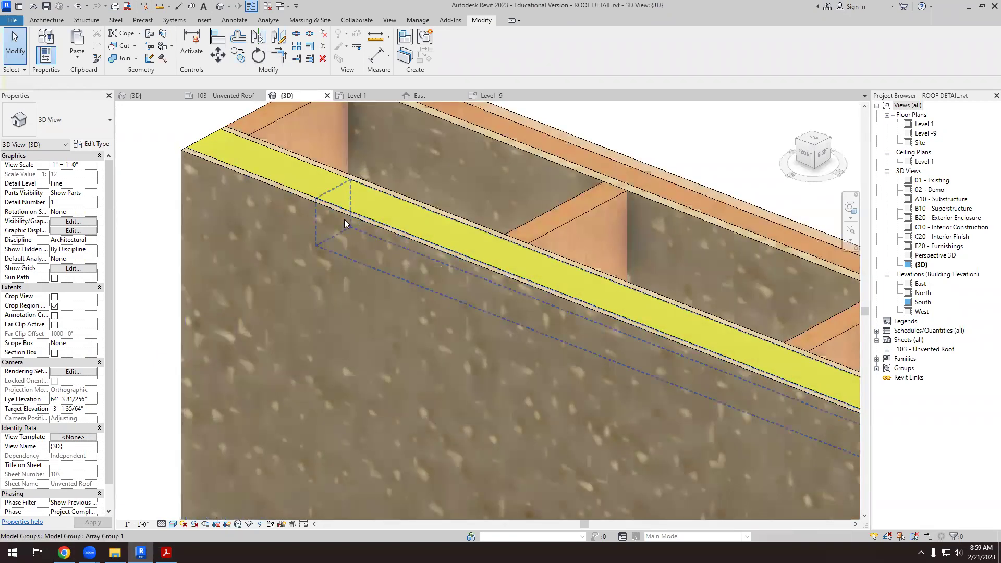
pyautogui.click(245, 201)
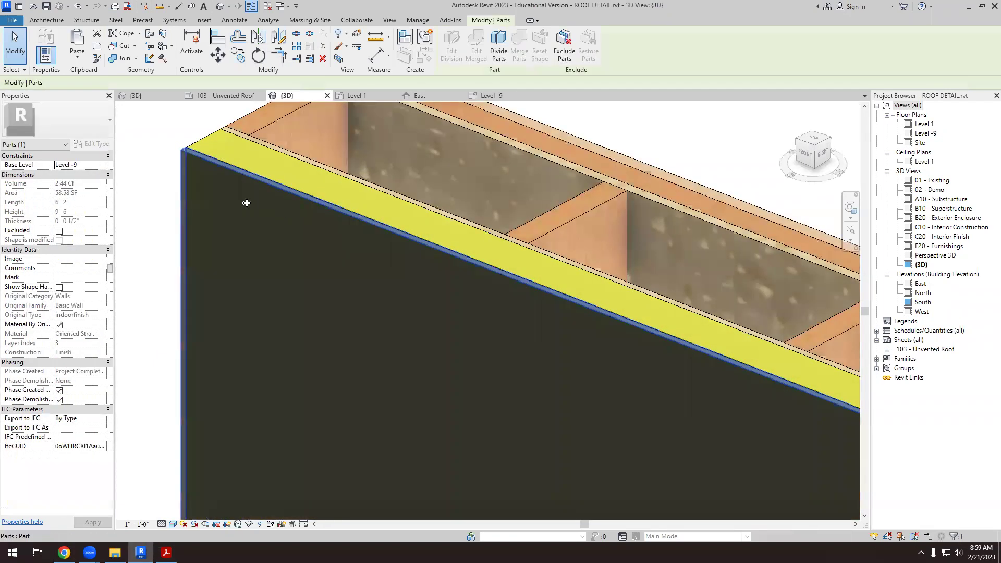
pyautogui.click(220, 139)
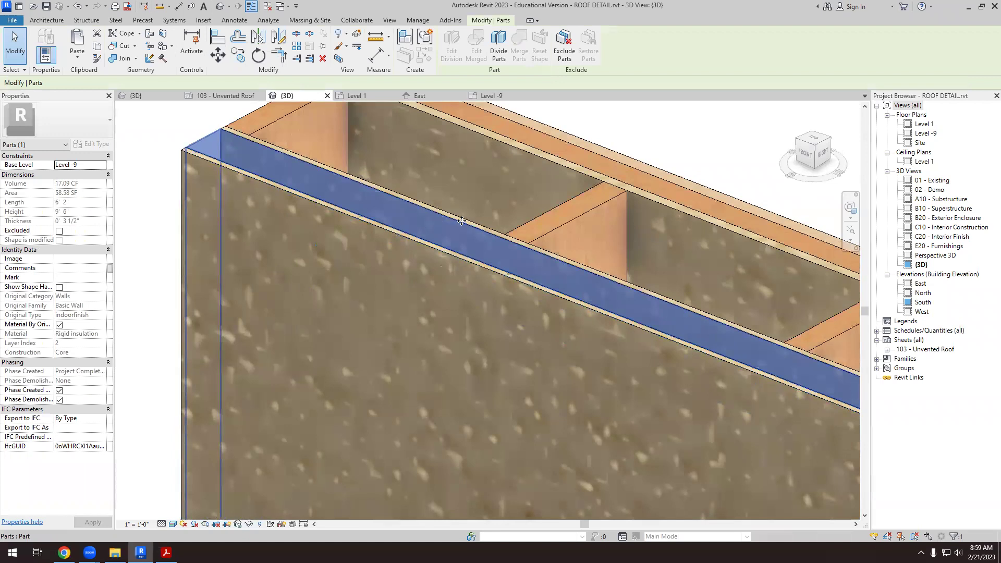
pyautogui.click(482, 222)
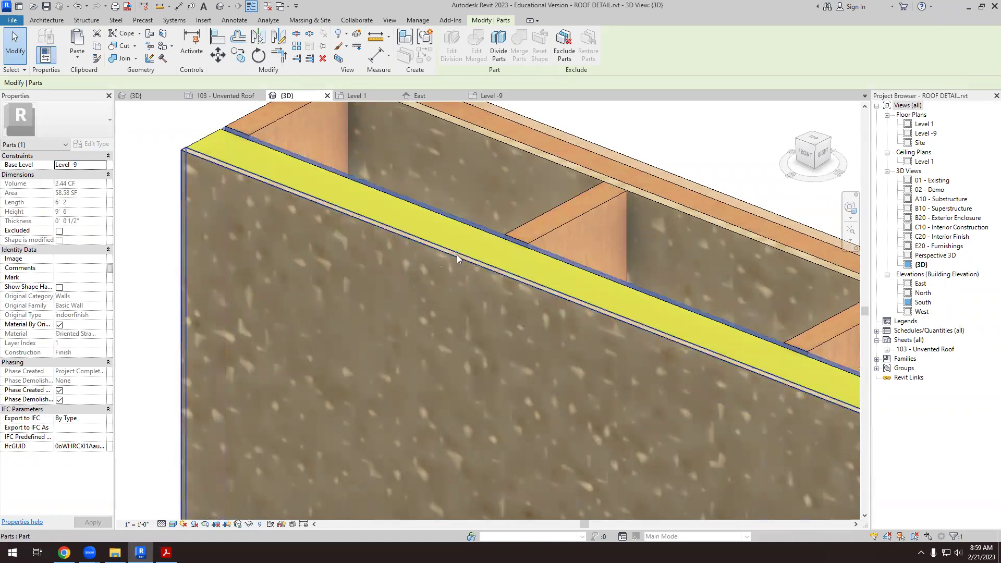
pyautogui.scroll(-2, 448, 255)
pyautogui.scroll(-3, 444, 244)
pyautogui.click(735, 238)
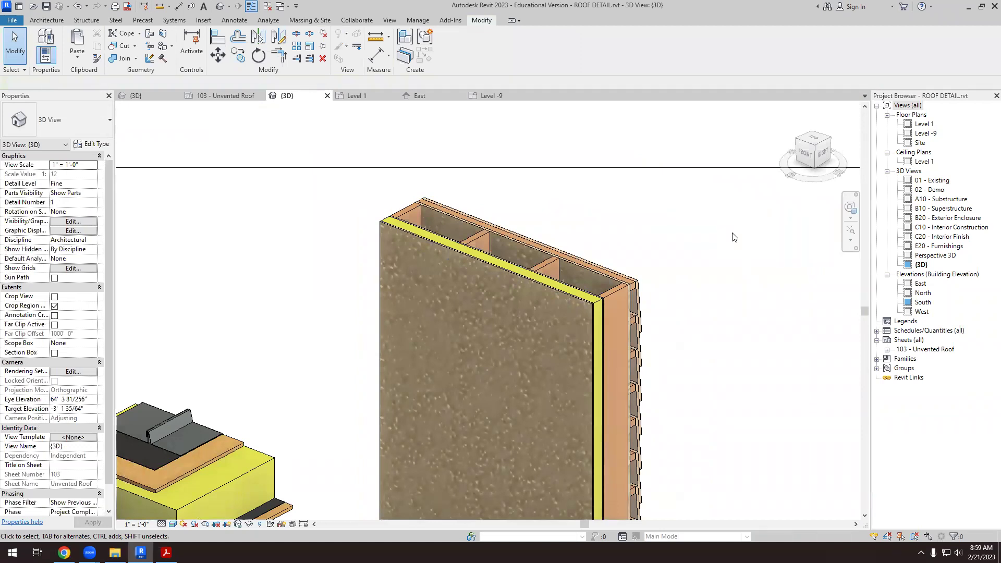
# - Examine the whole wall assembly and its exposed layers at the upper edge from several 3D viewpoints
pyautogui.keyDown('shift'); pyautogui.moveTo(735, 237); pyautogui.dragTo(493, 188, button='middle'); pyautogui.keyUp('shift')
pyautogui.scroll(3, 565, 461)
pyautogui.scroll(-4, 566, 461)
pyautogui.scroll(2, 488, 187)
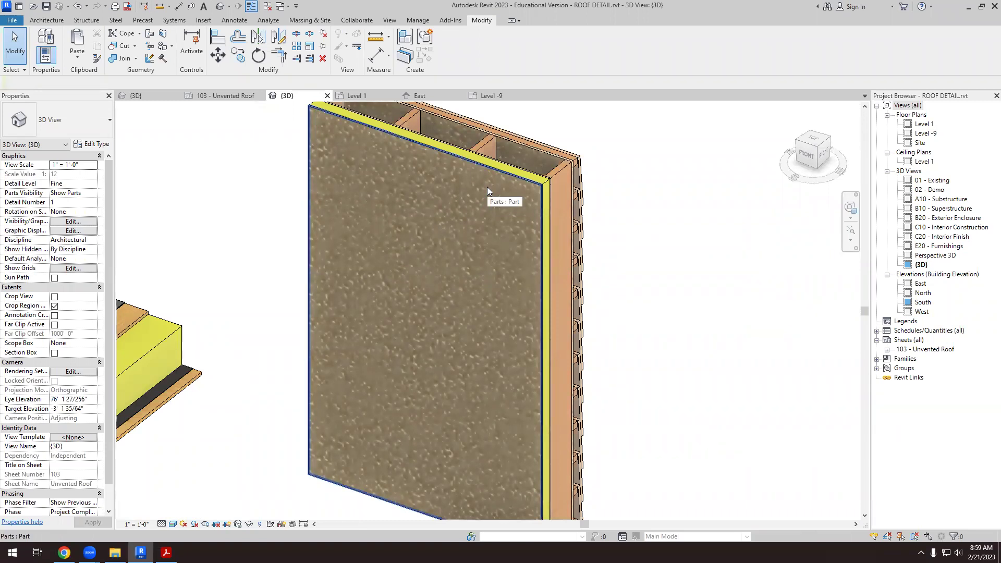
pyautogui.scroll(-4, 526, 211)
pyautogui.keyDown('shift'); pyautogui.moveTo(516, 251); pyautogui.dragTo(437, 341, button='middle'); pyautogui.keyUp('shift')
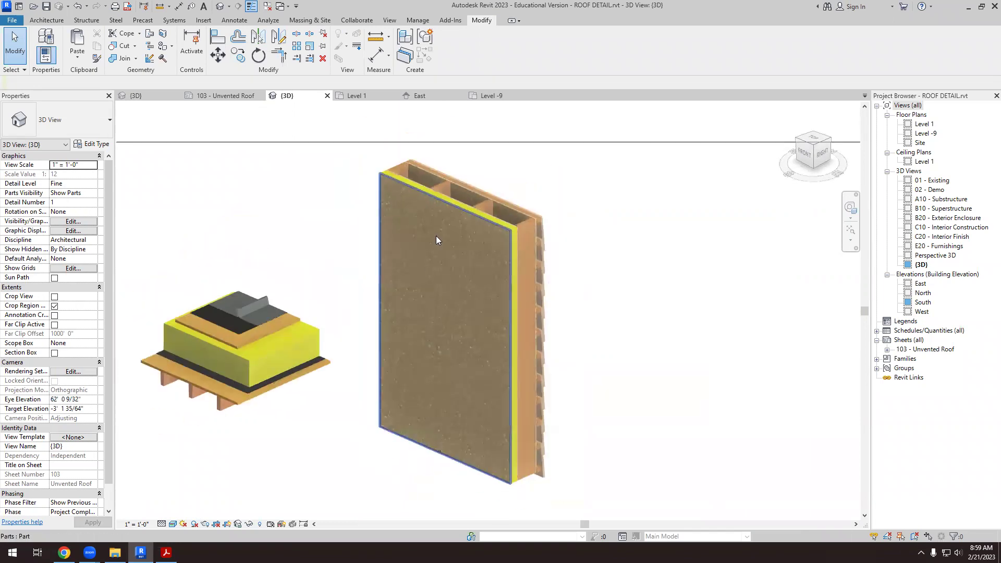
pyautogui.scroll(3, 445, 172)
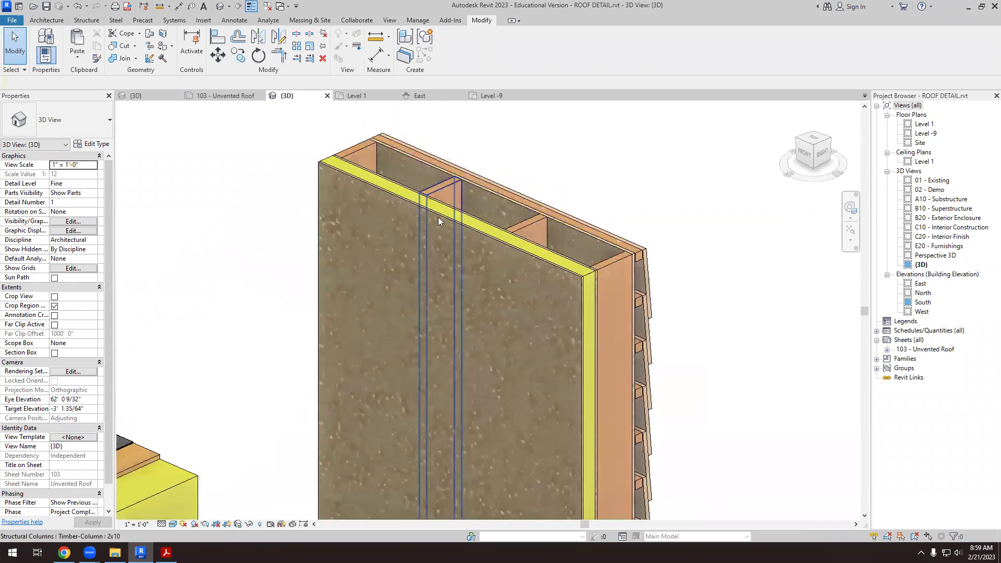
pyautogui.scroll(-3, 466, 292)
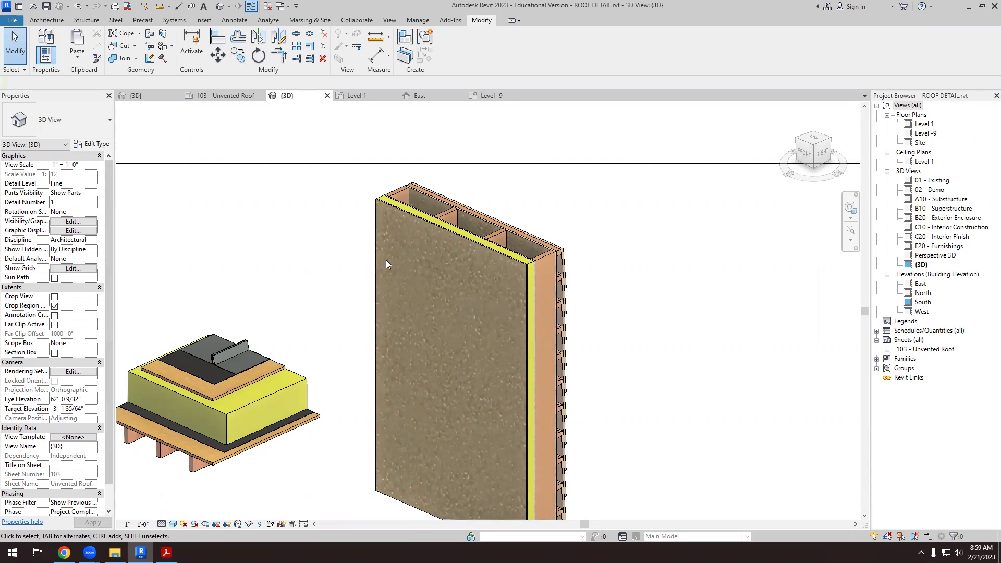
# - Show shape handles on the outermost OSB part and pull its upper edge down to expose the rigid insulation
pyautogui.click(432, 227)
pyautogui.click(388, 227)
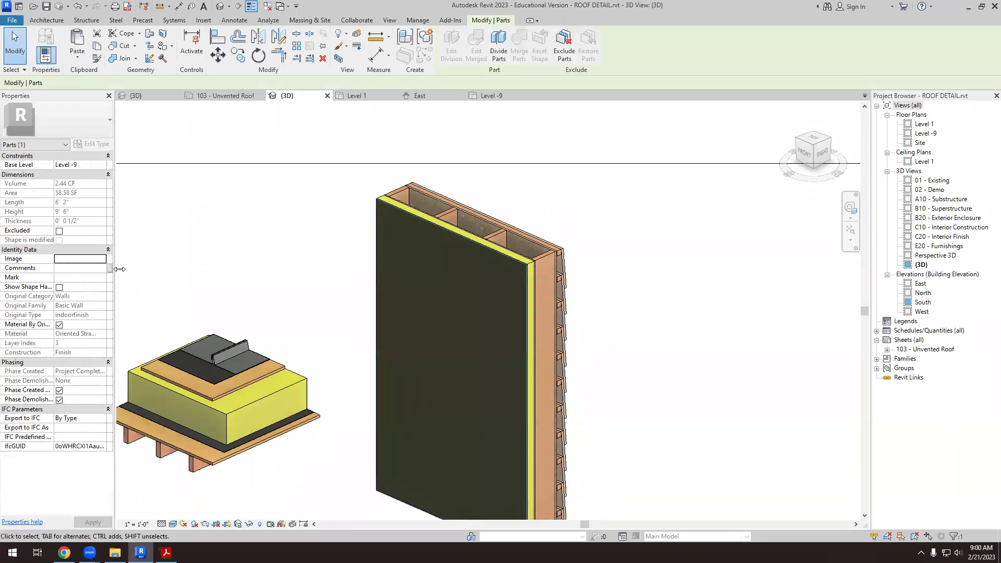
pyautogui.click(59, 287)
pyautogui.moveTo(451, 229); pyautogui.dragTo(448, 345)
pyautogui.click(652, 349)
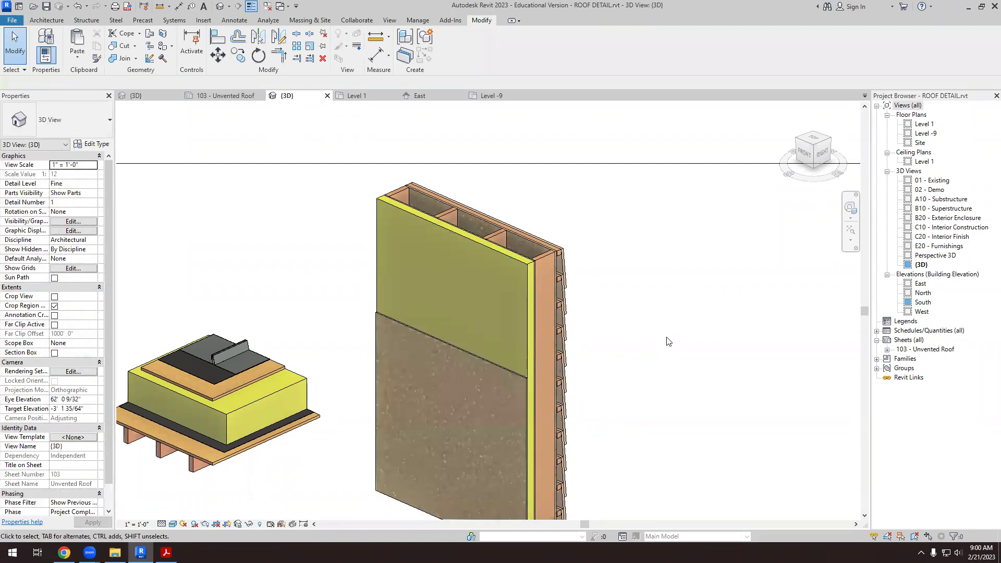
# - Show shape handles on the rigid insulation part and lower its upper edge to about 2' 7" below the wall's top
pyautogui.click(468, 244)
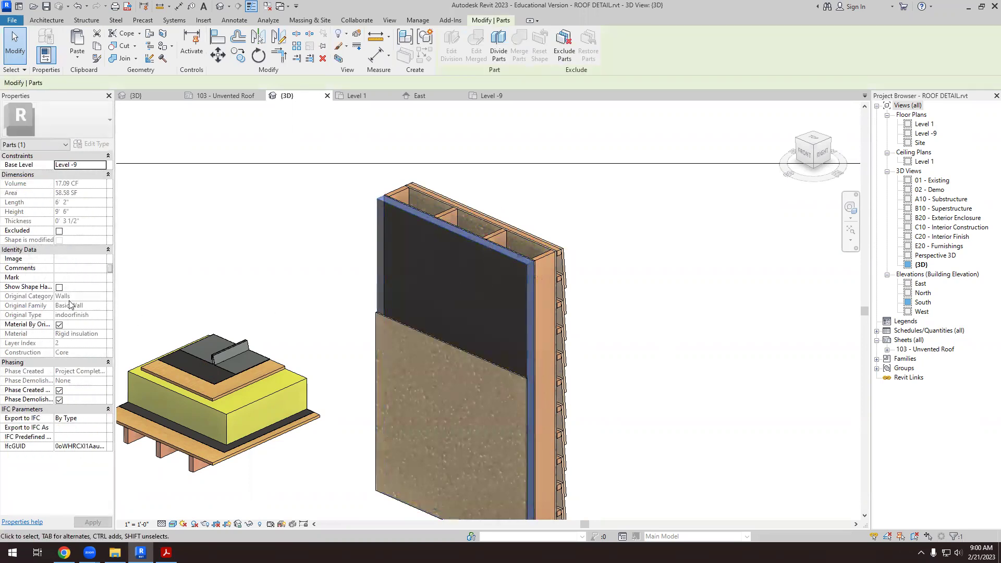
pyautogui.click(59, 287)
pyautogui.moveTo(449, 237); pyautogui.dragTo(461, 308)
pyautogui.scroll(2, 477, 276)
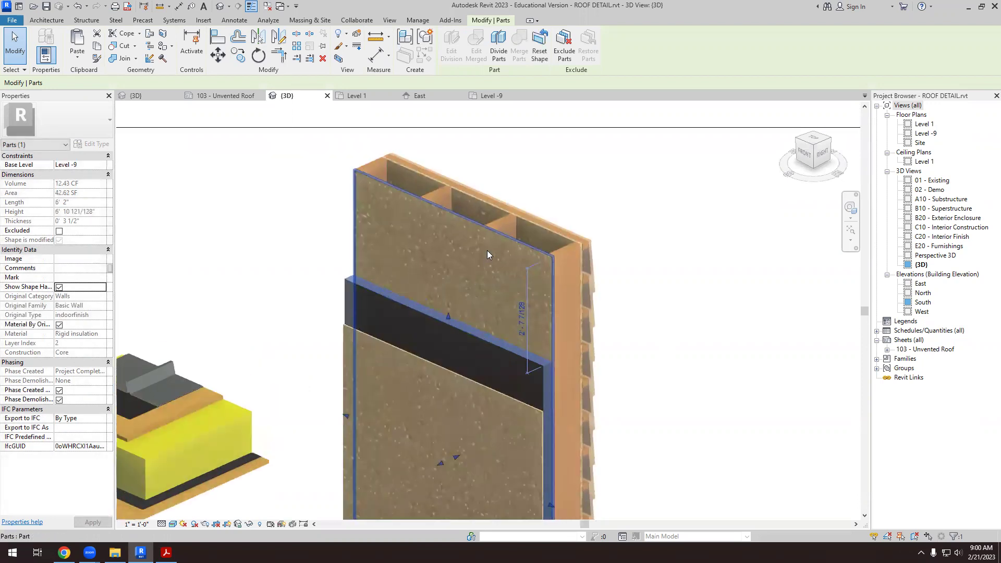
# - Show shape handles on the inner OSB part and lower its upper edge to about 1' 8" below the wall's top
pyautogui.click(490, 245)
pyautogui.click(59, 287)
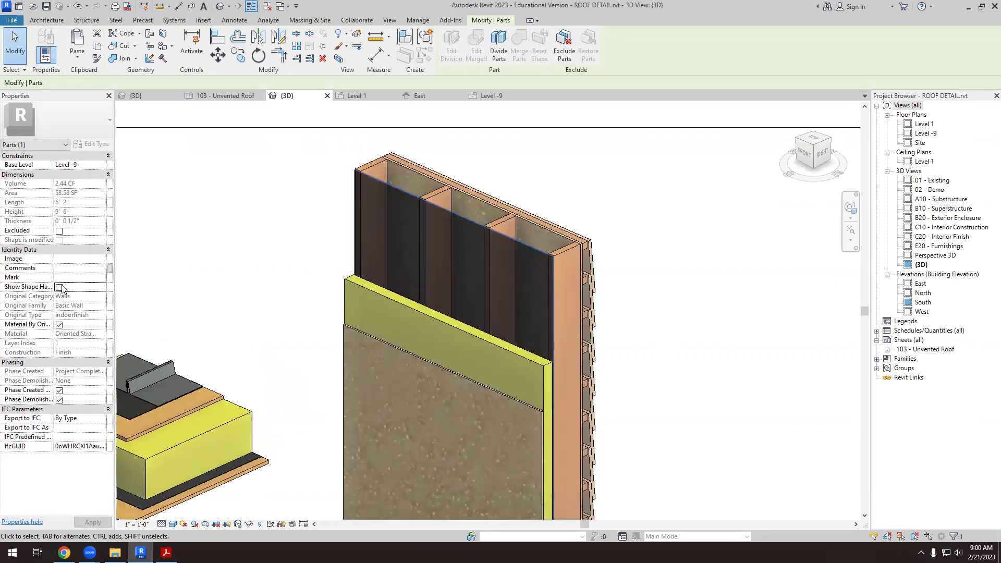
pyautogui.moveTo(454, 216); pyautogui.dragTo(453, 282)
pyautogui.click(628, 259)
pyautogui.scroll(-2, 510, 320)
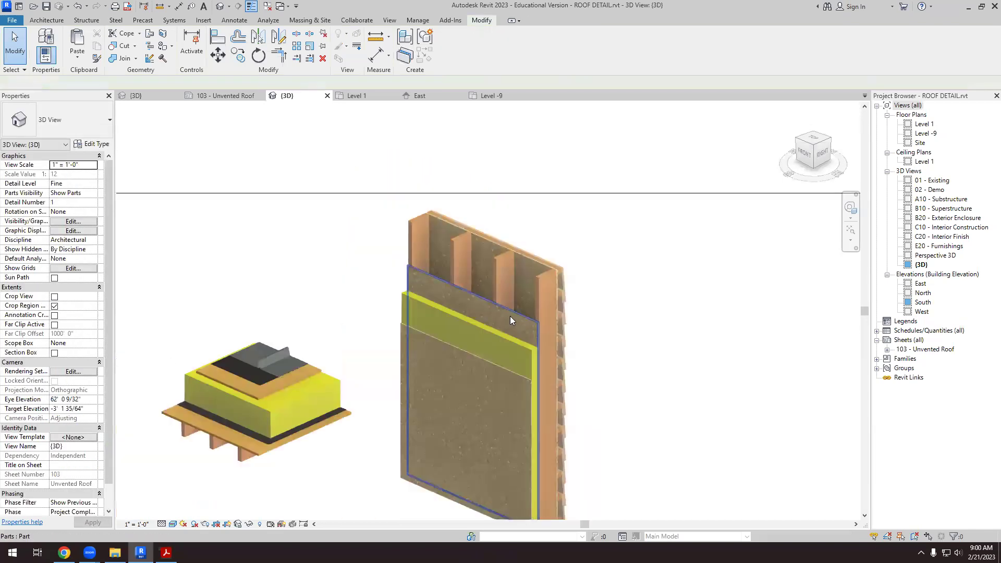
# - Pull the upper edges of the outermost OSB and rigid insulation parts further down, keeping the two layers stepped
pyautogui.scroll(2, 462, 365)
pyautogui.click(469, 356)
pyautogui.moveTo(468, 348); pyautogui.dragTo(468, 437)
pyautogui.click(482, 359)
pyautogui.moveTo(475, 317); pyautogui.dragTo(470, 391)
# - Lower the inner OSB part's upper edge to about 3' 10" below the wall's top, exposing more of the studs
pyautogui.click(480, 304)
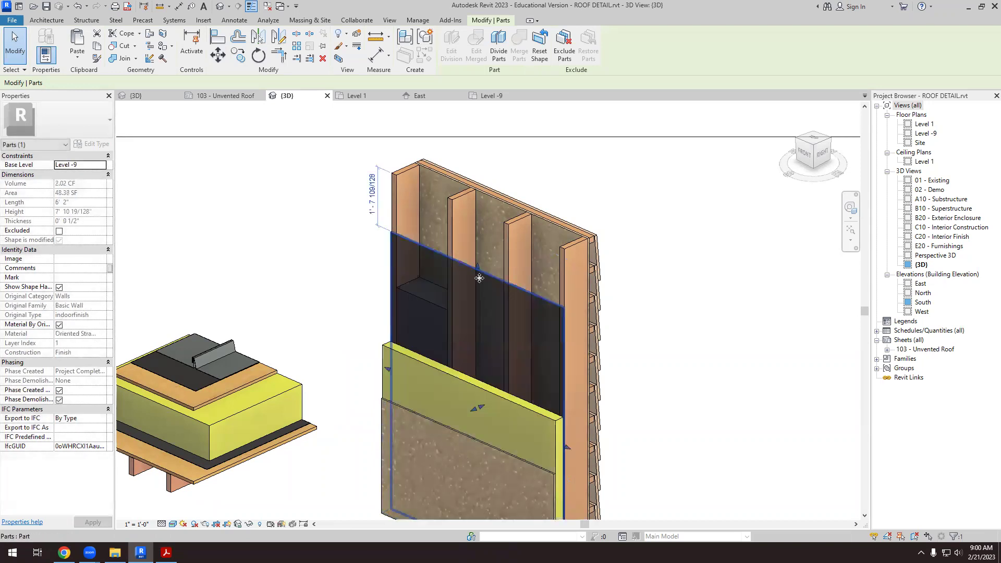
pyautogui.moveTo(477, 271); pyautogui.dragTo(476, 348)
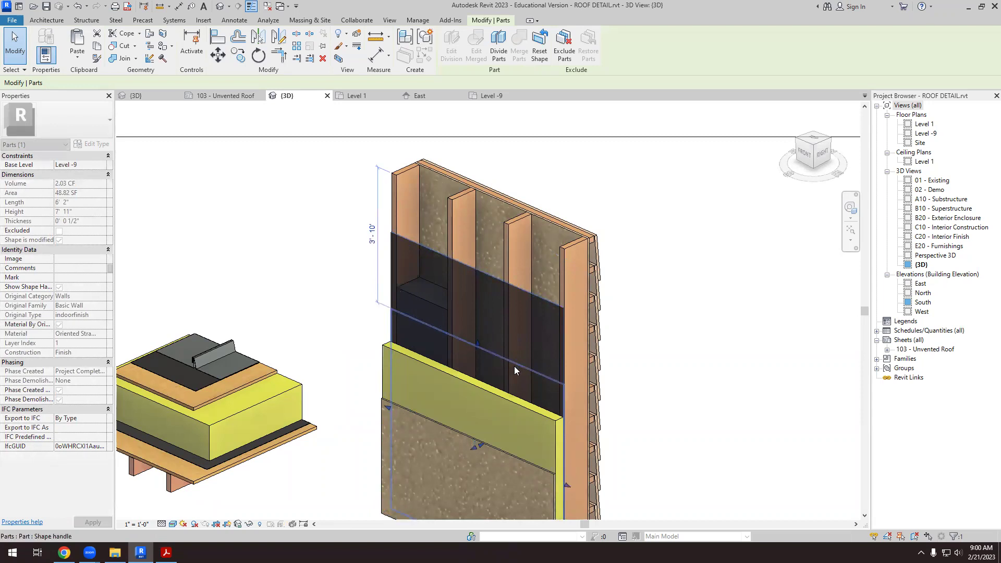
pyautogui.click(640, 365)
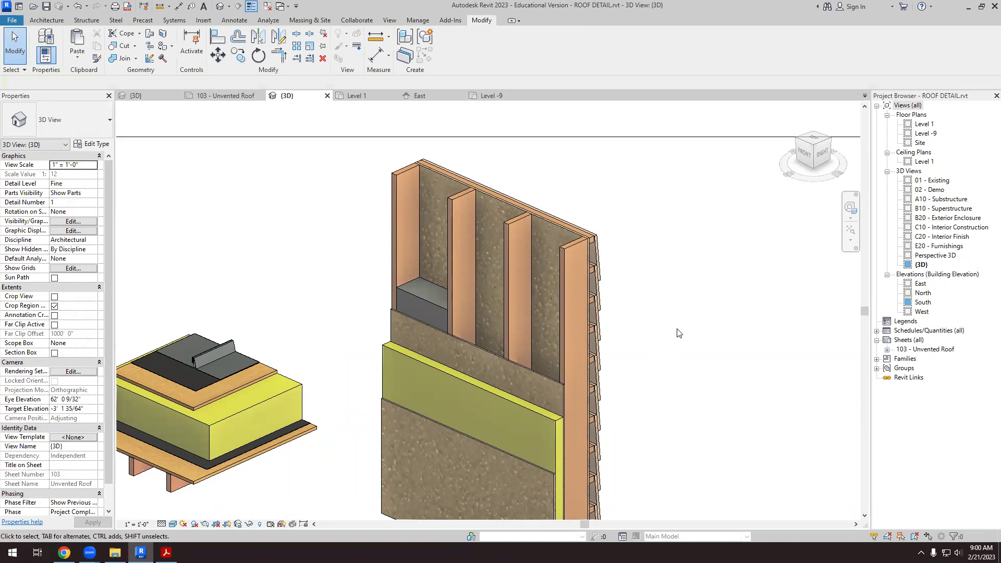
pyautogui.keyDown('shift'); pyautogui.moveTo(519, 283); pyautogui.dragTo(524, 431, button='middle'); pyautogui.keyUp('shift')
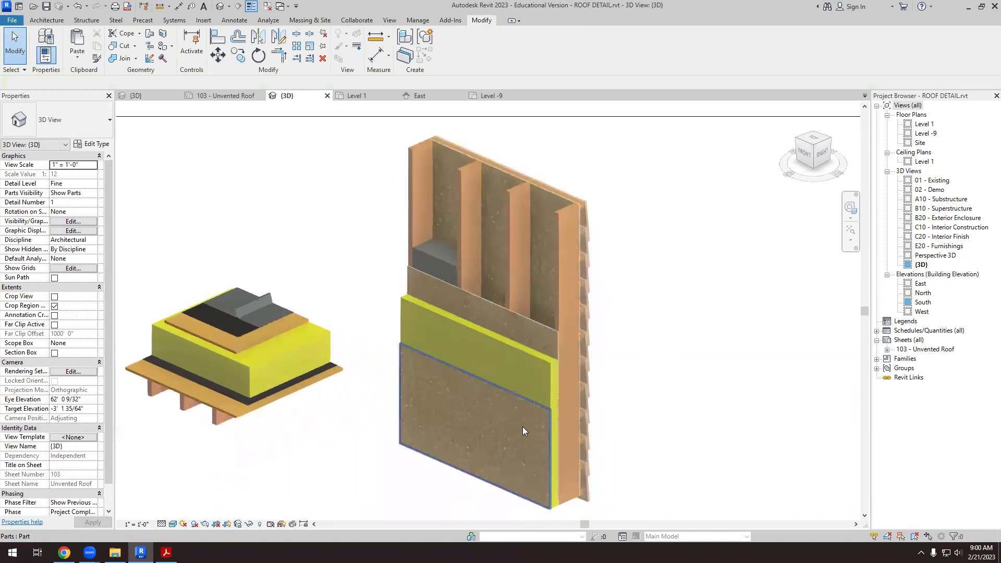
# - Pull the outermost OSB part's side edge inward to expose a vertical strip of the rigid insulation
pyautogui.click(522, 431)
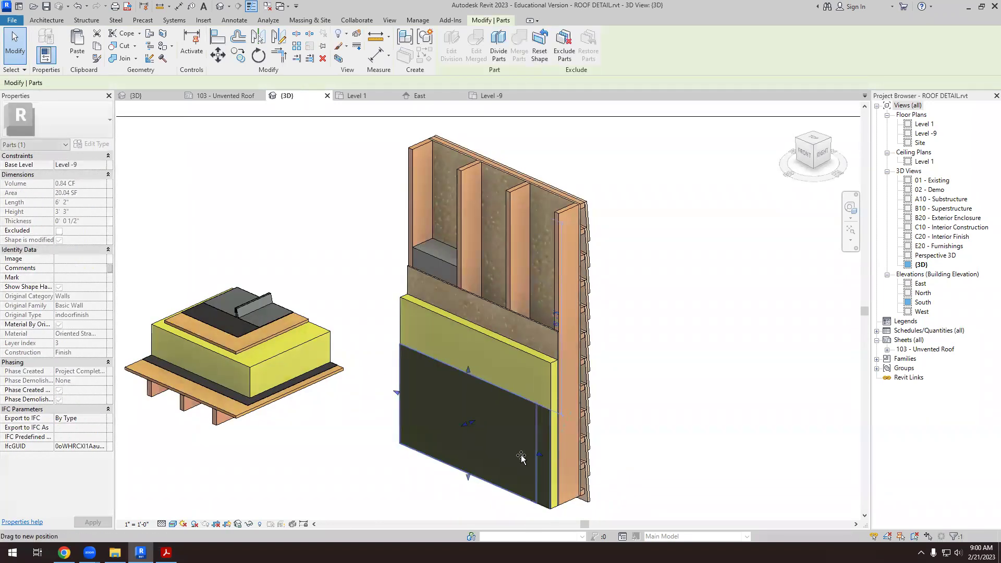
pyautogui.click(559, 436)
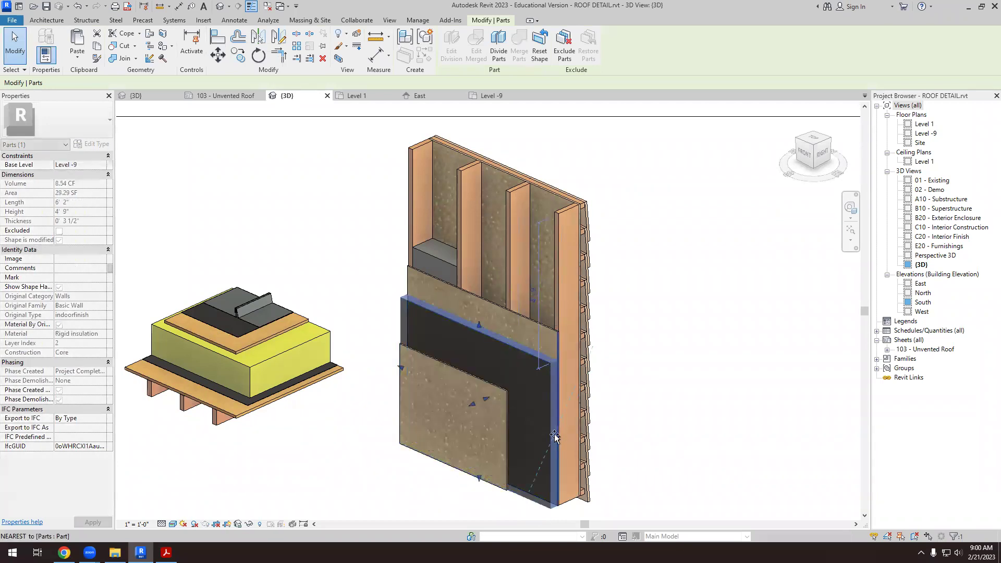
pyautogui.press('Escape')
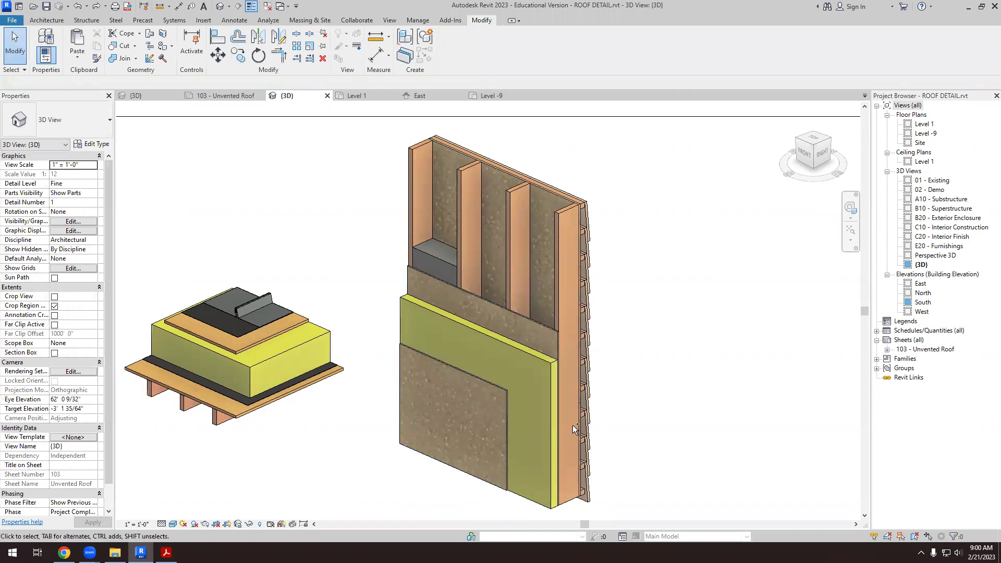
pyautogui.scroll(1, 572, 426)
pyautogui.scroll(-3, 573, 426)
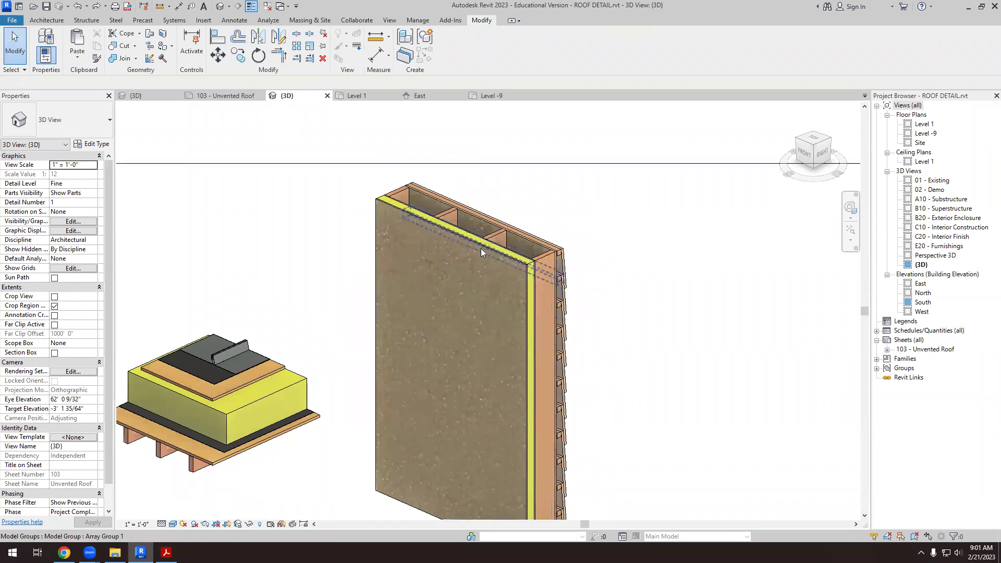
# - Start dividing the full-height outermost OSB part and pick its front face as the division sketch's work plane
pyautogui.click(472, 267)
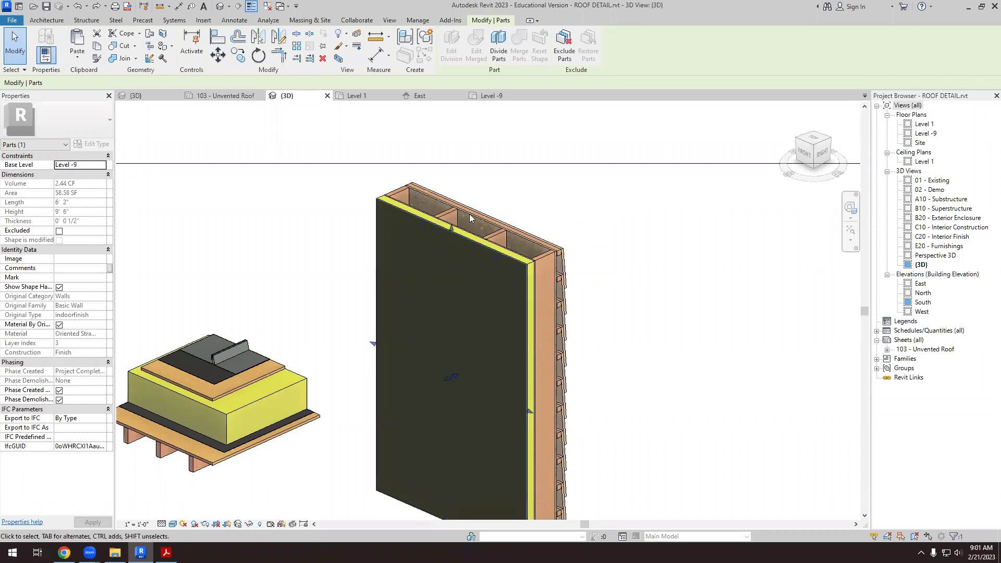
pyautogui.press('Escape')
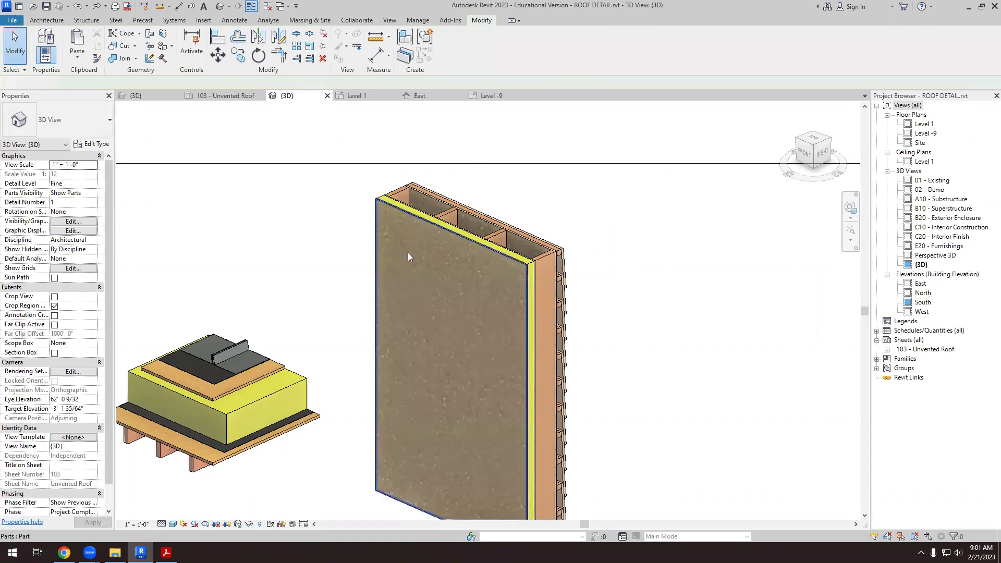
pyautogui.click(388, 256)
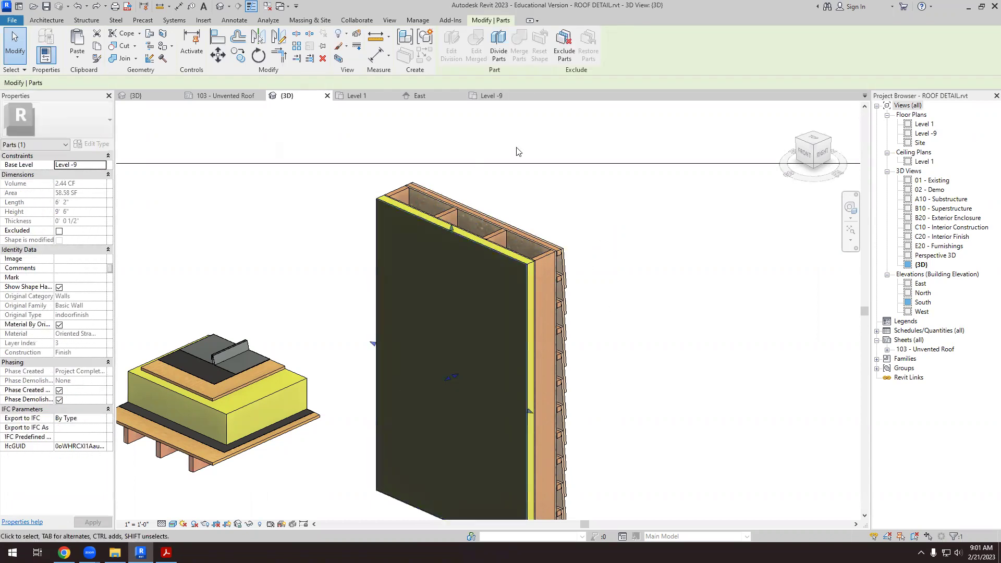
pyautogui.click(499, 43)
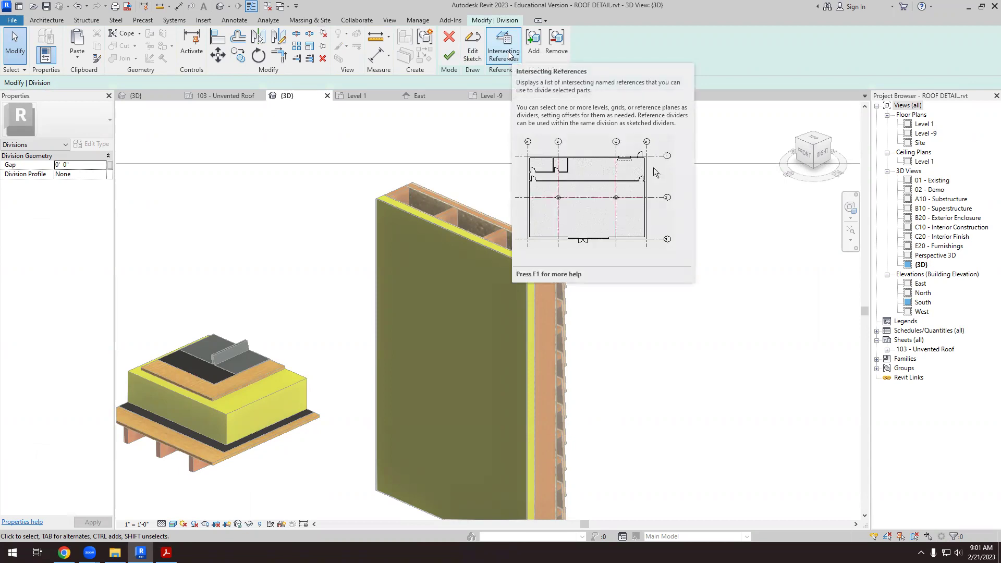
pyautogui.click(470, 43)
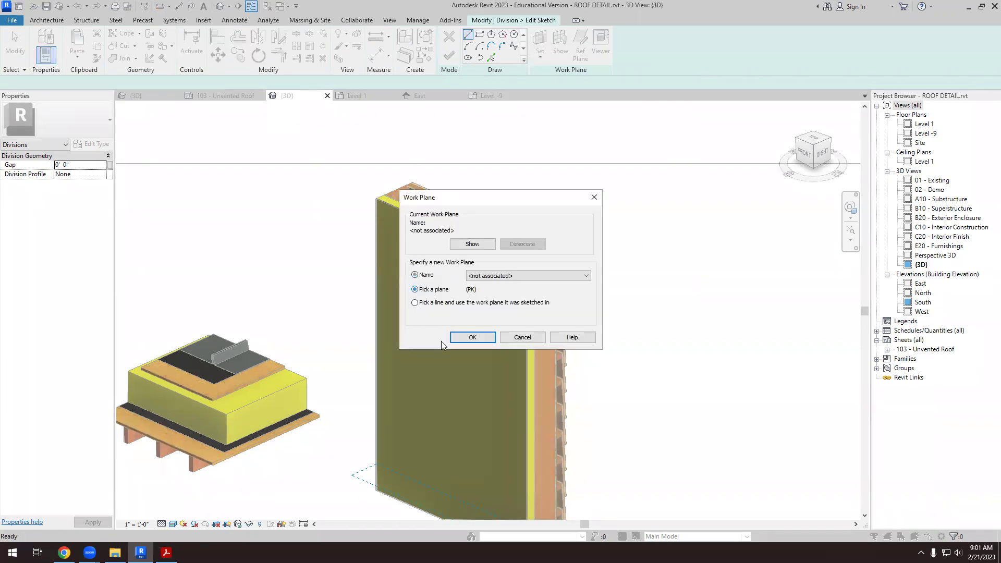
pyautogui.click(472, 337)
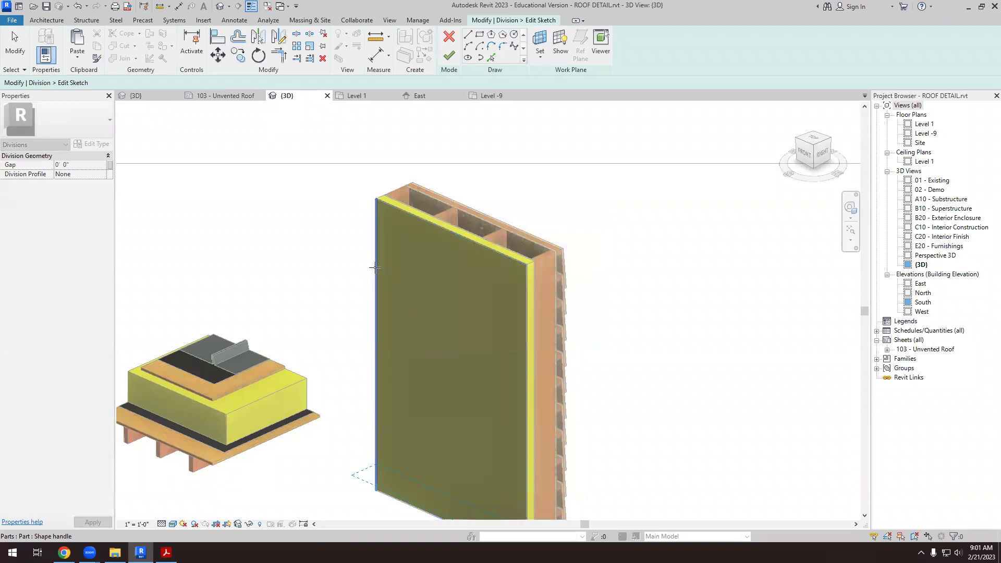
pyautogui.scroll(5, 377, 166)
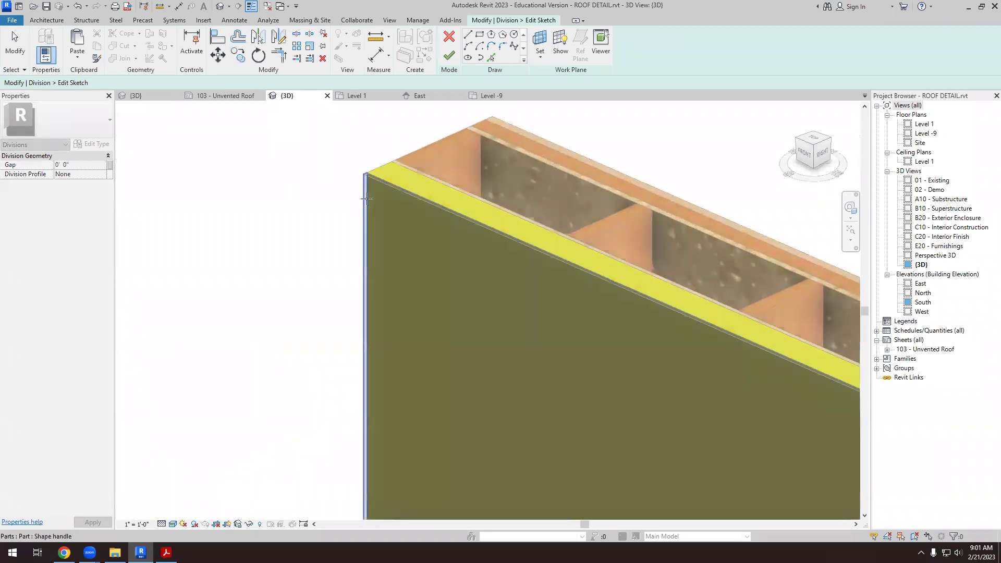
pyautogui.scroll(2, 384, 149)
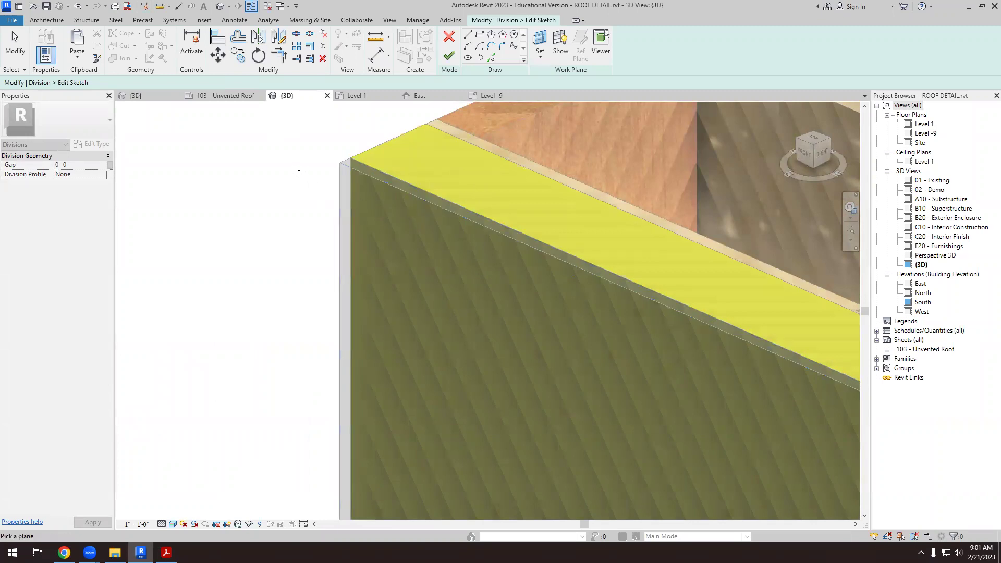
pyautogui.scroll(-2, 300, 172)
pyautogui.scroll(2, 348, 193)
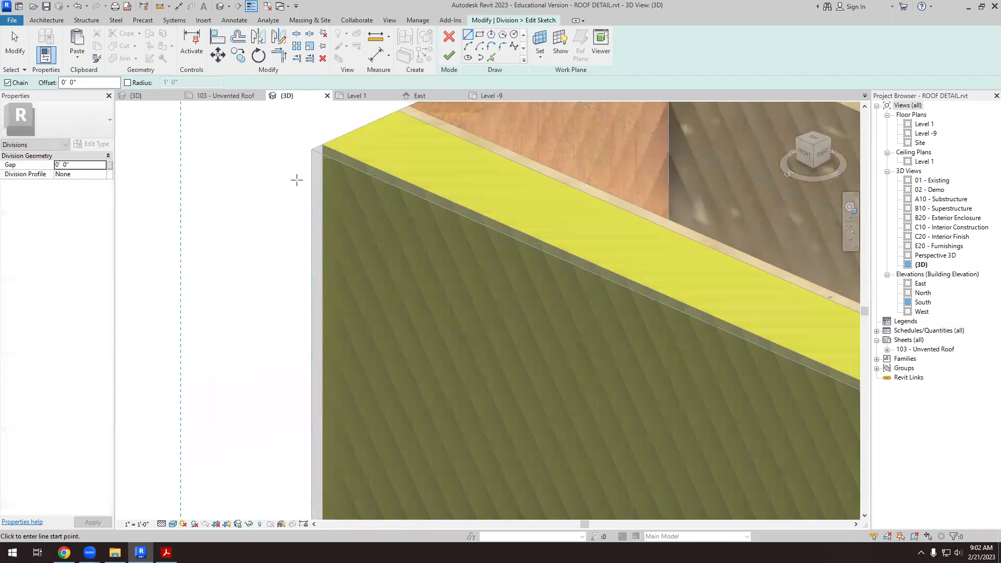
# - Sketch a wavy spline sloping down across the OSB face, running past both of its vertical edges
pyautogui.scroll(-6, 295, 179)
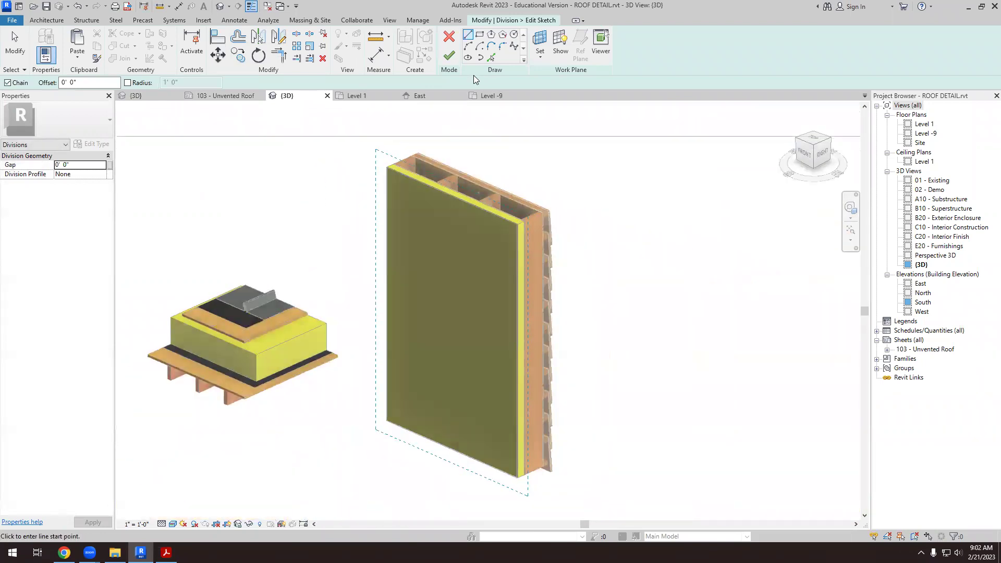
pyautogui.click(514, 48)
pyautogui.click(332, 203)
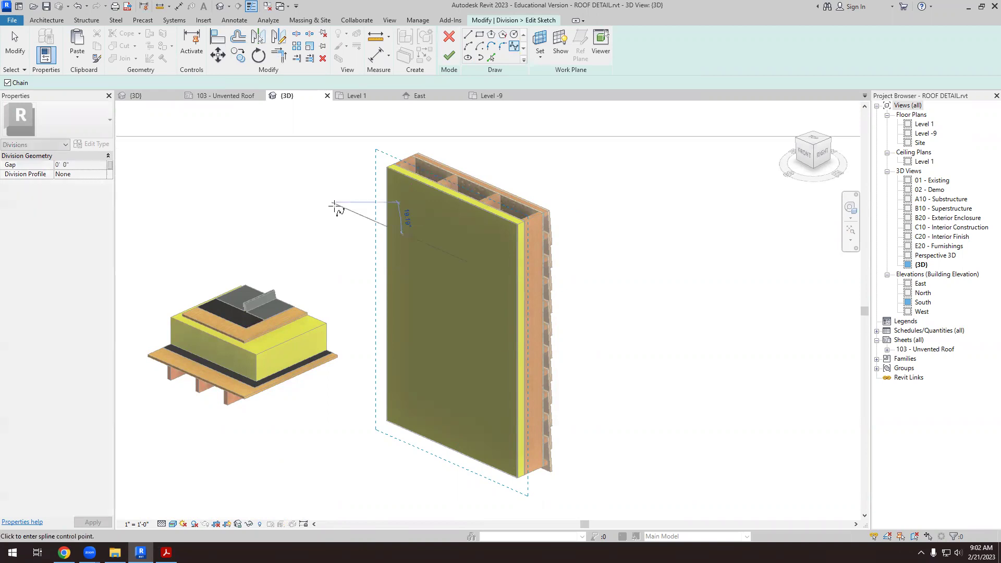
pyautogui.click(403, 261)
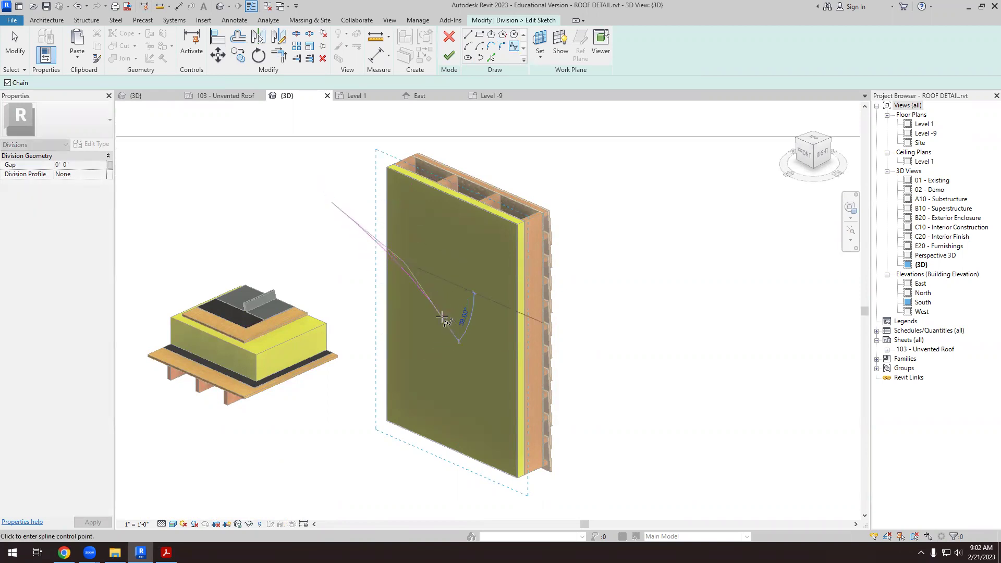
pyautogui.press('Escape')
pyautogui.click(528, 335)
pyautogui.click(502, 404)
pyautogui.click(553, 438)
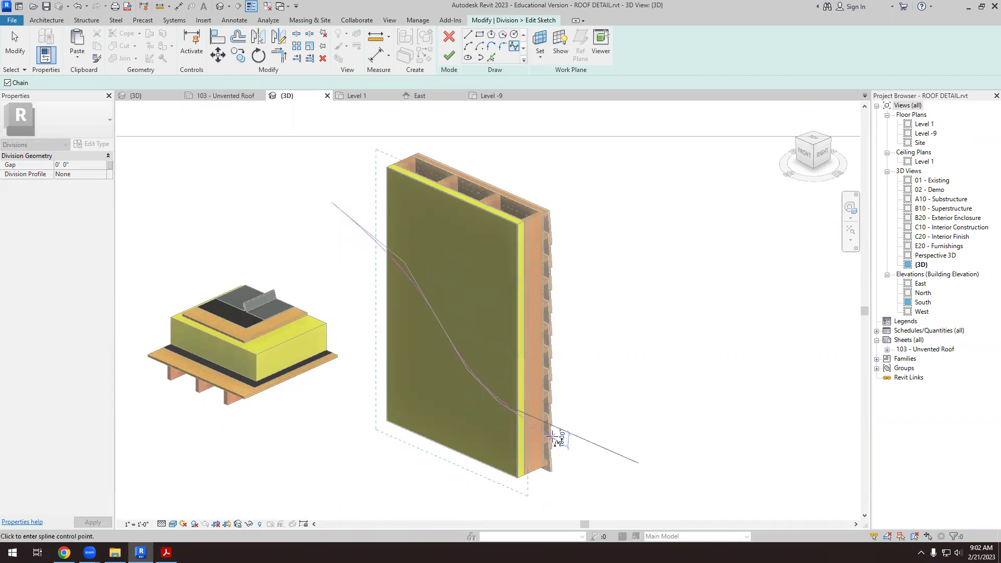
pyautogui.click(617, 472)
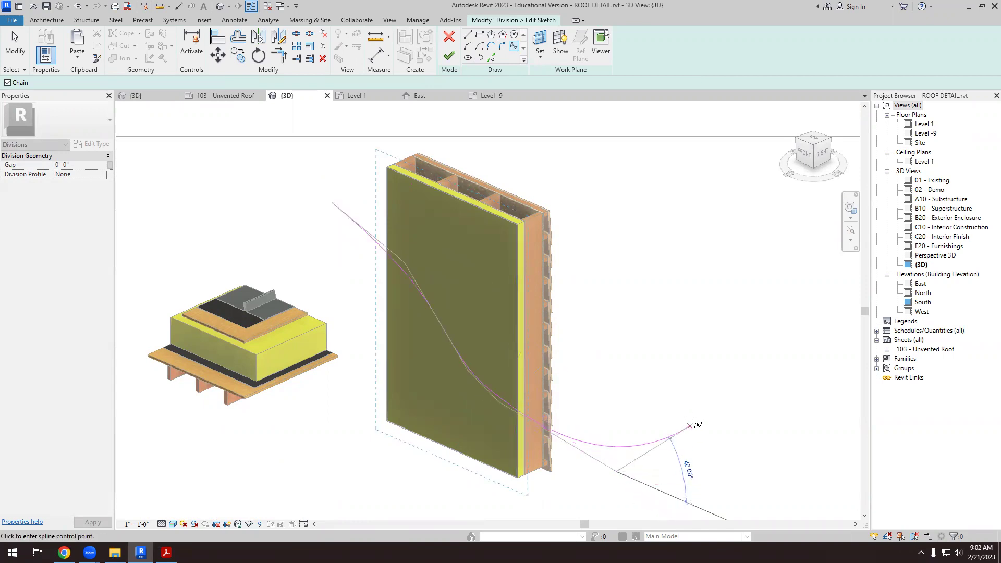
pyautogui.press('Escape')
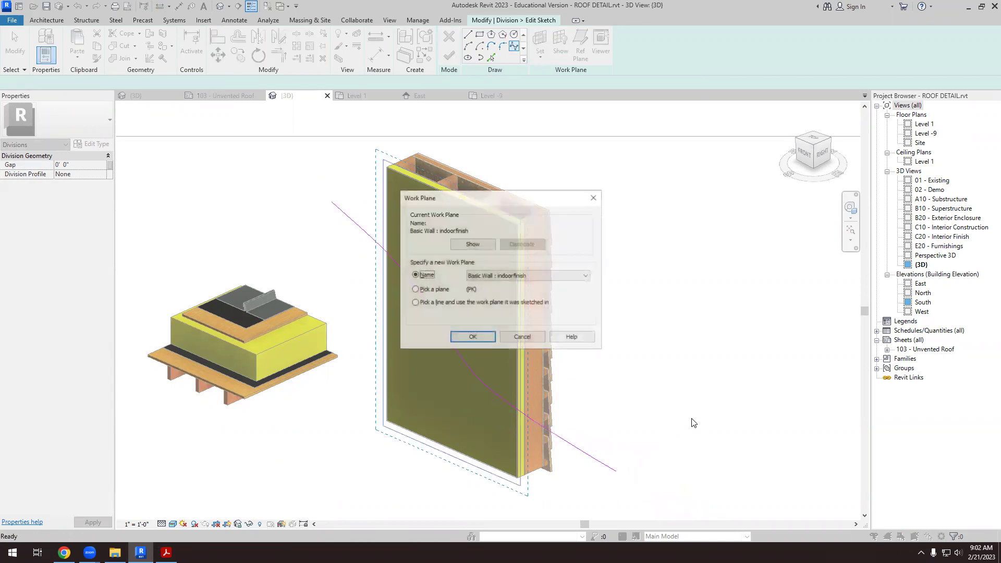
pyautogui.click(473, 338)
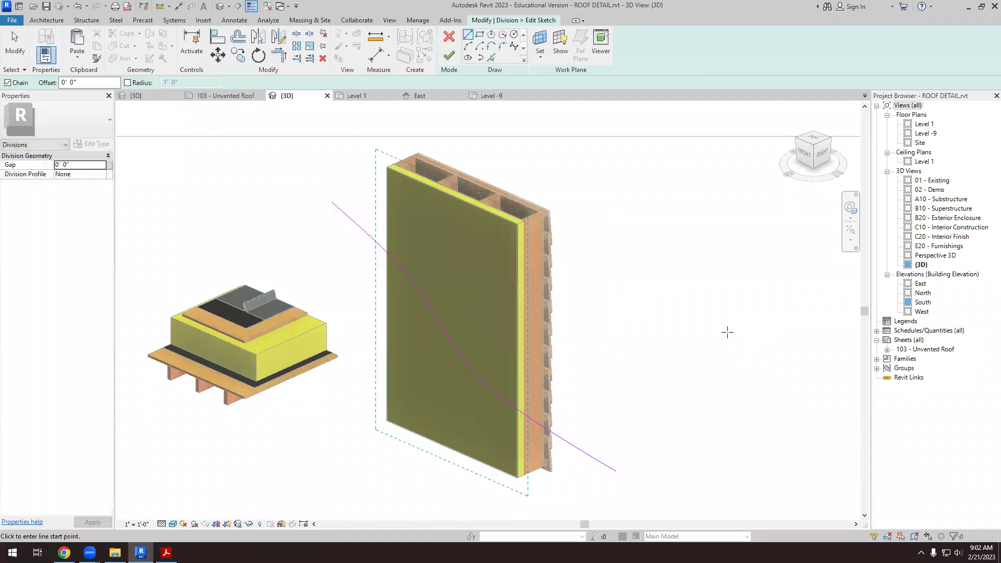
# - Finish the spline sketch and complete the division of the outermost OSB part
pyautogui.keyDown('shift'); pyautogui.moveTo(643, 316); pyautogui.dragTo(519, 315, button='middle'); pyautogui.keyUp('shift')
pyautogui.keyDown('shift'); pyautogui.moveTo(370, 268); pyautogui.dragTo(636, 257, button='middle'); pyautogui.keyUp('shift')
pyautogui.click(454, 54)
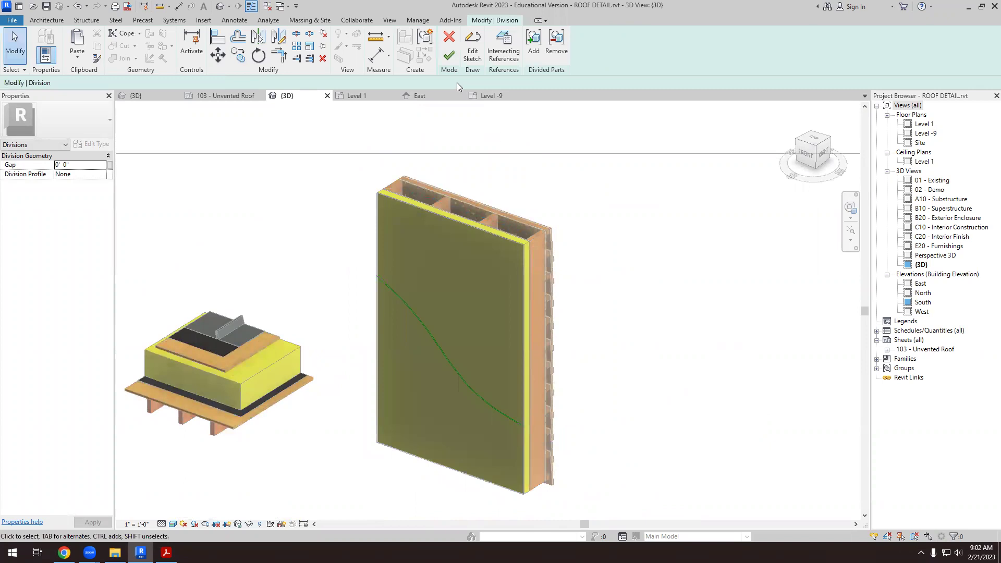
pyautogui.click(446, 58)
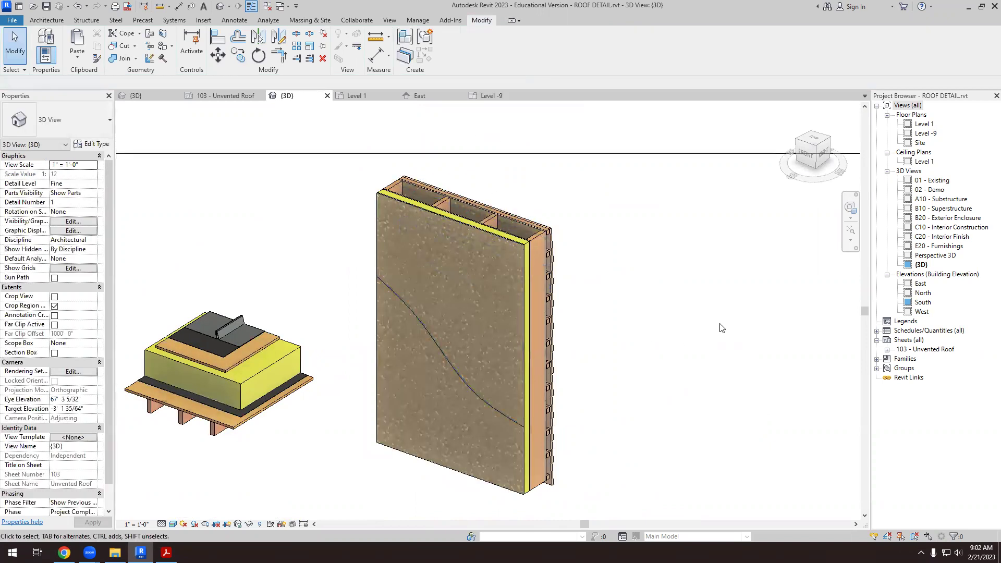
# - Hide the OSB piece above the wavy cut in this view as an individual element
pyautogui.scroll(3, 505, 280)
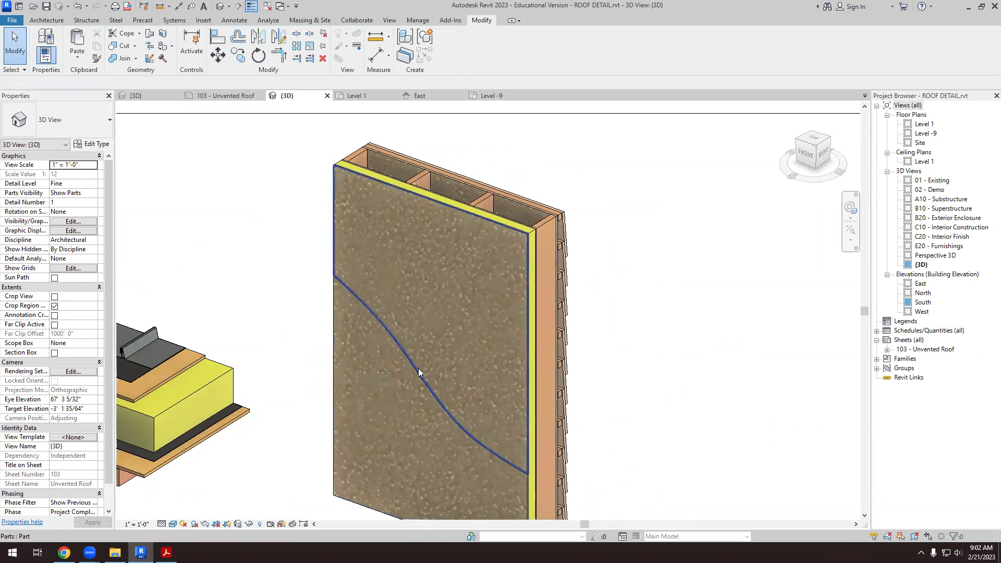
pyautogui.scroll(-1, 486, 301)
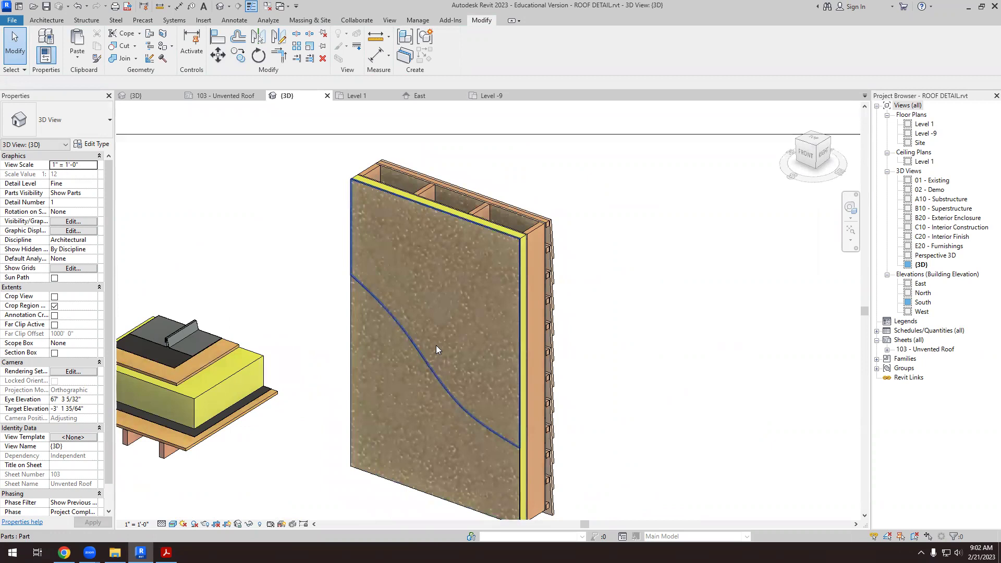
pyautogui.click(508, 307)
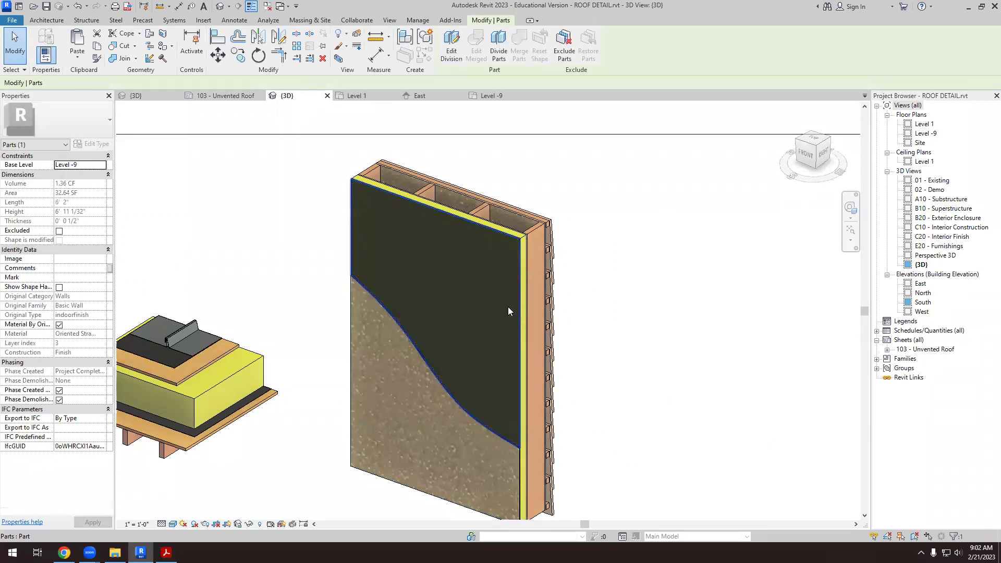
pyautogui.rightClick(508, 307)
pyautogui.moveTo(597, 83)
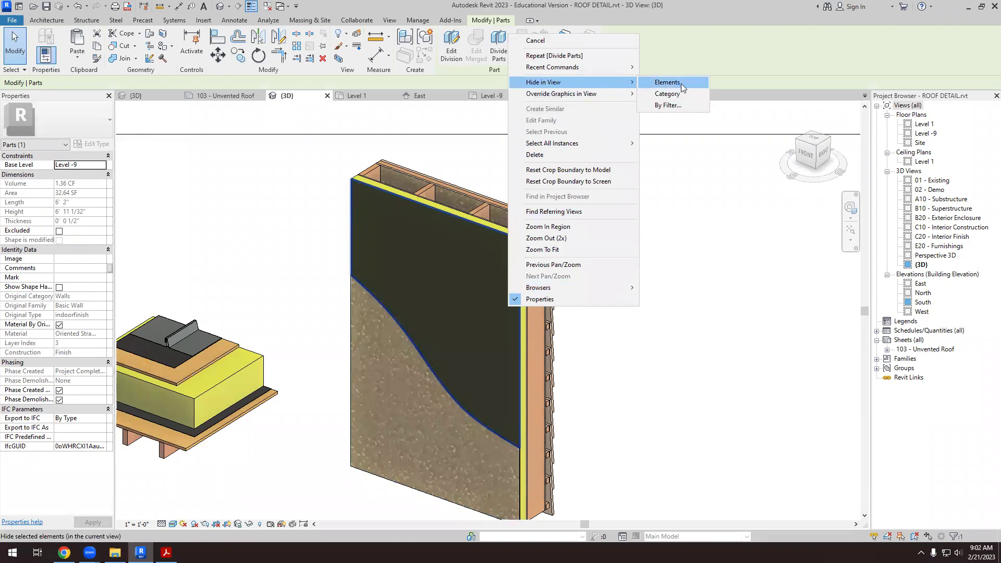
pyautogui.click(678, 84)
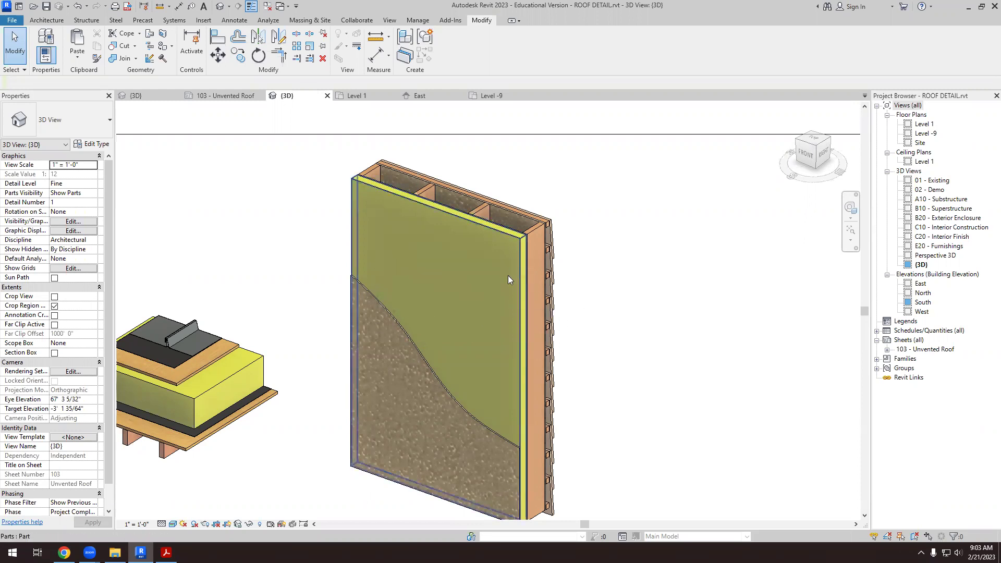
# - Start dividing the rigid insulation part and pick its front face as the division sketch's work plane
pyautogui.scroll(2, 507, 267)
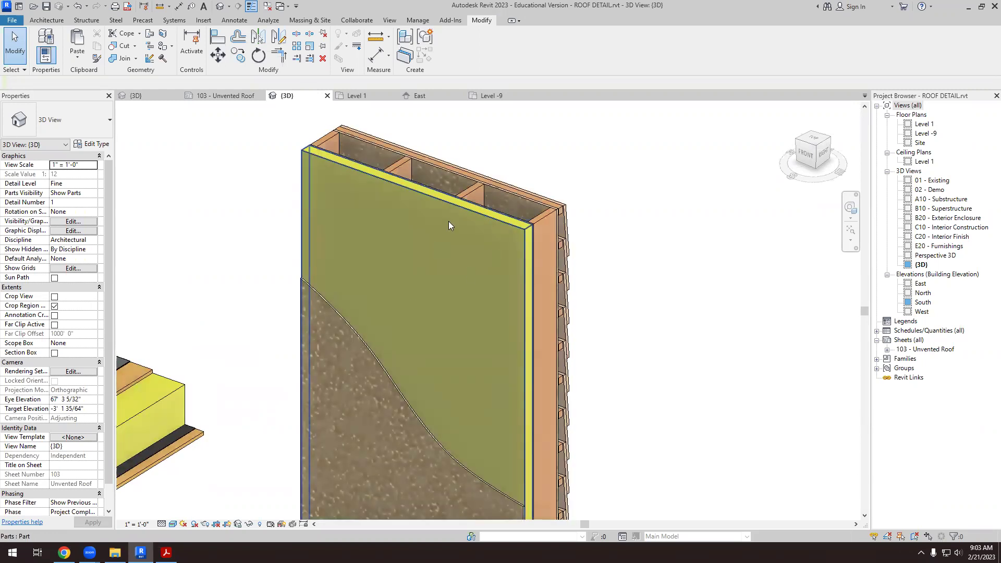
pyautogui.click(484, 220)
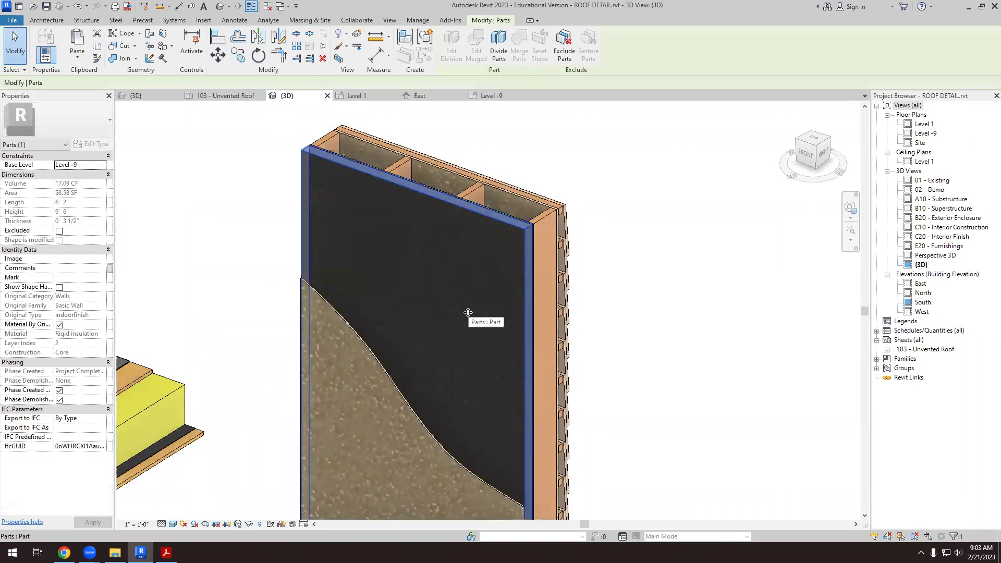
pyautogui.click(497, 44)
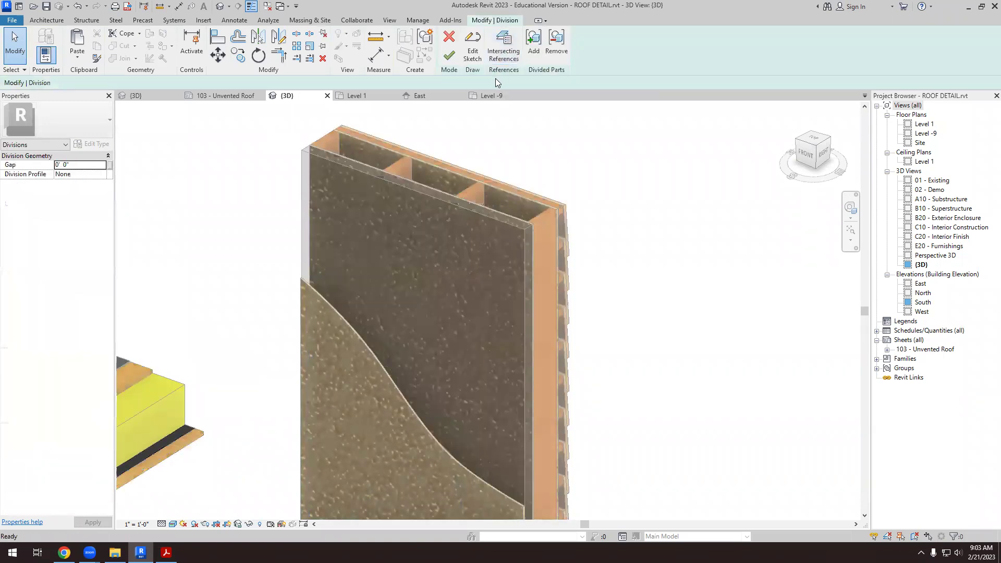
pyautogui.click(474, 52)
pyautogui.click(541, 58)
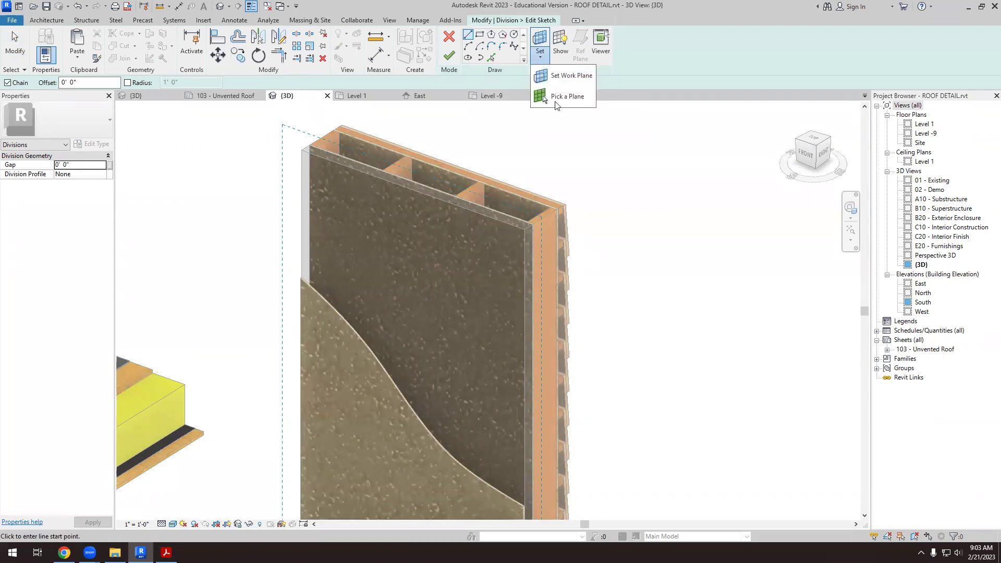
pyautogui.click(570, 76)
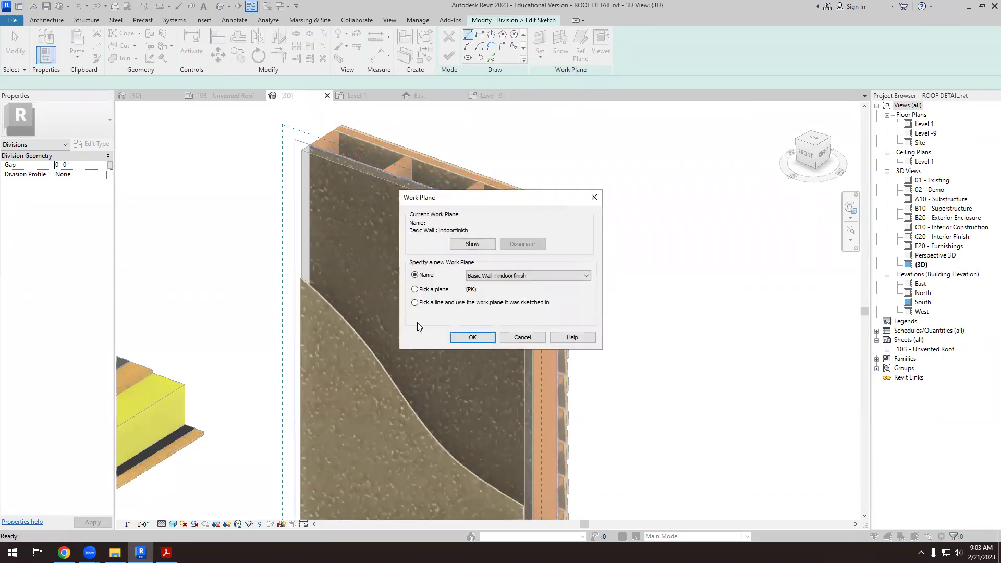
pyautogui.click(415, 290)
pyautogui.click(473, 338)
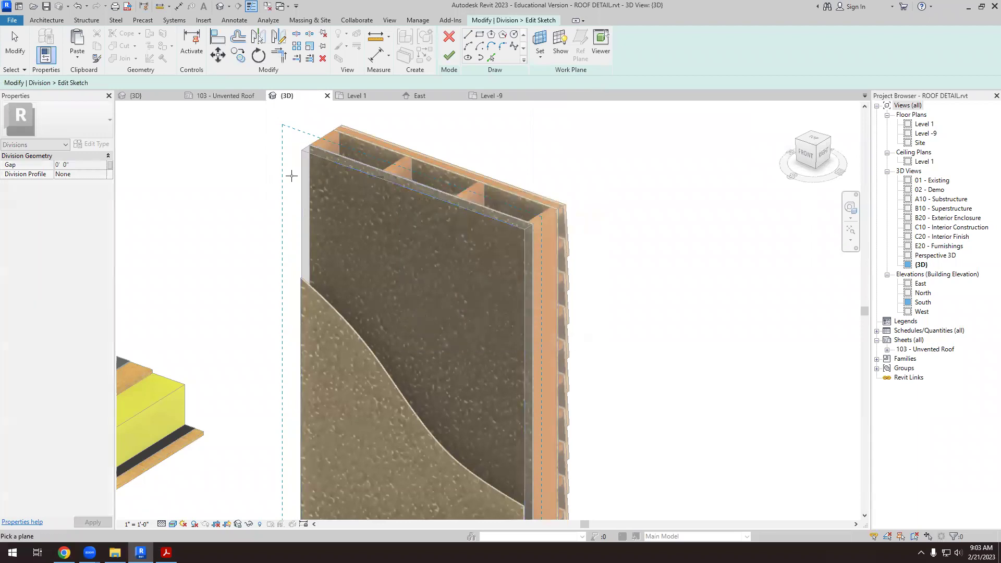
pyautogui.scroll(3, 307, 162)
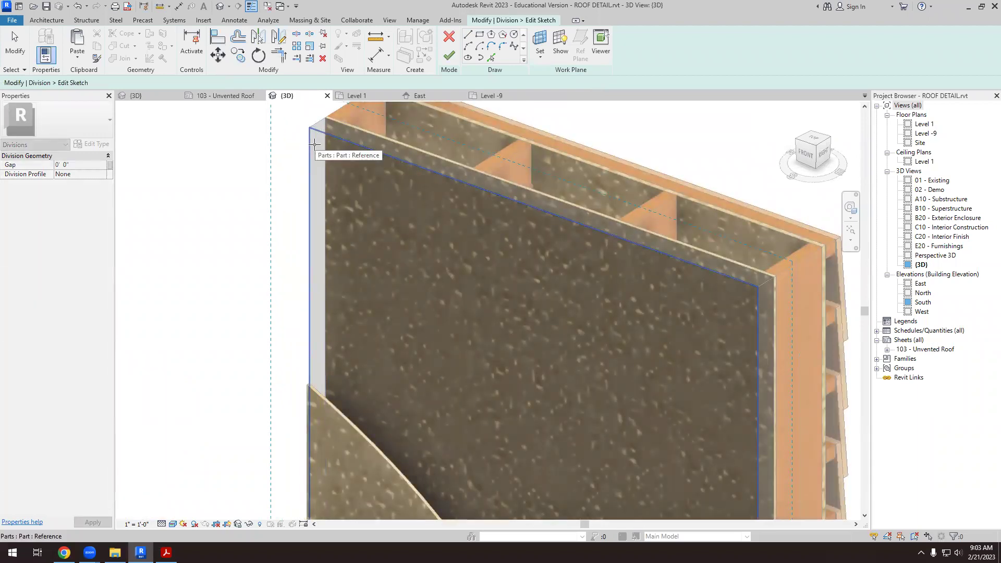
pyautogui.click(315, 144)
pyautogui.scroll(-5, 303, 263)
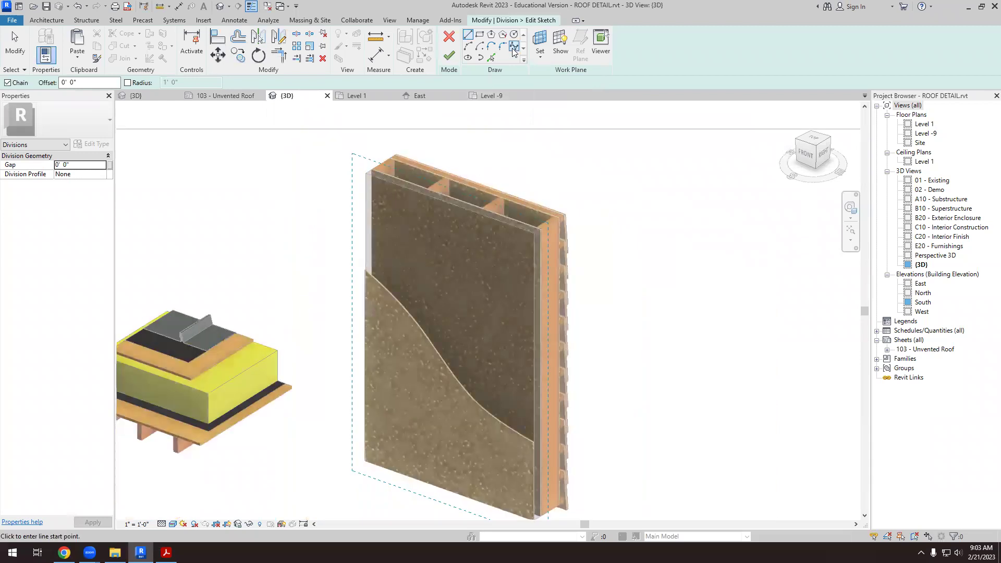
# - Sketch a wavy spline sloping down across the rigid insulation face, running past both vertical edges, and complete the division
pyautogui.click(513, 48)
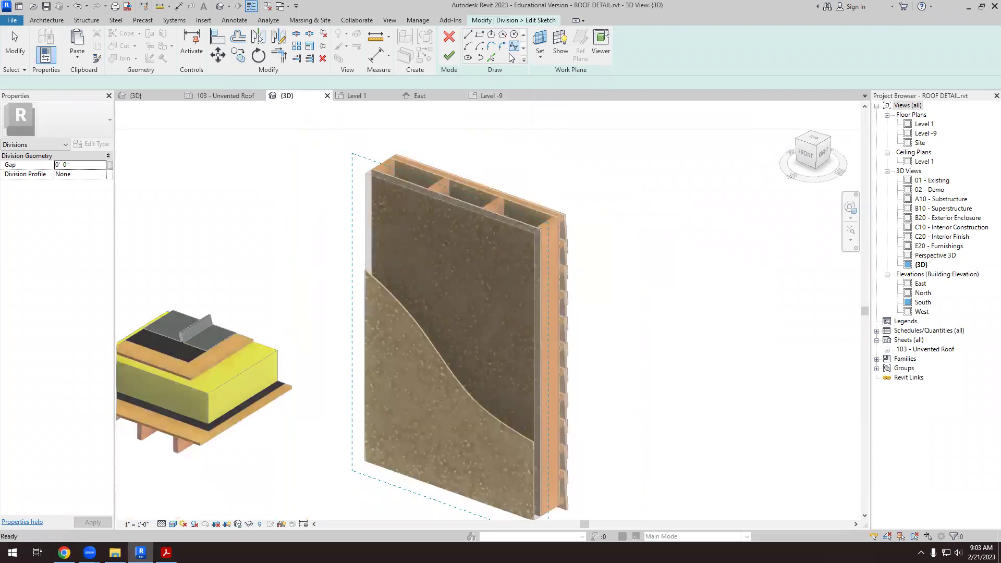
pyautogui.click(313, 213)
pyautogui.scroll(1, 394, 267)
pyautogui.click(463, 319)
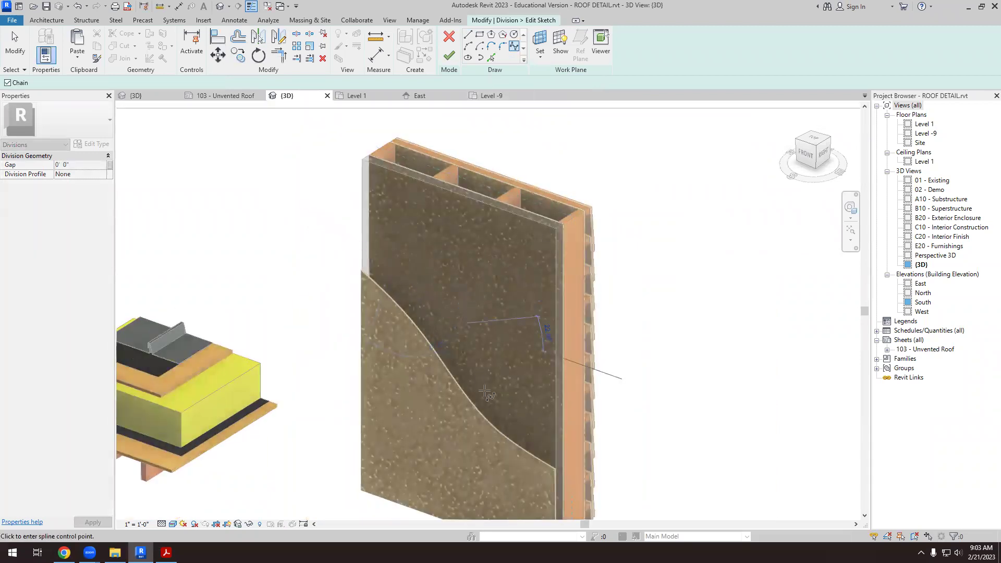
pyautogui.click(526, 408)
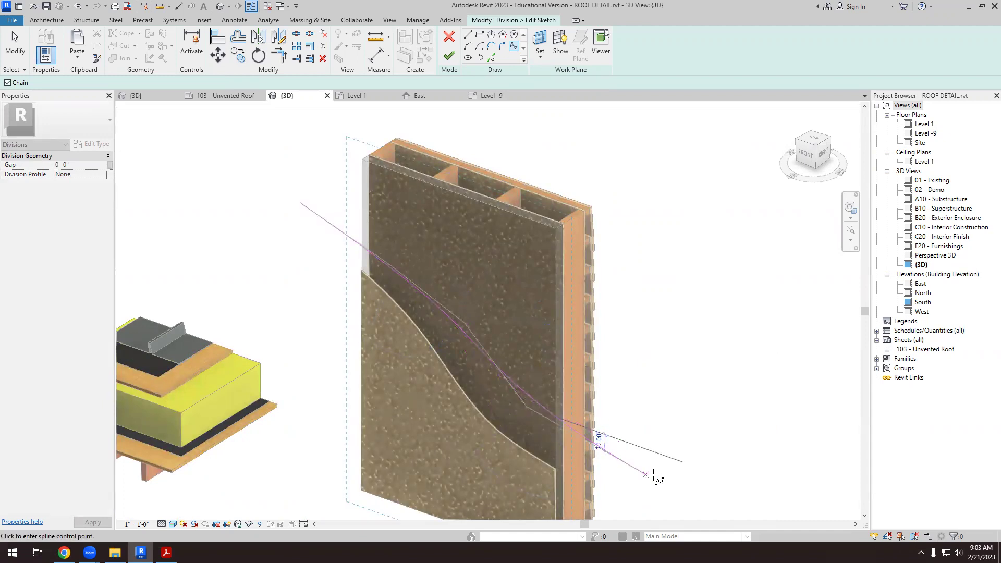
pyautogui.press('l')
pyautogui.press('i')
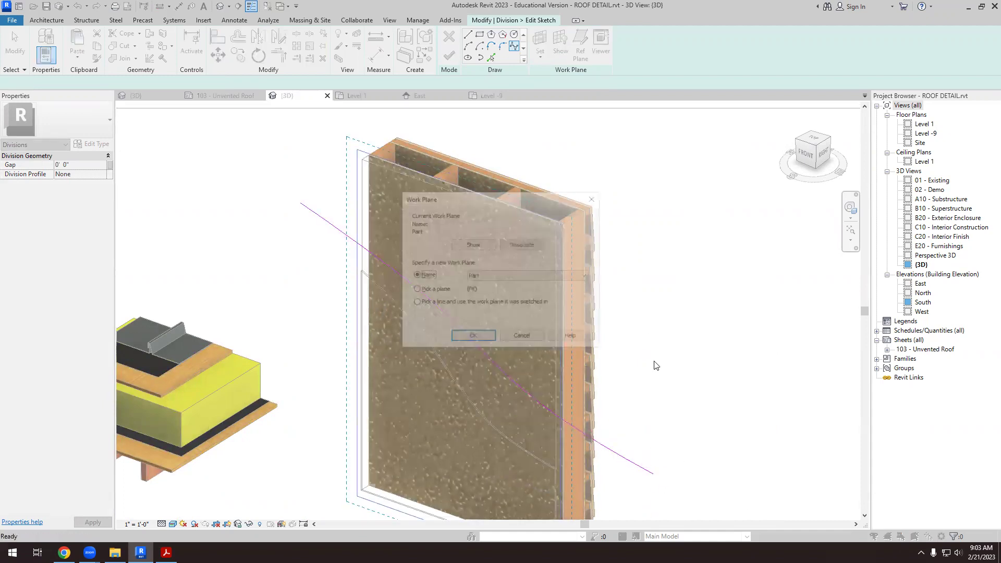
pyautogui.click(472, 338)
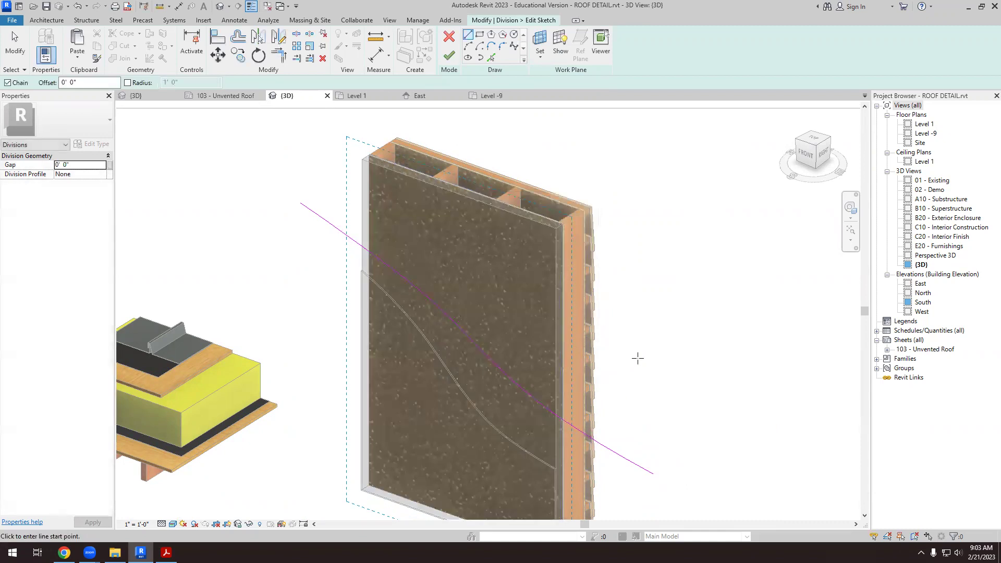
pyautogui.click(449, 59)
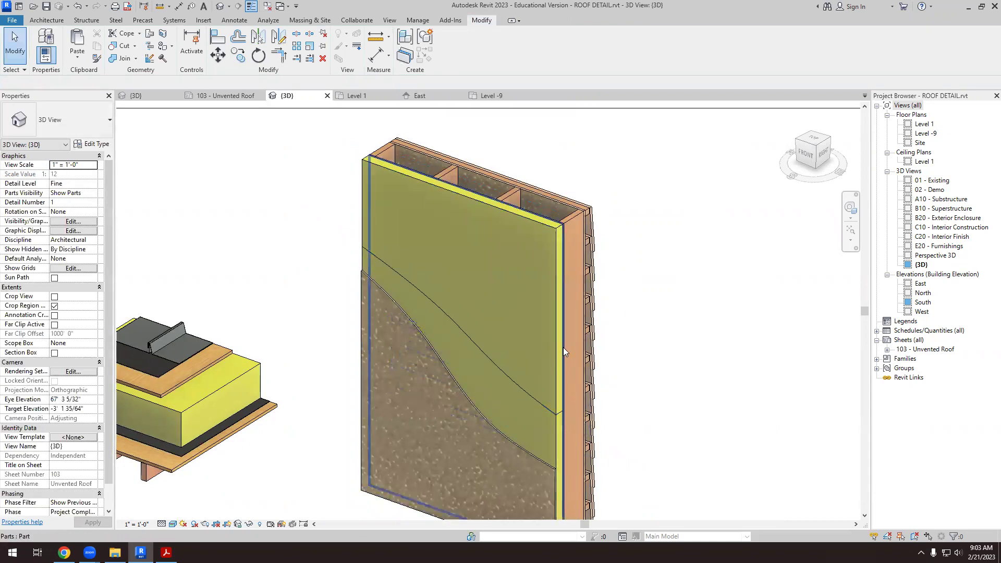
# - Hide the rigid insulation piece above the wavy cut in this view as an individual element
pyautogui.click(549, 246)
pyautogui.rightClick(549, 247)
pyautogui.moveTo(624, 296)
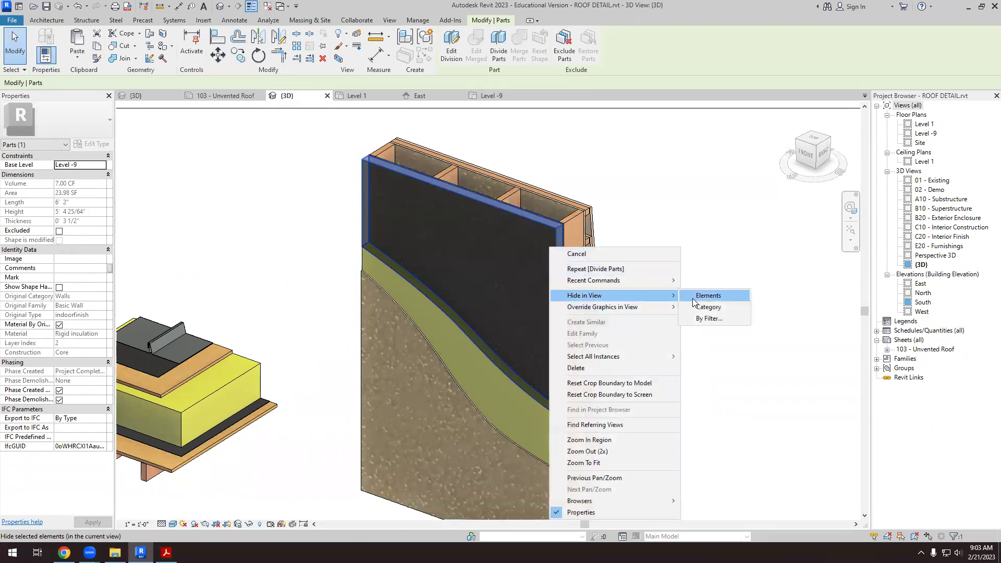
pyautogui.click(701, 301)
pyautogui.scroll(-2, 581, 303)
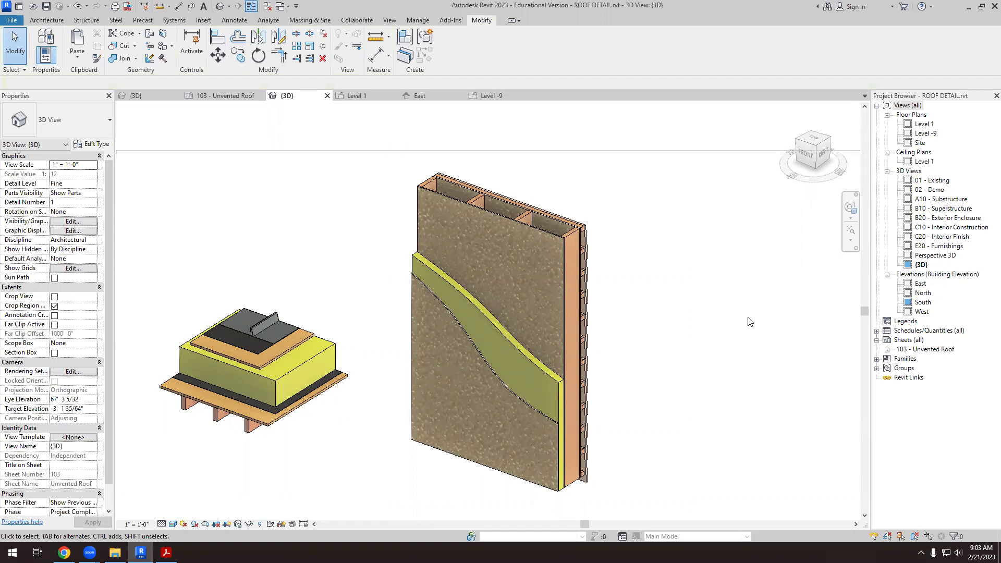
# - Start dividing the inner OSB part covering the studs and pick its front face as the division sketch's work plane
pyautogui.scroll(2, 545, 253)
pyautogui.click(544, 243)
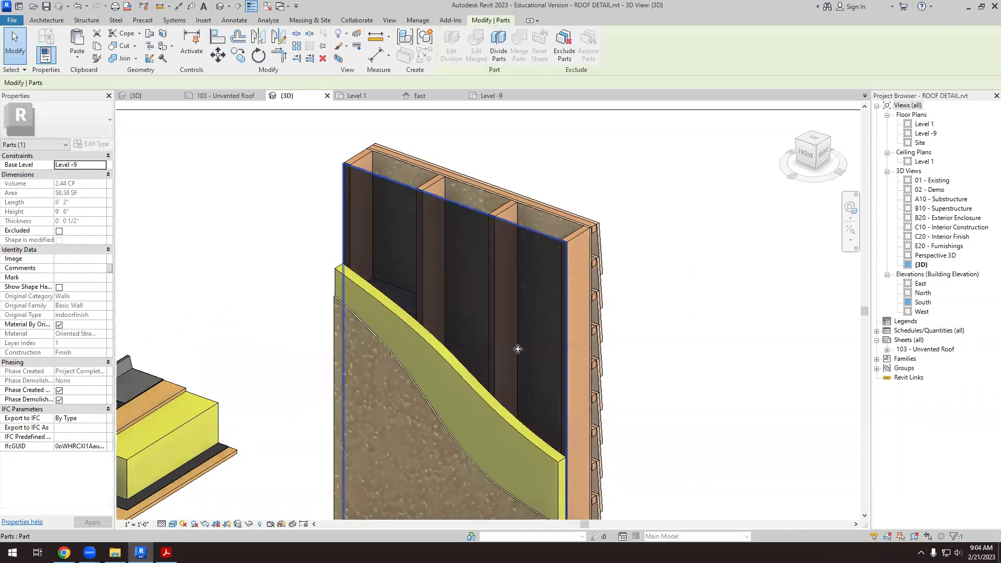
pyautogui.click(498, 44)
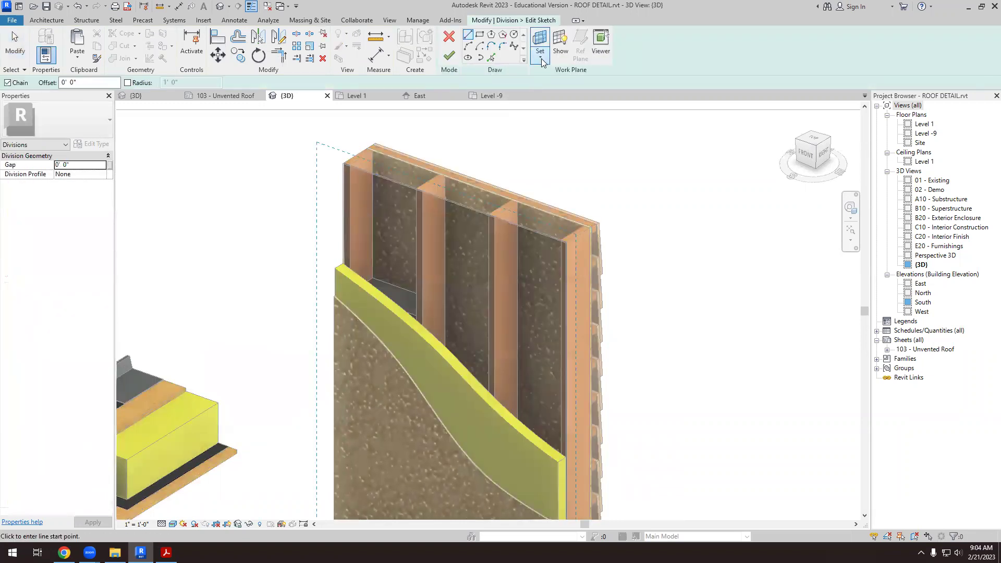
pyautogui.click(543, 62)
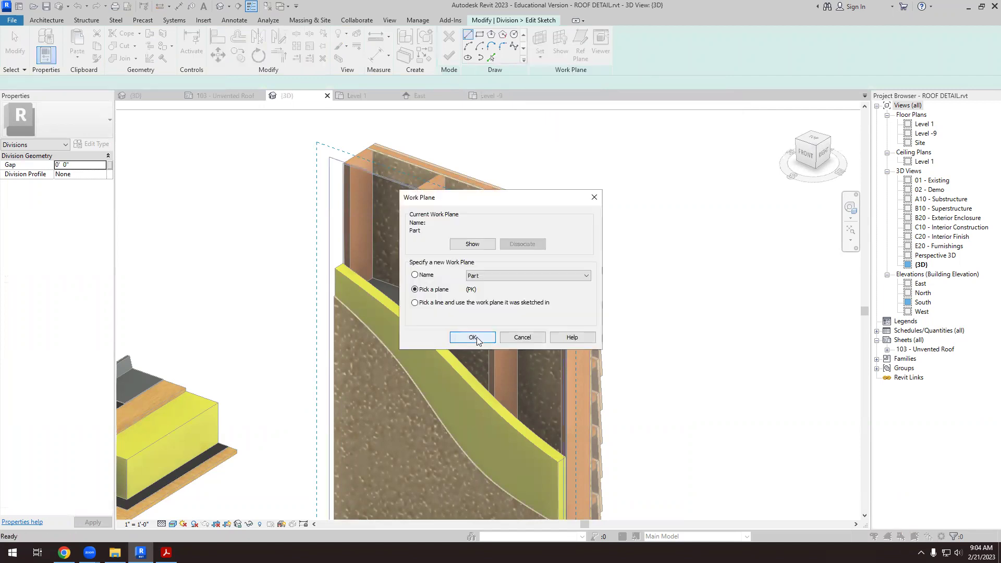
pyautogui.click(476, 339)
pyautogui.scroll(5, 359, 194)
pyautogui.scroll(3, 360, 194)
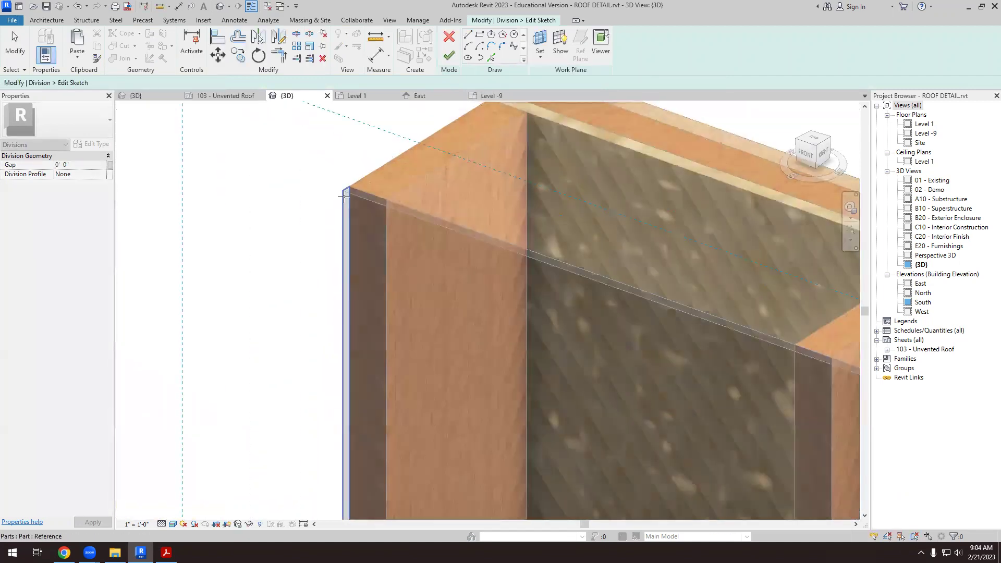
pyautogui.scroll(3, 355, 214)
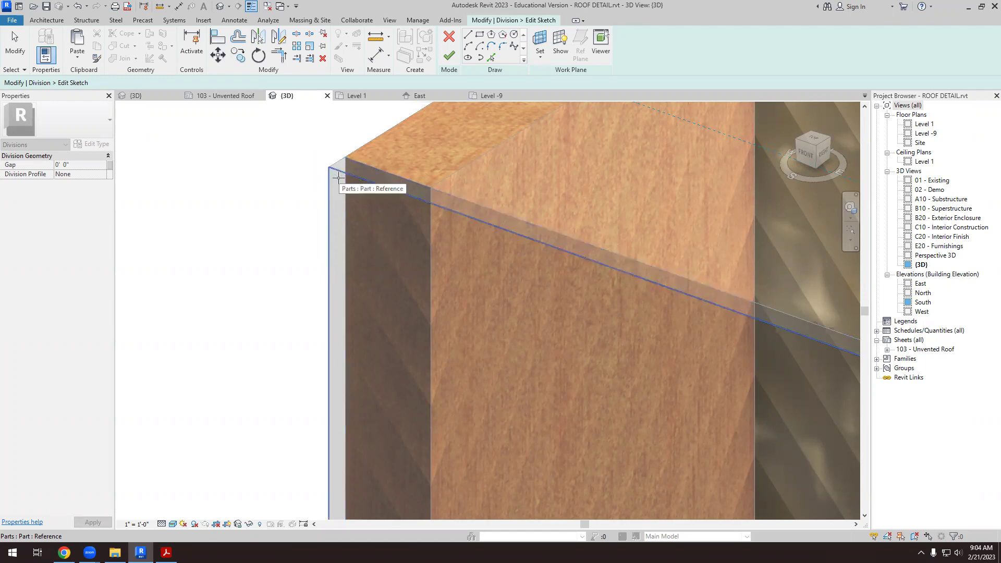
pyautogui.press('l')
pyautogui.press('i')
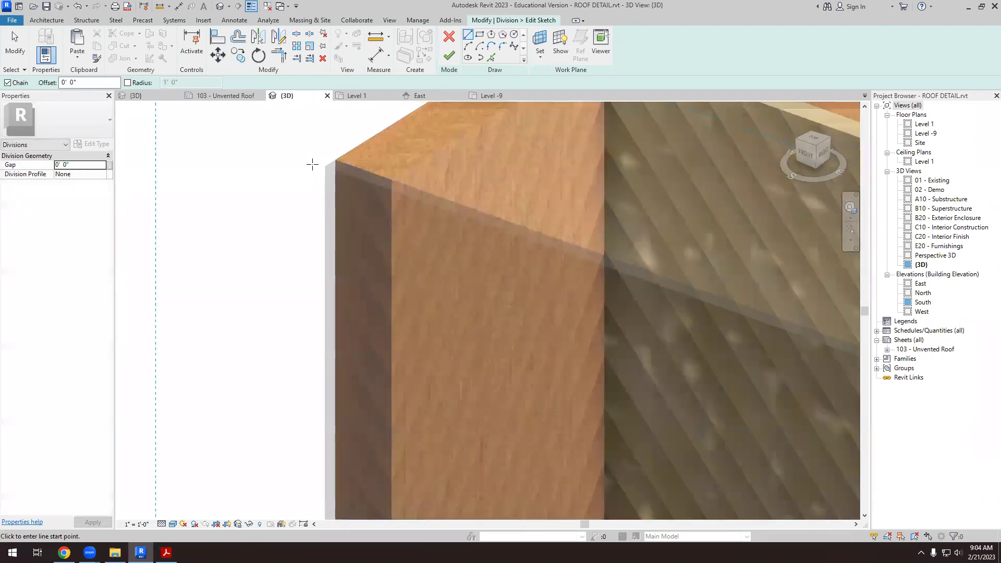
# - Sketch a wavy spline above the insulation's cut, sloping down across the inner OSB face and running past both vertical edges
pyautogui.scroll(-3, 381, 177)
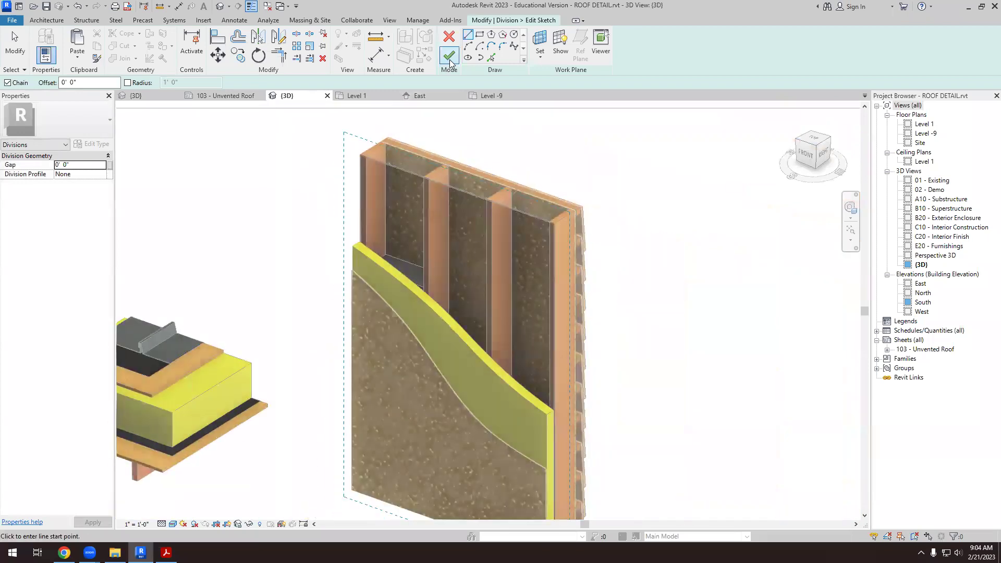
pyautogui.click(514, 48)
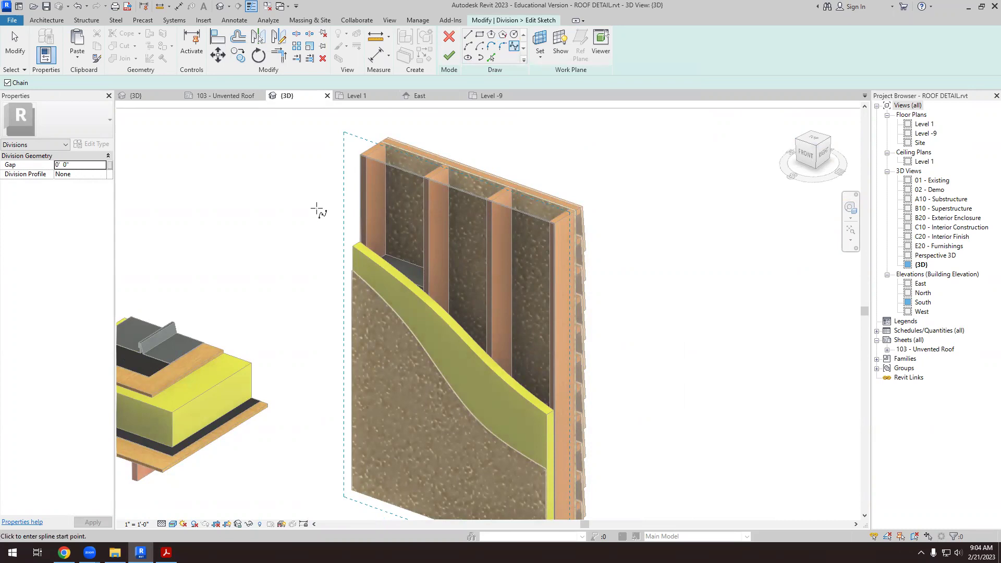
pyautogui.click(319, 206)
pyautogui.click(442, 282)
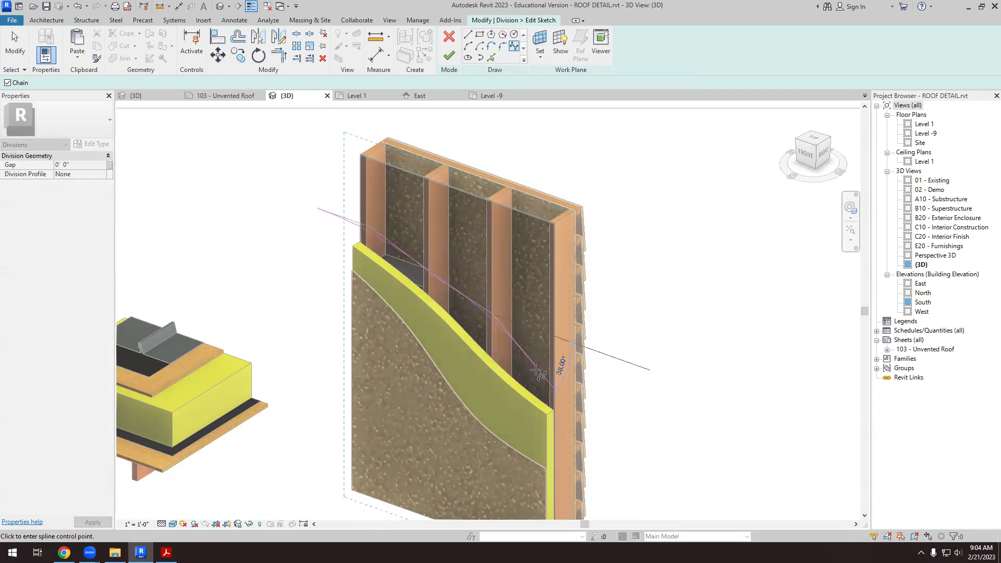
pyautogui.scroll(2, 537, 370)
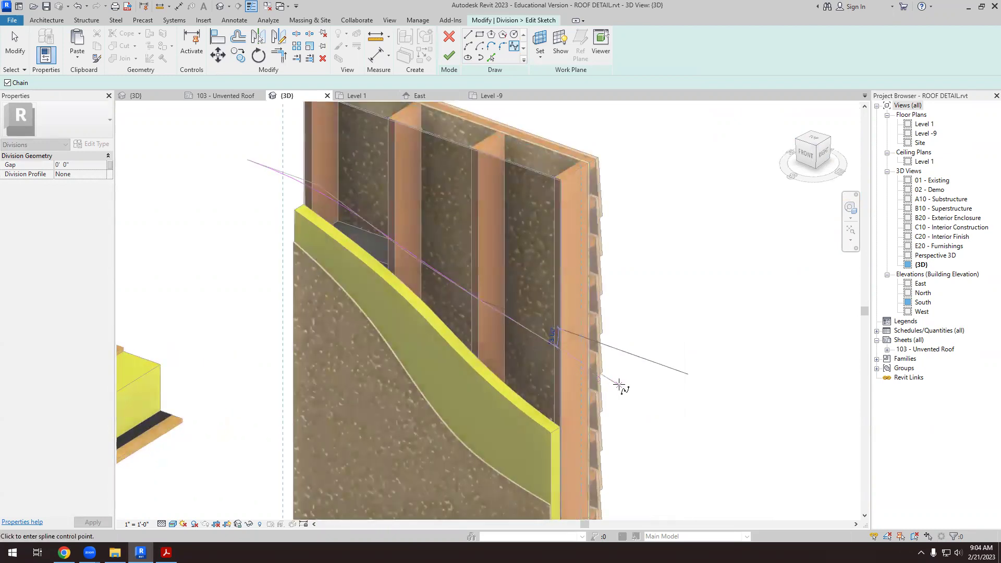
pyautogui.click(647, 397)
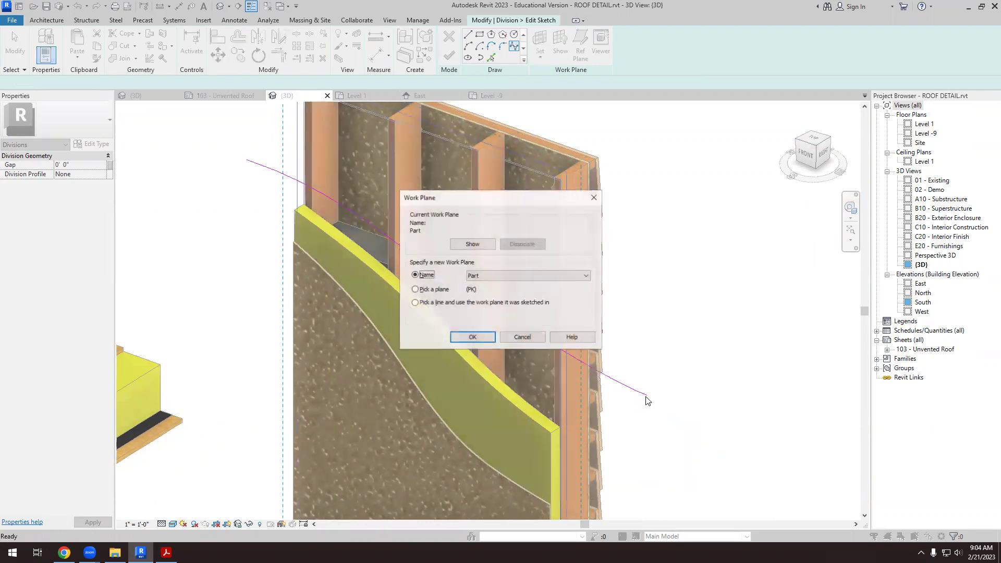
pyautogui.click(473, 337)
# - Finish the spline sketch and complete the division of the inner OSB part
pyautogui.scroll(-4, 407, 438)
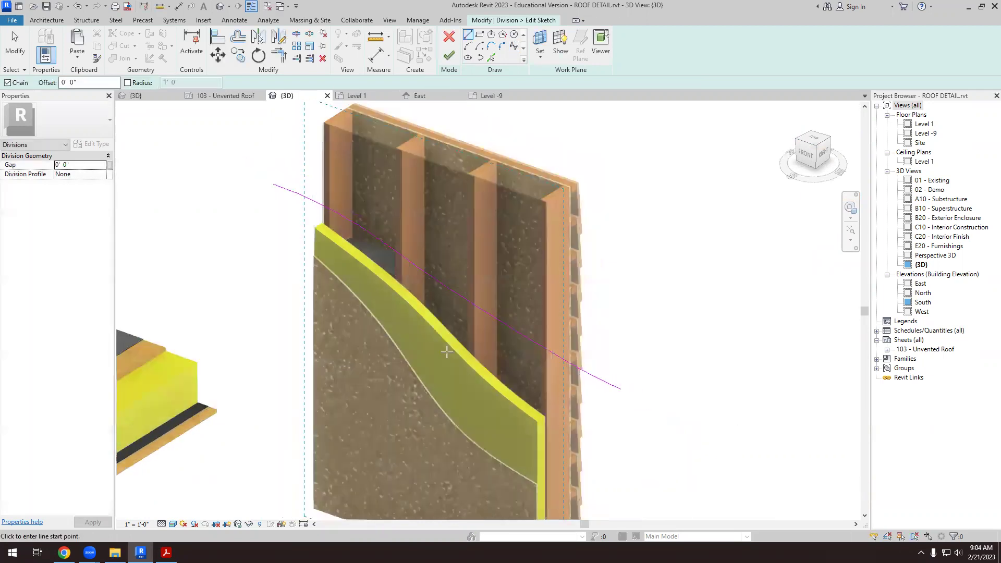
pyautogui.press('f')
pyautogui.press('i')
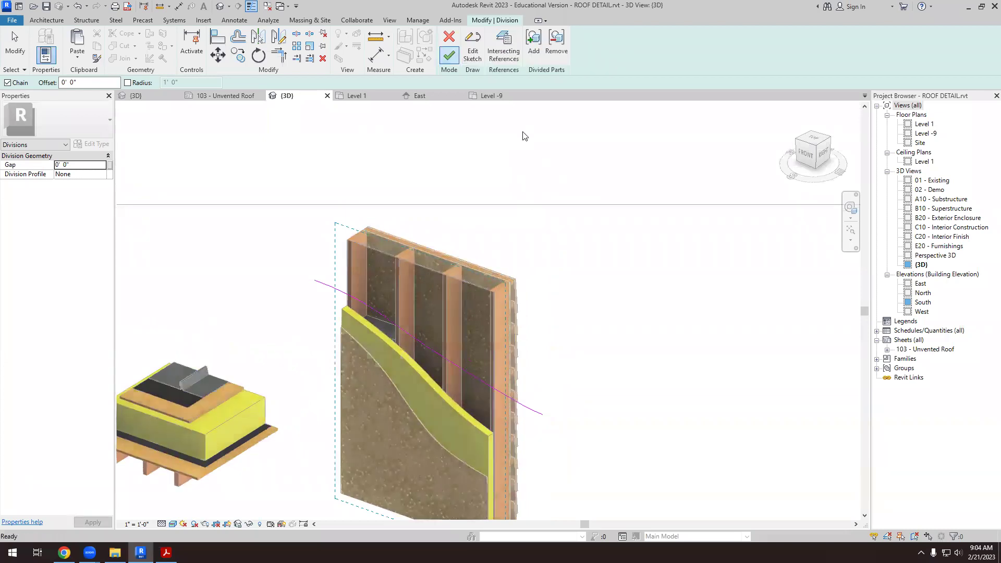
pyautogui.click(451, 57)
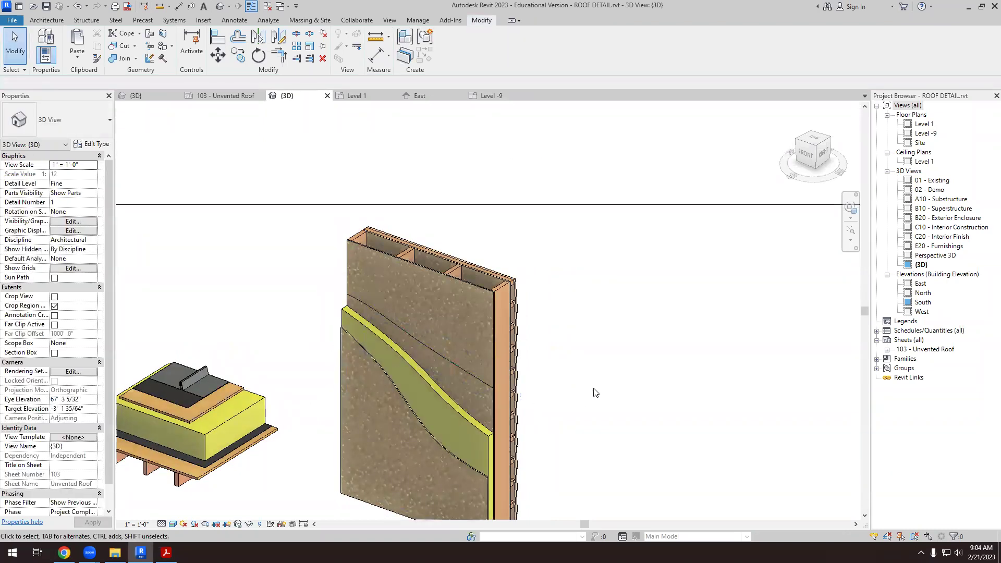
# - Hide the inner OSB piece above its wavy cut in this view as an individual element, exposing the studs
pyautogui.click(484, 302)
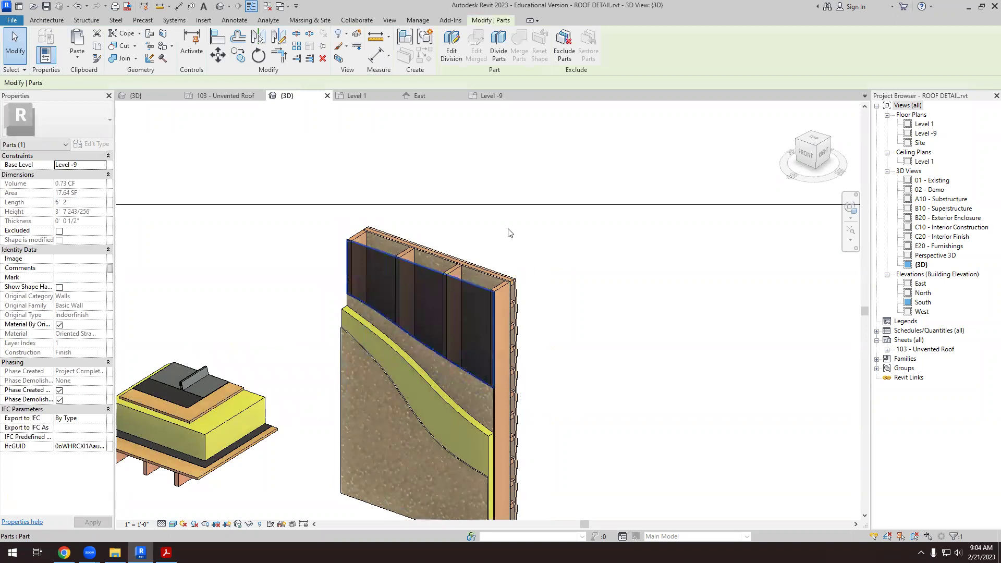
pyautogui.rightClick(484, 301)
pyautogui.moveTo(544, 79)
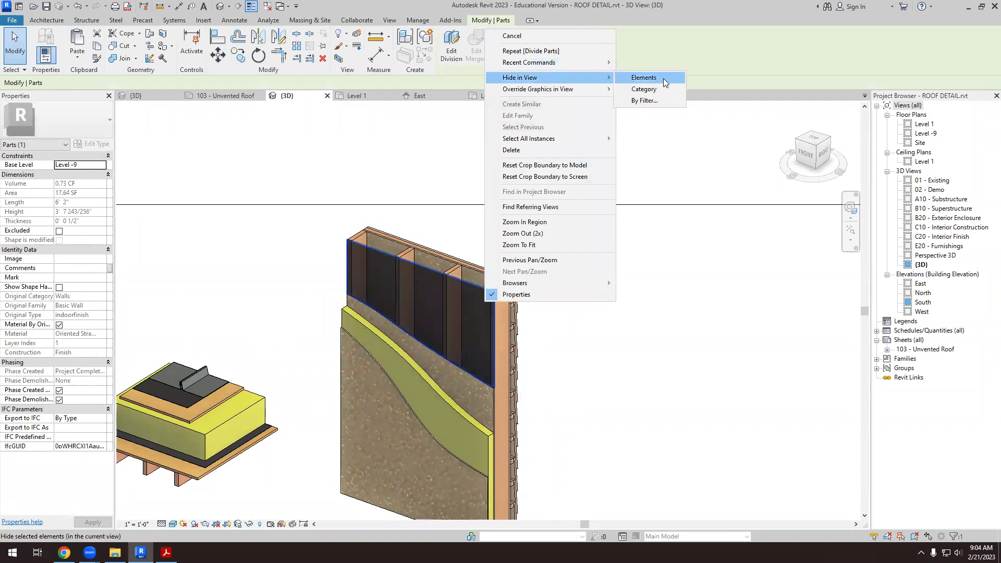
pyautogui.press('Return')
pyautogui.scroll(2, 465, 396)
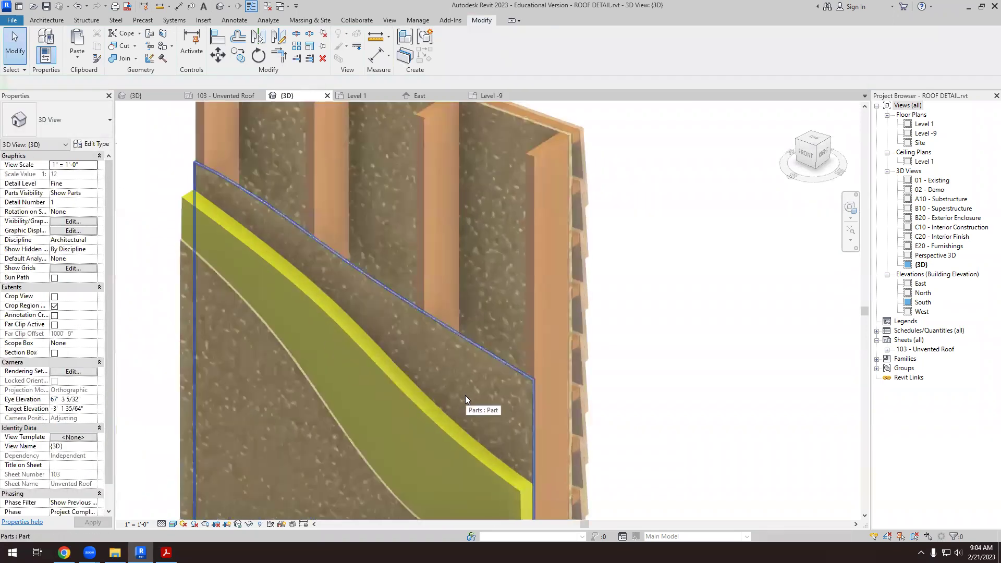
pyautogui.scroll(-2, 470, 408)
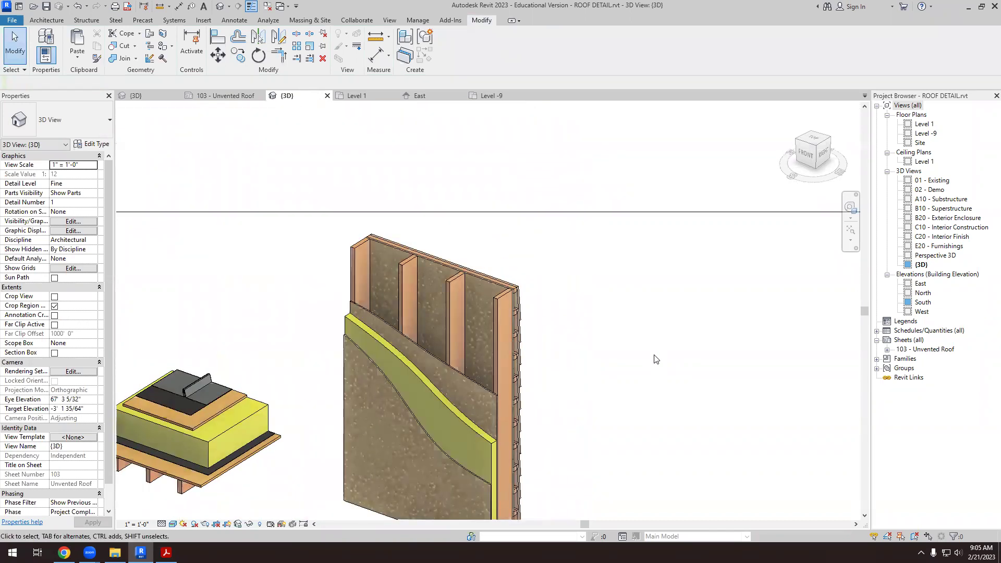
# - Raise the top of the grey infill wall in the first stud bay so more of it shows above the inner OSB cut
pyautogui.click(419, 442)
pyautogui.scroll(-2, 444, 324)
pyautogui.keyDown('shift'); pyautogui.moveTo(447, 378); pyautogui.dragTo(384, 311, button='middle'); pyautogui.keyUp('shift')
pyautogui.scroll(4, 384, 311)
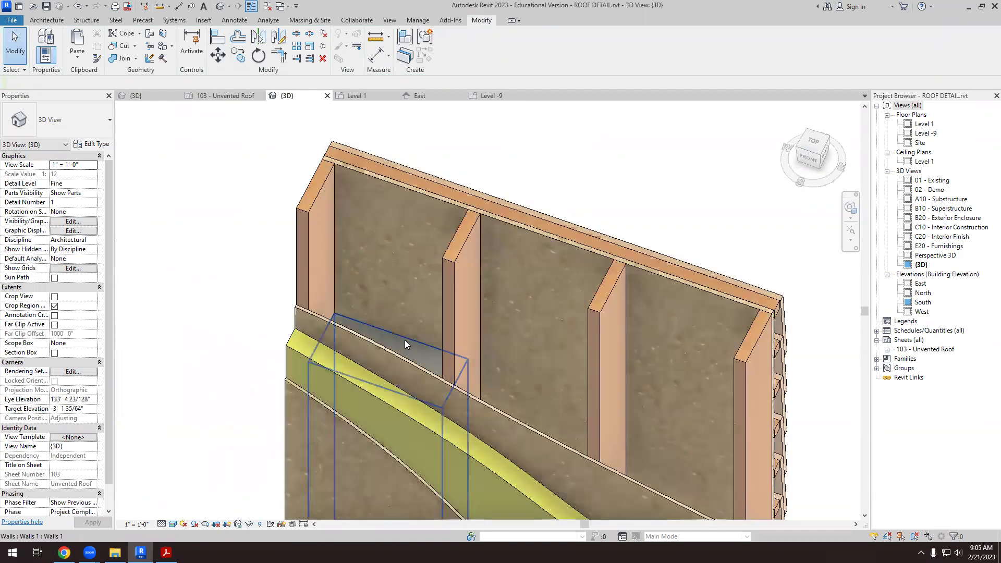
pyautogui.click(405, 340)
pyautogui.moveTo(389, 359); pyautogui.dragTo(372, 295)
pyautogui.scroll(-2, 336, 268)
pyautogui.scroll(-2, 336, 268)
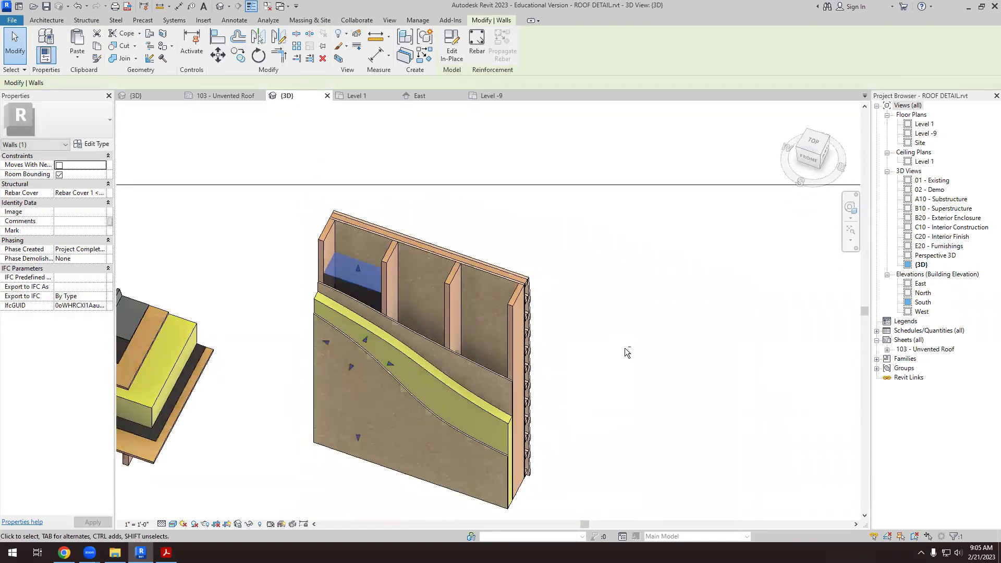
pyautogui.click(624, 354)
pyautogui.scroll(-2, 608, 362)
# - Copy the infill wall from the first stud bay into the other two bays in the Level 1 plan, using multiple copies
pyautogui.keyDown('shift'); pyautogui.moveTo(606, 365); pyautogui.dragTo(426, 318, button='middle'); pyautogui.keyUp('shift')
pyautogui.click(425, 315)
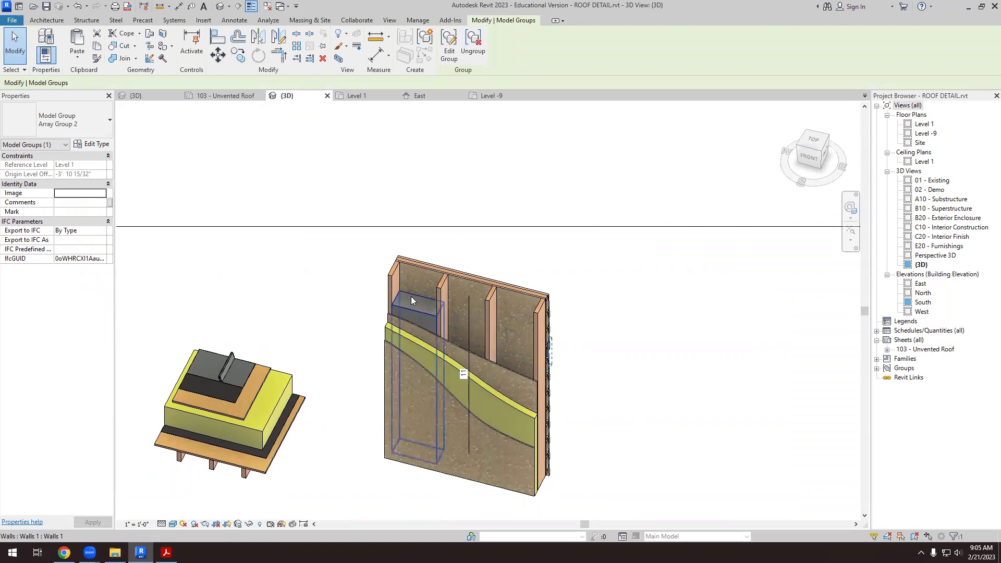
pyautogui.click(409, 308)
pyautogui.hotkey('ctrl', 'Tab')
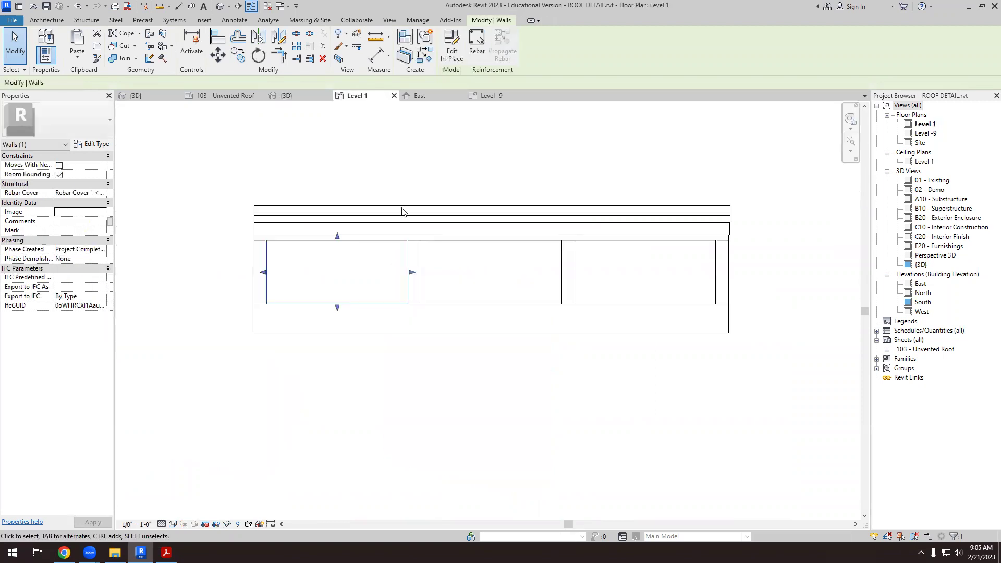
pyautogui.click(237, 56)
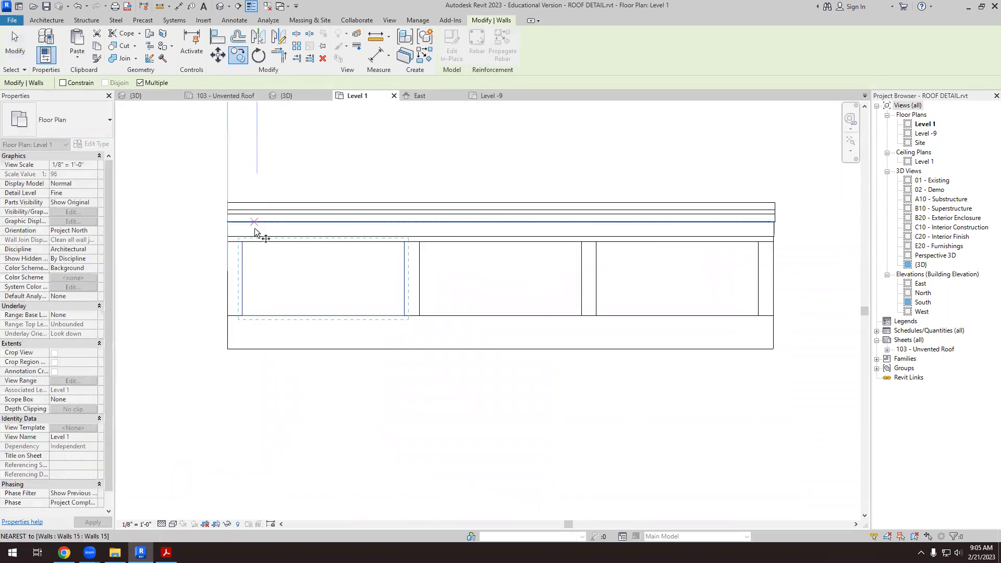
pyautogui.click(242, 246)
pyautogui.click(421, 243)
pyautogui.click(596, 243)
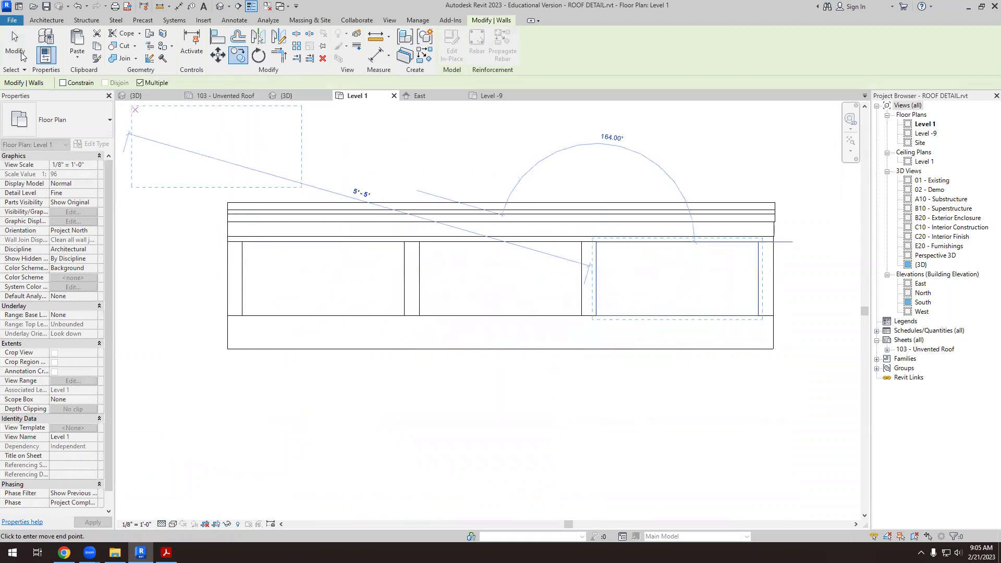
pyautogui.press('Escape')
pyautogui.press('Escape')
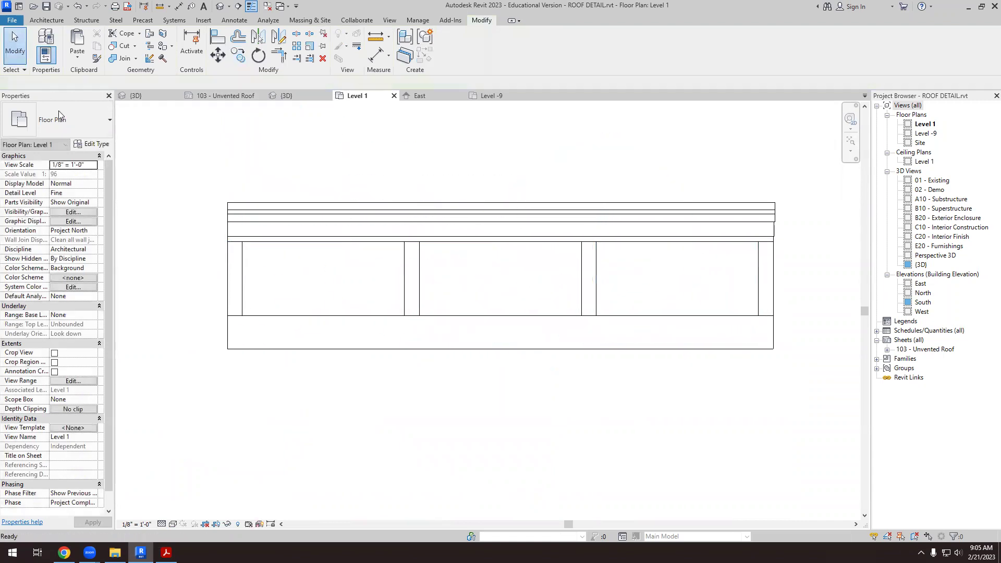
# - Return to the 3D view and cycle its visual style through Hidden Line and Consistent Colors, ending on Realistic
pyautogui.click(308, 99)
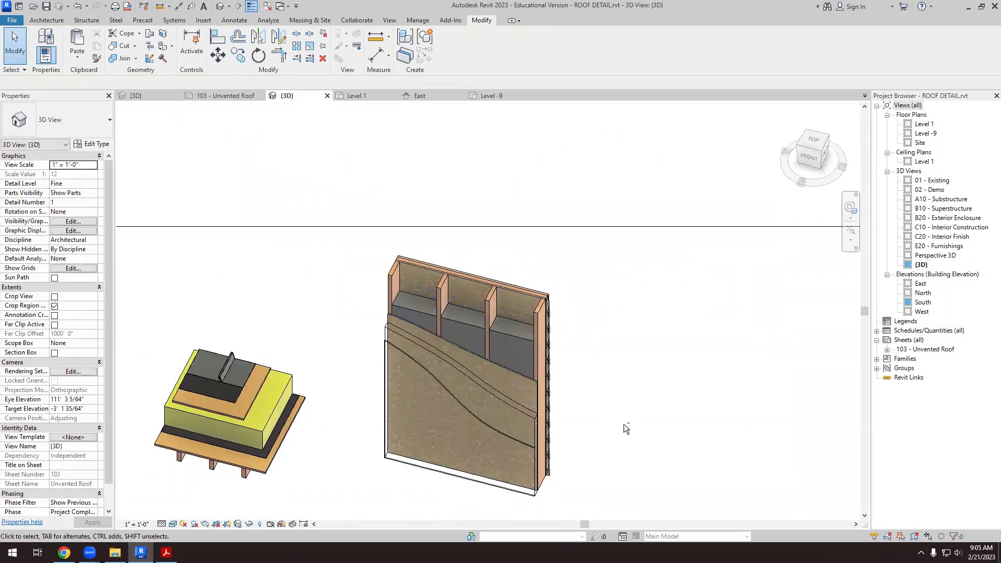
pyautogui.scroll(3, 599, 410)
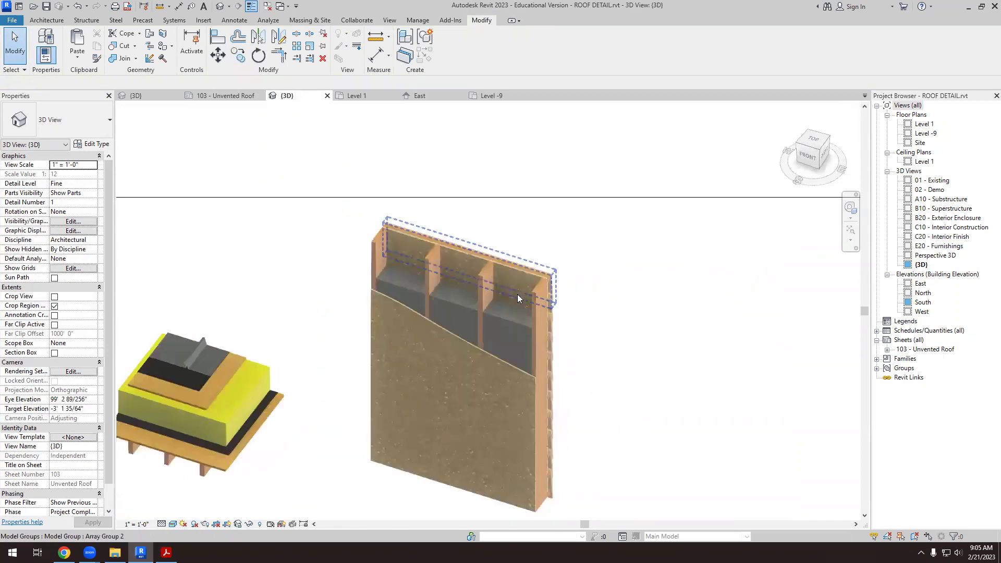
pyautogui.scroll(2, 517, 299)
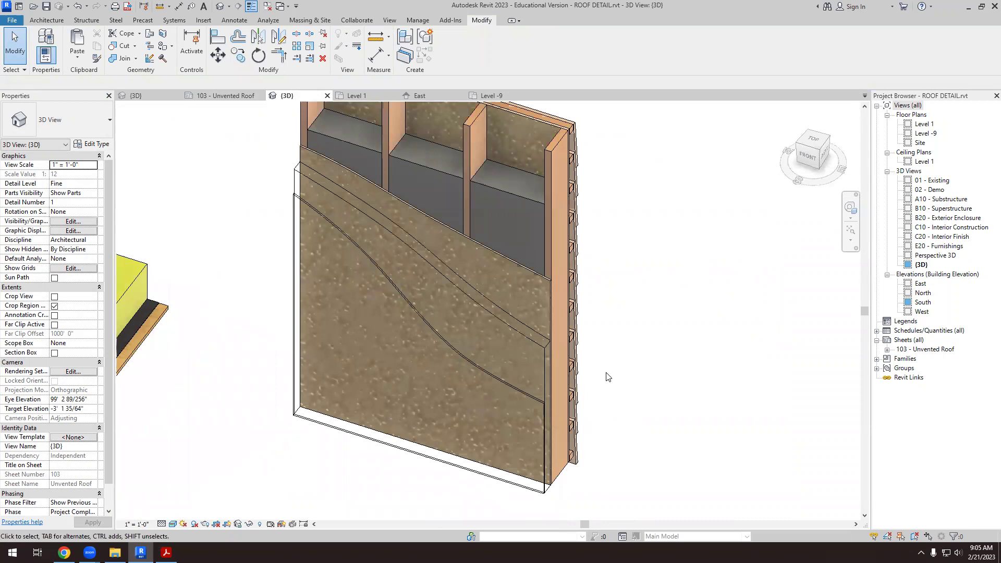
pyautogui.scroll(2, 625, 325)
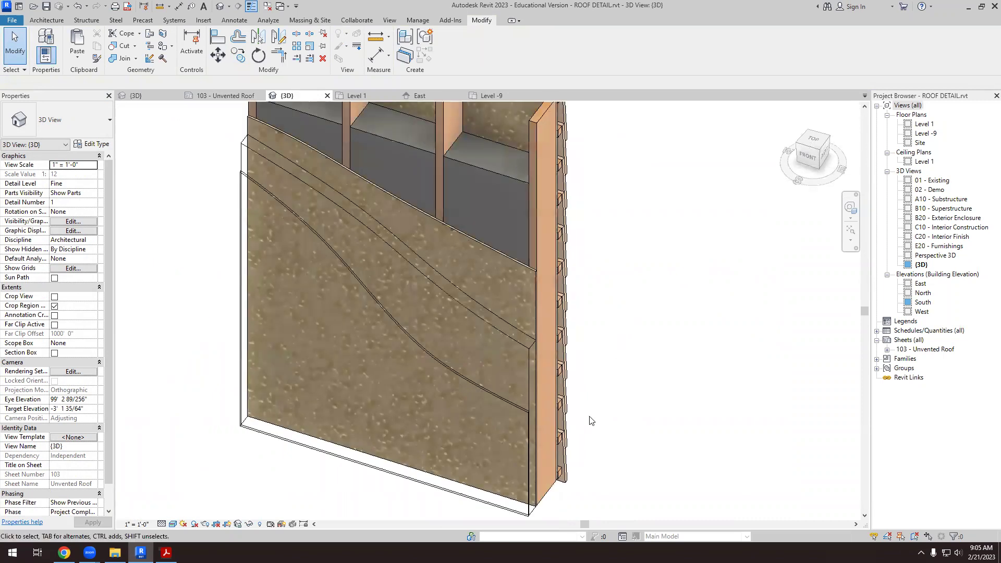
pyautogui.click(172, 524)
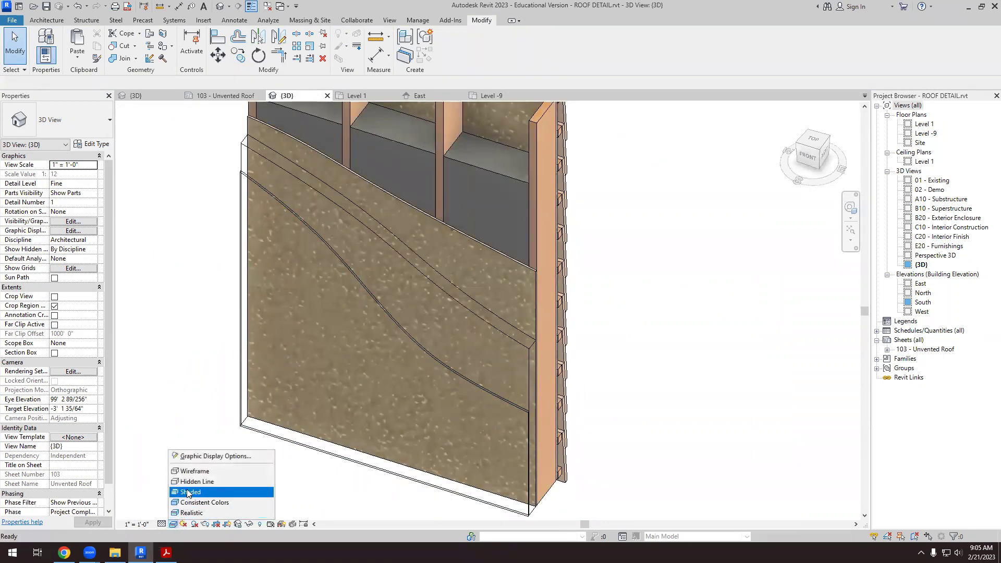
pyautogui.click(196, 482)
pyautogui.click(172, 525)
pyautogui.click(192, 500)
pyautogui.click(172, 524)
pyautogui.click(192, 512)
pyautogui.scroll(-2, 704, 384)
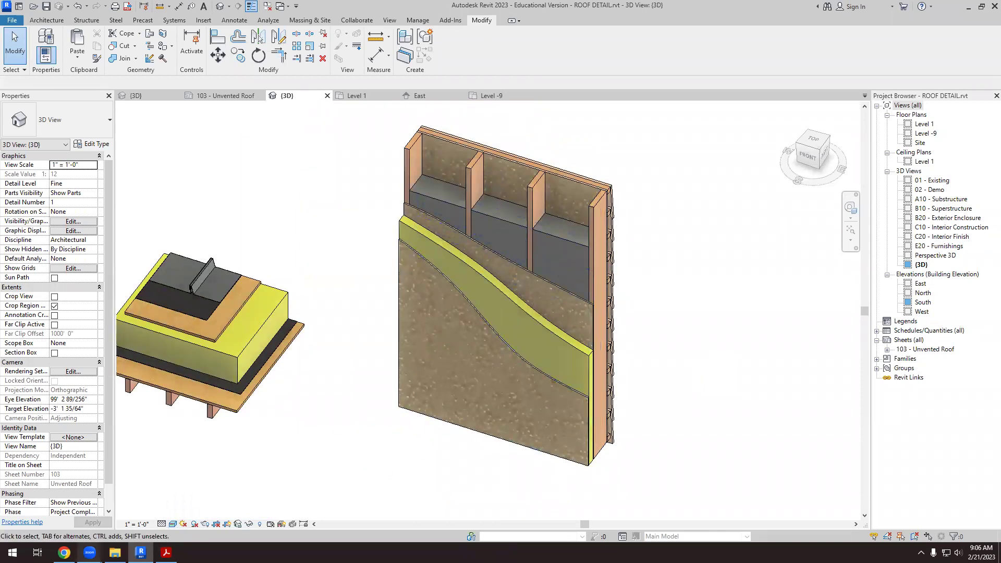
# - Switch to Chrome to view the 3D Wall Detail Rendering reference picture in the image results
pyautogui.hotkey('alt', 'Tab')
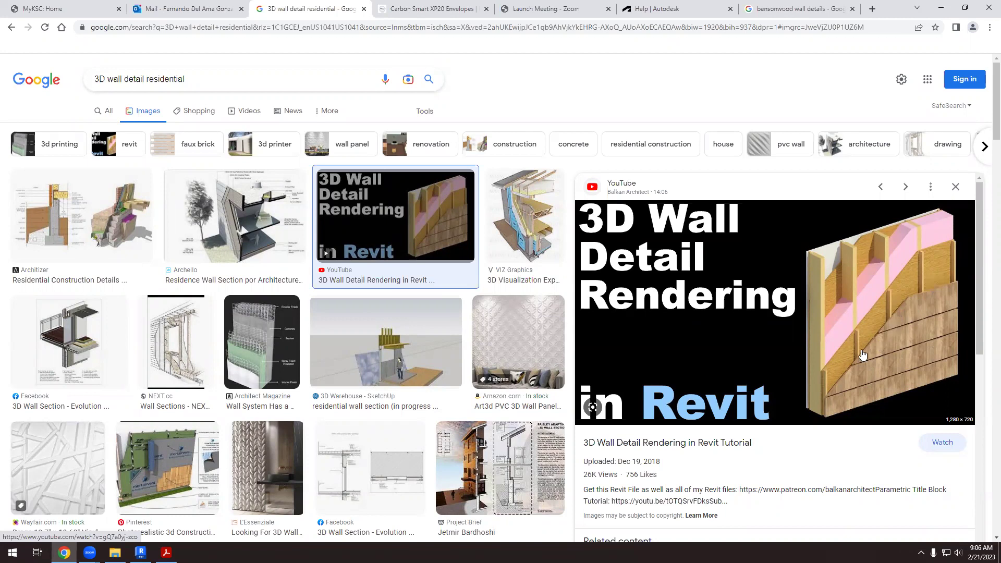
# - Switch to Revit and turn the 3D view to face the wall detail straight from the front
pyautogui.click(140, 552)
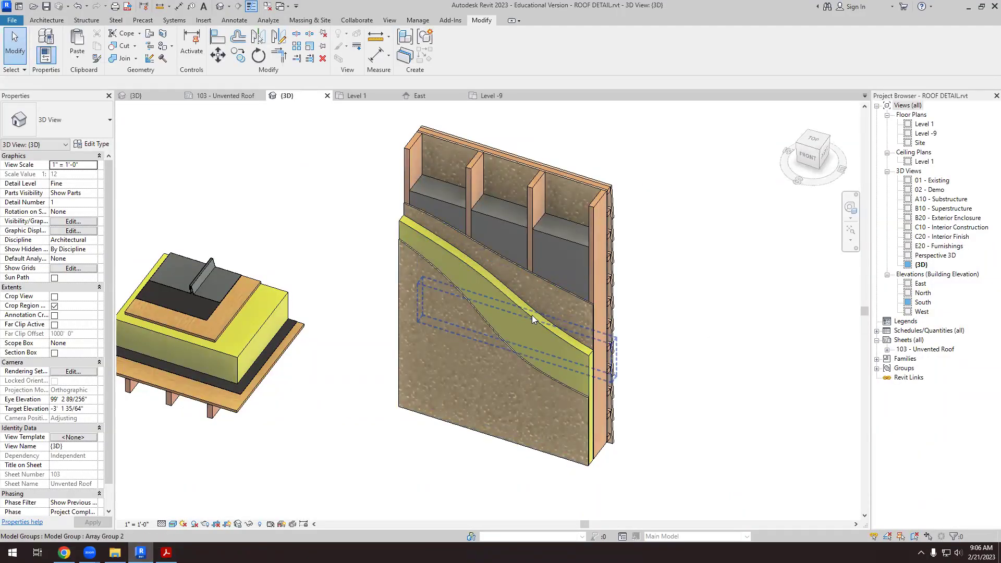
pyautogui.keyDown('shift'); pyautogui.moveTo(644, 211); pyautogui.dragTo(670, 394, button='middle'); pyautogui.keyUp('shift')
pyautogui.press('z')
pyautogui.press('f')
pyautogui.scroll(6, 346, 319)
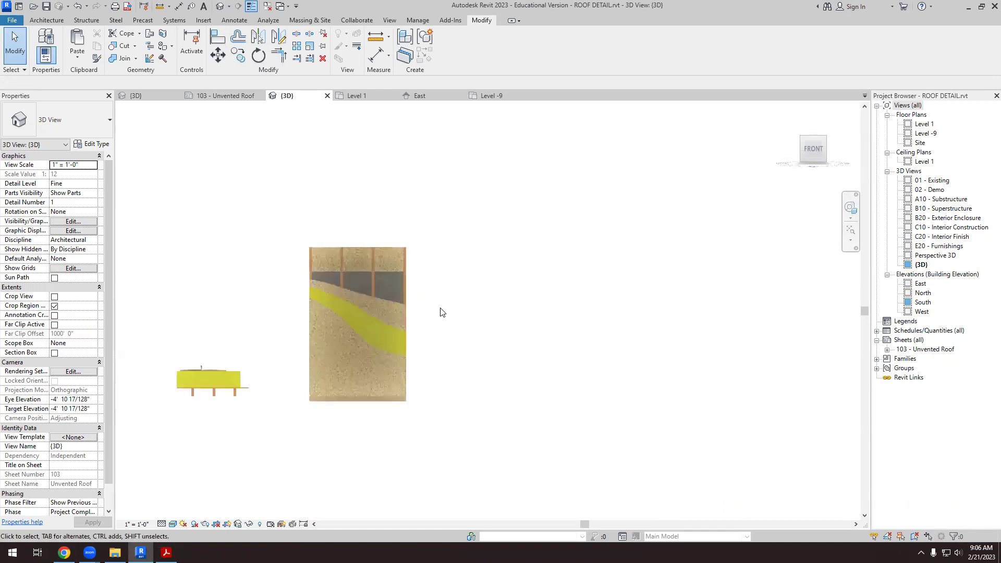
pyautogui.scroll(2, 461, 307)
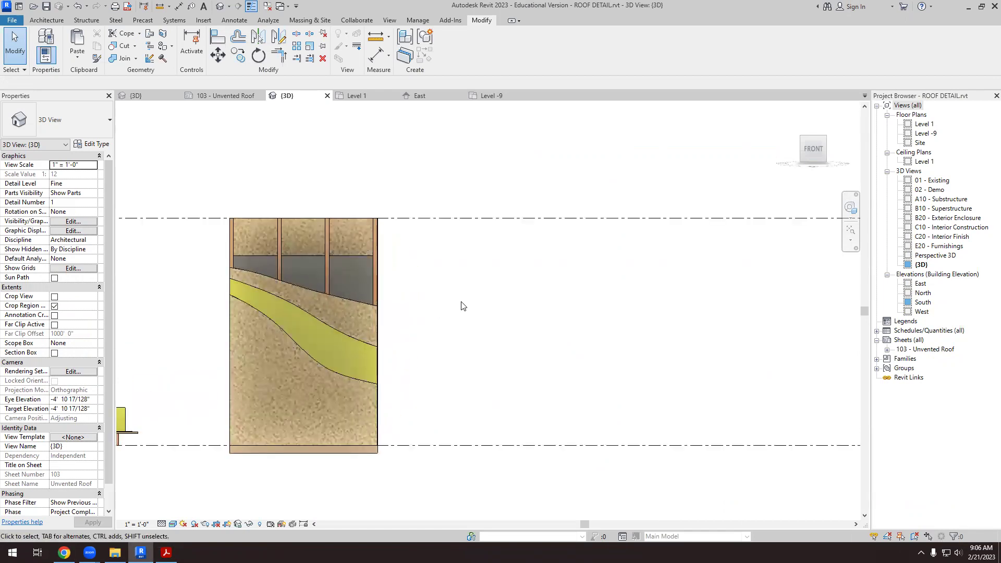
pyautogui.scroll(4, 303, 287)
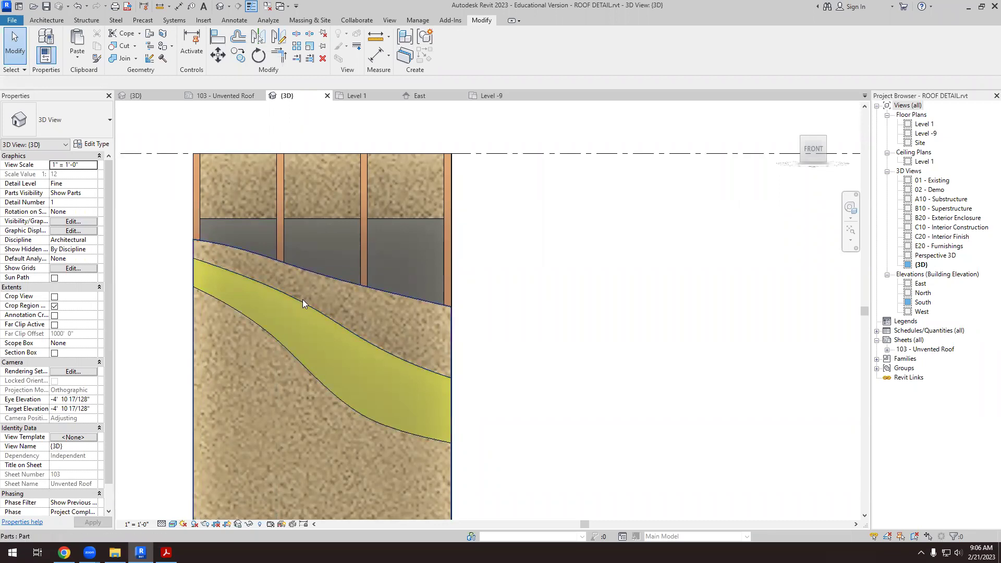
# - Start dividing the yellow rigid insulation part of the wall and open its division sketch
pyautogui.click(415, 373)
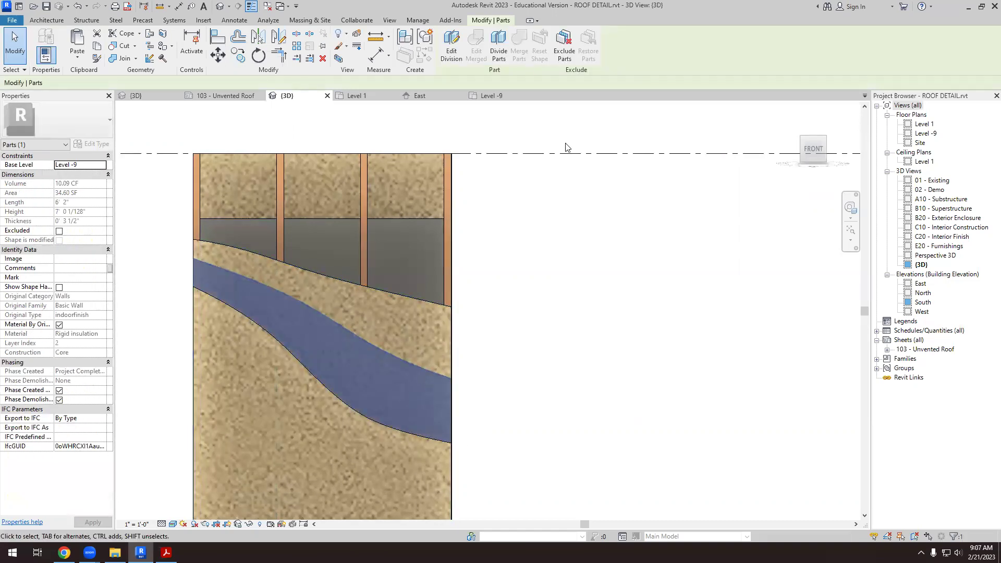
pyautogui.click(500, 48)
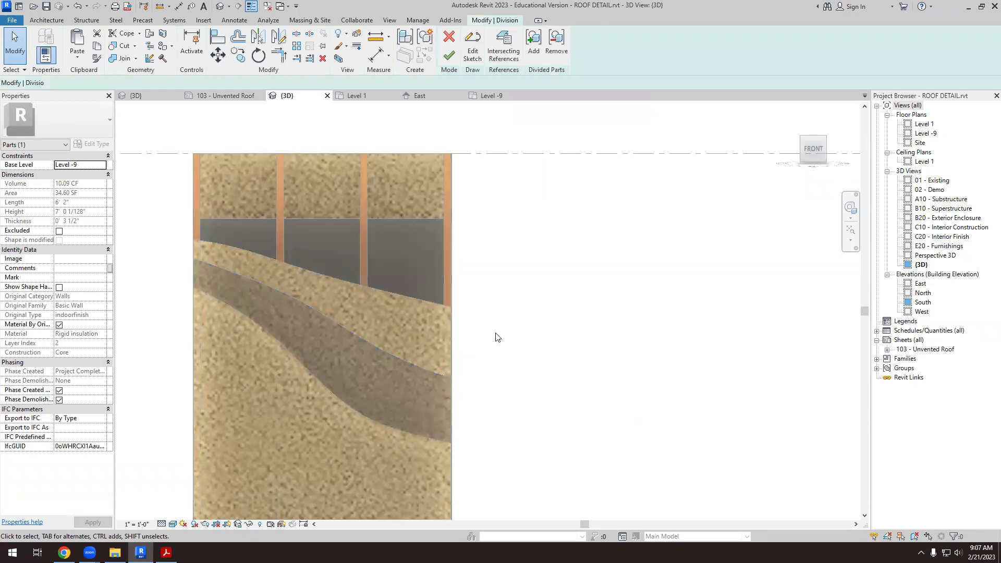
pyautogui.click(473, 49)
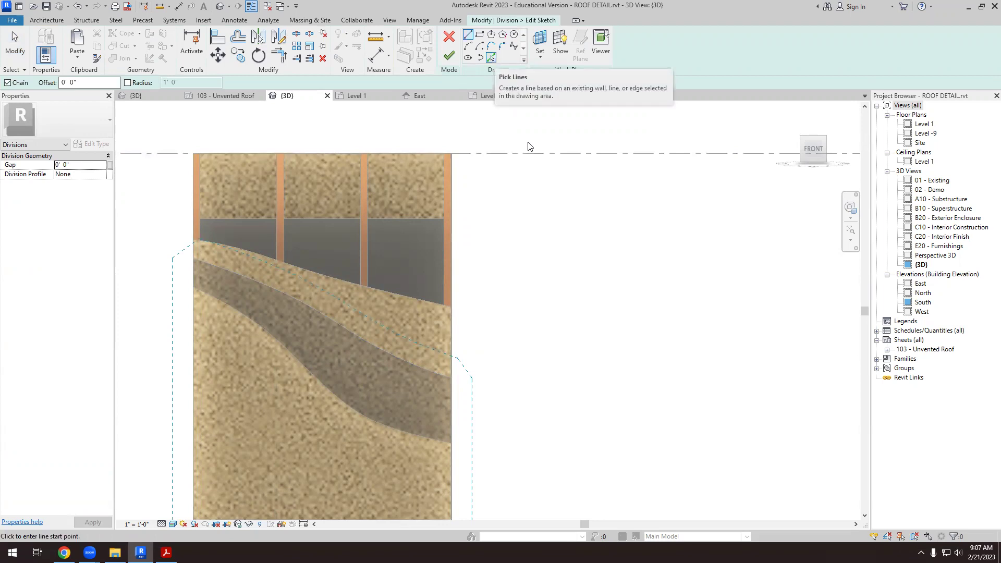
# - Create six vertical division lines with Pick Lines along the outer studs' inner edges and both edges of the two middle studs
pyautogui.click(491, 58)
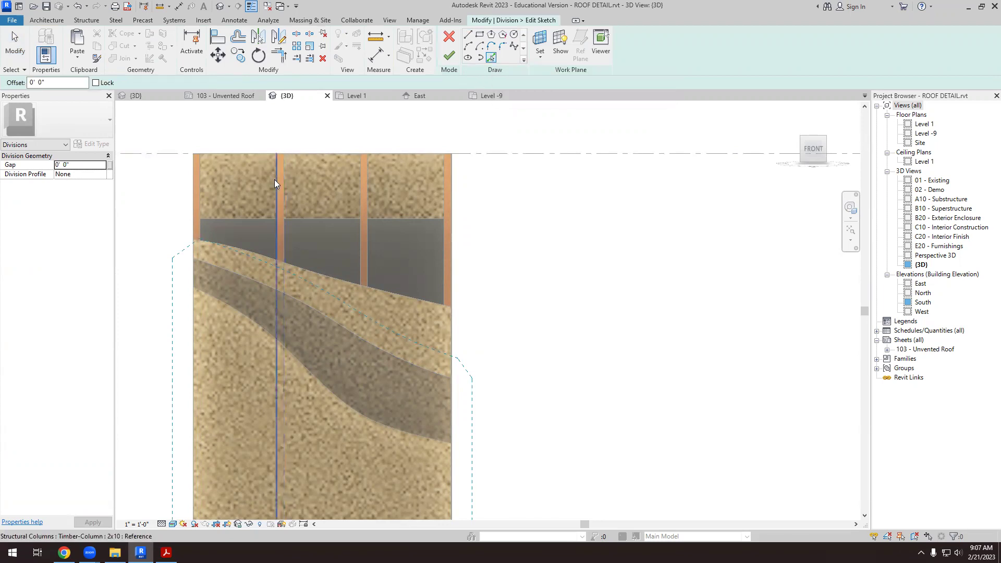
pyautogui.scroll(2, 225, 216)
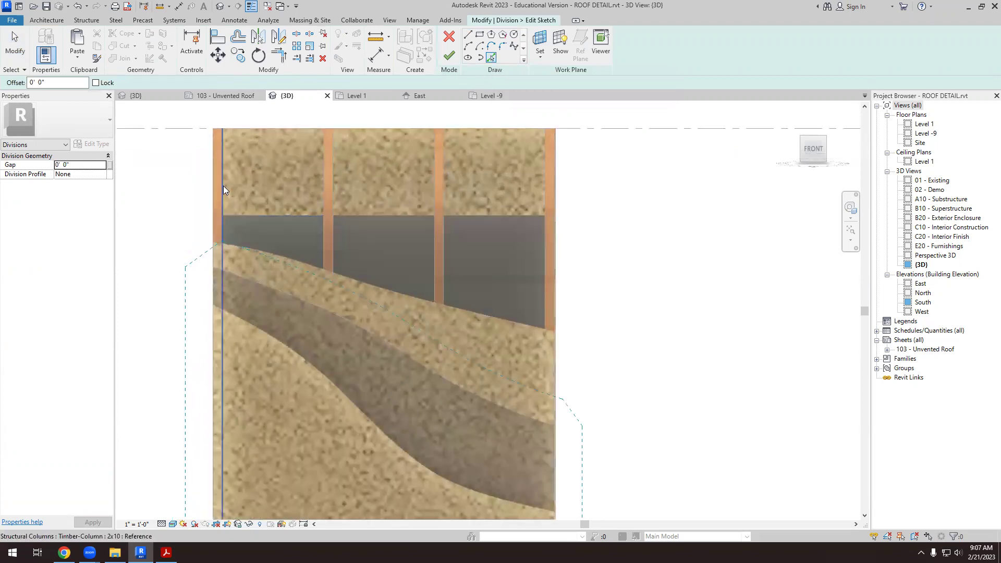
pyautogui.click(224, 185)
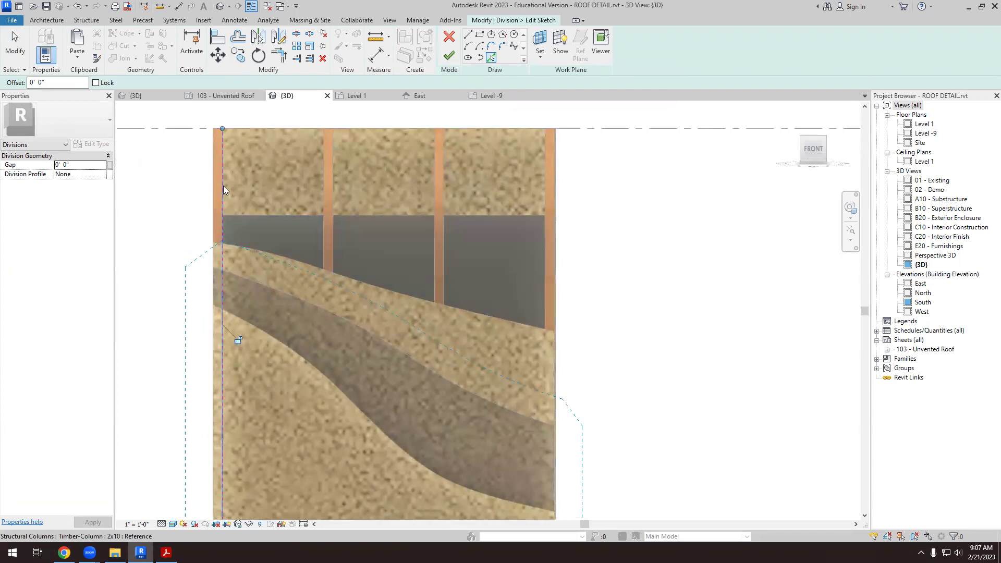
pyautogui.click(332, 197)
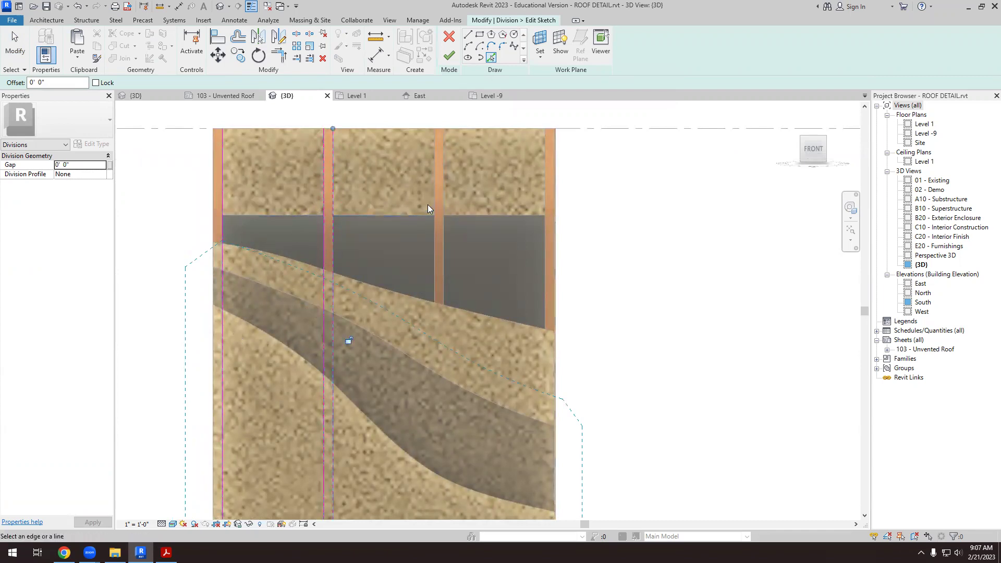
pyautogui.click(431, 201)
pyautogui.click(441, 207)
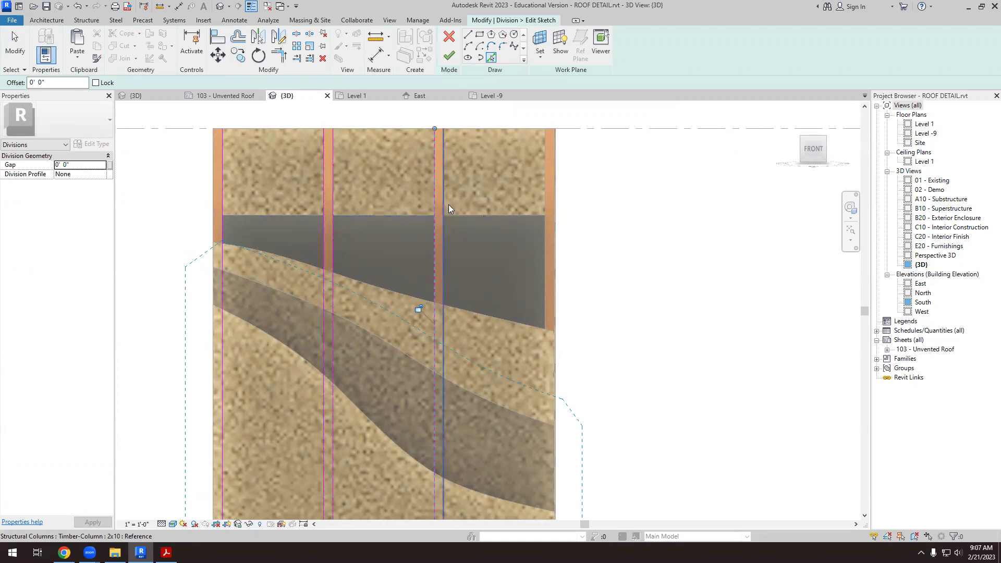
pyautogui.click(546, 203)
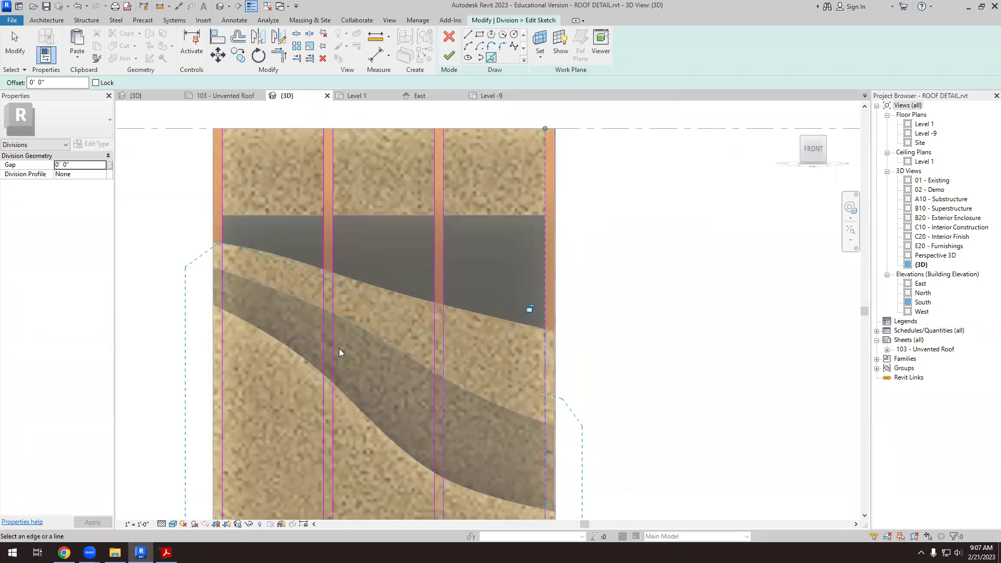
# - Extend the top ends of all six division lines past the top edge of the wall
pyautogui.scroll(-4, 339, 348)
pyautogui.scroll(2, 320, 521)
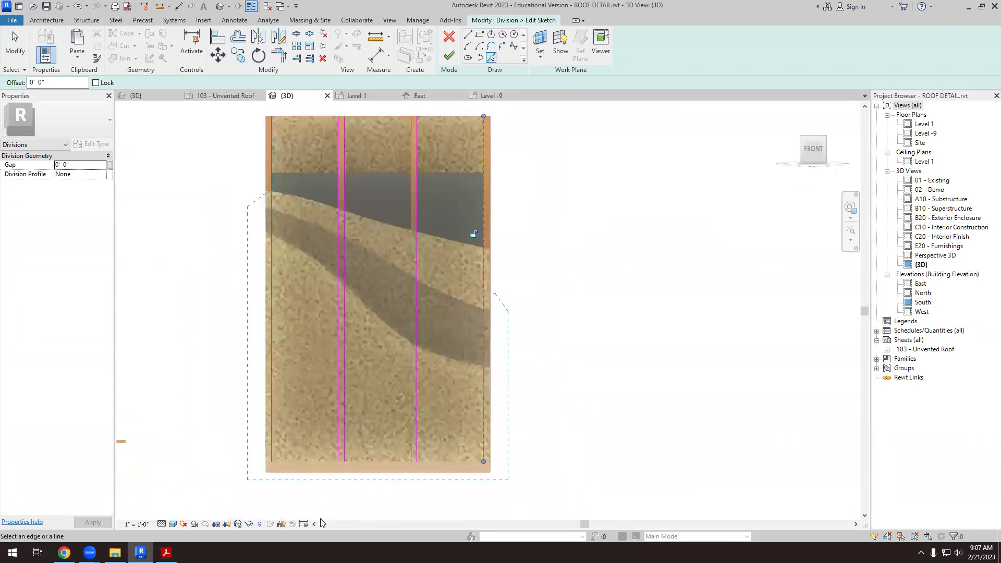
pyautogui.scroll(-1, 321, 522)
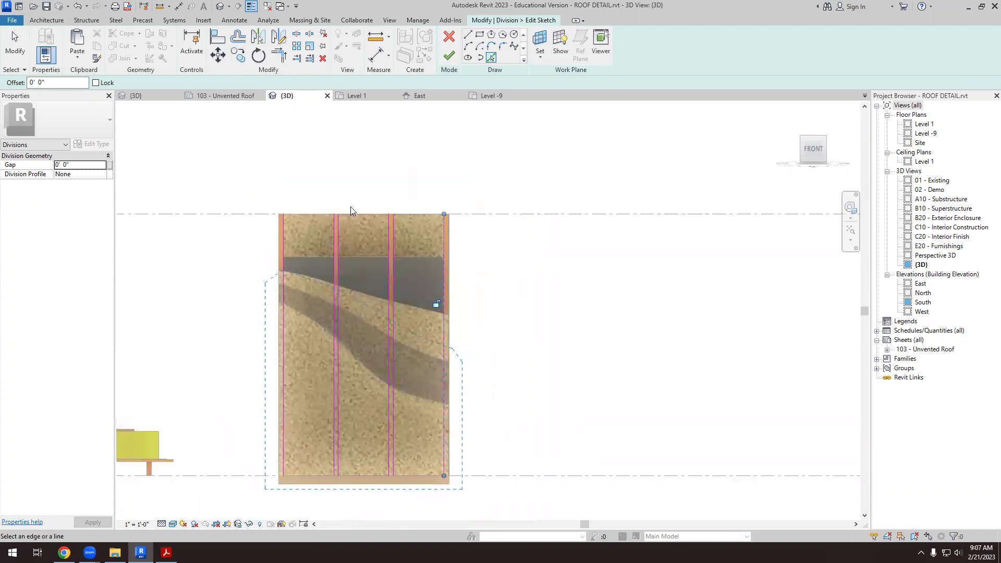
pyautogui.scroll(5, 336, 213)
pyautogui.scroll(1, 342, 245)
pyautogui.click(343, 237)
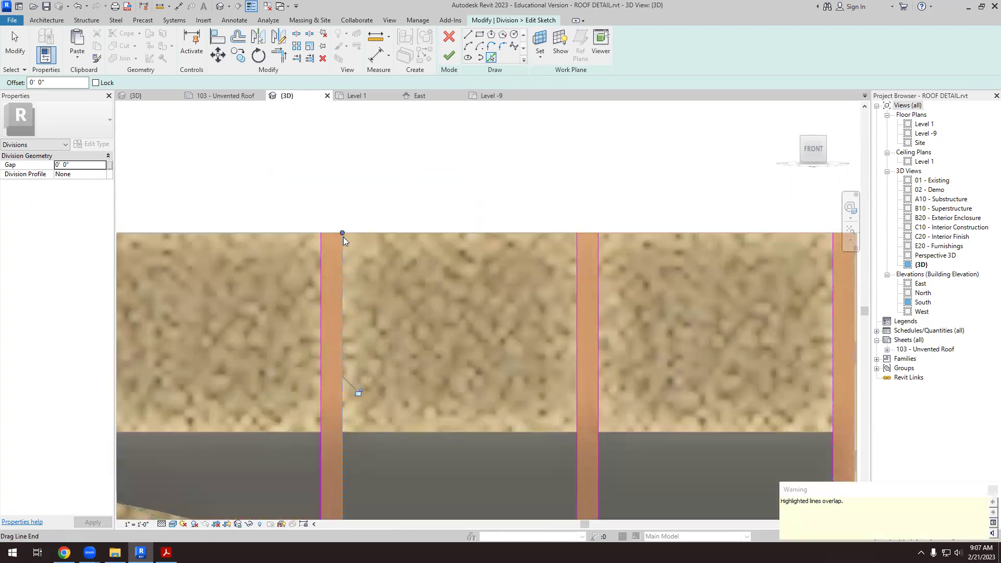
pyautogui.click(341, 179)
pyautogui.click(319, 232)
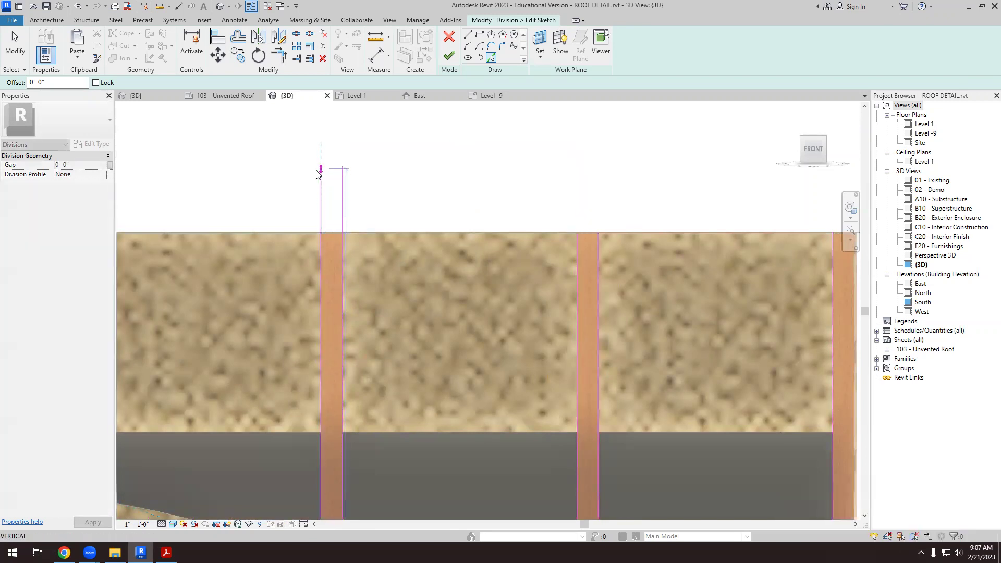
pyautogui.click(575, 261)
pyautogui.click(577, 233)
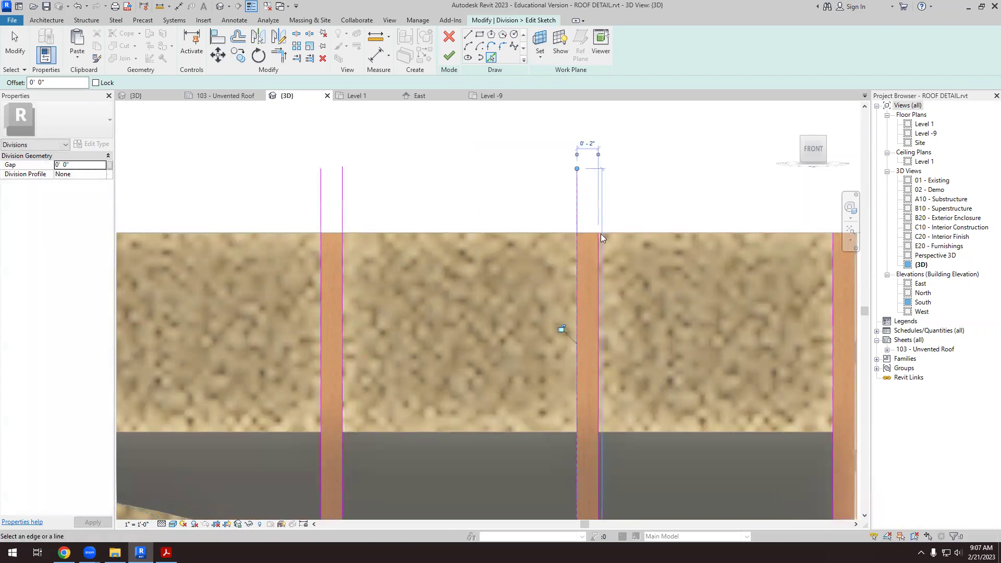
pyautogui.click(599, 233)
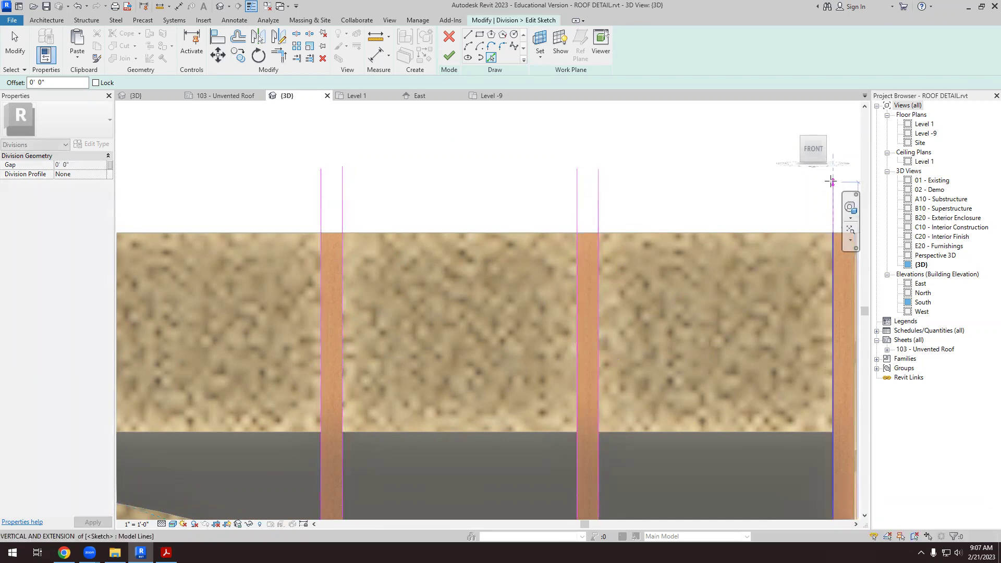
pyautogui.scroll(-3, 705, 316)
pyautogui.scroll(2, 343, 267)
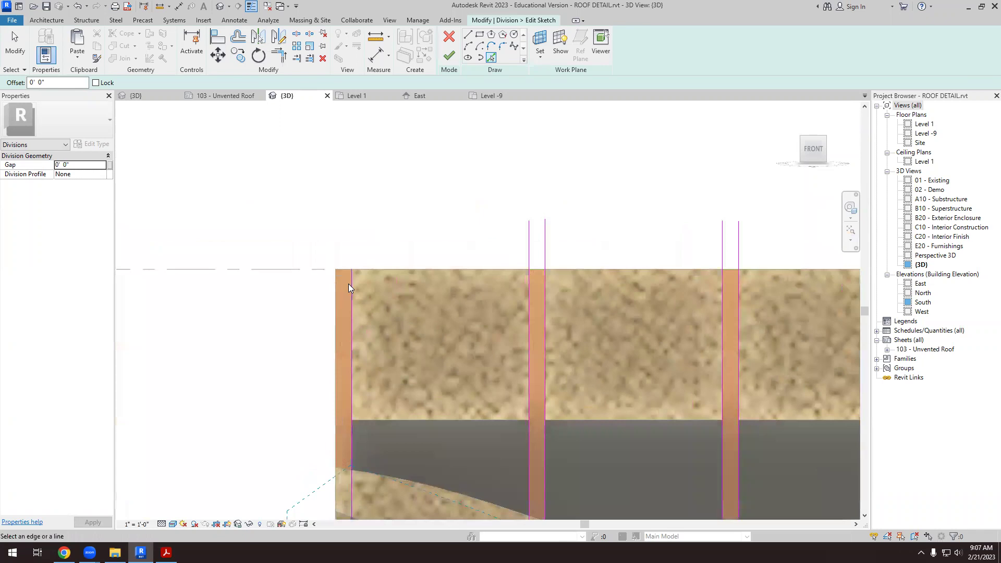
pyautogui.click(349, 282)
pyautogui.scroll(-4, 353, 214)
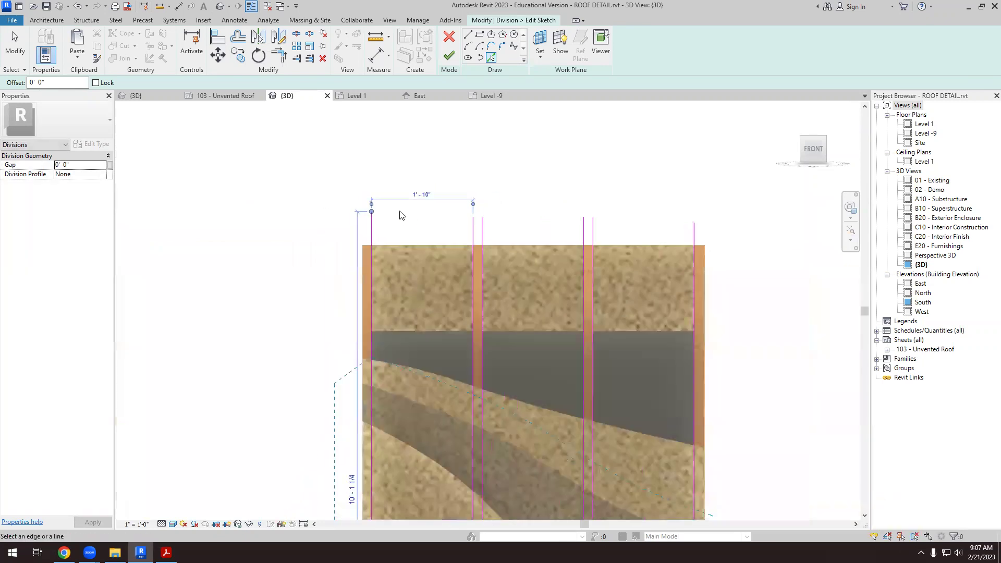
# - Extend the bottom end of the leftmost division line below the wall's base, to a total length of about 11' 6"
pyautogui.scroll(2, 388, 435)
pyautogui.click(394, 427)
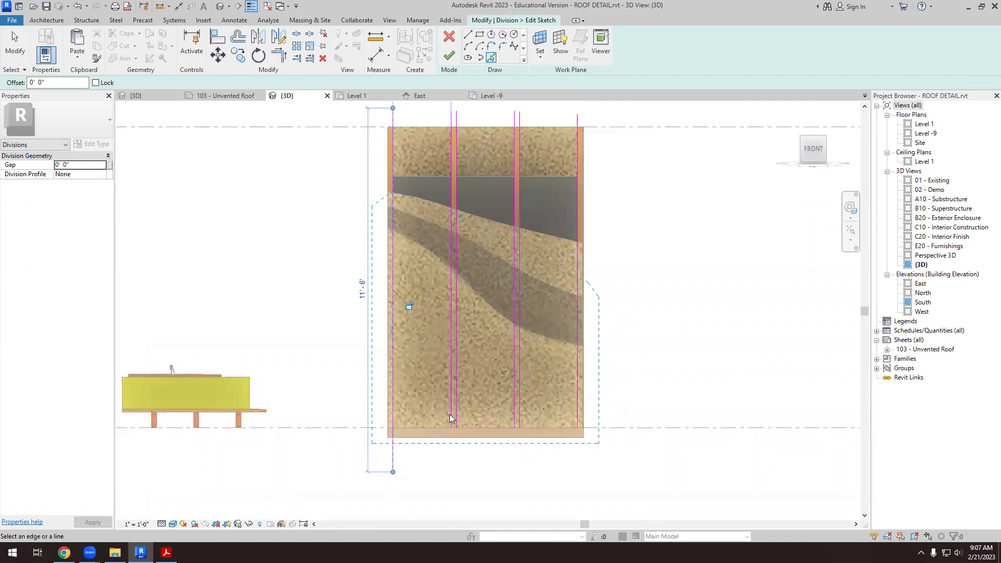
pyautogui.scroll(2, 452, 428)
pyautogui.scroll(-4, 449, 413)
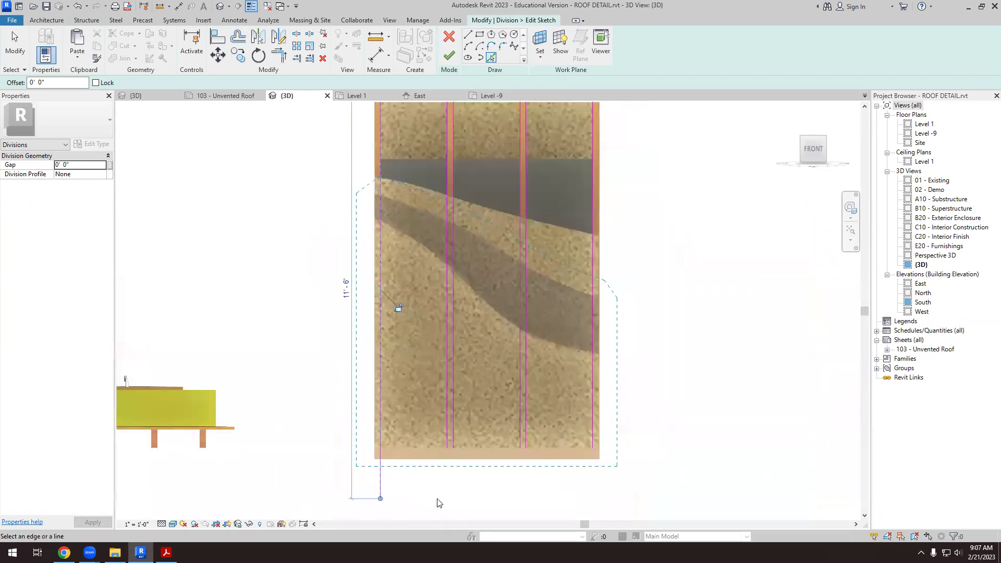
pyautogui.scroll(1, 461, 238)
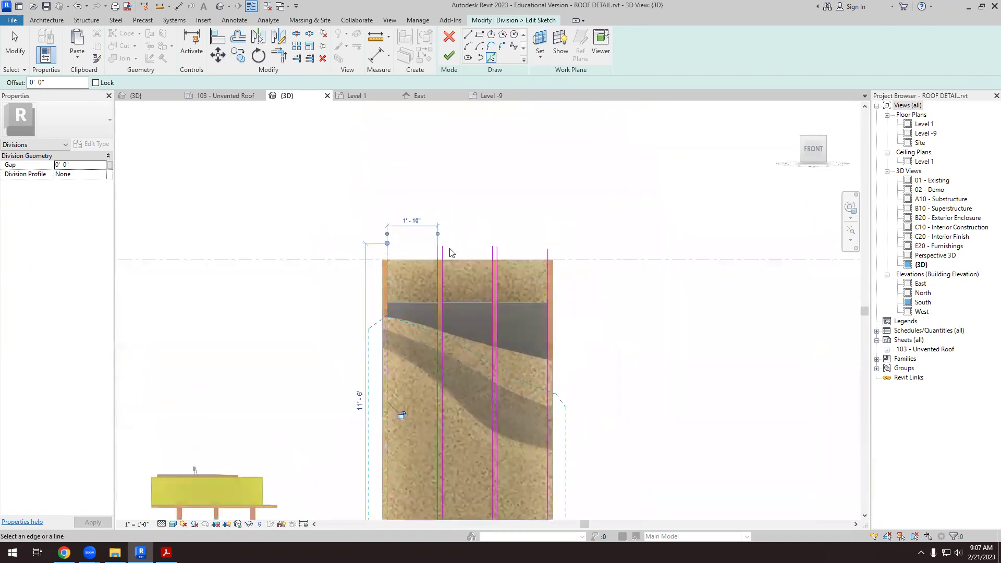
pyautogui.click(421, 245)
# - Leave Pick Lines and extend the bottom ends of the two division lines at the second stud below the wall's base
pyautogui.scroll(-2, 416, 253)
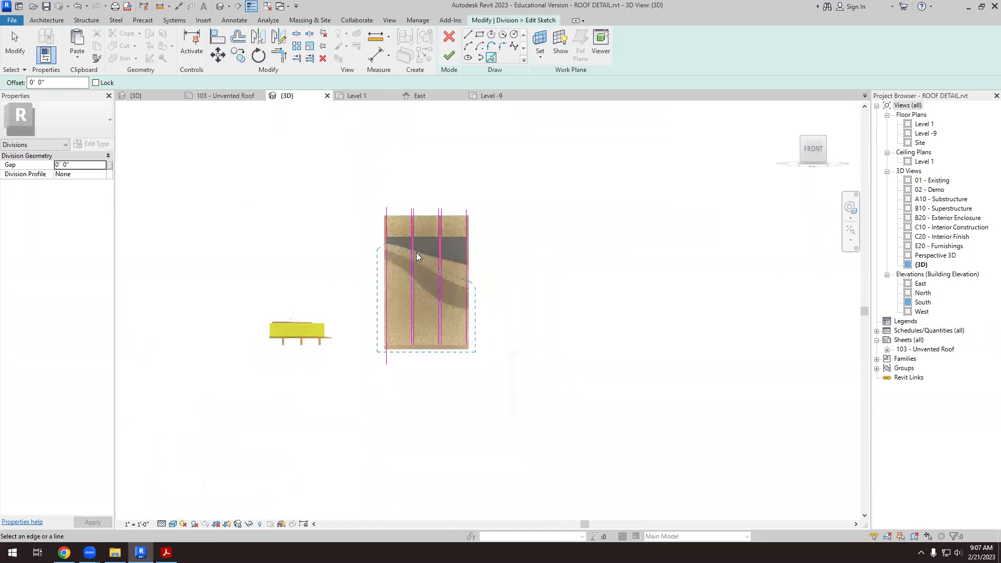
pyautogui.scroll(4, 403, 333)
pyautogui.scroll(-4, 406, 344)
pyautogui.scroll(1, 564, 213)
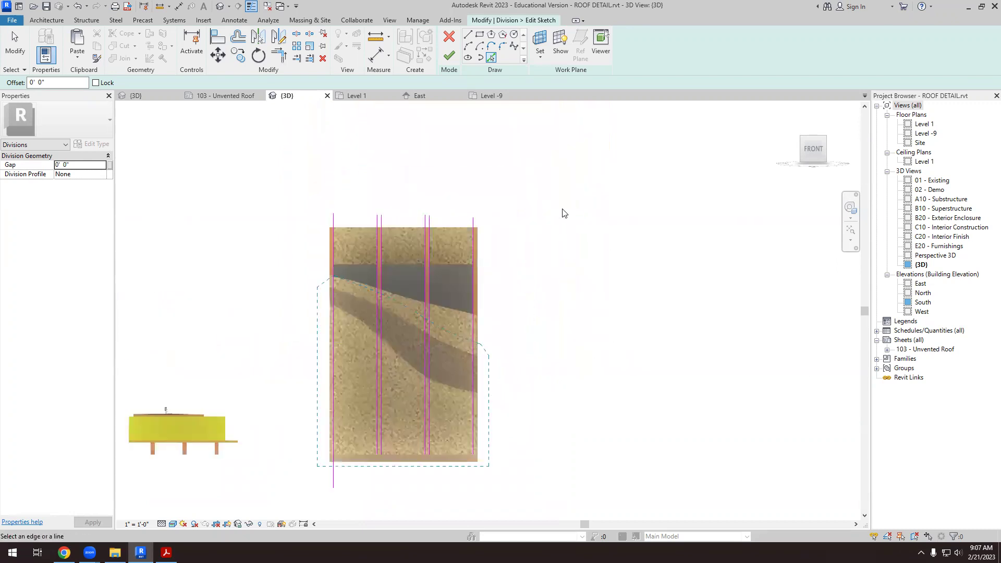
pyautogui.scroll(1, 563, 213)
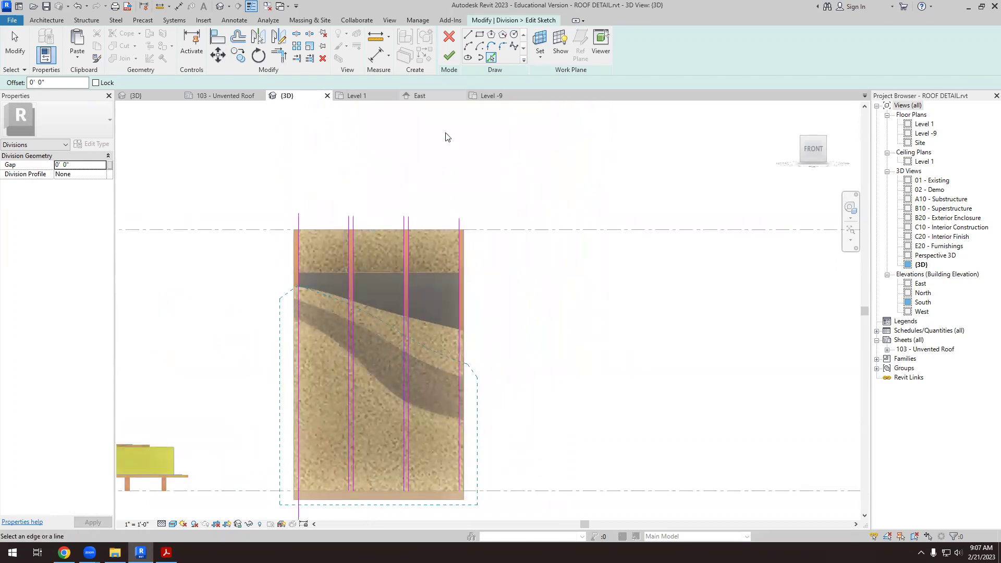
pyautogui.scroll(-1, 452, 206)
pyautogui.press('Escape')
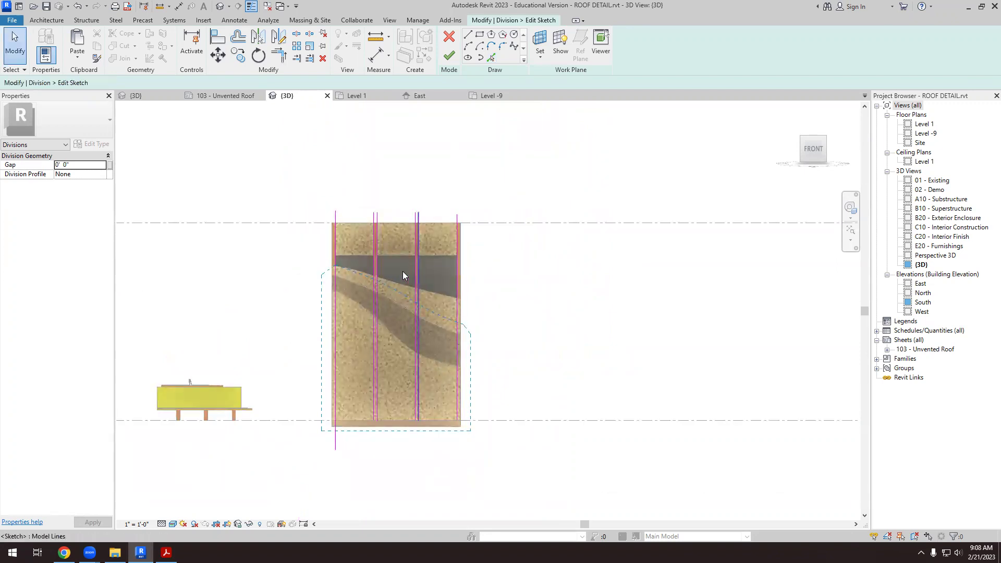
pyautogui.scroll(2, 397, 245)
pyautogui.click(372, 170)
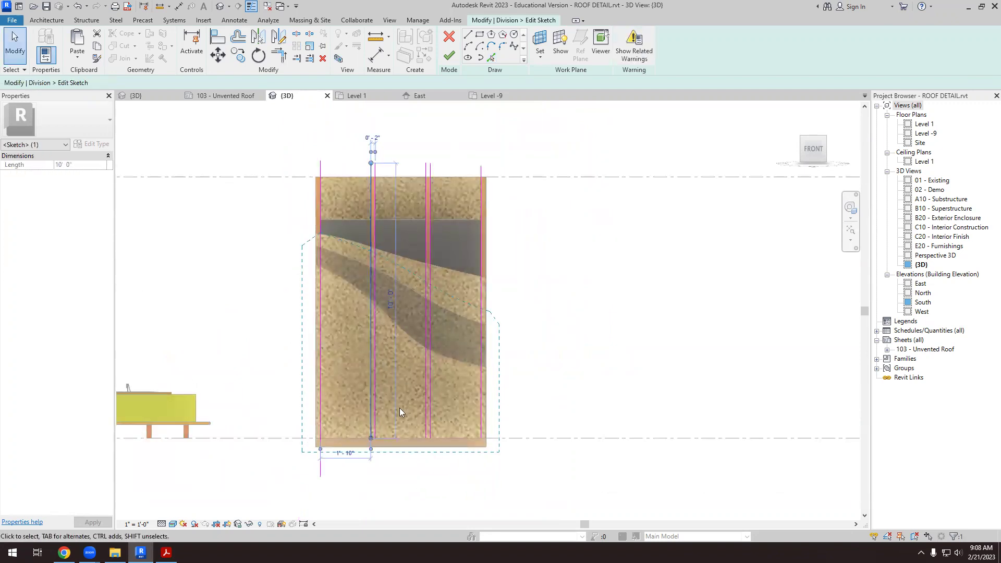
pyautogui.scroll(1, 386, 417)
pyautogui.moveTo(368, 418); pyautogui.dragTo(370, 496)
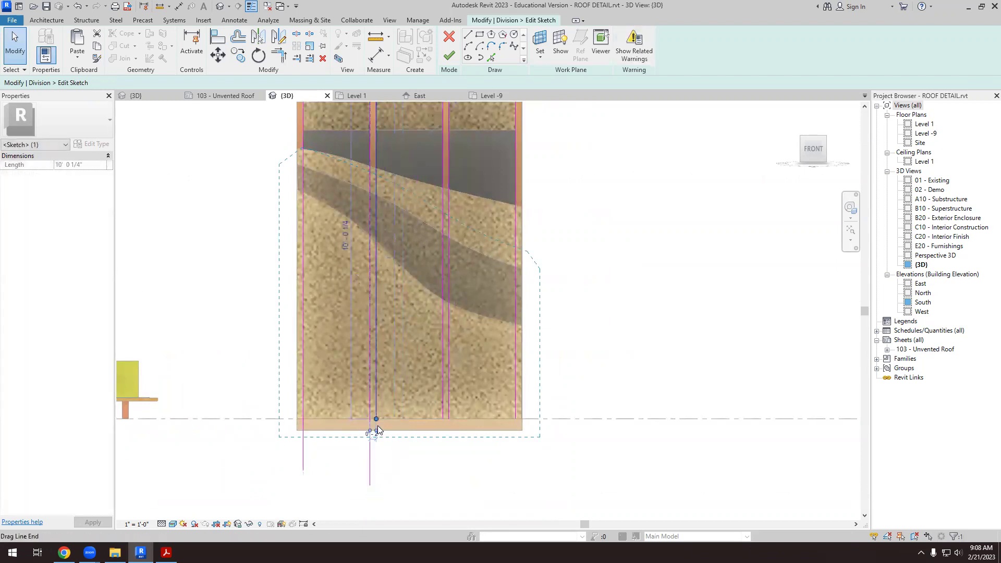
pyautogui.moveTo(375, 421); pyautogui.dragTo(377, 470)
# - Extend the third stud's two division lines below the wall's base to about 11' 6" and the rightmost line to about 11' 2"
pyautogui.click(445, 404)
pyautogui.moveTo(443, 420); pyautogui.dragTo(443, 473)
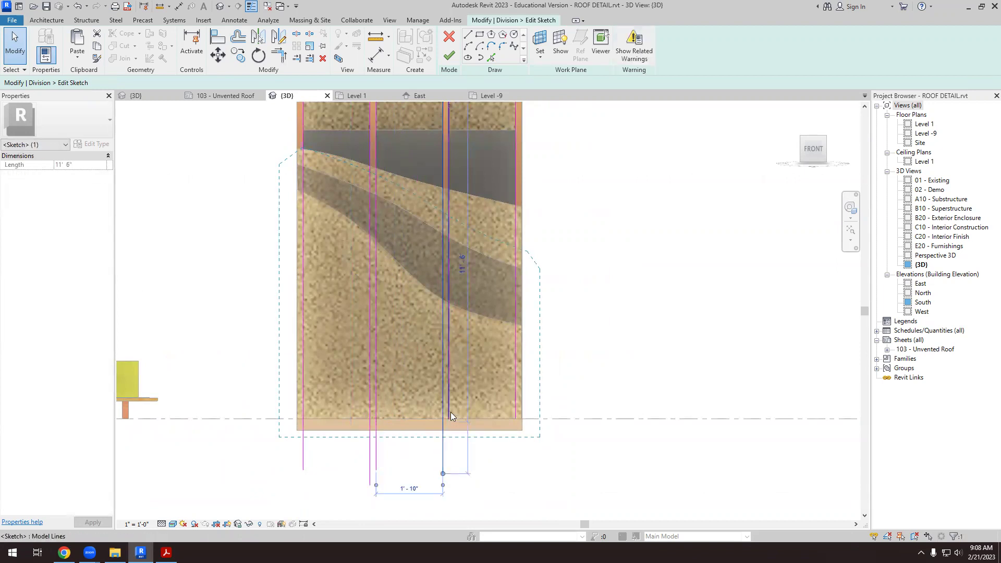
pyautogui.click(450, 420)
pyautogui.moveTo(449, 421); pyautogui.dragTo(449, 473)
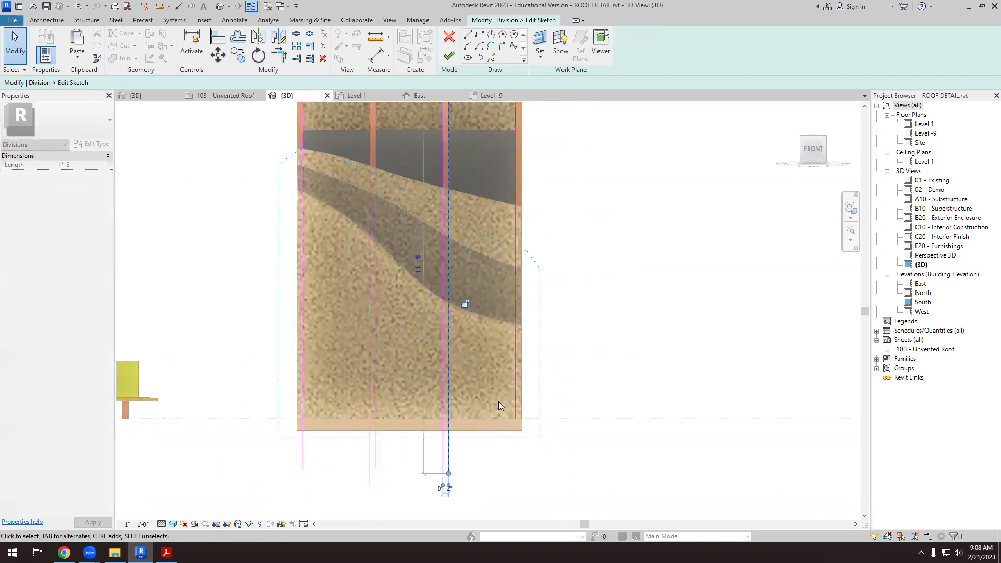
pyautogui.click(514, 417)
pyautogui.moveTo(515, 419); pyautogui.dragTo(515, 465)
pyautogui.scroll(-2, 451, 486)
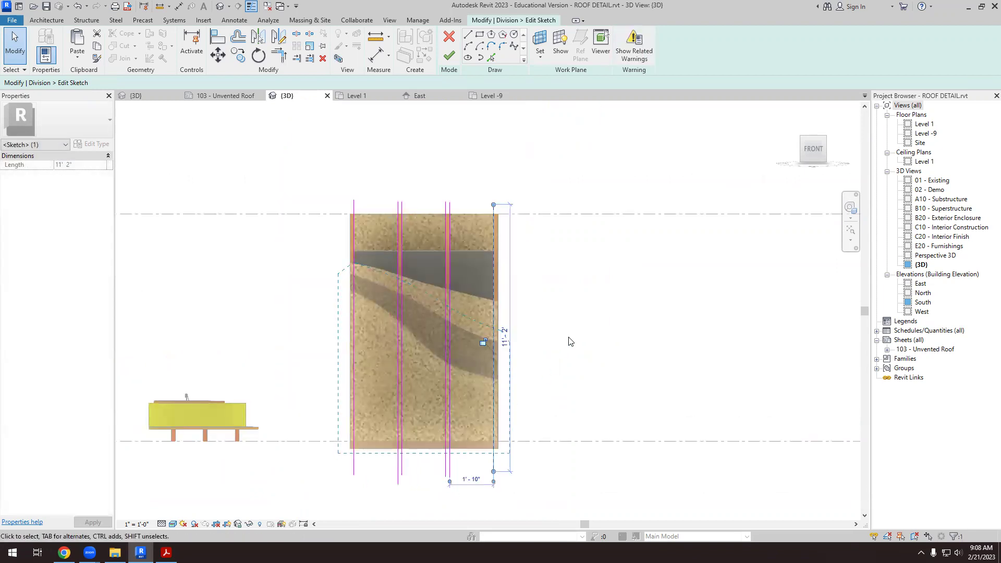
pyautogui.click(451, 164)
pyautogui.scroll(1, 404, 220)
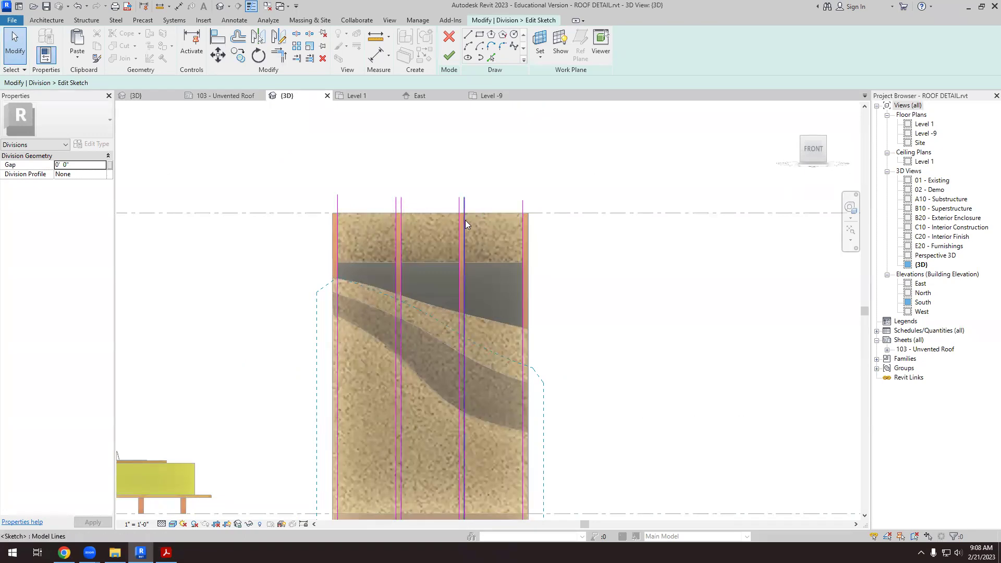
pyautogui.scroll(-1, 428, 196)
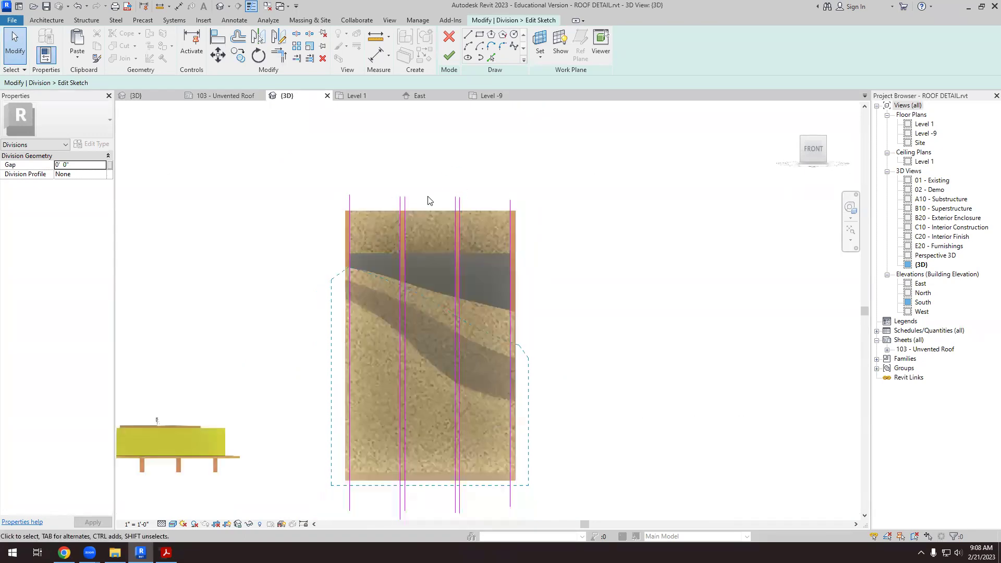
# - Finish the division sketch and apply the division to the rigid insulation part
pyautogui.click(448, 57)
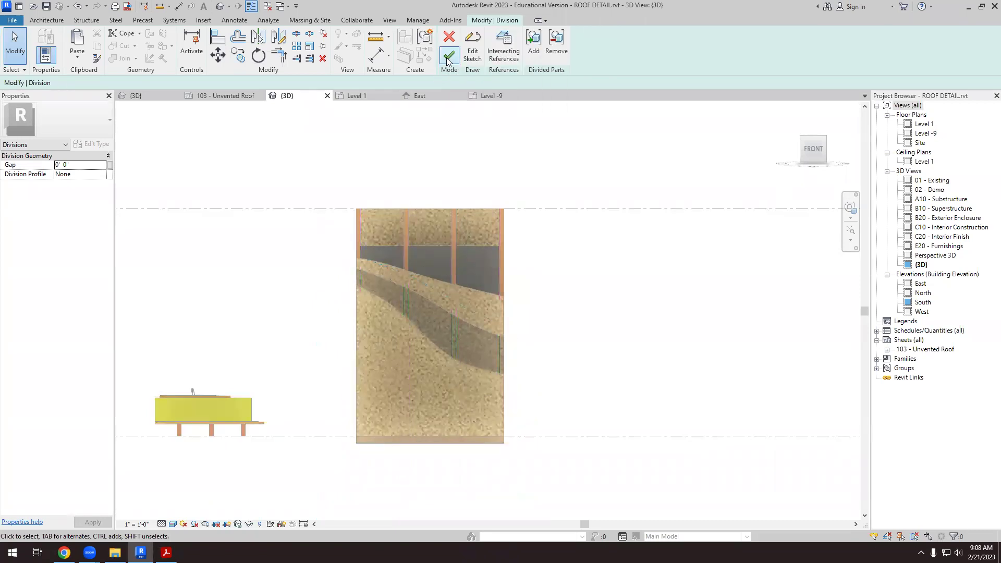
pyautogui.click(443, 67)
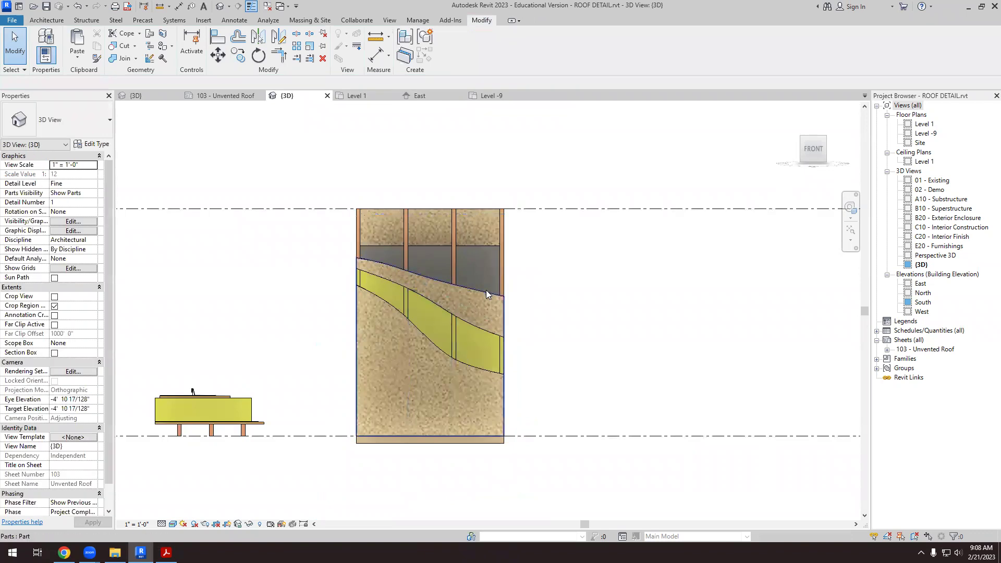
# - Hide the narrow insulation strip in line with the second stud in the 3D view, as an element
pyautogui.scroll(2, 486, 290)
pyautogui.keyDown('shift'); pyautogui.moveTo(470, 327); pyautogui.dragTo(551, 261, button='middle'); pyautogui.keyUp('shift')
pyautogui.scroll(4, 551, 262)
pyautogui.scroll(-3, 504, 310)
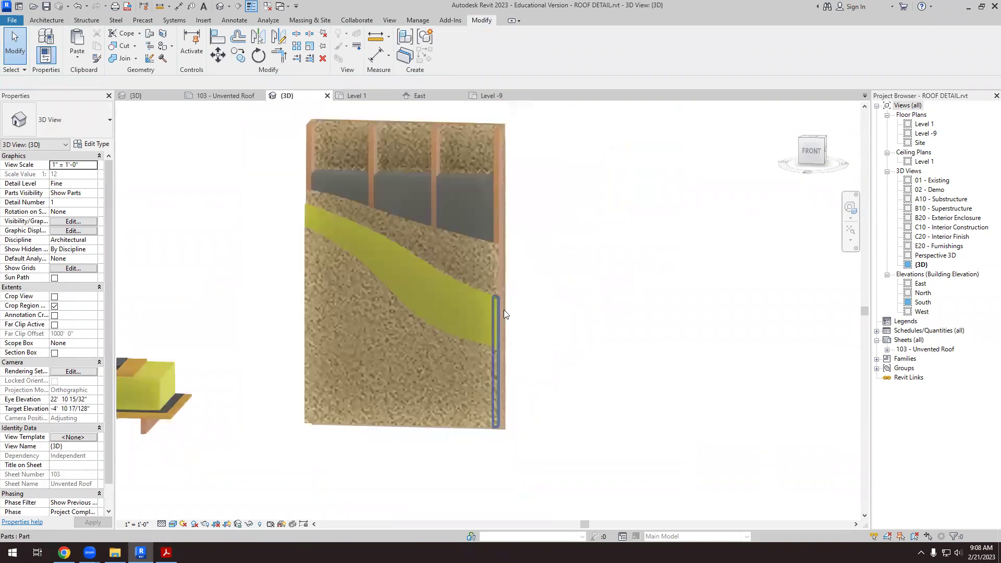
pyautogui.keyDown('shift'); pyautogui.moveTo(523, 333); pyautogui.dragTo(505, 182, button='middle'); pyautogui.keyUp('shift')
pyautogui.scroll(4, 504, 229)
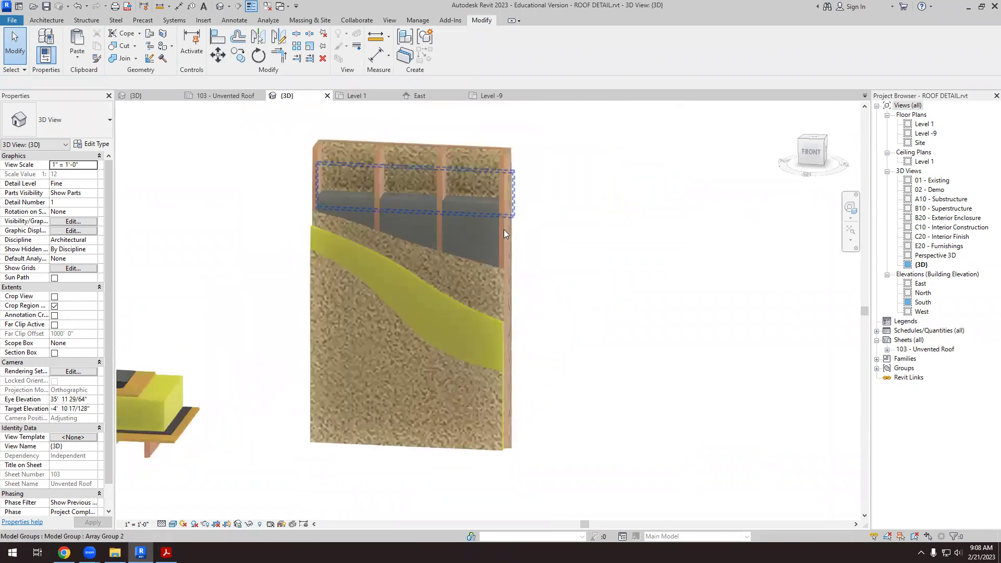
pyautogui.scroll(3, 358, 256)
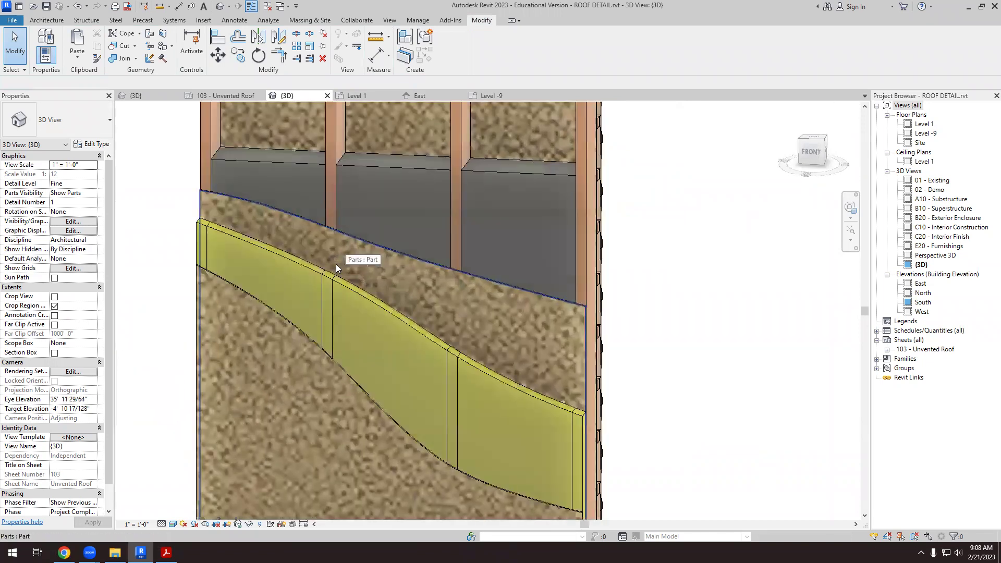
pyautogui.click(329, 274)
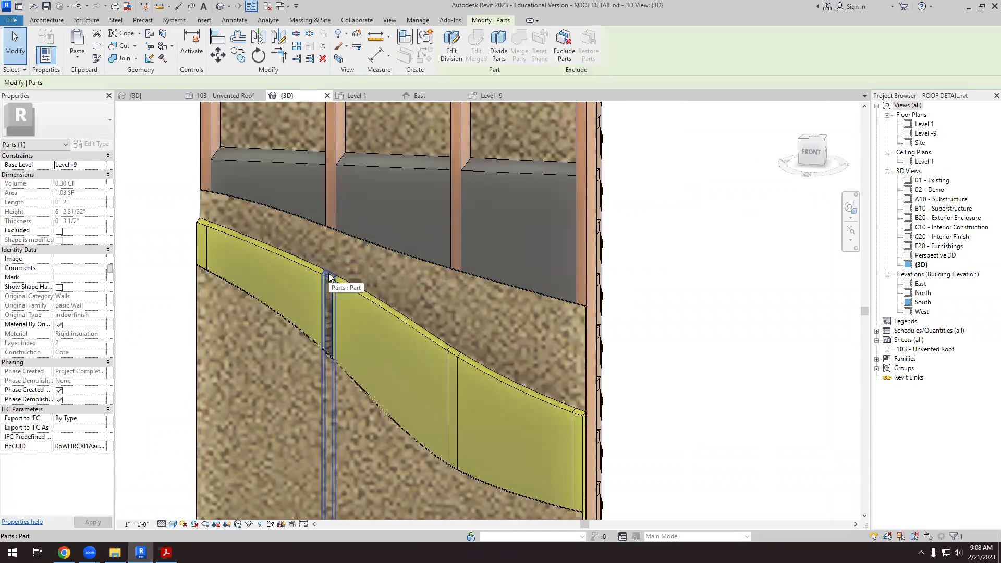
pyautogui.rightClick(329, 277)
pyautogui.moveTo(418, 48)
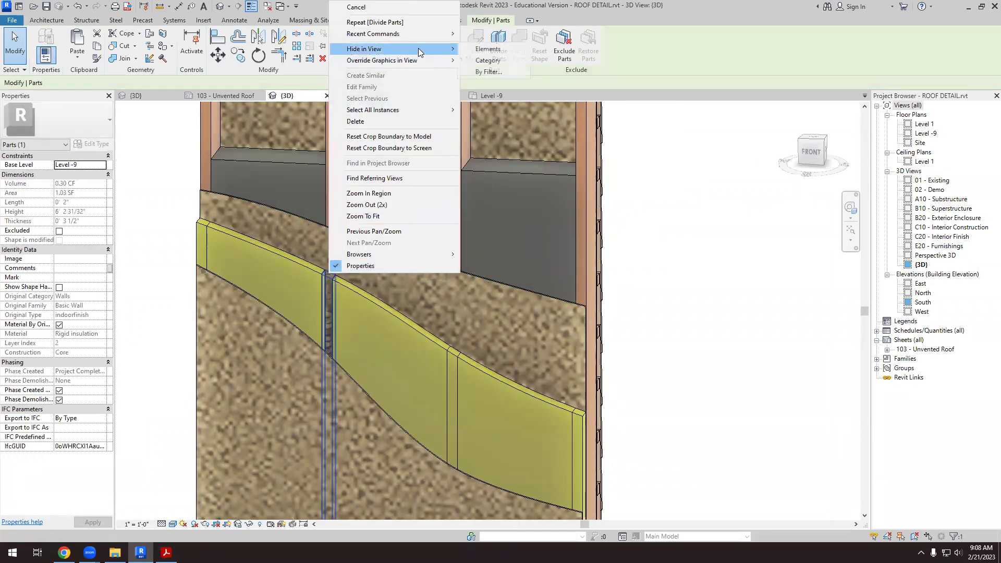
pyautogui.click(486, 49)
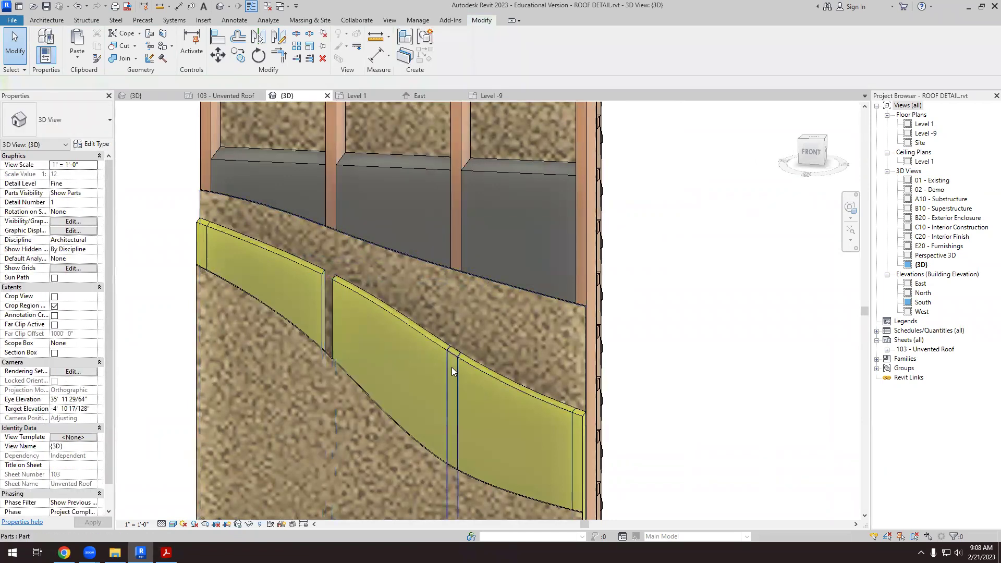
# - Hide the insulation strips at the third stud and at the wall's right edge as elements in the 3D view
pyautogui.click(451, 367)
pyautogui.rightClick(452, 367)
pyautogui.moveTo(576, 149)
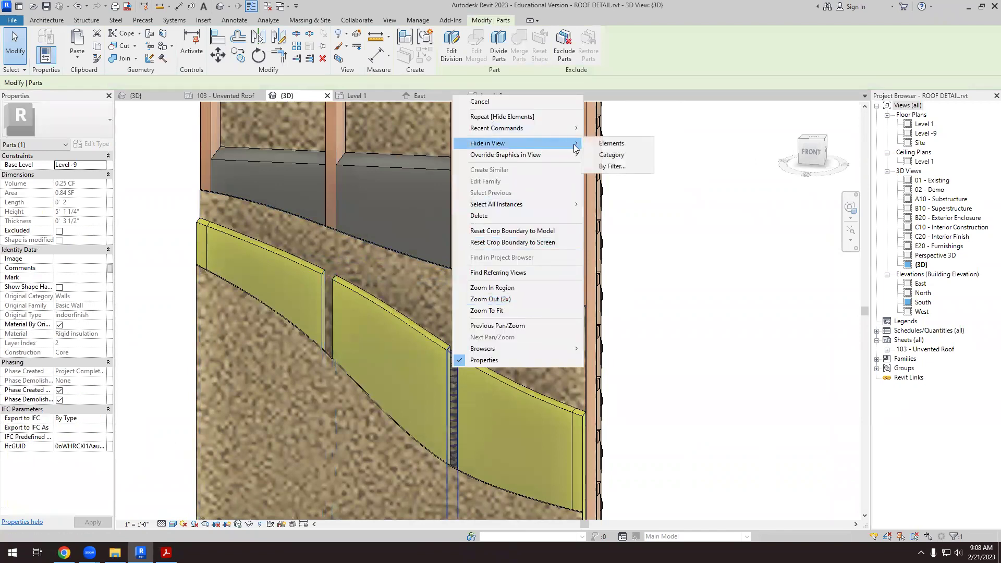
pyautogui.click(612, 143)
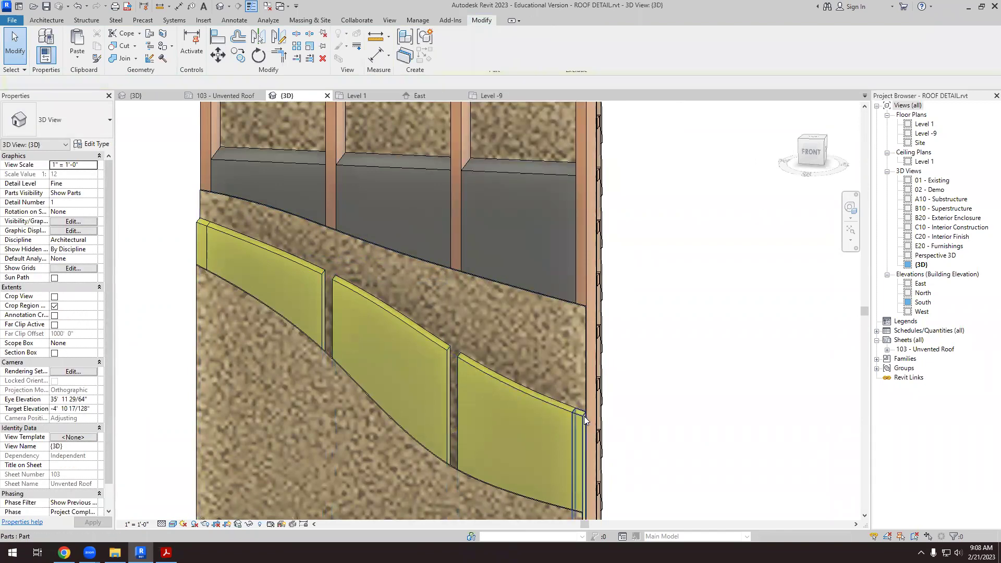
pyautogui.click(584, 416)
pyautogui.rightClick(584, 417)
pyautogui.moveTo(705, 194)
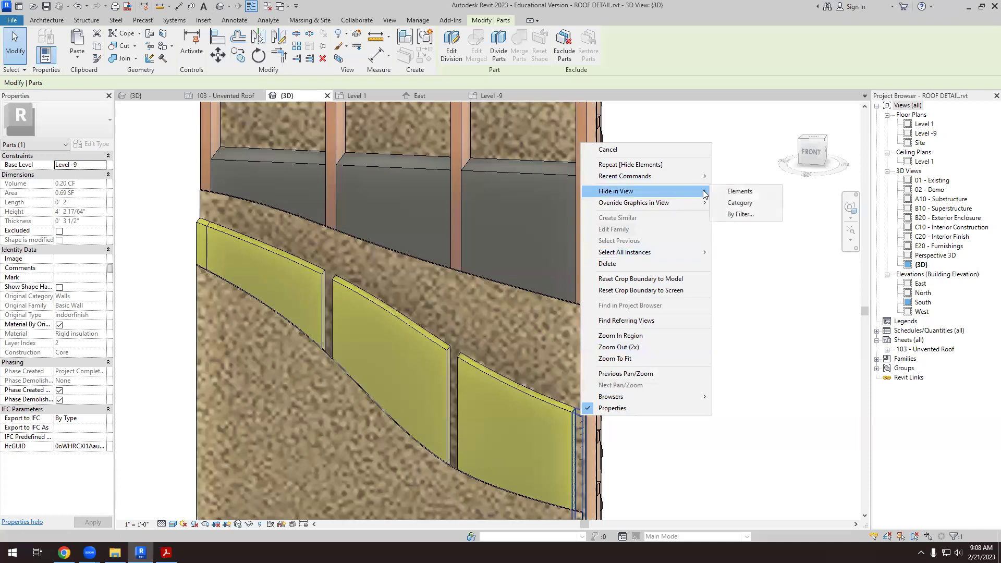
pyautogui.click(738, 191)
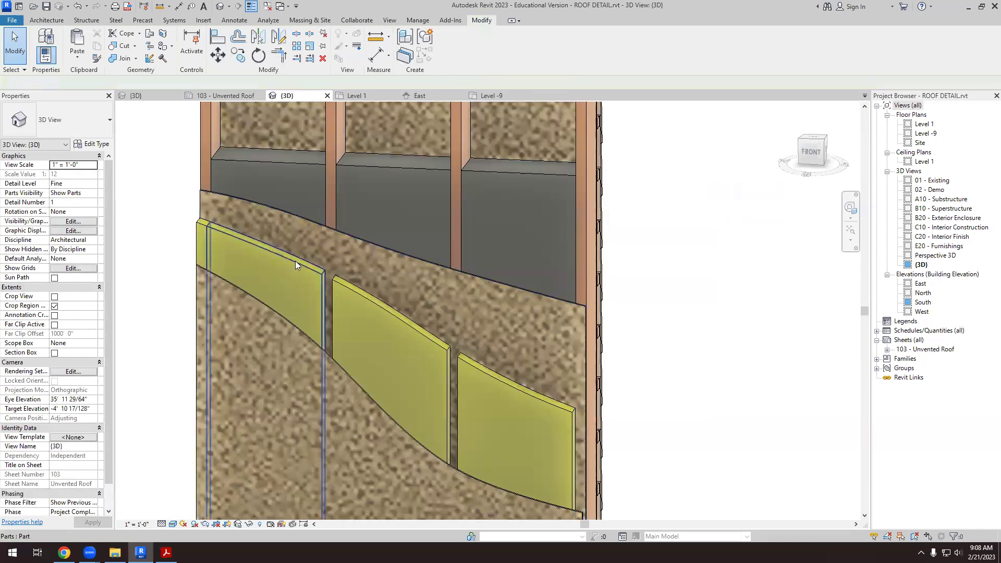
# - Hide the insulation strip at the wall's left edge as an element in the 3D view
pyautogui.click(199, 230)
pyautogui.rightClick(200, 231)
pyautogui.moveTo(261, 282)
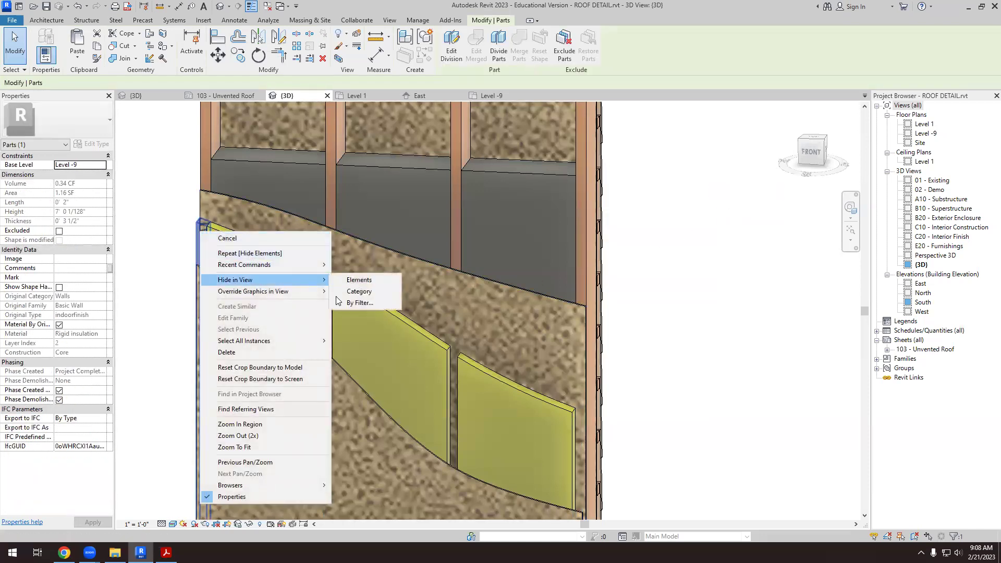
pyautogui.click(352, 282)
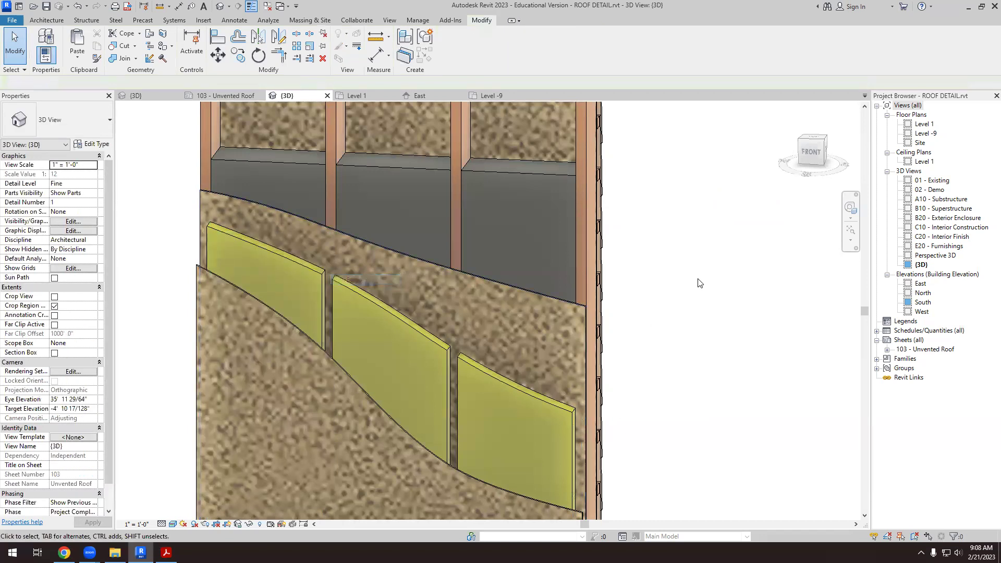
# - Examine the gaps between the insulation panels on the layered wall from an angled 3D view
pyautogui.scroll(-1, 465, 268)
pyautogui.scroll(-6, 465, 268)
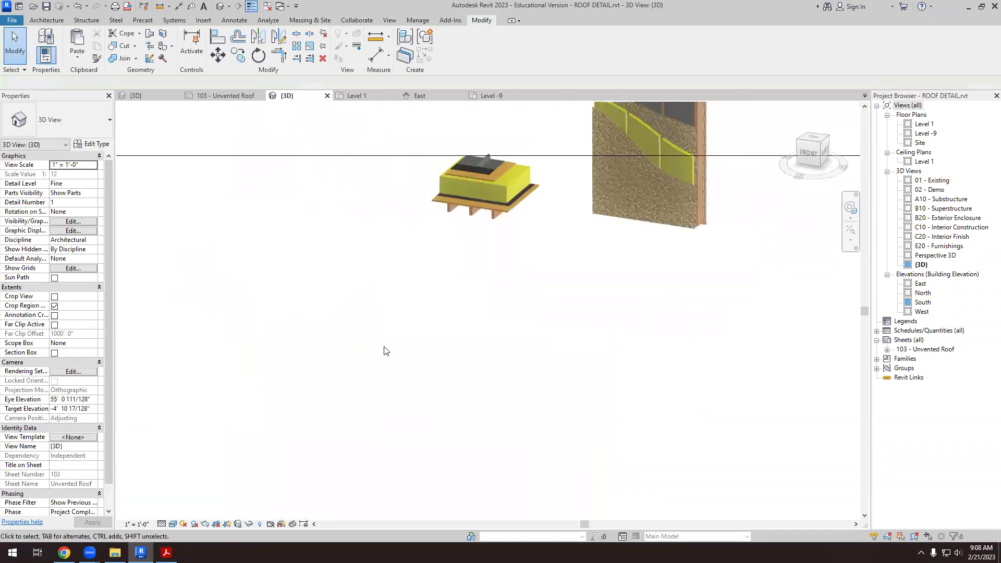
pyautogui.click(538, 232)
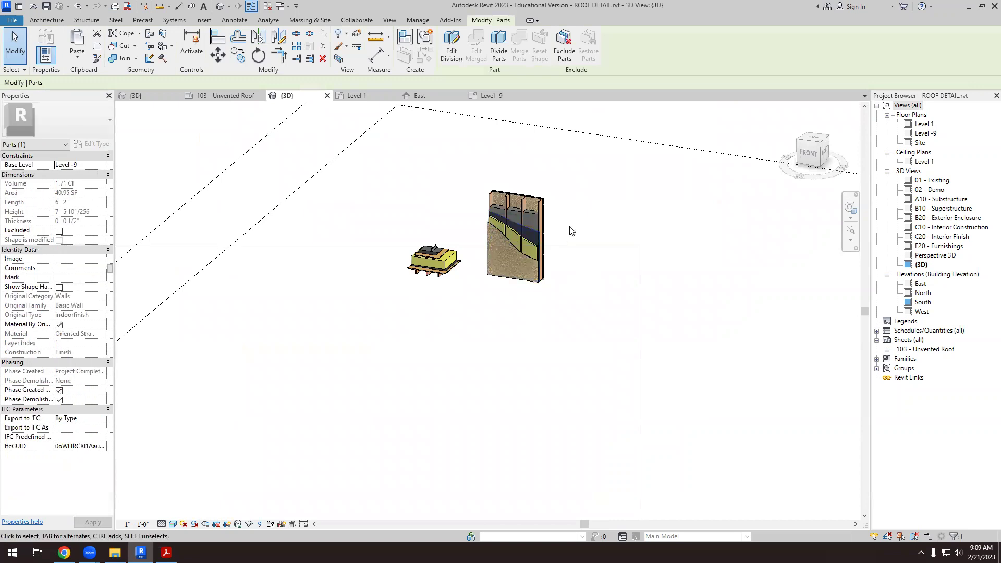
pyautogui.scroll(1, 574, 230)
pyautogui.keyDown('shift'); pyautogui.moveTo(551, 276); pyautogui.dragTo(516, 219, button='middle'); pyautogui.keyUp('shift')
pyautogui.scroll(3, 516, 218)
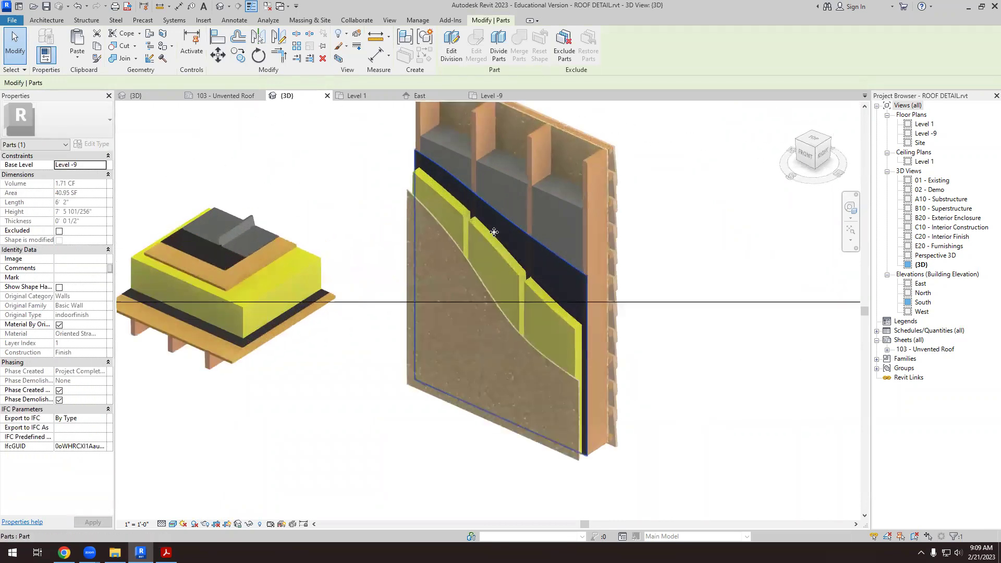
pyautogui.click(692, 222)
pyautogui.scroll(4, 492, 300)
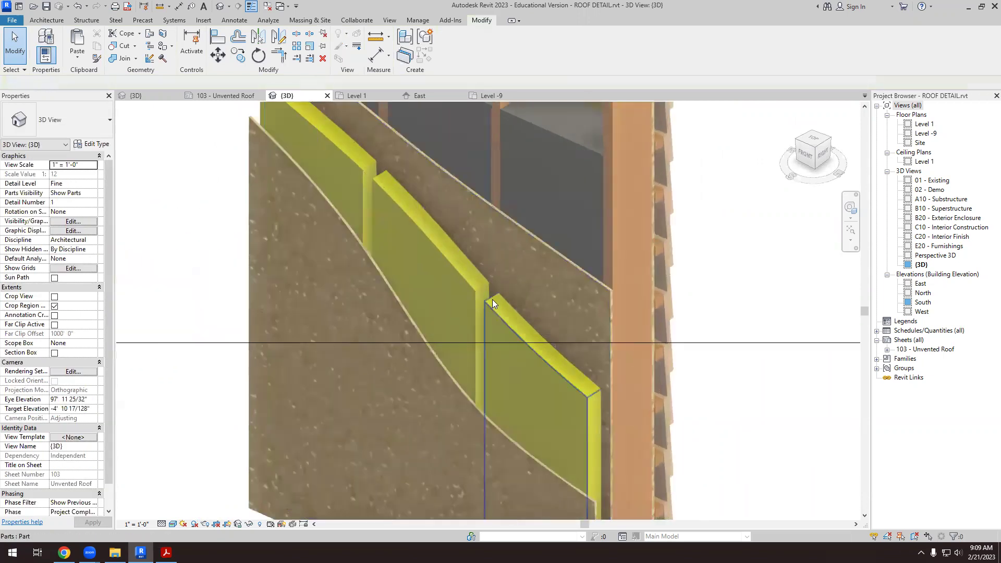
pyautogui.scroll(-3, 532, 310)
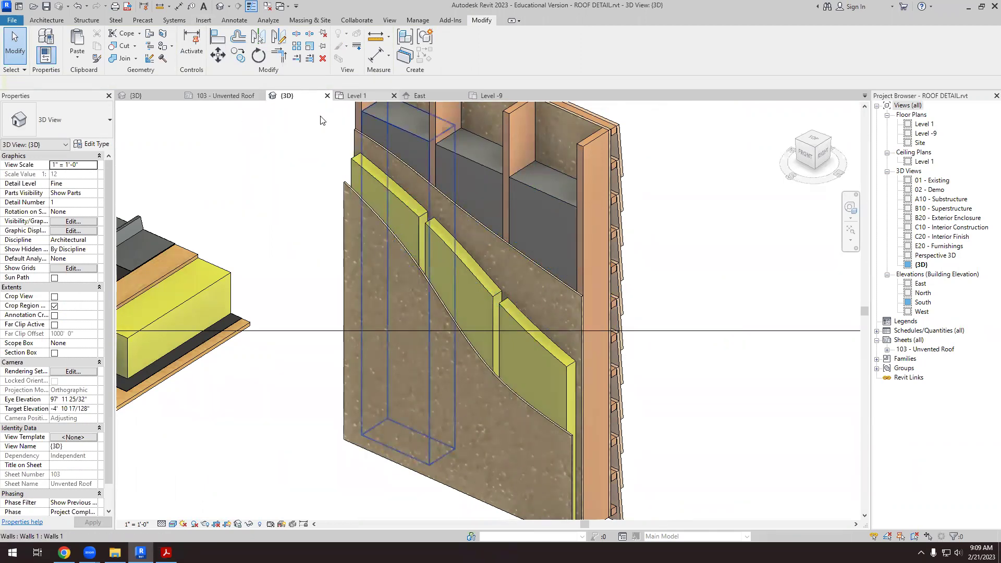
# - In the Level 1 floor plan, change the visual style and reveal the hidden elements
pyautogui.click(356, 95)
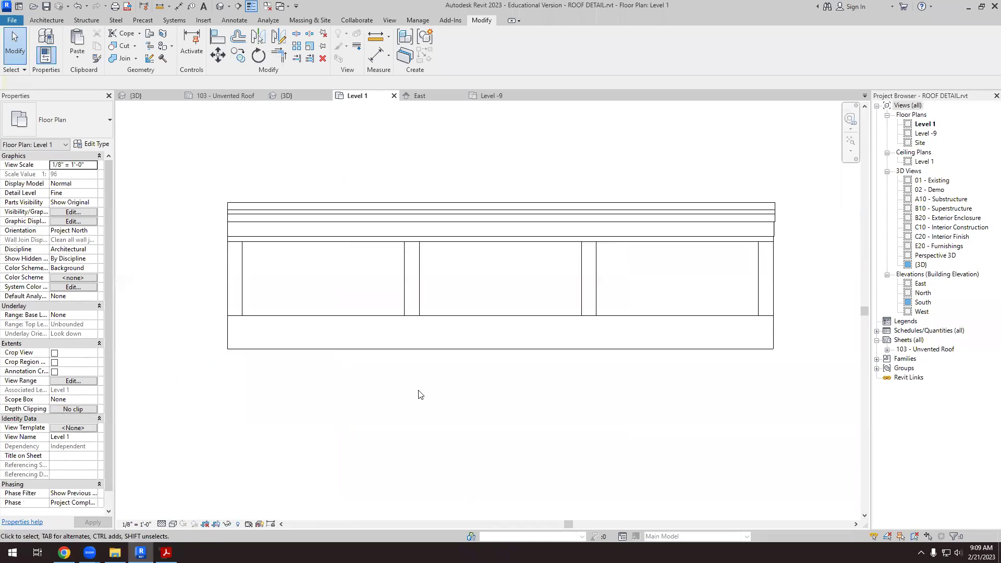
pyautogui.click(174, 525)
pyautogui.click(177, 510)
pyautogui.click(237, 525)
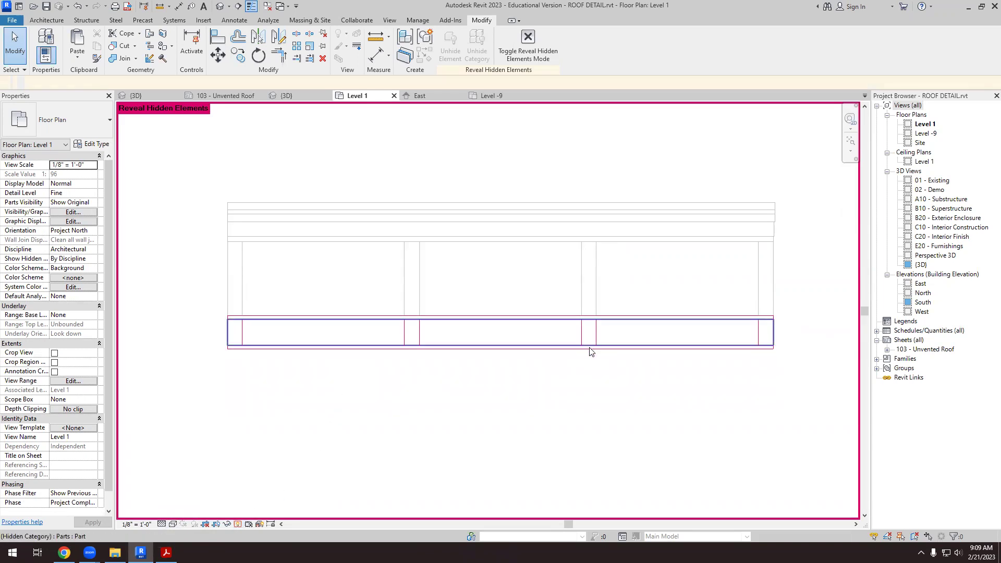
pyautogui.moveTo(488, 367); pyautogui.dragTo(466, 365)
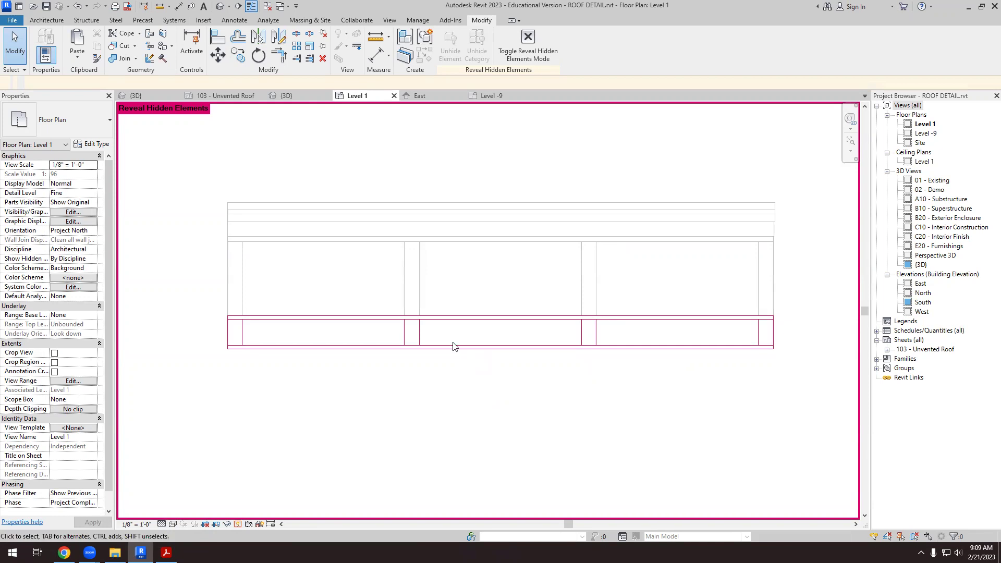
# - Unhide the Parts category in the Level 1 plan and leave the Reveal Hidden Elements mode
pyautogui.click(410, 345)
pyautogui.rightClick(410, 345)
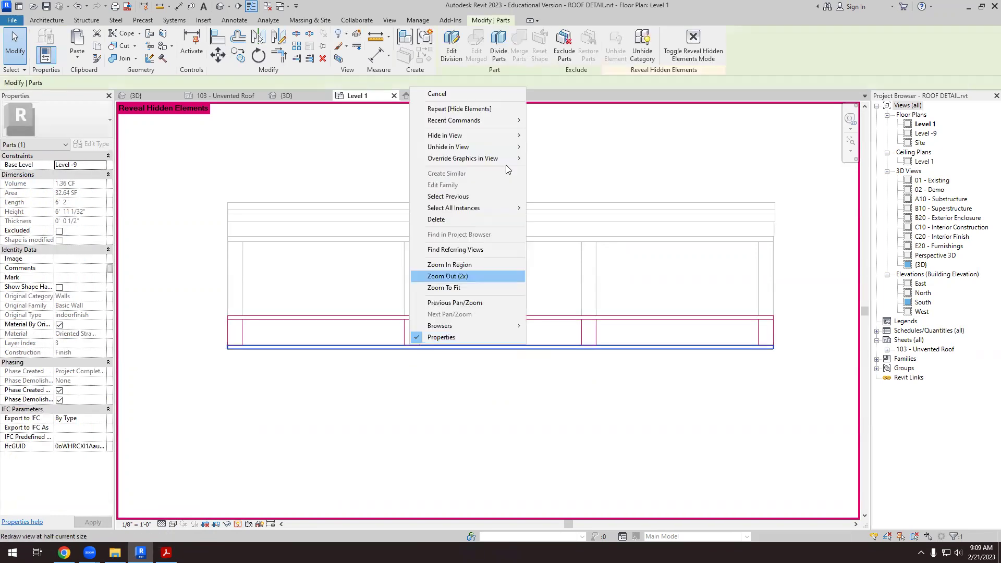
pyautogui.click(554, 156)
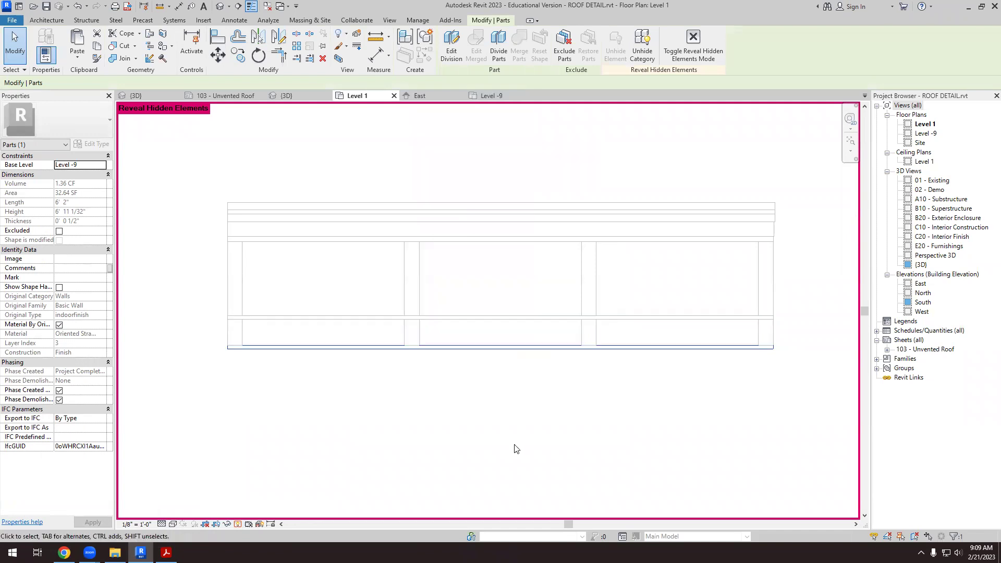
pyautogui.click(509, 438)
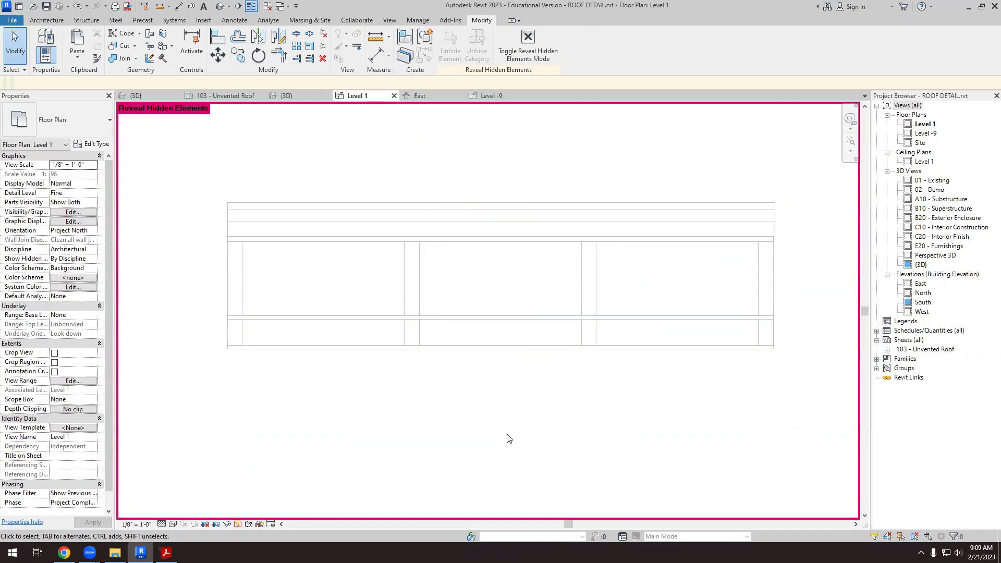
pyautogui.click(239, 524)
# - Create an in-place model in the Walls family category, accepting the suggested name
pyautogui.scroll(3, 412, 345)
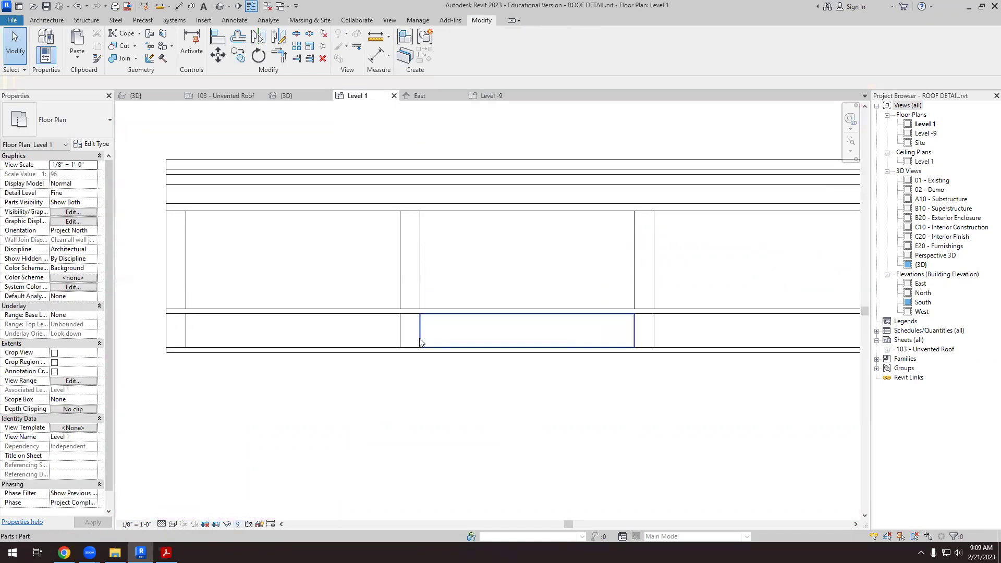
pyautogui.scroll(2, 399, 319)
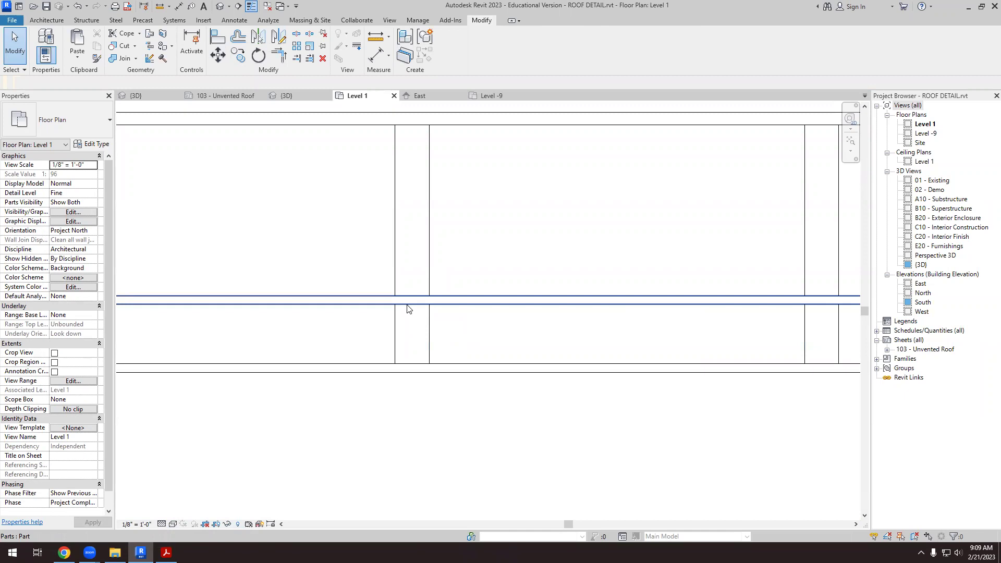
pyautogui.scroll(-3, 443, 371)
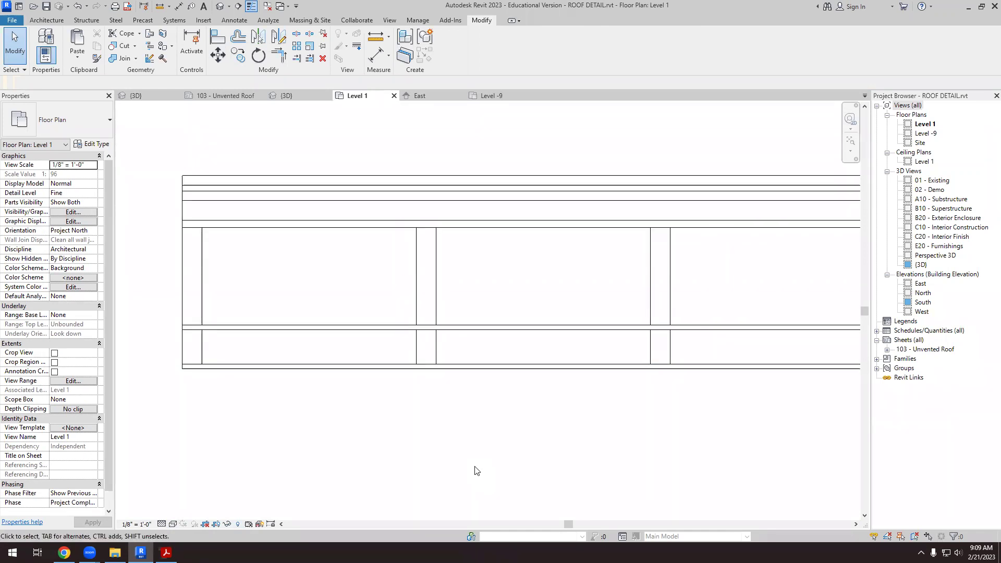
pyautogui.click(49, 20)
pyautogui.click(123, 56)
pyautogui.click(133, 99)
pyautogui.scroll(-15, 459, 266)
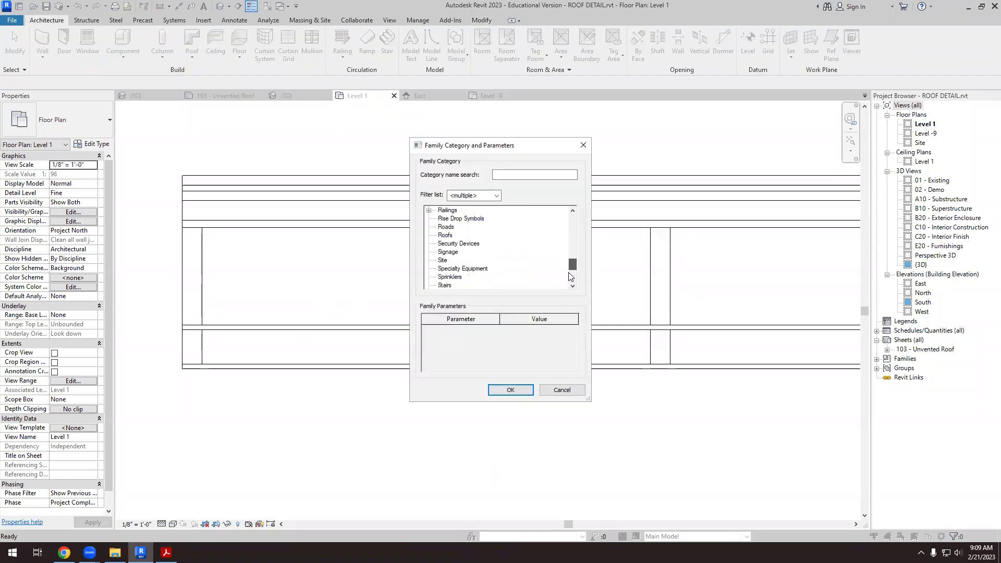
pyautogui.click(515, 392)
pyautogui.click(495, 294)
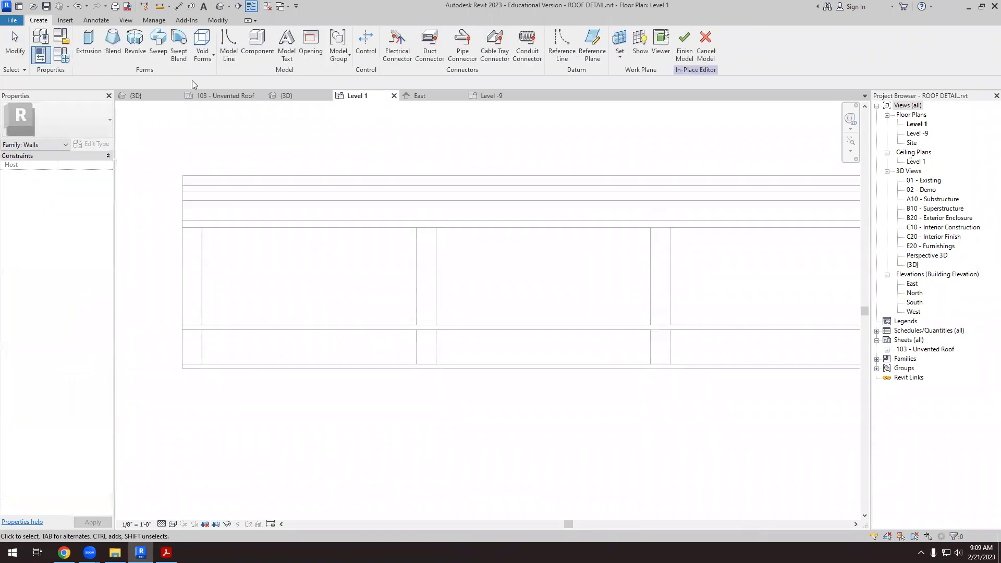
# - Start an extrusion and set its work plane to Level : Level -9
pyautogui.click(88, 43)
pyautogui.scroll(2, 414, 345)
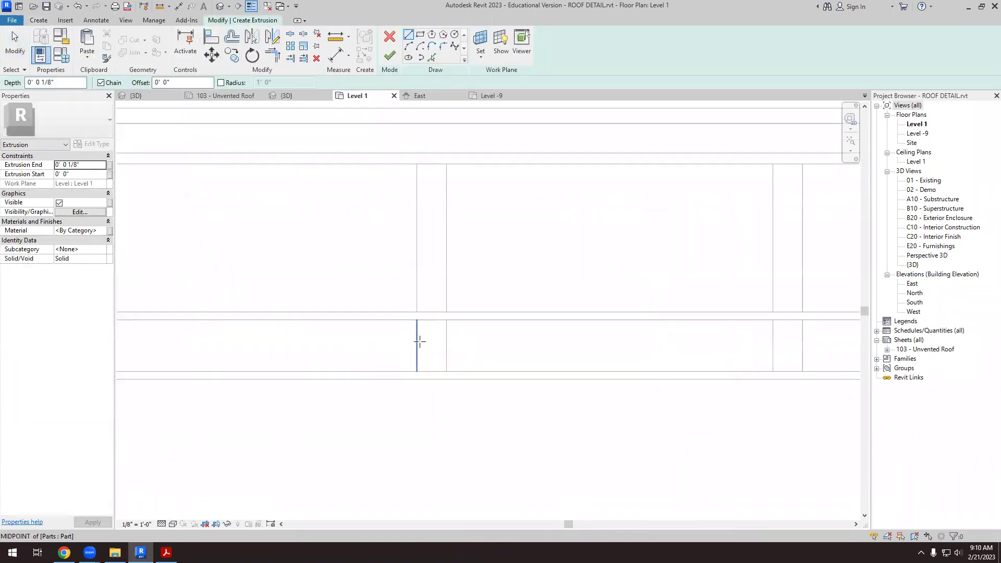
pyautogui.click(480, 55)
pyautogui.click(500, 78)
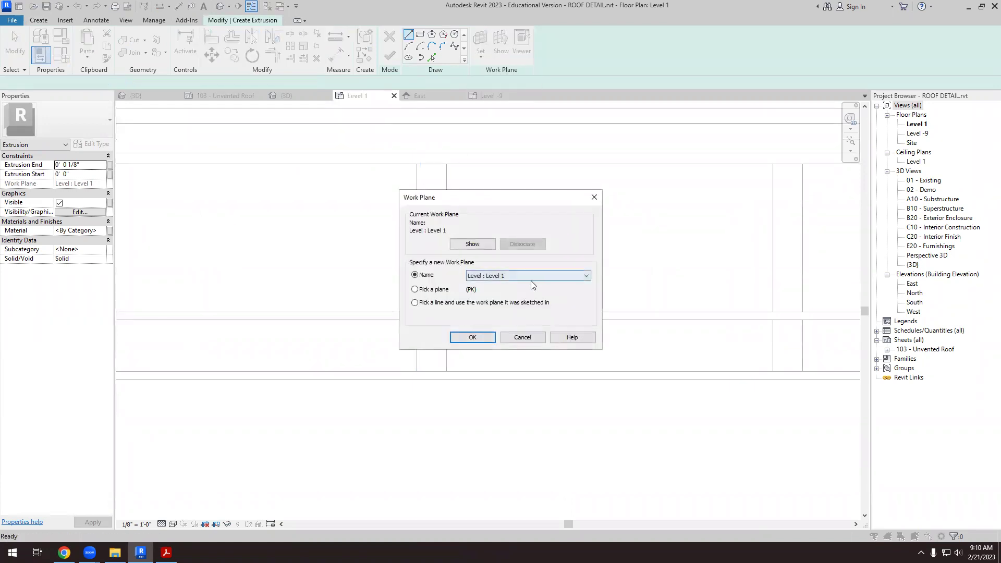
pyautogui.click(589, 281)
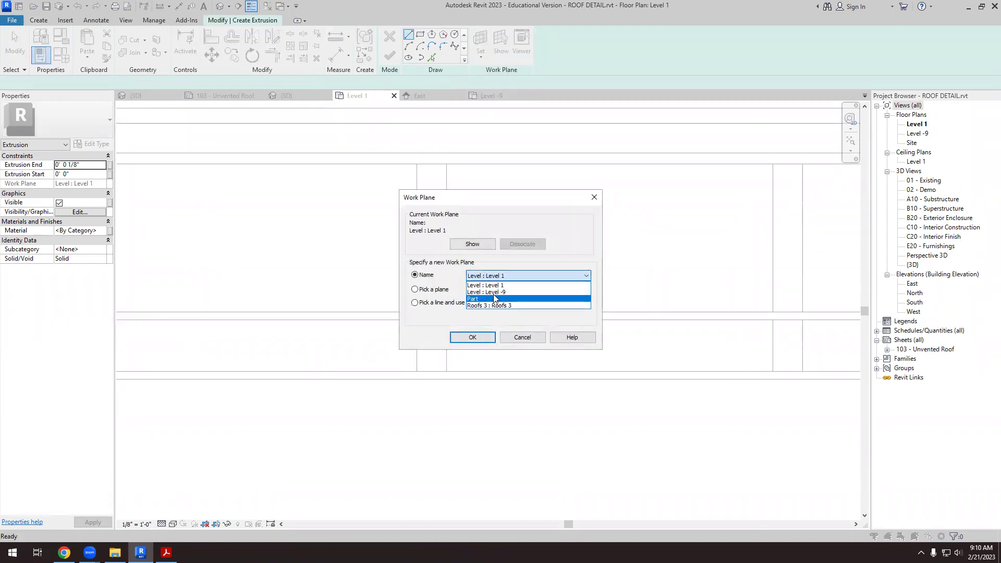
pyautogui.click(490, 300)
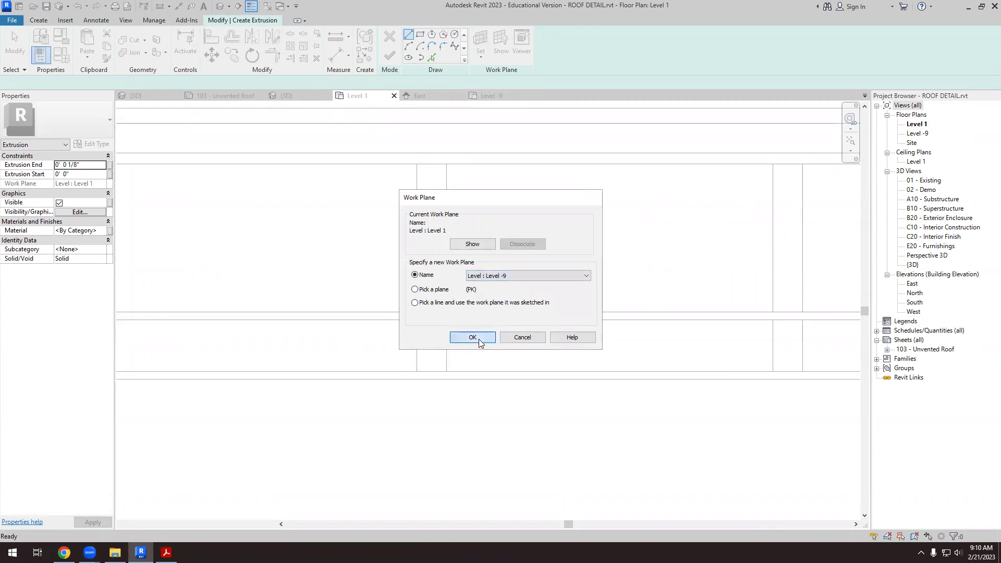
pyautogui.click(479, 339)
# - Sketch a rectangle filling the gap in the insulation layer at the second stud, and finish the extrusion and the in-place model
pyautogui.click(420, 35)
pyautogui.click(417, 320)
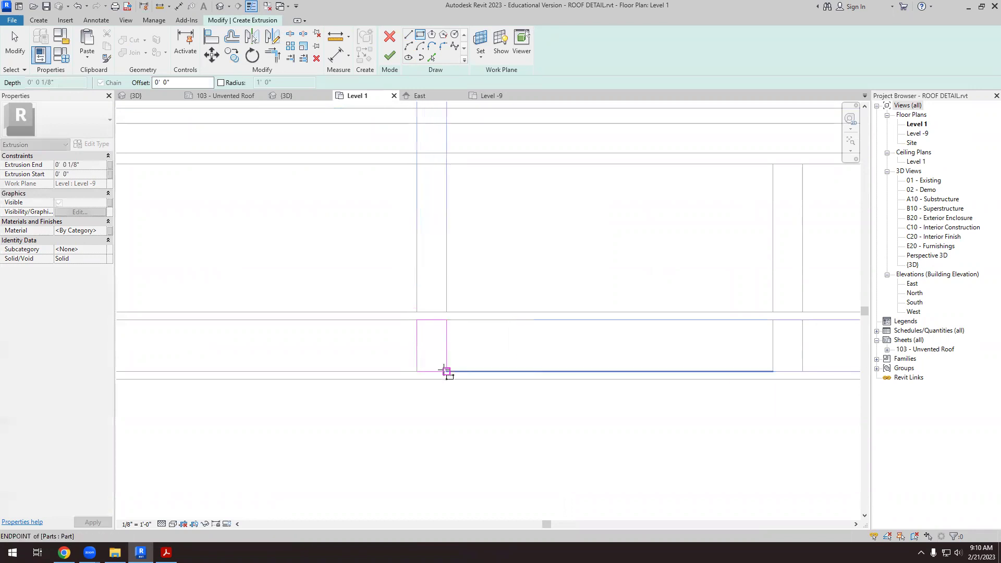
pyautogui.click(446, 371)
pyautogui.click(390, 56)
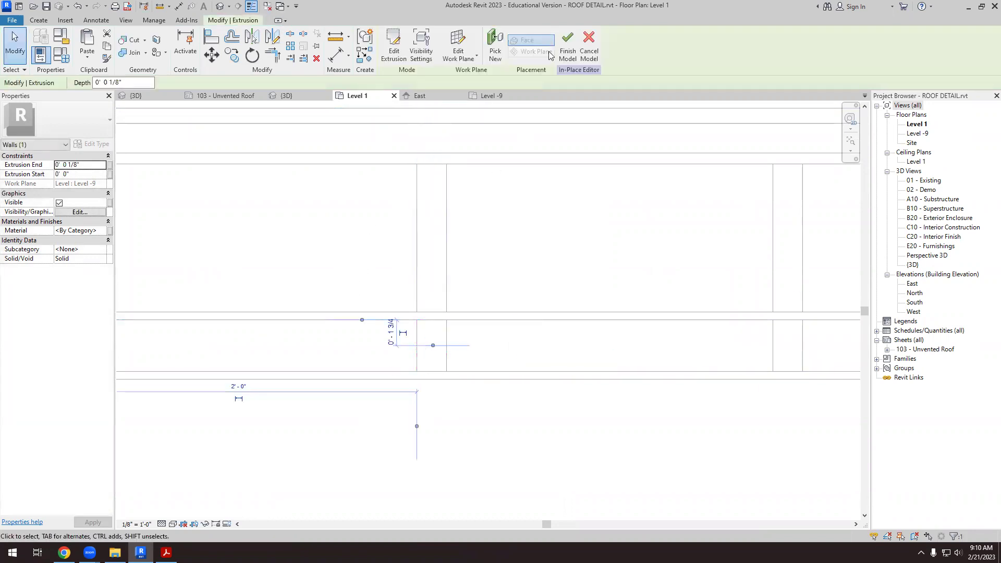
# - In the 3D view, select the new in-place member at the wall's underside and stretch its upper end upward
pyautogui.click(285, 95)
pyautogui.scroll(-2, 386, 342)
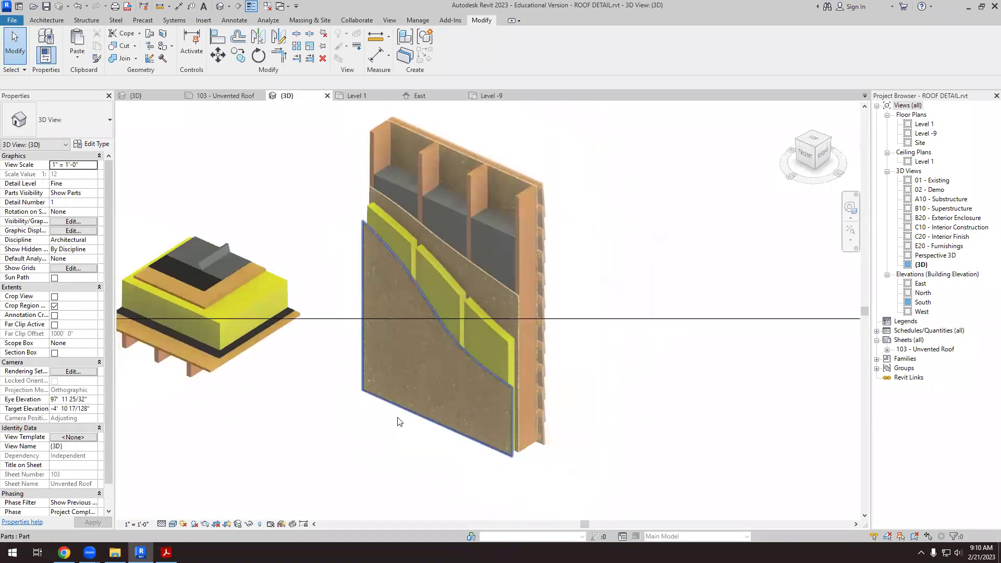
pyautogui.keyDown('shift'); pyautogui.moveTo(417, 485); pyautogui.dragTo(421, 462, button='middle'); pyautogui.keyUp('shift')
pyautogui.scroll(5, 427, 449)
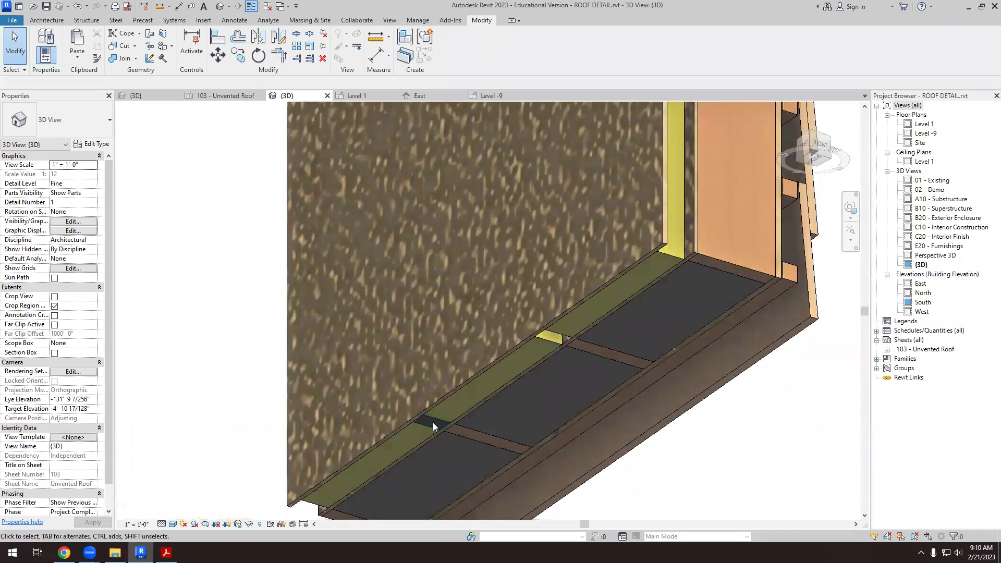
pyautogui.click(432, 434)
pyautogui.scroll(-3, 433, 435)
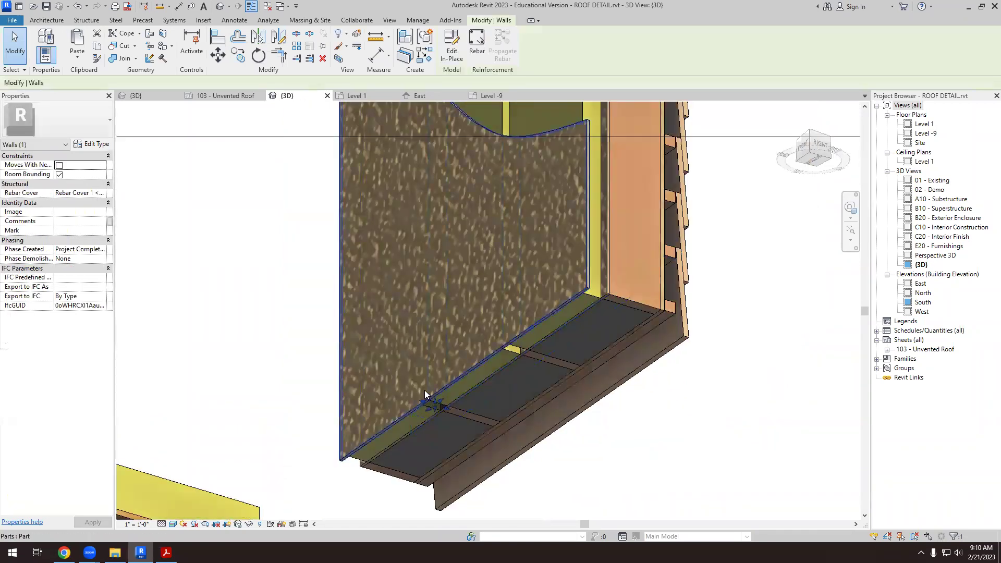
pyautogui.scroll(5, 443, 433)
pyautogui.moveTo(450, 434); pyautogui.dragTo(446, 365)
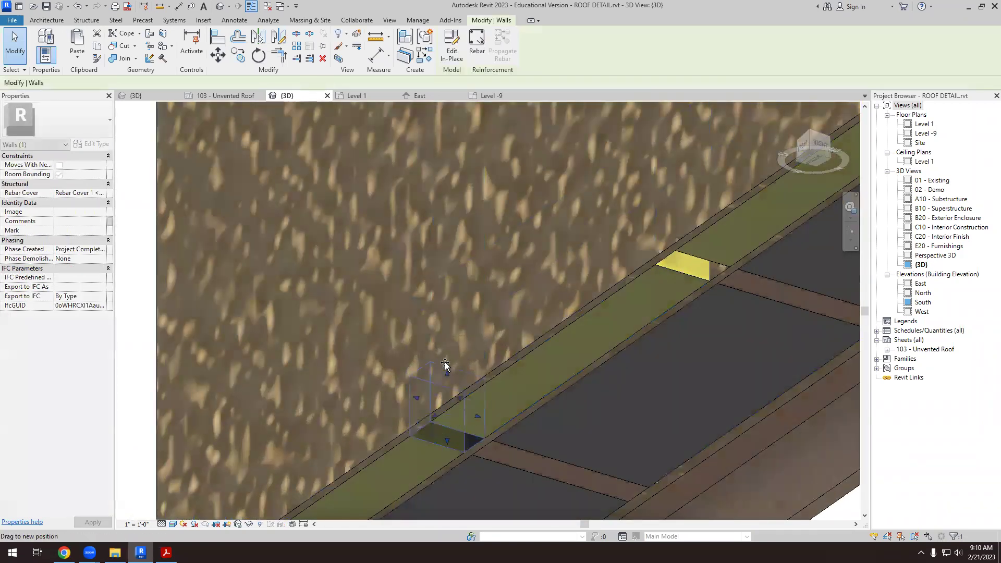
pyautogui.moveTo(446, 259); pyautogui.dragTo(446, 286)
# - Stretch the member's upper end to just above the insulation's cut edge, for an extrusion about 7' 3 1/2" tall
pyautogui.scroll(-6, 446, 286)
pyautogui.keyDown('shift'); pyautogui.moveTo(552, 451); pyautogui.dragTo(633, 459, button='middle'); pyautogui.keyUp('shift')
pyautogui.scroll(4, 464, 386)
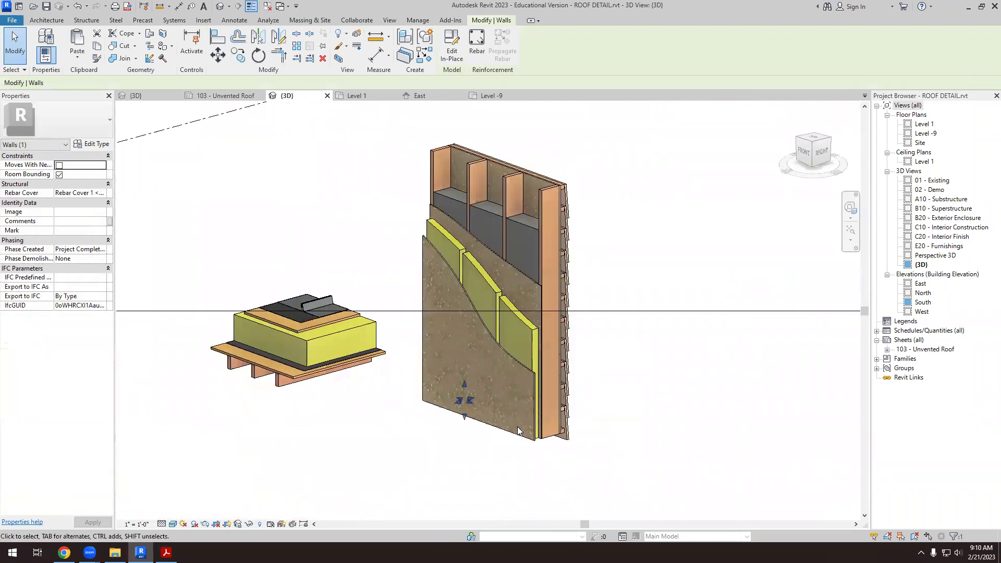
pyautogui.moveTo(462, 382); pyautogui.dragTo(463, 169)
pyautogui.click(670, 229)
pyautogui.keyDown('shift'); pyautogui.moveTo(677, 251); pyautogui.dragTo(704, 277, button='middle'); pyautogui.keyUp('shift')
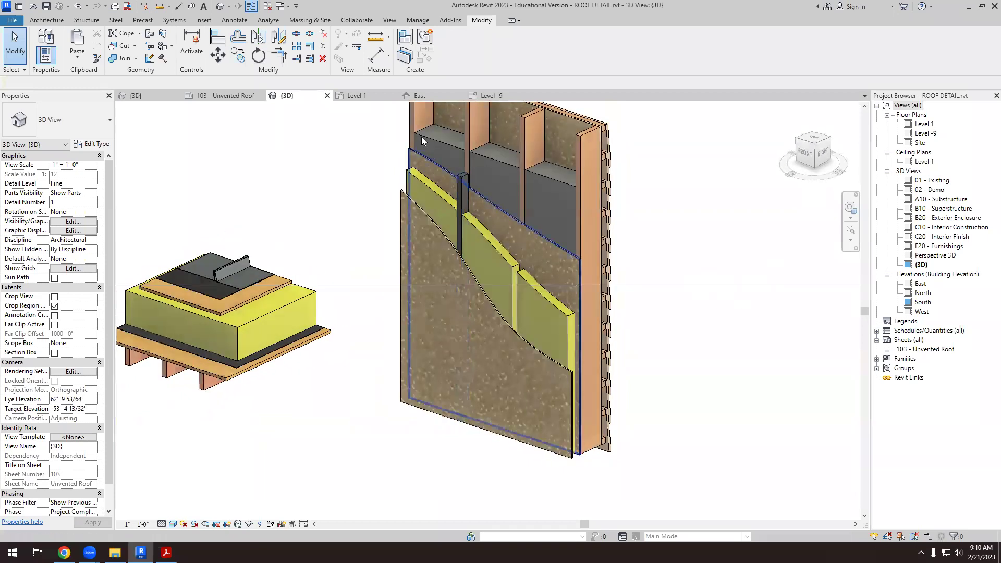
# - Edit the in-place member, assign the Softwood, Lumber material to its extrusion, and finish the model
pyautogui.scroll(2, 422, 141)
pyautogui.doubleClick(480, 203)
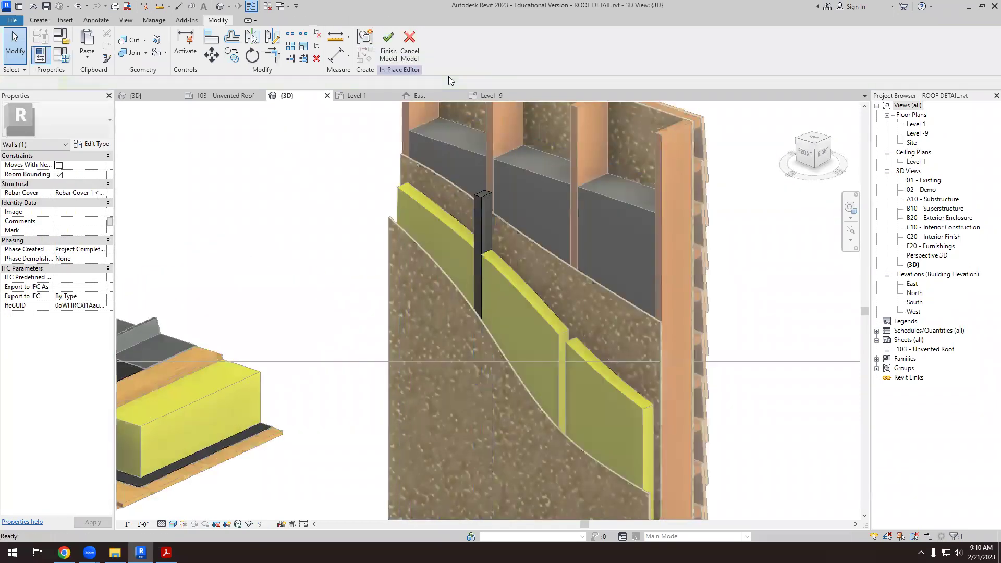
pyautogui.click(483, 224)
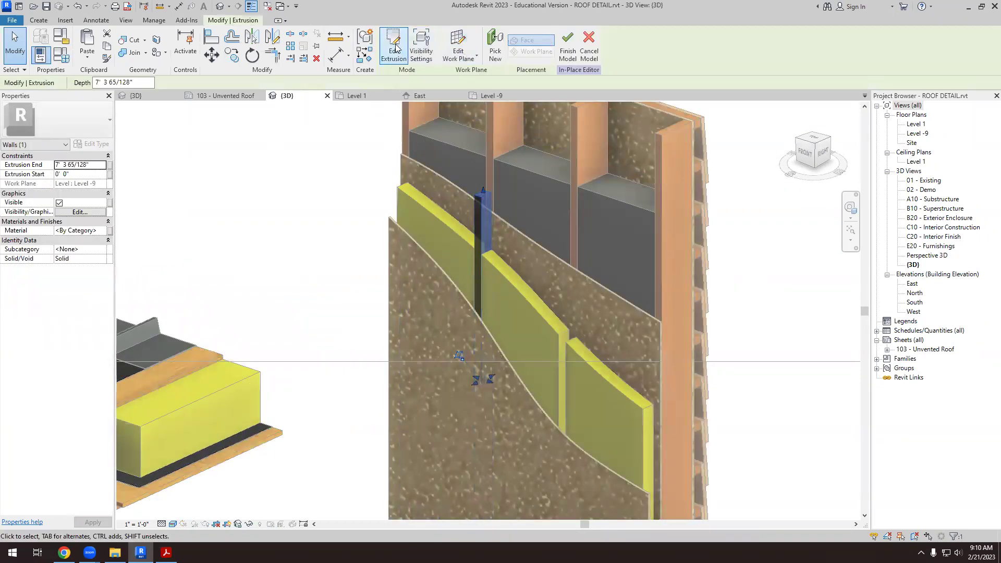
pyautogui.click(100, 232)
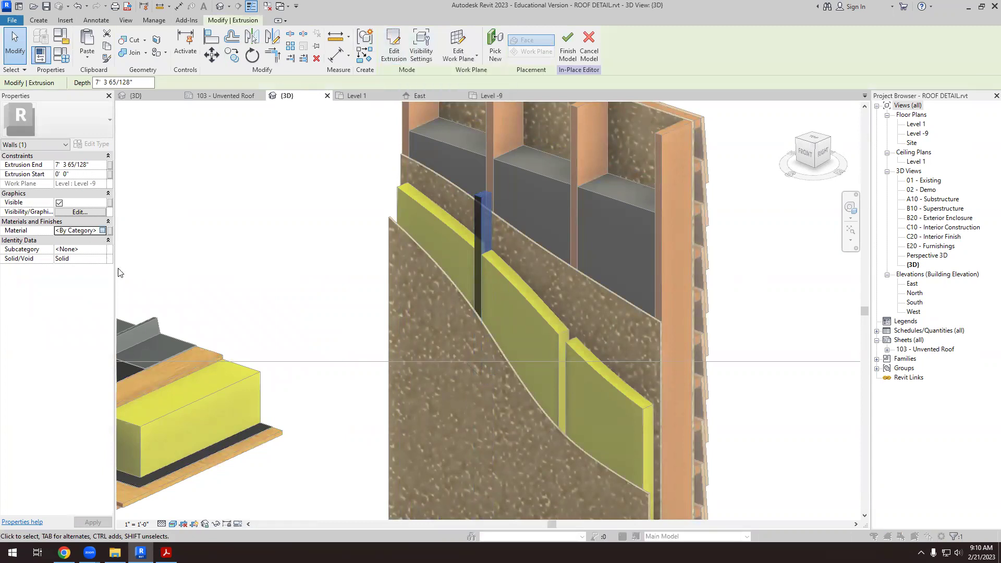
pyautogui.click(102, 231)
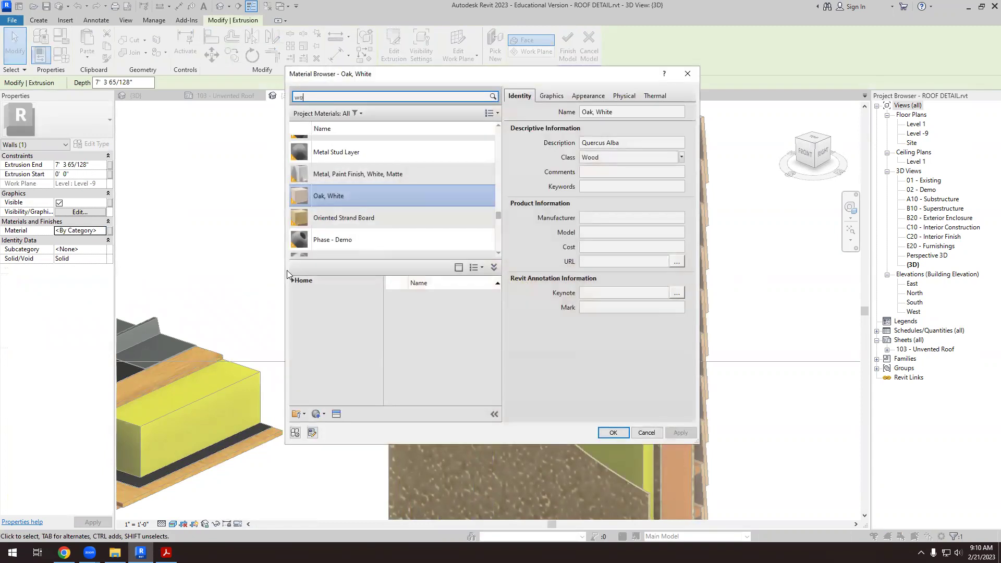
pyautogui.scroll(-3, 357, 215)
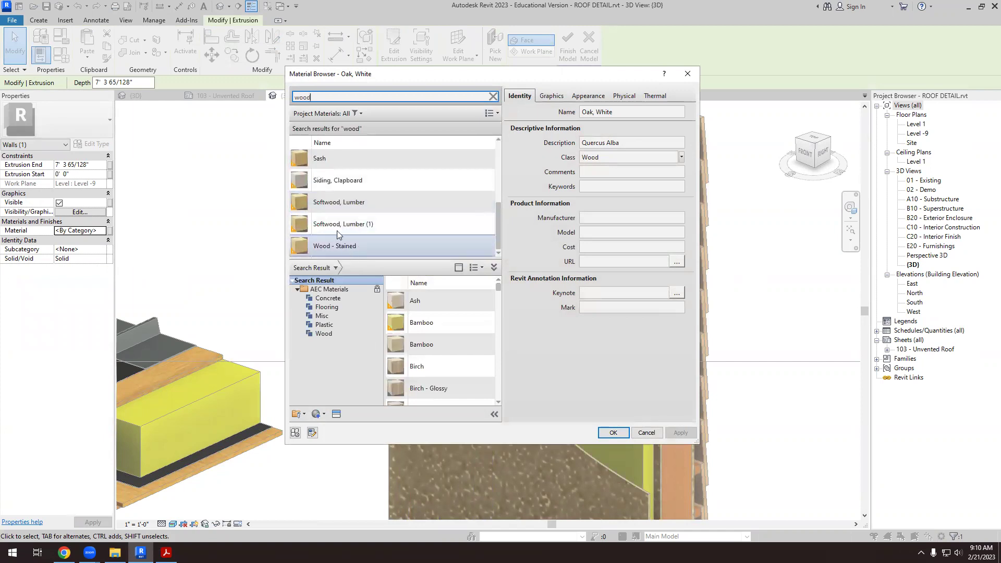
pyautogui.click(336, 205)
pyautogui.click(618, 435)
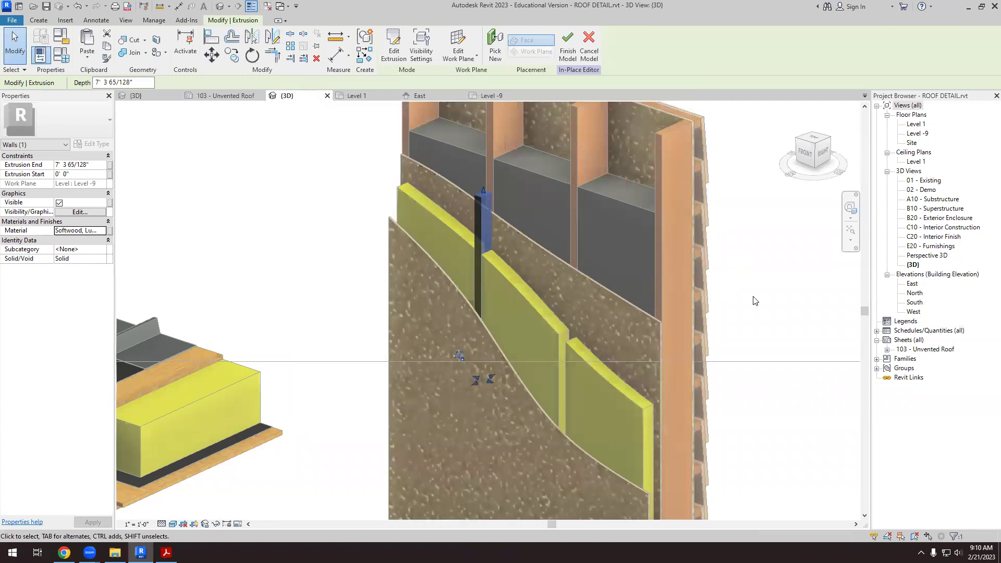
pyautogui.click(567, 48)
# - In the Level 1 plan, copy the softwood member with the Multiple option to the other three stud positions
pyautogui.keyDown('shift'); pyautogui.moveTo(586, 300); pyautogui.dragTo(584, 344, button='middle'); pyautogui.keyUp('shift')
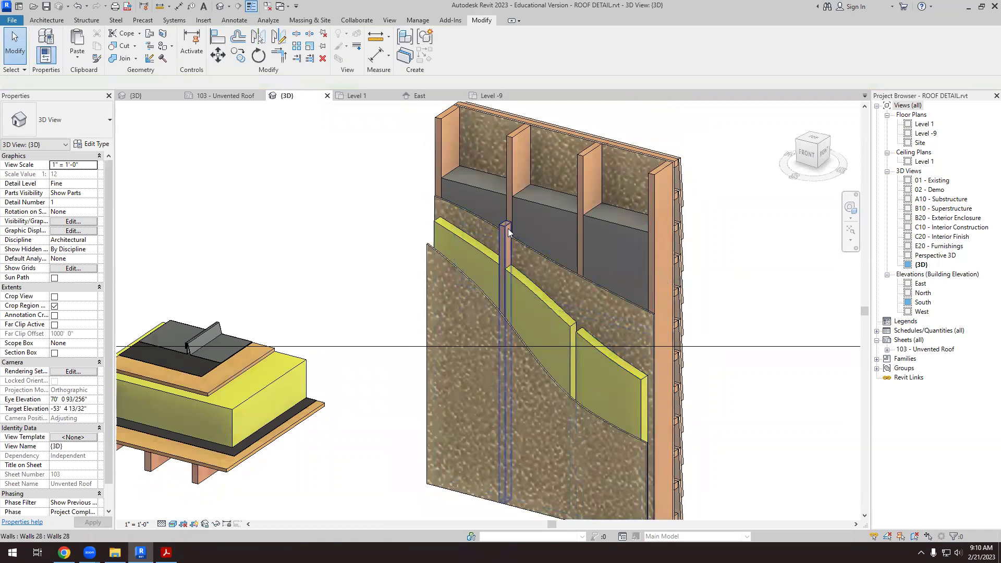
pyautogui.click(505, 245)
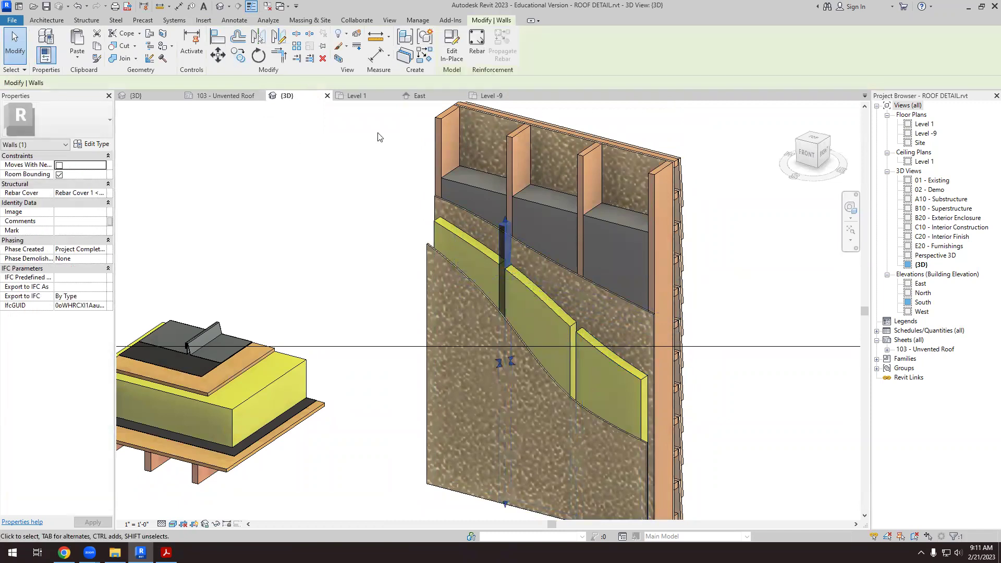
pyautogui.click(356, 95)
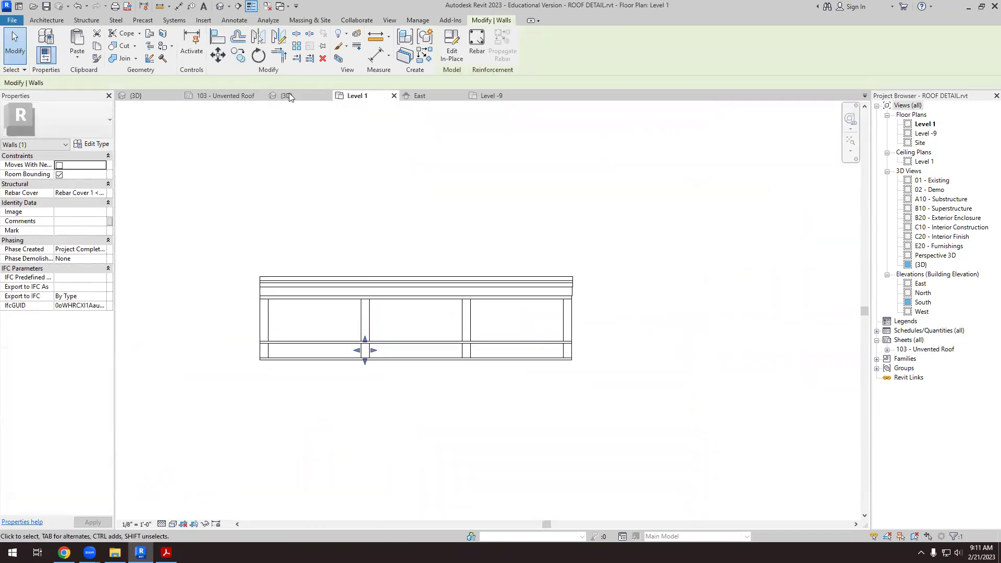
pyautogui.click(239, 55)
pyautogui.scroll(3, 382, 339)
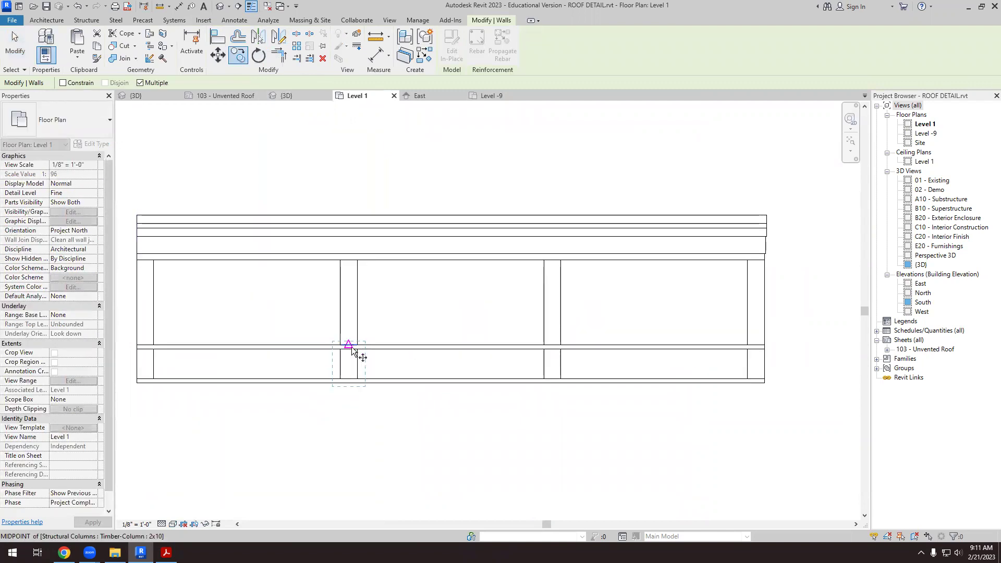
pyautogui.click(356, 349)
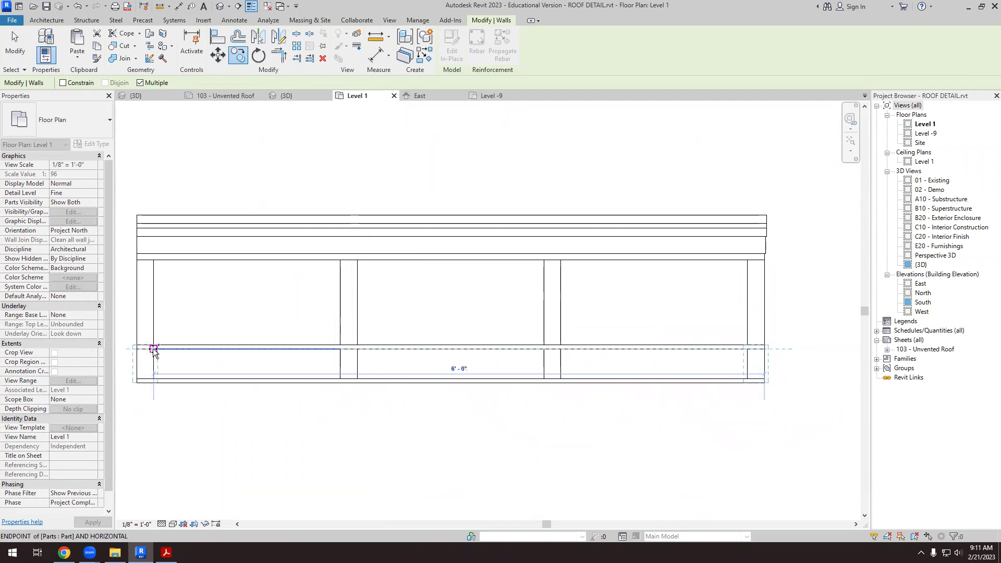
pyautogui.click(286, 96)
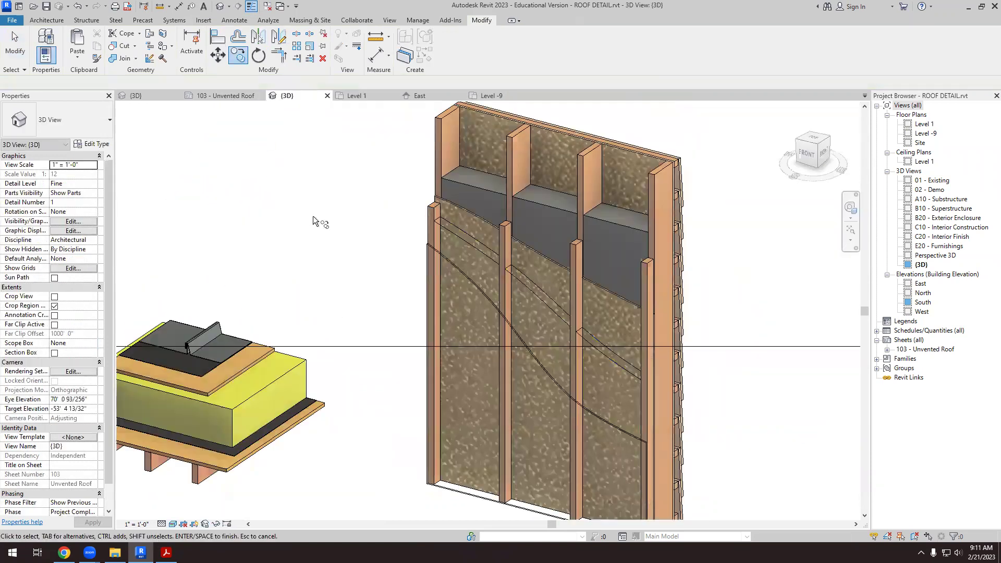
pyautogui.press('Escape')
# - Refresh the 3D view's display by switching to an untextured visual style and back to a textured one
pyautogui.scroll(-1, 717, 330)
pyautogui.click(725, 339)
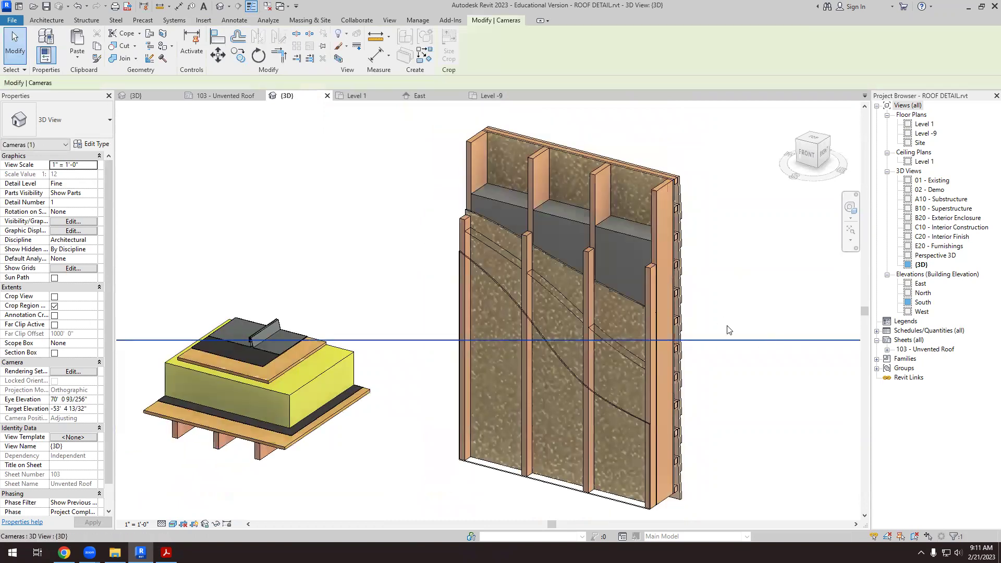
pyautogui.scroll(2, 729, 329)
pyautogui.scroll(-1, 651, 376)
pyautogui.scroll(1, 574, 417)
pyautogui.scroll(-1, 555, 433)
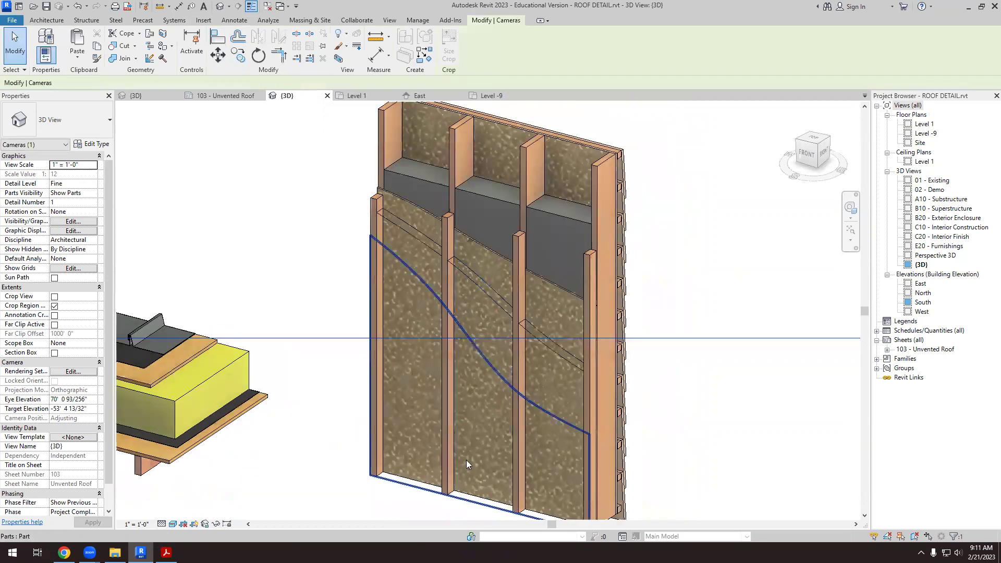
pyautogui.press('Escape')
pyautogui.scroll(-3, 411, 350)
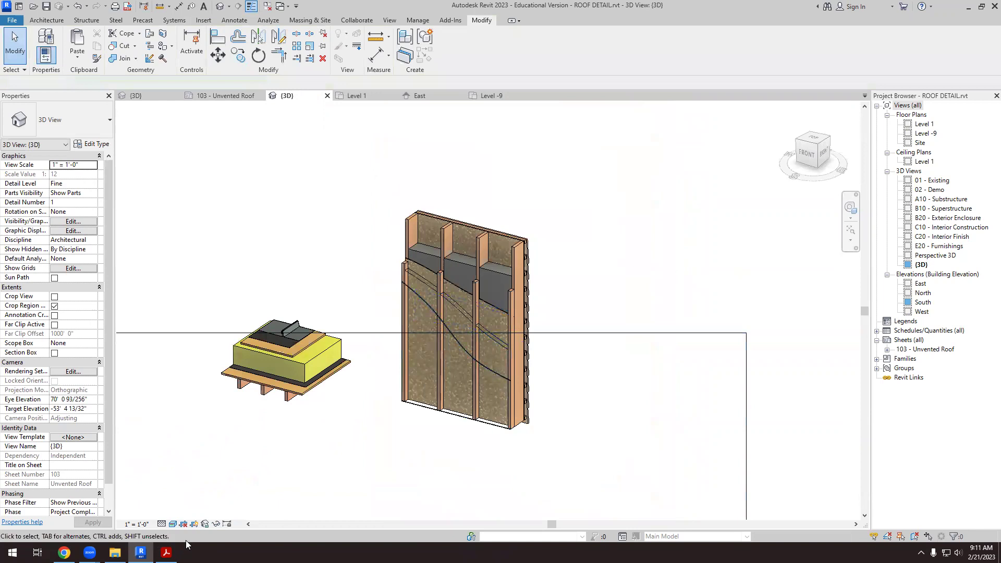
pyautogui.click(175, 525)
pyautogui.click(190, 493)
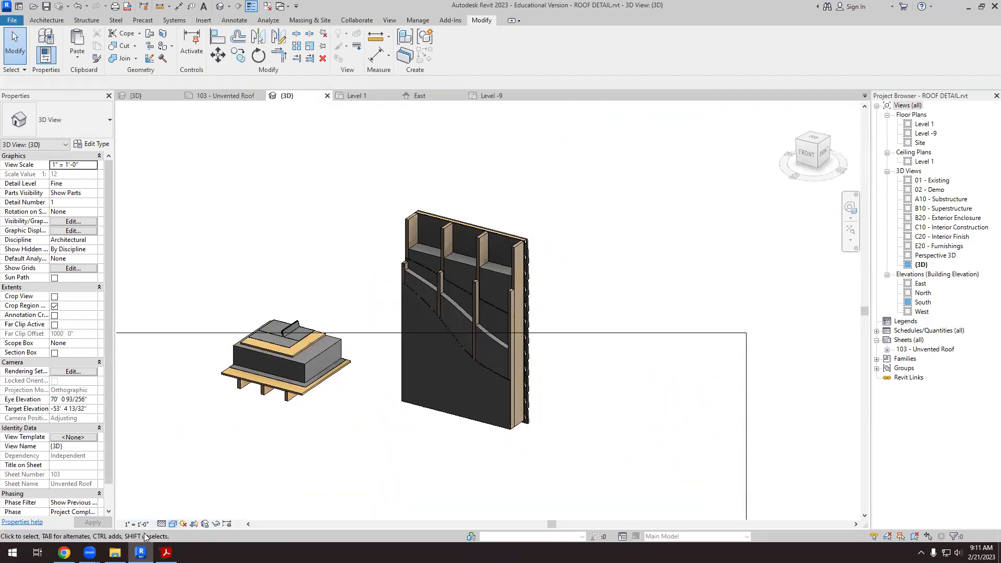
pyautogui.click(172, 525)
pyautogui.click(193, 518)
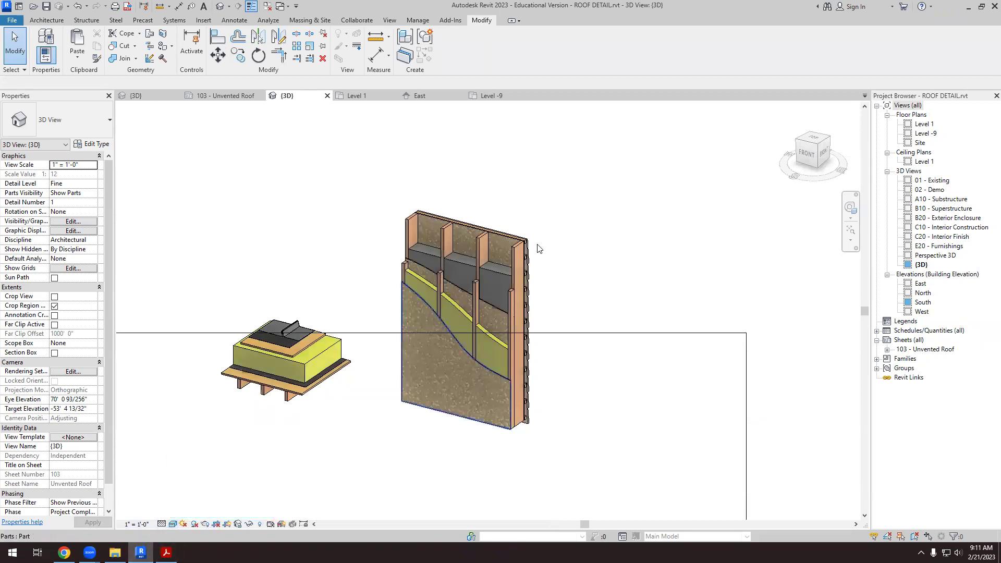
# - Examine the wall's layers around the new members, checking the finish board, the insulation panel nearest the corner and the third softwood member
pyautogui.scroll(2, 545, 209)
pyautogui.scroll(2, 600, 310)
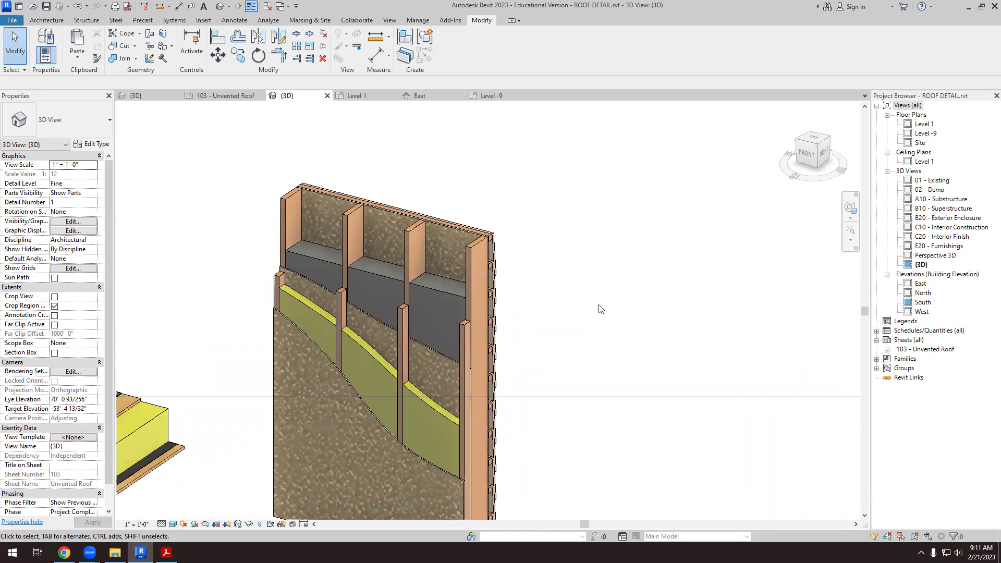
pyautogui.scroll(3, 422, 270)
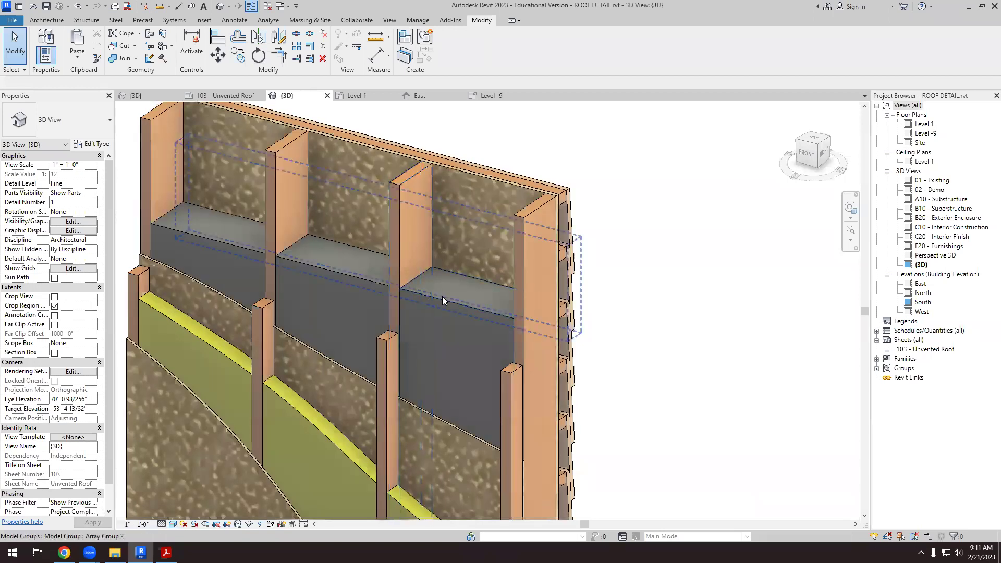
pyautogui.scroll(-4, 443, 297)
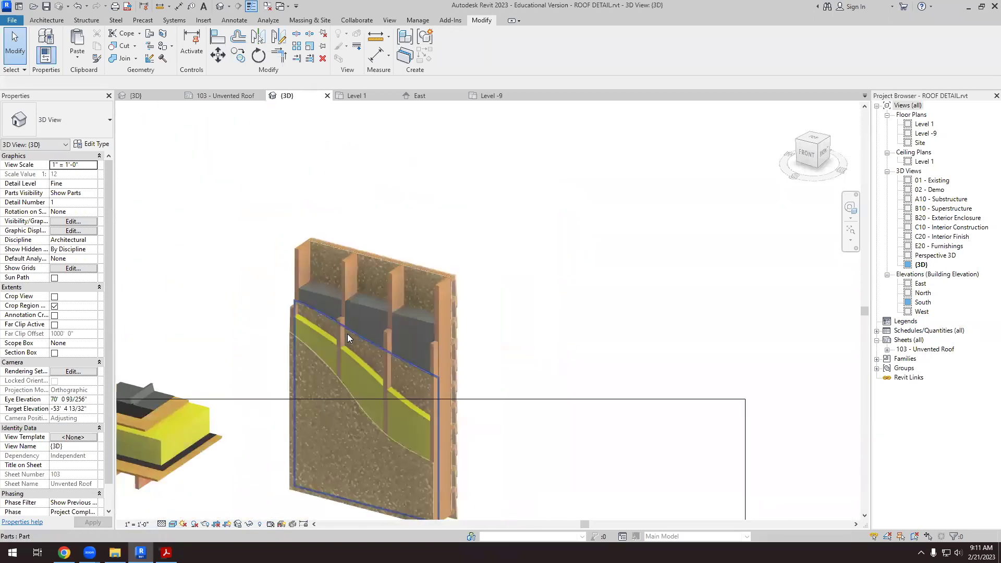
pyautogui.scroll(-1, 347, 338)
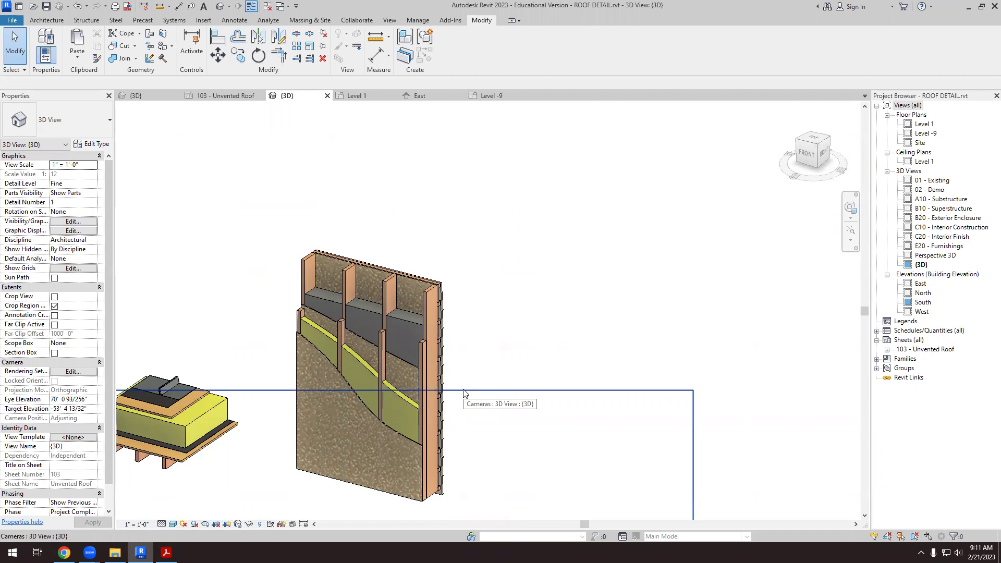
pyautogui.scroll(3, 362, 402)
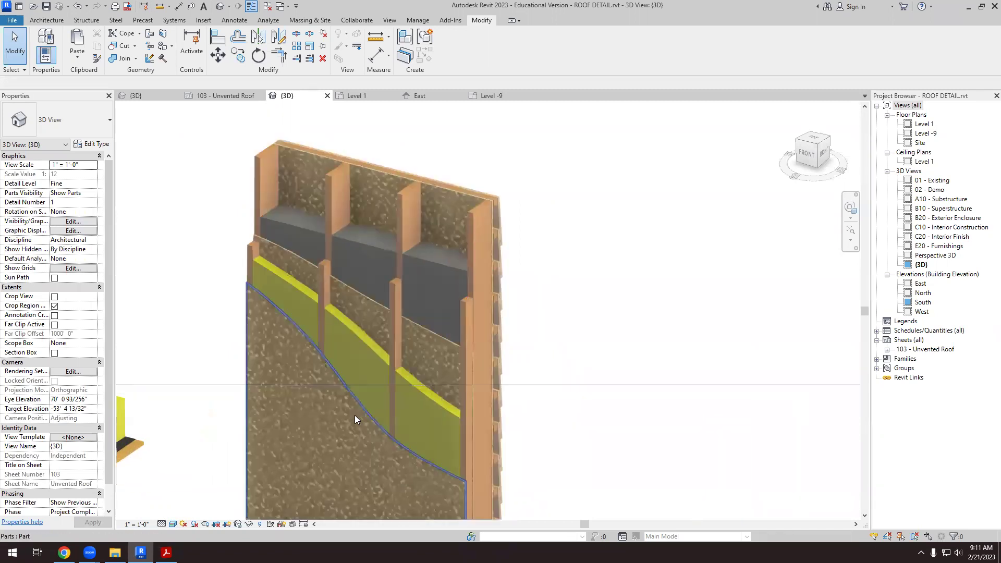
pyautogui.click(355, 420)
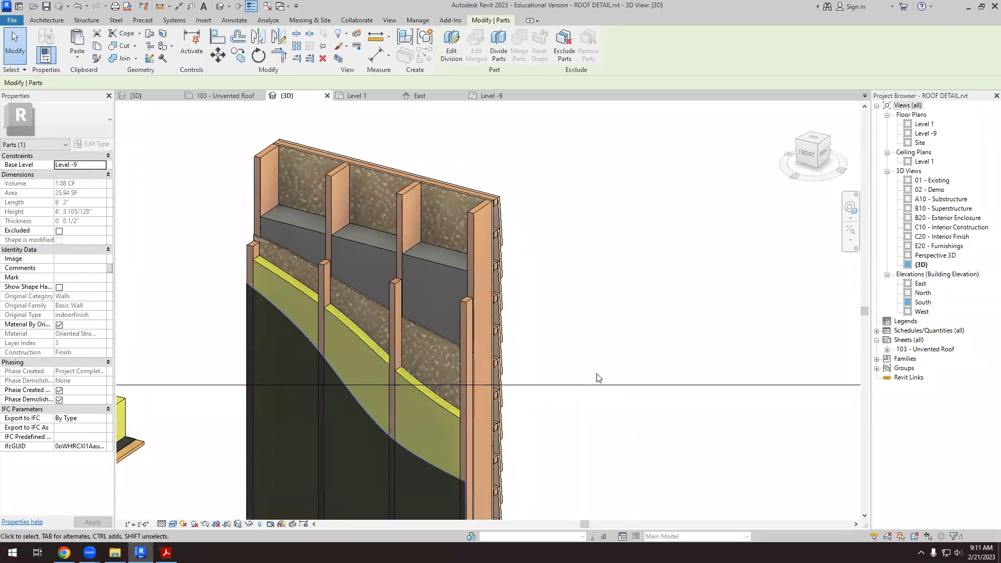
pyautogui.click(599, 378)
pyautogui.click(418, 396)
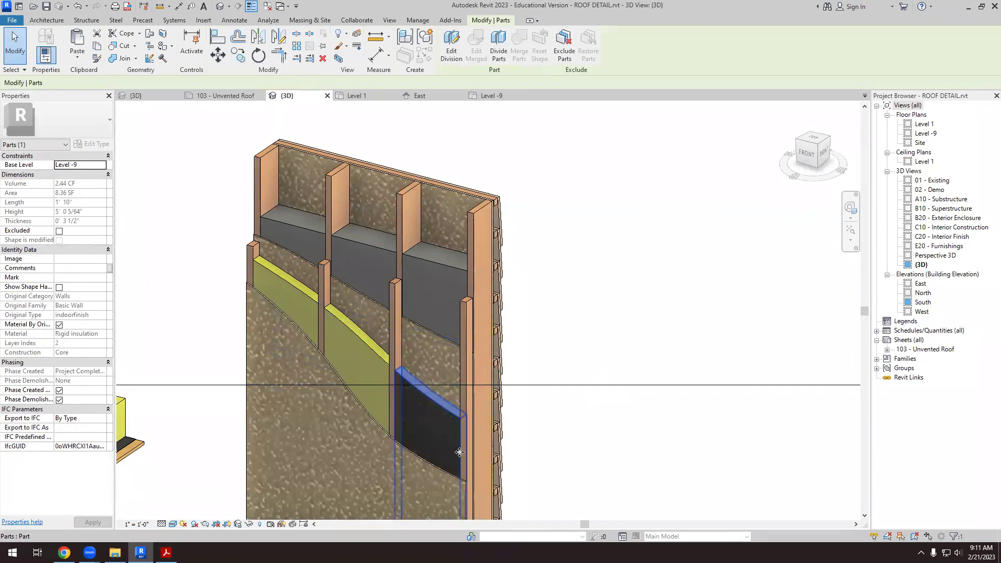
pyautogui.press('Delete')
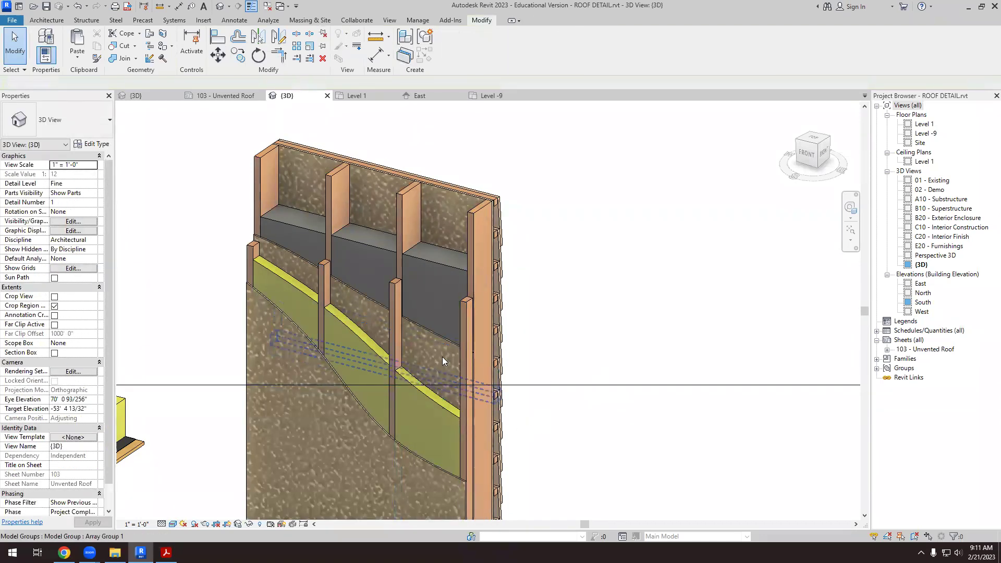
pyautogui.click(394, 327)
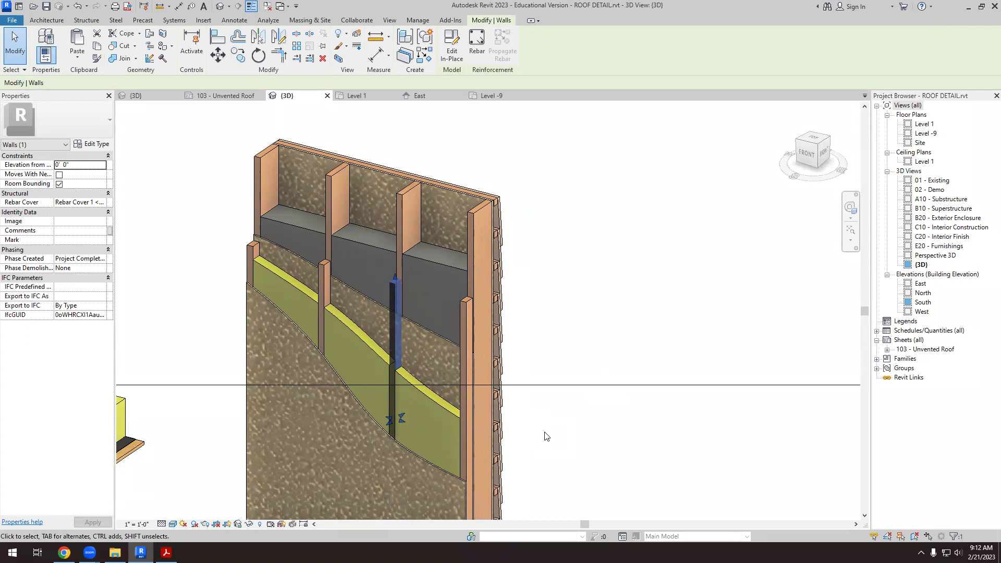
pyautogui.click(635, 357)
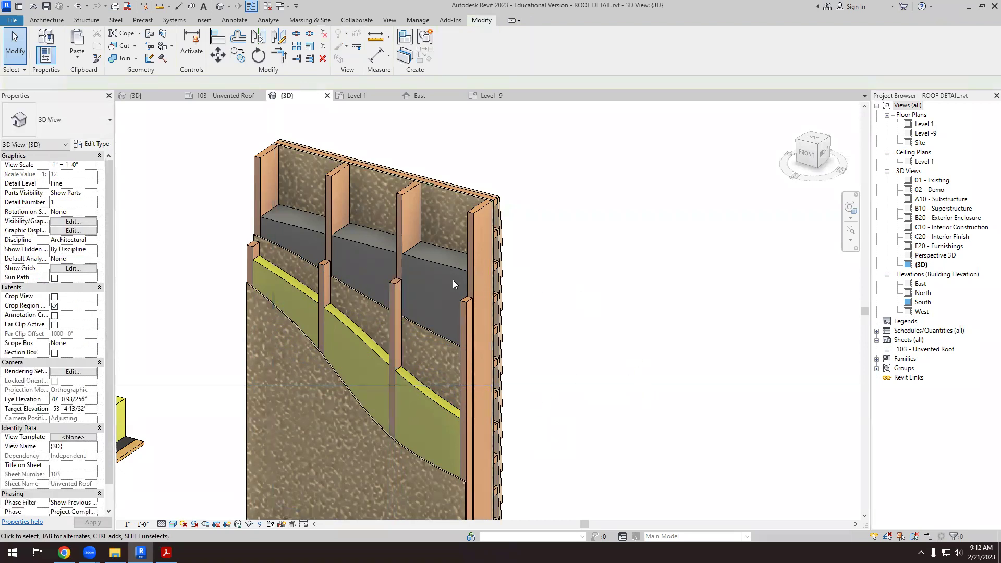
# - Examine the wall's layers around the studs, checking the interior finish part, the cavity insulation and the topmost horizontal batten
pyautogui.scroll(4, 389, 252)
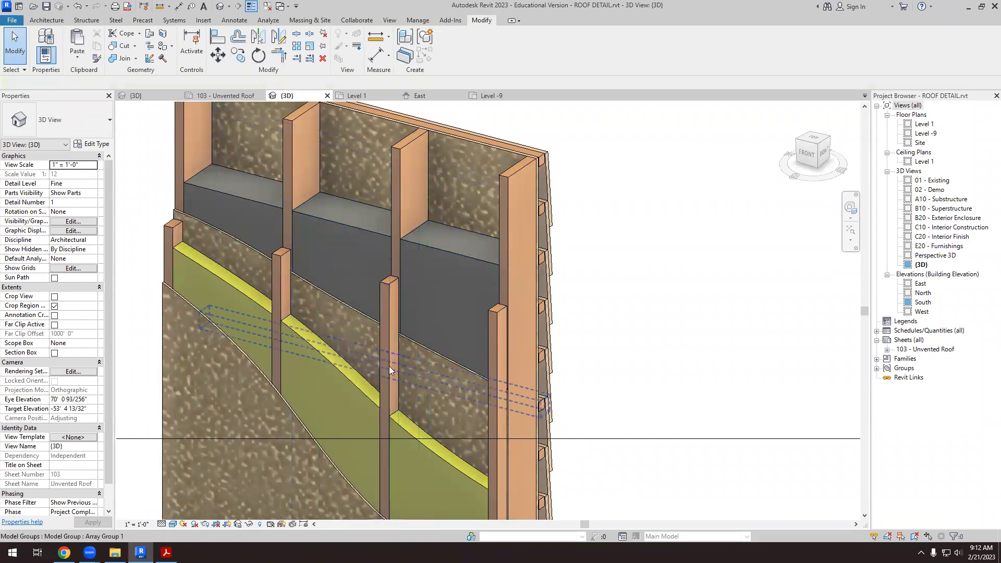
pyautogui.scroll(-3, 392, 370)
pyautogui.scroll(2, 397, 346)
pyautogui.scroll(-1, 368, 395)
pyautogui.scroll(2, 329, 380)
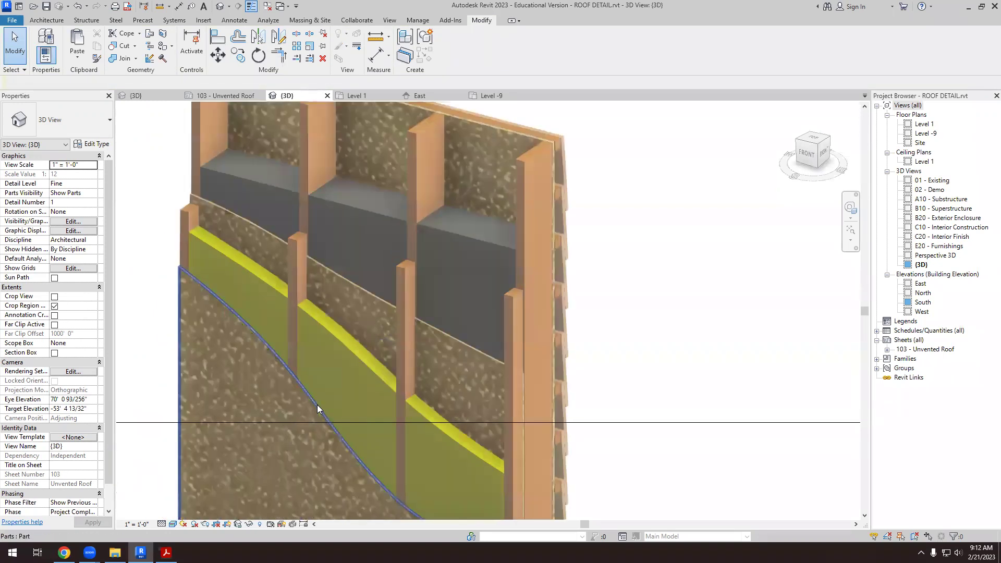
pyautogui.click(293, 386)
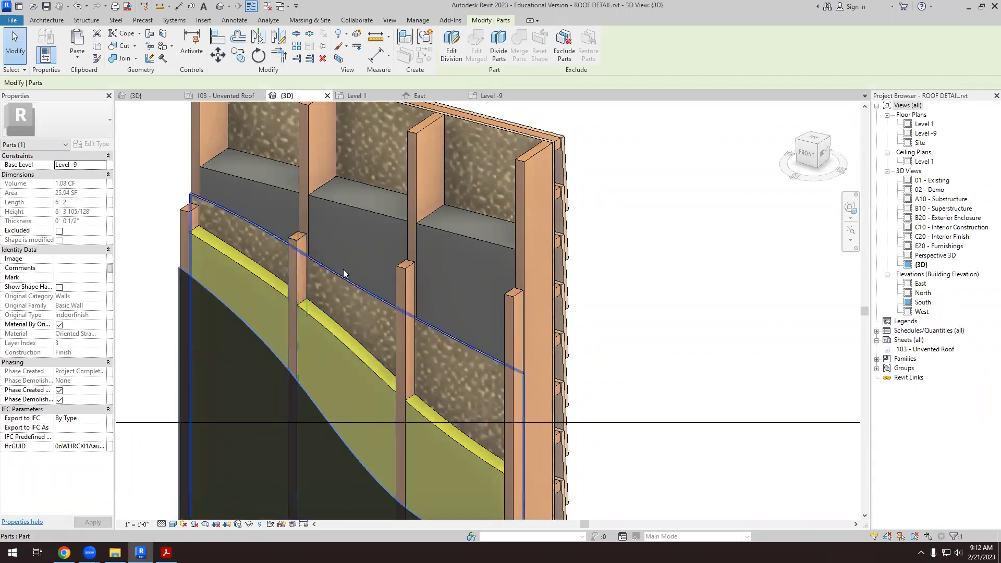
pyautogui.click(699, 274)
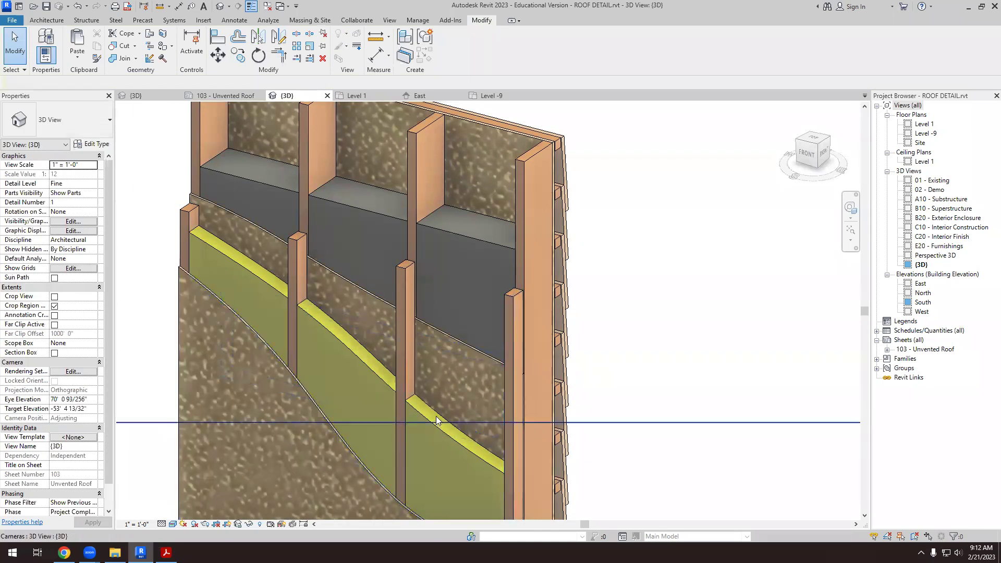
pyautogui.moveTo(448, 265); pyautogui.dragTo(444, 296, button='middle')
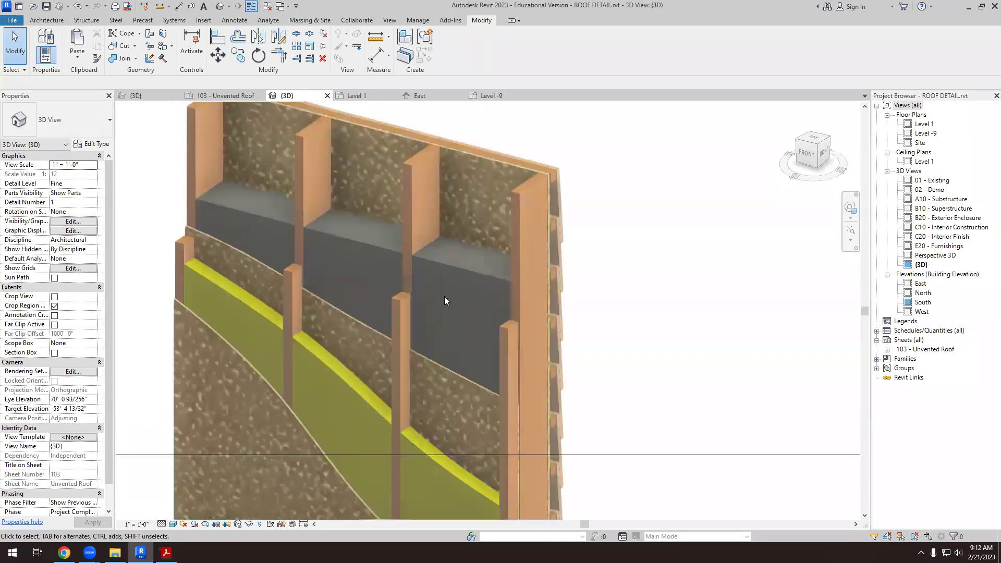
pyautogui.click(456, 270)
pyautogui.click(645, 320)
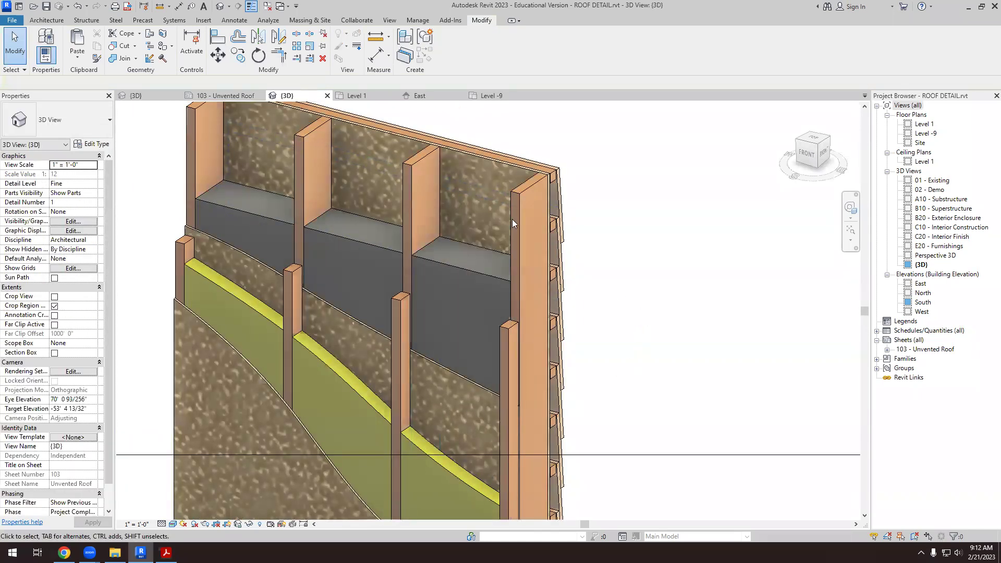
pyautogui.click(502, 165)
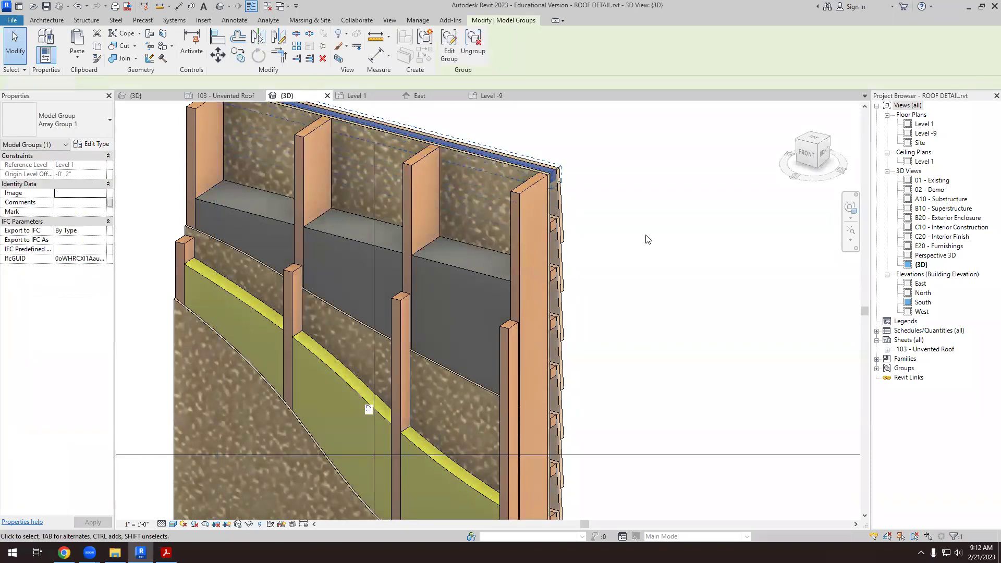
pyautogui.press('Escape')
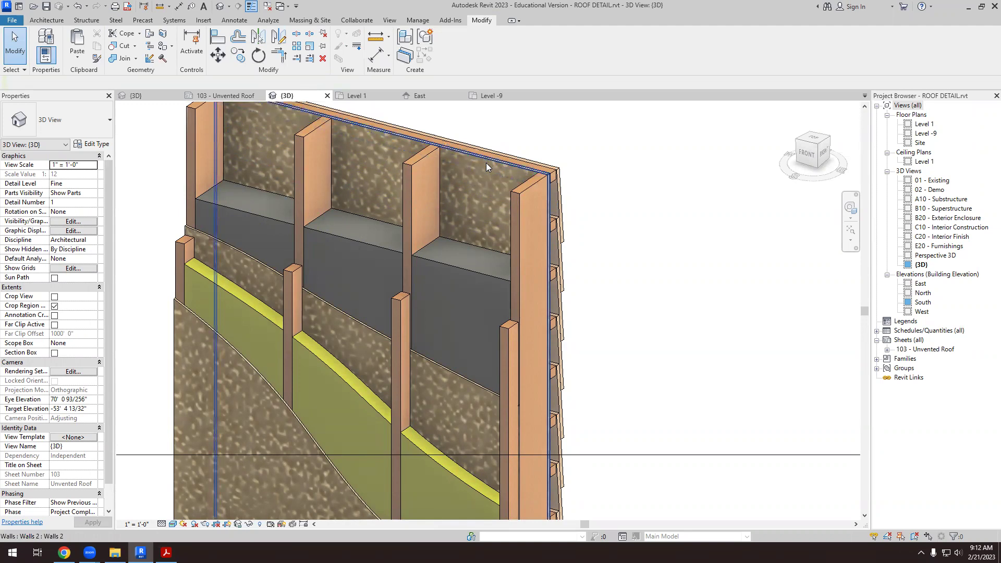
# - Lower the top edge of the in-place sheathing wall behind the studs to just above the cavity insulation, exposing the upper battens
pyautogui.click(486, 162)
pyautogui.scroll(-1, 584, 293)
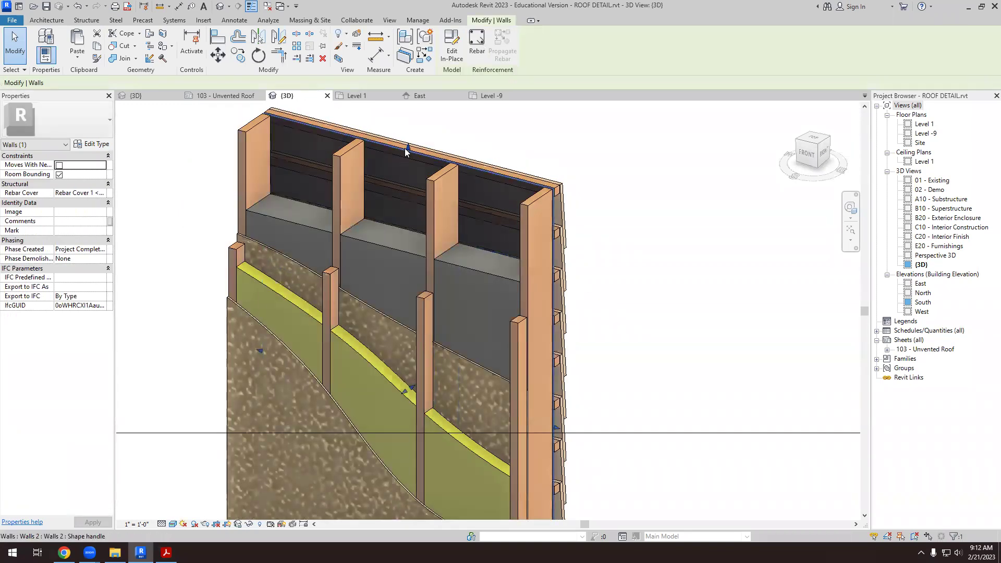
pyautogui.moveTo(406, 149); pyautogui.dragTo(401, 209)
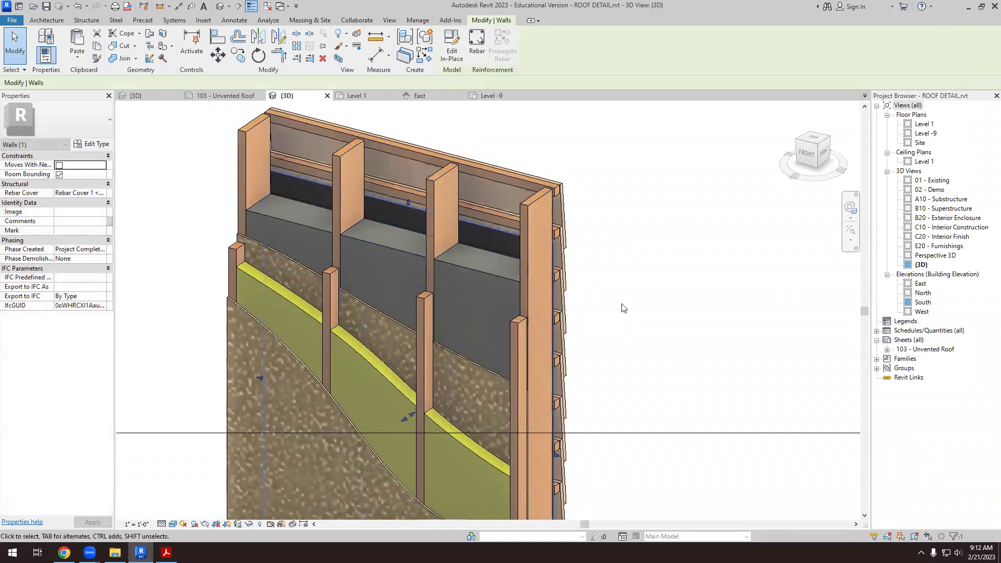
pyautogui.click(641, 268)
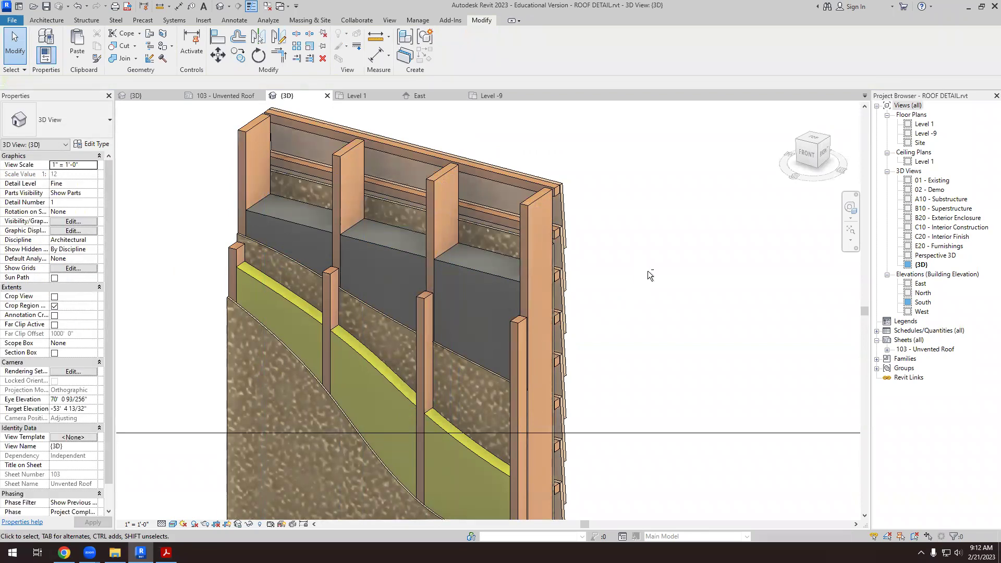
# - Examine the exposed horizontal battens behind the studs and their ends at the wall's corner, checking the second batten's array group
pyautogui.scroll(-3, 647, 271)
pyautogui.keyDown('shift'); pyautogui.moveTo(648, 275); pyautogui.dragTo(626, 297, button='middle'); pyautogui.keyUp('shift')
pyautogui.scroll(4, 523, 291)
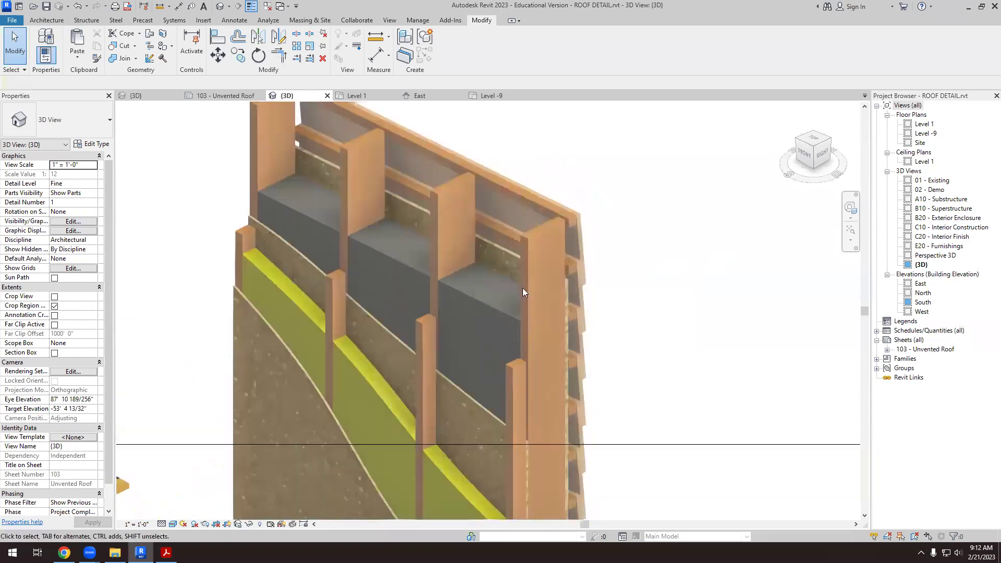
pyautogui.scroll(-2, 523, 292)
pyautogui.scroll(-1, 523, 258)
pyautogui.scroll(3, 522, 252)
pyautogui.scroll(-2, 633, 262)
pyautogui.scroll(3, 669, 289)
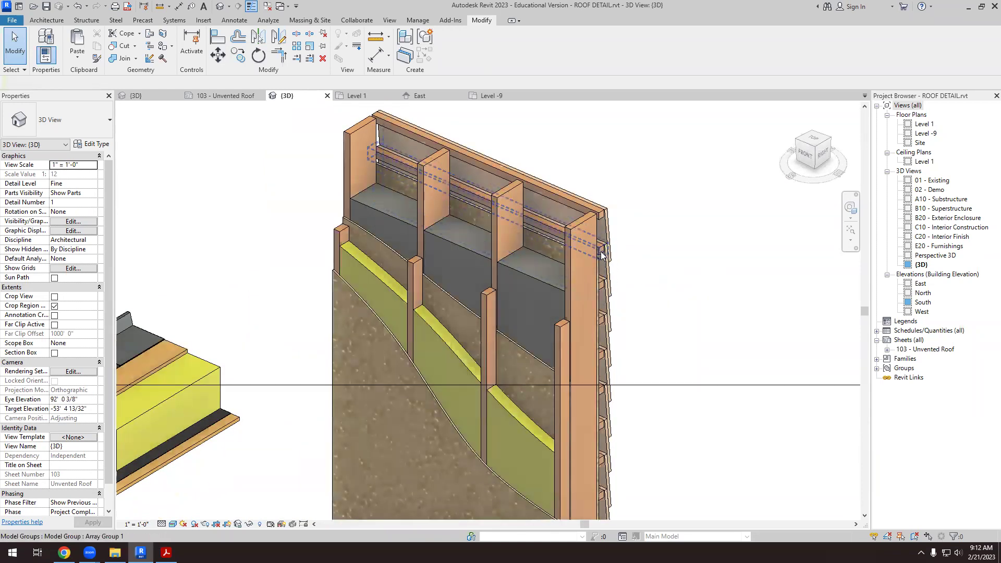
pyautogui.click(602, 255)
pyautogui.scroll(2, 599, 259)
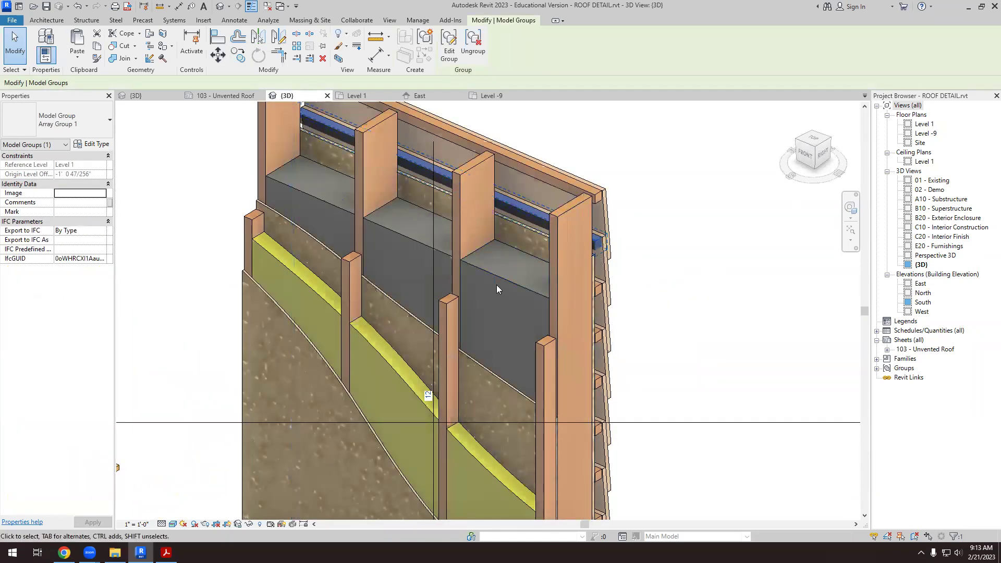
pyautogui.scroll(-4, 655, 287)
pyautogui.keyDown('shift'); pyautogui.moveTo(670, 286); pyautogui.dragTo(693, 286, button='middle'); pyautogui.keyUp('shift')
pyautogui.click(694, 287)
pyautogui.scroll(4, 648, 287)
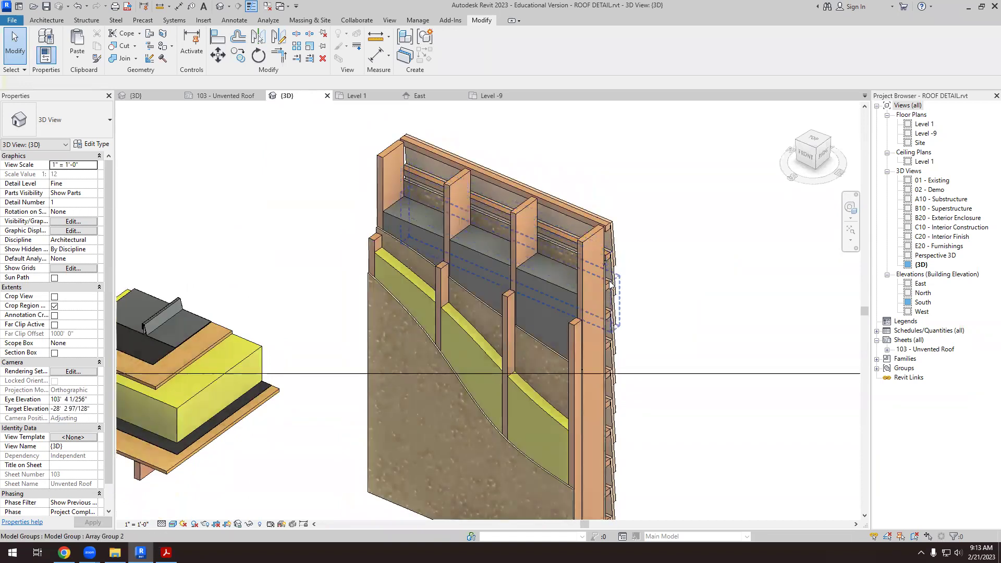
# - Ungroup the second batten from the top and stretch its free end out past the wall's corner
pyautogui.click(608, 260)
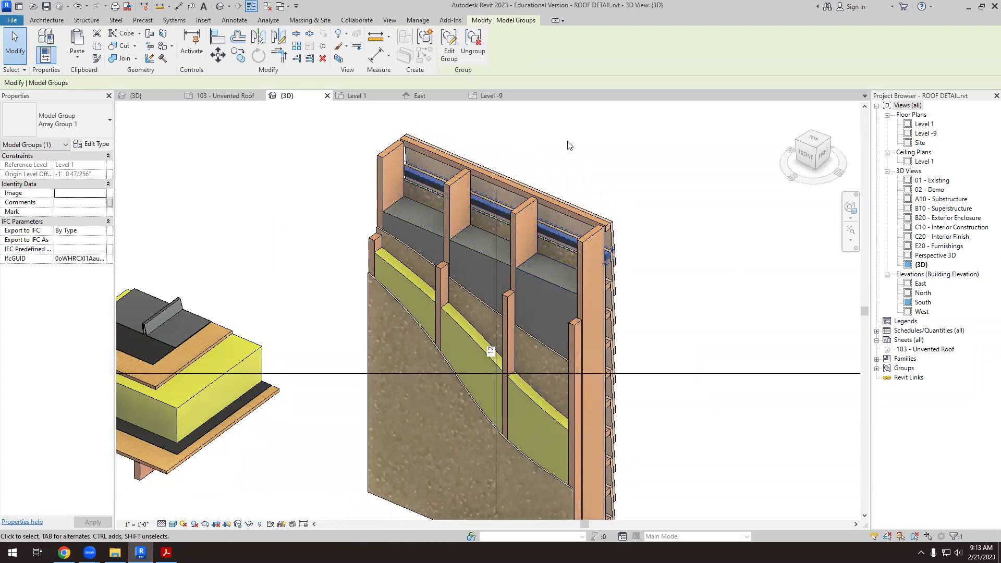
pyautogui.click(472, 45)
pyautogui.scroll(2, 651, 263)
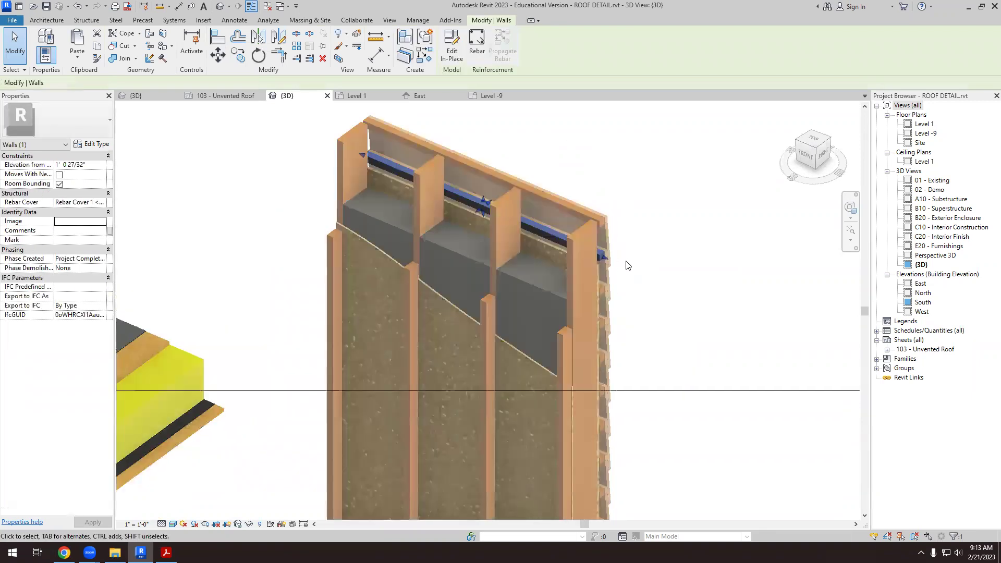
pyautogui.click(611, 259)
pyautogui.moveTo(614, 263); pyautogui.dragTo(671, 277)
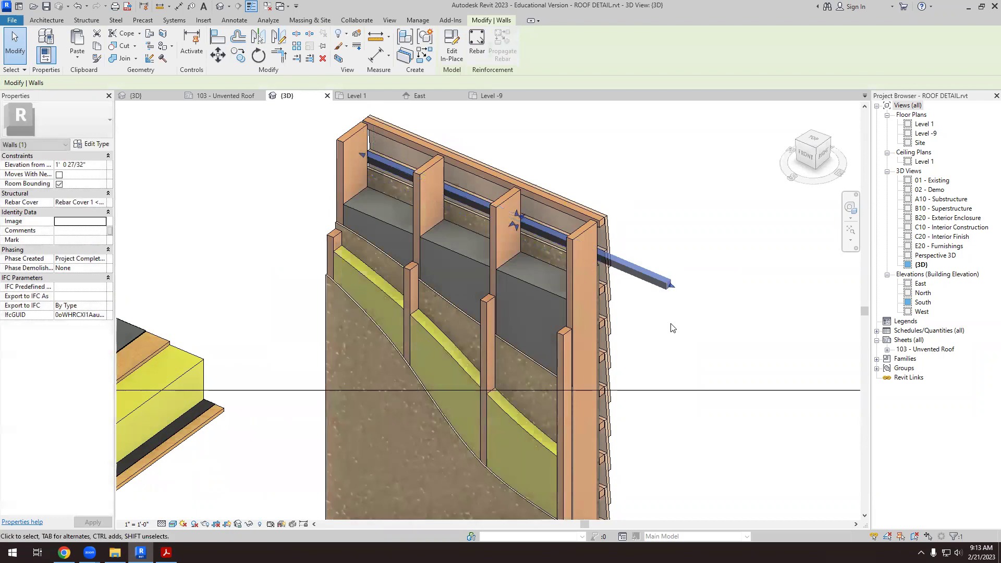
pyautogui.click(671, 327)
# - Stretch the third batten from the top out past the wall's corner, close to the second batten's length
pyautogui.scroll(2, 599, 305)
pyautogui.scroll(3, 599, 305)
pyautogui.click(591, 274)
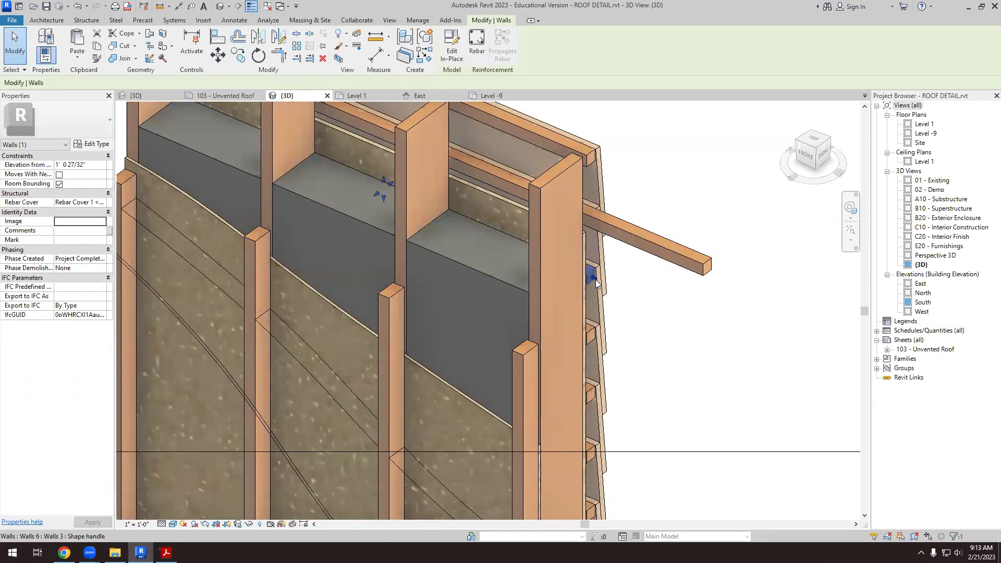
pyautogui.click(594, 282)
pyautogui.moveTo(675, 305); pyautogui.dragTo(710, 317)
# - Align the end of the third batten with the end of the extended second batten in the front view
pyautogui.scroll(5, 630, 284)
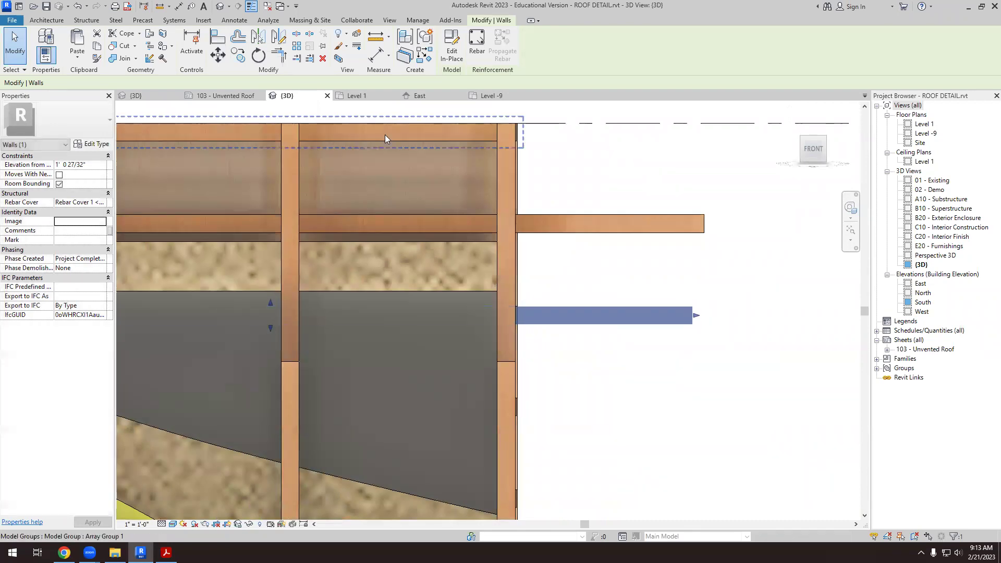
pyautogui.press('a')
pyautogui.press('l')
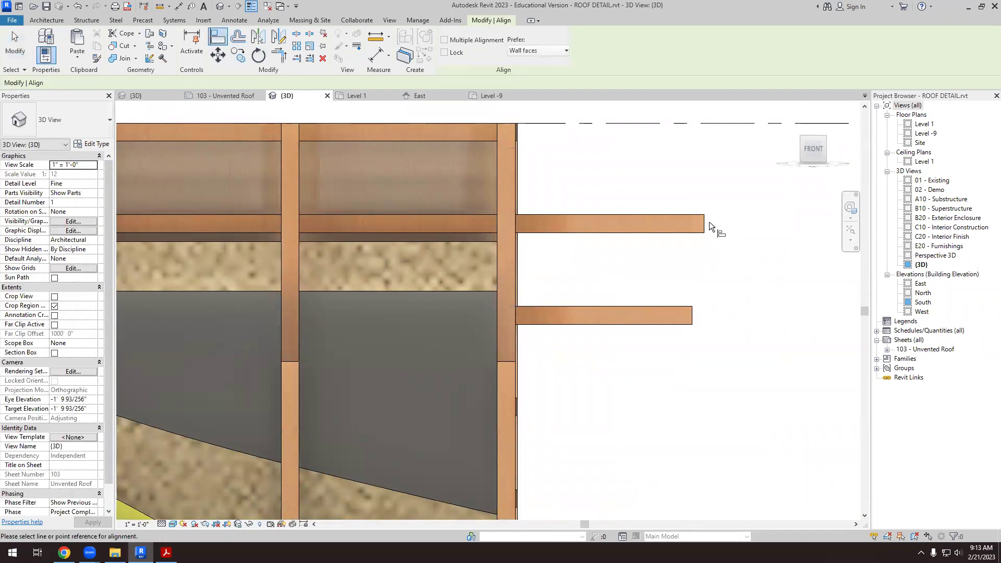
pyautogui.click(705, 224)
pyautogui.click(693, 316)
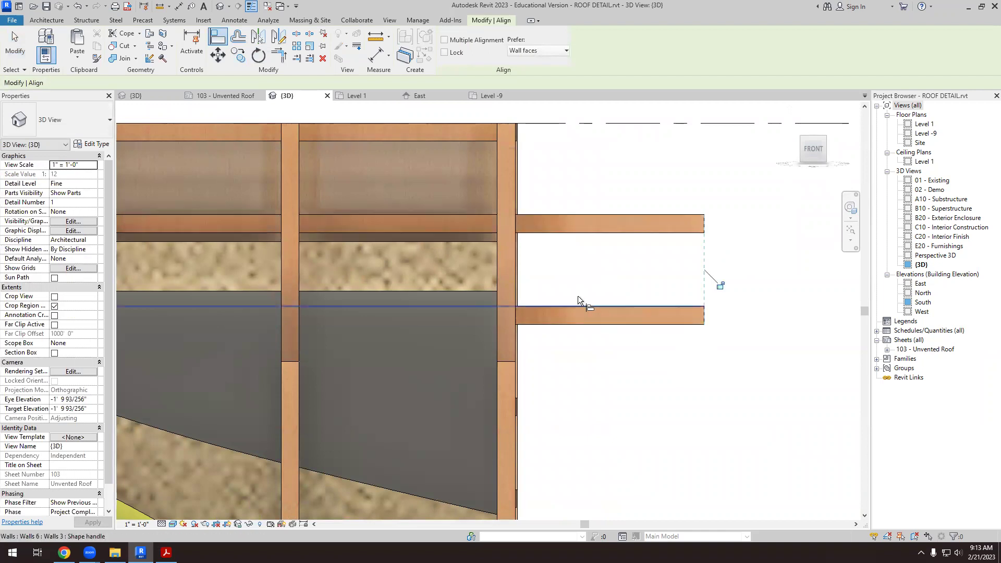
pyautogui.scroll(-3, 353, 148)
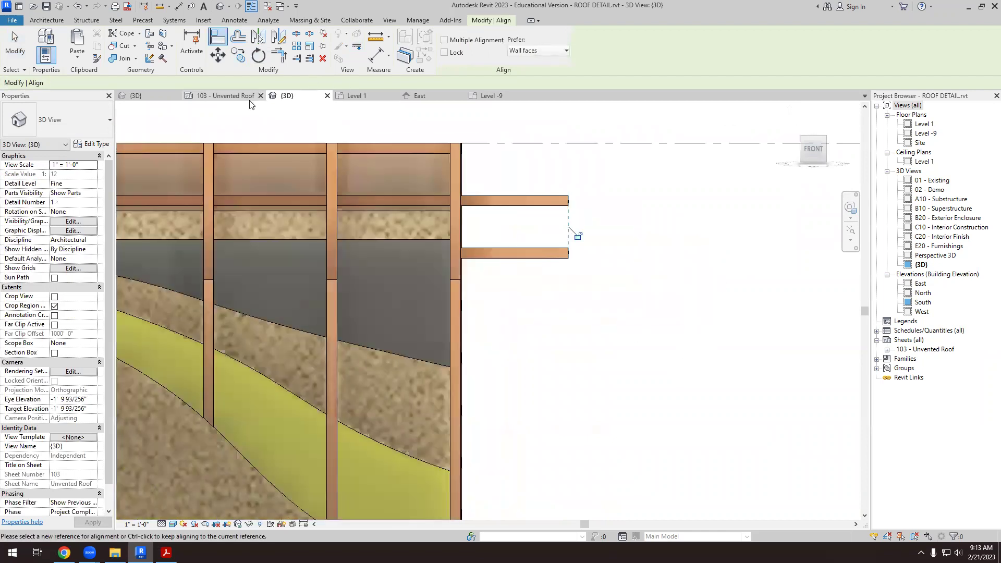
pyautogui.scroll(-2, 519, 271)
pyautogui.keyDown('shift'); pyautogui.moveTo(588, 304); pyautogui.dragTo(523, 183, button='middle'); pyautogui.keyUp('shift')
pyautogui.scroll(3, 535, 183)
pyautogui.scroll(2, 535, 183)
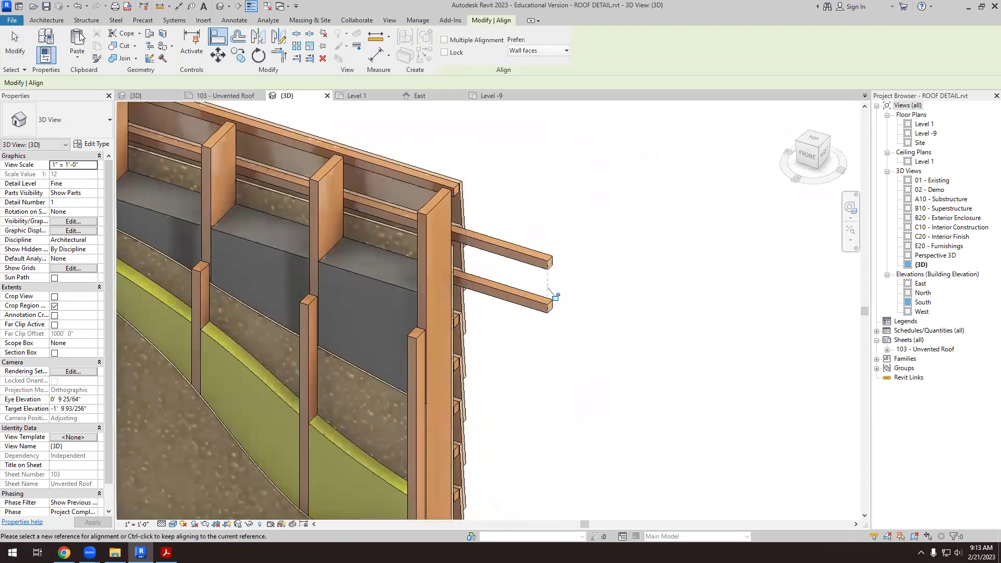
pyautogui.press('Escape')
pyautogui.press('Escape')
# - Ungroup the top siding board and extend its end past the wall's corner, keeping it shorter than the two extended battens
pyautogui.scroll(3, 468, 216)
pyautogui.click(469, 216)
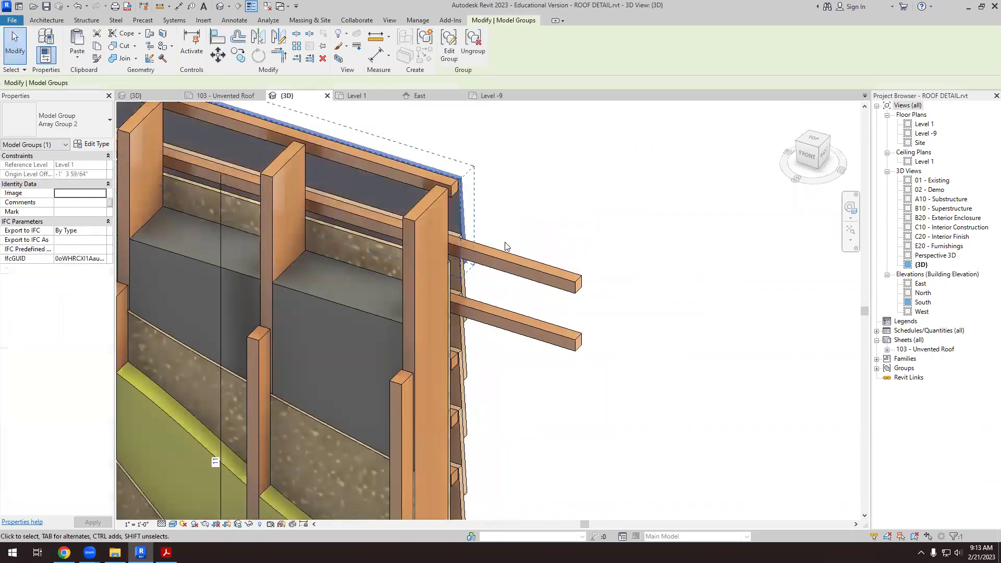
pyautogui.click(481, 47)
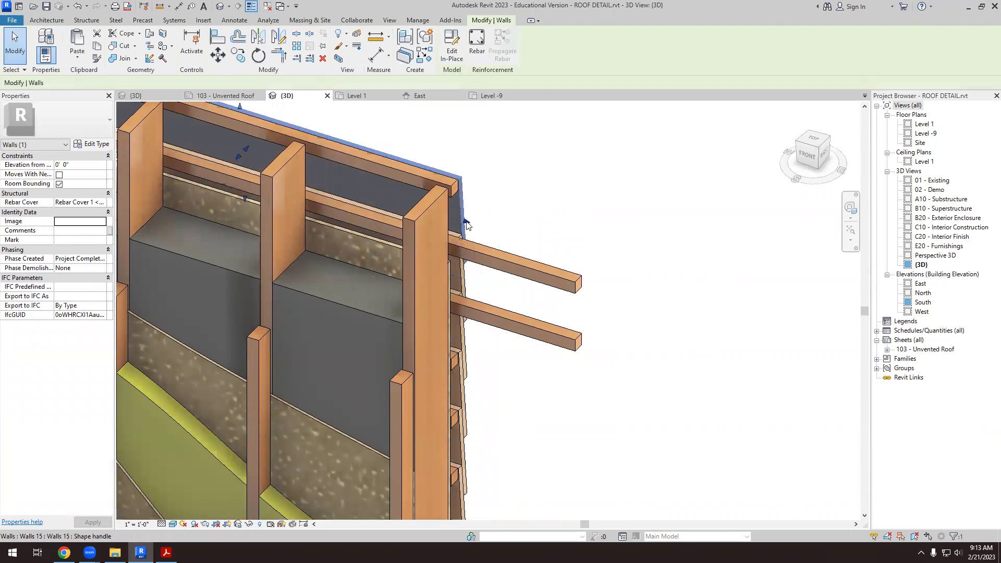
pyautogui.scroll(-8, 579, 313)
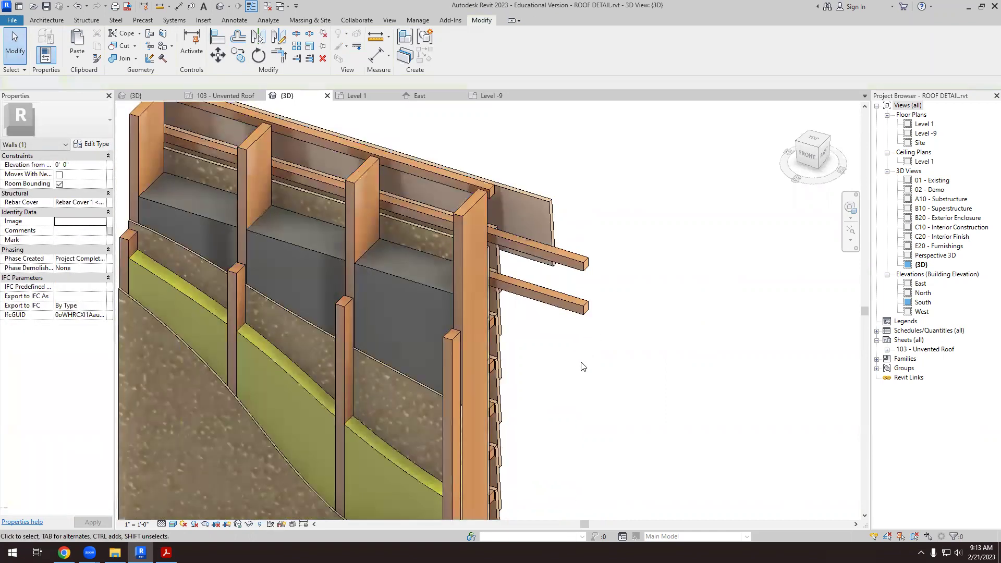
pyautogui.press('Escape')
# - Examine the whole wall detail from several distances, checking the extended battens, the siding and the curved interior finish board
pyautogui.moveTo(600, 407)
pyautogui.keyDown('shift'); pyautogui.mouseDown(button='middle')
pyautogui.moveTo(571, 431)
pyautogui.moveTo(586, 416)
pyautogui.mouseUp(button='middle'); pyautogui.keyUp('shift')
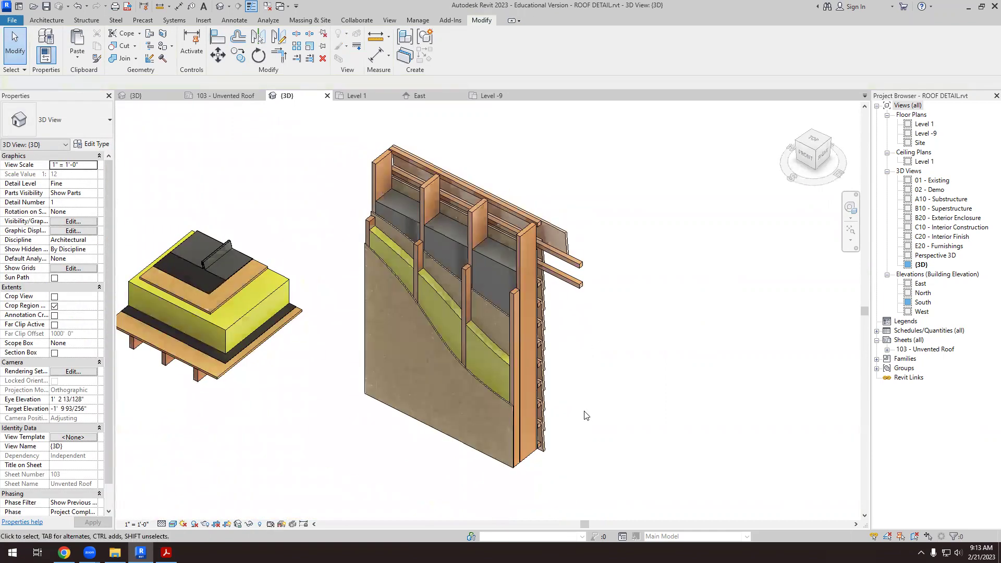
pyautogui.scroll(-2, 543, 381)
pyautogui.scroll(4, 495, 302)
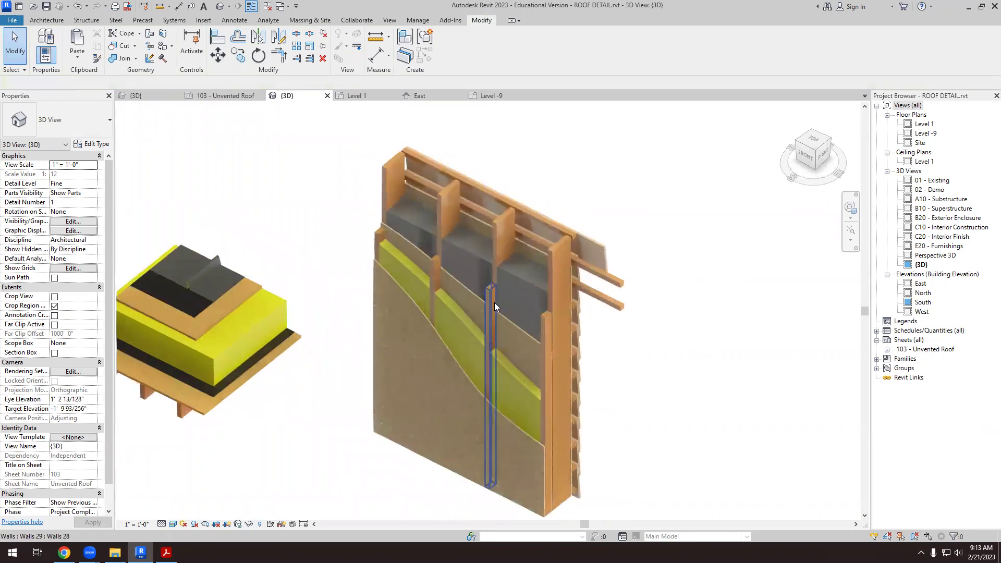
pyautogui.scroll(-3, 605, 399)
pyautogui.keyDown('shift'); pyautogui.moveTo(605, 398); pyautogui.dragTo(612, 391, button='middle'); pyautogui.keyUp('shift')
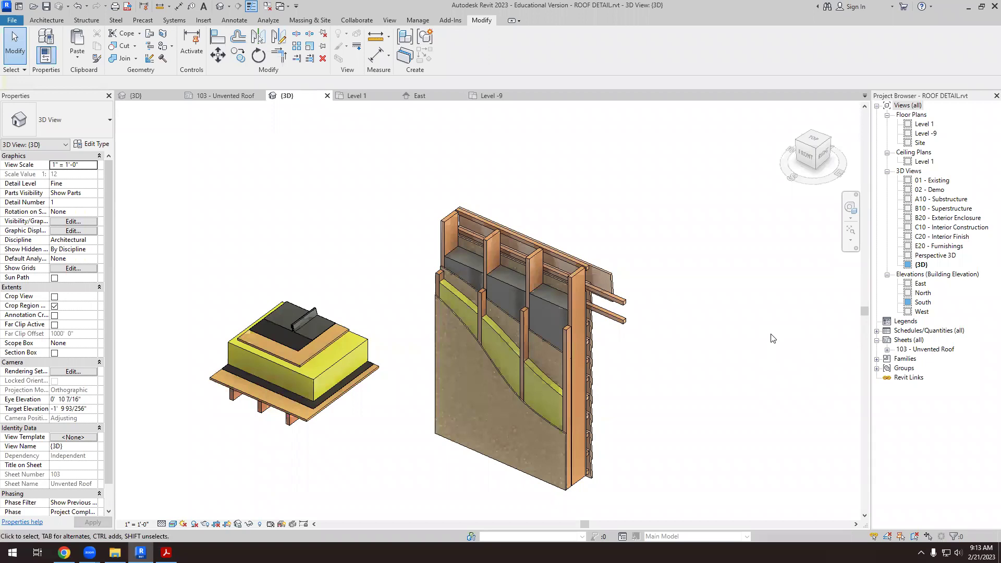
pyautogui.scroll(3, 473, 230)
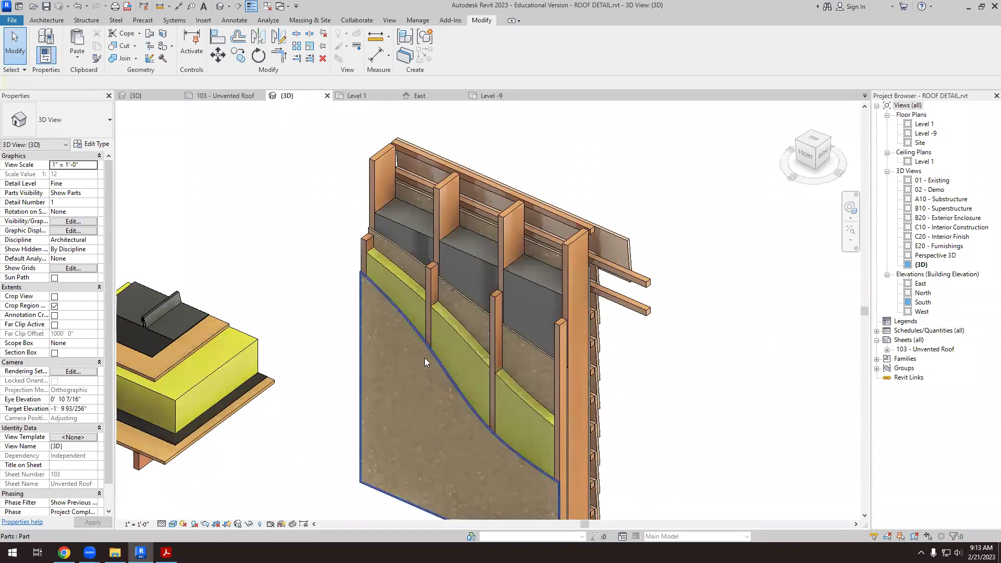
pyautogui.scroll(2, 406, 396)
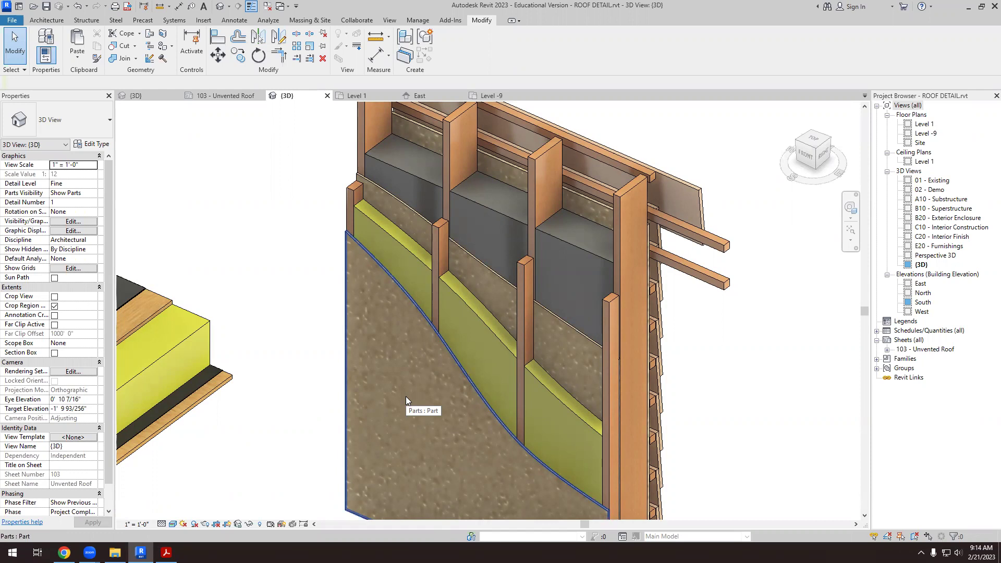
pyautogui.scroll(4, 351, 295)
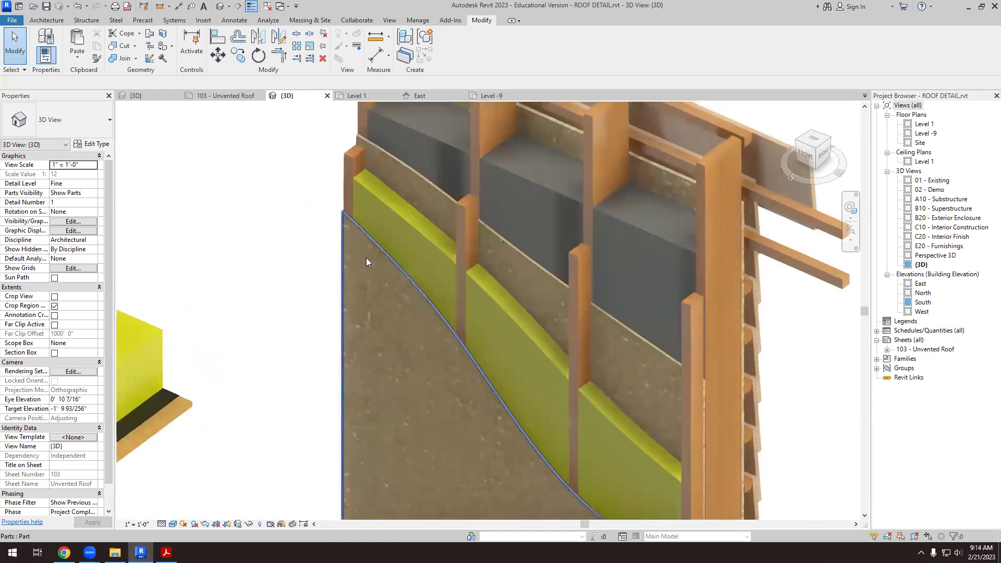
pyautogui.scroll(-6, 354, 236)
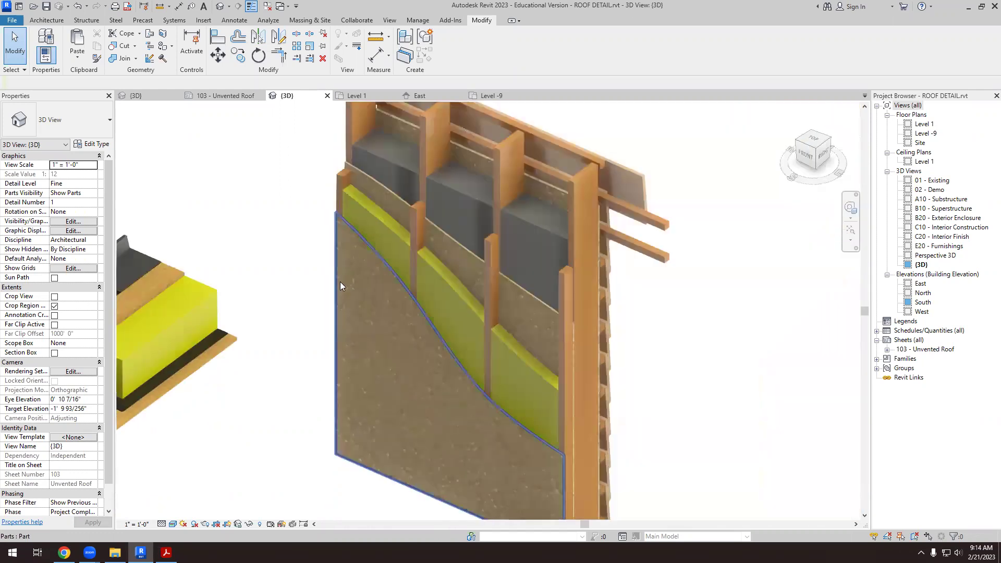
pyautogui.scroll(5, 365, 361)
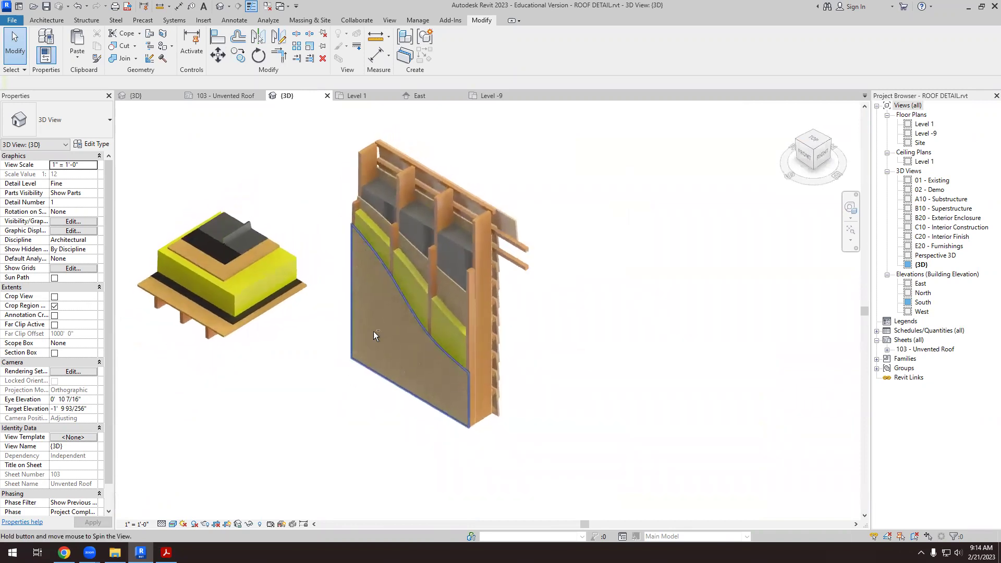
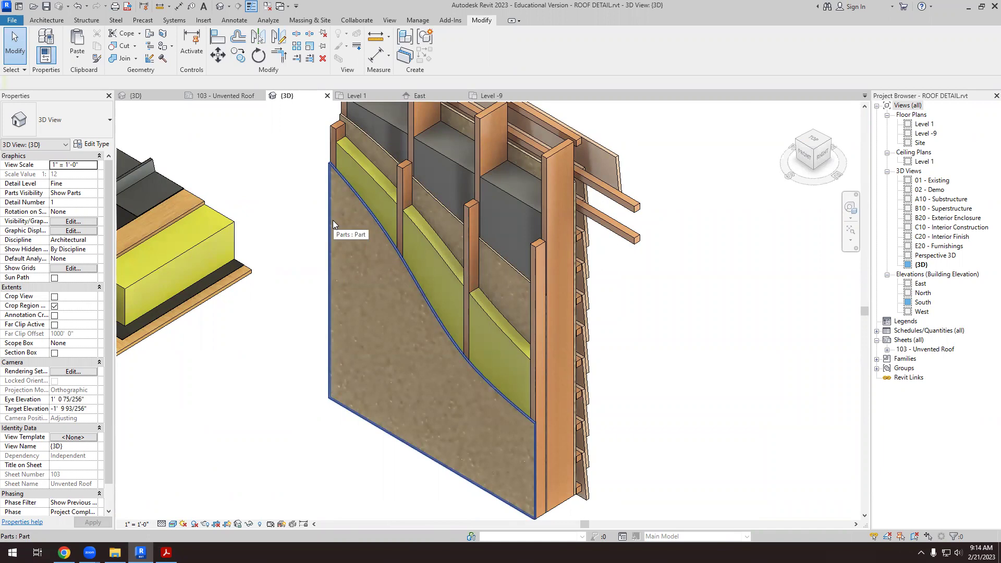
# - Examine the finished wall detail and the neighbouring roof detail together in 3D from several angles and distances
pyautogui.scroll(-2, 333, 220)
pyautogui.keyDown('shift'); pyautogui.moveTo(333, 220); pyautogui.dragTo(476, 161, button='middle'); pyautogui.keyUp('shift')
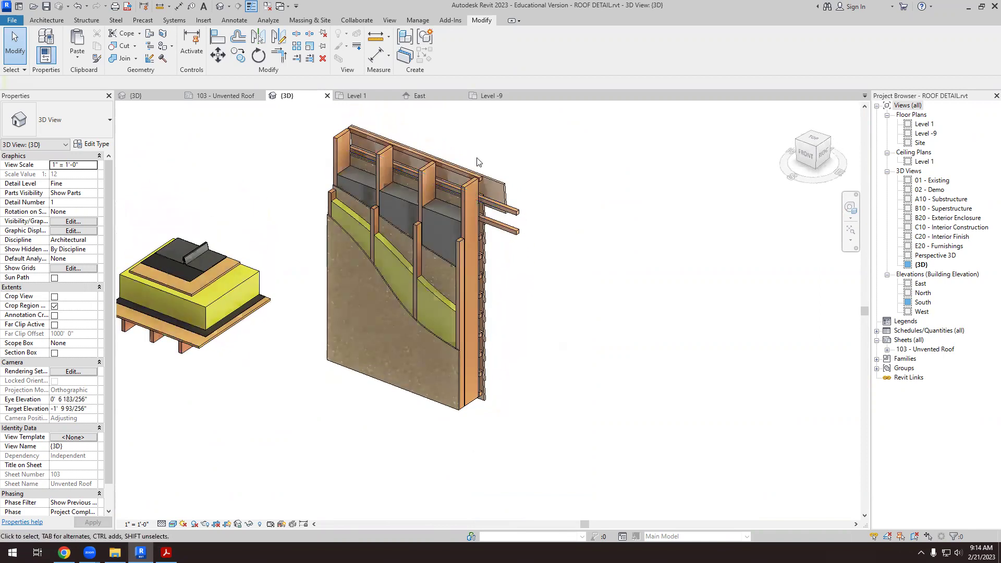
pyautogui.scroll(3, 478, 162)
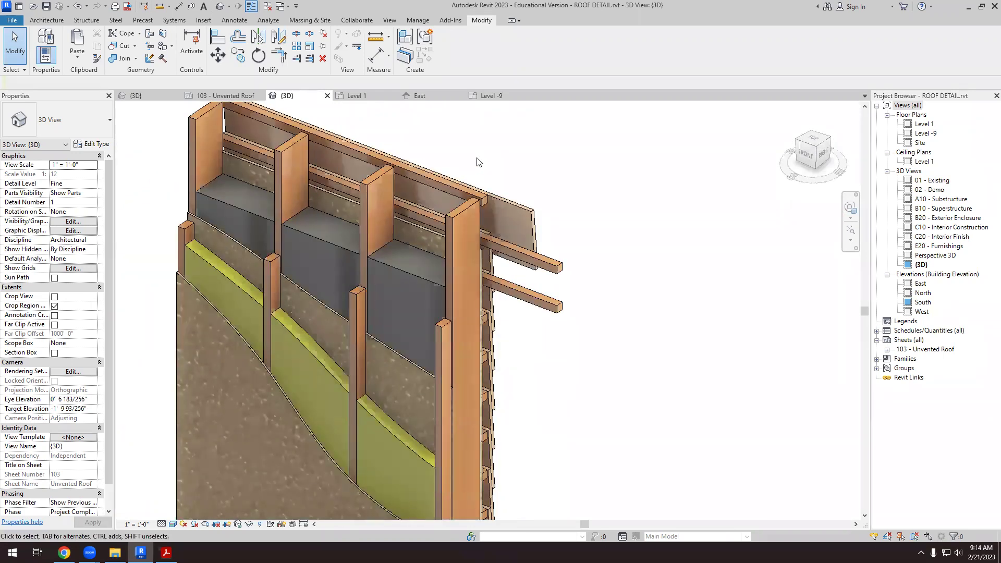
pyautogui.scroll(-3, 491, 245)
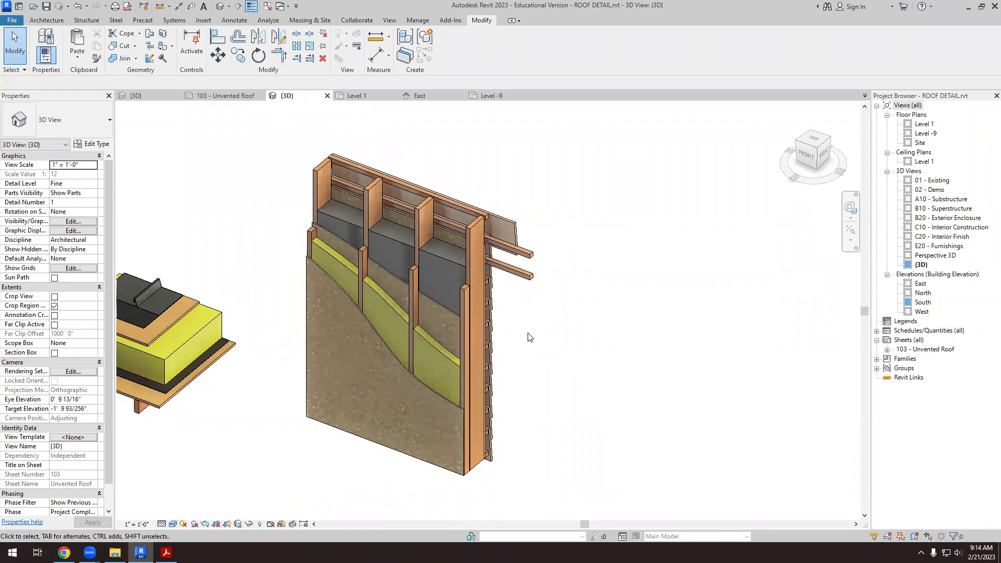
pyautogui.scroll(-3, 528, 337)
pyautogui.scroll(2, 518, 345)
pyautogui.keyDown('shift'); pyautogui.moveTo(530, 392); pyautogui.dragTo(533, 308, button='middle'); pyautogui.keyUp('shift')
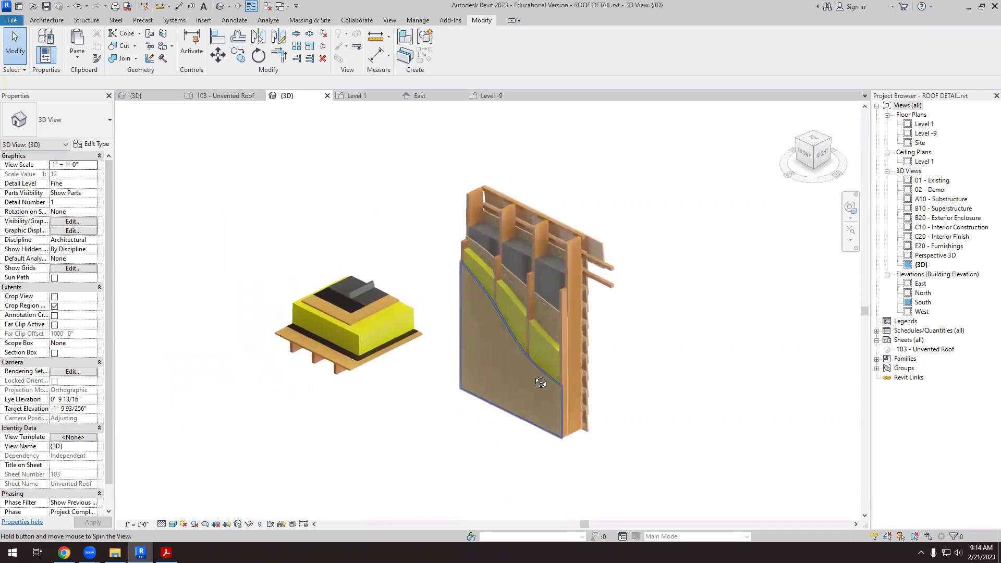
pyautogui.scroll(2, 532, 300)
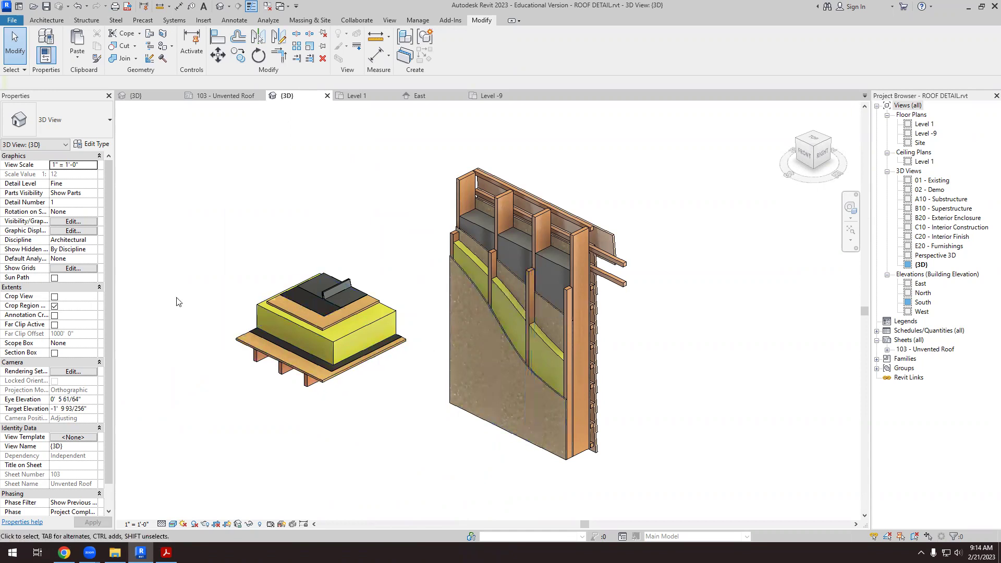
pyautogui.scroll(-1, 180, 300)
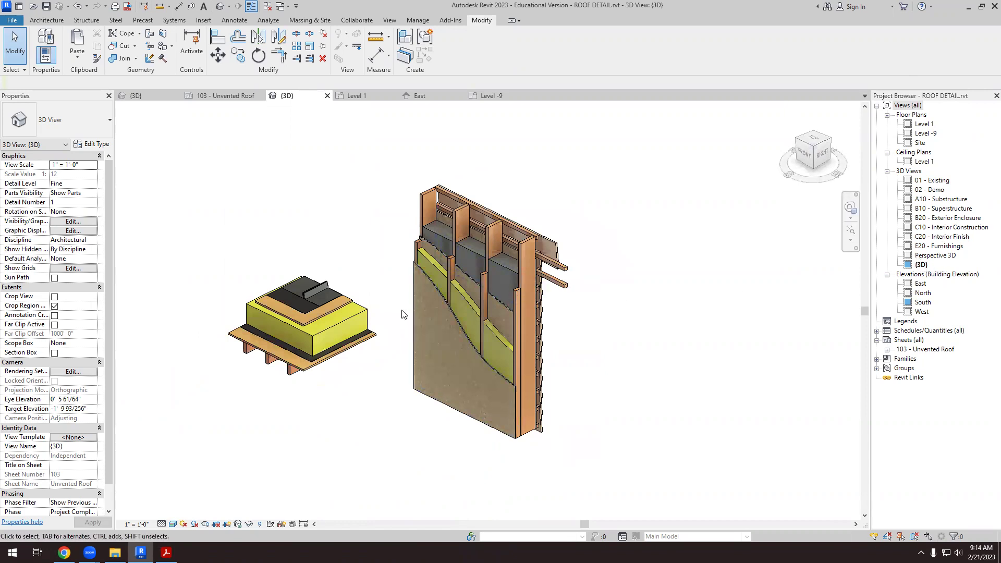
# - Compare the 3D view with its viewport on sheet 103 - Unvented Roof, checking the viewport's extents against the title block
pyautogui.click(228, 96)
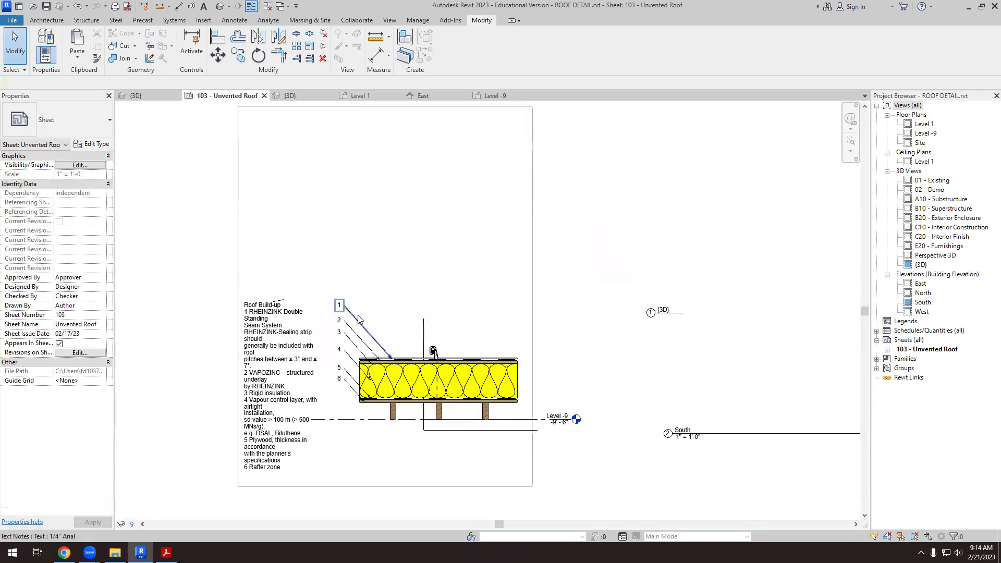
pyautogui.scroll(-2, 358, 319)
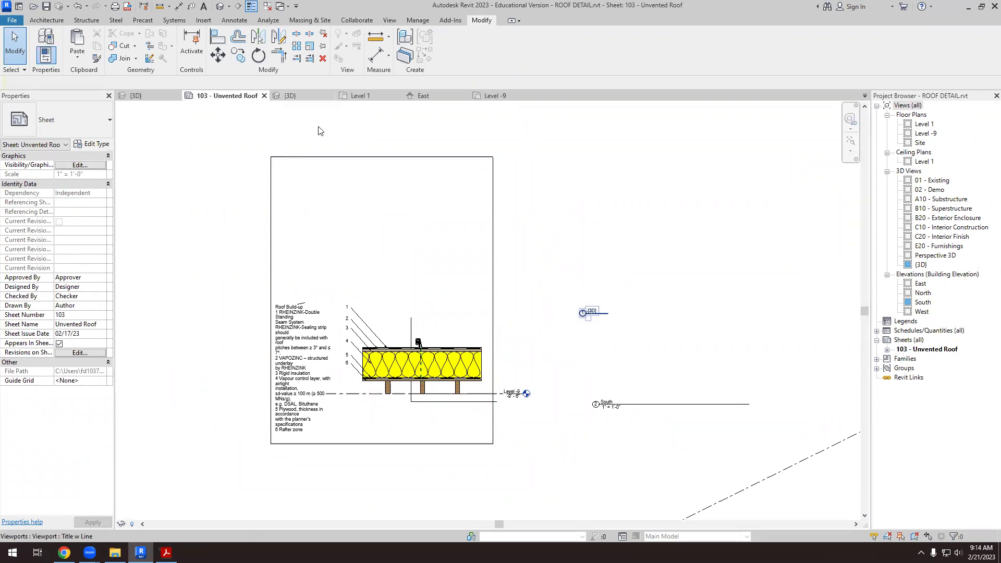
pyautogui.click(311, 97)
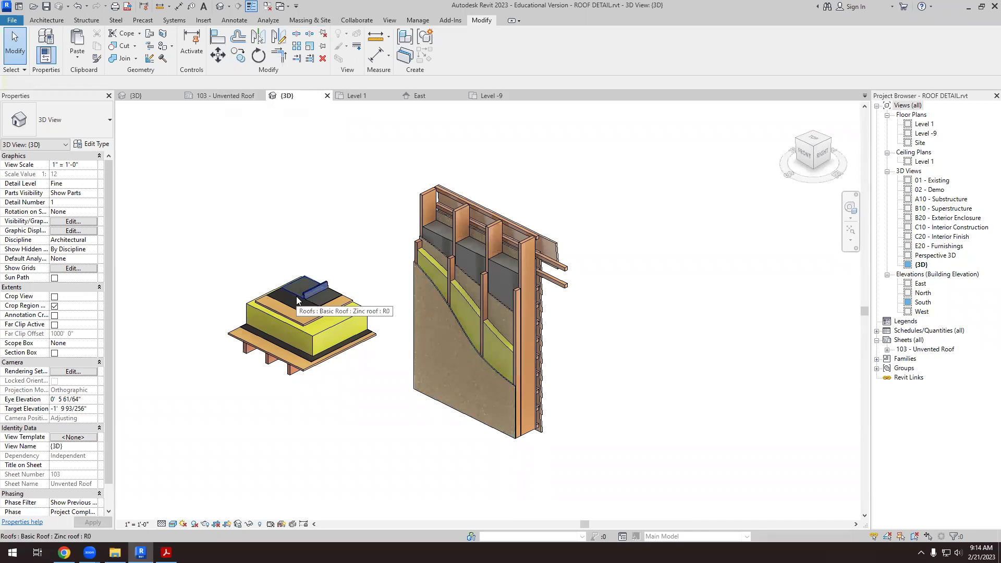
pyautogui.scroll(-6, 358, 342)
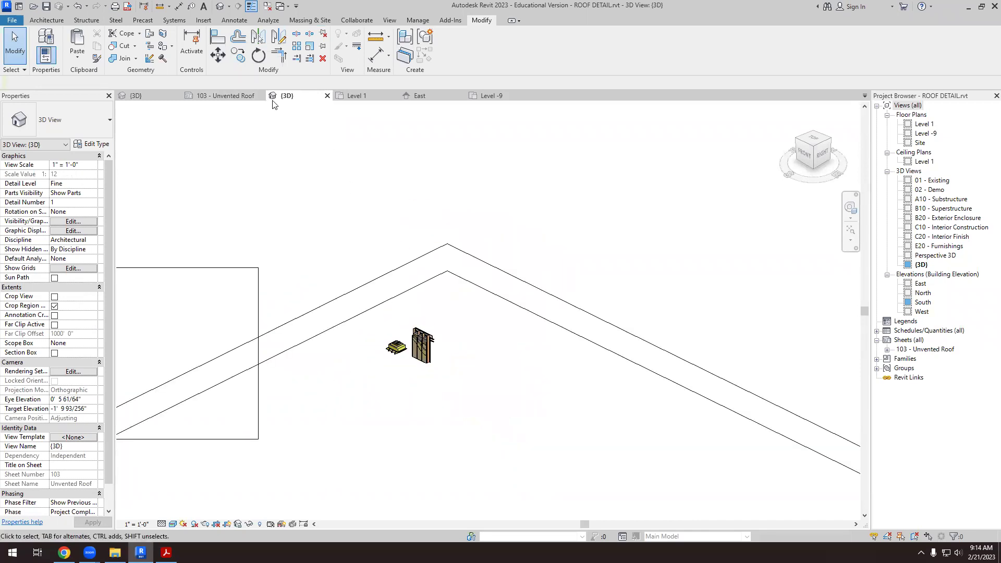
pyautogui.click(225, 96)
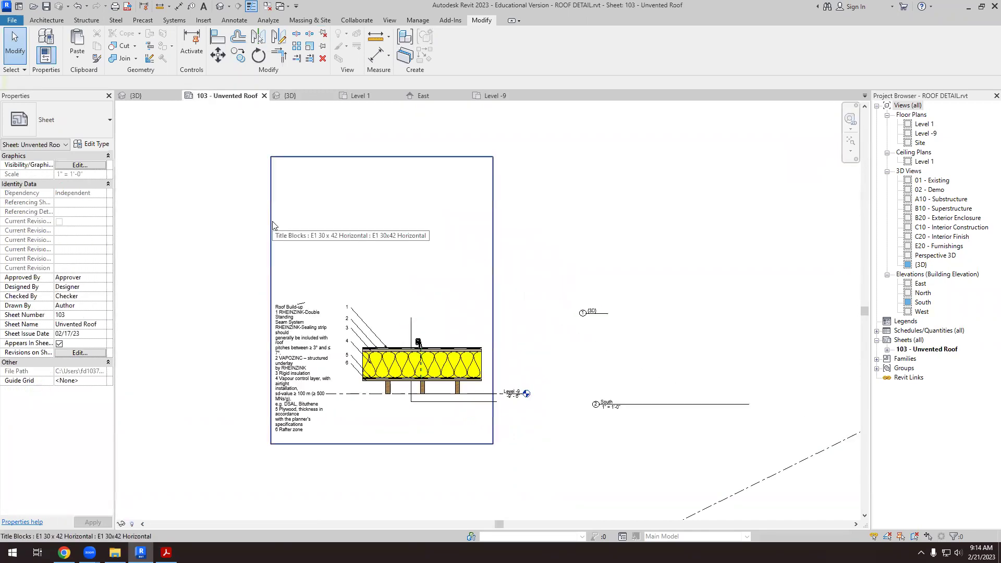
pyautogui.scroll(-5, 357, 280)
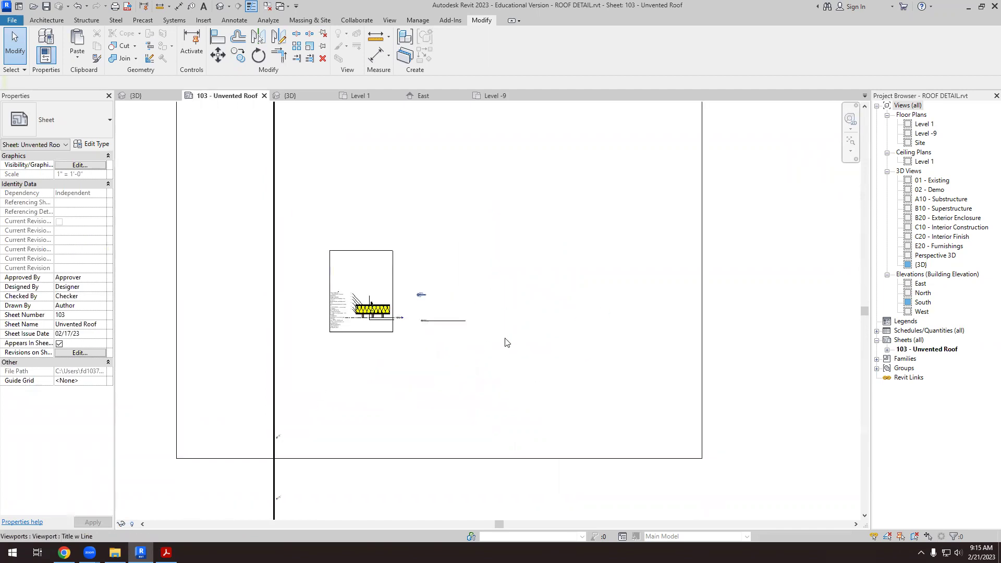
pyautogui.scroll(2, 682, 296)
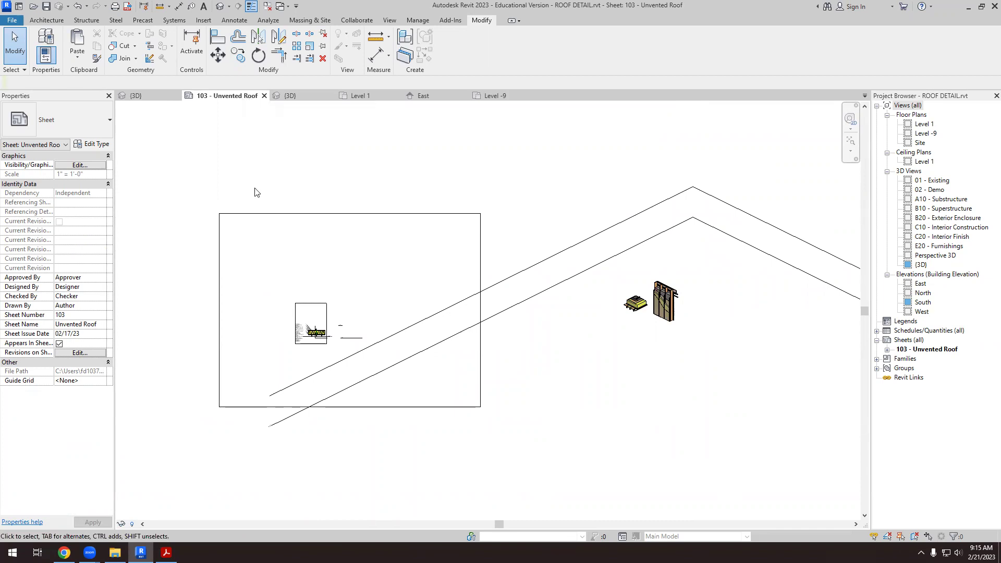
# - Resize the 3D view's crop region on all four sides so it encloses only the roof detail
pyautogui.click(303, 99)
pyautogui.scroll(-3, 653, 330)
pyautogui.scroll(2, 508, 362)
pyautogui.click(372, 381)
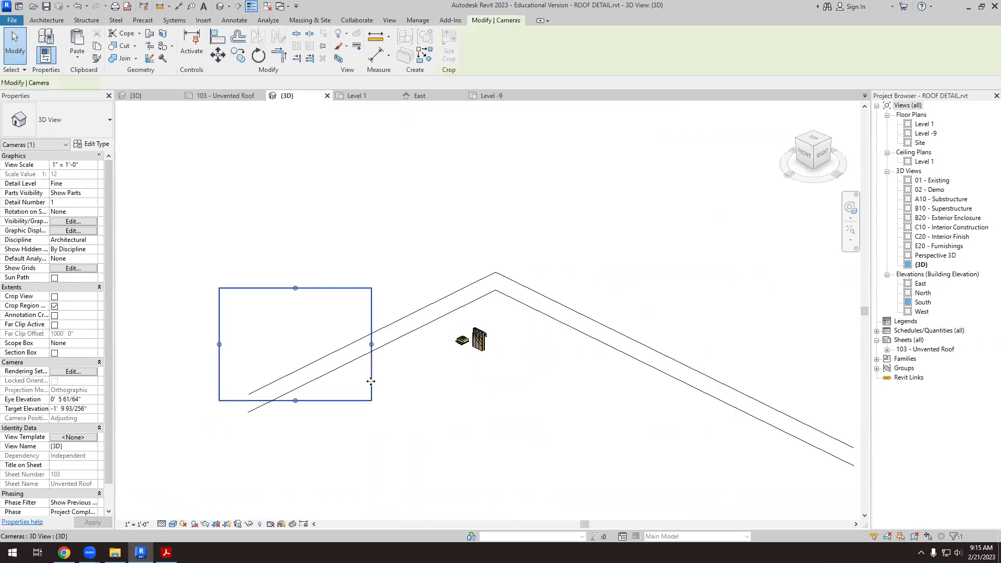
pyautogui.moveTo(369, 347); pyautogui.dragTo(469, 345)
pyautogui.moveTo(183, 344); pyautogui.dragTo(452, 345)
pyautogui.scroll(2, 485, 313)
pyautogui.moveTo(445, 254); pyautogui.dragTo(444, 345)
pyautogui.moveTo(437, 479); pyautogui.dragTo(441, 373)
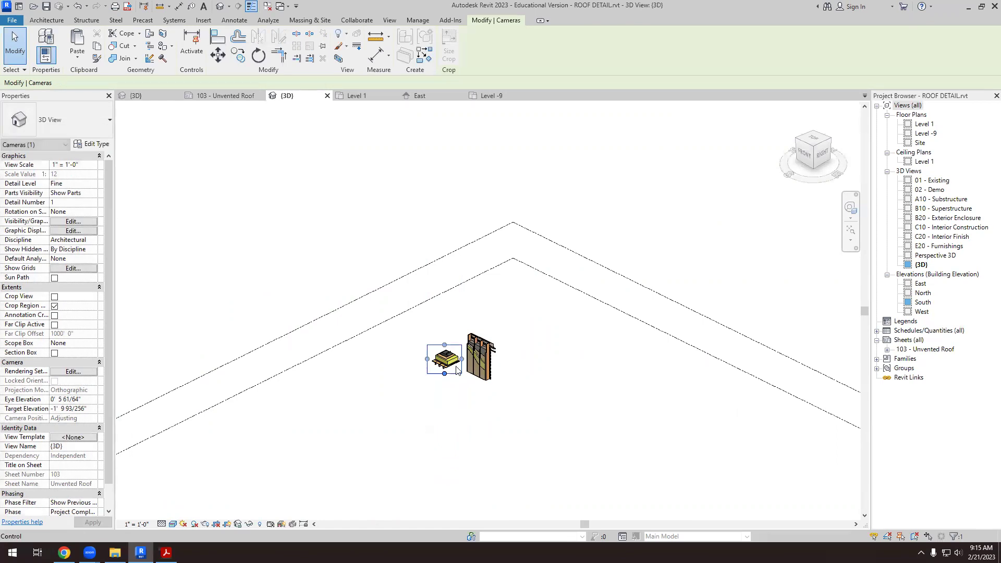
# - Tighten the crop region's left and lower edges around the roof detail, then hide the crop region without saving the project
pyautogui.scroll(3, 457, 371)
pyautogui.moveTo(384, 356); pyautogui.dragTo(392, 356)
pyautogui.moveTo(430, 388); pyautogui.dragTo(433, 382)
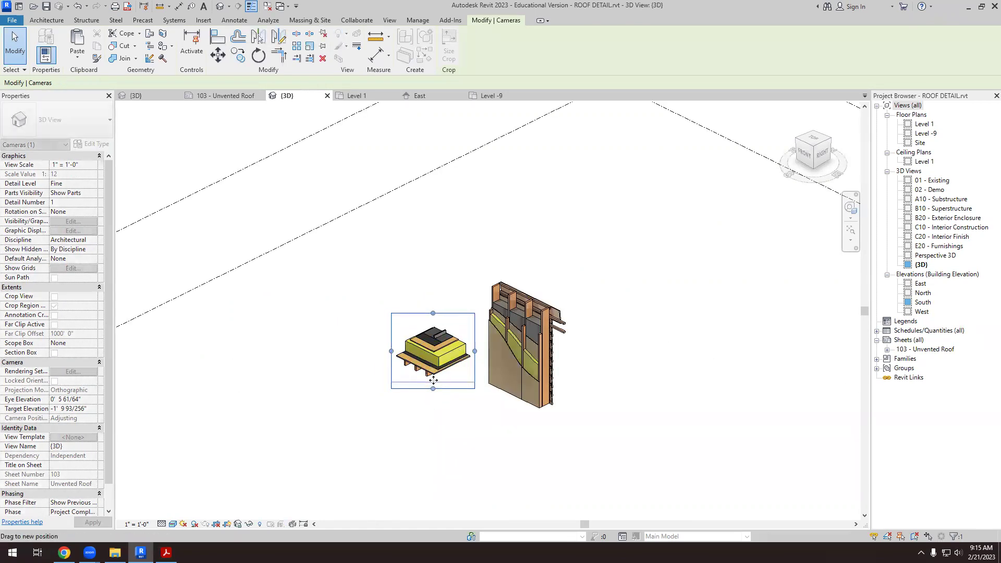
pyautogui.click(436, 410)
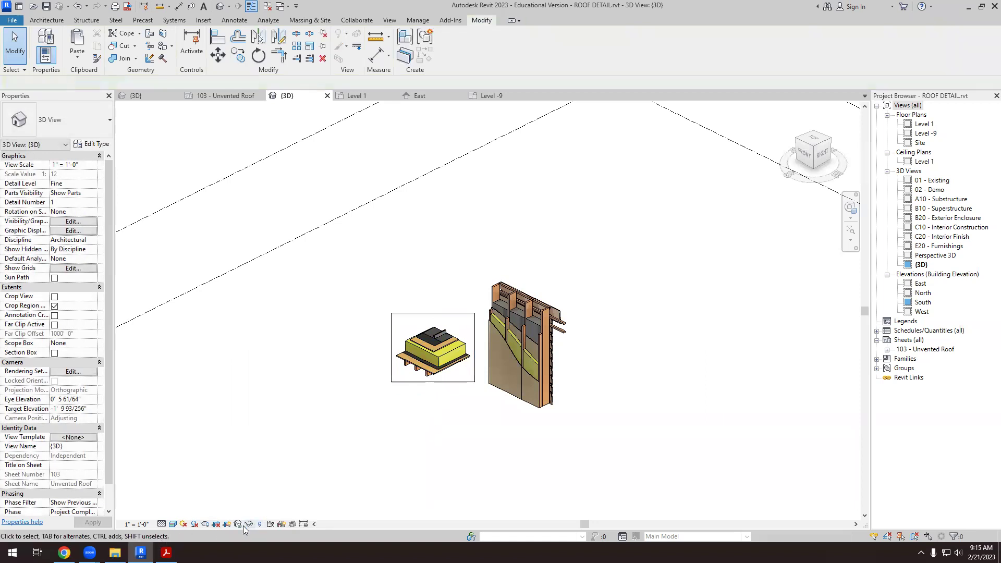
pyautogui.click(227, 524)
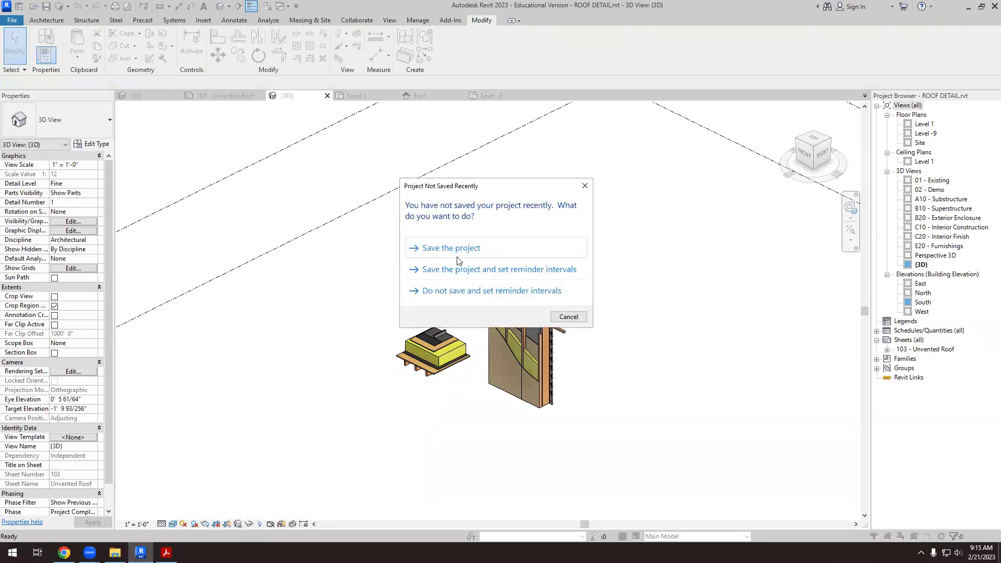
pyautogui.click(569, 318)
# - Delete the 3D view's viewport from sheet 103 - Unvented Roof
pyautogui.click(224, 95)
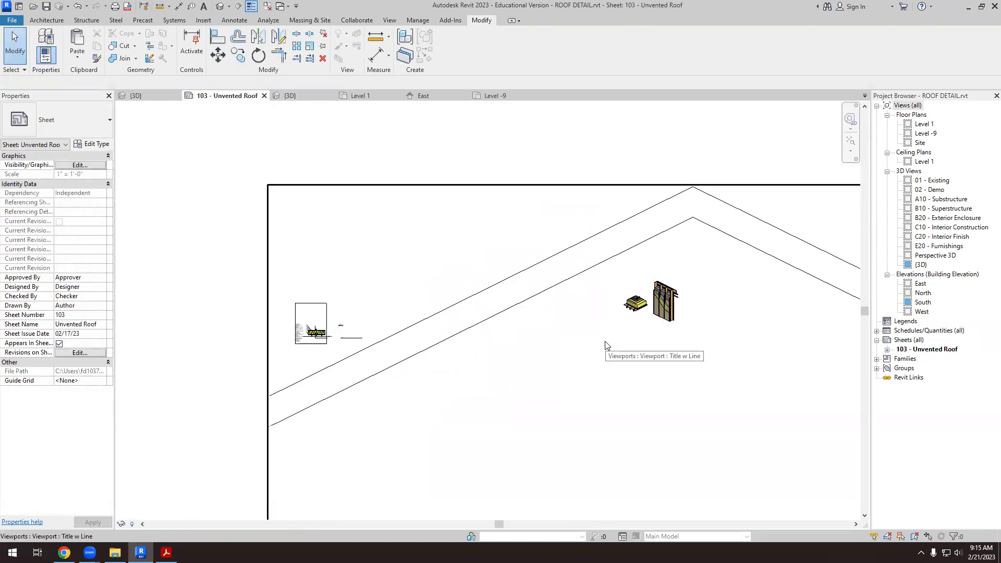
pyautogui.moveTo(533, 357); pyautogui.dragTo(579, 351, button='middle')
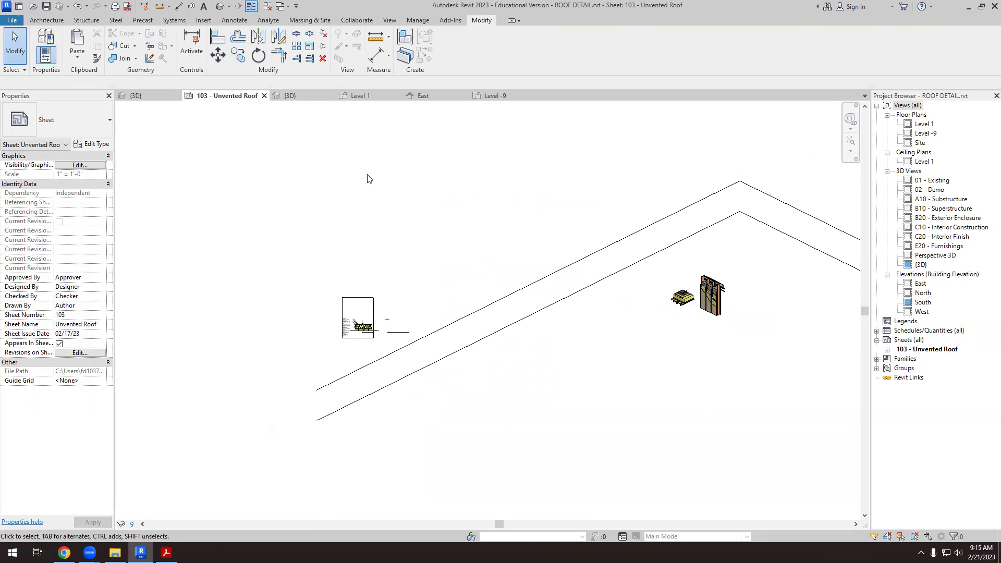
pyautogui.scroll(-2, 433, 224)
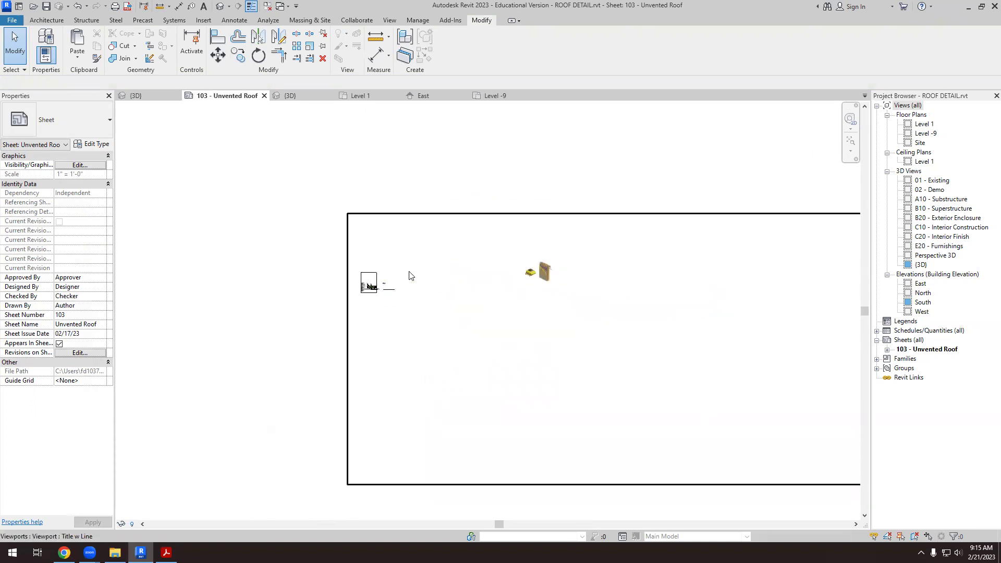
pyautogui.click(425, 213)
pyautogui.press('Delete')
pyautogui.scroll(3, 363, 258)
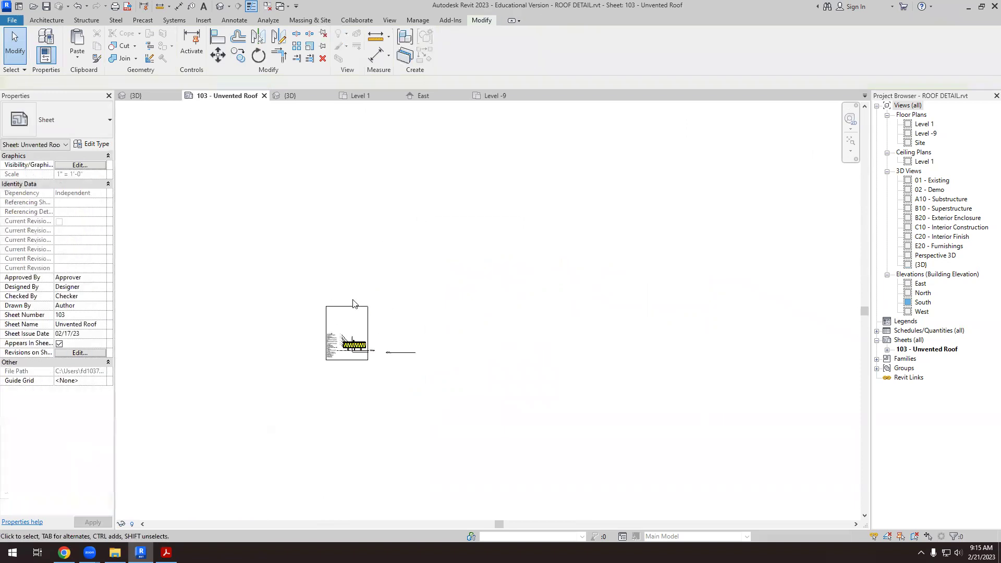
# - Enable cropping in the {3D} view showing the roof detail and duplicate that view
pyautogui.click(288, 96)
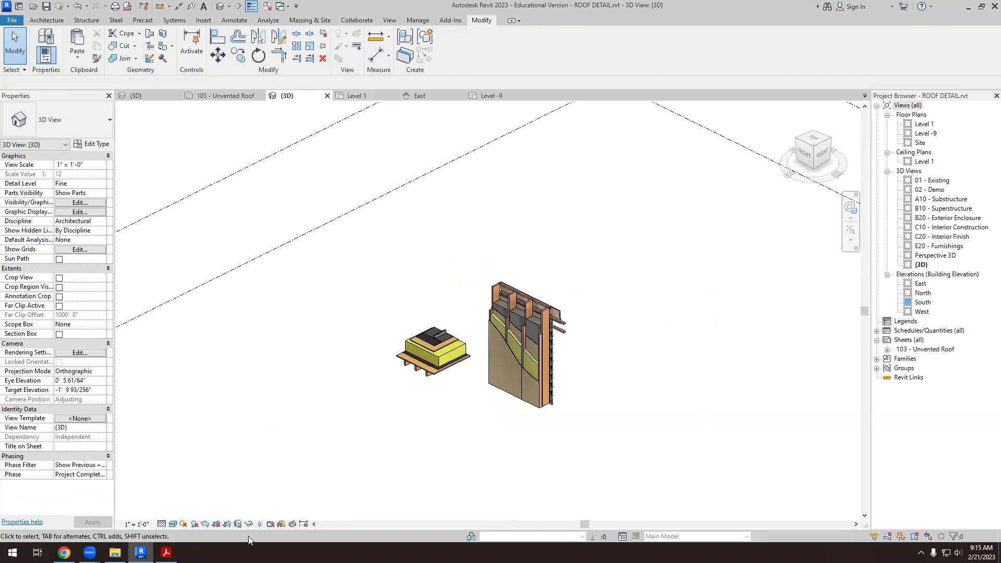
pyautogui.click(215, 524)
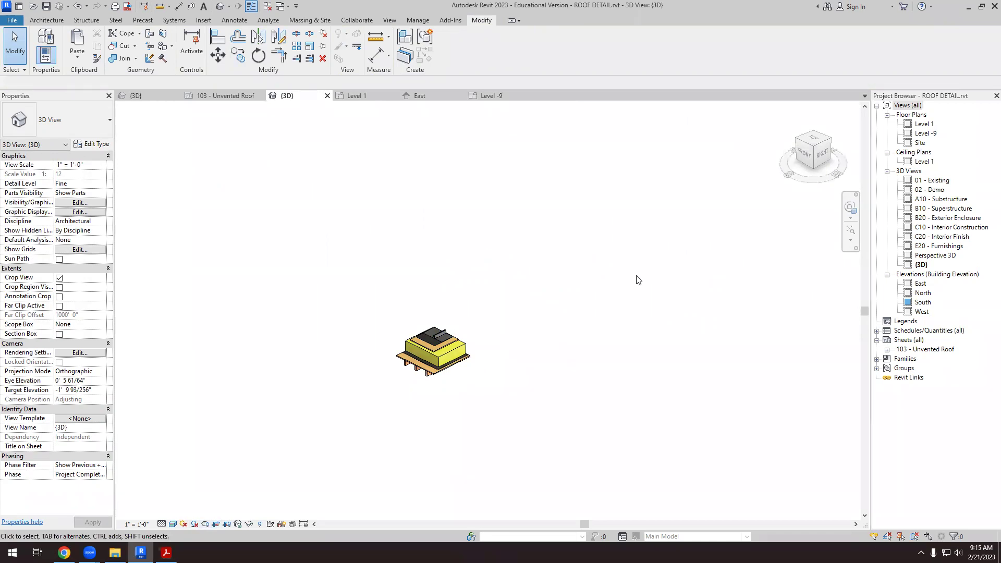
pyautogui.rightClick(920, 266)
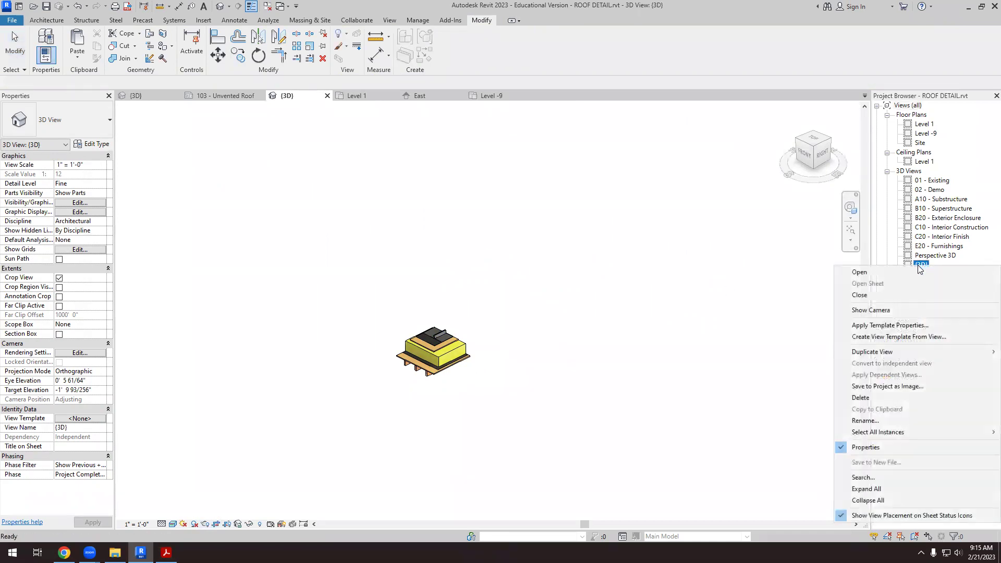
pyautogui.moveTo(888, 353)
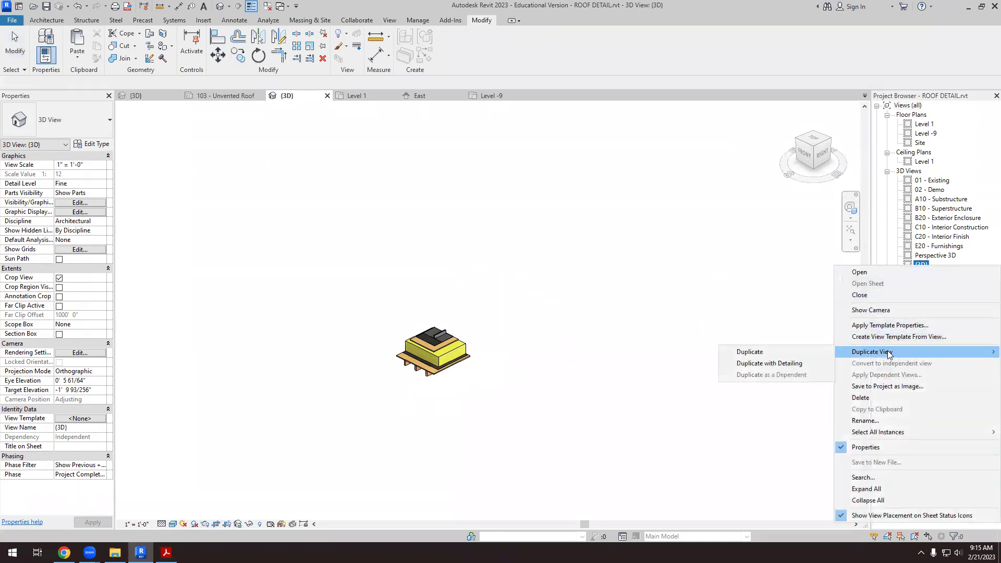
pyautogui.click(771, 356)
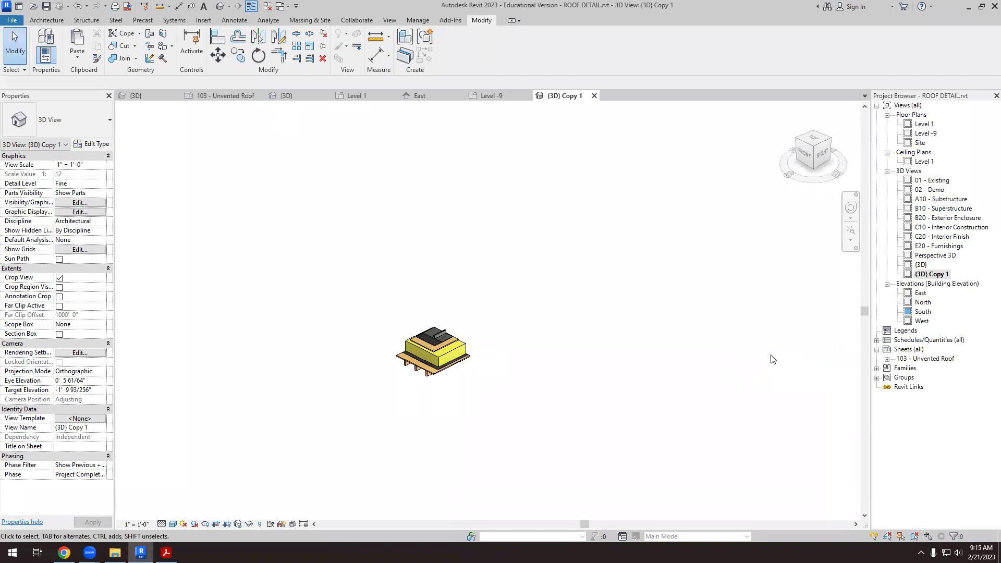
# - Rename the duplicated 3D view as 3Droof
pyautogui.press('f')
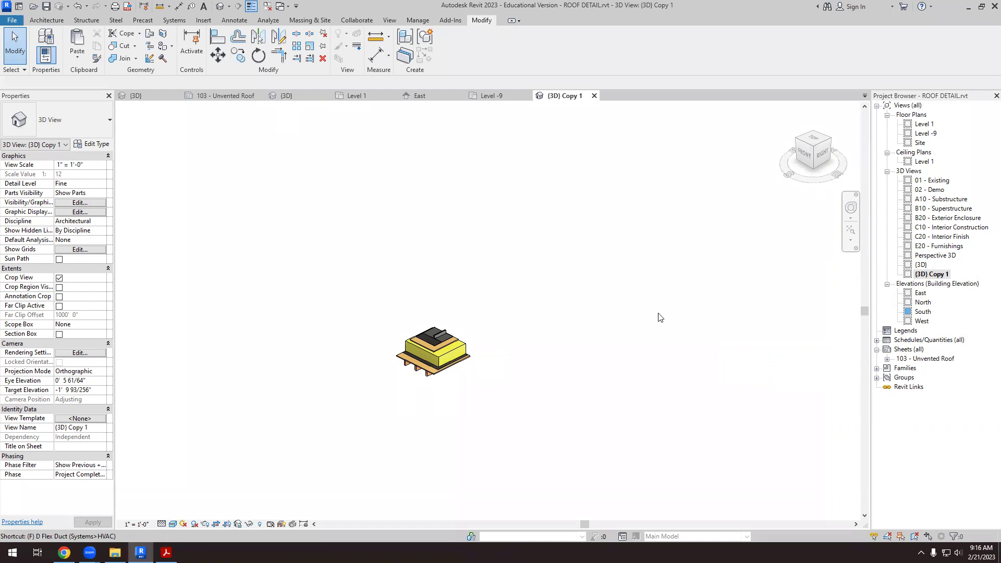
pyautogui.click(937, 275)
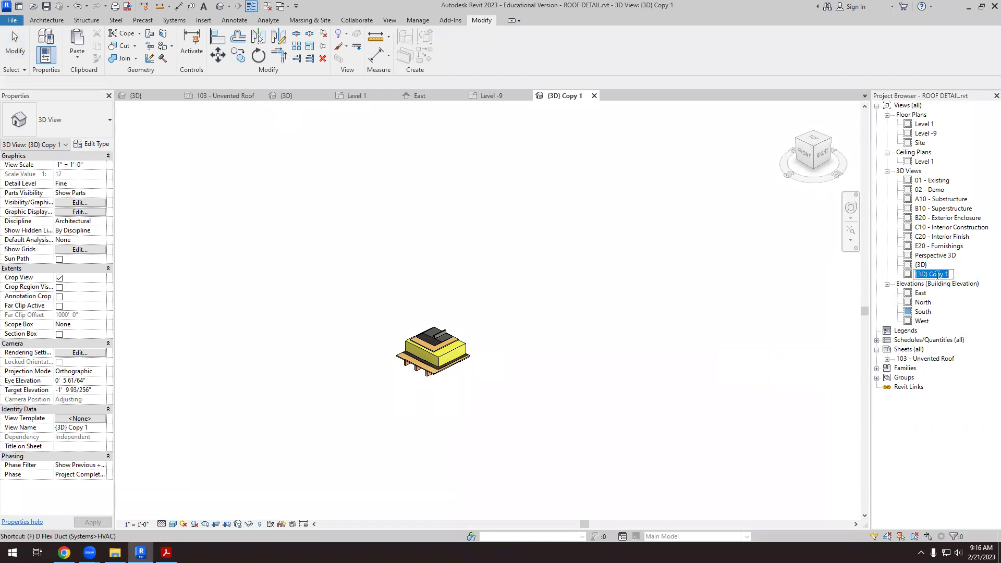
pyautogui.write('3Droof')
pyautogui.press('Return')
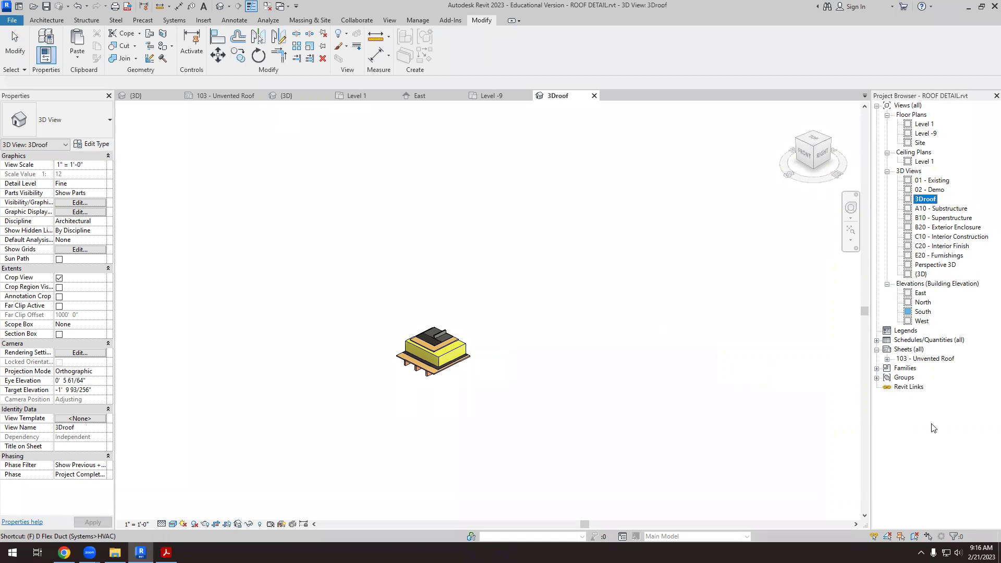
# - Place the 3Droof view on sheet 103 - Unvented Roof, in the empty area above the roof section
pyautogui.click(260, 96)
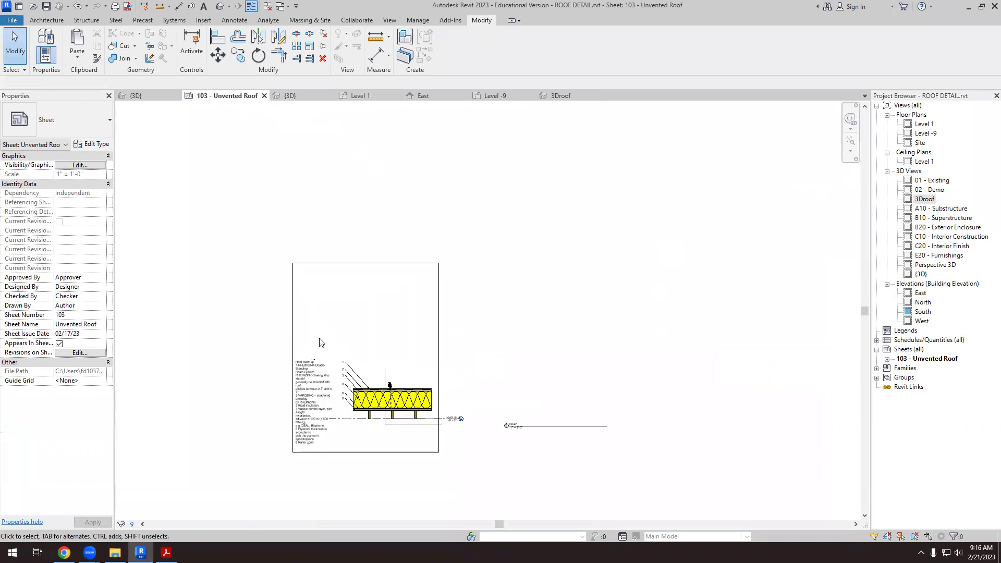
pyautogui.scroll(1, 319, 343)
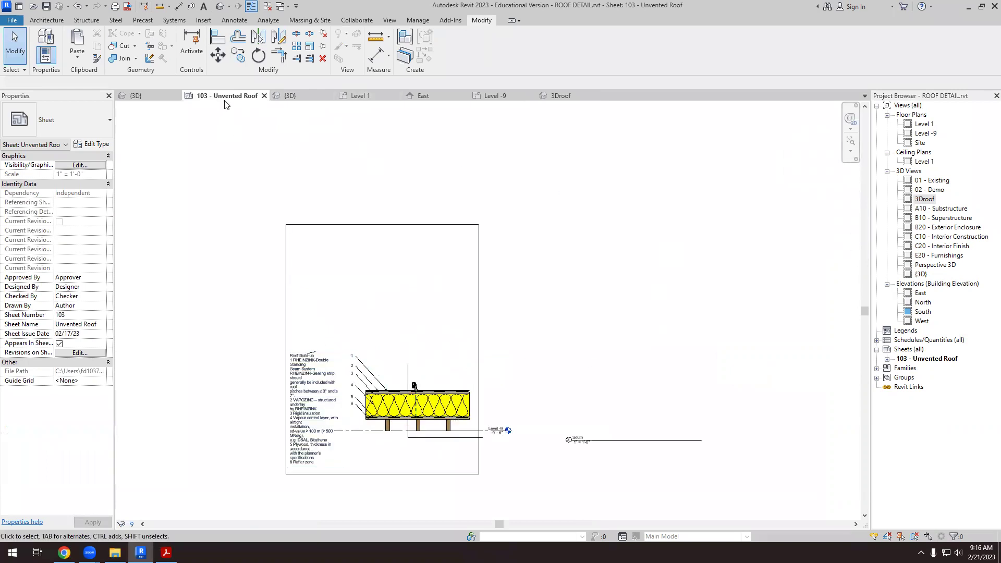
pyautogui.moveTo(926, 200); pyautogui.dragTo(708, 260)
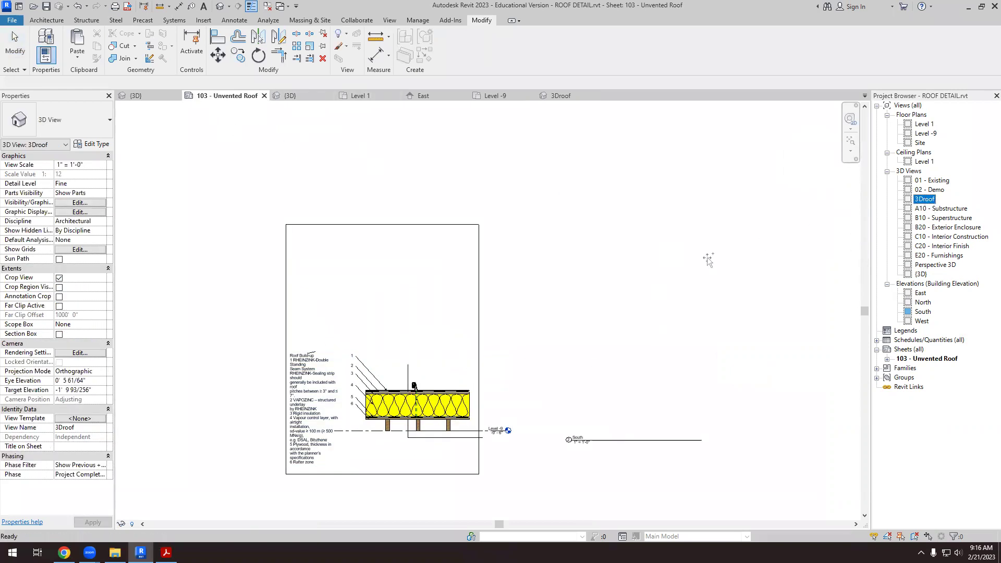
pyautogui.click(394, 296)
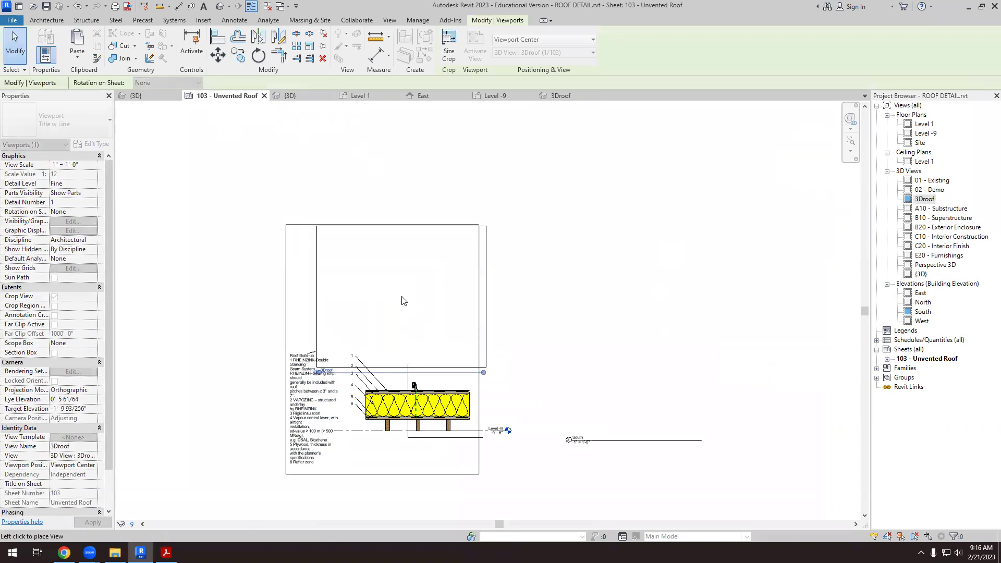
pyautogui.click(637, 306)
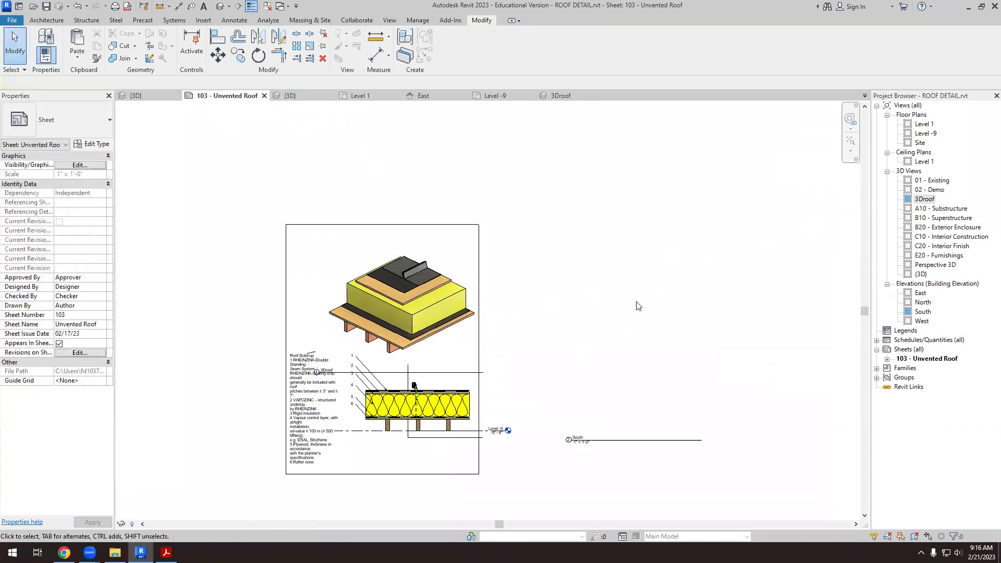
pyautogui.click(478, 318)
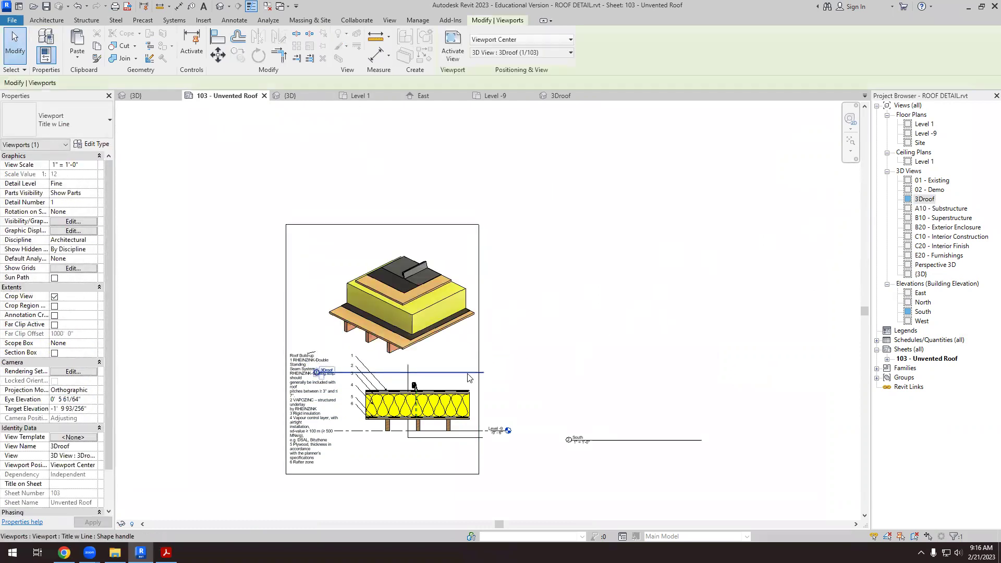
pyautogui.click(615, 325)
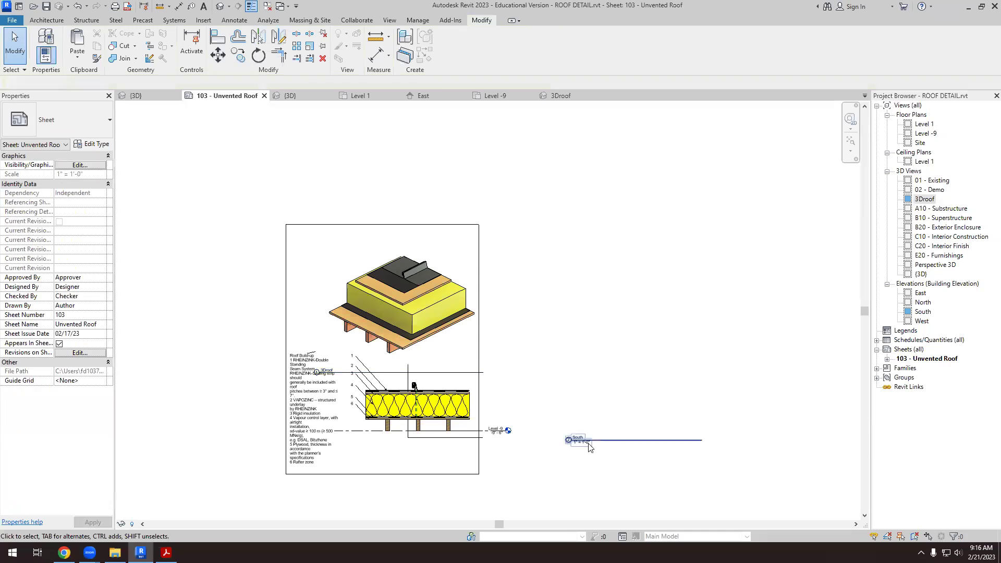
pyautogui.click(625, 444)
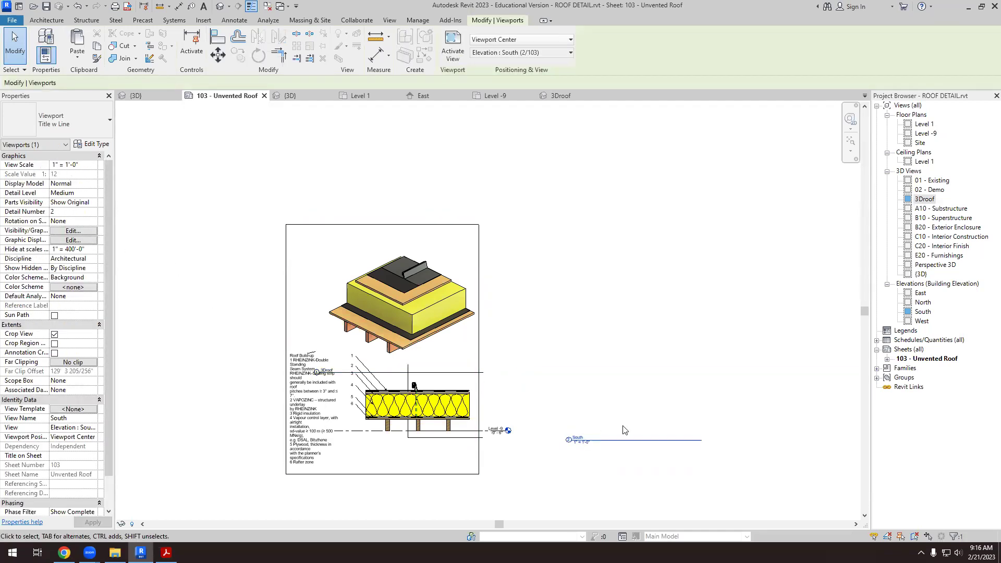
pyautogui.click(600, 431)
pyautogui.scroll(4, 600, 432)
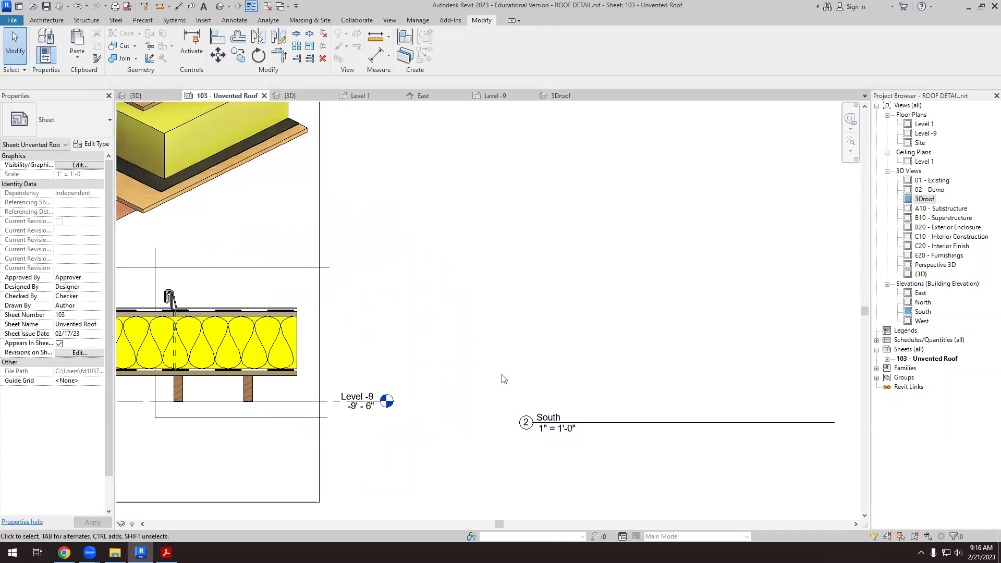
pyautogui.scroll(-4, 502, 379)
# - Edit the sheet's Title w Line viewport type to turn off the extension line and set Show Title to No
pyautogui.click(576, 424)
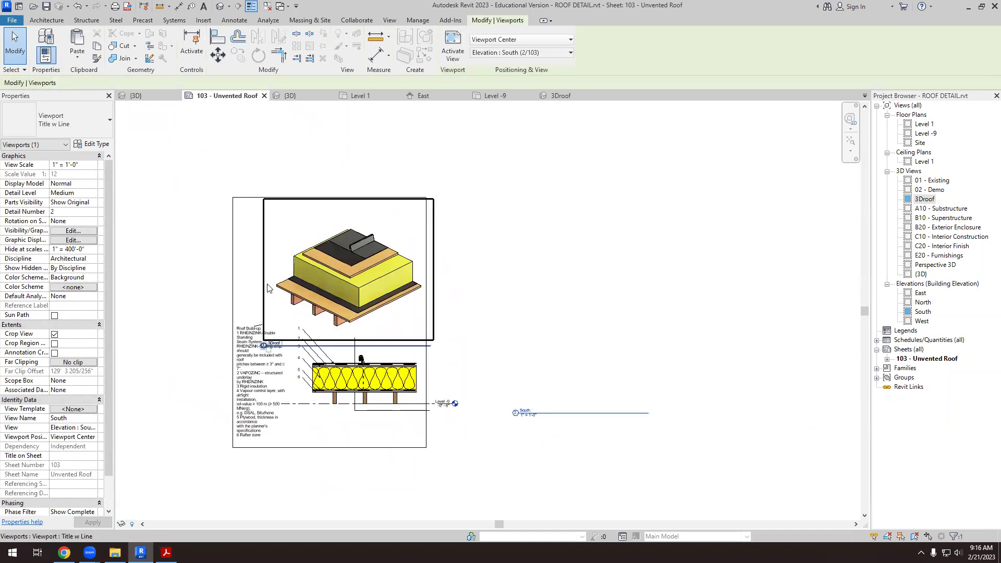
pyautogui.click(92, 144)
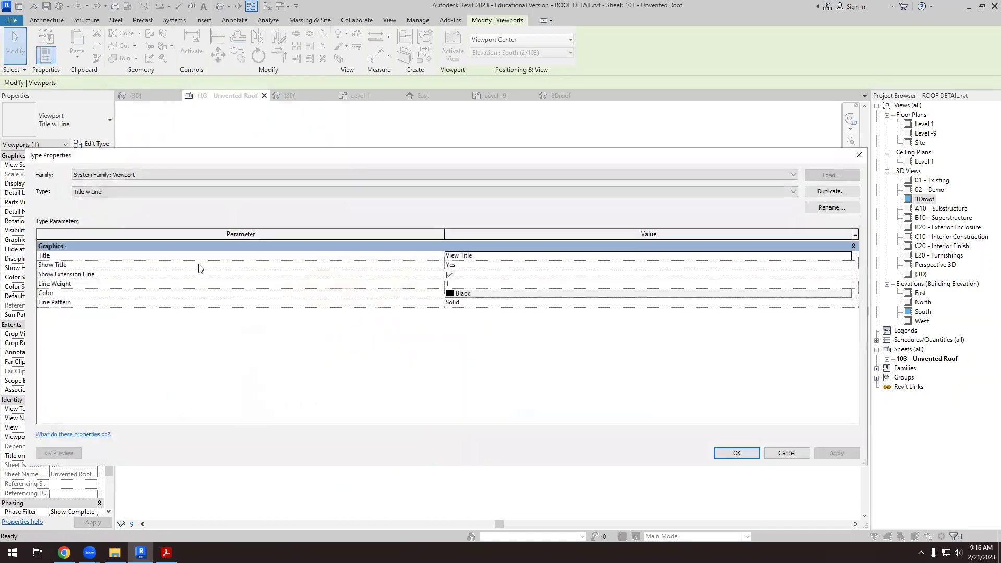
pyautogui.click(450, 275)
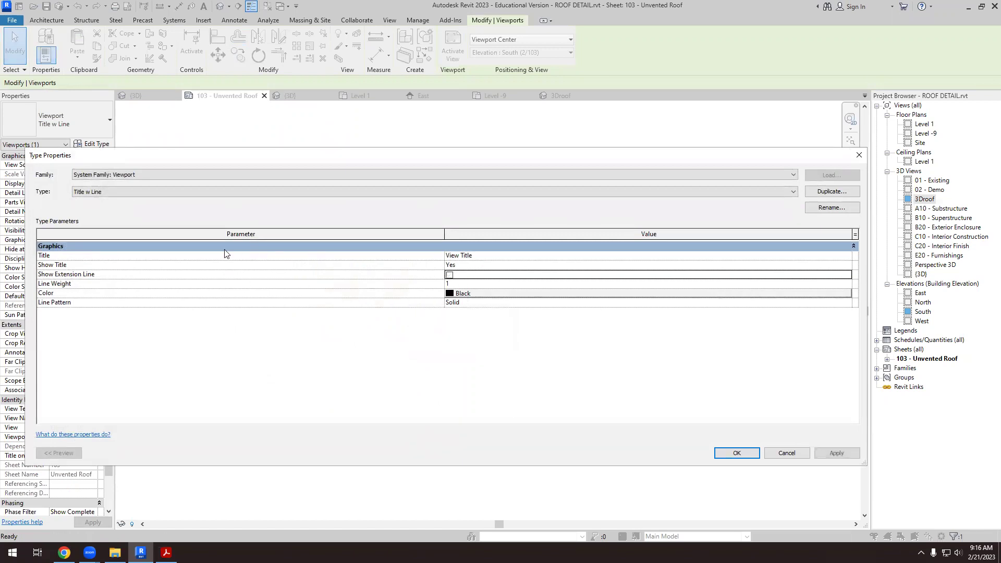
pyautogui.click(849, 265)
pyautogui.click(461, 290)
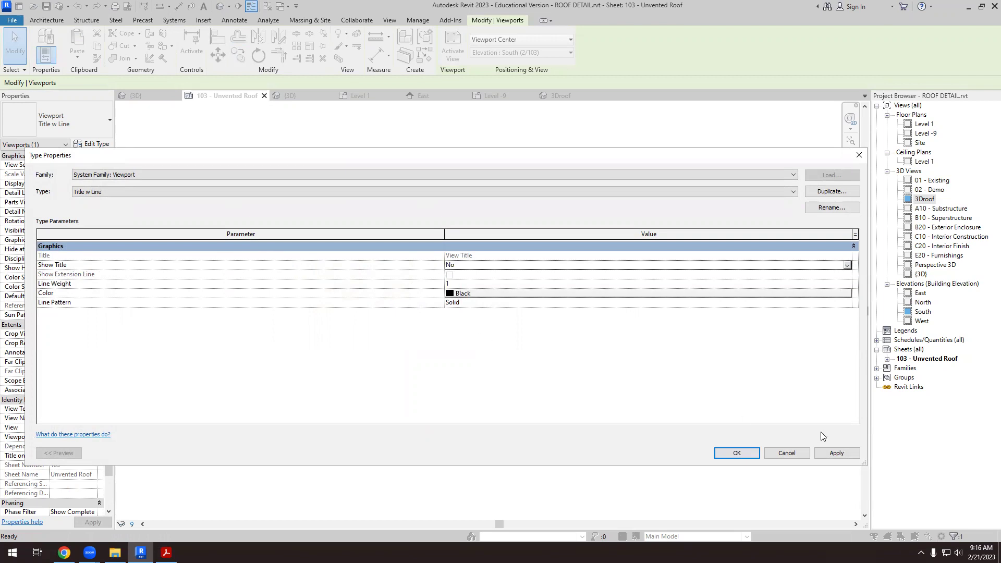
pyautogui.click(736, 452)
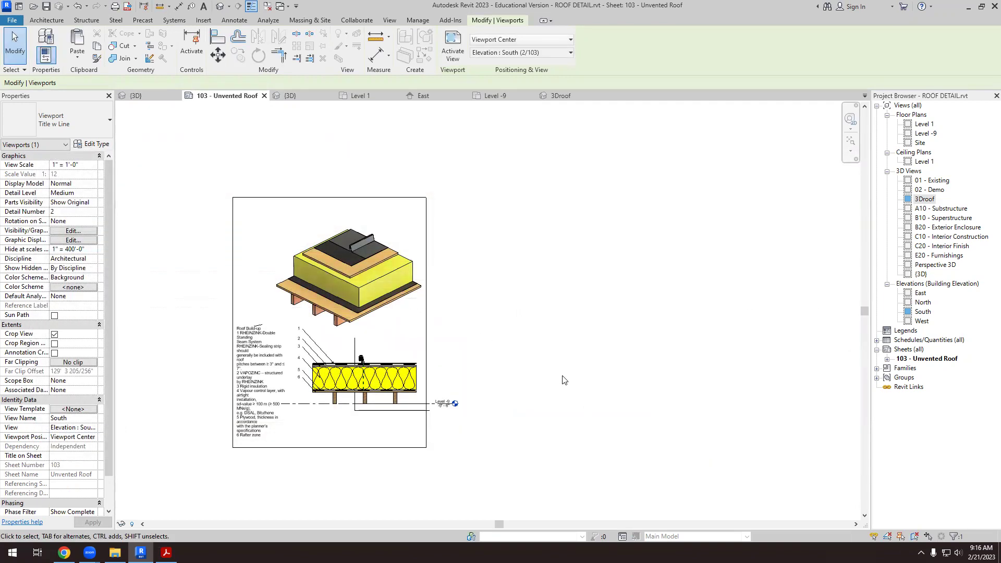
pyautogui.click(658, 449)
# - Open the South elevation and duplicate it without its detailing
pyautogui.scroll(3, 400, 376)
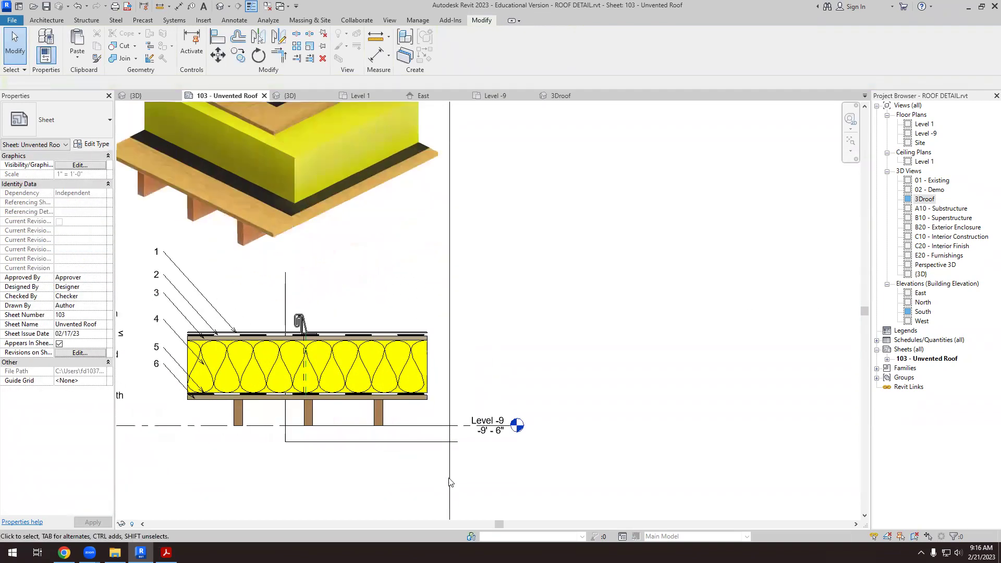
pyautogui.scroll(-1, 513, 415)
pyautogui.scroll(1, 513, 414)
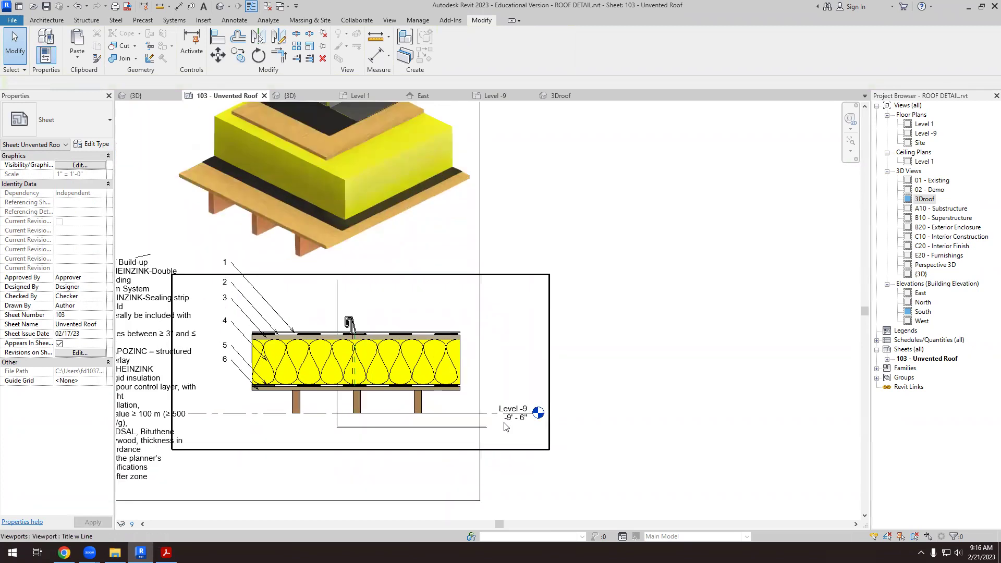
pyautogui.scroll(-1, 507, 417)
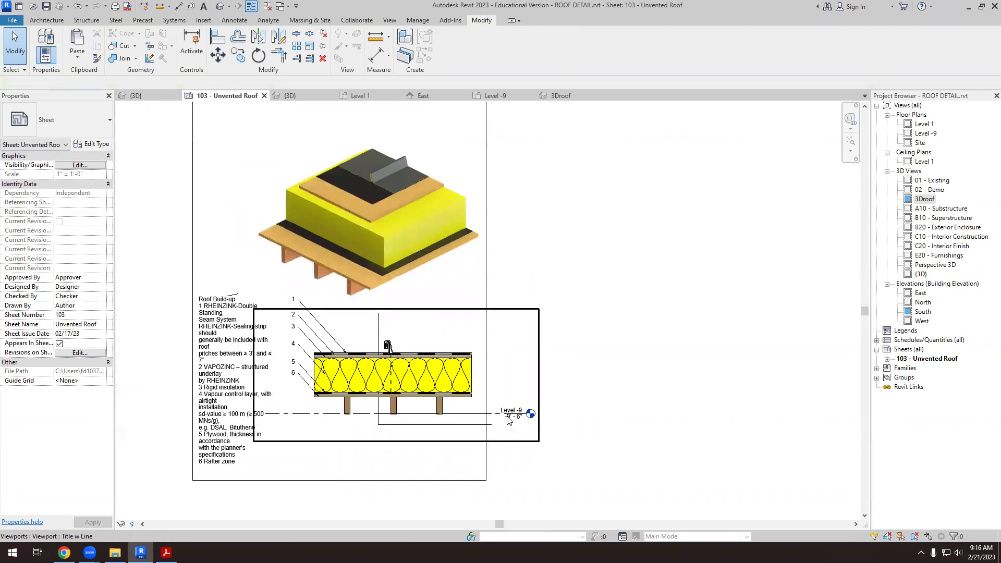
pyautogui.doubleClick(925, 201)
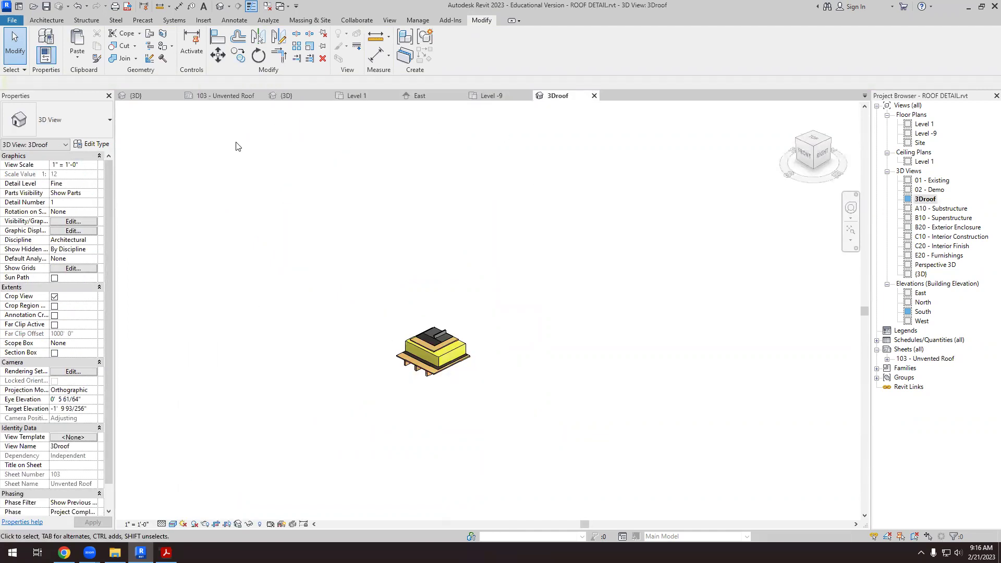
pyautogui.doubleClick(922, 313)
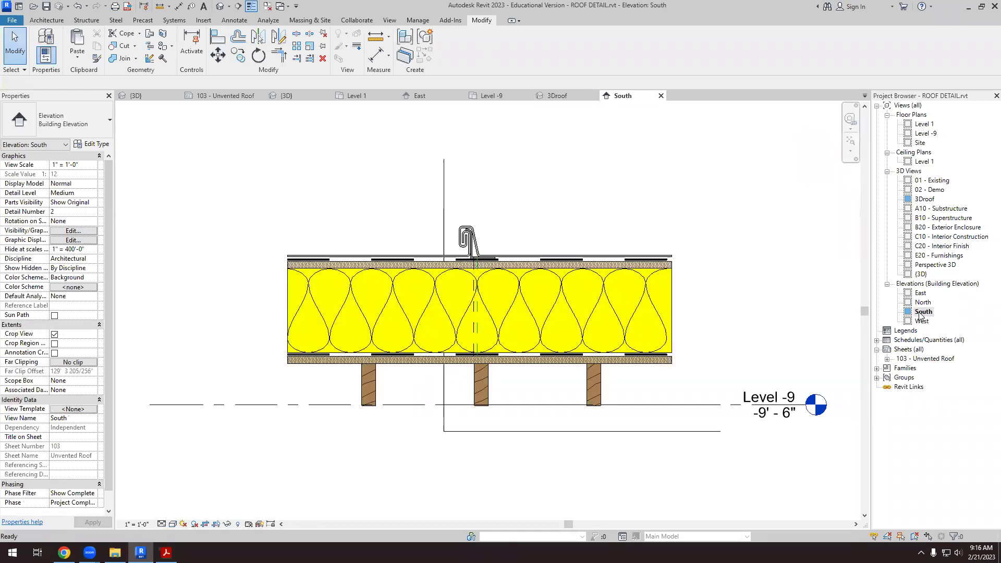
pyautogui.scroll(-2, 382, 252)
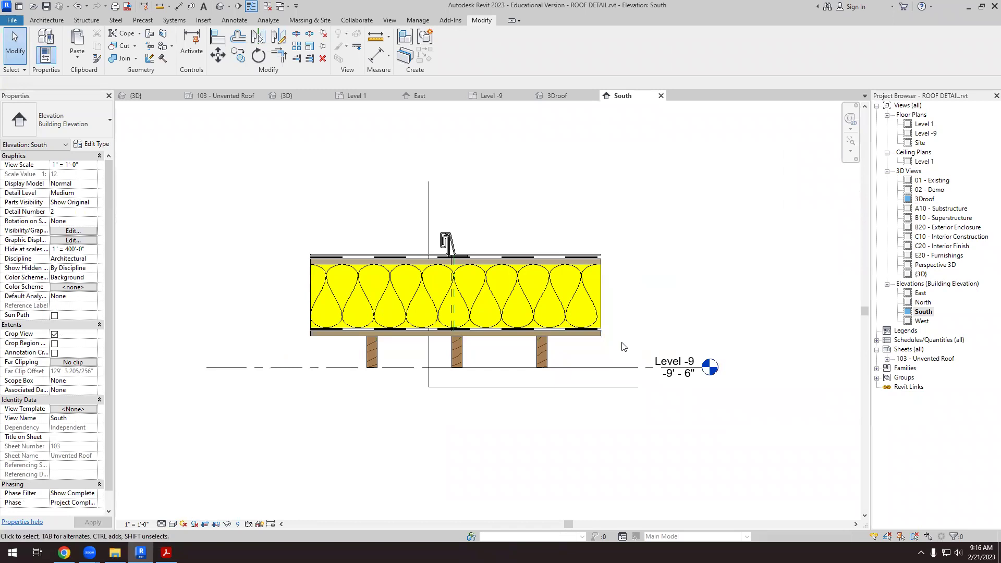
pyautogui.rightClick(925, 315)
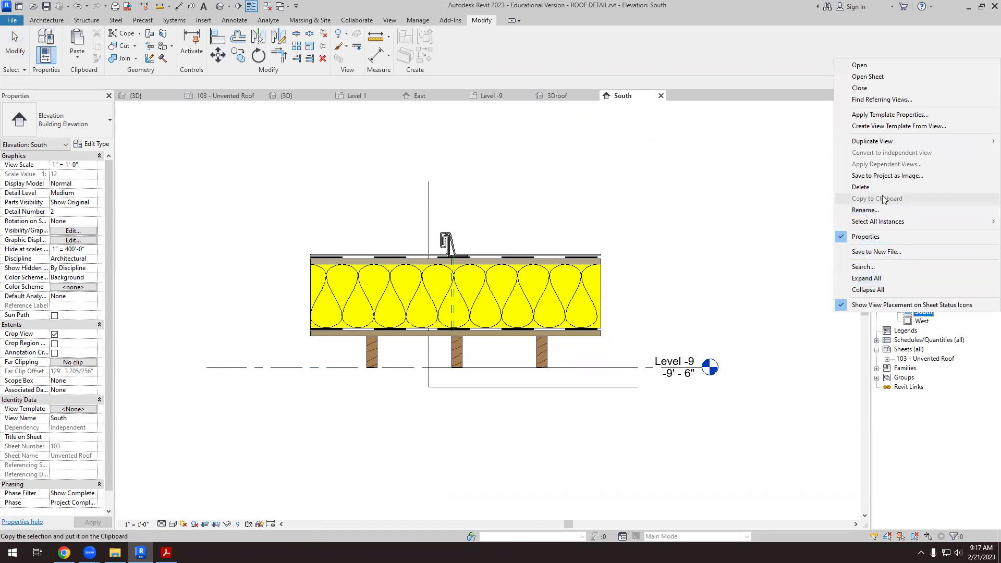
pyautogui.moveTo(893, 146)
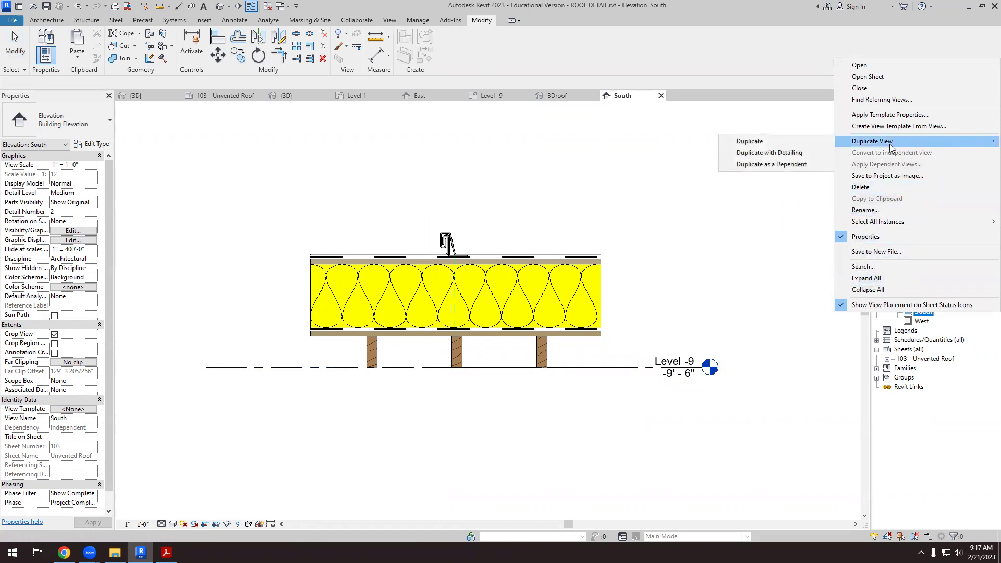
pyautogui.click(783, 147)
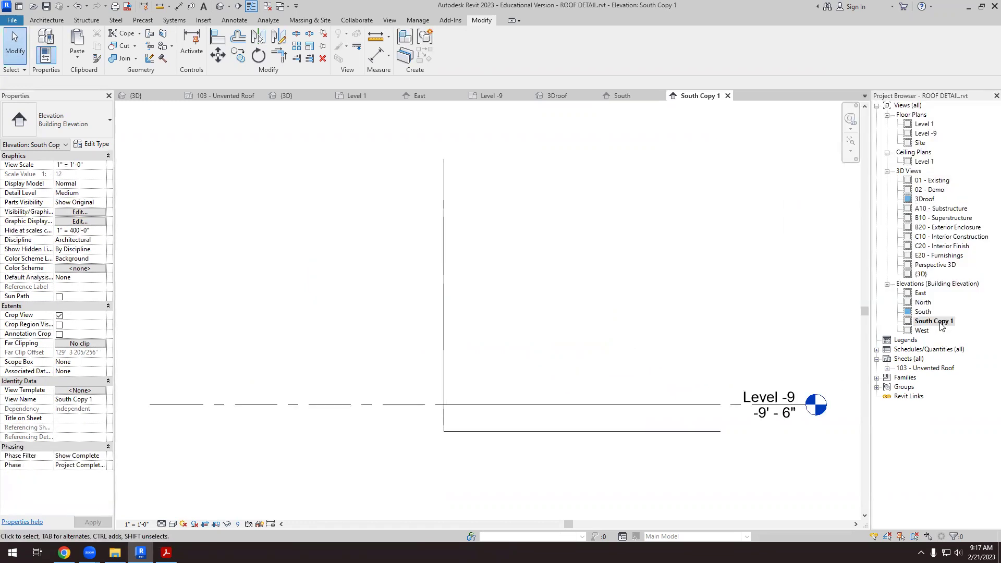
# - Rename the duplicated elevation as South roof unvented
pyautogui.click(933, 322)
pyautogui.click(942, 327)
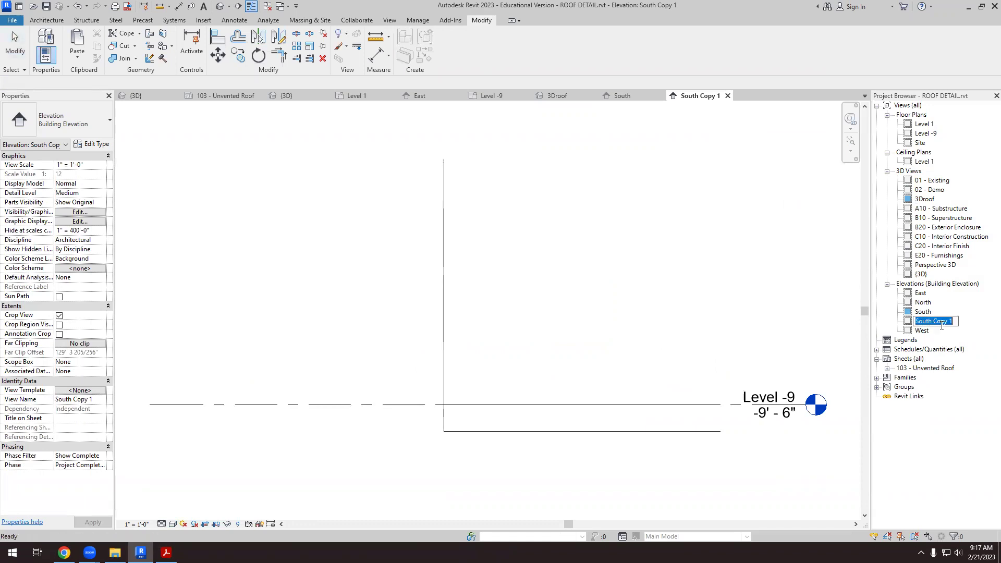
pyautogui.moveTo(950, 322); pyautogui.dragTo(935, 322)
pyautogui.press('BackSpace')
pyautogui.write('roof unvented')
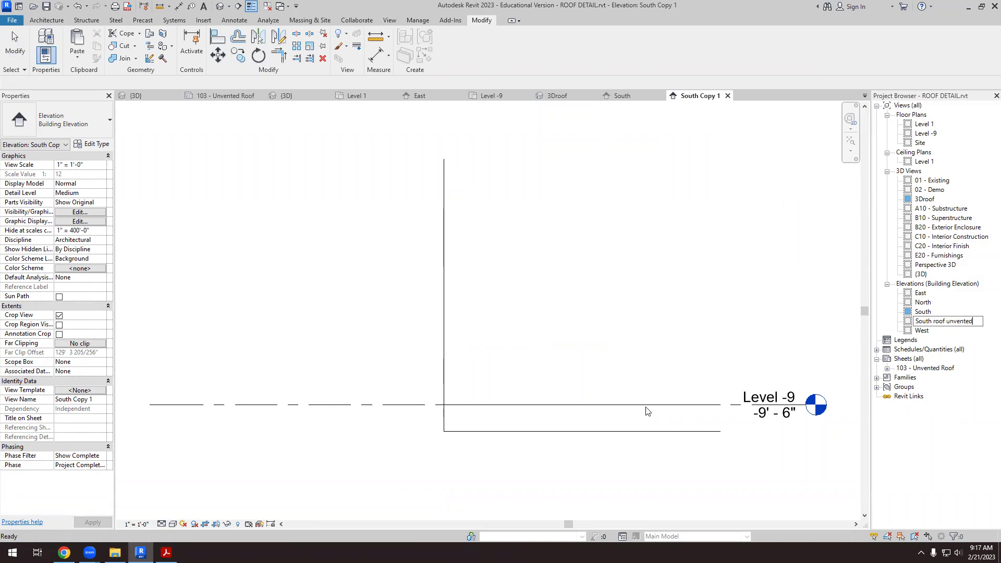
pyautogui.click(553, 316)
# - Display the South roof unvented elevation with coloured material surfaces and set its detail level to Coarse
pyautogui.scroll(-2, 526, 312)
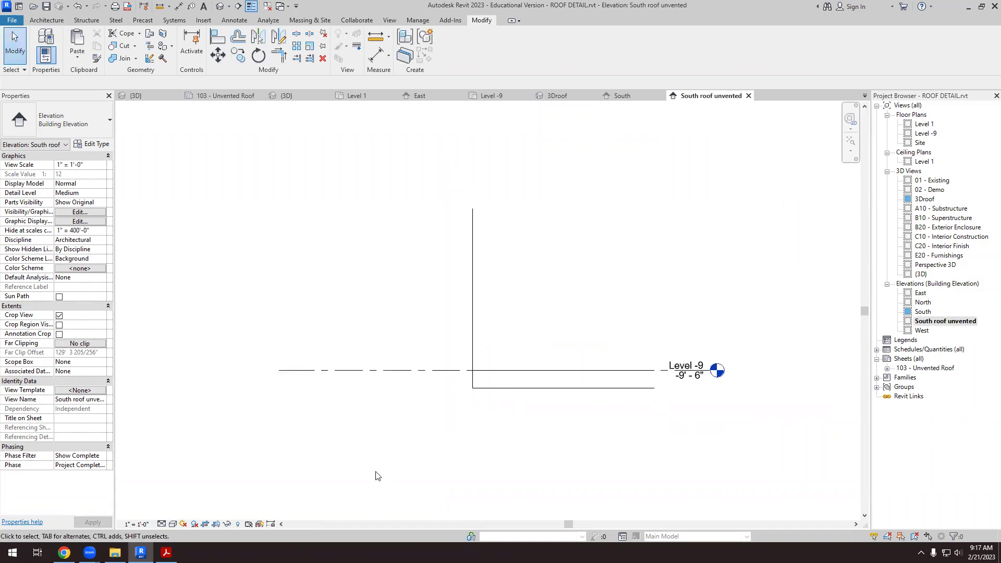
pyautogui.scroll(-2, 366, 423)
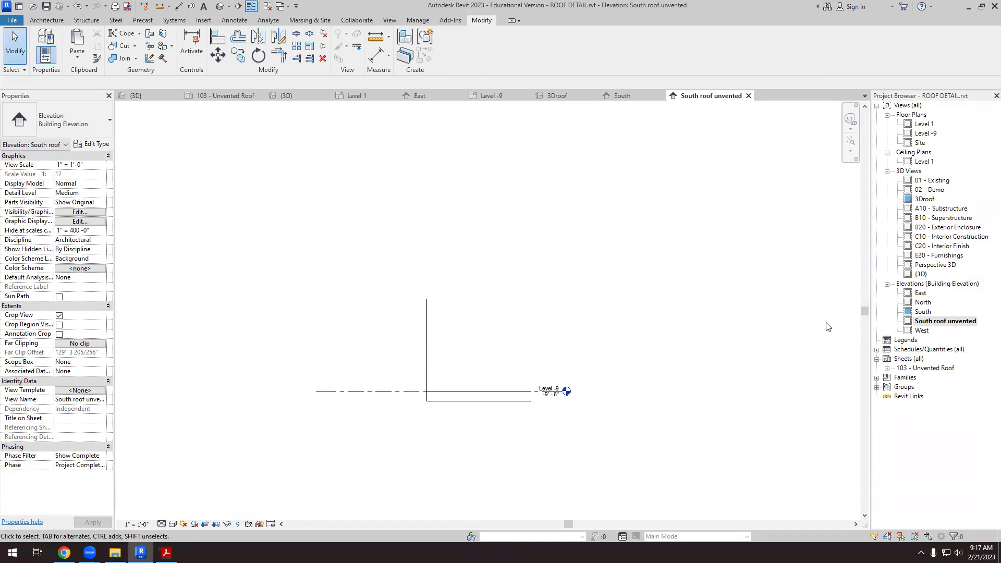
pyautogui.doubleClick(931, 312)
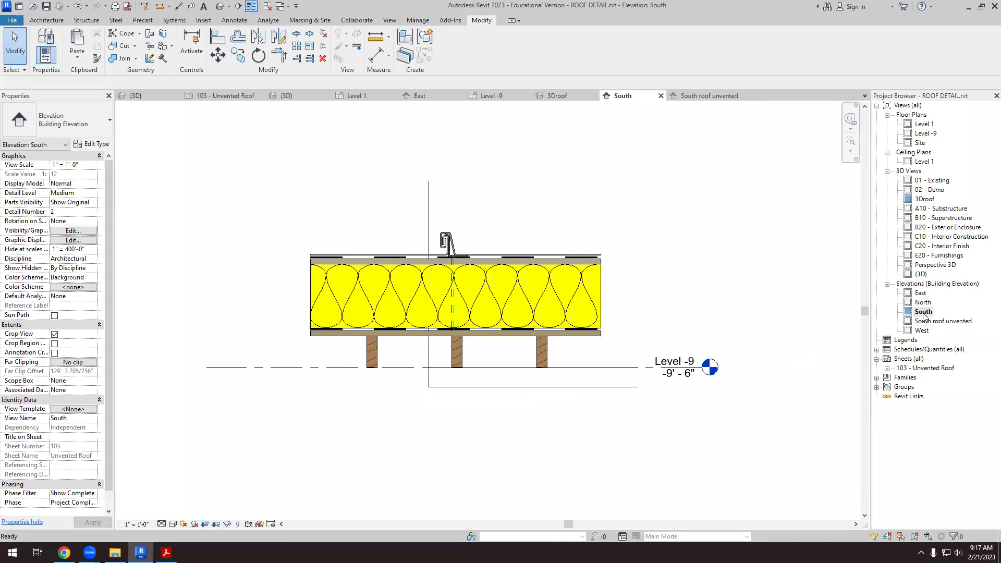
pyautogui.doubleClick(924, 321)
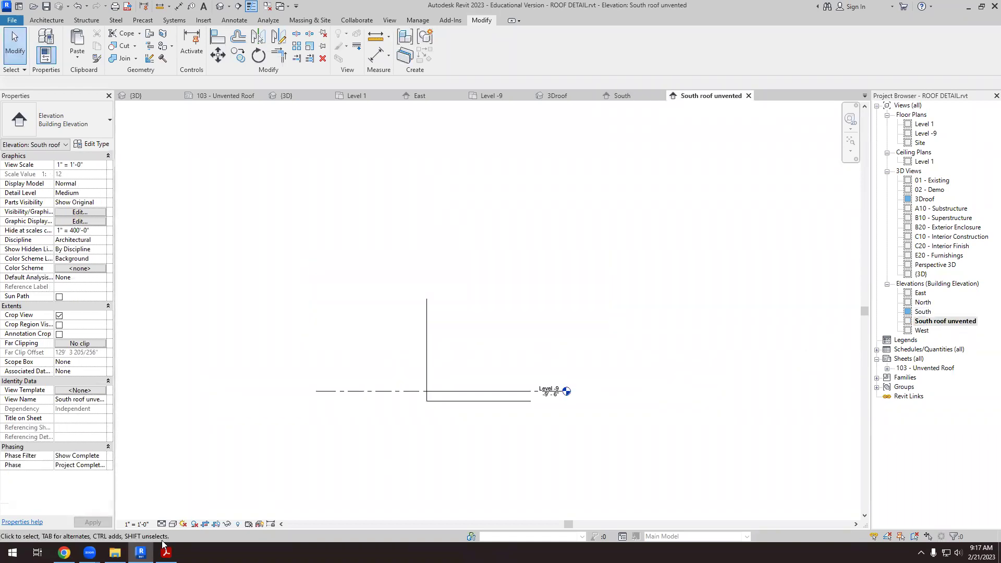
pyautogui.click(173, 524)
pyautogui.click(192, 514)
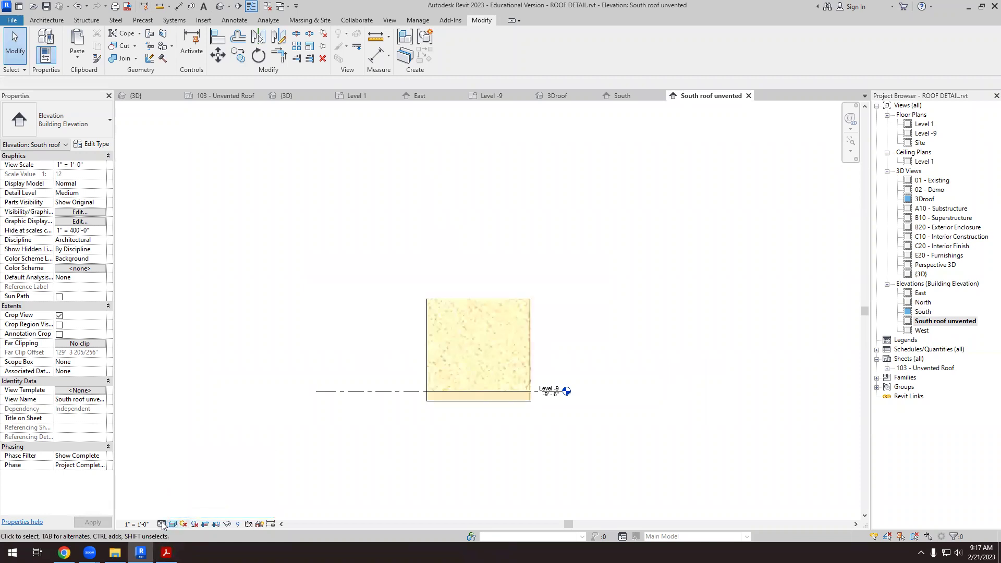
pyautogui.click(162, 525)
pyautogui.click(173, 490)
# - Uncrop the elevation, show its crop region, move that region around the yellow roof assembly and enable cropping again
pyautogui.click(205, 524)
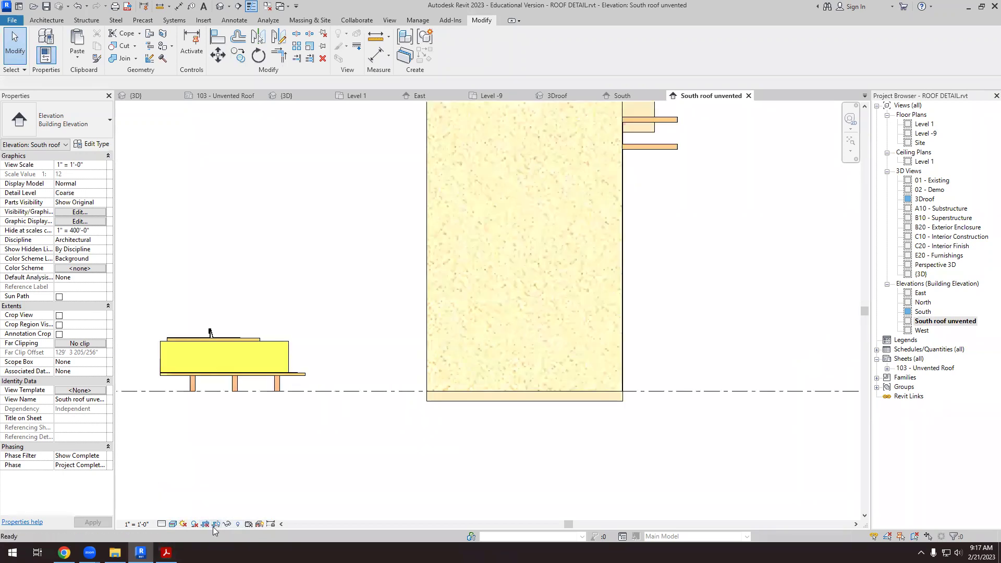
pyautogui.click(215, 525)
pyautogui.scroll(-1, 547, 441)
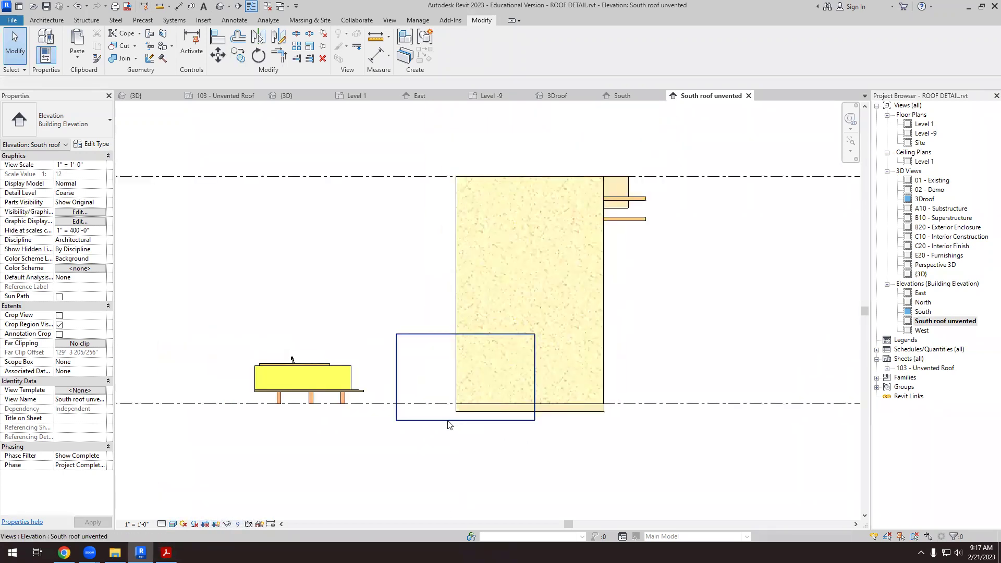
pyautogui.moveTo(448, 420); pyautogui.dragTo(275, 427)
pyautogui.click(423, 486)
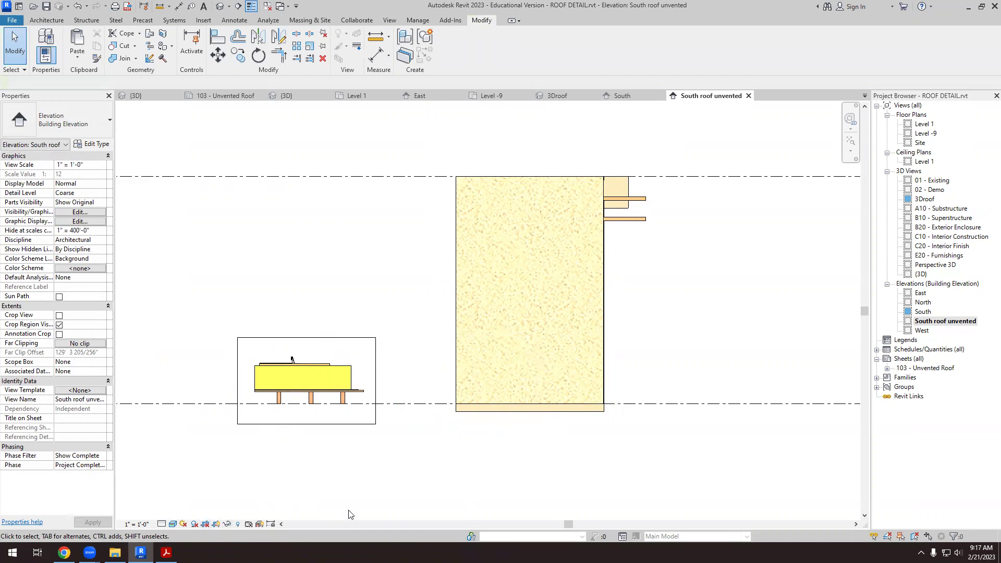
pyautogui.click(206, 525)
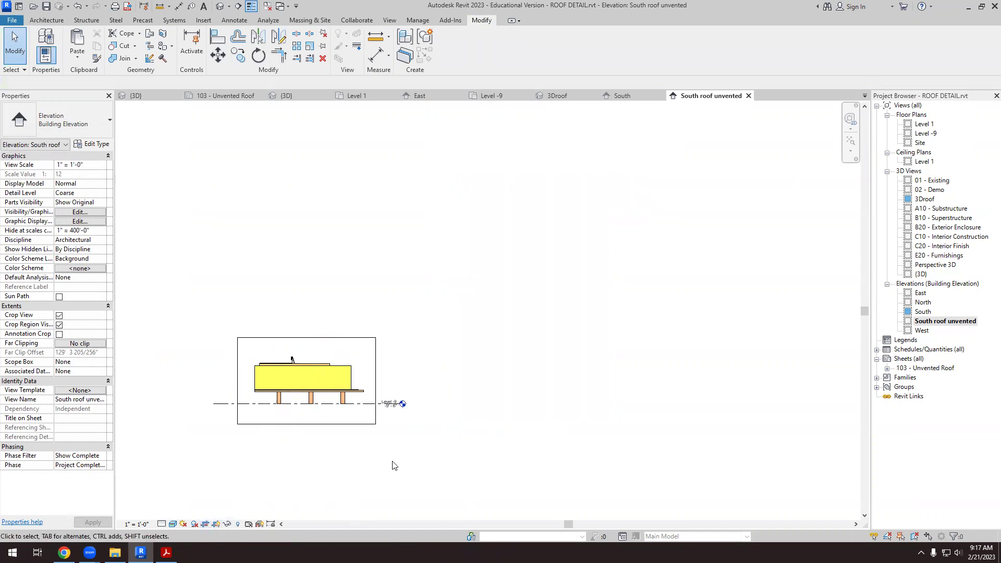
# - Hide the Level -9 line in the South roof unvented elevation and return to sheet 103 - Unvented Roof
pyautogui.scroll(3, 305, 428)
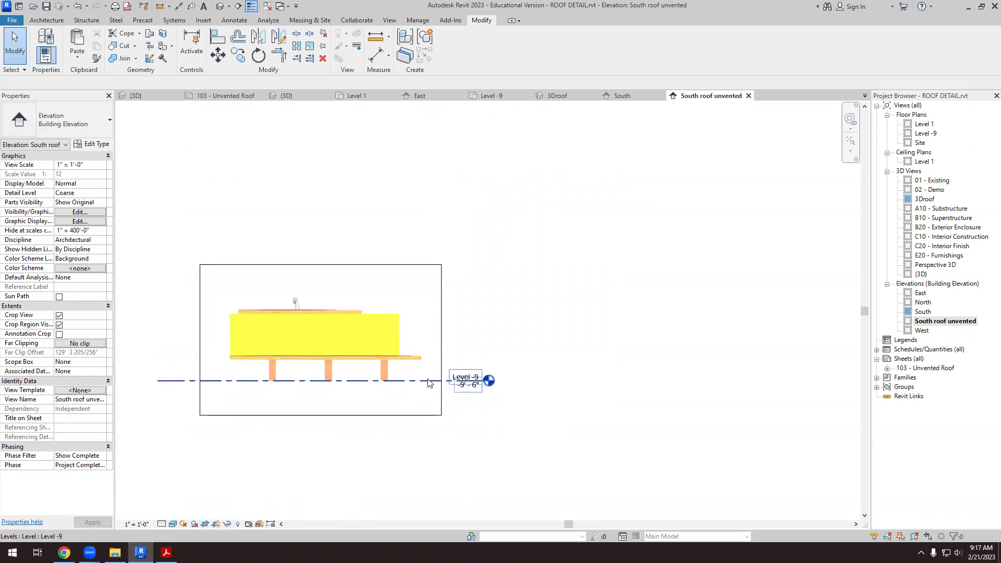
pyautogui.rightClick(428, 381)
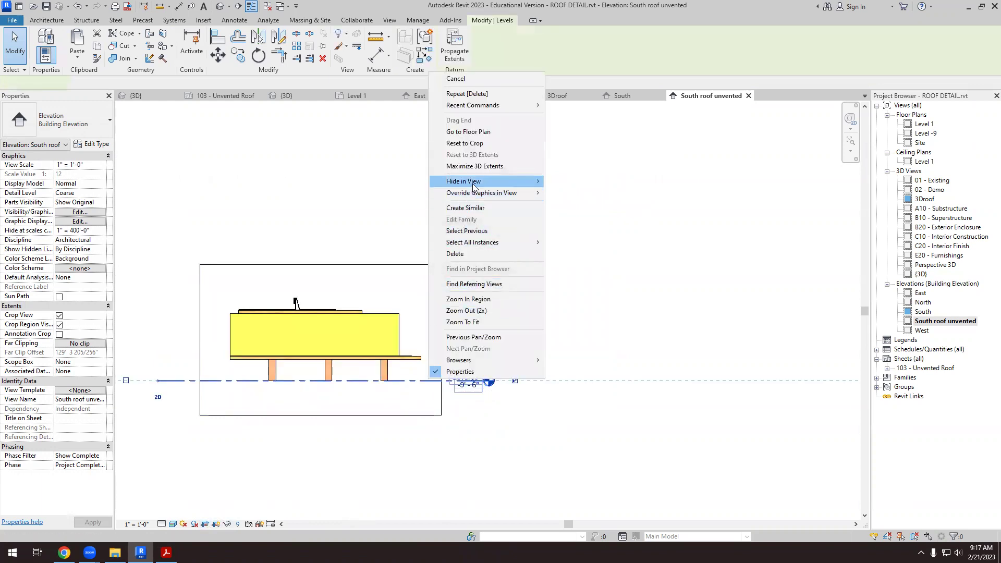
pyautogui.moveTo(472, 183)
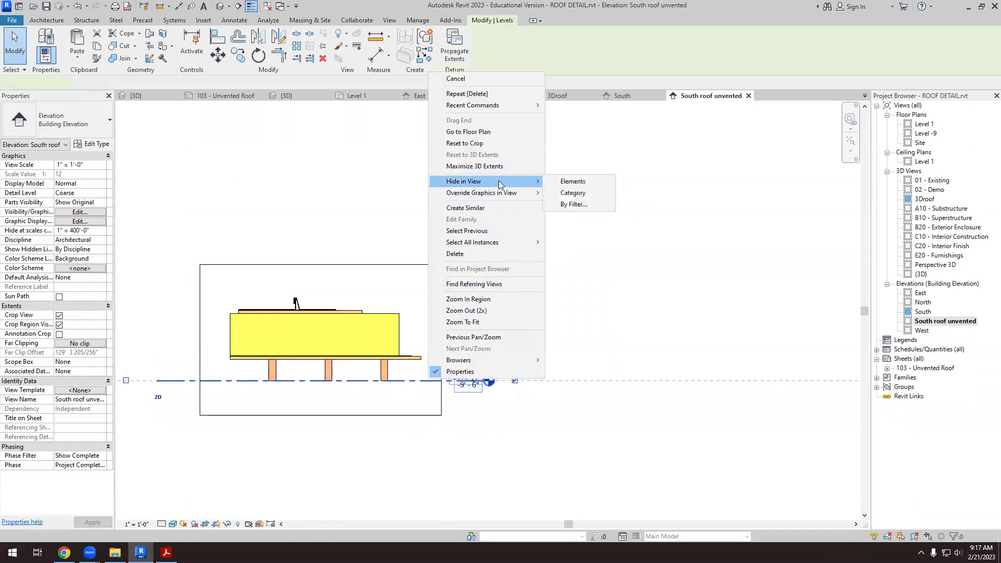
pyautogui.click(569, 183)
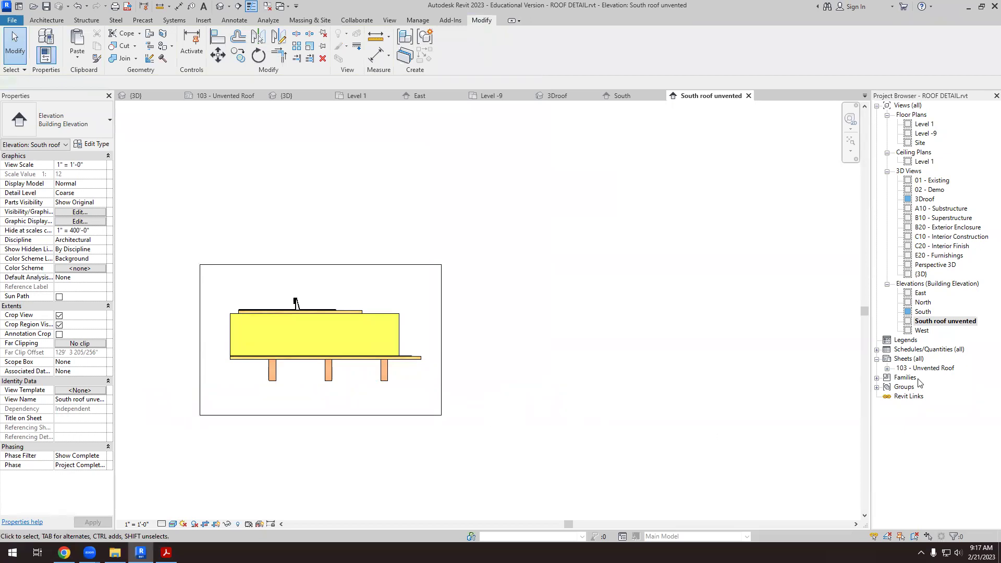
pyautogui.click(238, 96)
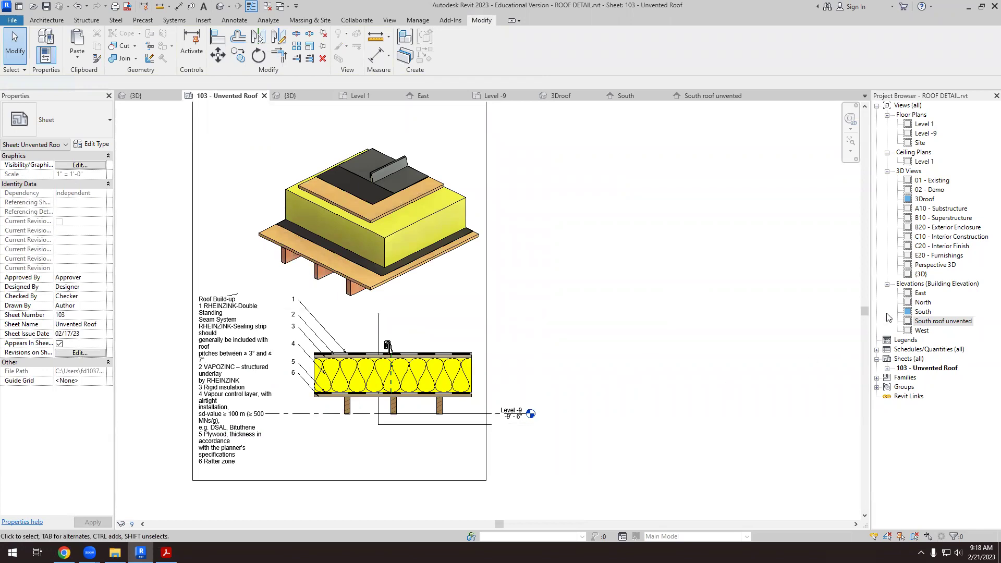
# - Replace the South elevation on sheet 103 with the South roof unvented elevation below the 3D roof view
pyautogui.click(452, 380)
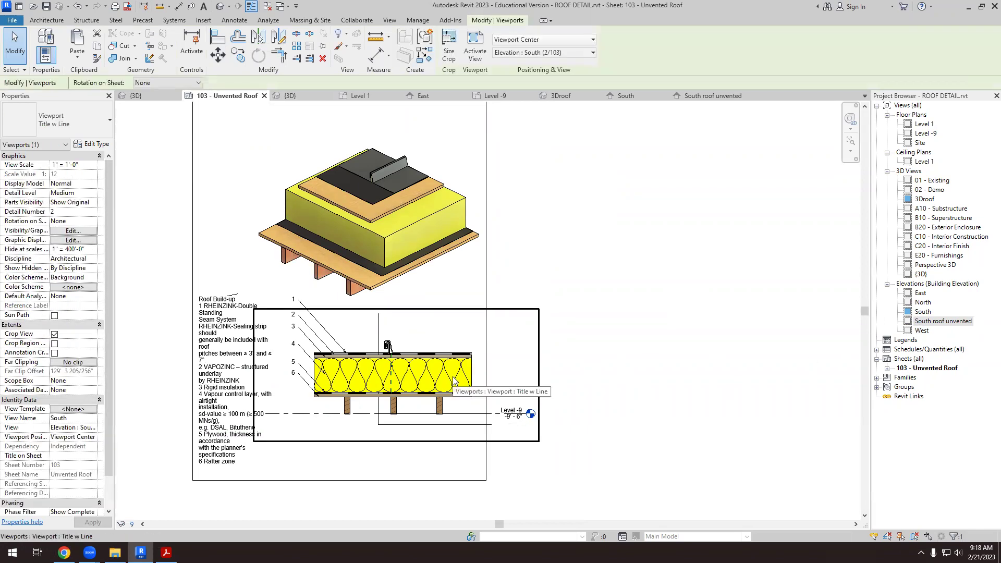
pyautogui.press('Delete')
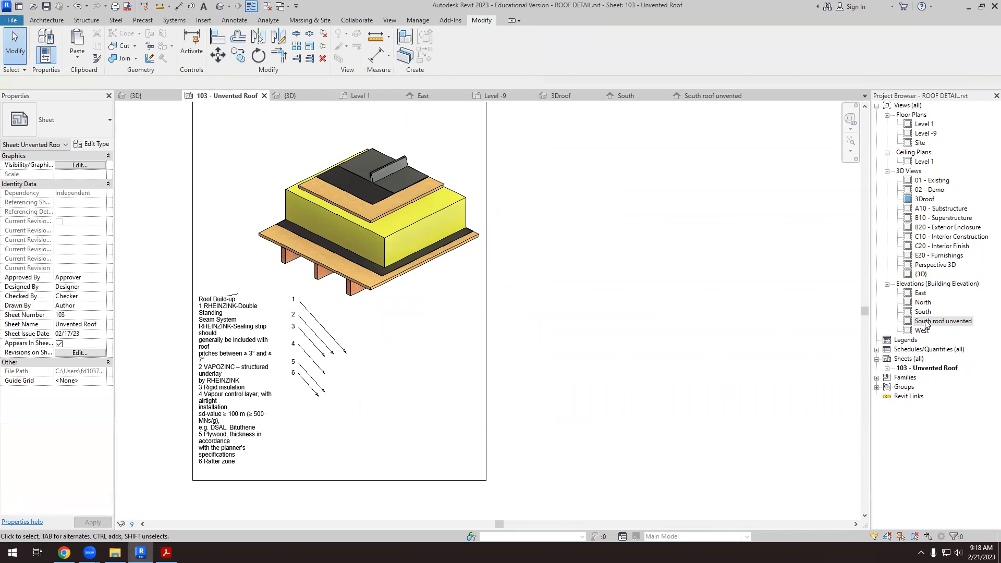
pyautogui.moveTo(928, 322); pyautogui.dragTo(845, 344)
pyautogui.moveTo(394, 414); pyautogui.dragTo(392, 407)
pyautogui.click(393, 400)
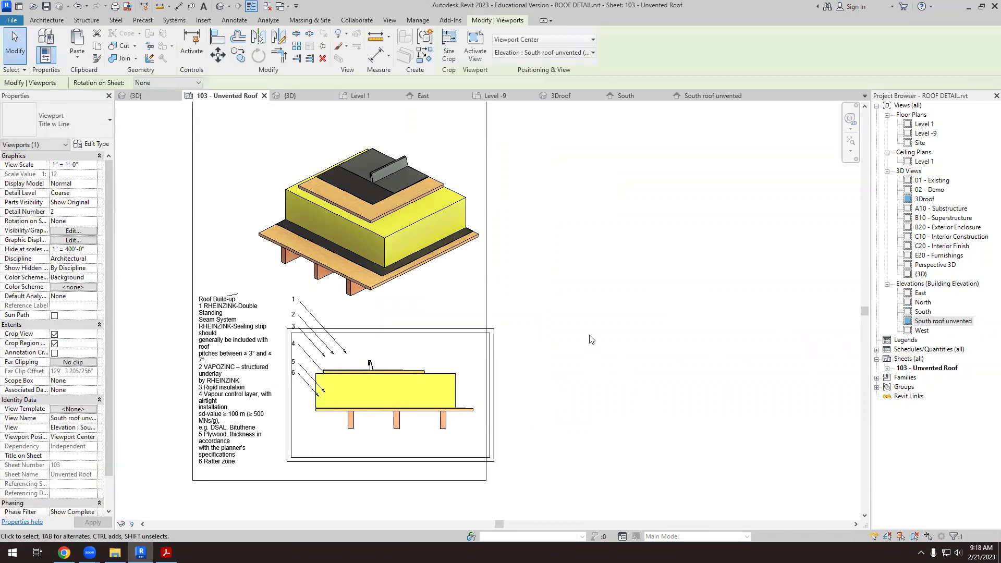
# - Nudge the South roof unvented viewport up and slightly right so its layers line up with the numbered leader arrows
pyautogui.press('Up')
pyautogui.press('Up')
pyautogui.press('Up')
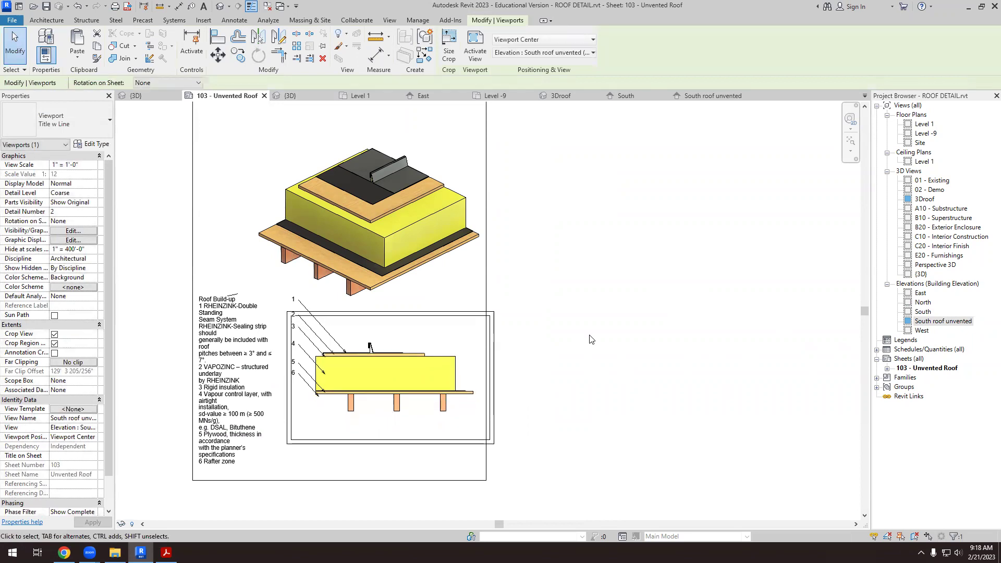
pyautogui.press('Up')
pyautogui.press('Right')
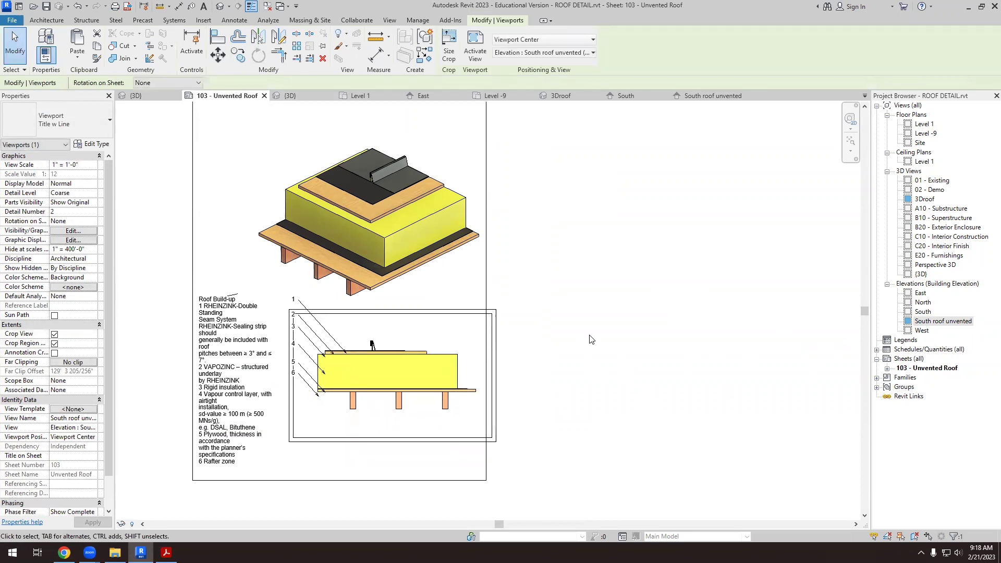
pyautogui.click(603, 380)
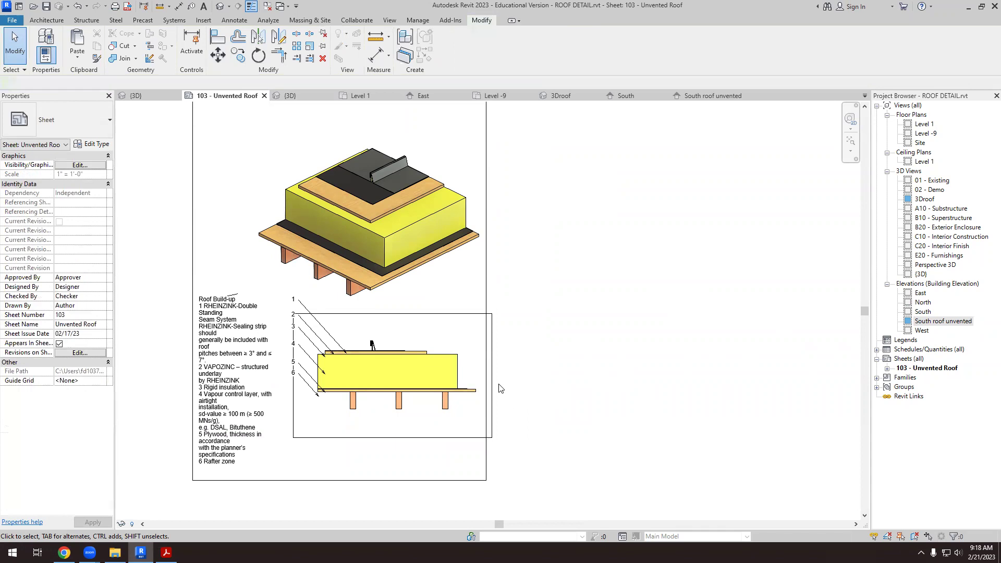
pyautogui.scroll(2, 499, 388)
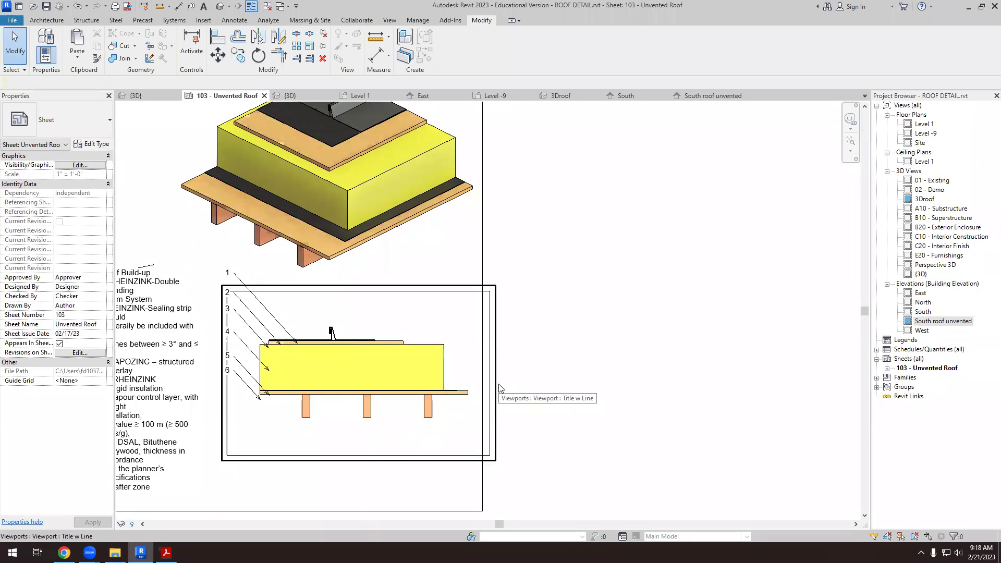
pyautogui.scroll(-1, 499, 388)
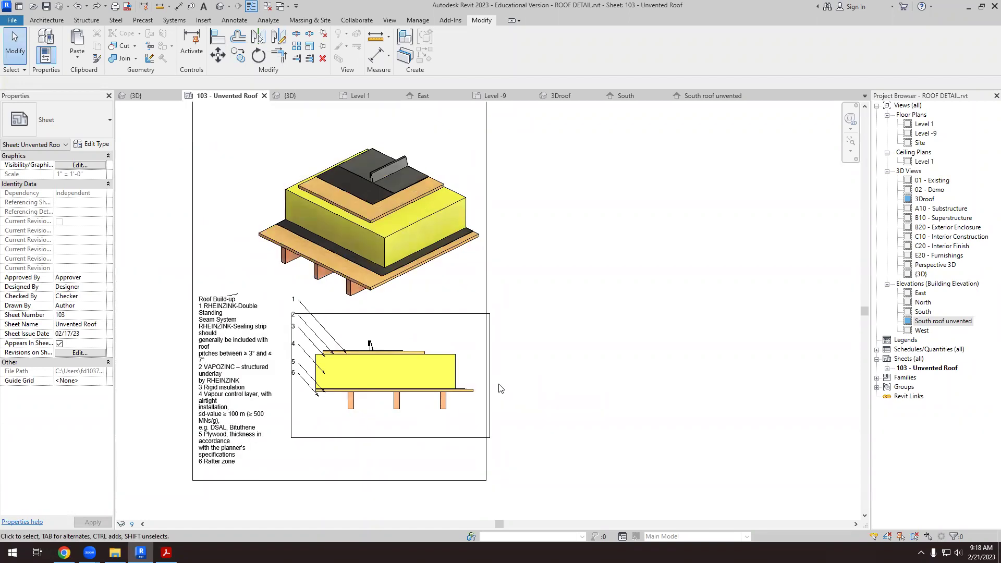
# - Remove the South roof unvented viewport from the sheet and open the South elevation
pyautogui.click(458, 319)
pyautogui.press('Delete')
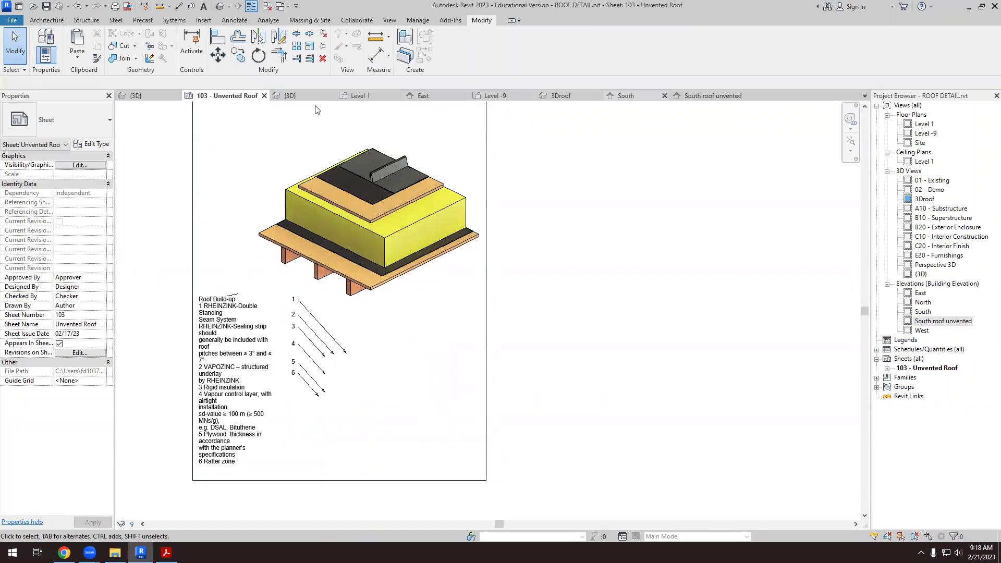
pyautogui.click(623, 96)
pyautogui.scroll(-2, 396, 359)
pyautogui.scroll(4, 476, 373)
pyautogui.scroll(2, 383, 334)
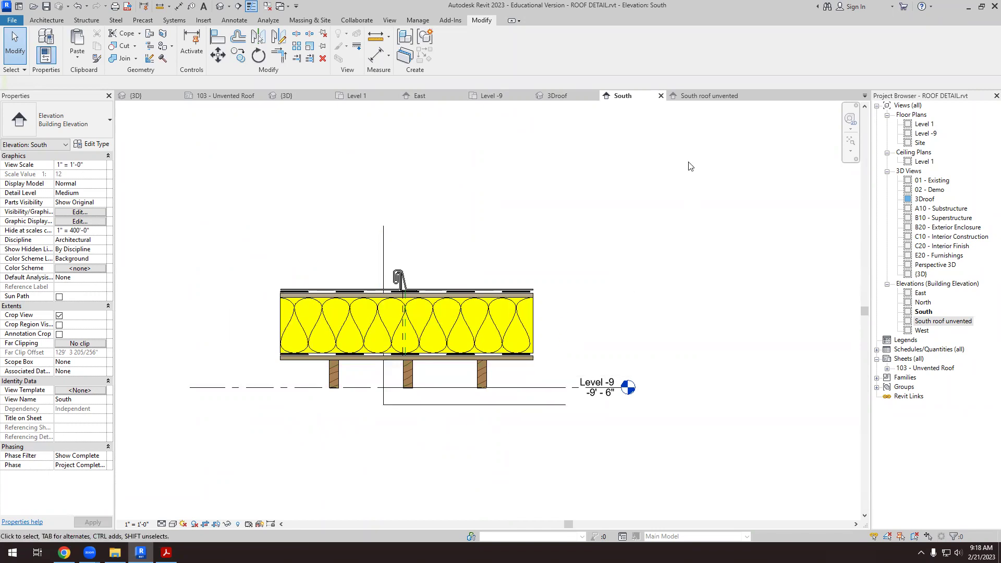
# - Hide the lowest array model group below the rafters and the one above the roof as elements in the South elevation
pyautogui.click(406, 410)
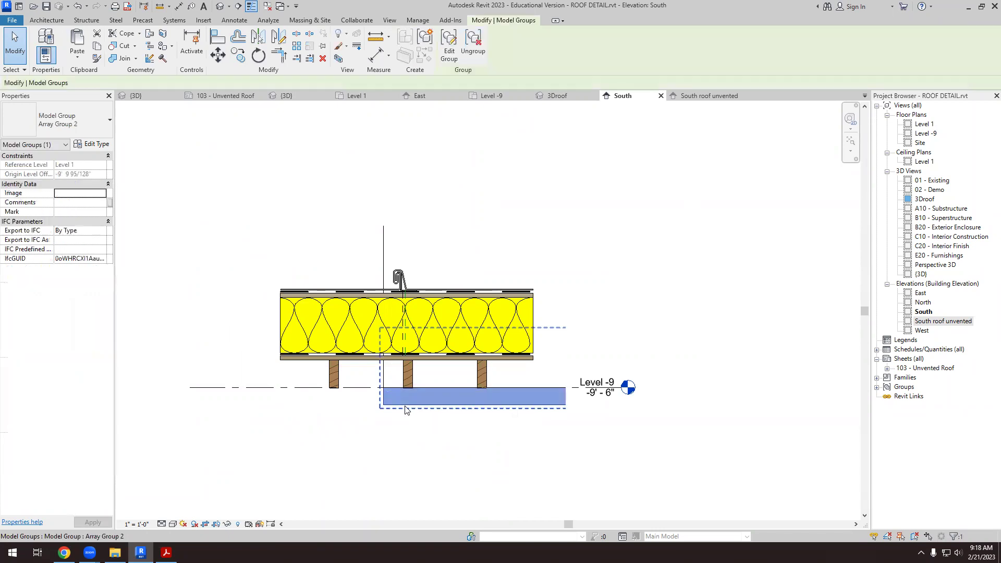
pyautogui.click(424, 438)
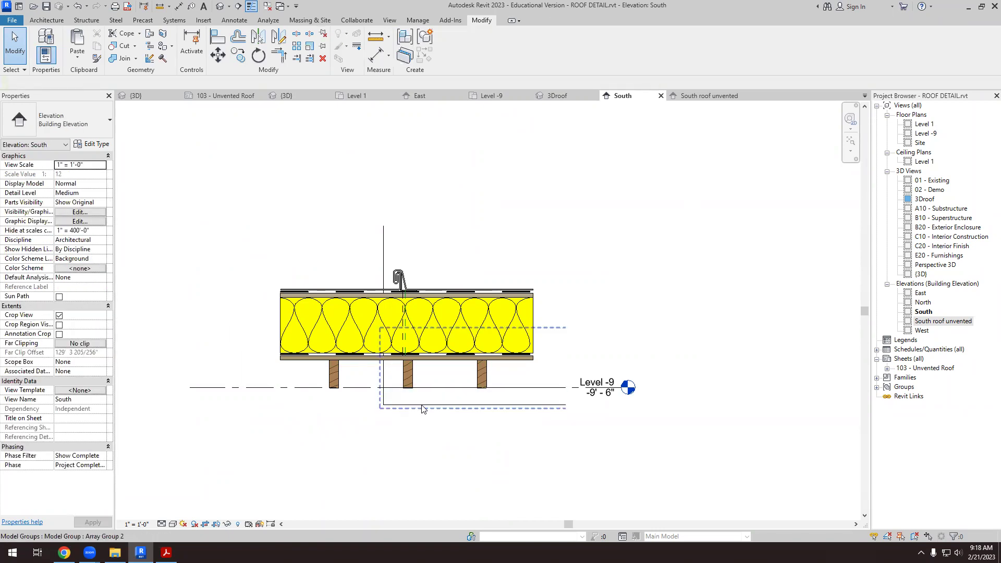
pyautogui.click(421, 409)
pyautogui.rightClick(422, 409)
pyautogui.moveTo(518, 207)
pyautogui.click(557, 204)
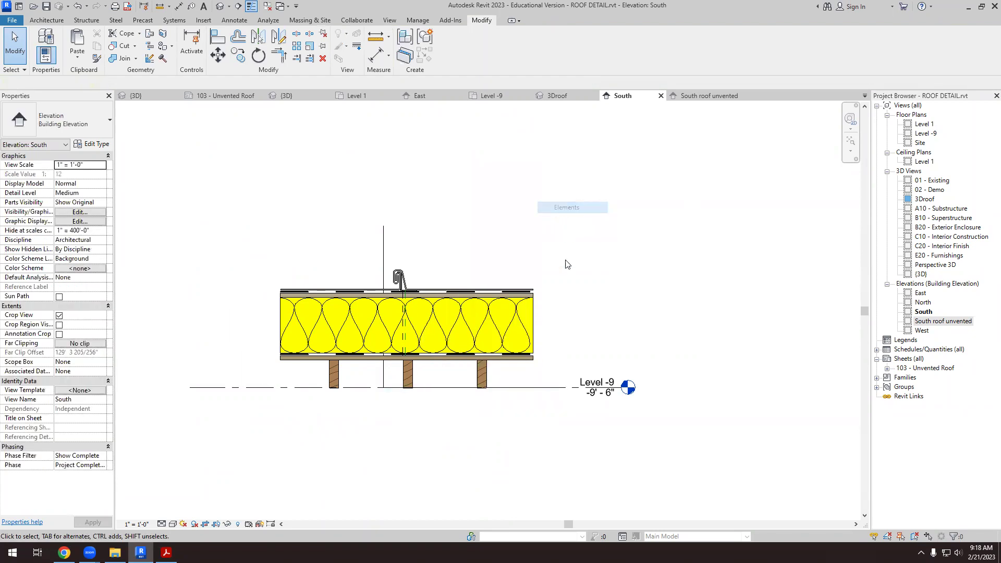
pyautogui.click(387, 235)
pyautogui.rightClick(386, 233)
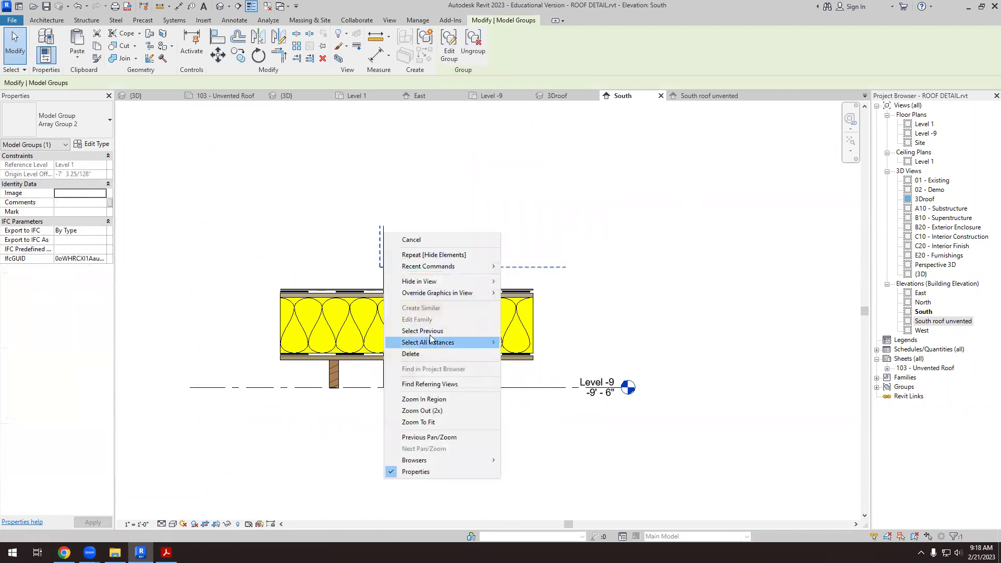
pyautogui.moveTo(448, 281)
pyautogui.click(528, 282)
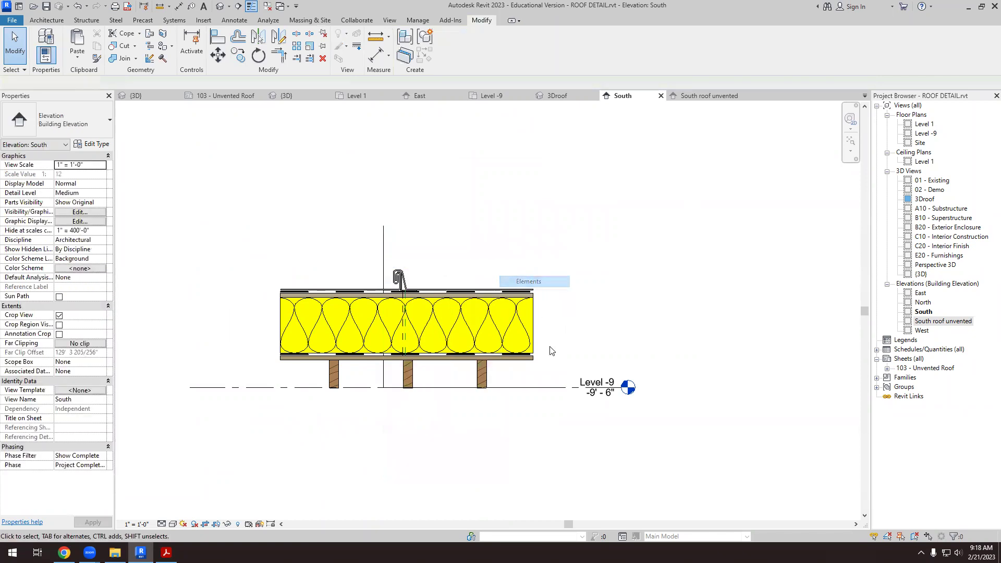
# - Hide the Level -9 line in the South elevation
pyautogui.click(590, 392)
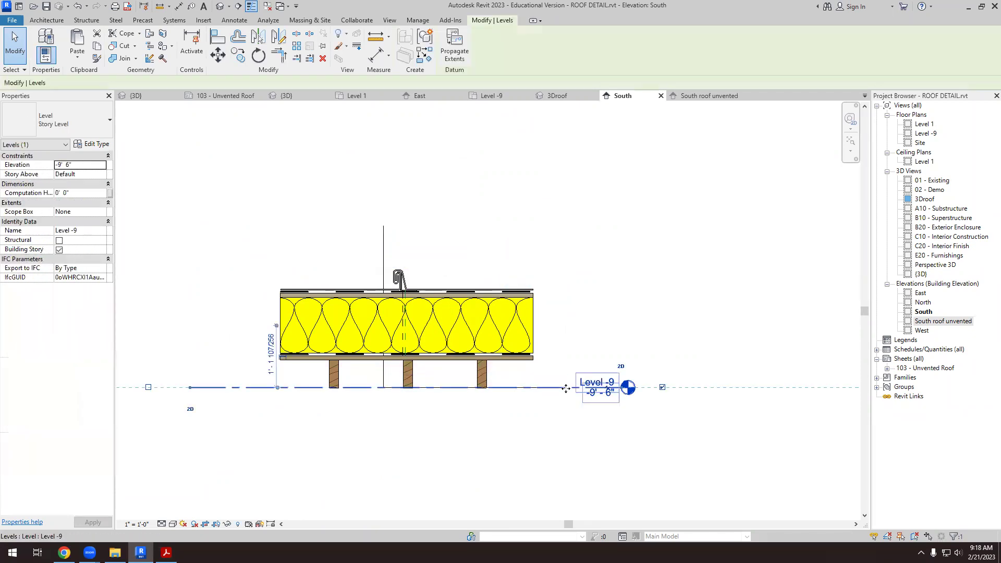
pyautogui.rightClick(567, 393)
pyautogui.moveTo(656, 192)
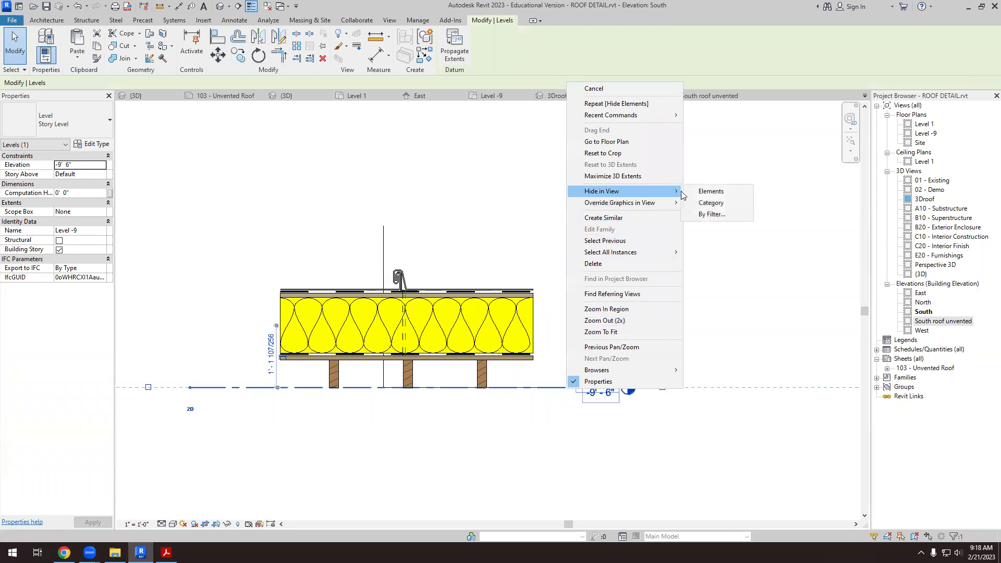
pyautogui.click(712, 191)
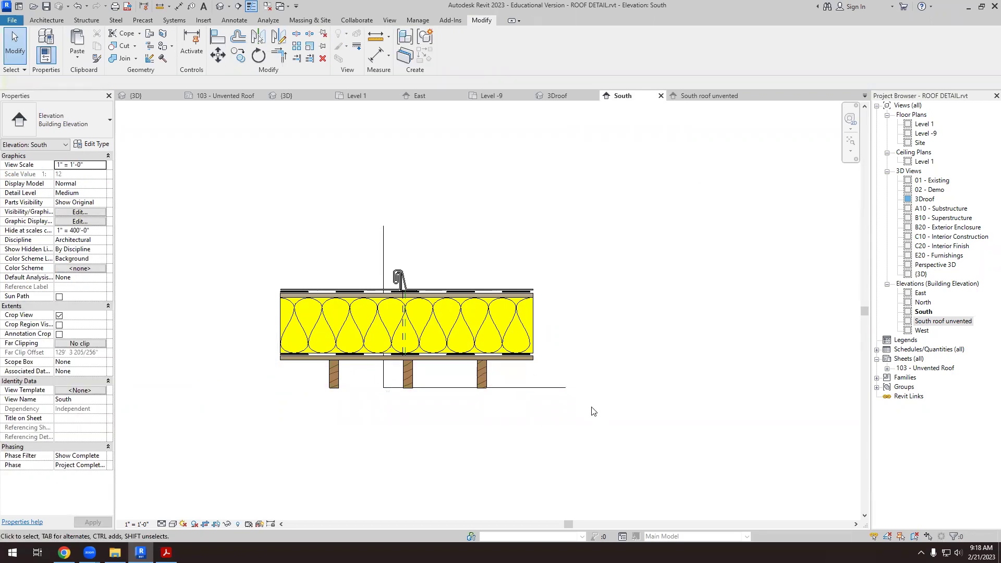
# - Hide the remaining wall elements and the 2x10 timber columns behind the roof by category in the South elevation
pyautogui.click(558, 381)
pyautogui.rightClick(558, 382)
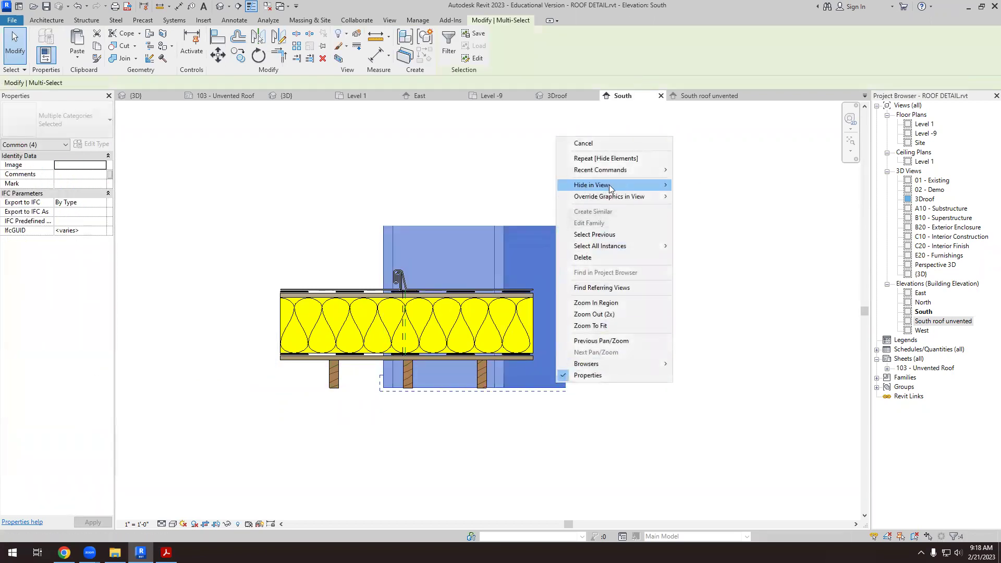
pyautogui.moveTo(647, 189)
pyautogui.click(702, 198)
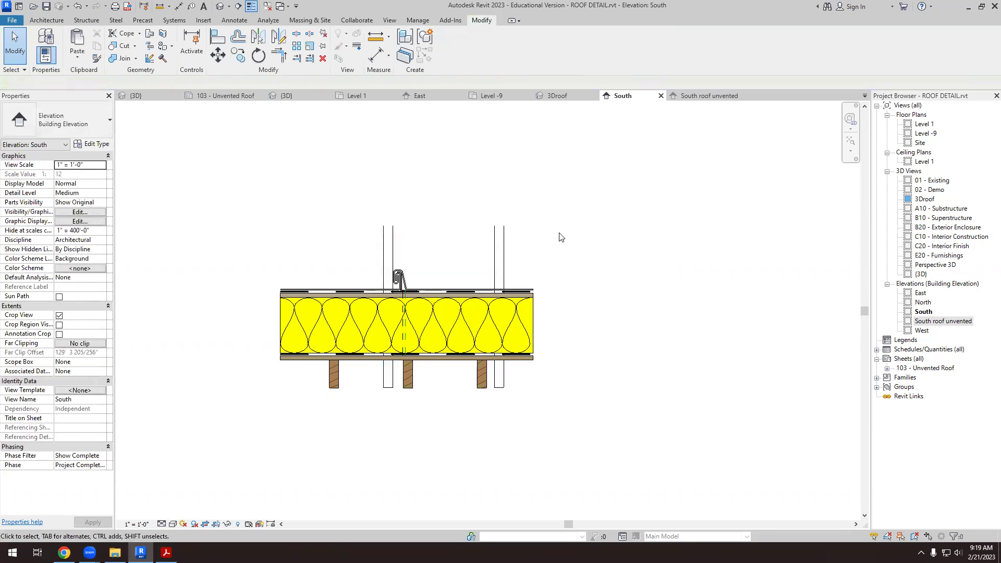
pyautogui.moveTo(353, 210); pyautogui.dragTo(353, 211)
pyautogui.rightClick(496, 234)
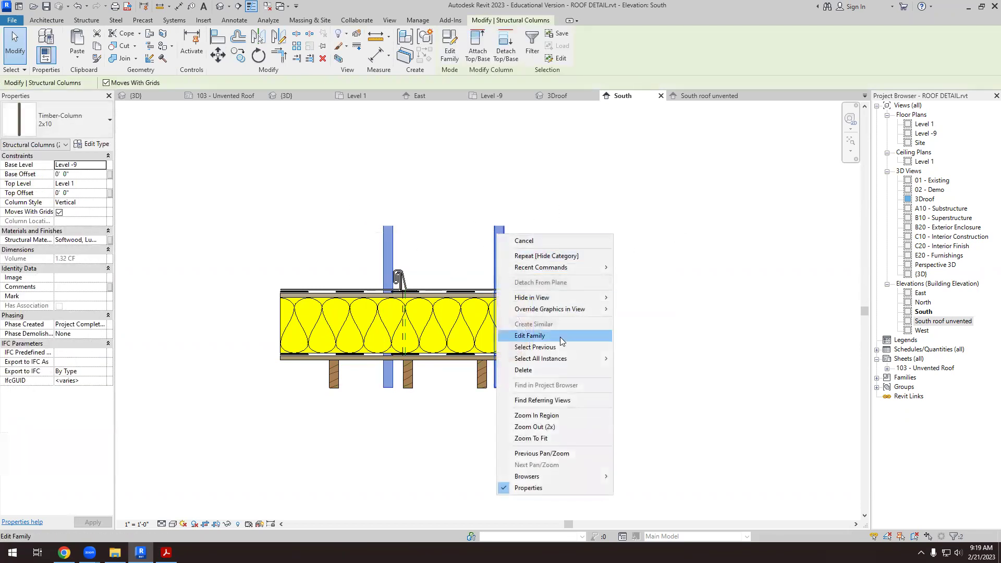
pyautogui.moveTo(576, 302)
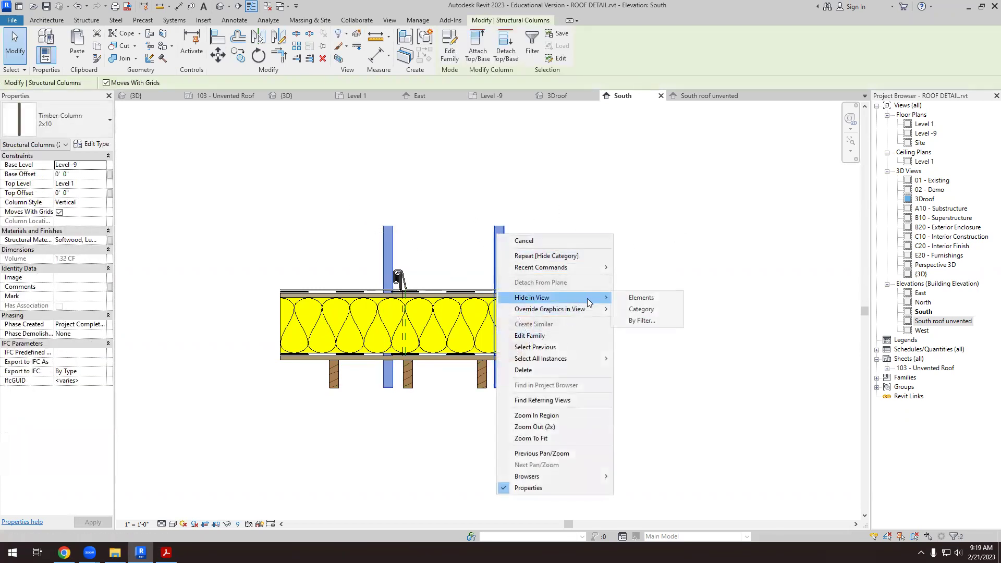
pyautogui.click(645, 310)
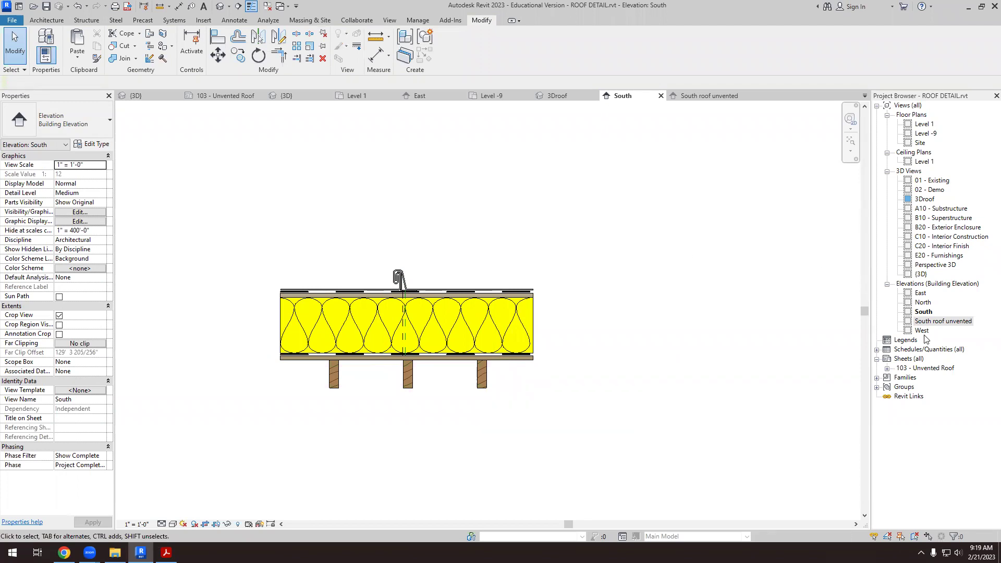
pyautogui.click(945, 321)
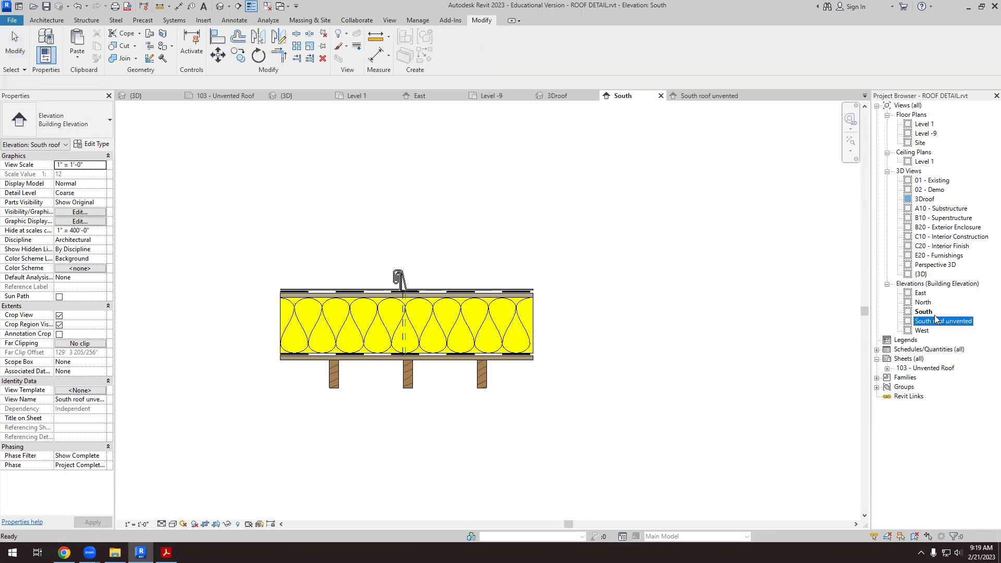
pyautogui.click(924, 312)
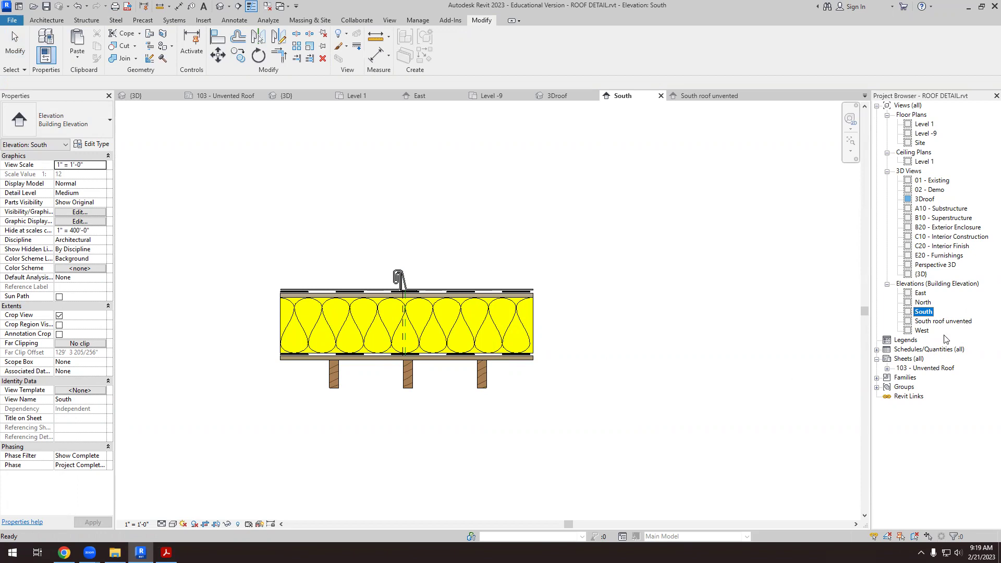
pyautogui.scroll(4, 352, 332)
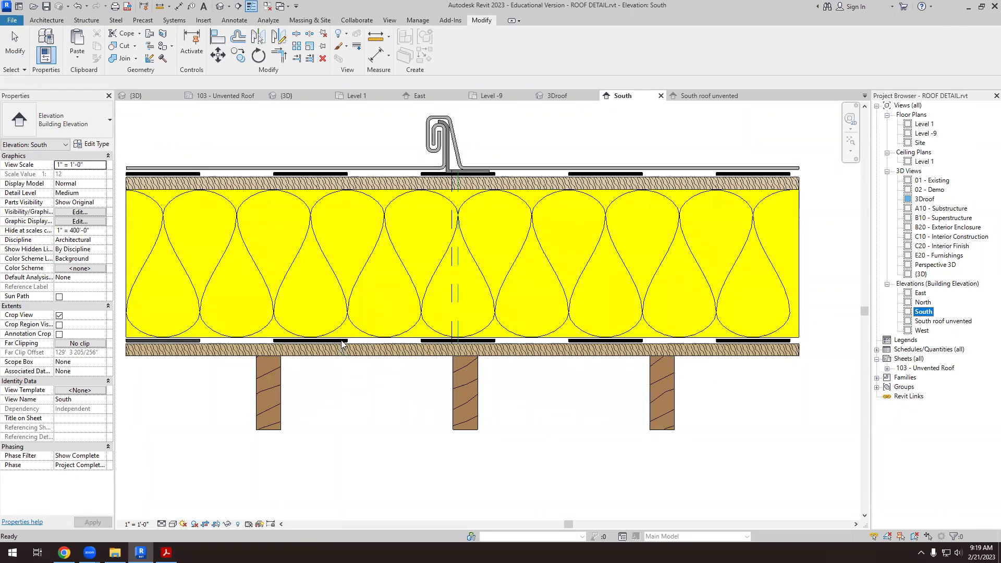
pyautogui.scroll(1, 375, 326)
pyautogui.scroll(-2, 374, 324)
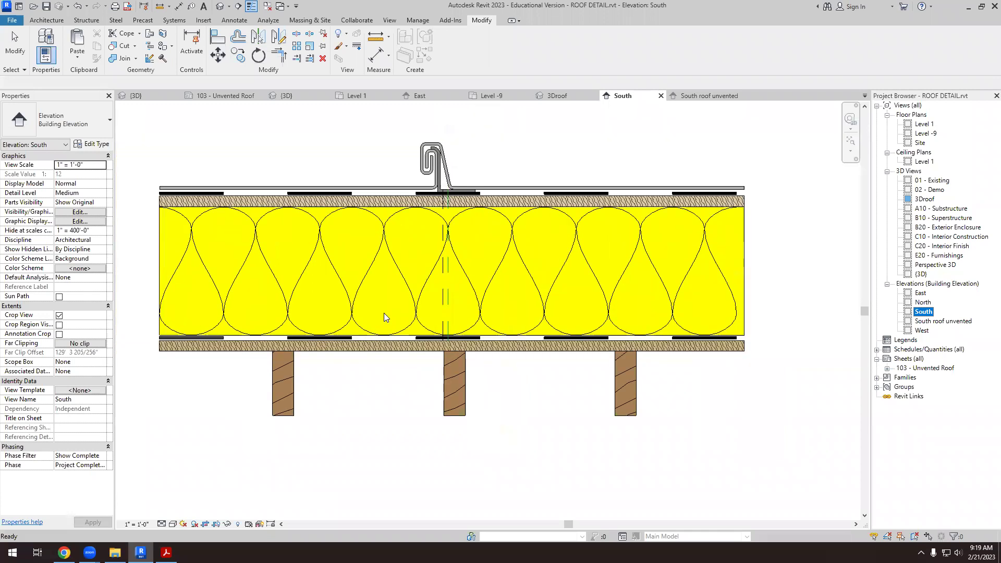
pyautogui.scroll(-3, 468, 313)
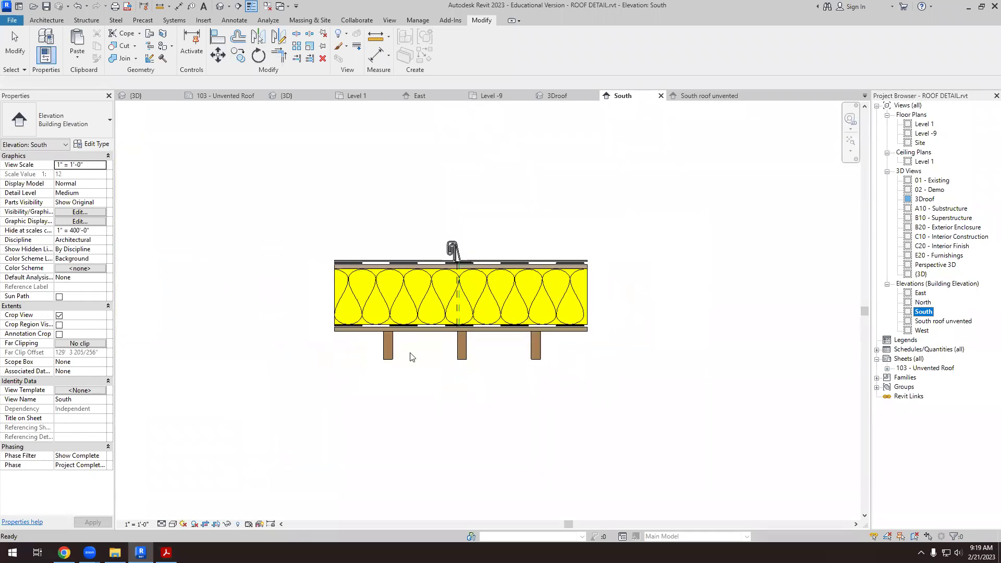
# - Place the South elevation on sheet 103 below the 3D roof and nudge it until its layers meet the numbered leader arrows
pyautogui.click(217, 96)
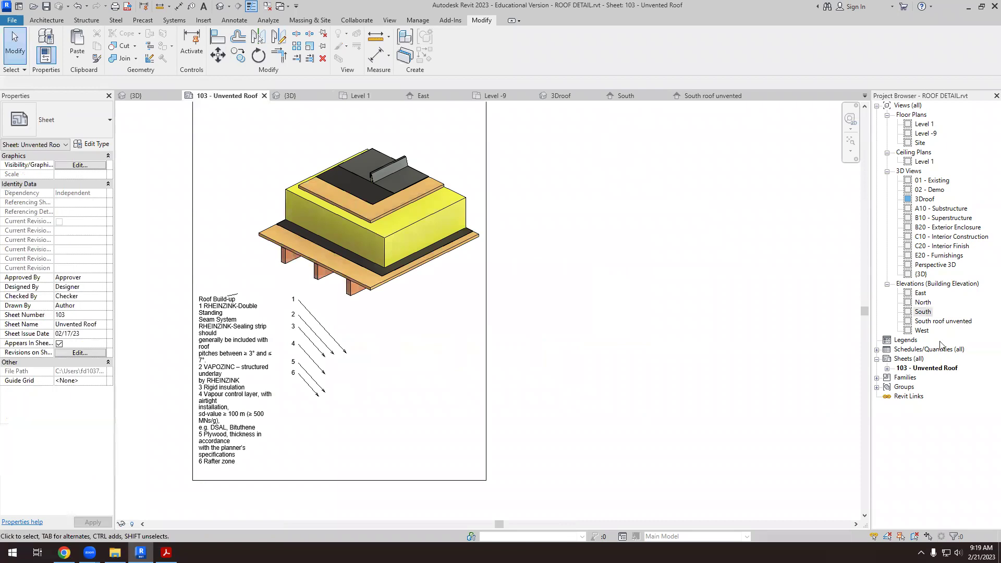
pyautogui.moveTo(927, 315); pyautogui.dragTo(471, 393)
pyautogui.click(395, 394)
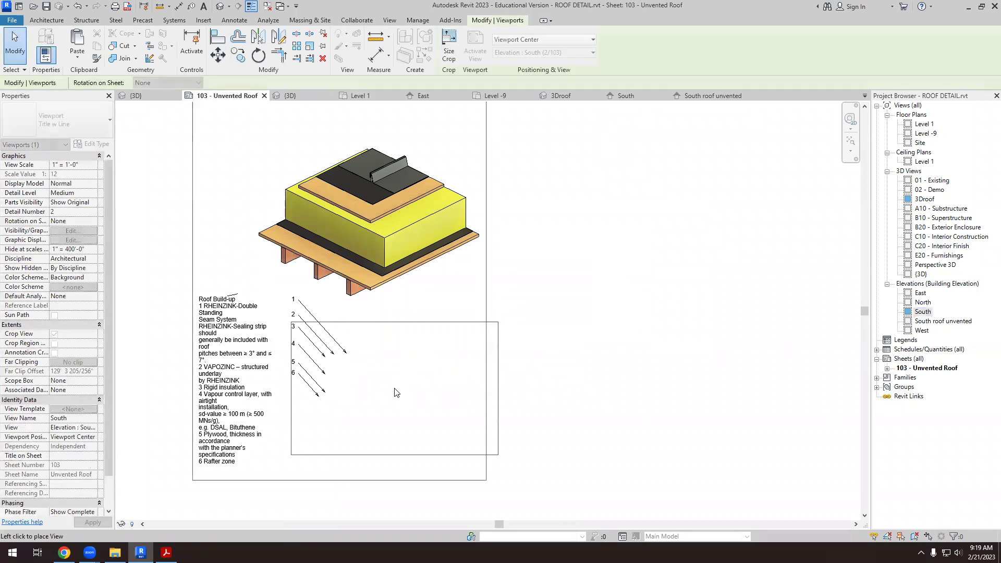
pyautogui.press('Up')
pyautogui.press('Up')
pyautogui.press('Up')
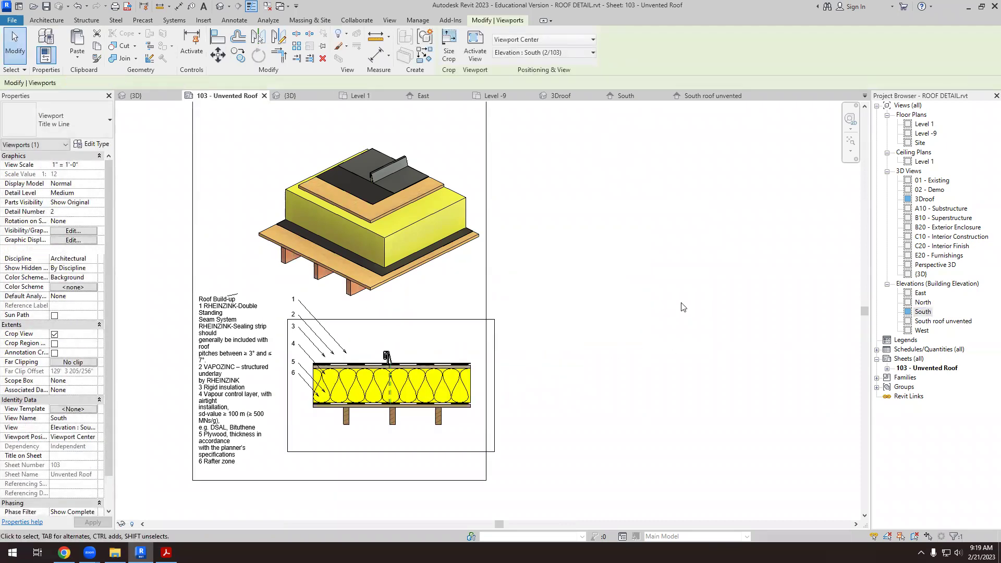
pyautogui.press('Up')
pyautogui.press('Right')
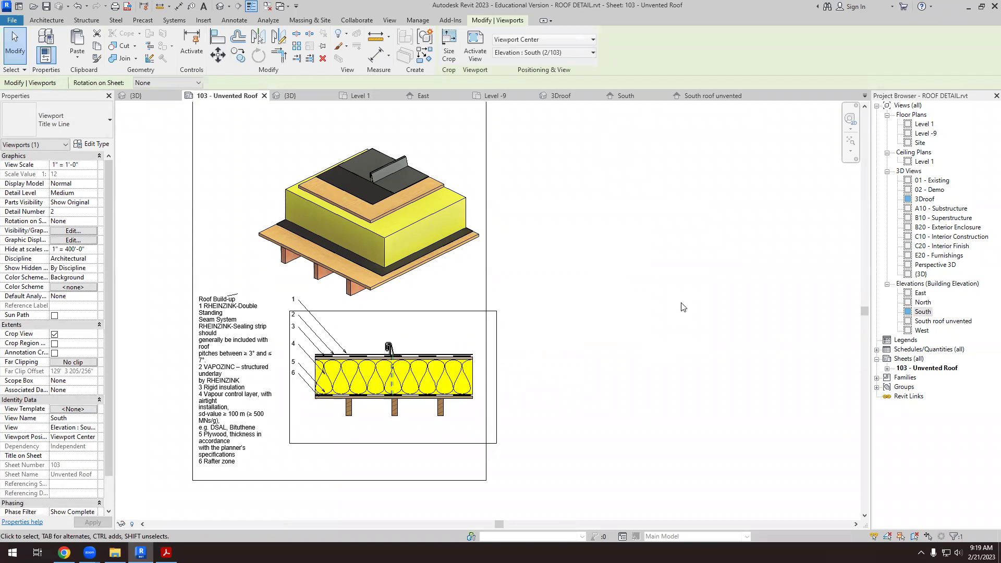
# - Rename the South roof unvented elevation as South wall
pyautogui.click(946, 321)
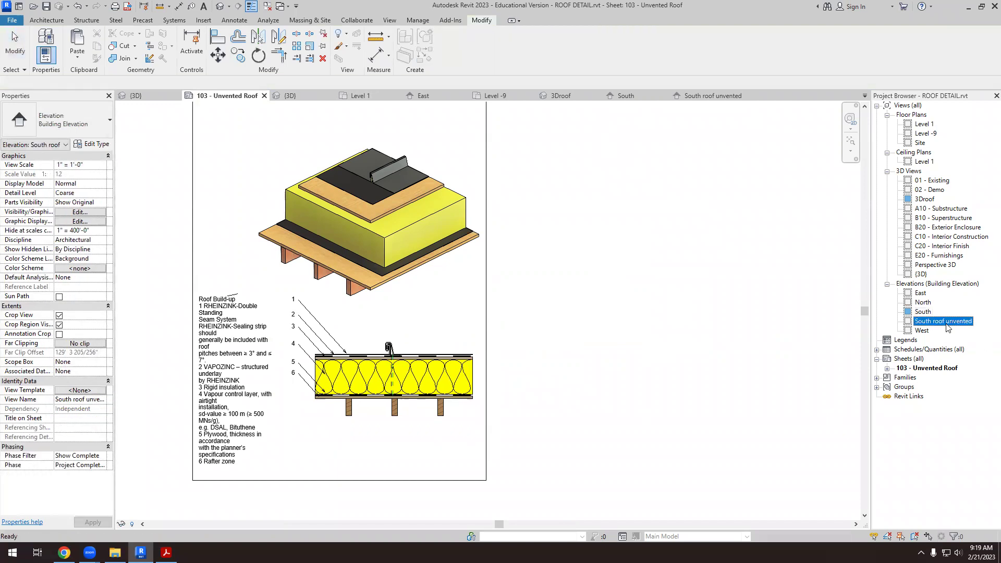
pyautogui.click(947, 322)
pyautogui.moveTo(933, 322); pyautogui.dragTo(977, 321)
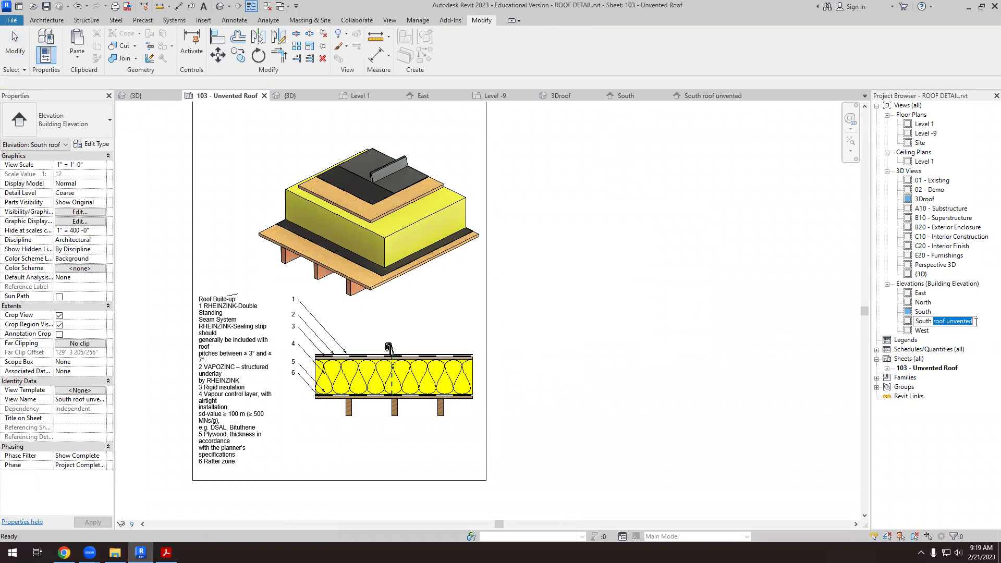
pyautogui.write('wall')
pyautogui.click(772, 353)
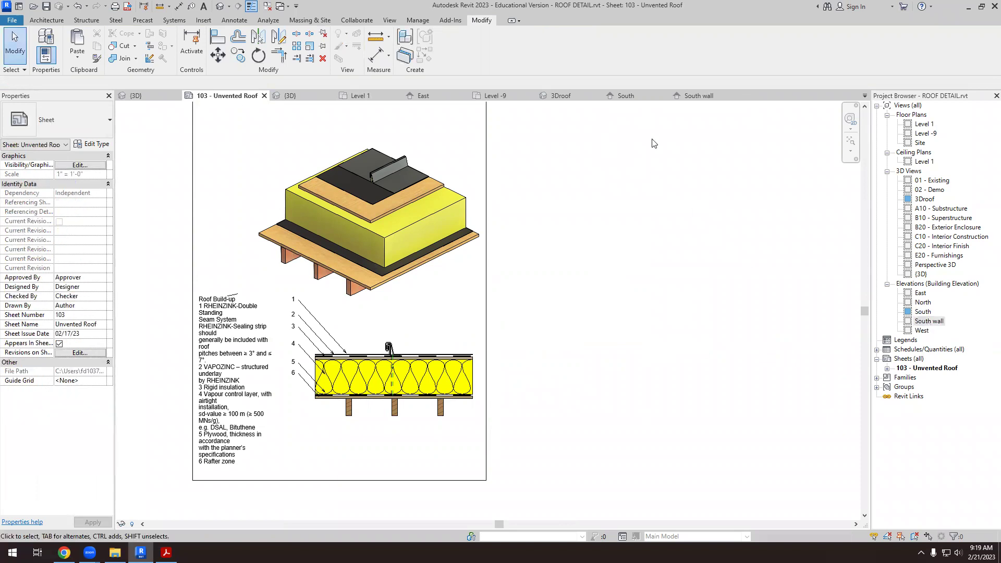
# - Change the South wall elevation's visual style and turn off its crop to bring the whole wall into view
pyautogui.hotkey('ctrl', 'Tab')
pyautogui.scroll(1, 404, 345)
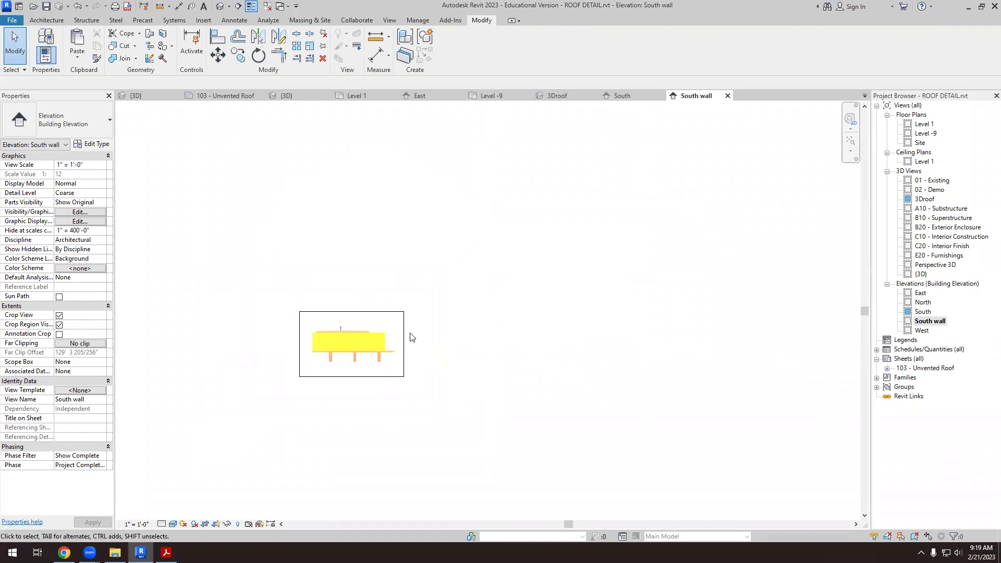
pyautogui.click(172, 524)
pyautogui.click(213, 505)
pyautogui.click(203, 525)
pyautogui.scroll(2, 545, 346)
pyautogui.scroll(1, 451, 367)
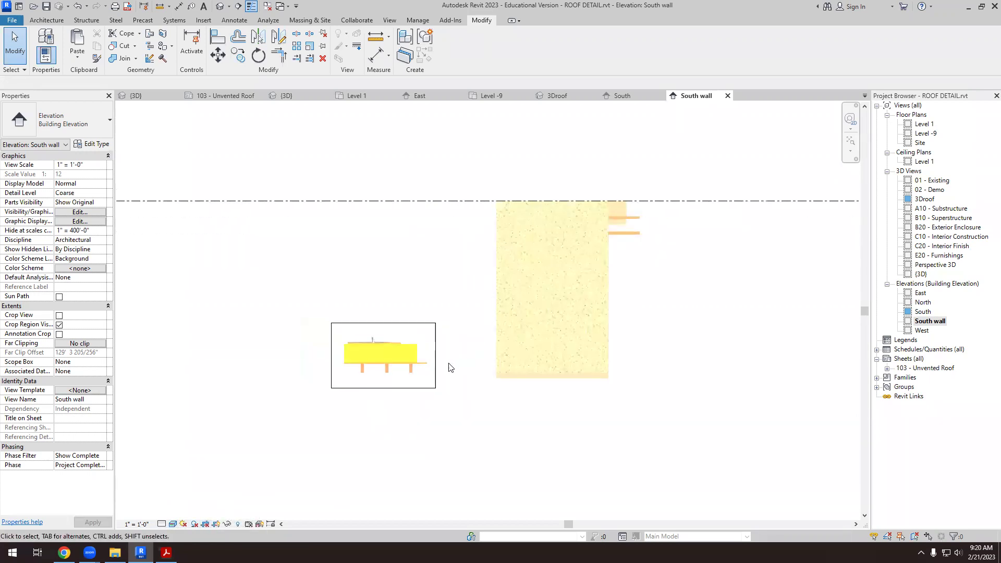
pyautogui.scroll(-1, 652, 328)
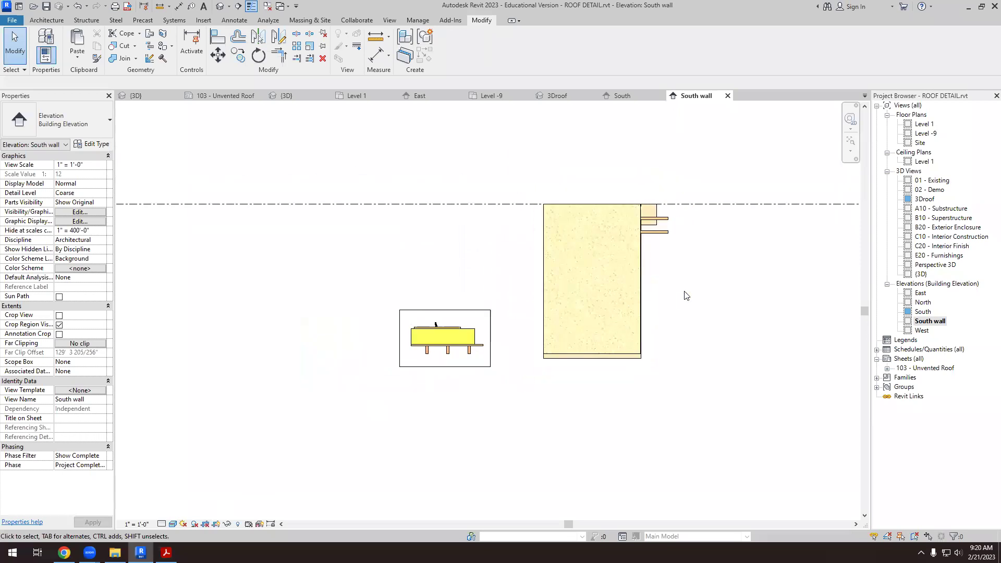
# - Delete the South wall elevation from the project
pyautogui.click(930, 321)
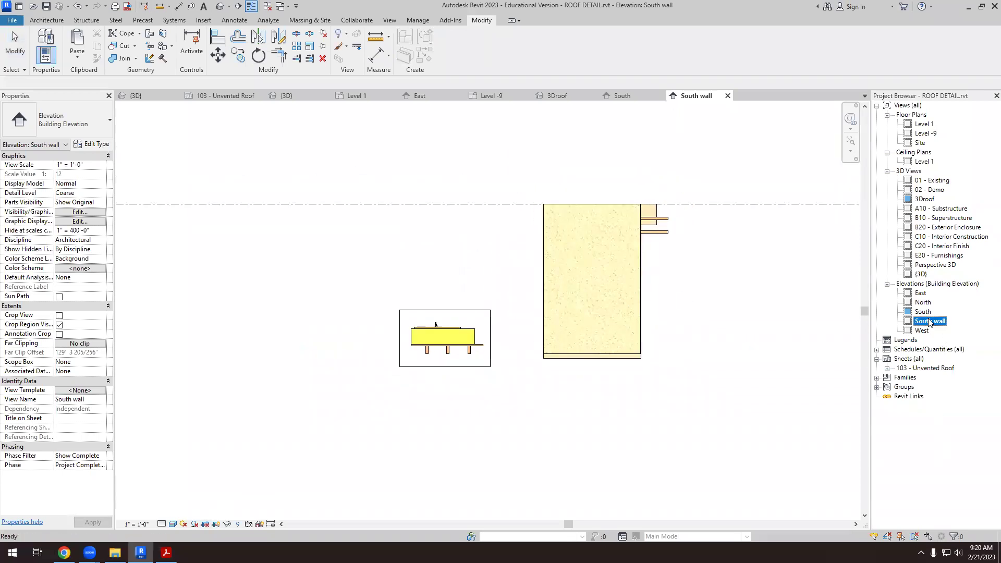
pyautogui.rightClick(931, 323)
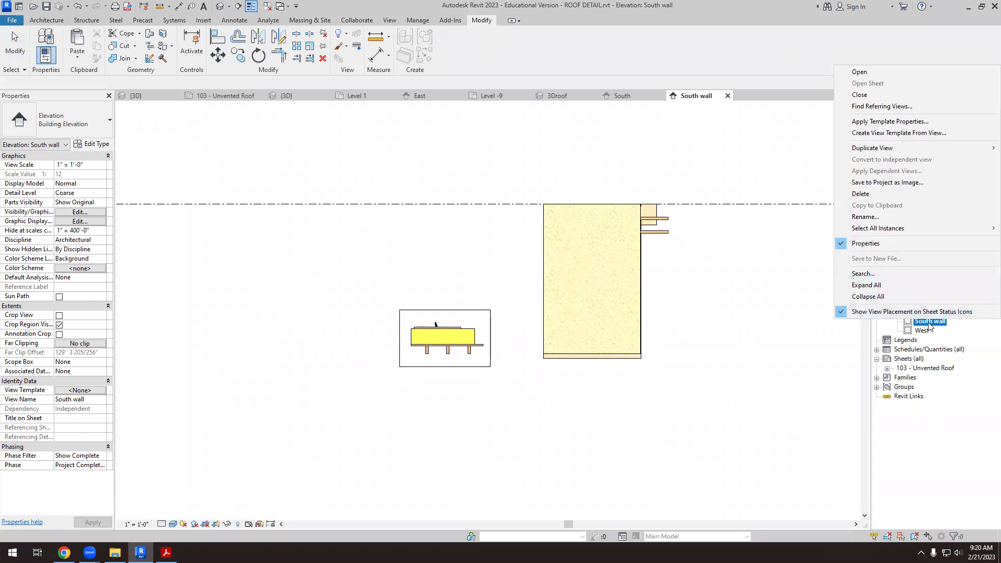
pyautogui.click(872, 198)
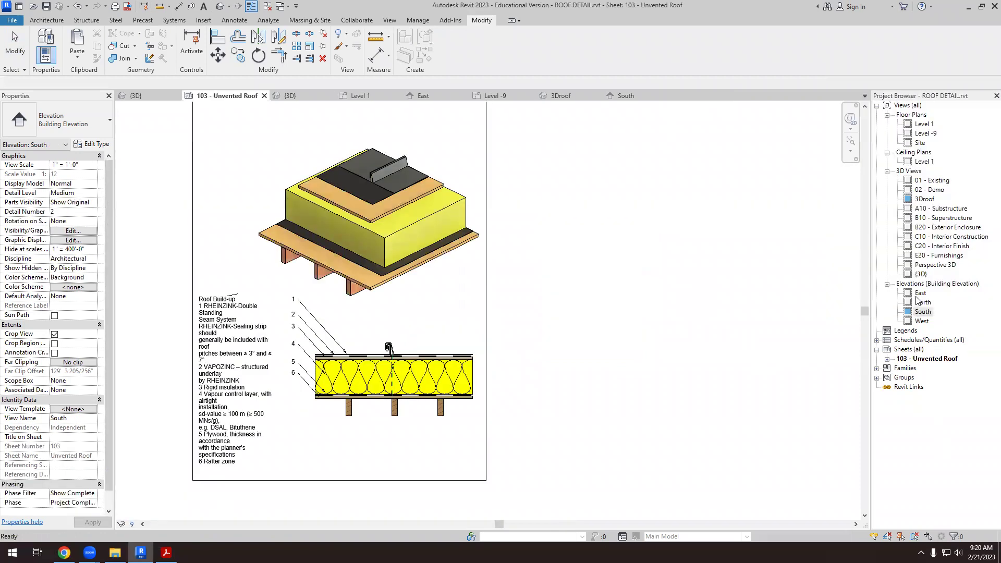
# - Open the East elevation and examine the wall's framing, layers and cladding from the side
pyautogui.doubleClick(919, 294)
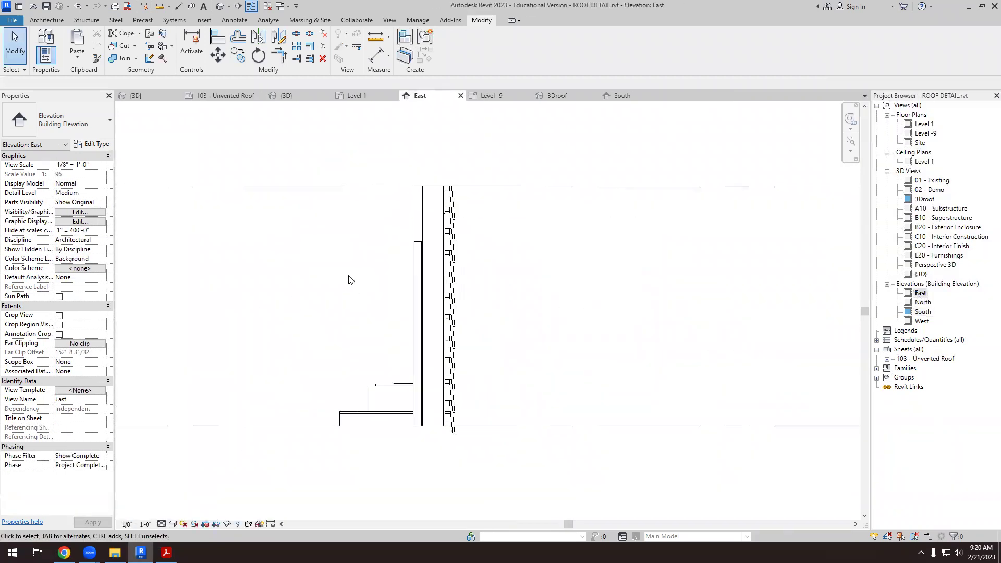
pyautogui.scroll(3, 450, 211)
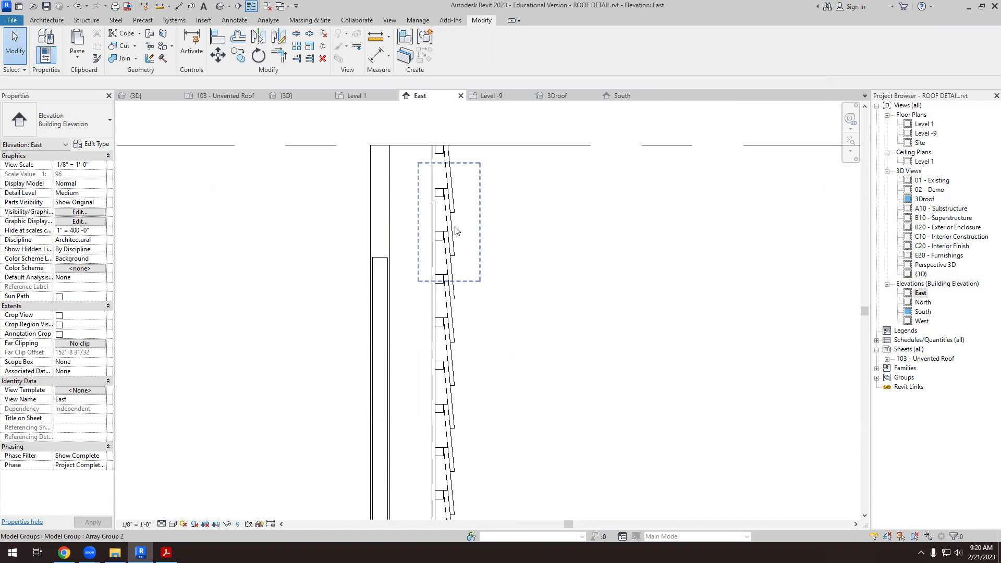
pyautogui.scroll(-3, 450, 211)
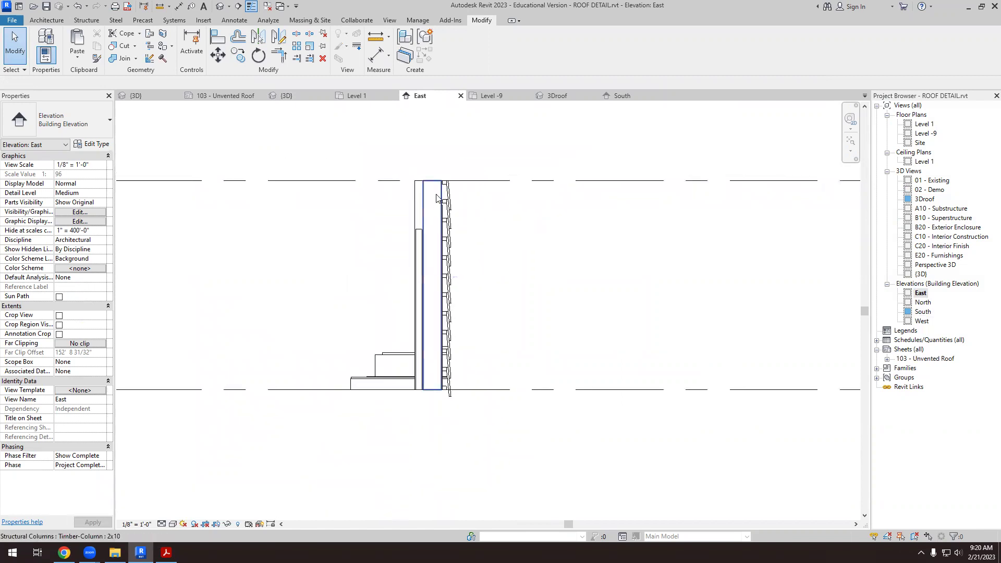
pyautogui.scroll(1, 425, 195)
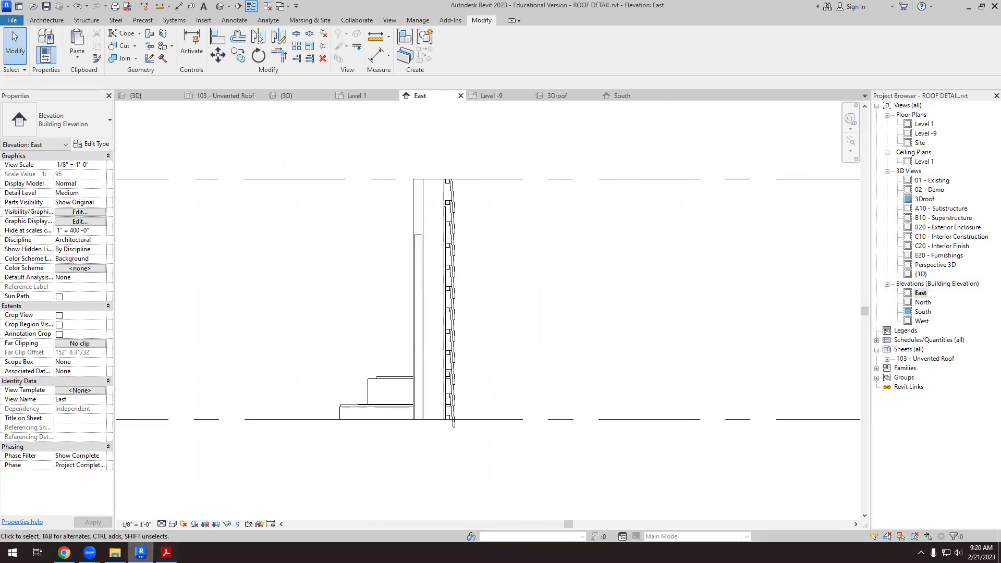
pyautogui.scroll(-3, 714, 374)
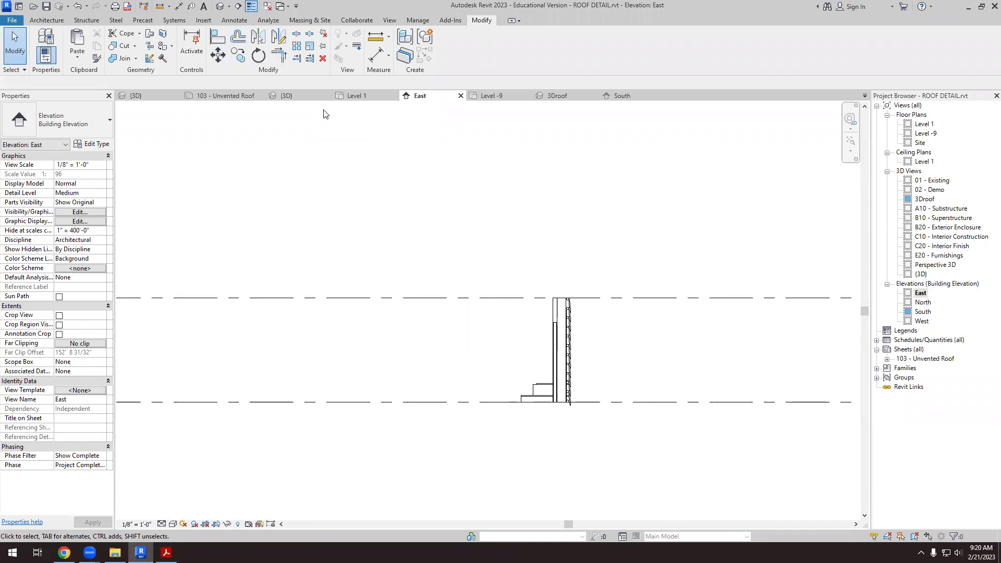
# - Open the {3D} view and turn off its crop to show the wall beside the roof
pyautogui.doubleClick(921, 275)
pyautogui.scroll(-2, 428, 348)
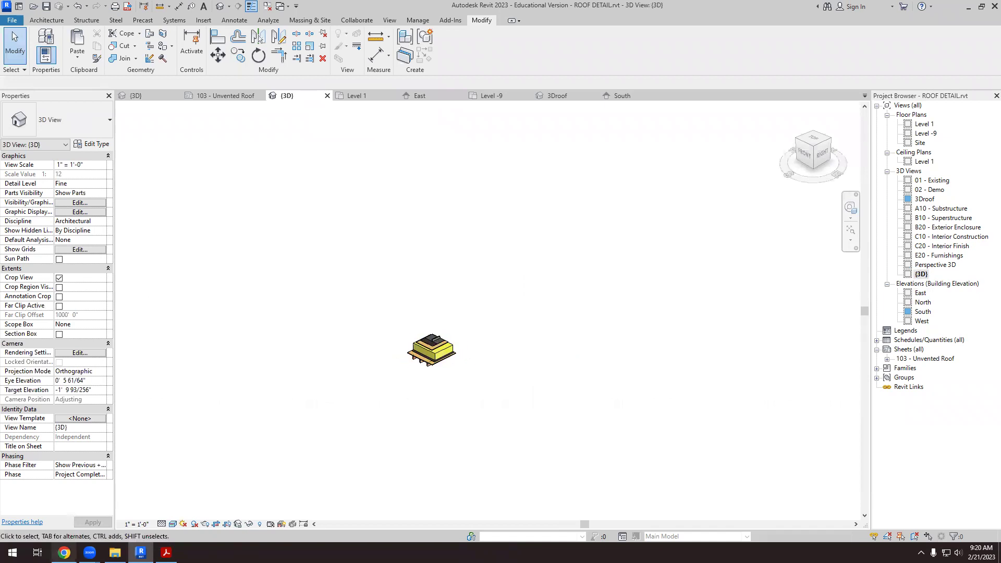
pyautogui.click(217, 524)
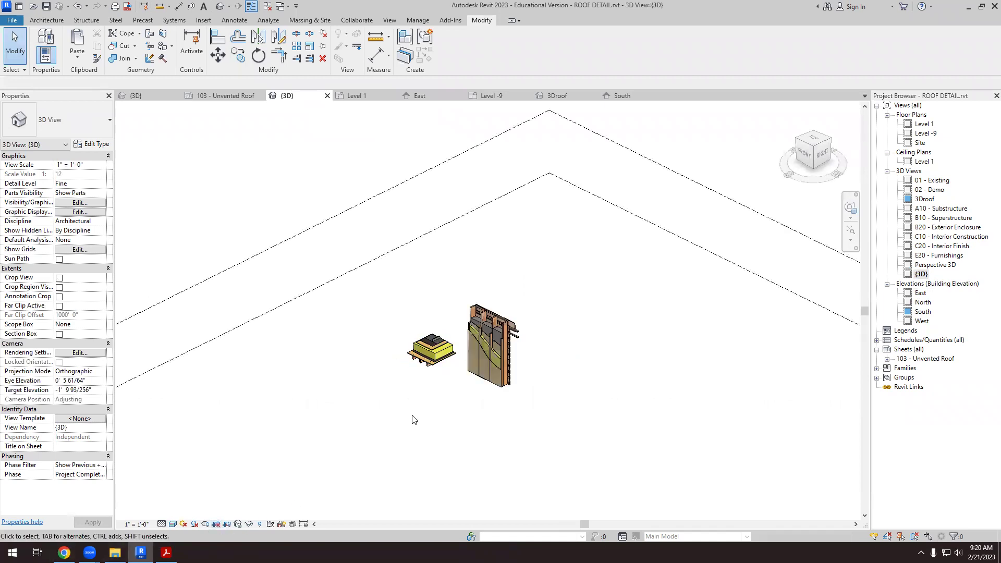
pyautogui.scroll(1, 479, 390)
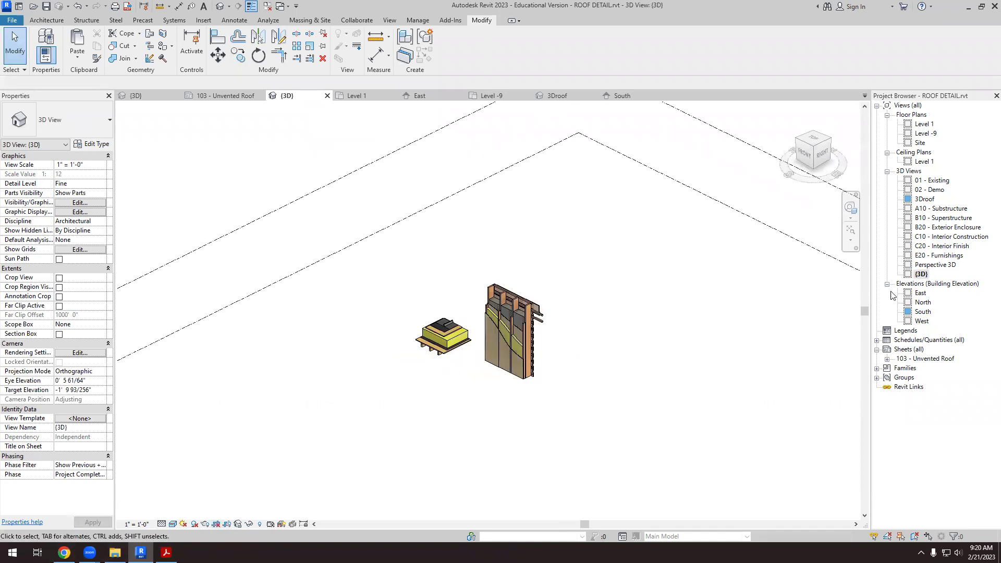
# - Duplicate the {3D} view and name the copy 3Dwall
pyautogui.rightClick(922, 274)
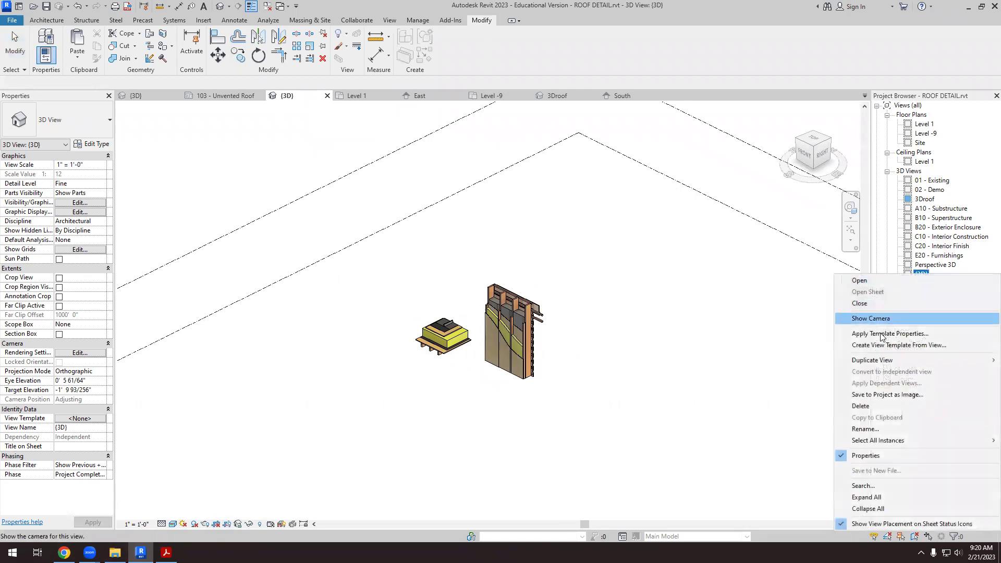
pyautogui.moveTo(986, 360)
pyautogui.click(751, 360)
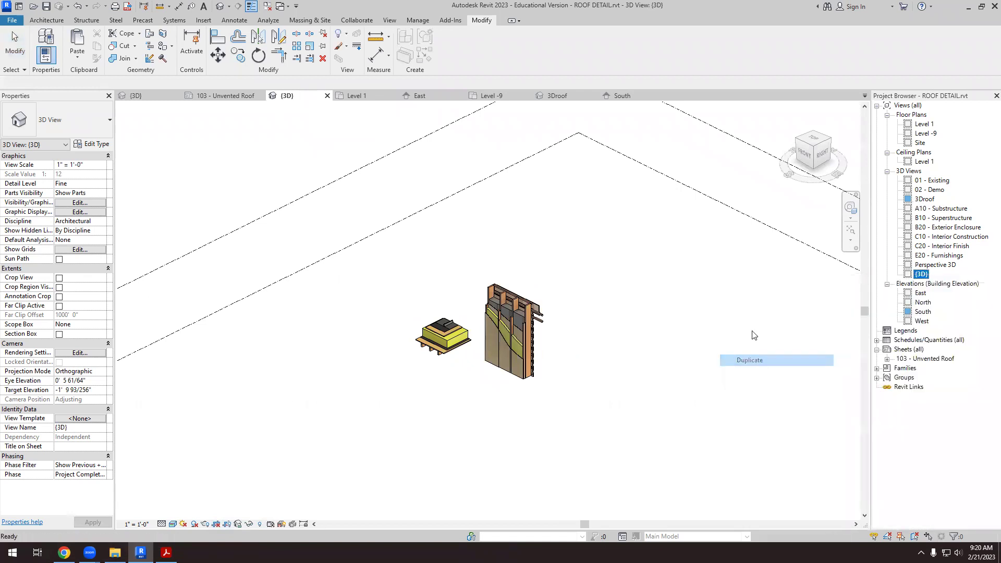
pyautogui.click(932, 283)
pyautogui.click(937, 286)
pyautogui.write('3Dwall')
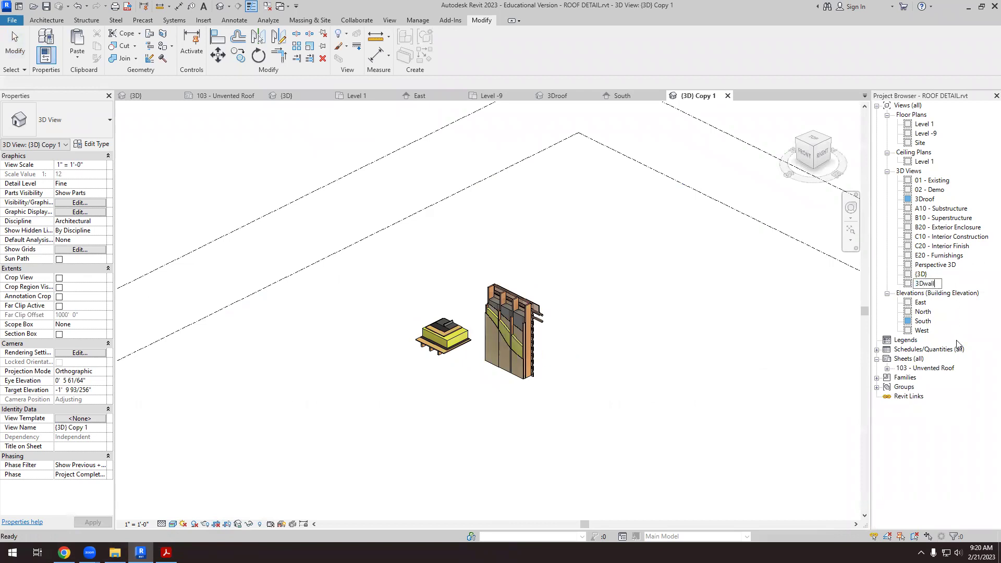
pyautogui.press('Return')
# - Hide the level lines by category in the 3Dwall view
pyautogui.scroll(-2, 521, 365)
pyautogui.scroll(2, 358, 331)
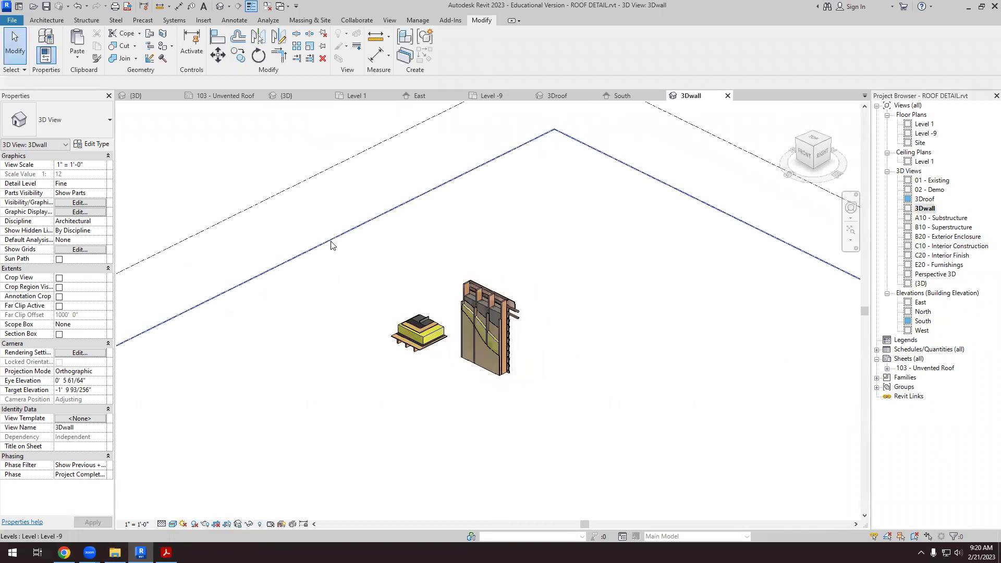
pyautogui.rightClick(331, 244)
pyautogui.moveTo(408, 318)
pyautogui.click(488, 330)
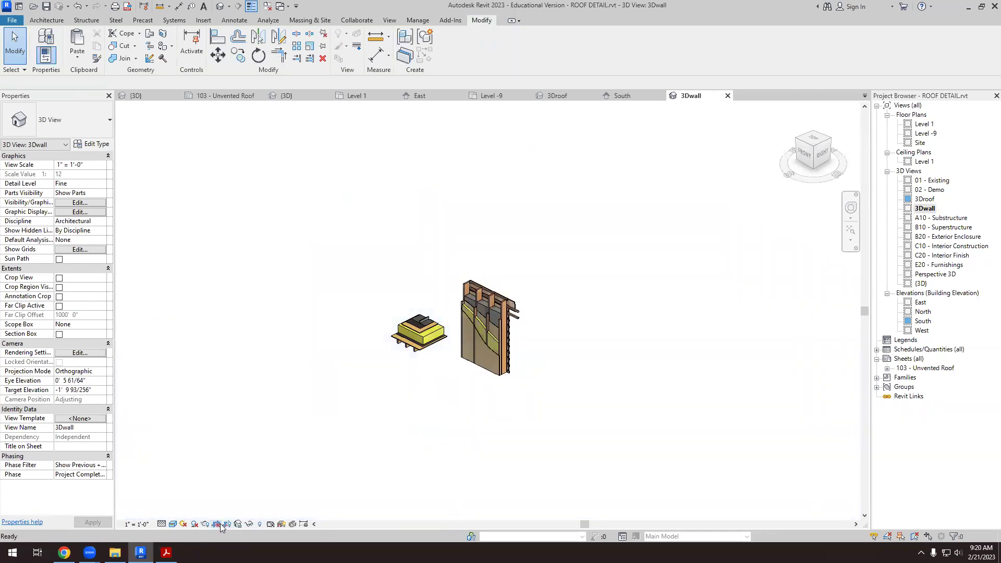
# - Show the 3Dwall view's crop region and resize it to enclose only the wall assembly, leaving out the roof
pyautogui.click(227, 525)
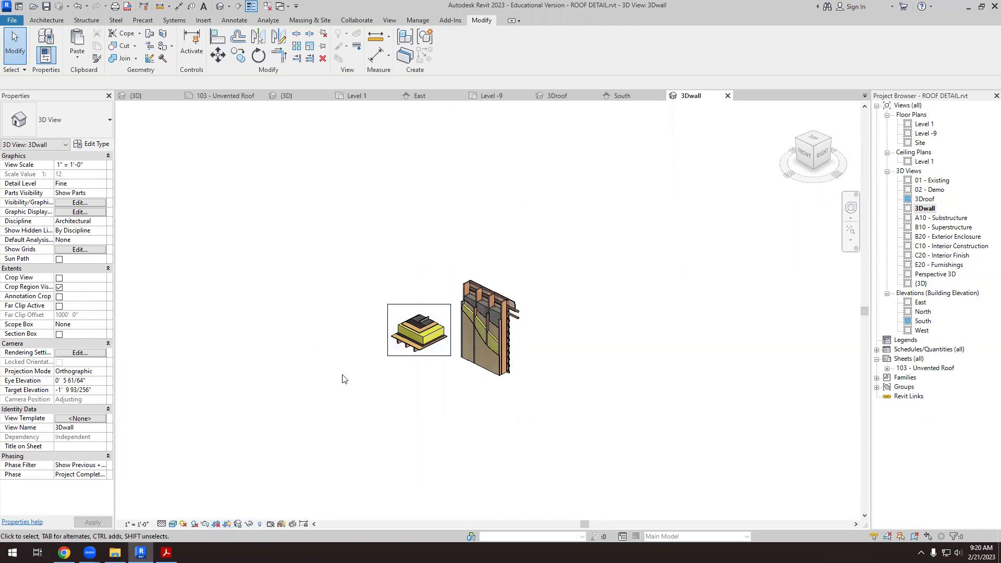
pyautogui.click(452, 336)
pyautogui.moveTo(453, 336); pyautogui.dragTo(528, 331)
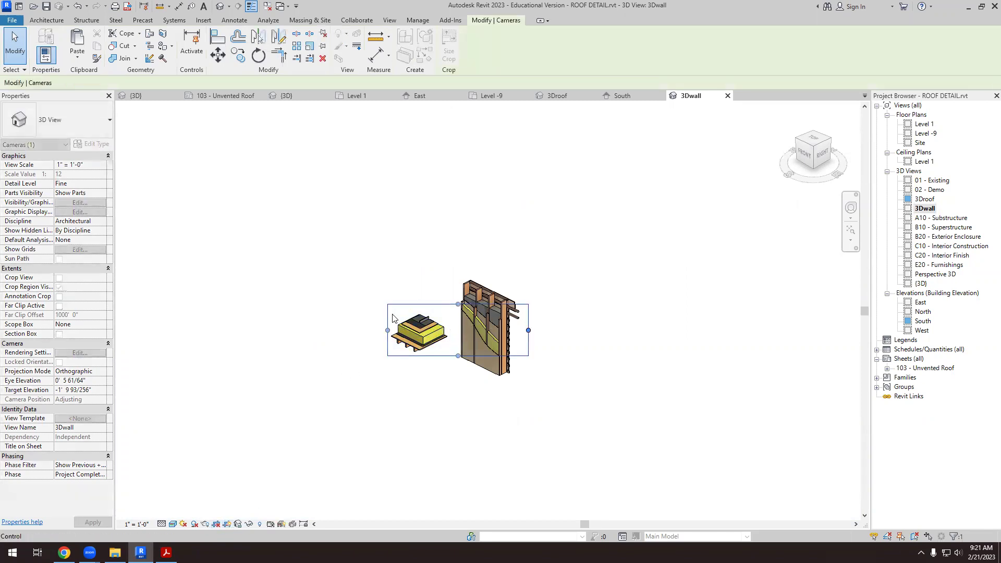
pyautogui.moveTo(388, 331); pyautogui.dragTo(451, 330)
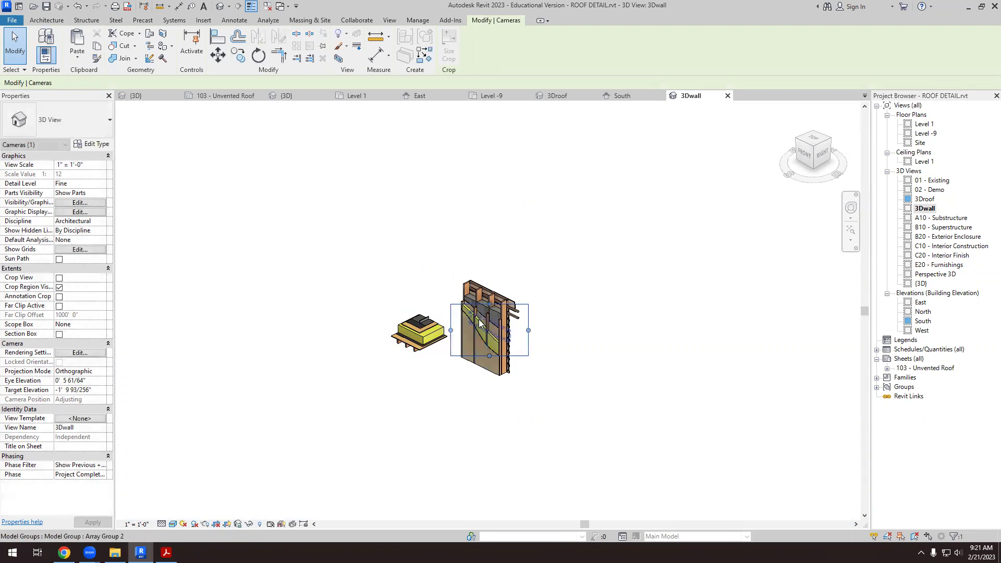
pyautogui.moveTo(489, 304); pyautogui.dragTo(489, 268)
pyautogui.moveTo(490, 356); pyautogui.dragTo(490, 383)
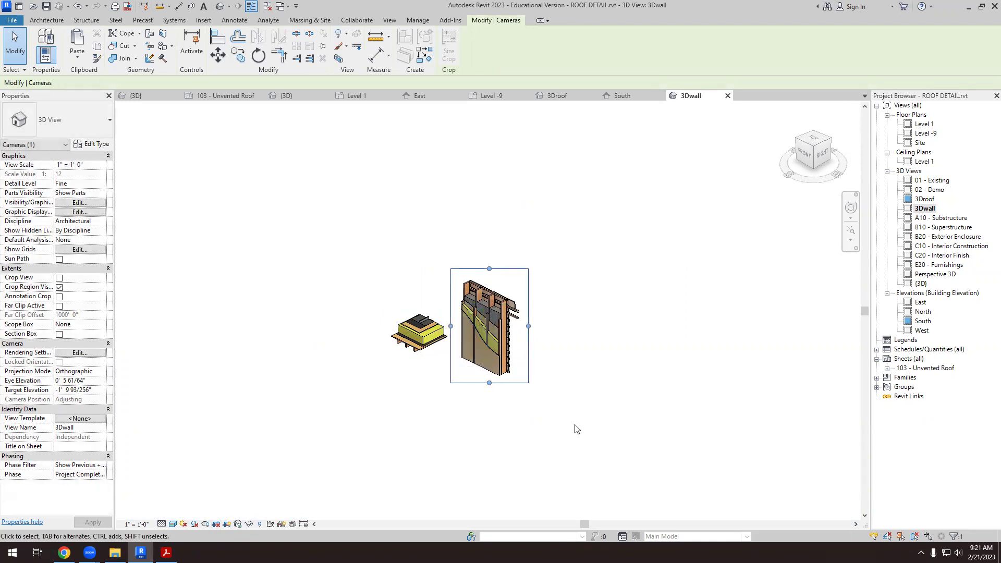
# - Tighten all four edges of the crop region closer around the wall assembly
pyautogui.scroll(5, 525, 346)
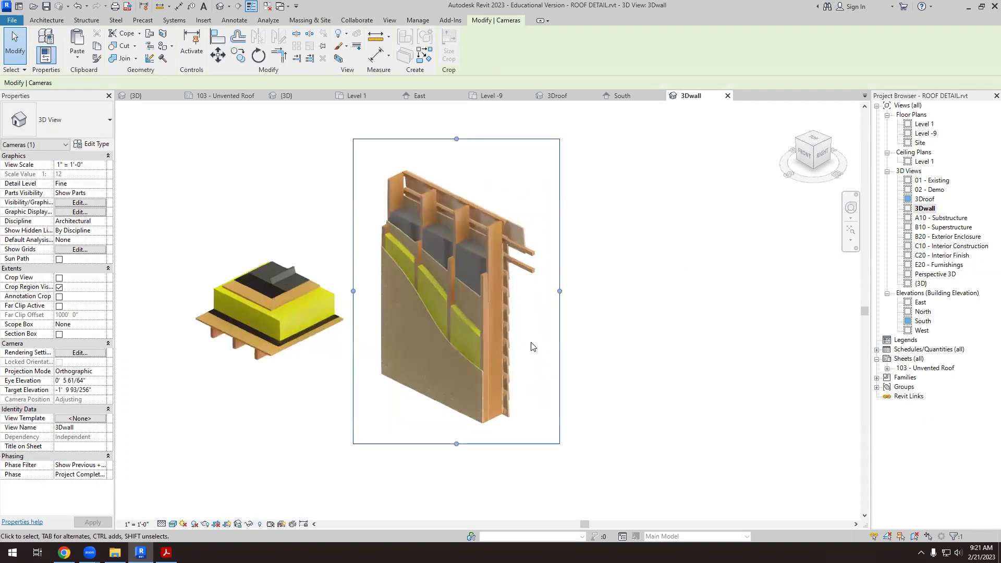
pyautogui.moveTo(560, 291); pyautogui.dragTo(546, 291)
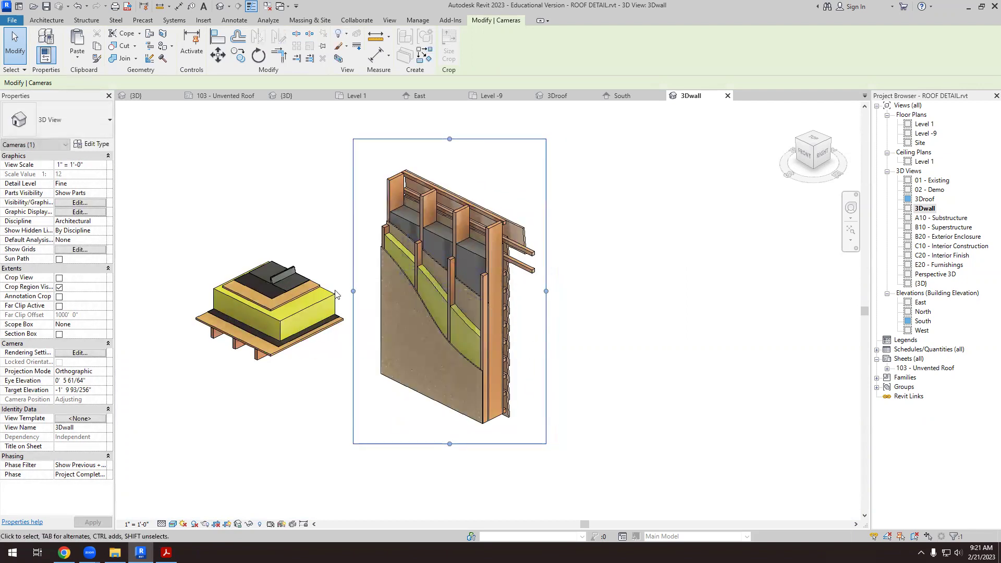
pyautogui.moveTo(354, 292); pyautogui.dragTo(361, 291)
pyautogui.moveTo(453, 444); pyautogui.dragTo(455, 432)
pyautogui.moveTo(453, 139); pyautogui.dragTo(453, 154)
pyautogui.click(629, 220)
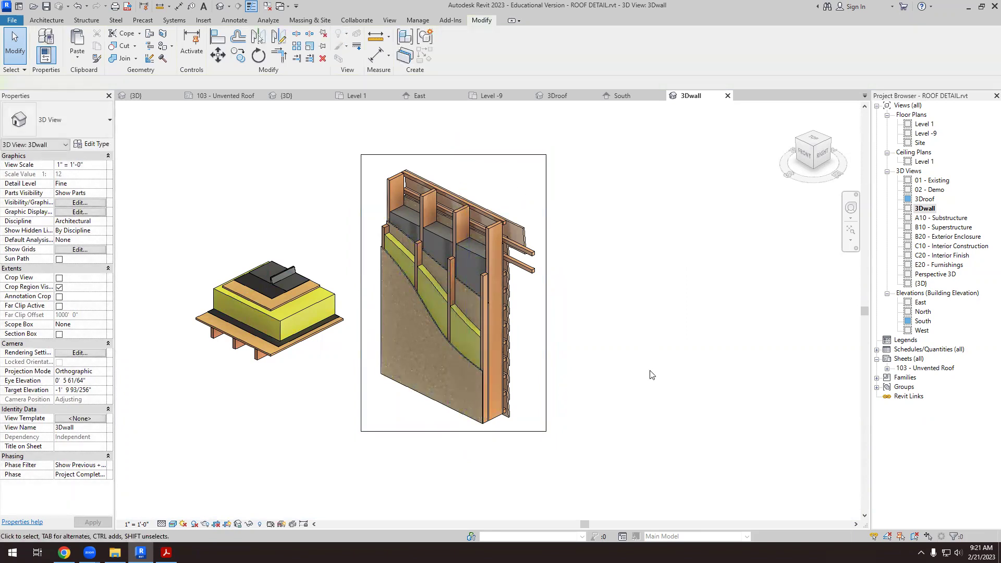
# - Create a new sheet with the E1 30x42 Horizontal title block
pyautogui.scroll(-1, 651, 374)
pyautogui.rightClick(905, 360)
pyautogui.click(863, 365)
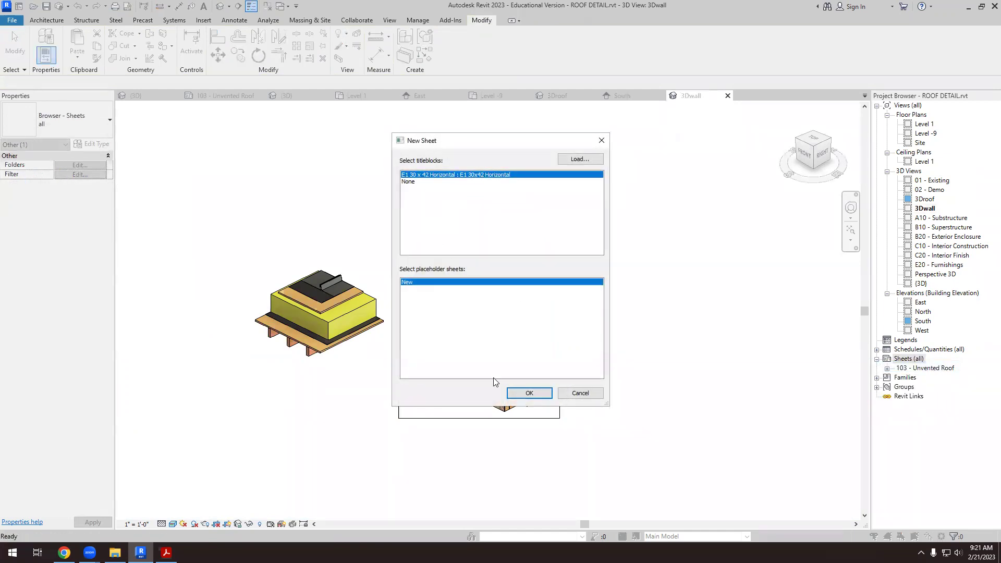
pyautogui.click(529, 393)
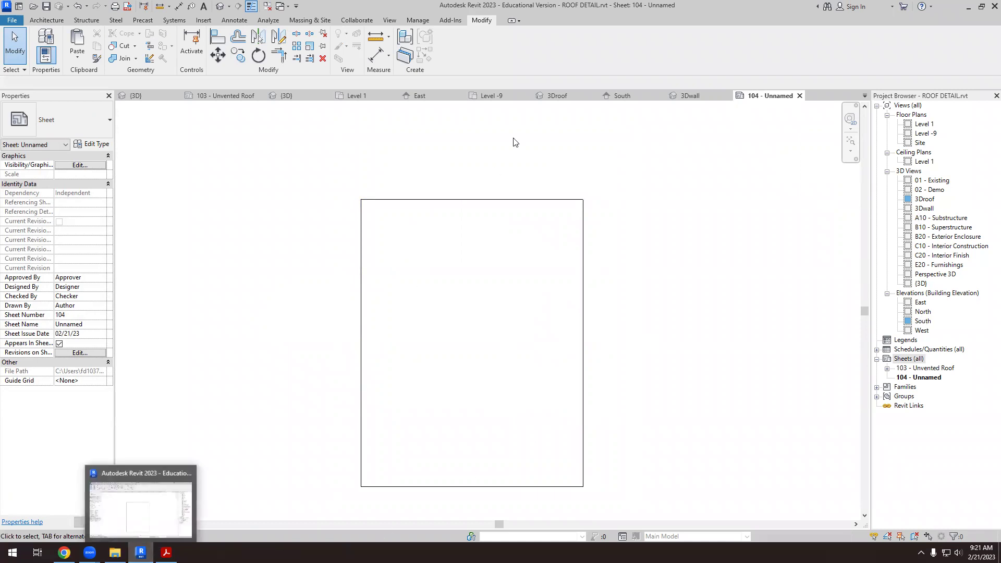
# - Crop the 3Dwall view to its crop region and hide the region's border
pyautogui.hotkey('ctrl', 'Tab')
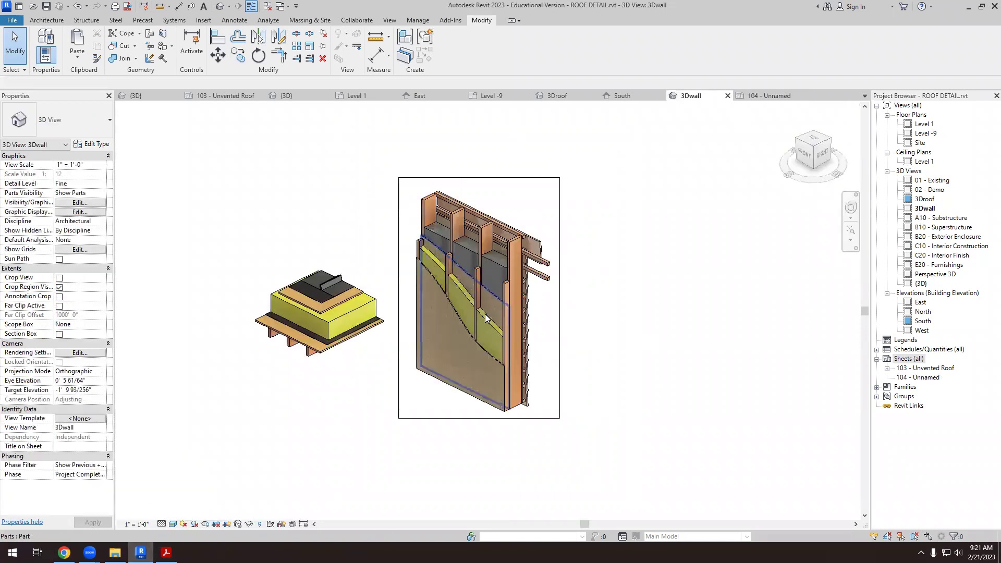
pyautogui.click(217, 524)
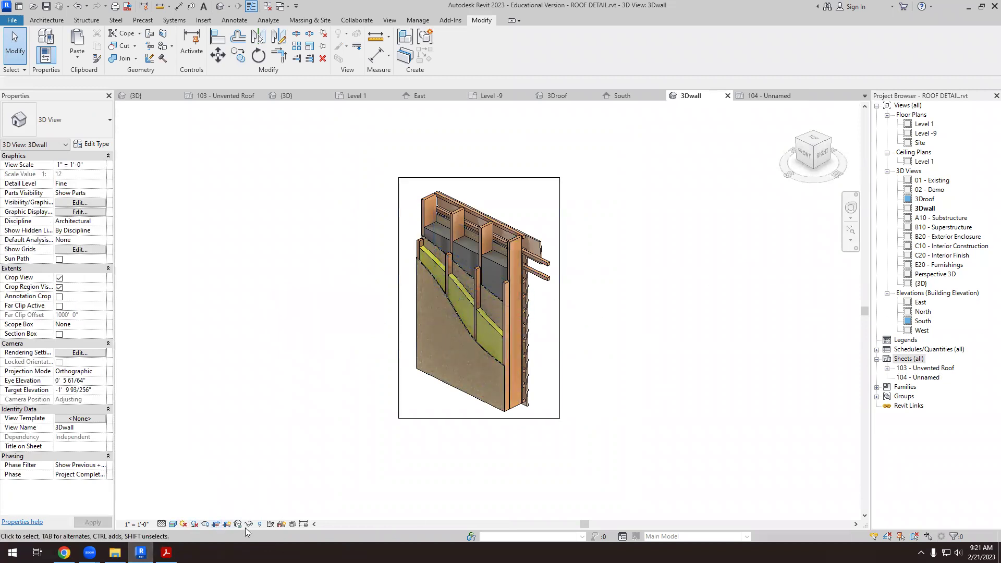
pyautogui.click(228, 525)
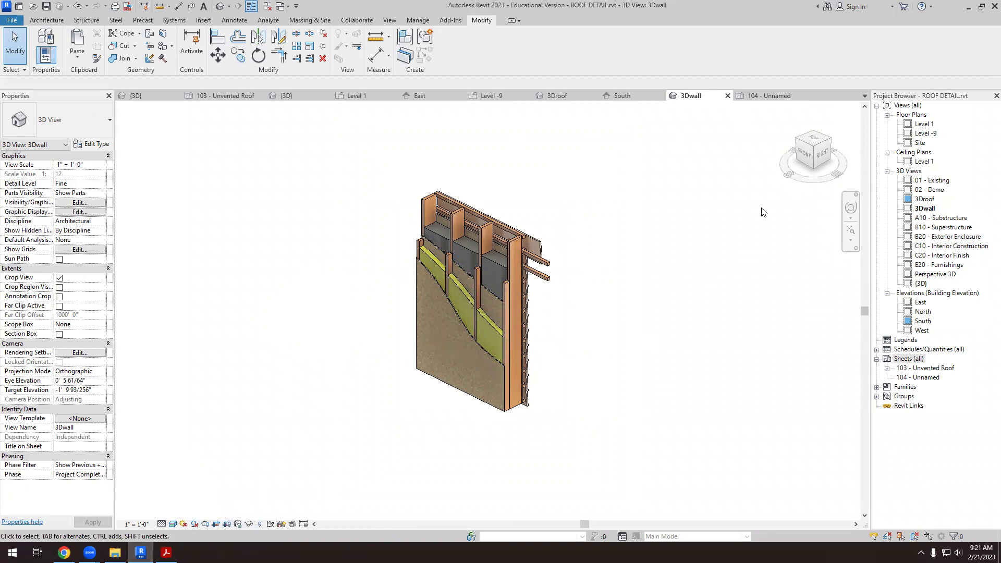
# - Place the 3Dwall view in the middle of sheet 104
pyautogui.hotkey('ctrl', 'Tab')
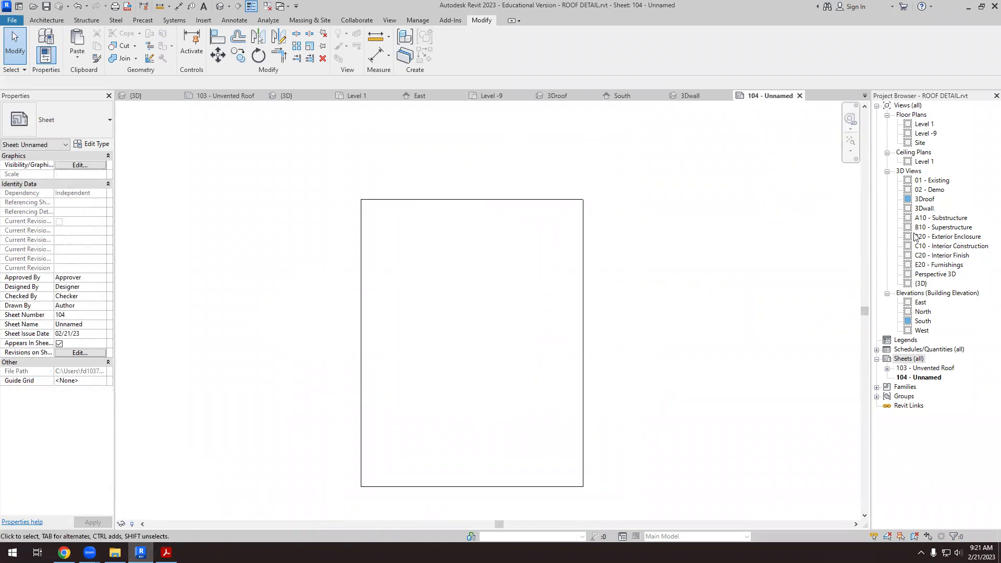
pyautogui.moveTo(924, 208); pyautogui.dragTo(831, 230)
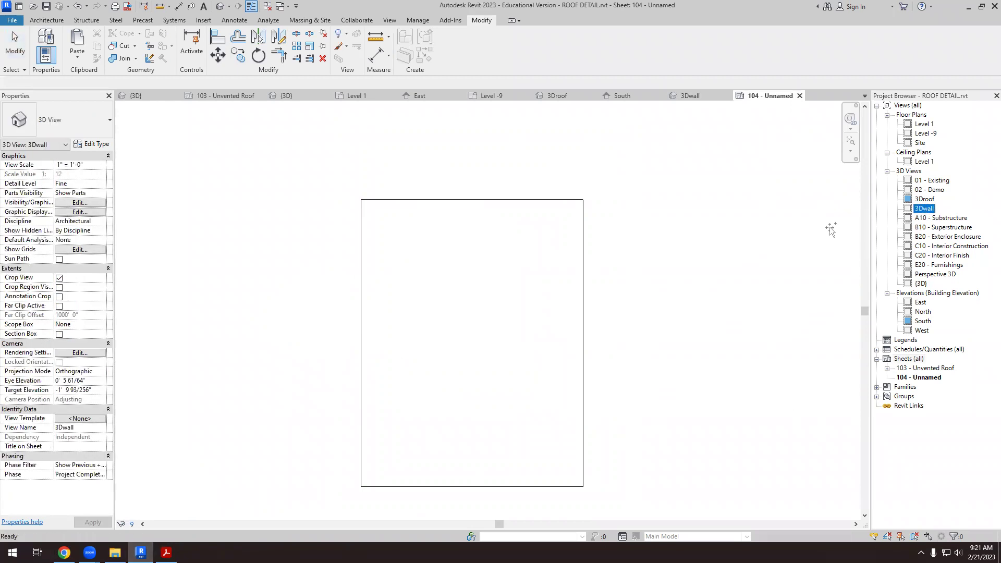
pyautogui.click(470, 349)
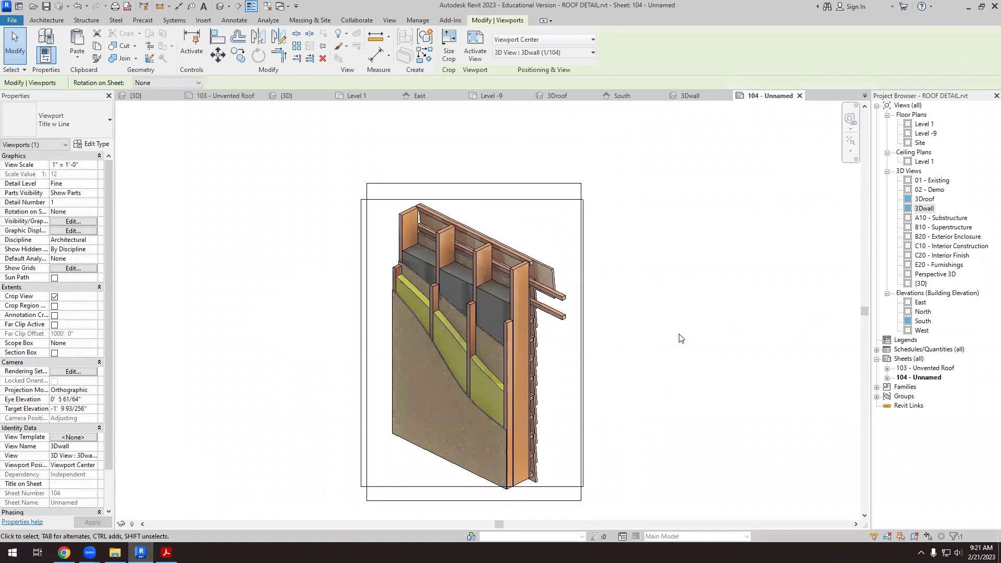
# - Open the view scale choices for the 3Dwall viewport on sheet 104
pyautogui.click(73, 165)
pyautogui.click(93, 165)
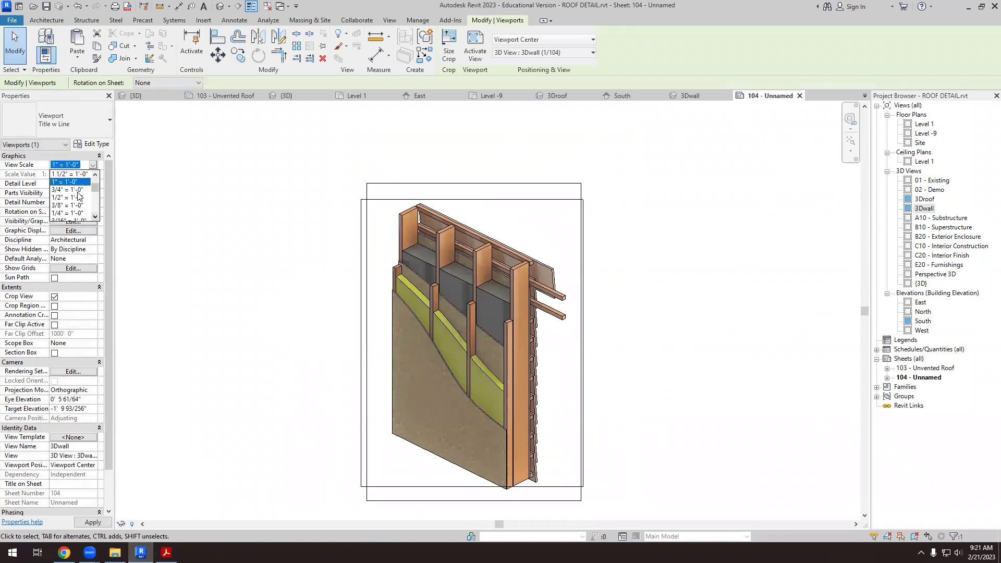